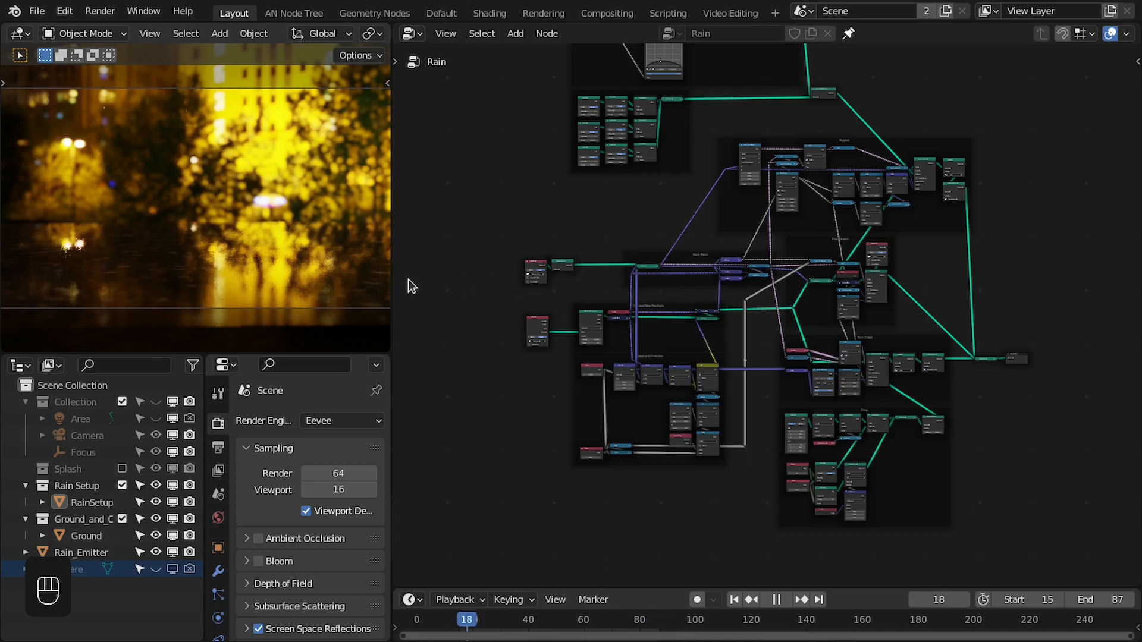
Play the finished rain animation and look over its complete node tree
key(space)
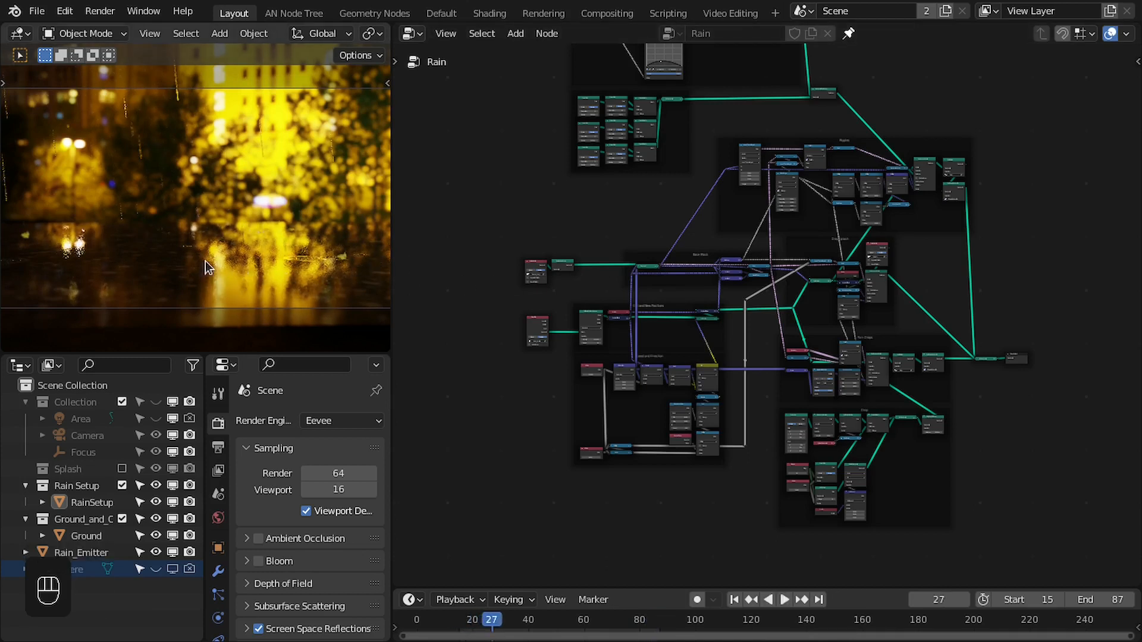
key(space)
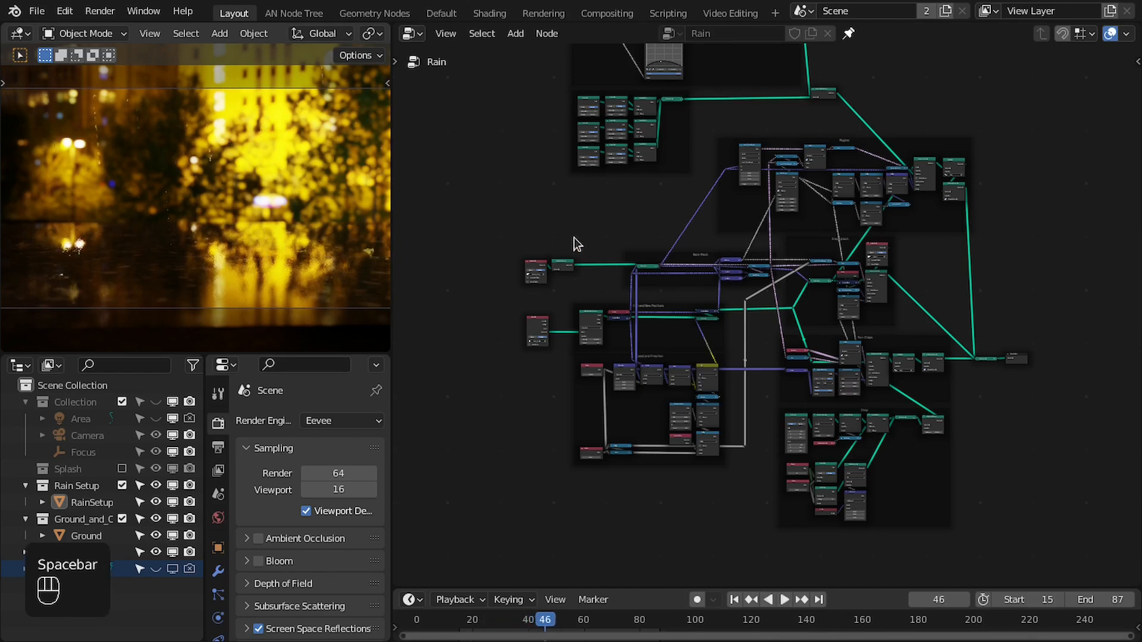
scroll(617, 317, up, 3)
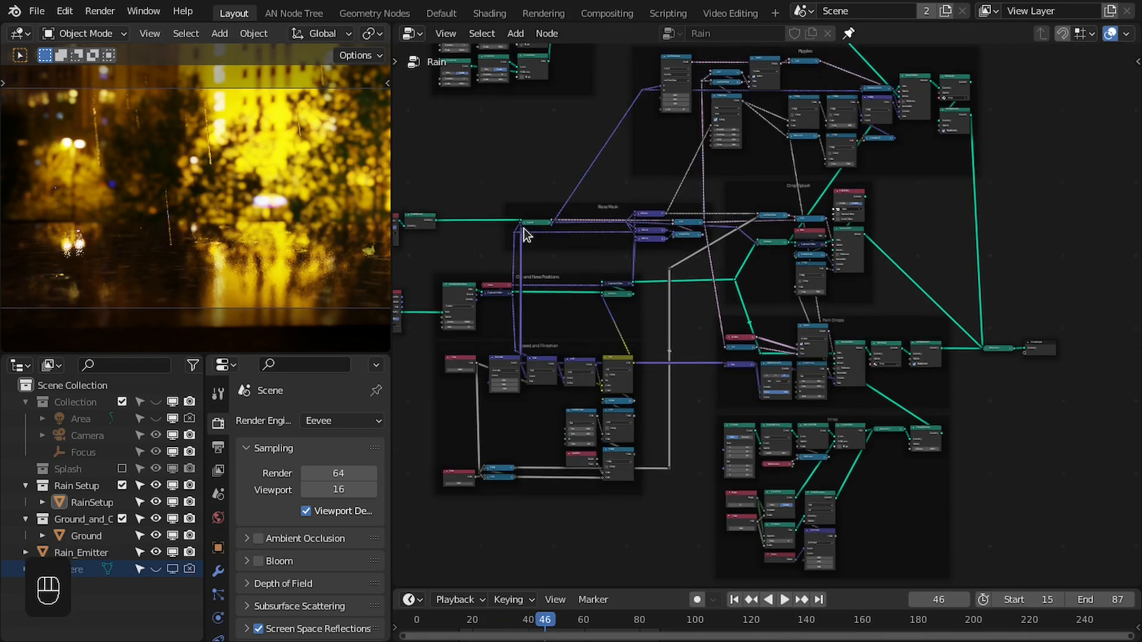
scroll(619, 224, down, 1)
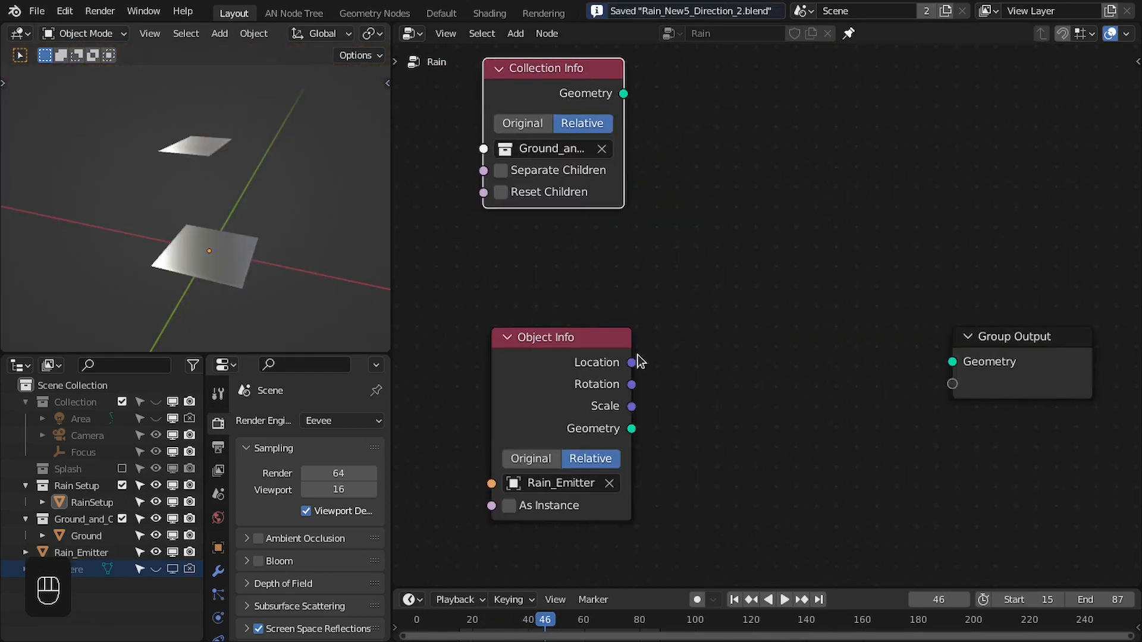
Move the Object Info and Group Output nodes together, clear of the Collection Info node
middle_drag(630, 340, 627, 329)
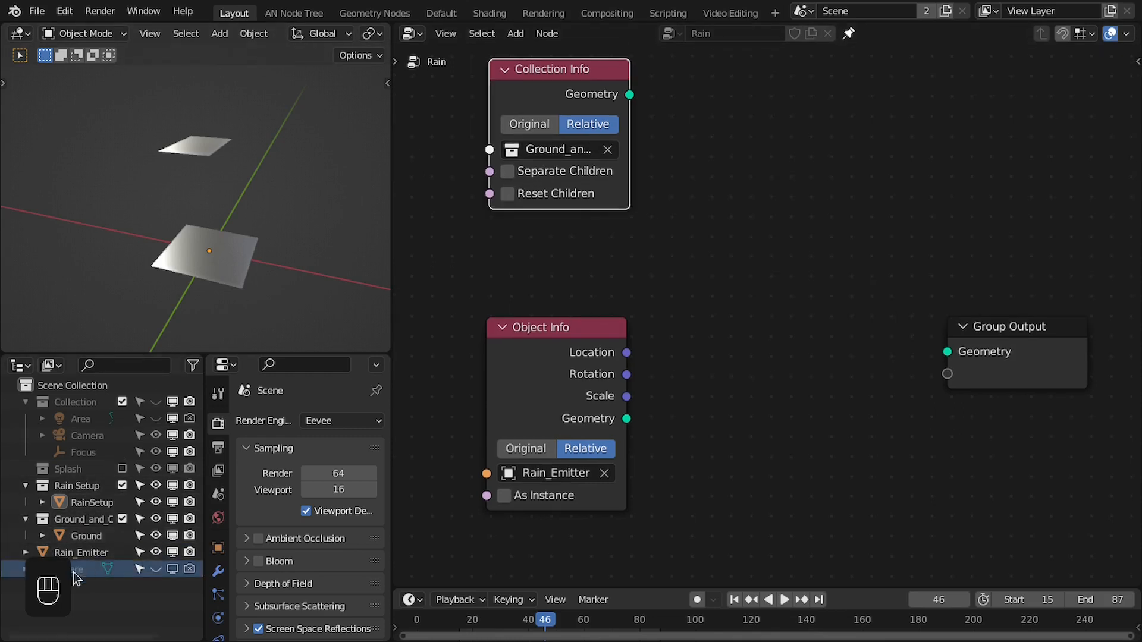
middle_drag(766, 192, 751, 190)
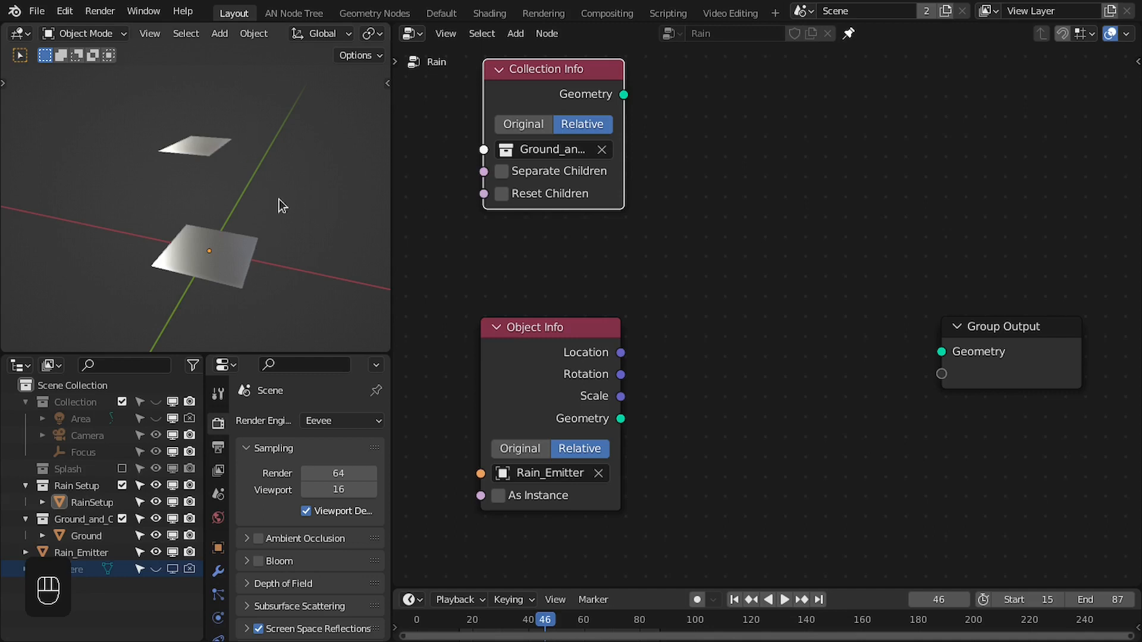
middle_drag(679, 278, 648, 240)
scroll(646, 290, up, 2)
scroll(661, 240, down, 1)
middle_drag(654, 290, 649, 219)
drag(454, 178, 1052, 250)
key(g)
click(928, 297)
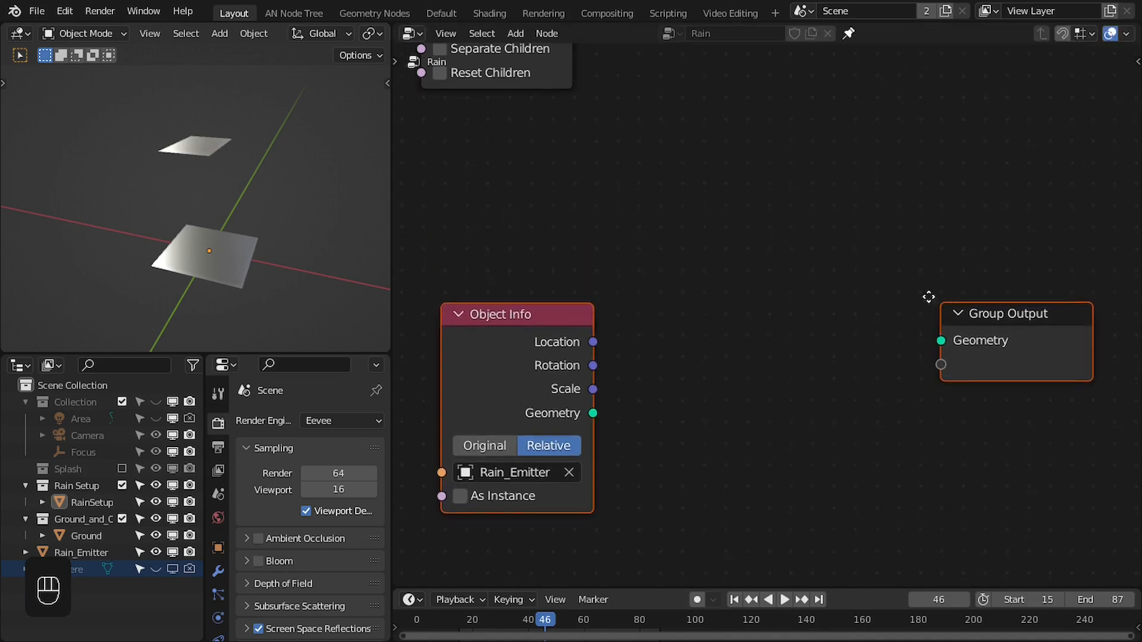
middle_drag(558, 259, 590, 180)
drag(499, 162, 1024, 285)
key(g)
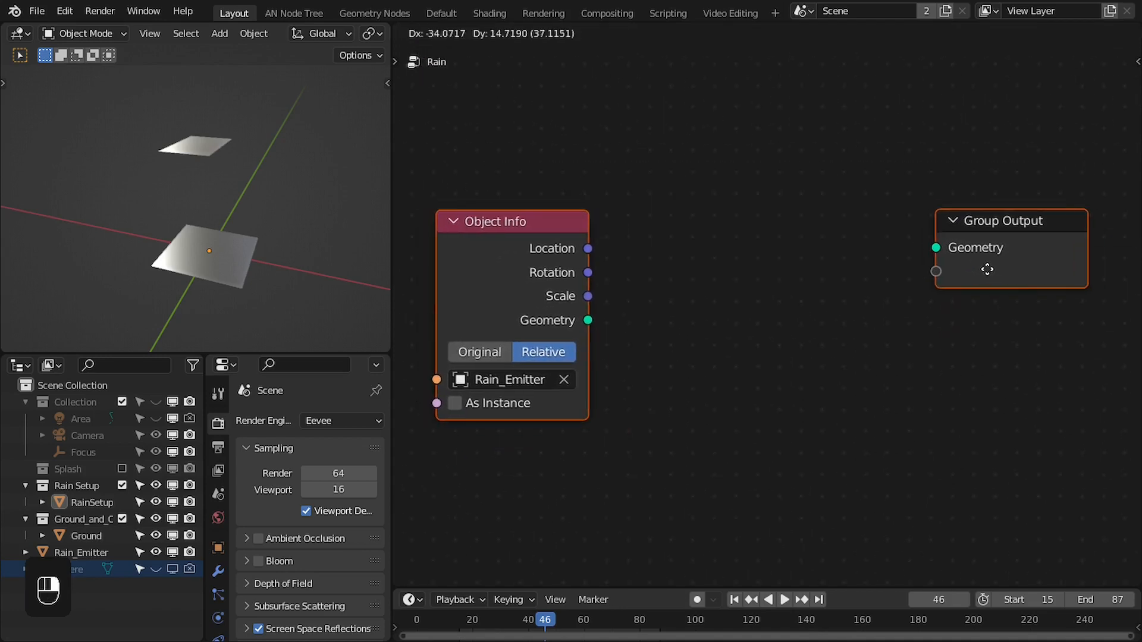
right_drag(987, 269, 997, 268)
click(833, 199)
middle_drag(768, 203, 813, 155)
middle_drag(723, 267, 690, 244)
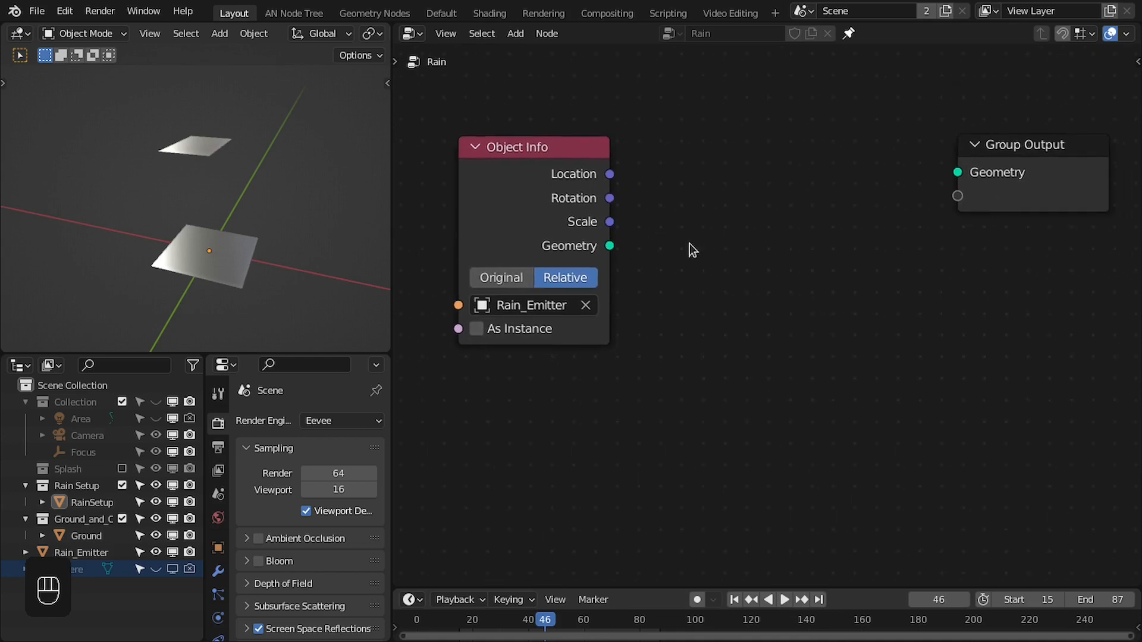
Add a Distribute Points on Faces node fed by the Rain_Emitter Object Info geometry
drag(609, 247, 727, 165)
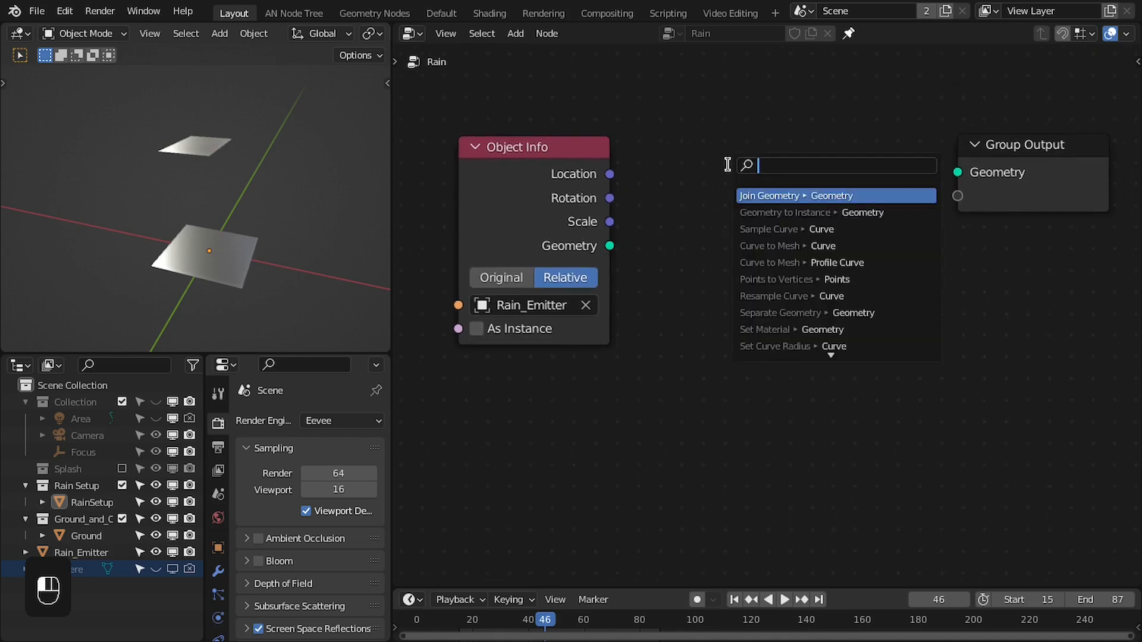
text(distr)
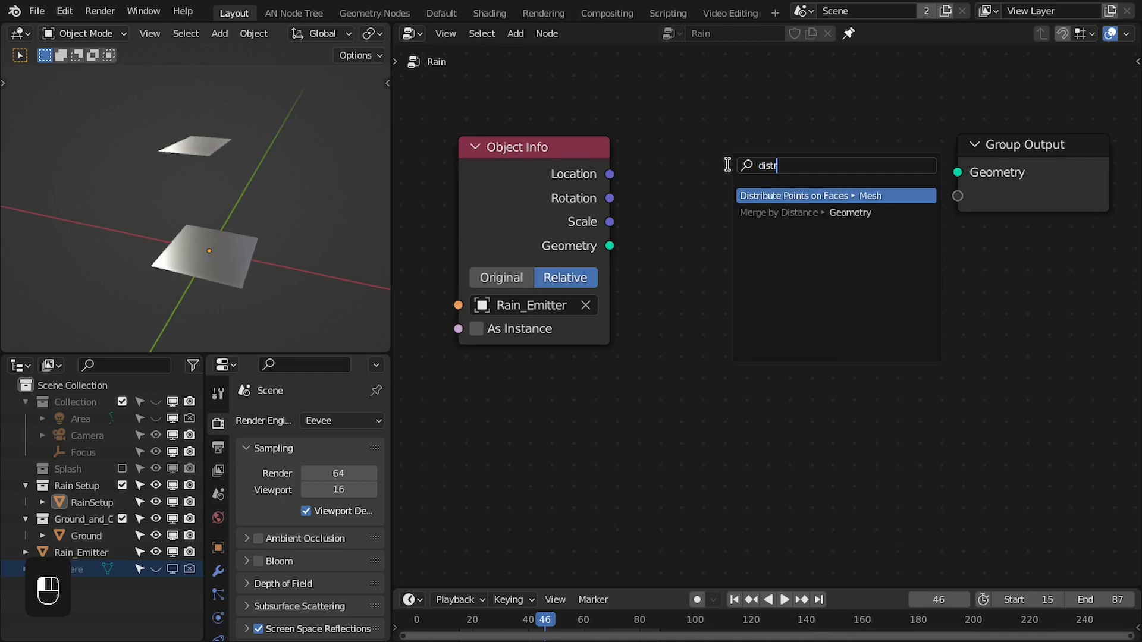
key(Return)
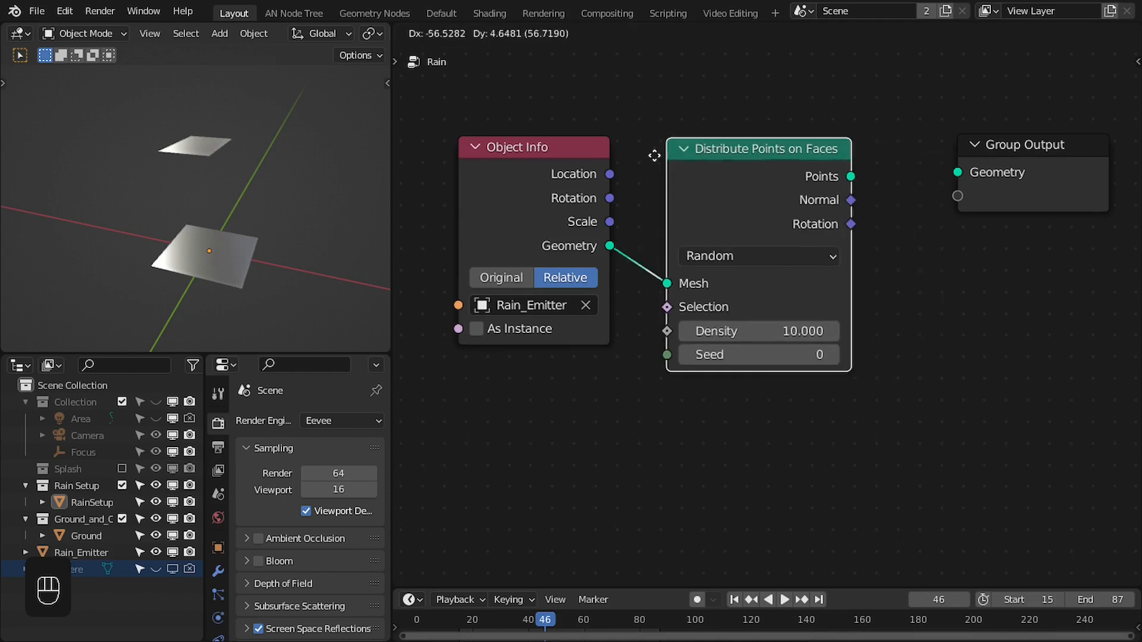
click(652, 156)
Connect the distributed points to the Group Output and move that node farther away
middle_drag(776, 159, 723, 161)
alt+shift+click(723, 161)
scroll(941, 151, down, 1)
drag(945, 185, 1011, 177)
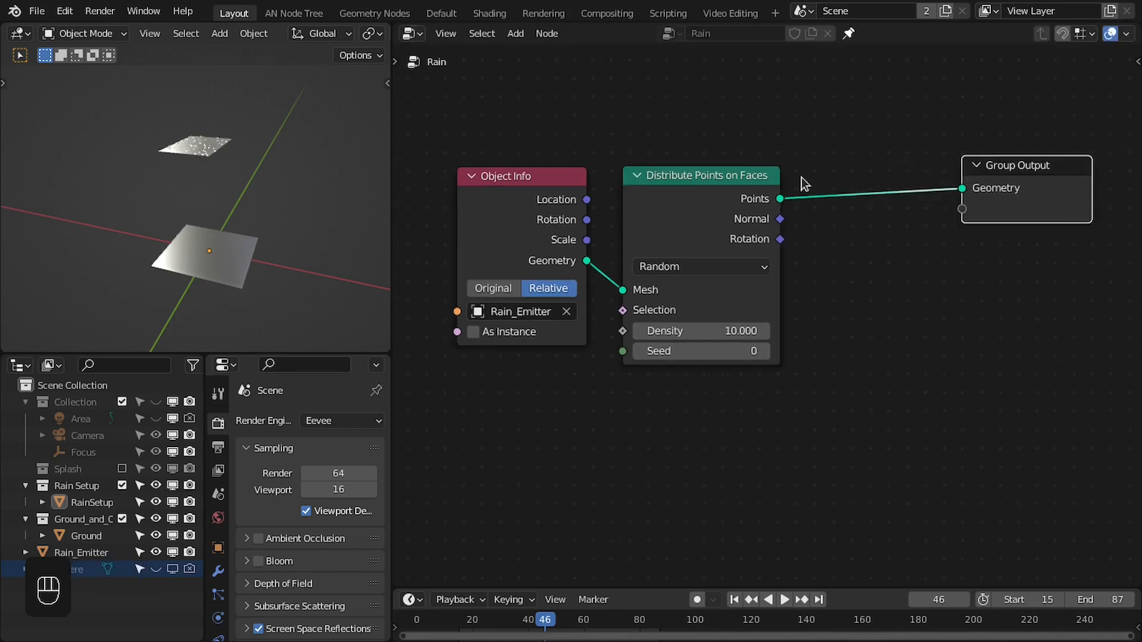
Insert a Capture Attribute node between the Distribute Points on Faces points output and the Group Output
key(KP_1)
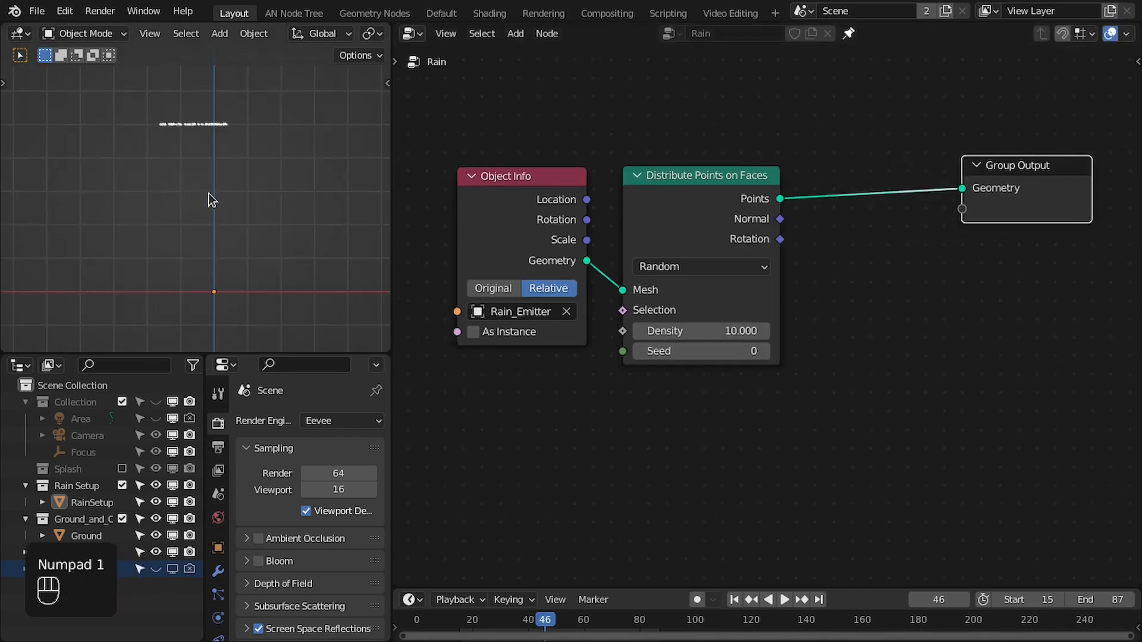
shift+middle_drag(166, 173, 170, 156)
middle_drag(803, 248, 572, 238)
drag(766, 166, 1060, 180)
middle_drag(548, 192, 571, 237)
scroll(557, 198, up, 3)
drag(515, 196, 646, 143)
text(cap)
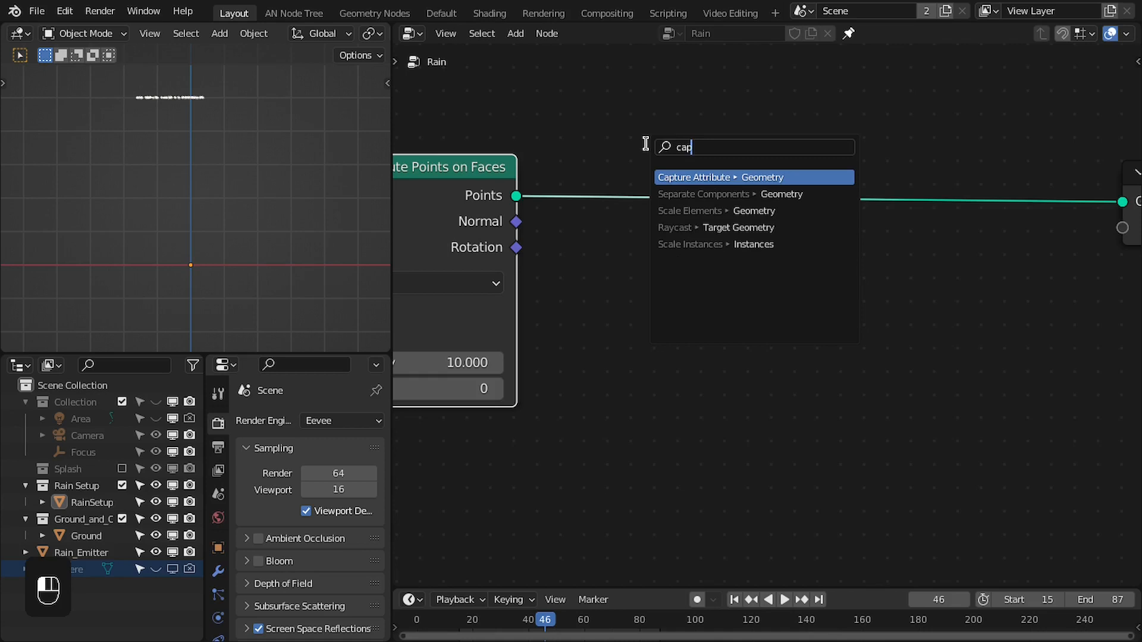
key(Return)
click(629, 145)
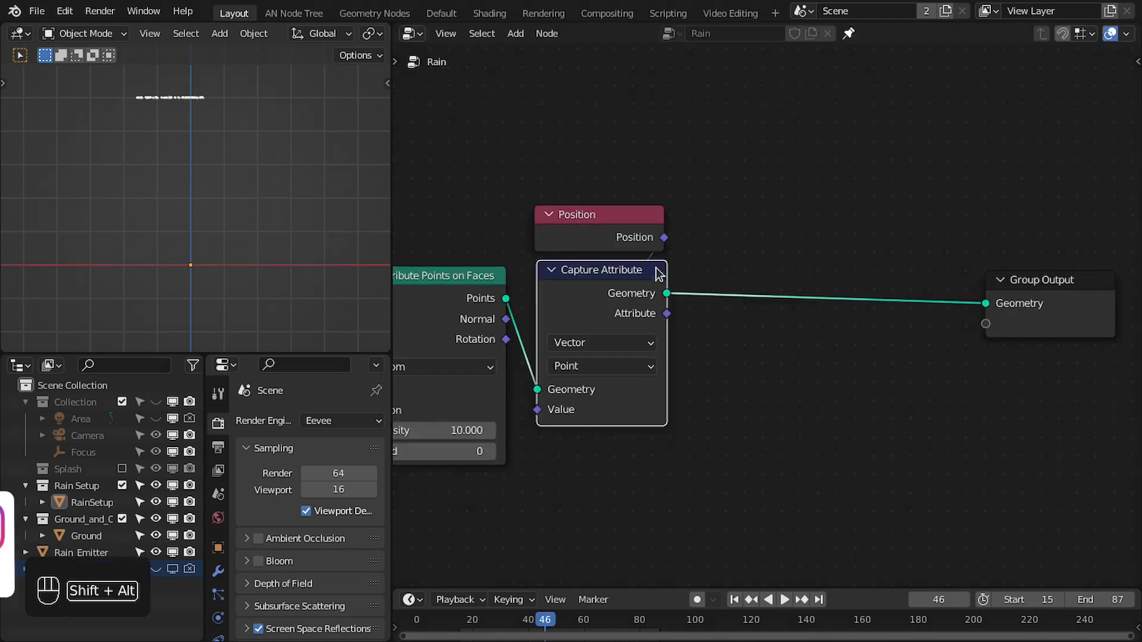
Move the Group Output node farther from the Capture Attribute node to free up space
drag(1023, 297, 1126, 299)
click(1126, 299)
scroll(838, 310, down, 1)
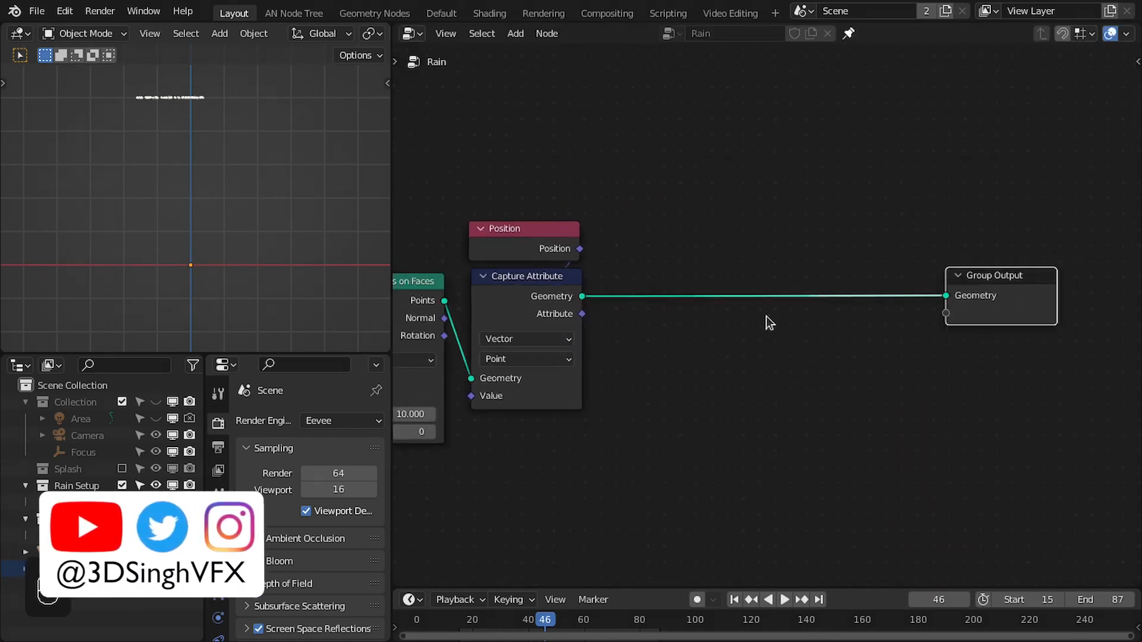
scroll(743, 255, up, 1)
drag(671, 238, 770, 290)
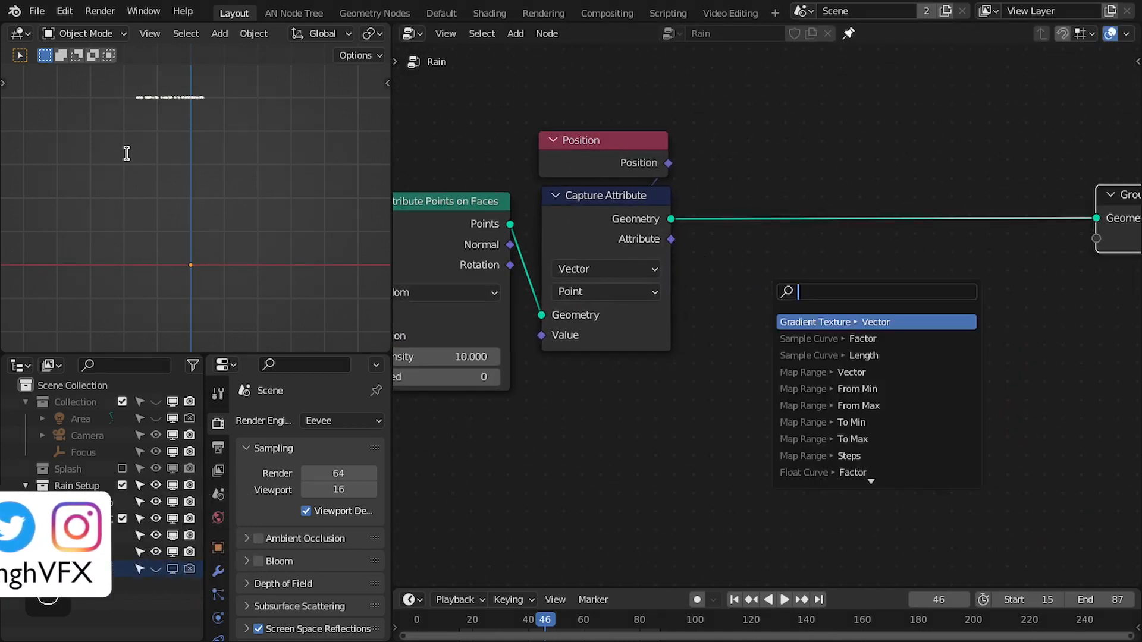
scroll(658, 169, down, 1)
scroll(658, 170, up, 1)
middle_drag(657, 188, 774, 215)
mouse_move(673, 298)
middle_down()
mouse_move(664, 271)
mouse_move(651, 293)
middle_up()
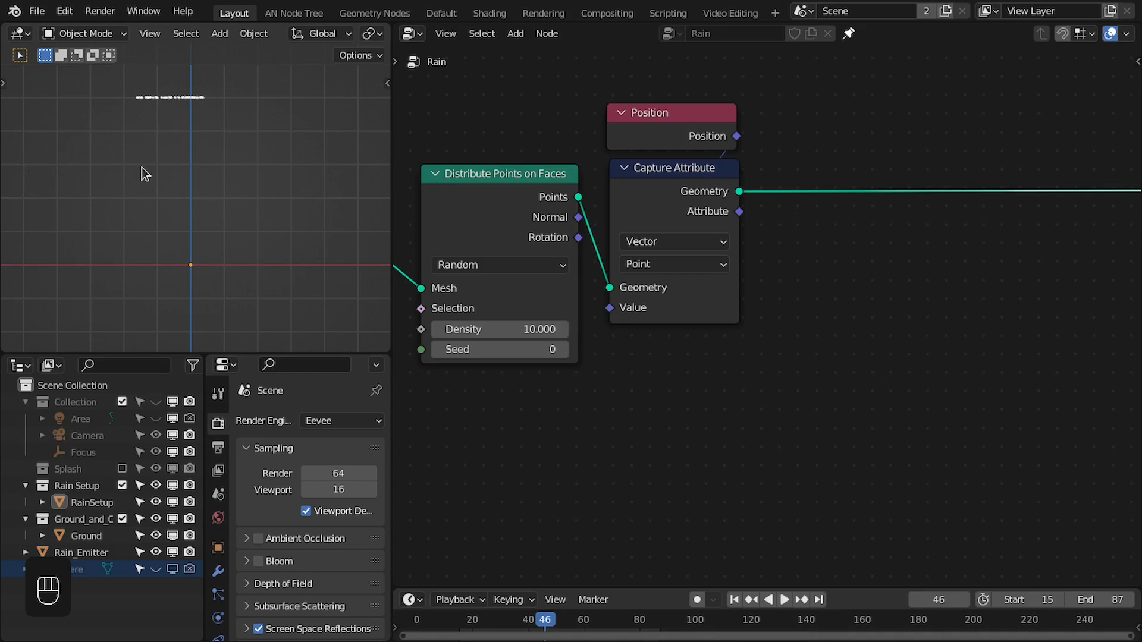
Add a Vector Math node in the empty area below the Distribute Points on Faces and Capture Attribute nodes
middle_drag(601, 296, 530, 265)
middle_drag(634, 237, 795, 186)
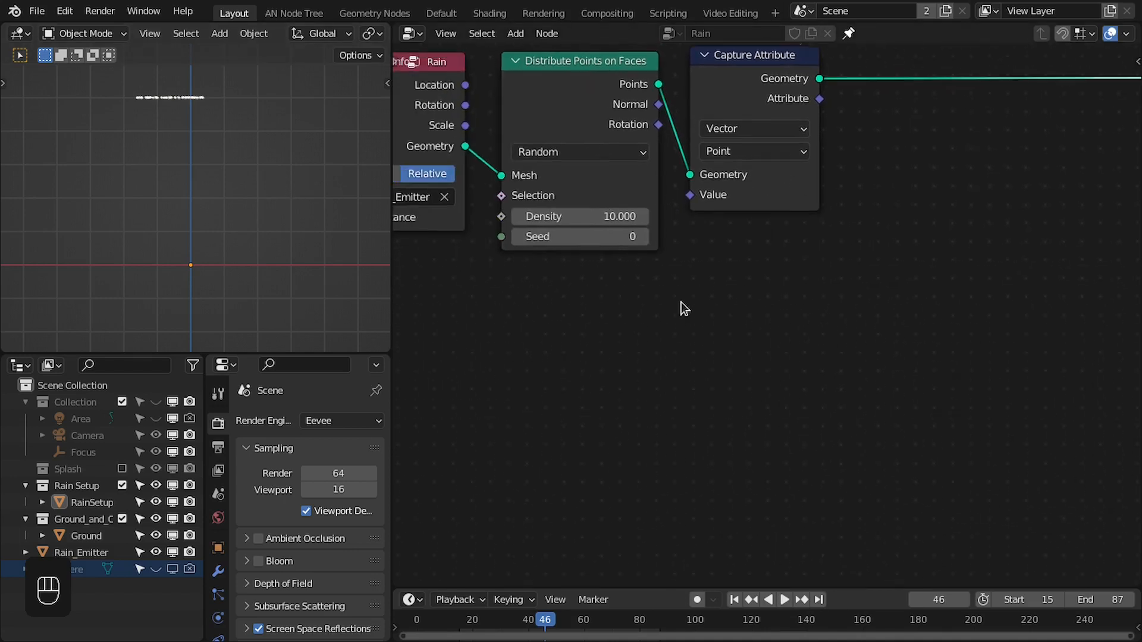
key(shift+a)
click(580, 297)
text(vectr)
key(Down)
key(Down)
key(Down)
key(Down)
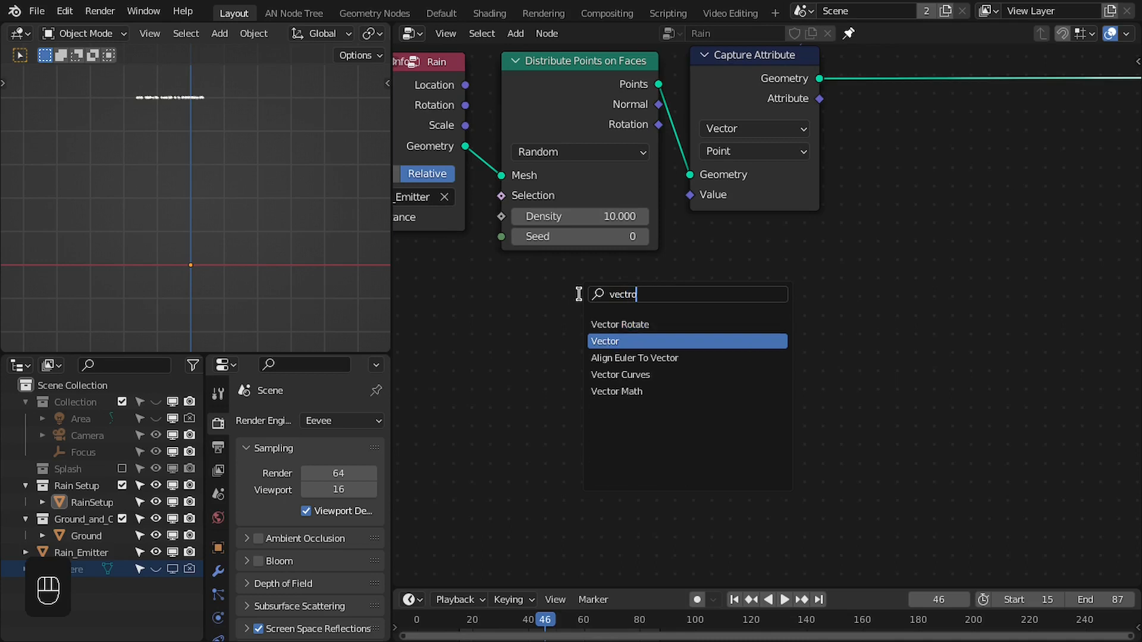
key(Return)
click(633, 322)
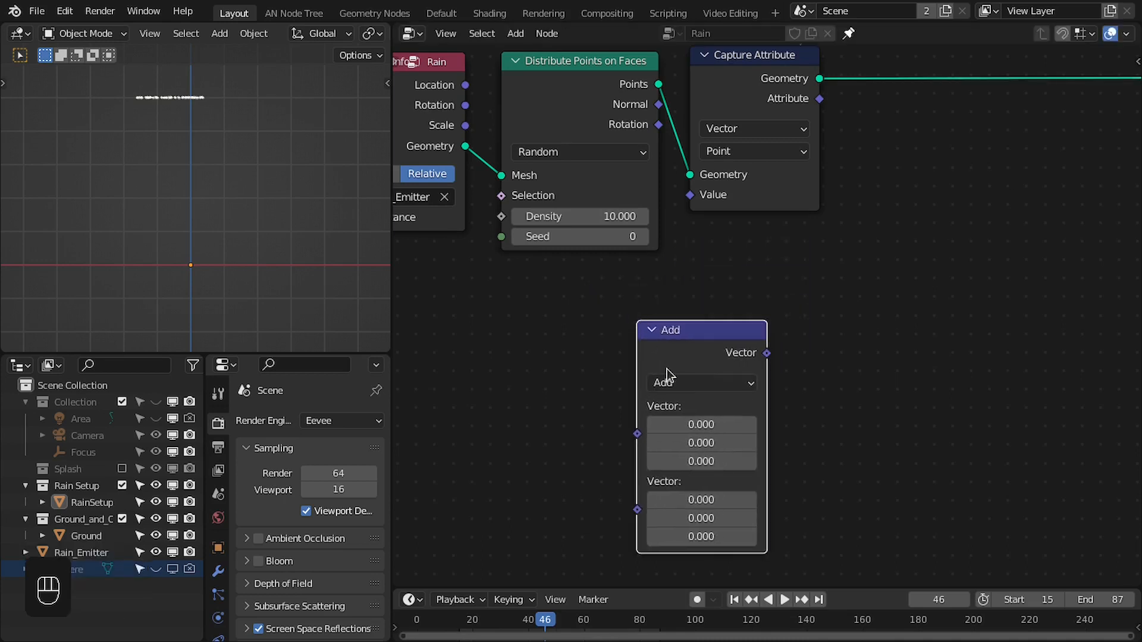
Set the Vector Math operation to Normalize and place the node beneath Distribute Points on Faces
click(662, 387)
click(809, 364)
middle_drag(778, 377, 719, 358)
drag(595, 313, 490, 320)
click(489, 320)
middle_drag(516, 331, 583, 303)
scroll(584, 304, up, 1)
middle_drag(625, 309, 561, 386)
drag(569, 383, 579, 354)
middle_drag(580, 354, 591, 346)
middle_drag(529, 391, 572, 333)
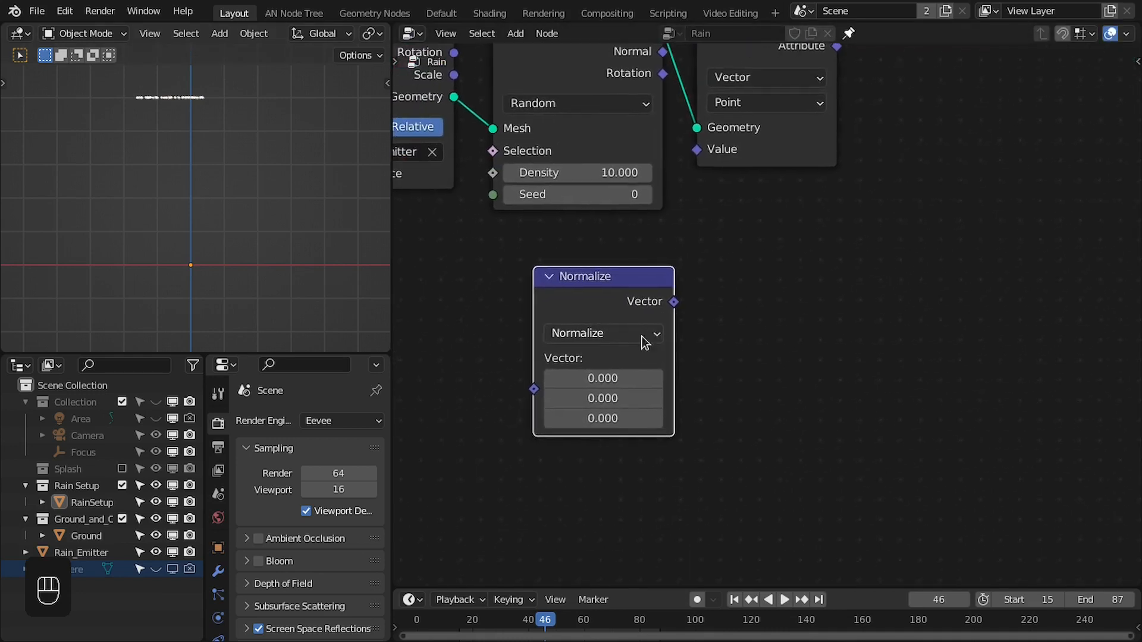
Set the Normalize node's vector to -1 in Z and 0.1 in X
click(591, 418)
text(-)
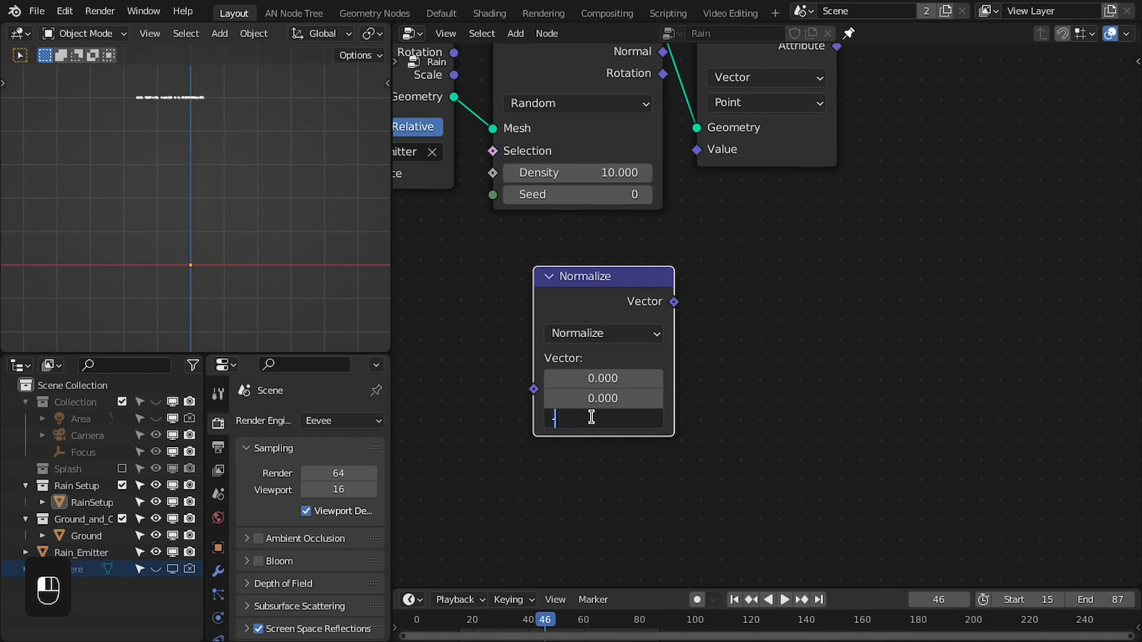
text(1)
key(Return)
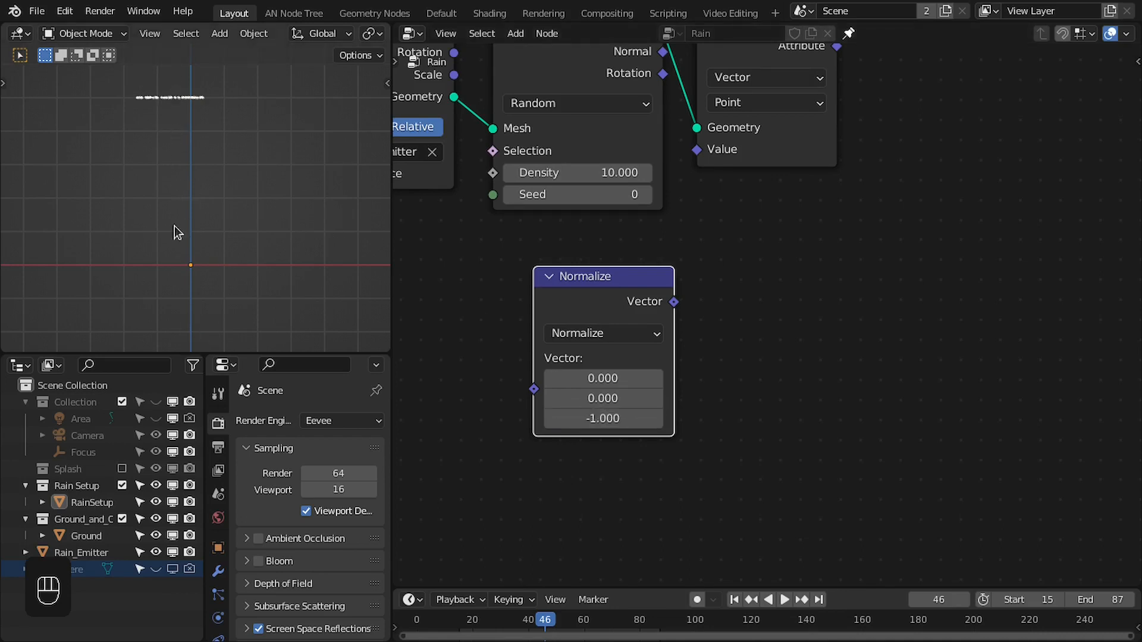
click(601, 374)
text(0.1)
key(Return)
Reposition the Normalize node slightly lower, leaving free space beside it for further nodes
middle_drag(498, 306, 547, 306)
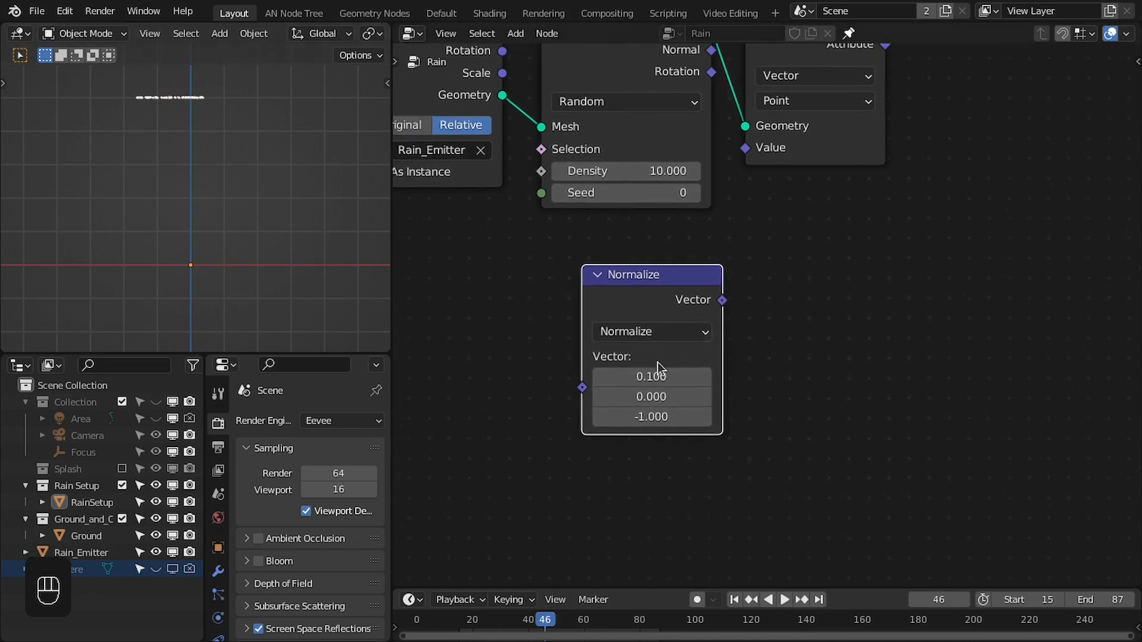
drag(644, 301, 659, 319)
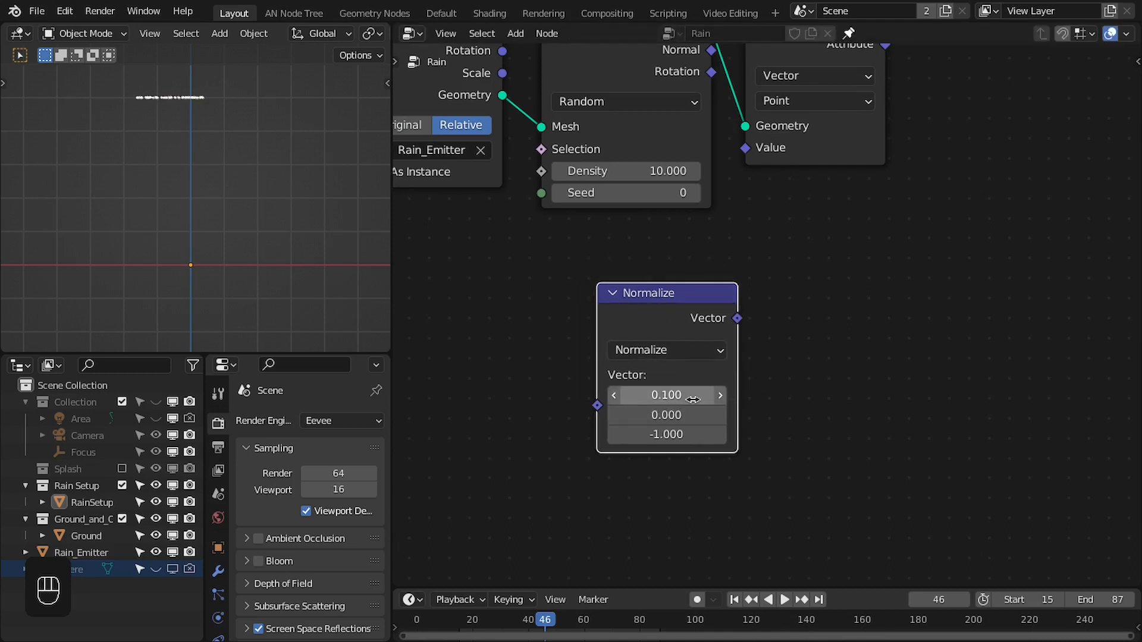
middle_drag(783, 306, 664, 301)
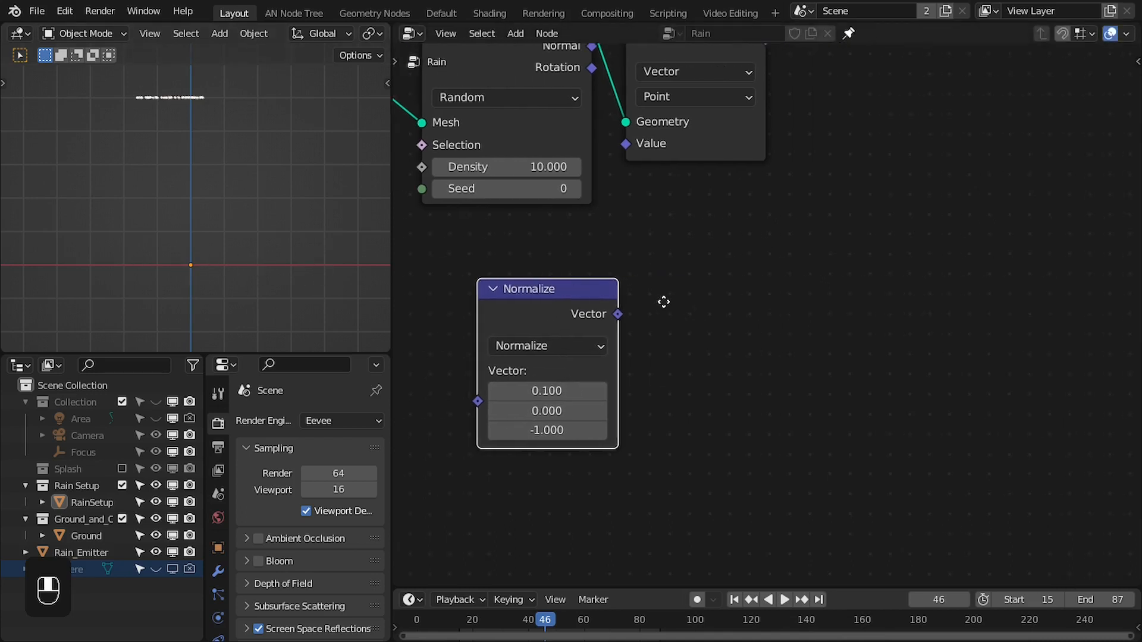
drag(572, 297, 537, 314)
Add a Vector Math Scale node fed by the Normalize node's vector output
middle_drag(596, 321, 618, 325)
drag(607, 336, 717, 317)
text(sca)
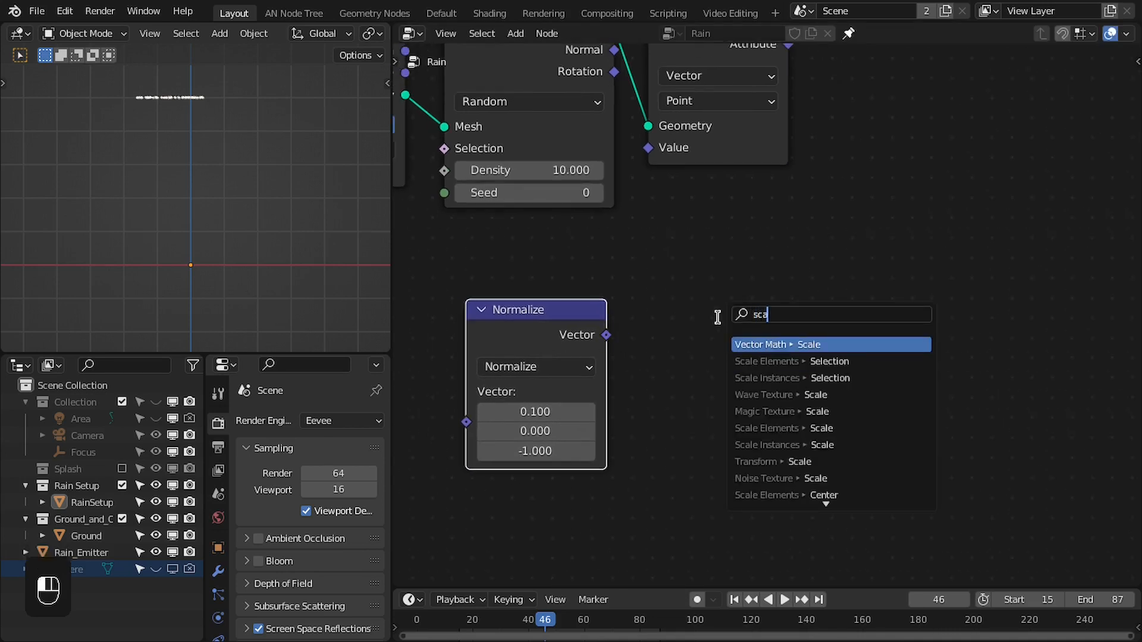
key(Return)
click(649, 336)
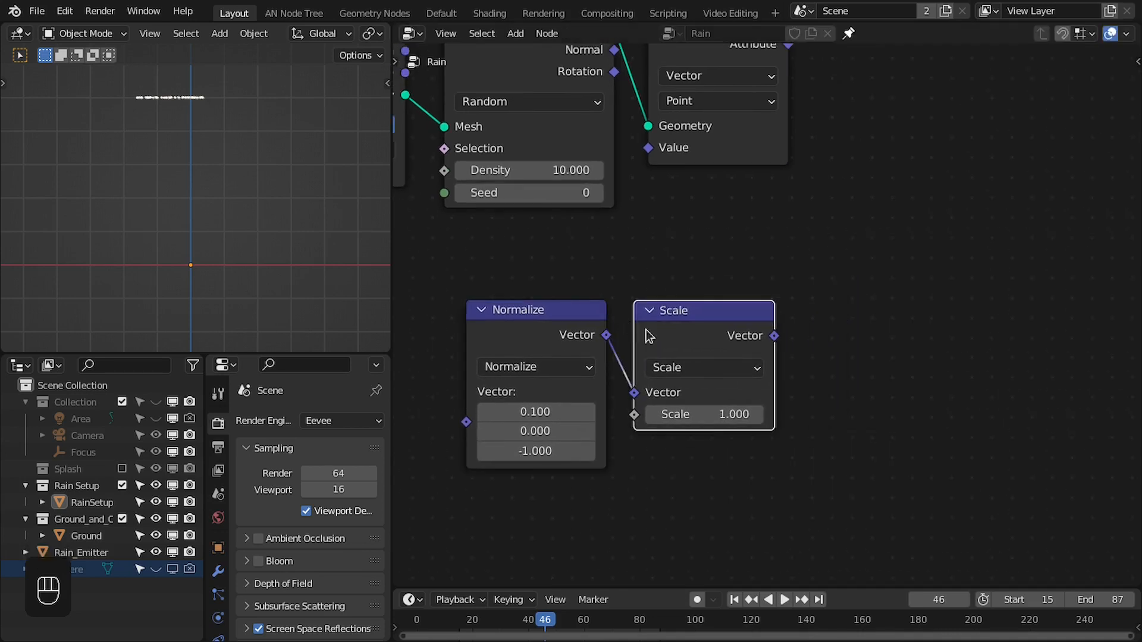
Add a Vector Math Add node fed by the Scale node's output and place it beside Scale
drag(773, 335, 909, 291)
text(ad)
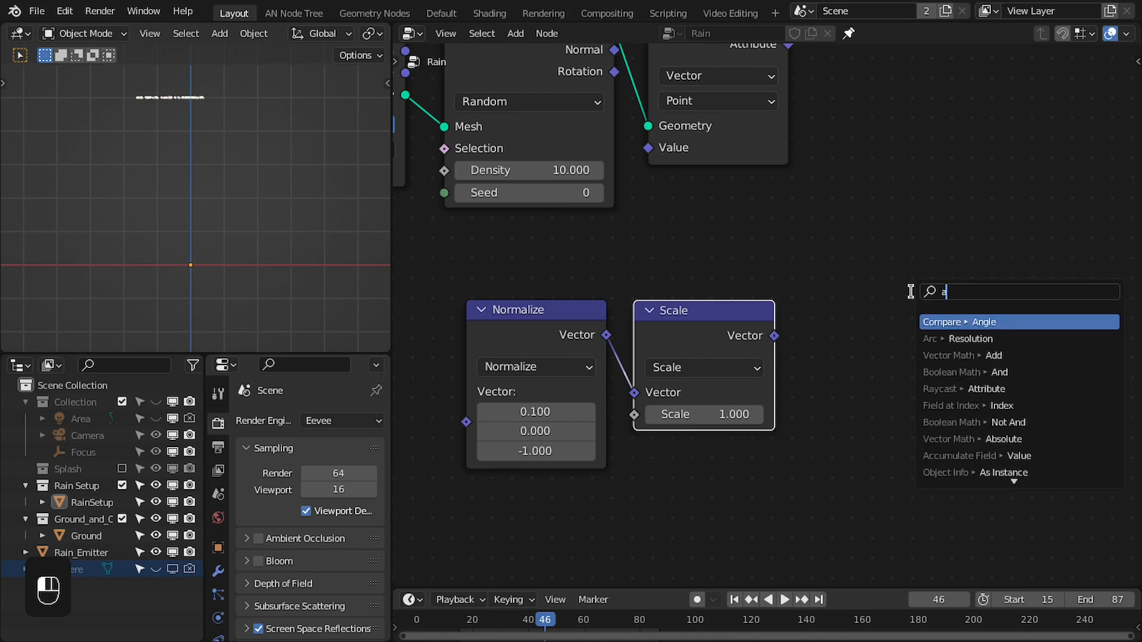
key(Return)
click(846, 301)
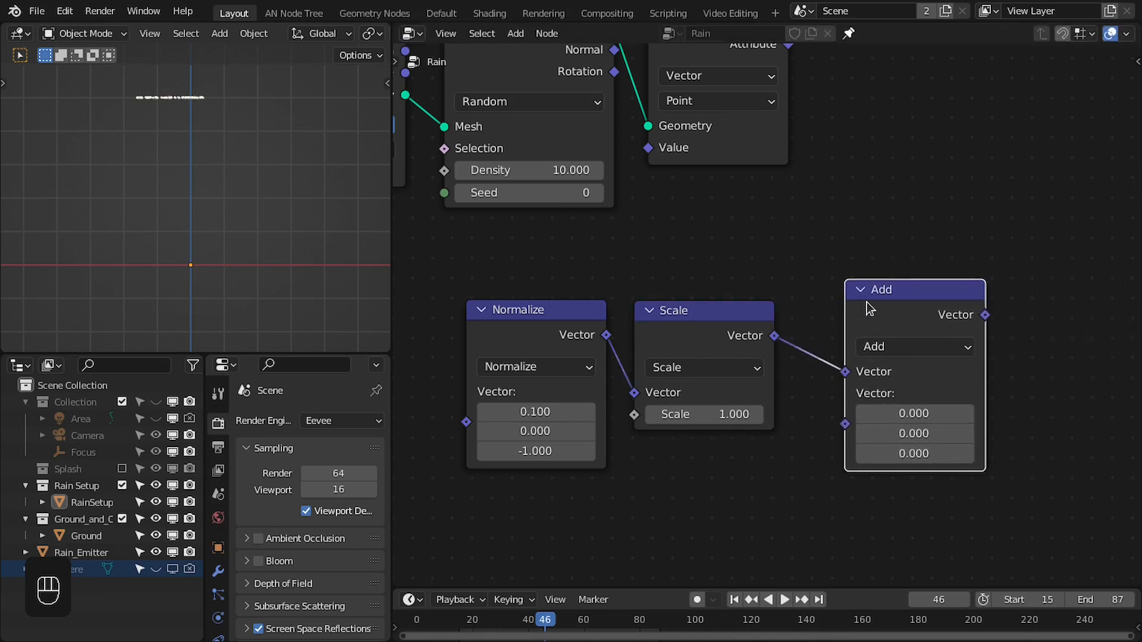
middle_drag(872, 326, 859, 352)
drag(860, 351, 907, 335)
Move the Scale link to the Add node's second vector input and connect the captured attribute to its first
drag(880, 382, 881, 431)
scroll(831, 260, down, 1)
middle_drag(830, 260, 816, 307)
drag(761, 135, 858, 452)
drag(890, 369, 805, 406)
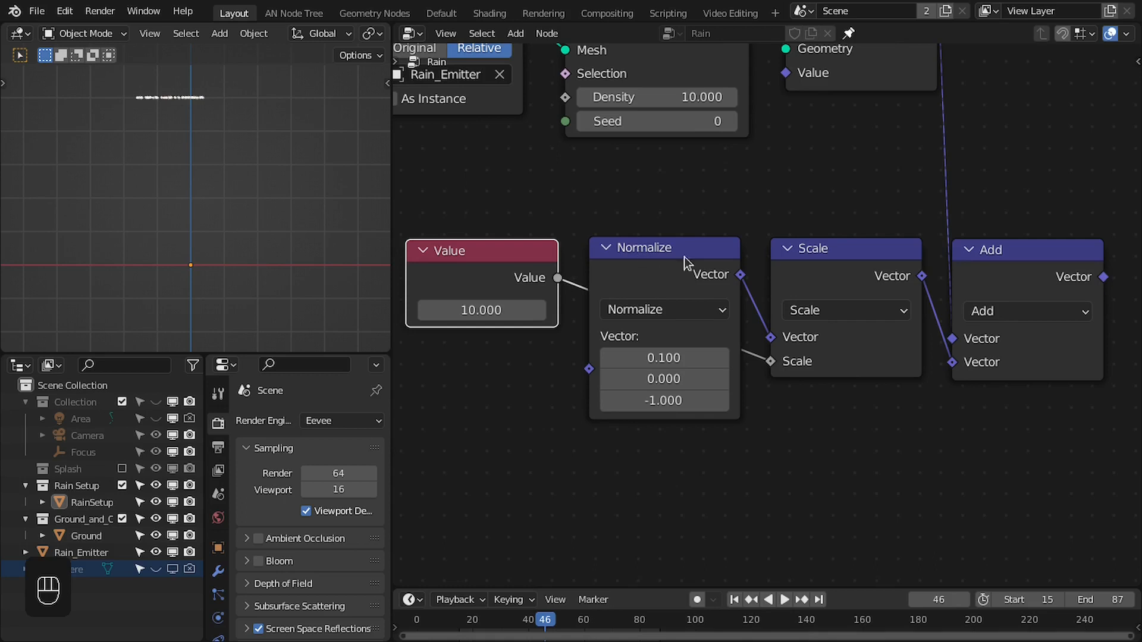
drag(628, 215, 825, 266)
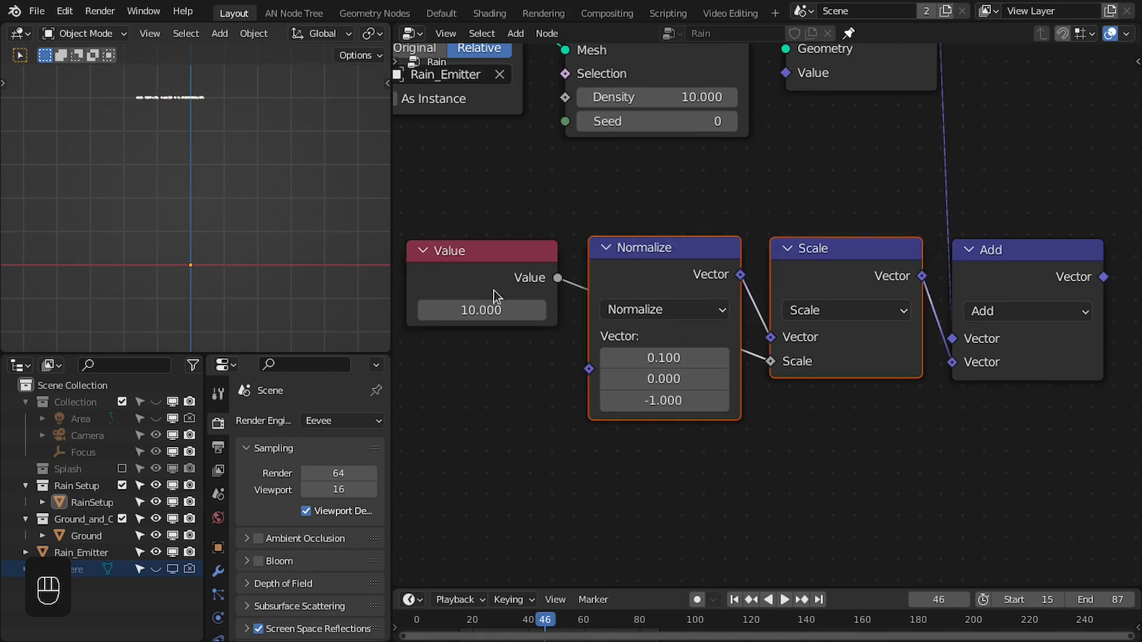
scroll(838, 287, down, 2)
middle_drag(945, 220, 820, 301)
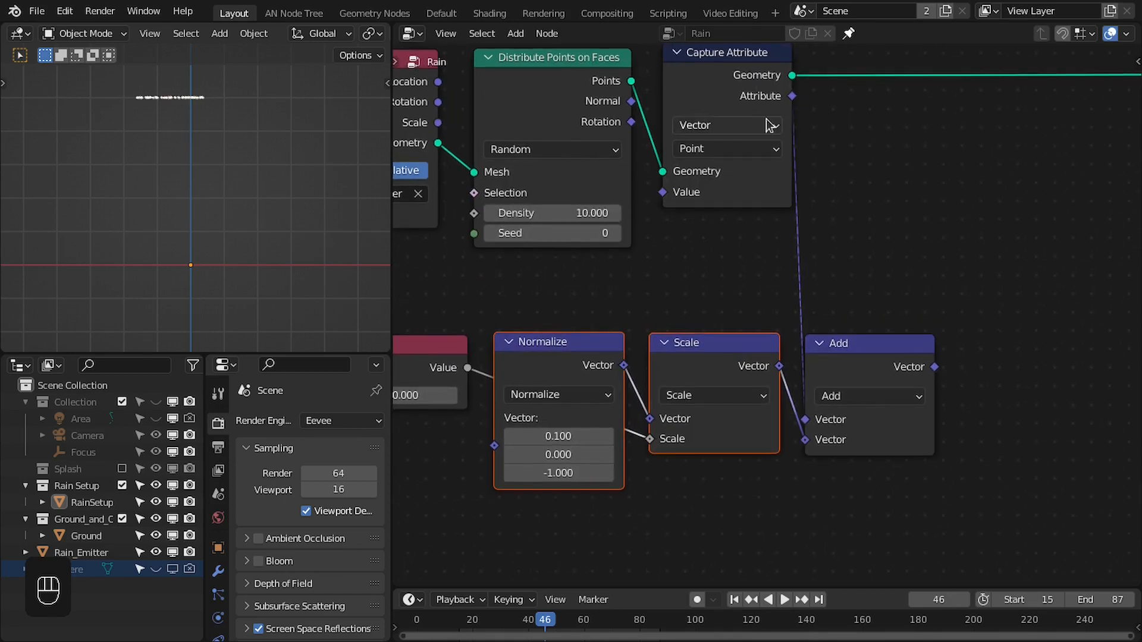
Add a Set Position node on the geometry link between Capture Attribute and Group Output, placed near Group Output
scroll(759, 123, down, 1)
middle_drag(758, 123, 743, 178)
middle_drag(884, 184, 787, 176)
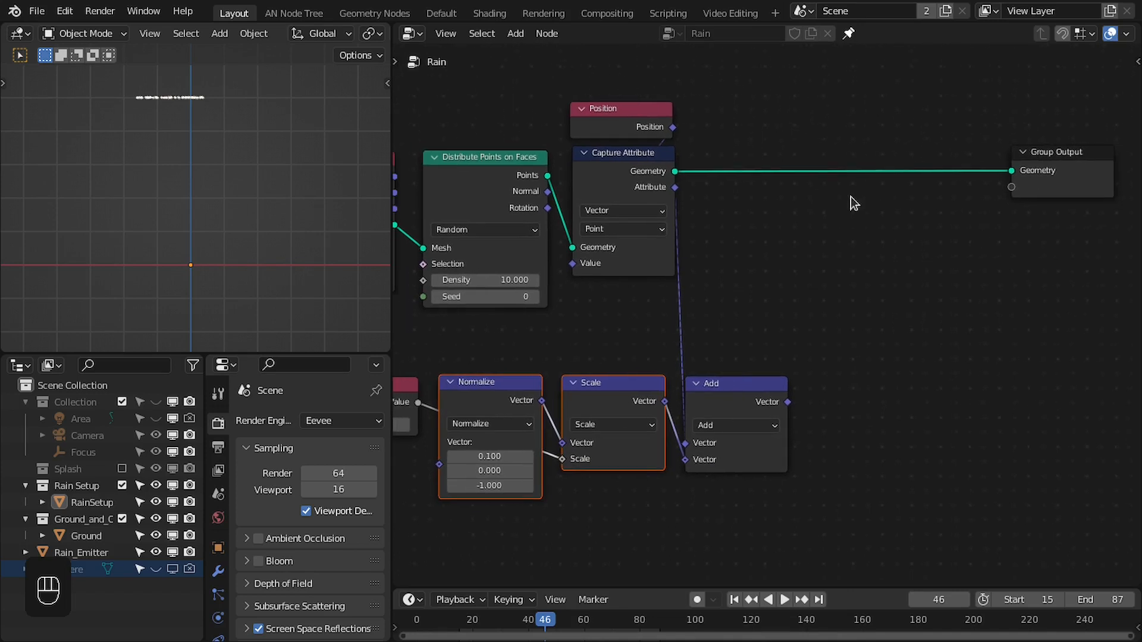
key(shift+a)
click(874, 160)
text(set pos)
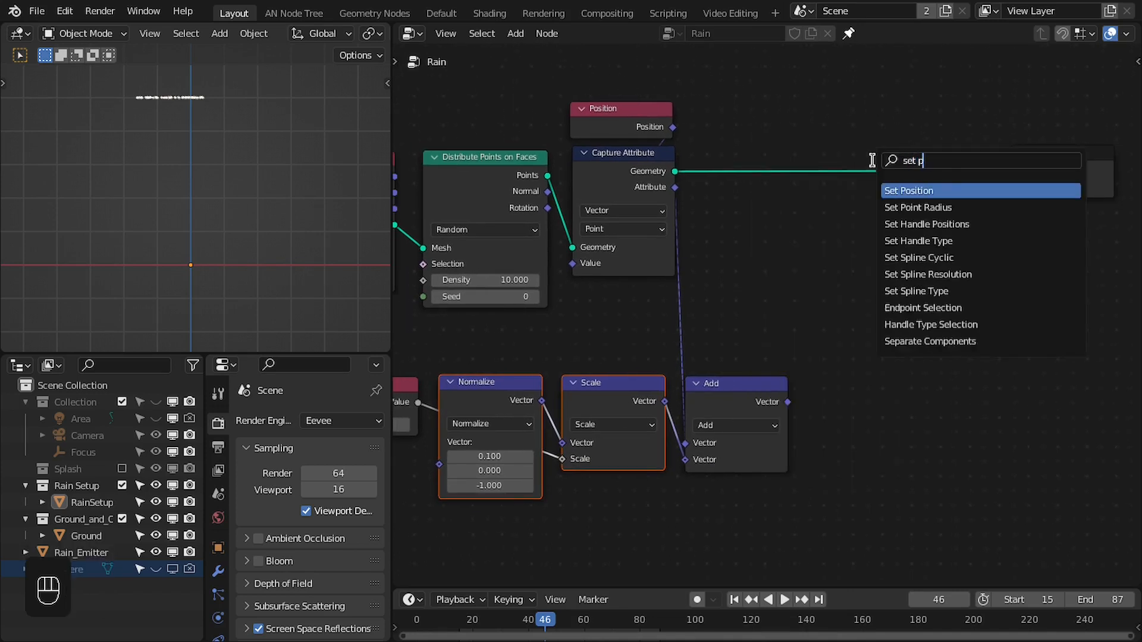
key(Return)
click(918, 151)
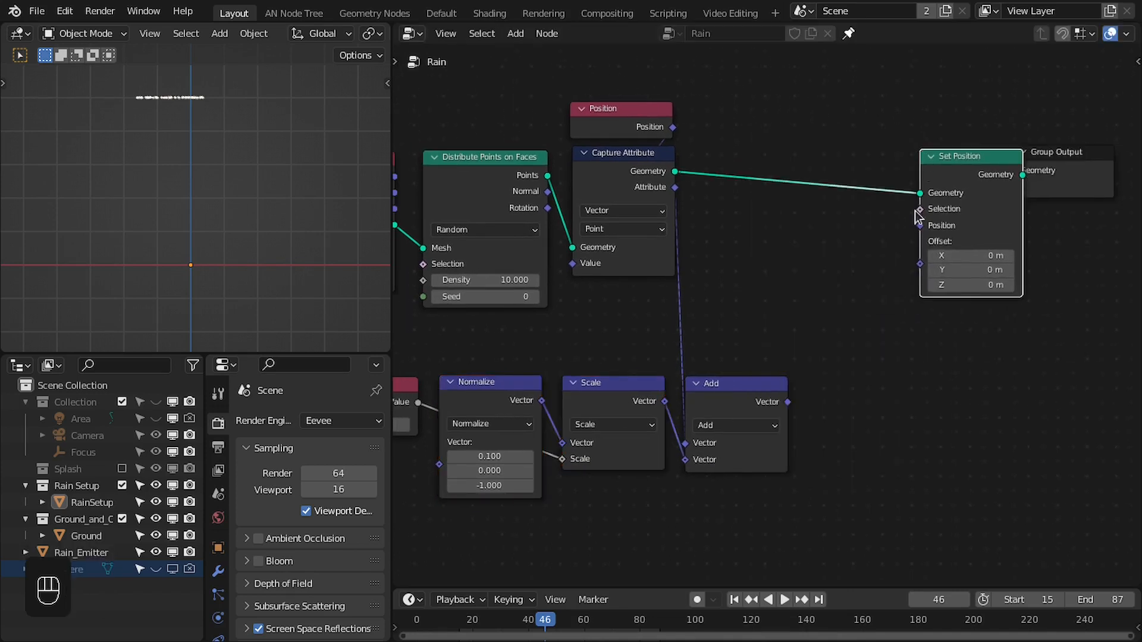
middle_drag(951, 221, 815, 219)
drag(849, 155, 886, 140)
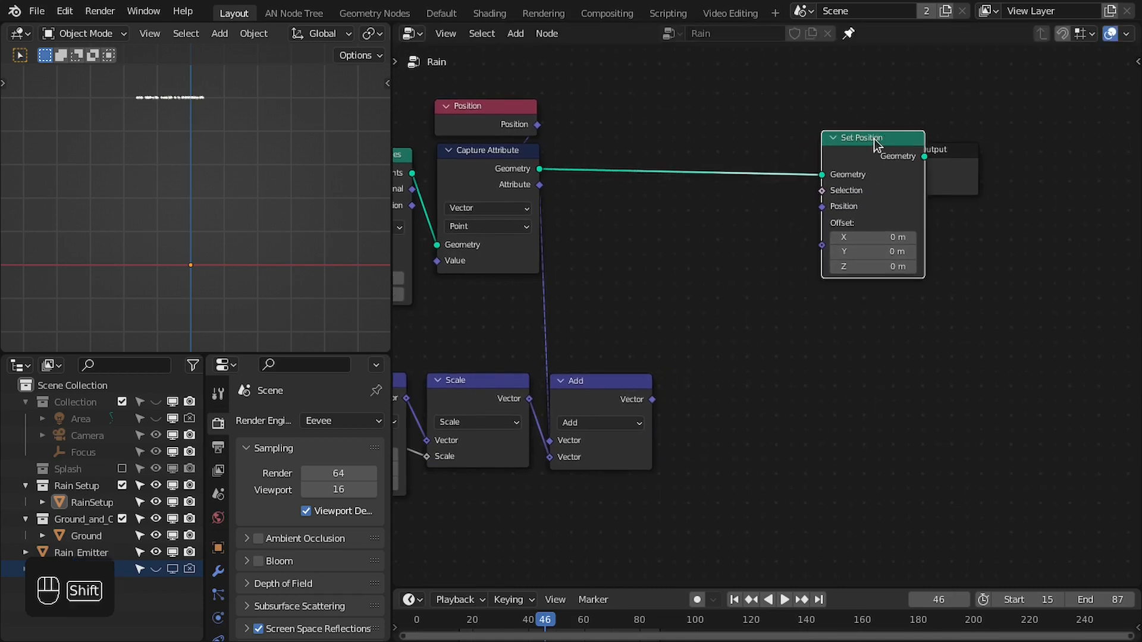
Connect the Vector Math Add node's output to the Position input of Set Position
key(shift+e)
middle_drag(728, 270, 840, 254)
drag(752, 398, 937, 196)
scroll(201, 230, down, 8)
scroll(206, 237, up, 4)
shift+middle_drag(207, 237, 209, 245)
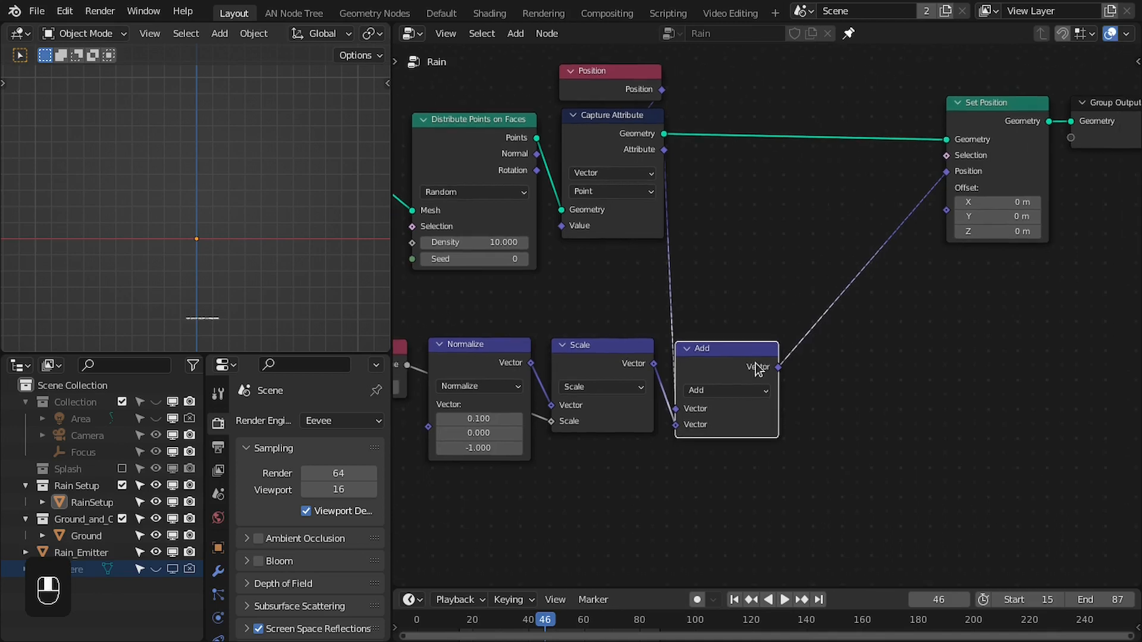
Add a MixRGB node and place it beside the Vector Math Add node
key(shift+a)
click(752, 290)
text(mix)
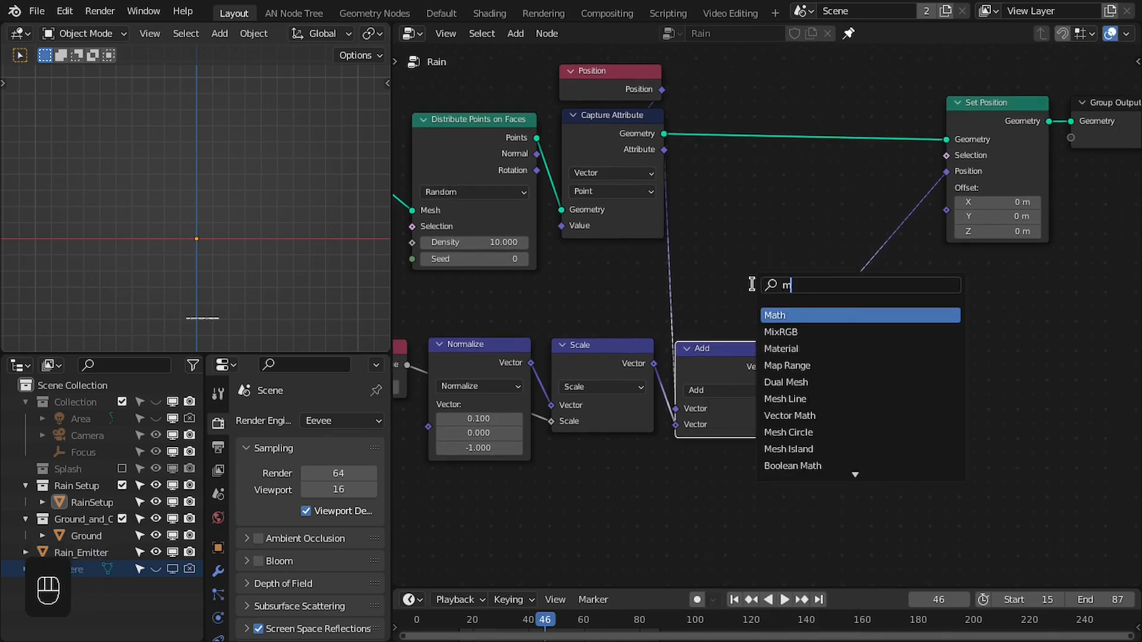
key(Return)
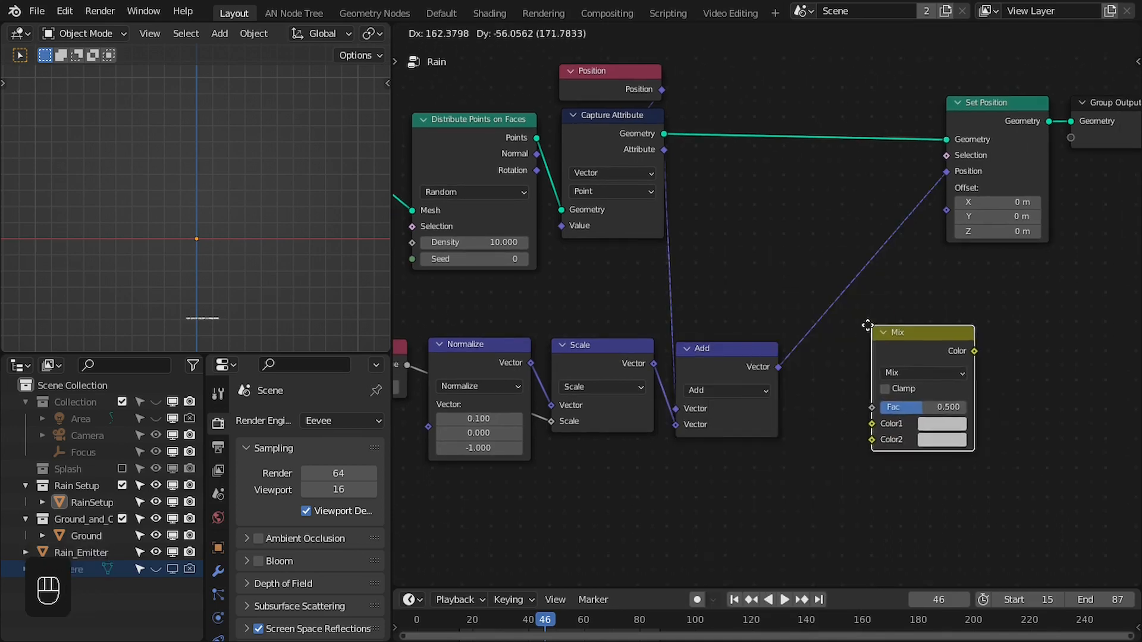
click(852, 327)
Mix the captured attribute as Color1 with the Add output as Color2, feed the result to Set Position's Position, and set the factor to 1
drag(778, 367, 660, 152)
drag(890, 346, 946, 172)
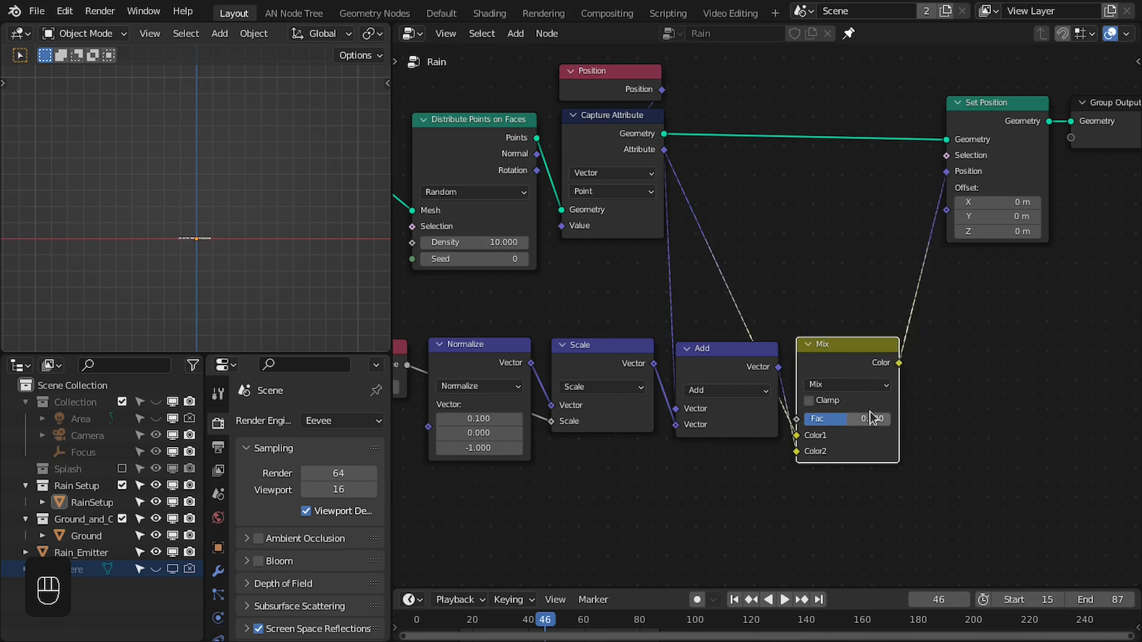
drag(850, 421, 890, 421)
Reposition the Mix and Set Position nodes slightly and hide Set Position's unused sockets
middle_drag(840, 346, 884, 293)
mouse_move(879, 309)
mouse_down()
mouse_move(896, 315)
mouse_move(874, 323)
mouse_up()
middle_drag(913, 273, 800, 362)
drag(921, 175, 918, 171)
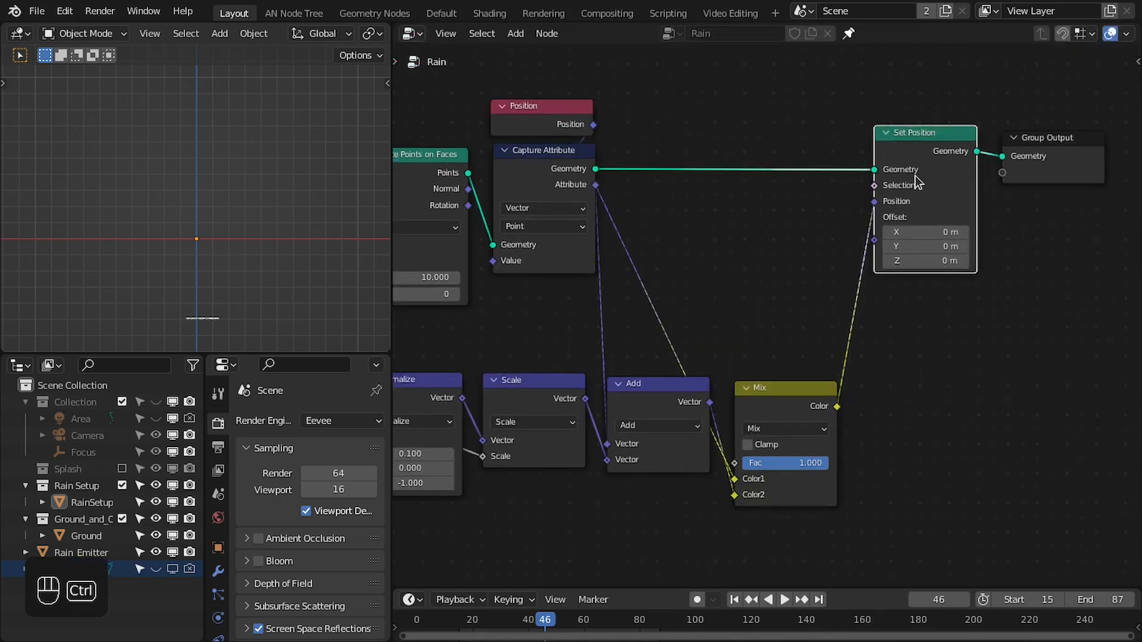
key(ctrl+h)
Duplicate the Value node, place the copy below the original, and set its value to 0.2
middle_drag(911, 262, 730, 316)
middle_drag(595, 333, 661, 330)
middle_drag(1041, 213, 998, 233)
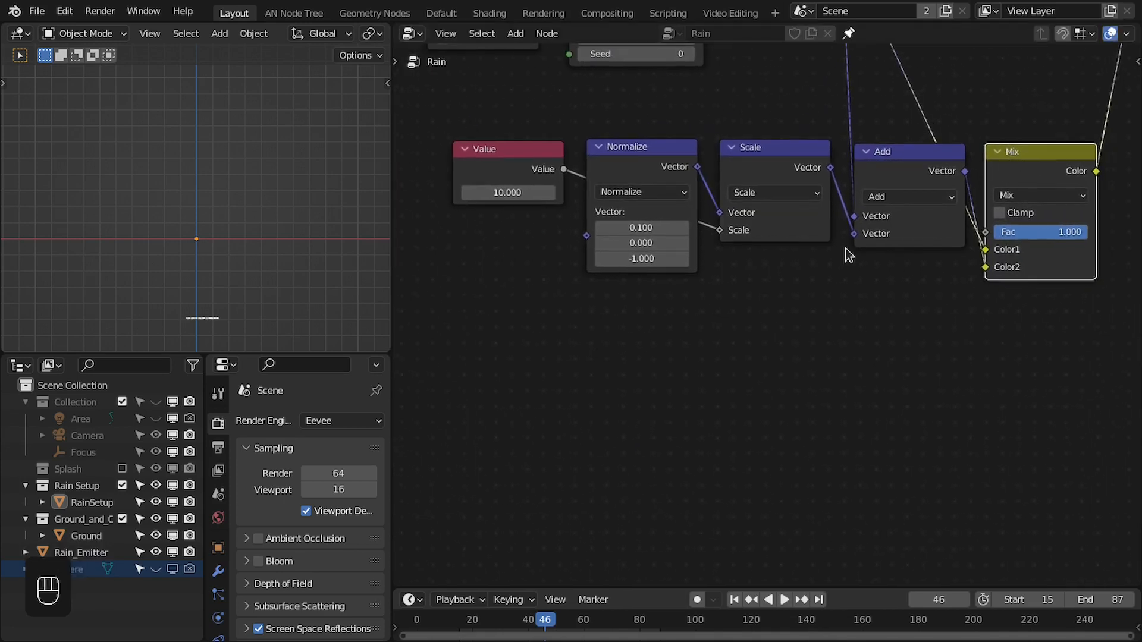
middle_drag(615, 320, 669, 292)
click(573, 151)
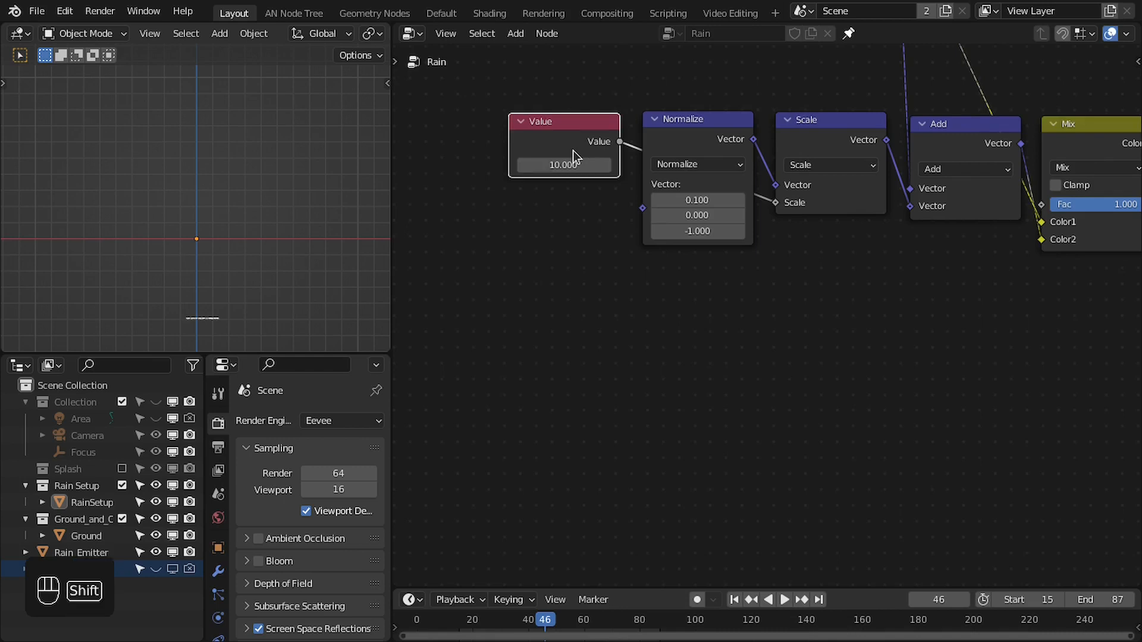
key(shift+d)
click(562, 397)
click(558, 413)
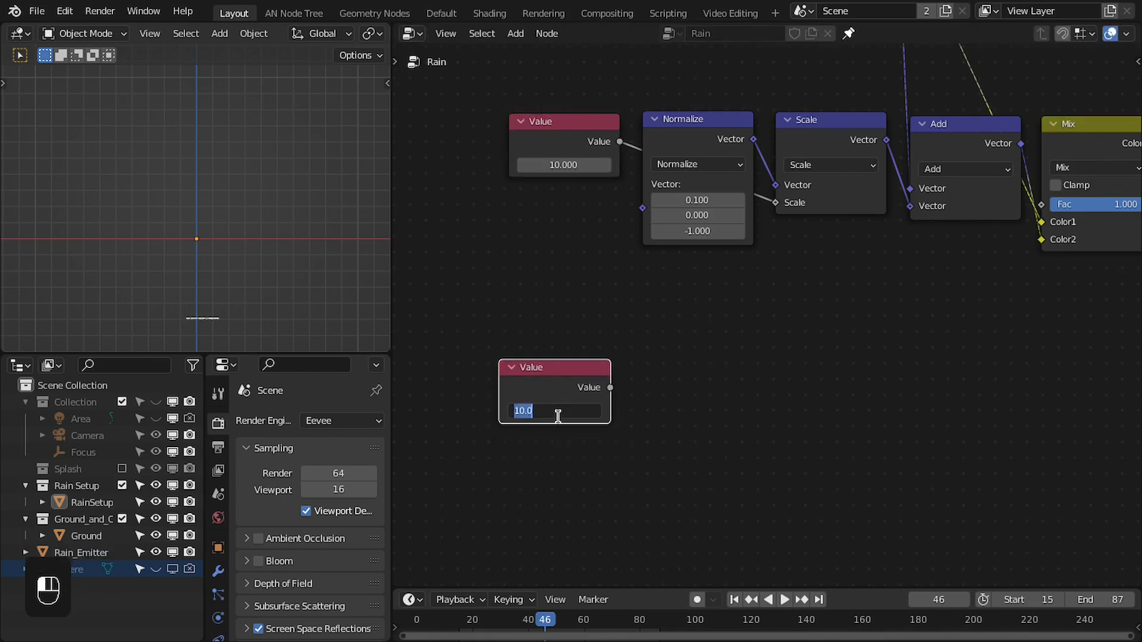
key(Return)
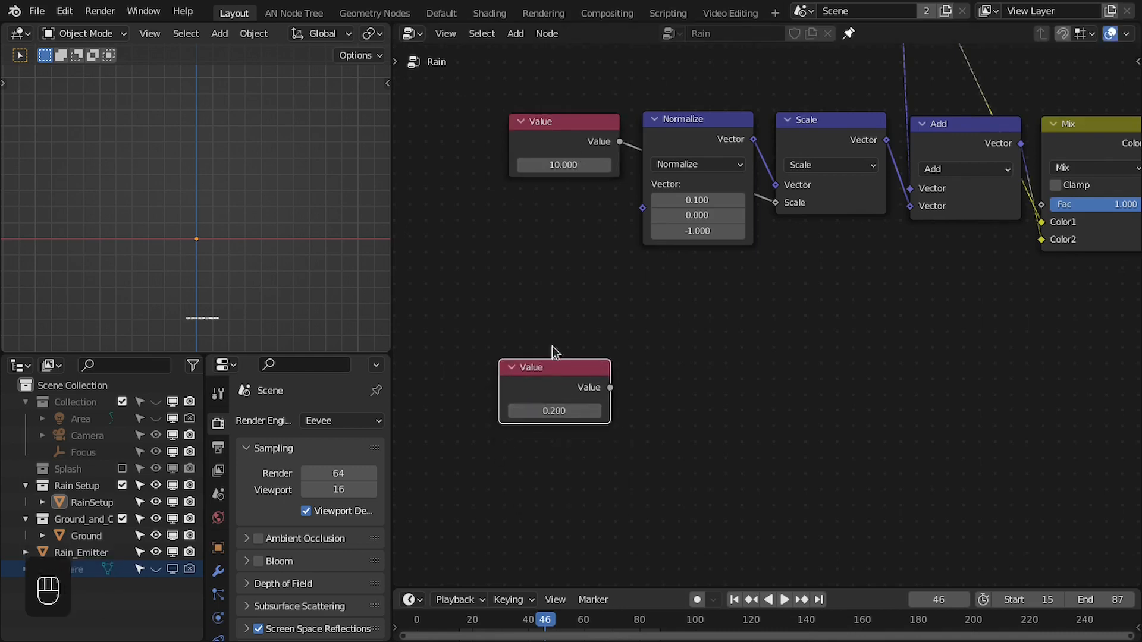
middle_drag(558, 352, 573, 348)
drag(583, 384, 590, 388)
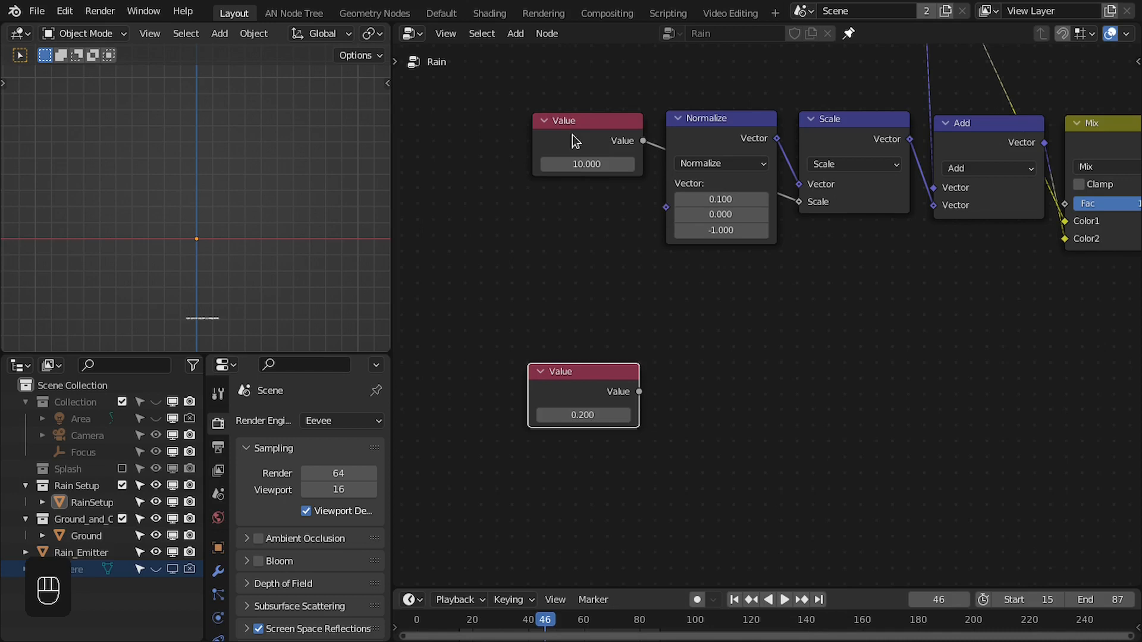
Add a Math Divide node linked from the 10.000 Value node and place it beside the 0.200 Value node
middle_drag(592, 255, 549, 304)
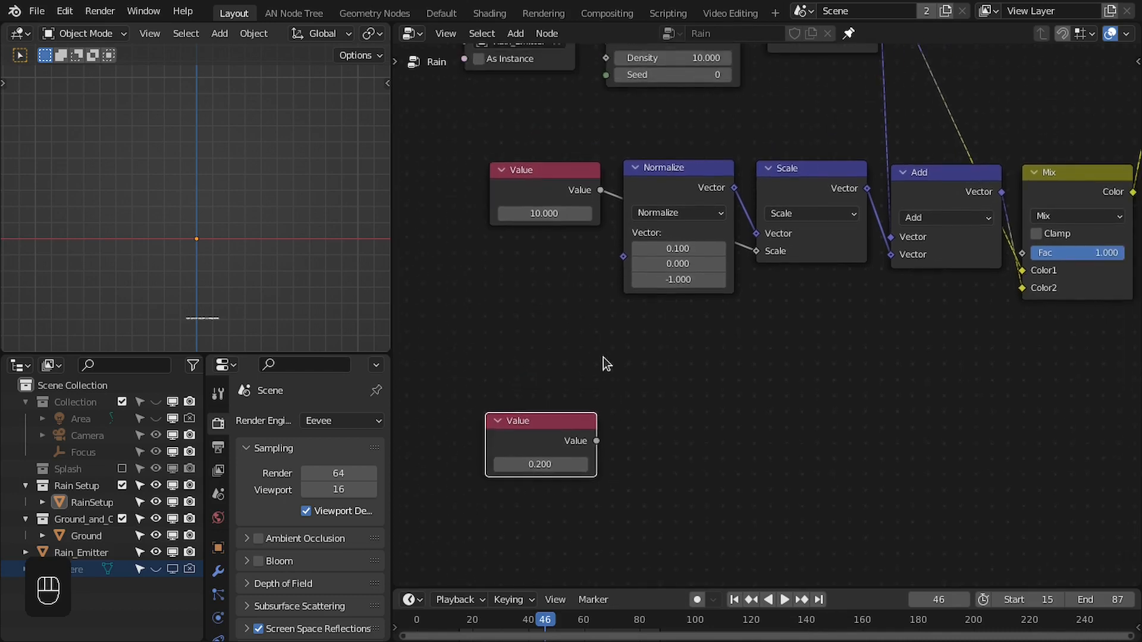
middle_drag(603, 357, 591, 361)
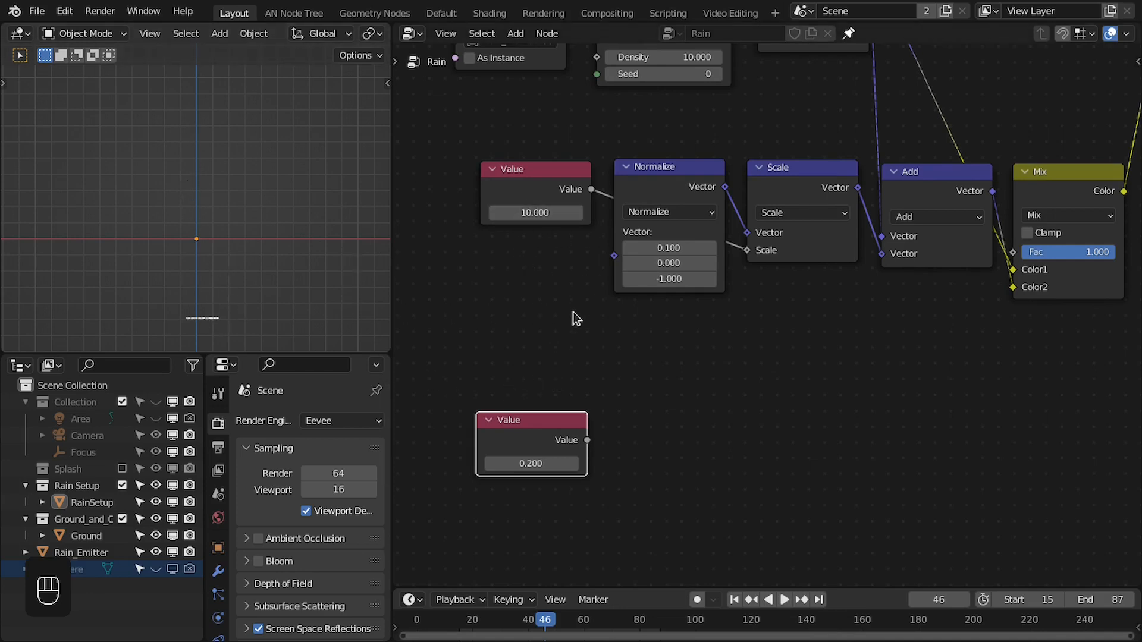
scroll(572, 321, down, 2)
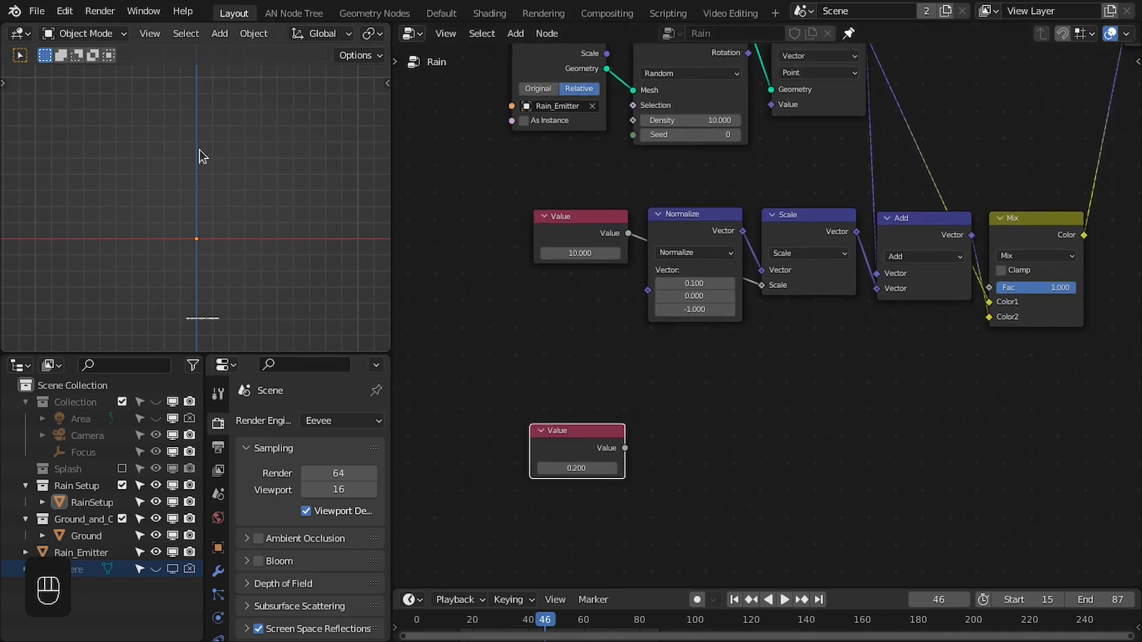
middle_drag(565, 356, 617, 334)
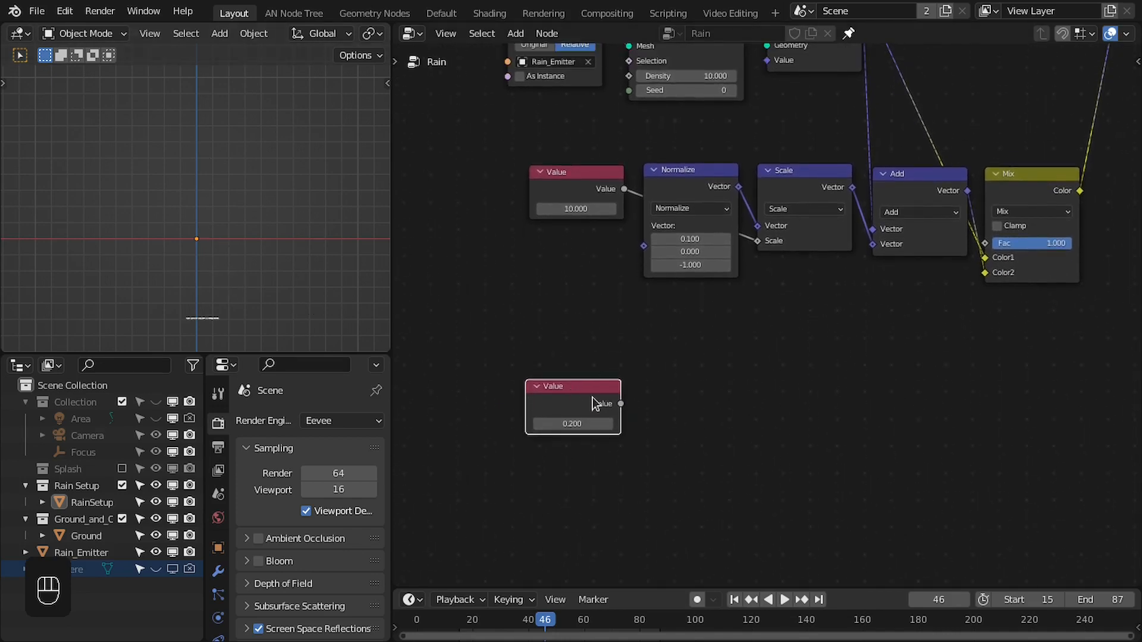
scroll(611, 334, up, 2)
middle_drag(590, 354, 618, 331)
drag(630, 83, 691, 328)
text(div)
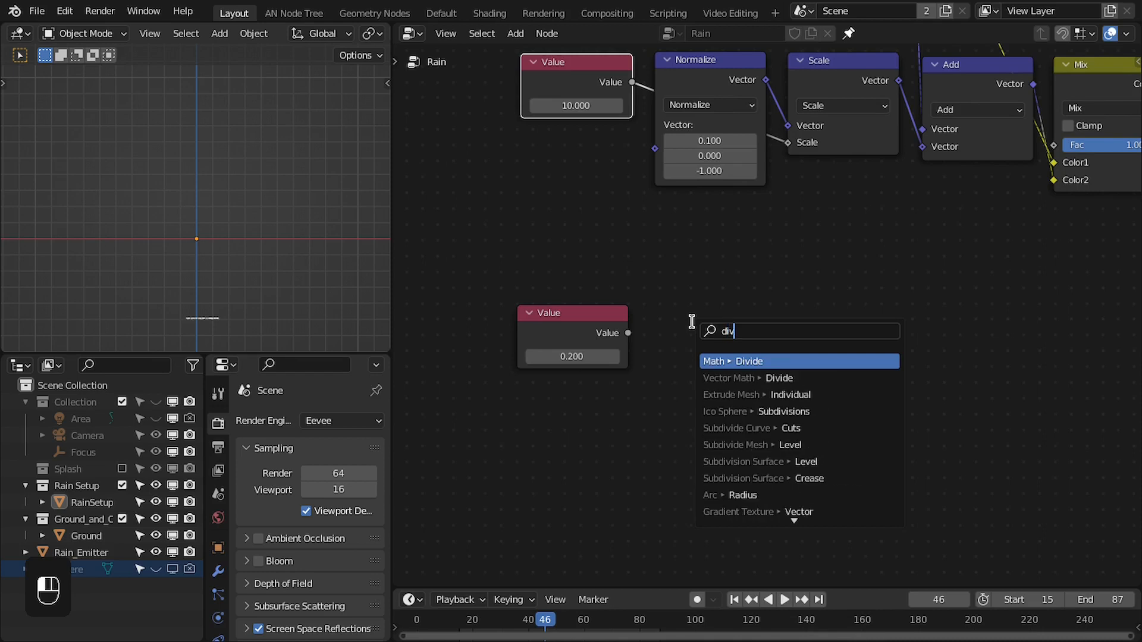
key(Return)
scroll(714, 325, up, 1)
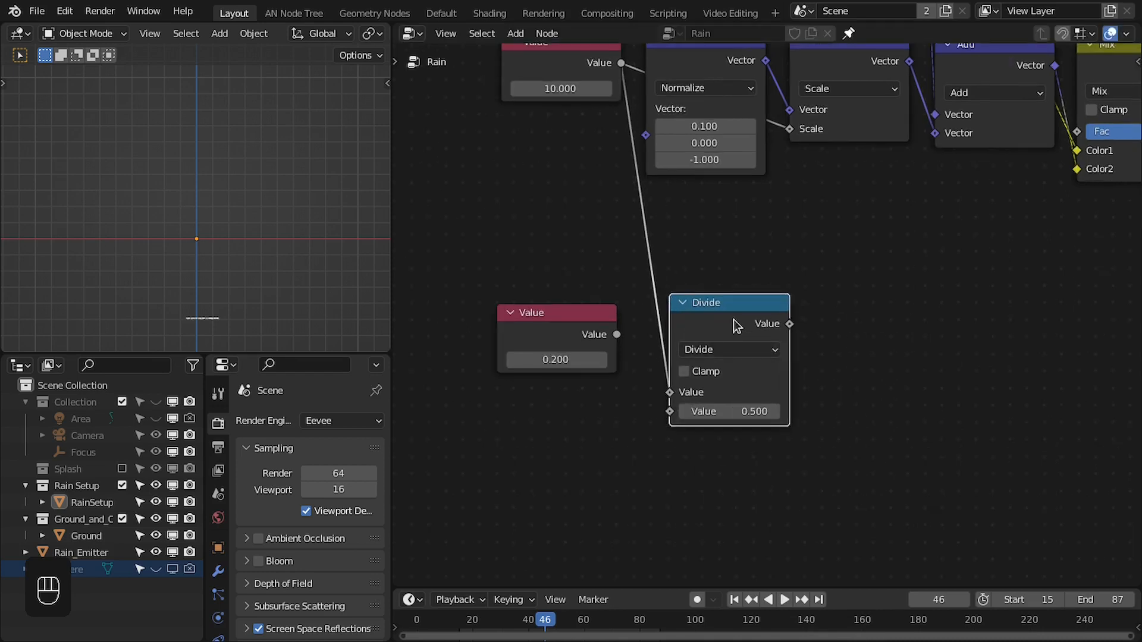
Link the 0.200 Value node into Divide as the first input, with the 10.000 Value node as the second
drag(617, 336, 670, 410)
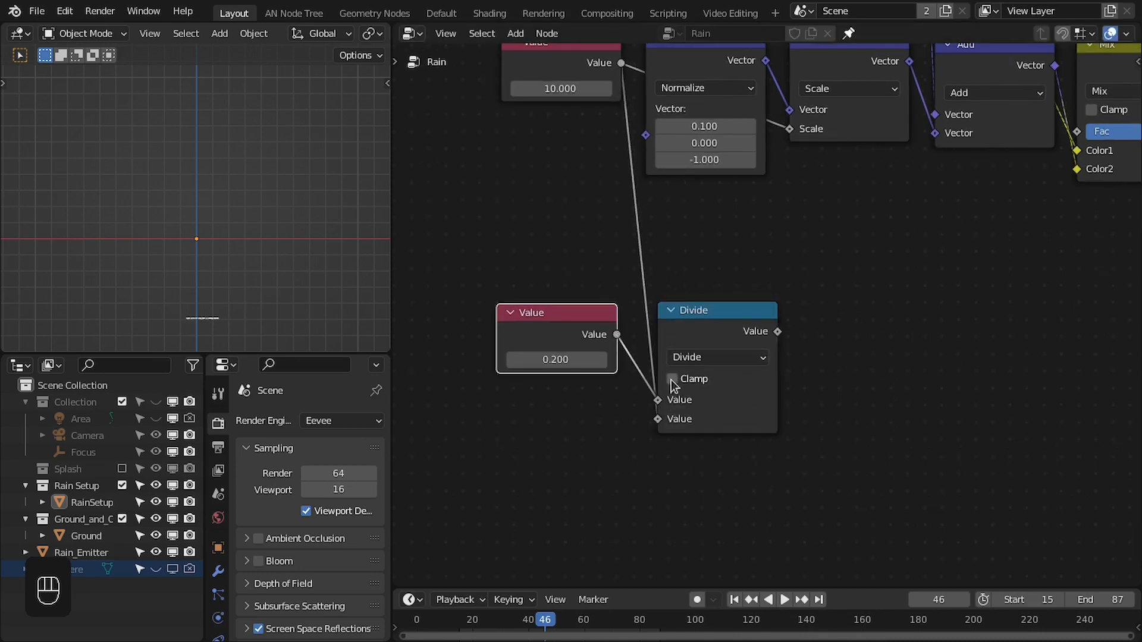
drag(711, 328, 704, 325)
middle_drag(601, 247, 679, 304)
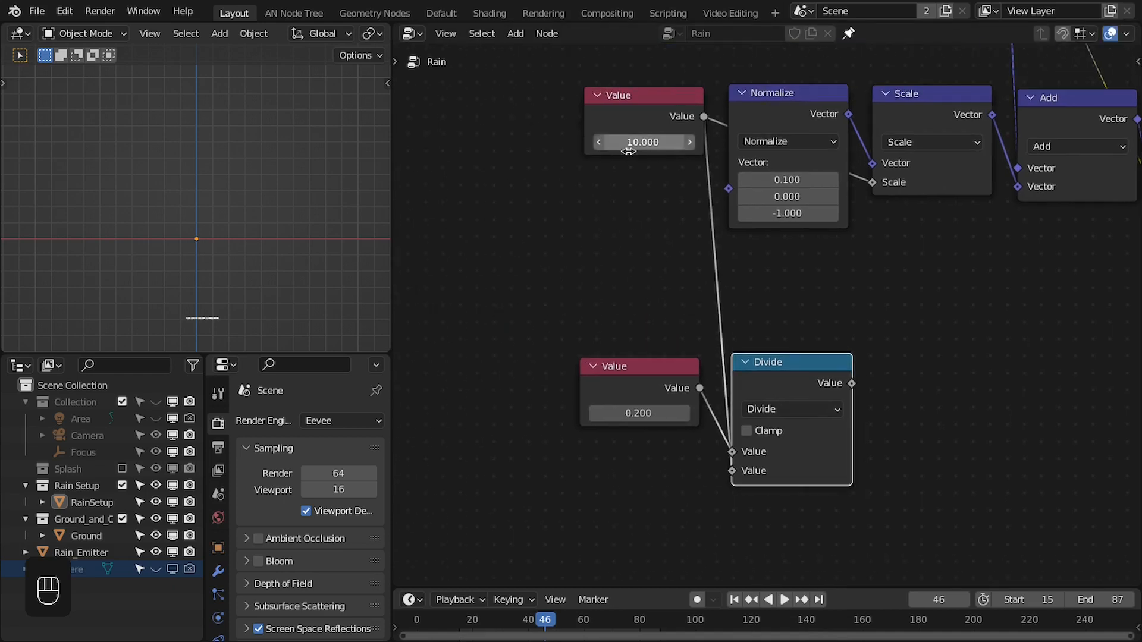
Maximize the node editor, handwrite the formula v = D/T as an annotation beside the nodes, and restore the layout
key(ctrl+space)
scroll(566, 279, up, 2)
middle_drag(258, 281, 363, 290)
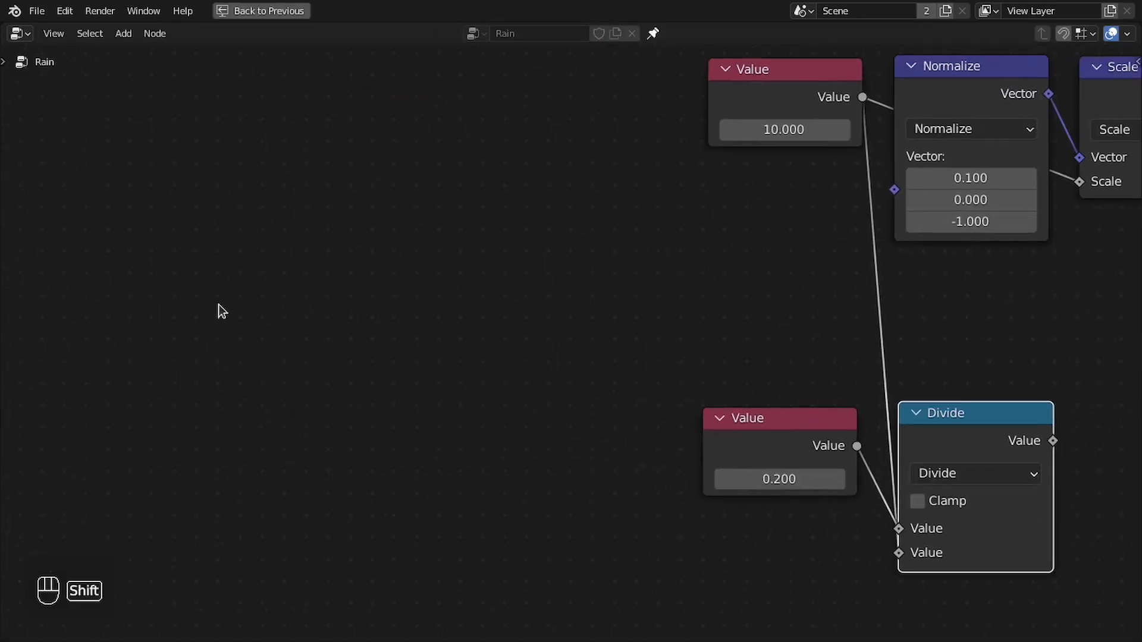
mouse_move(160, 312)
mouse_down()
mouse_move(225, 305)
mouse_move(251, 328)
mouse_up()
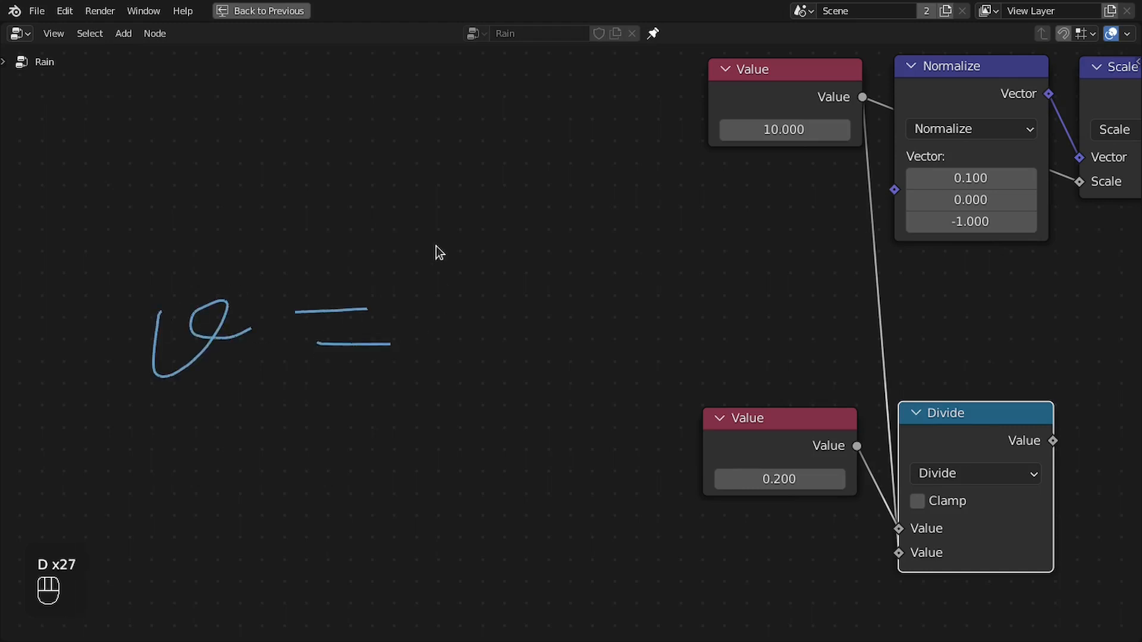
drag(440, 287, 438, 293)
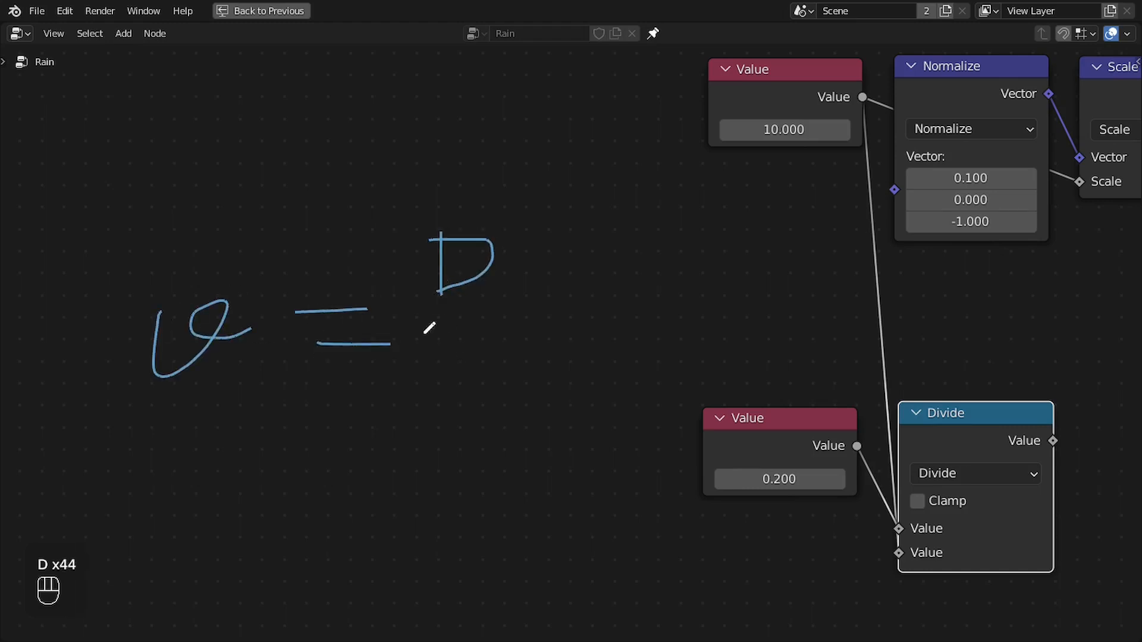
scroll(583, 377, down, 3)
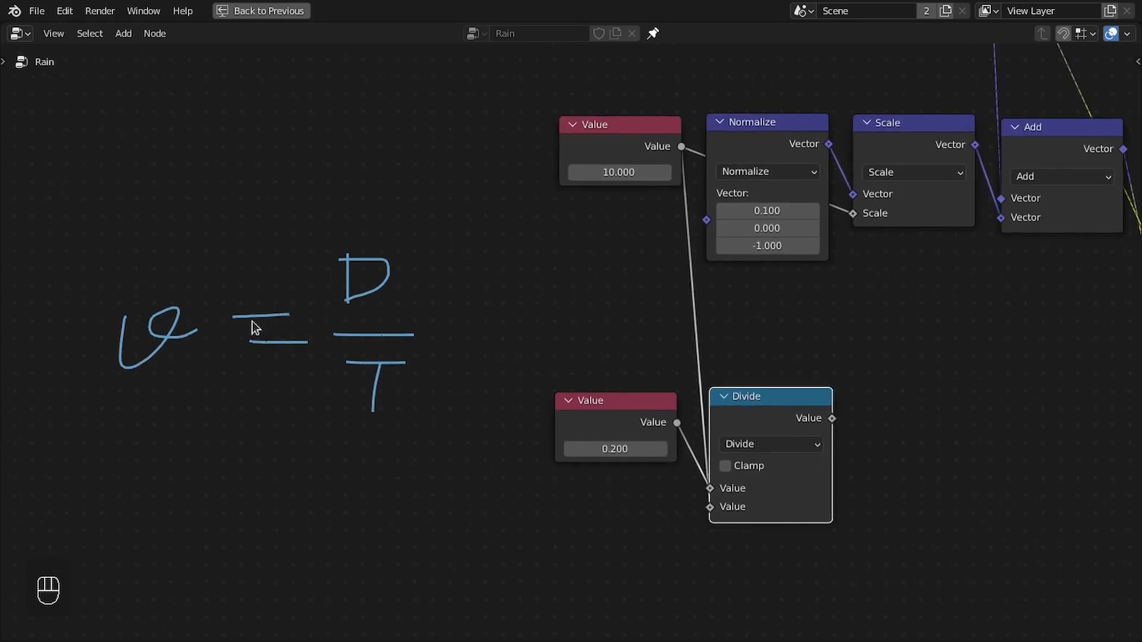
middle_drag(760, 385, 573, 407)
key(ctrl+space)
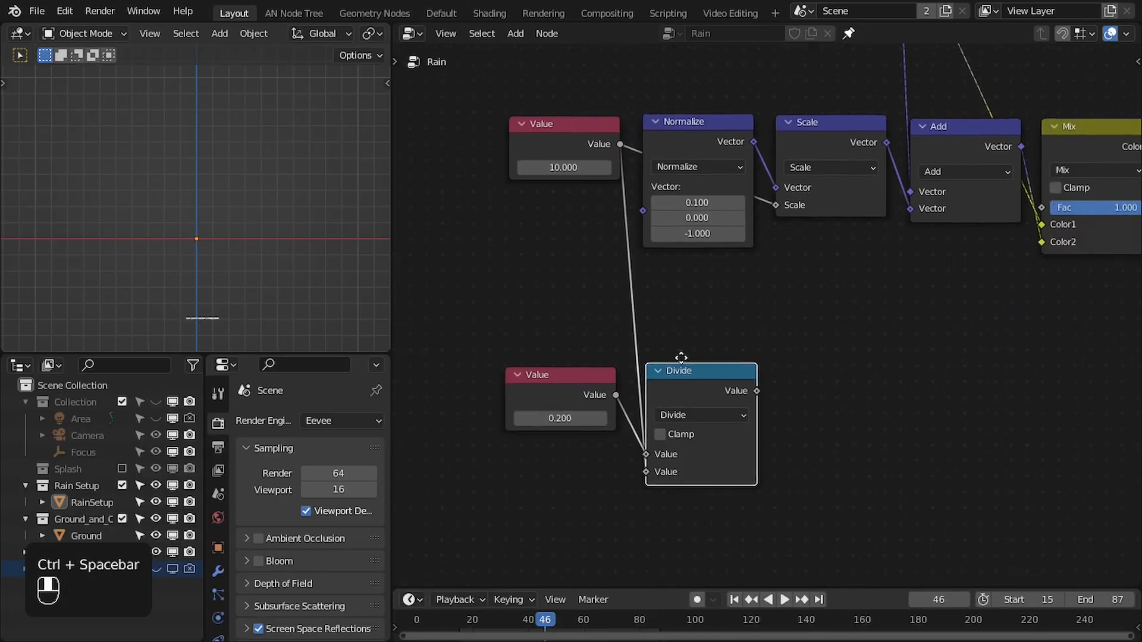
Duplicate the Divide node, switch the copy to Multiply, and connect Divide's output to its first input
drag(590, 355, 583, 357)
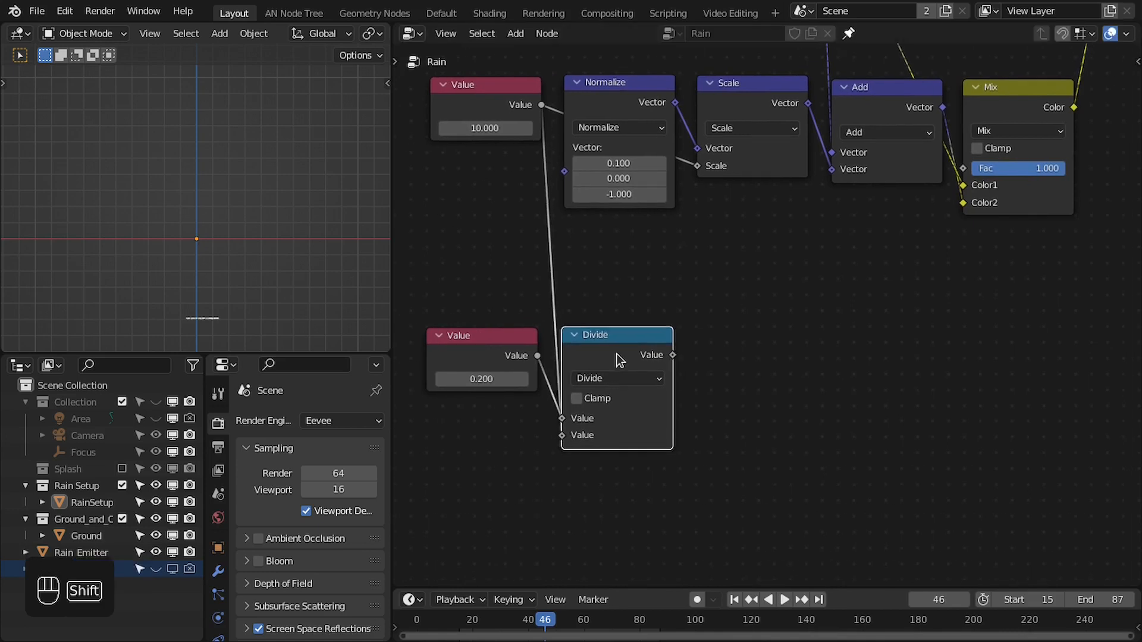
key(shift+d)
click(779, 357)
scroll(722, 322, up, 2)
drag(692, 313, 755, 390)
Add a Scene Time node below Divide with its Frame output connected to Multiply's second input
drag(759, 384, 635, 442)
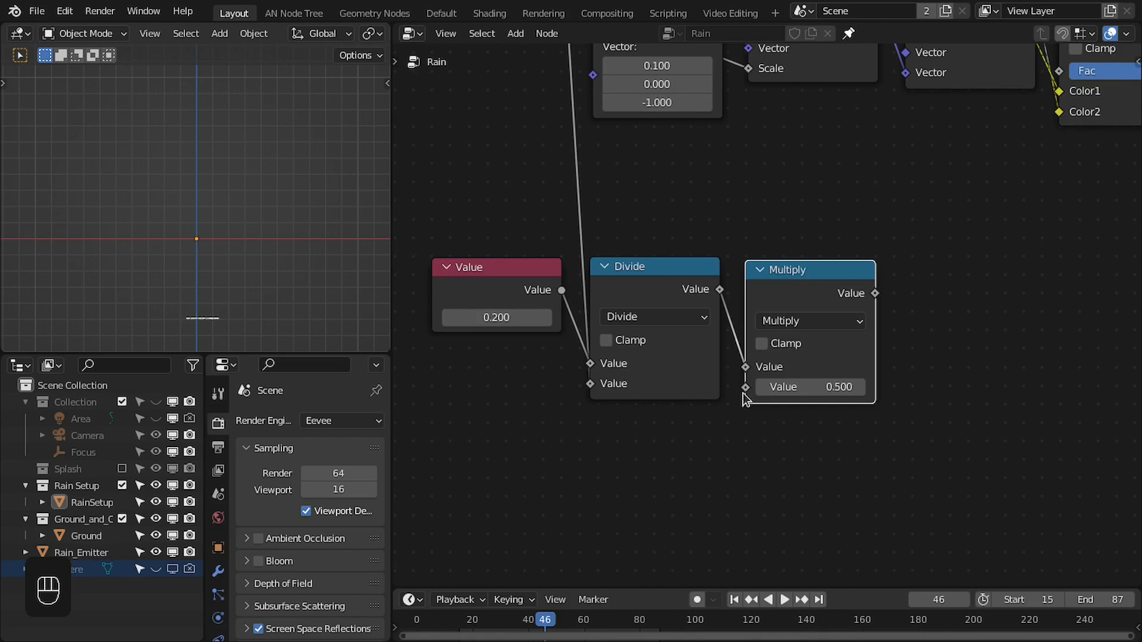
text(fa)
key(BackSpace)
key(BackSpace)
text(time)
key(Return)
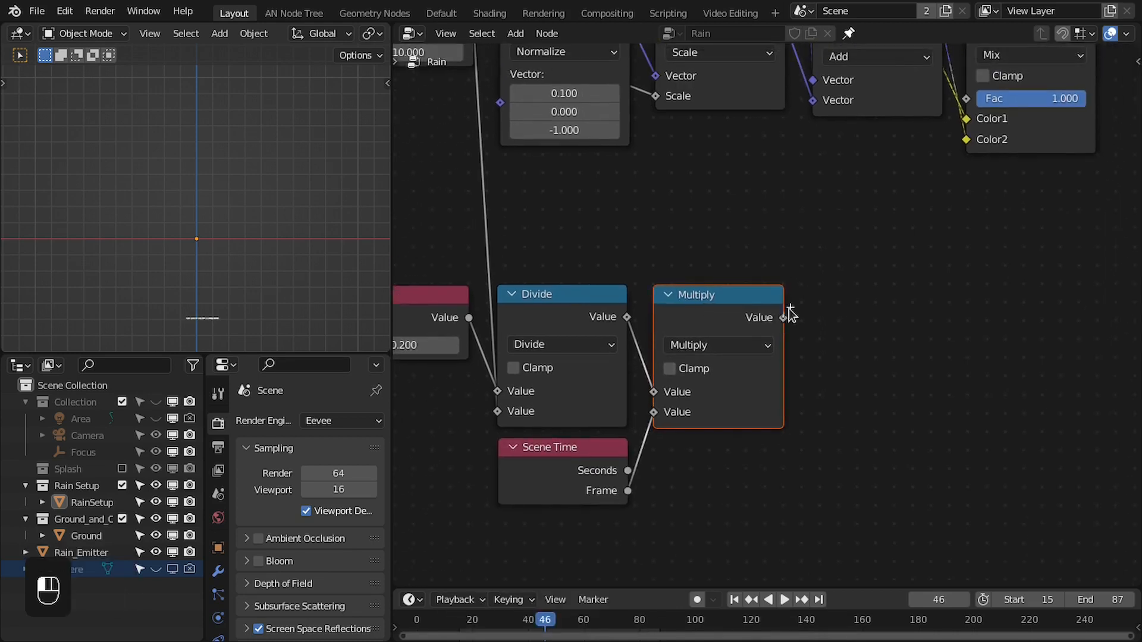
Duplicate the Multiply node, place the copy beside it with some free space between, and switch its operation to Modulo
drag(846, 323, 850, 324)
middle_drag(869, 255, 816, 274)
scroll(816, 274, down, 1)
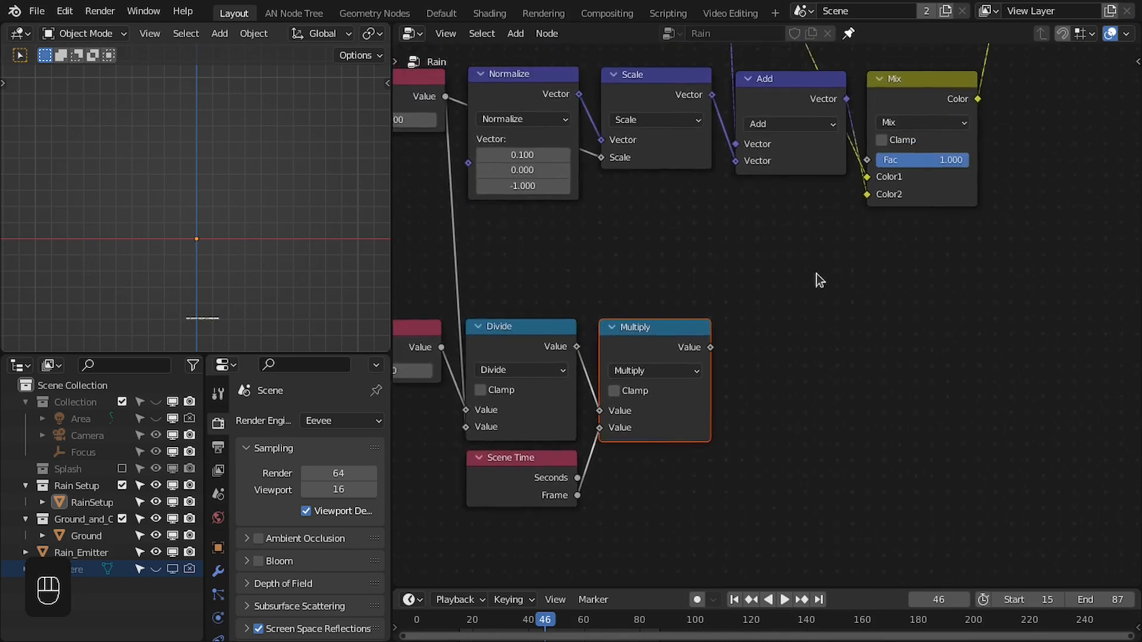
middle_drag(734, 321, 737, 276)
click(646, 316)
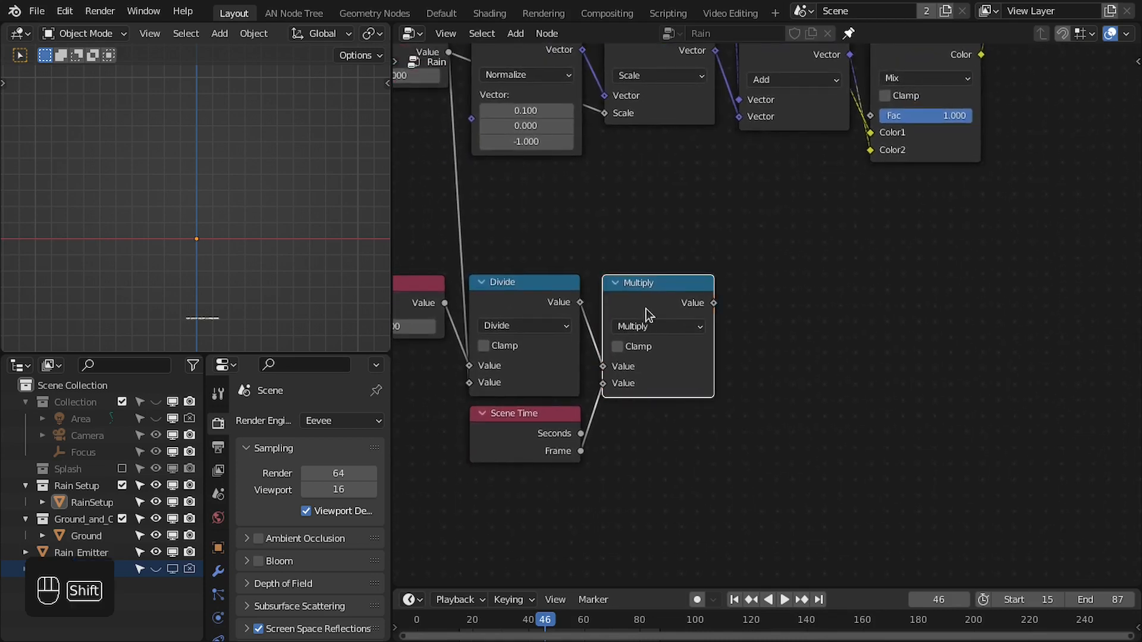
key(shift+d)
click(850, 296)
middle_drag(851, 296, 777, 306)
scroll(777, 306, up, 2)
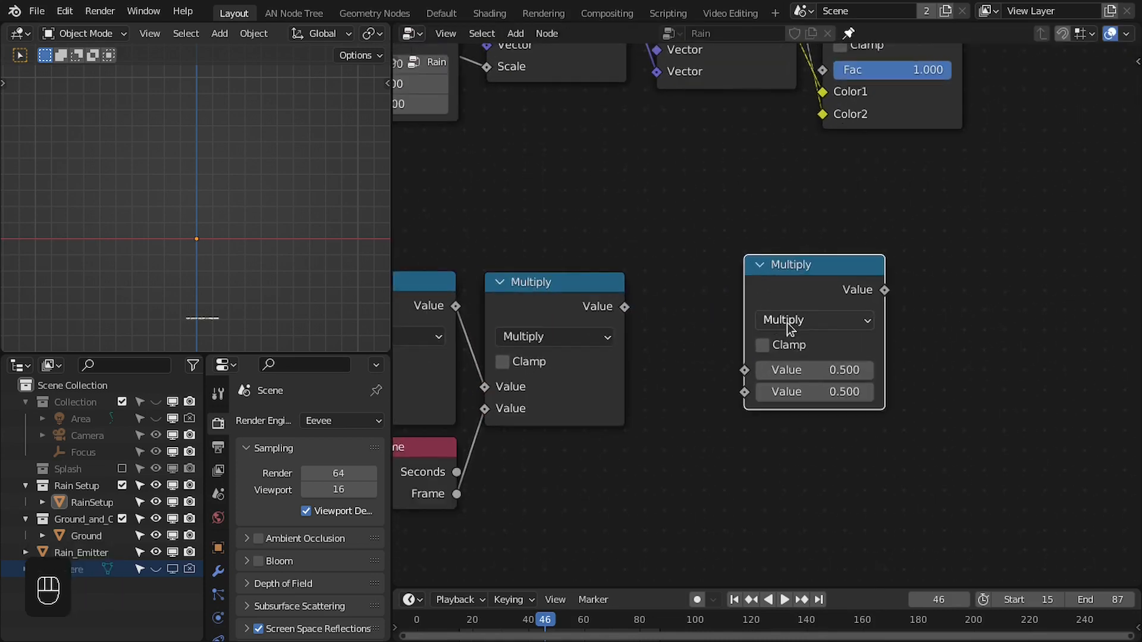
click(787, 321)
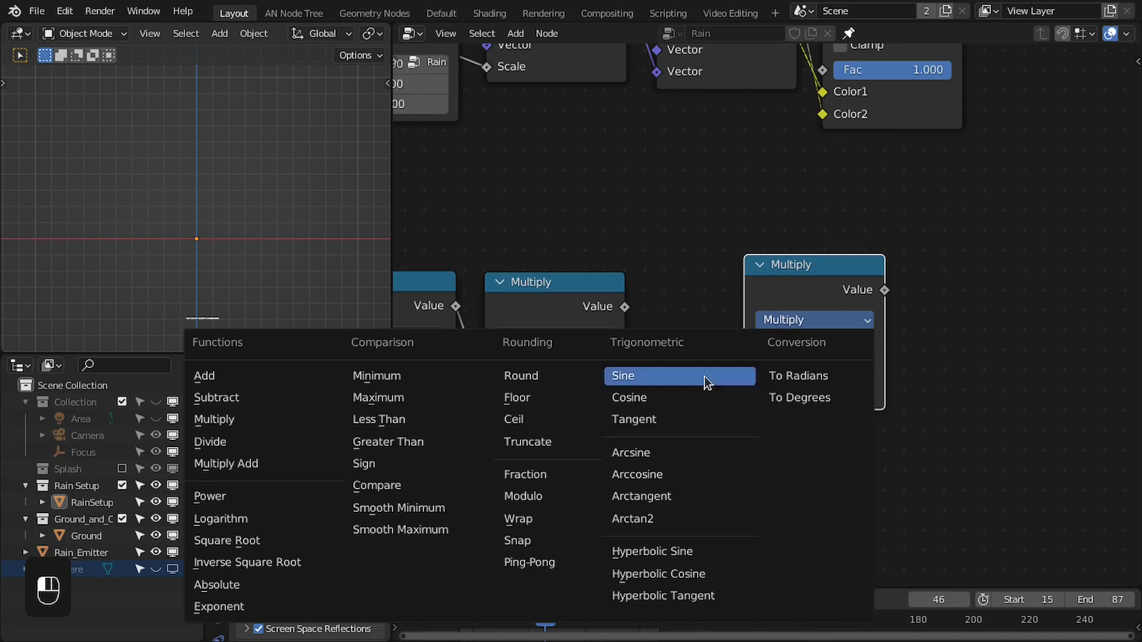
click(532, 498)
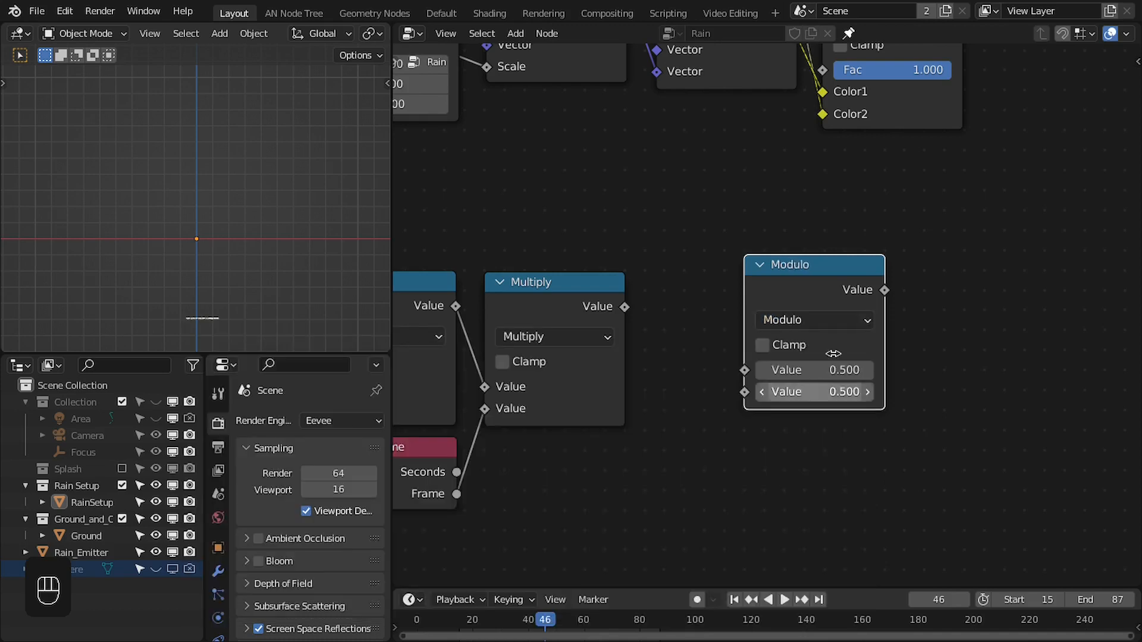
Connect Multiply's output to Modulo's first input, set Modulo's second value to 1, and shift the Modulo node slightly aside
scroll(762, 315, down, 1)
drag(644, 308, 748, 362)
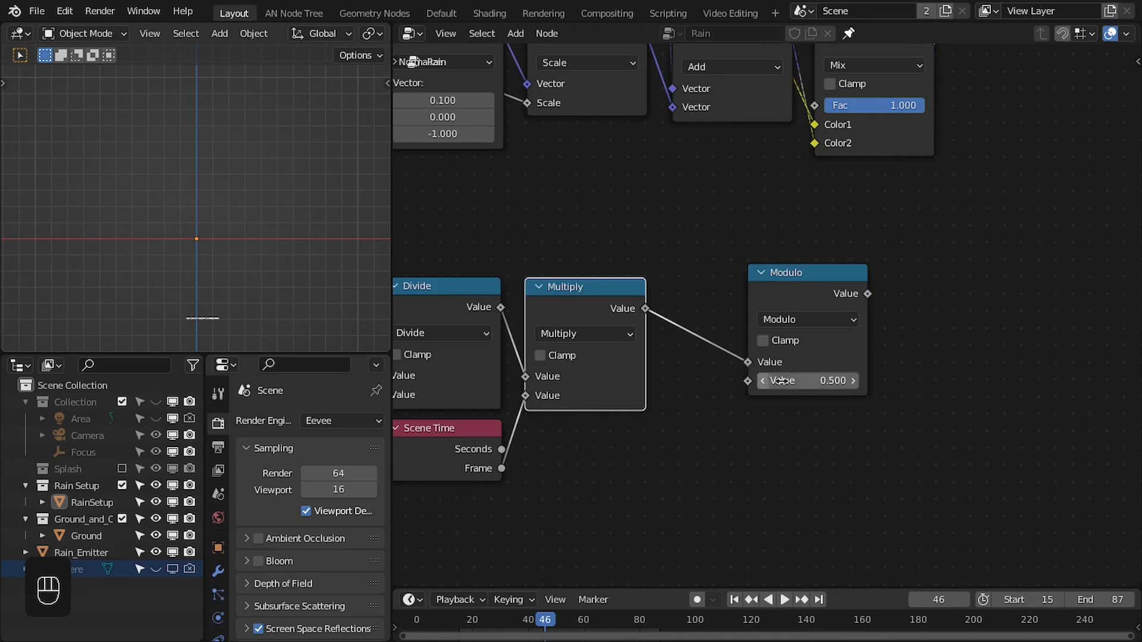
click(821, 380)
key(Return)
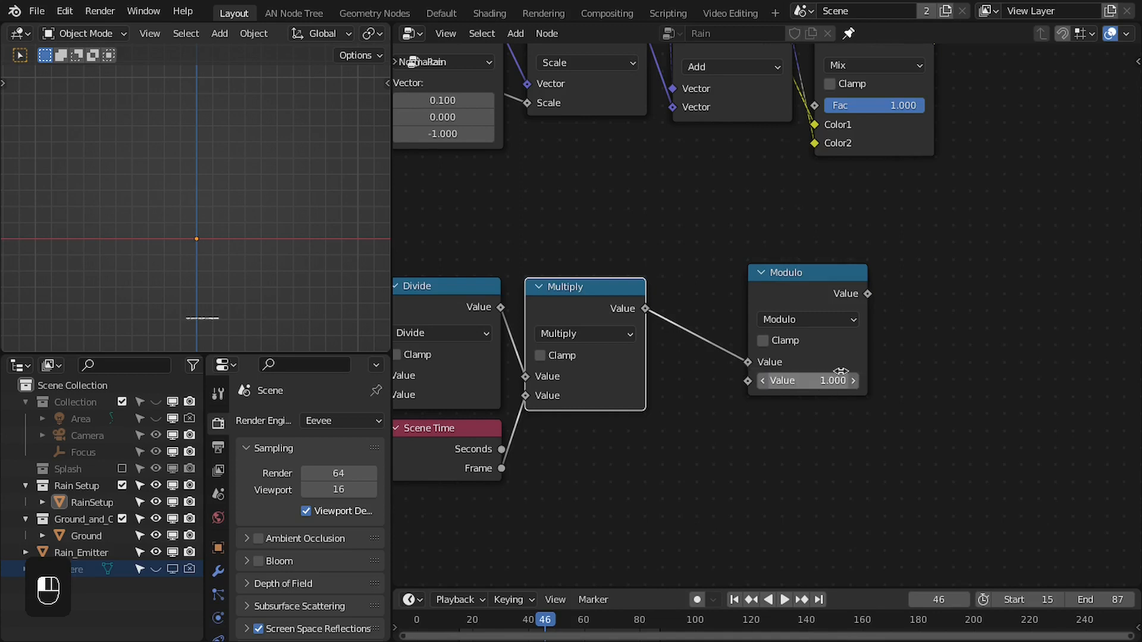
drag(776, 279, 809, 290)
middle_drag(851, 375, 849, 405)
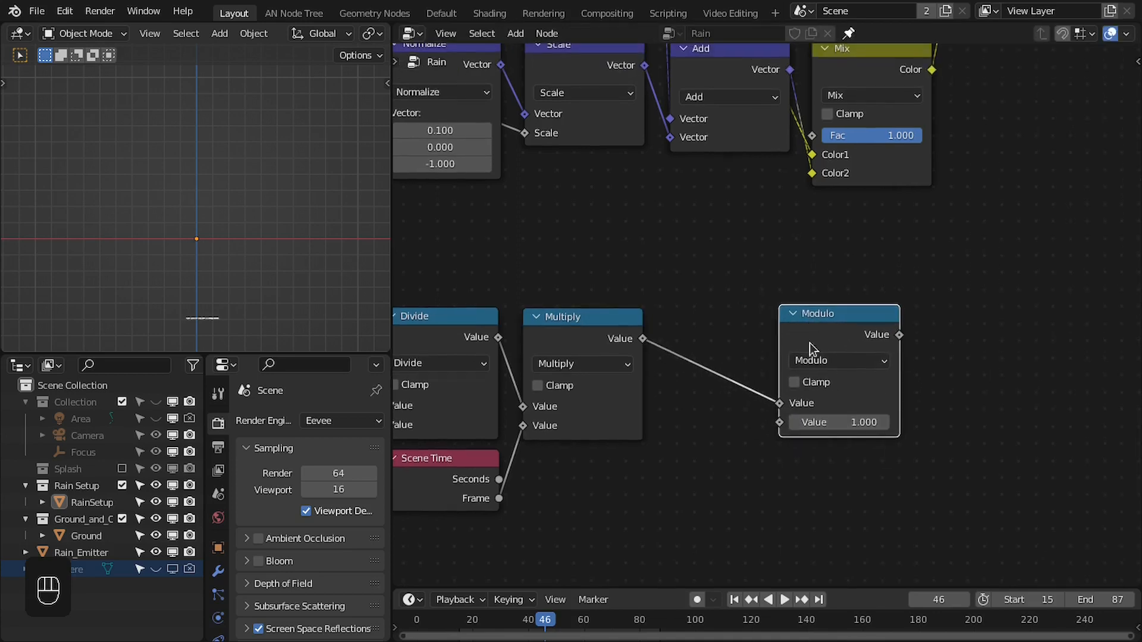
Connect Modulo's output to the Mix node's Fac input, move Modulo further away from Multiply, and play the animation
mouse_move(916, 136)
mouse_down()
mouse_move(853, 136)
mouse_move(920, 155)
mouse_up()
drag(898, 335, 811, 135)
drag(843, 314, 890, 316)
key(space)
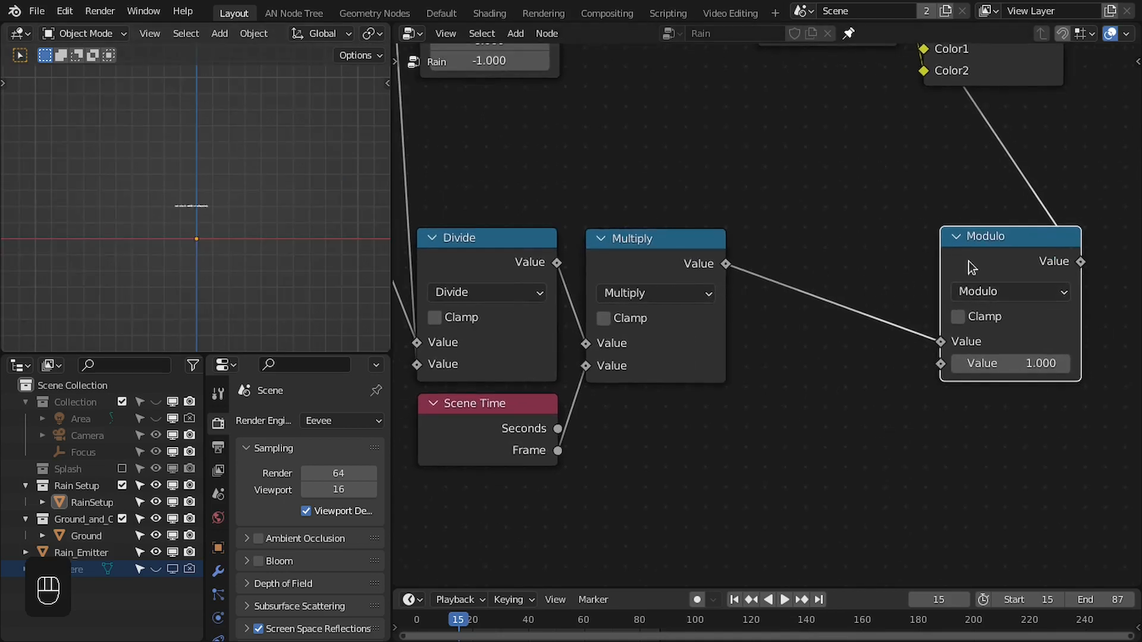
Duplicate the Multiply node, insert the copy into the link between Multiply and Modulo, and switch its operation to Add
middle_drag(969, 264, 965, 333)
scroll(169, 202, up, 3)
middle_drag(826, 281, 834, 165)
click(677, 206)
key(shift+d)
click(830, 237)
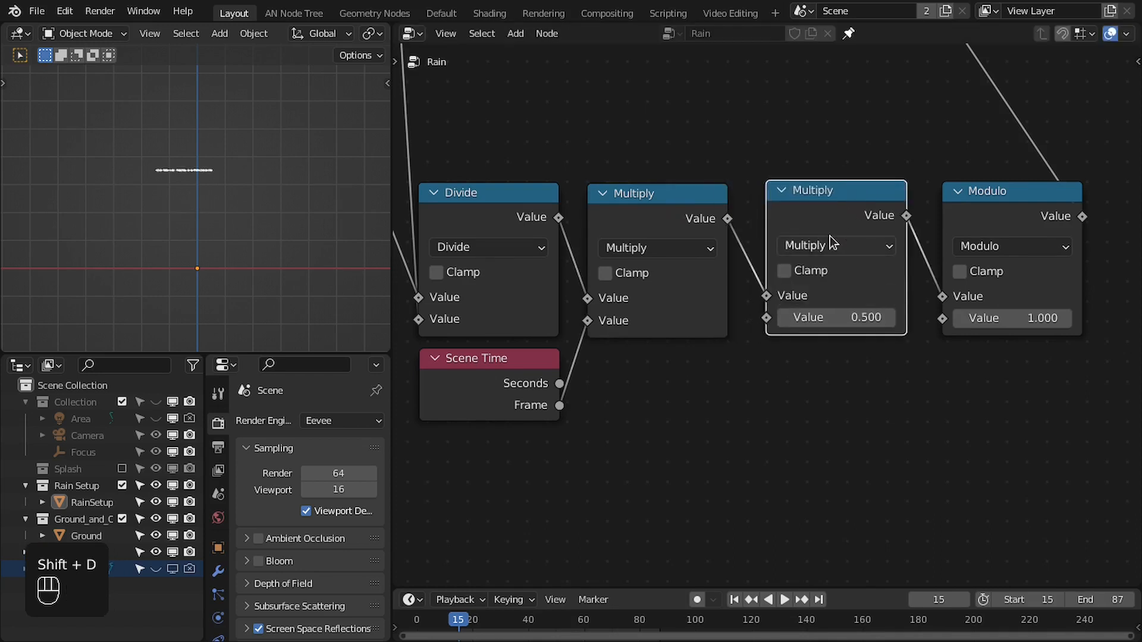
click(830, 236)
key(a)
drag(824, 198, 821, 201)
Add a Random Value node below Multiply with its Value output connected to the math Add node's second input
middle_drag(750, 303, 778, 267)
scroll(768, 265, down, 2)
scroll(768, 268, up, 2)
drag(791, 283, 720, 365)
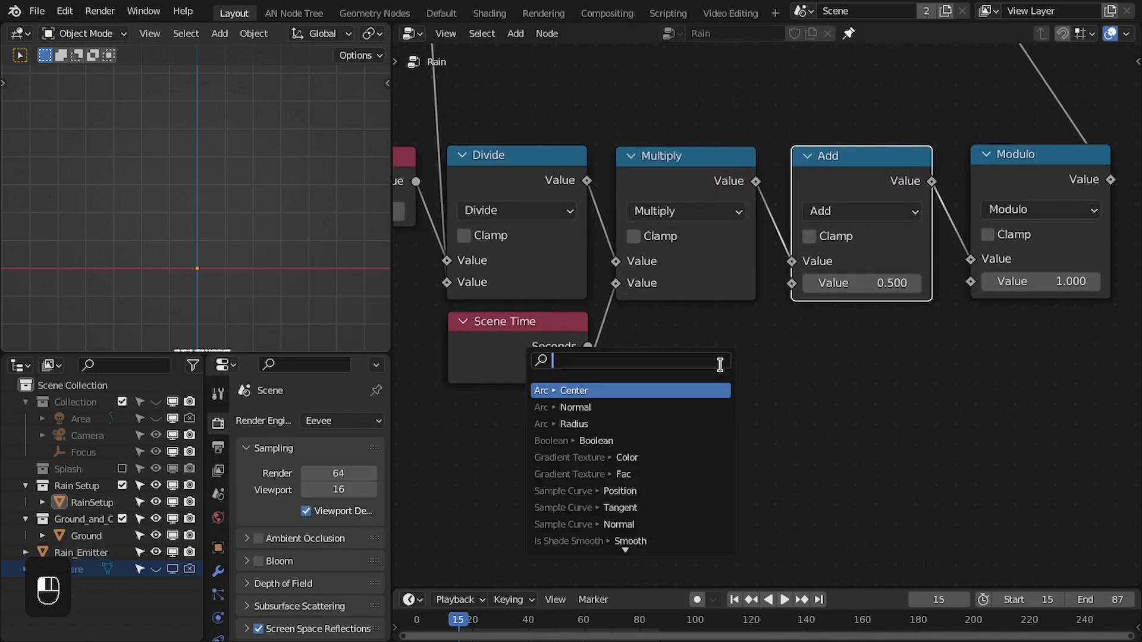
text(random)
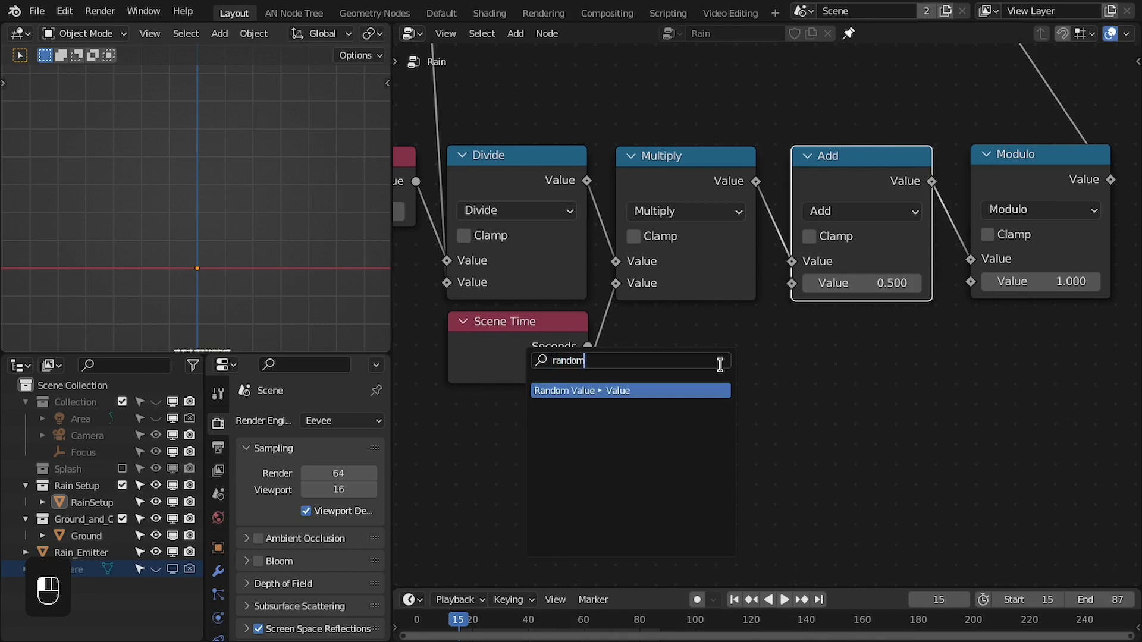
key(Return)
click(751, 351)
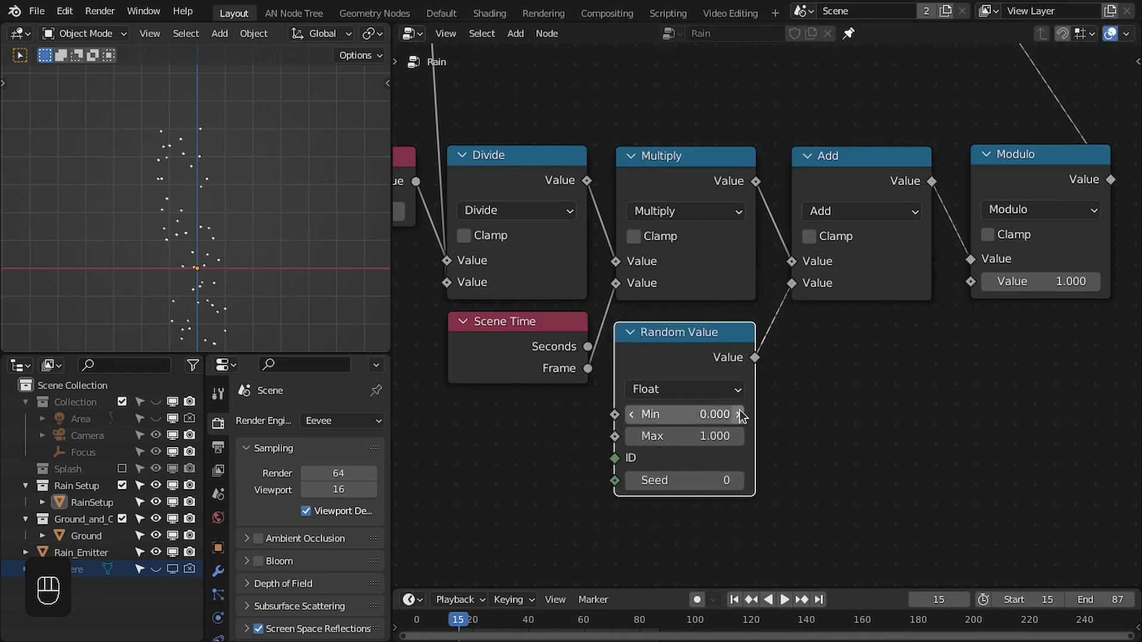
Set the Random Value node's Max to 0 and Min to -5
click(688, 443)
text(0)
key(Return)
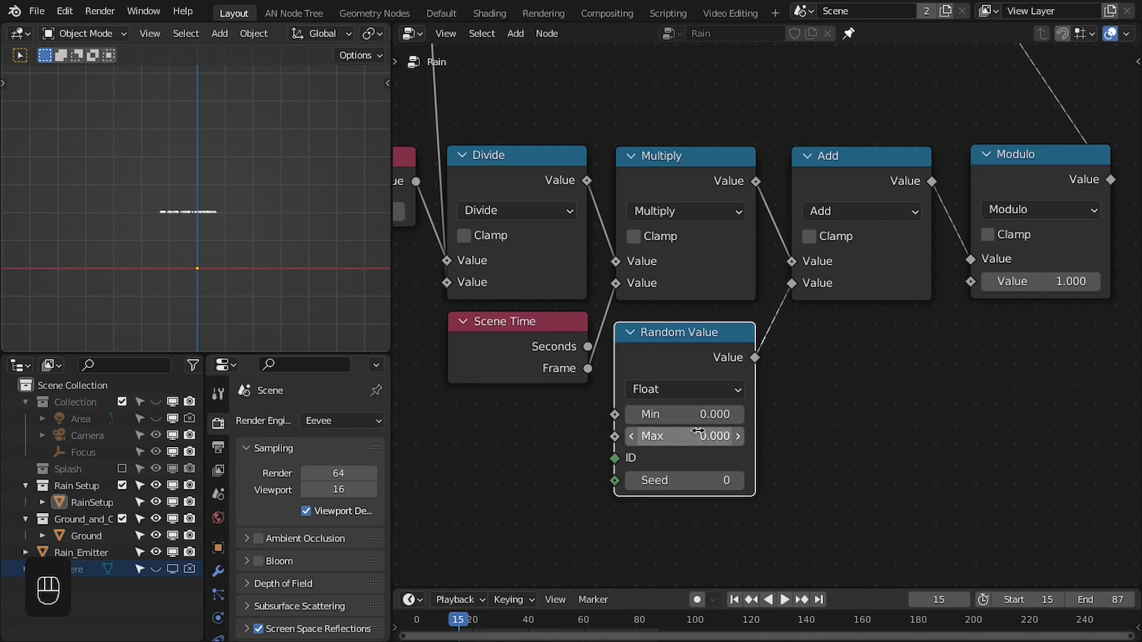
click(700, 416)
text(-)
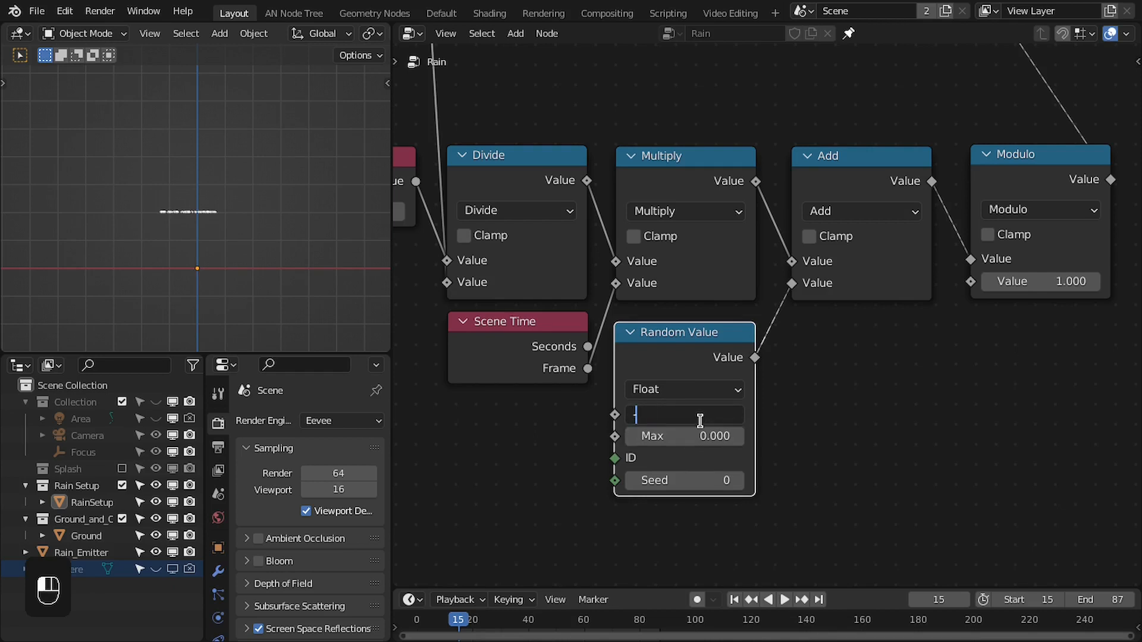
text(5)
key(Return)
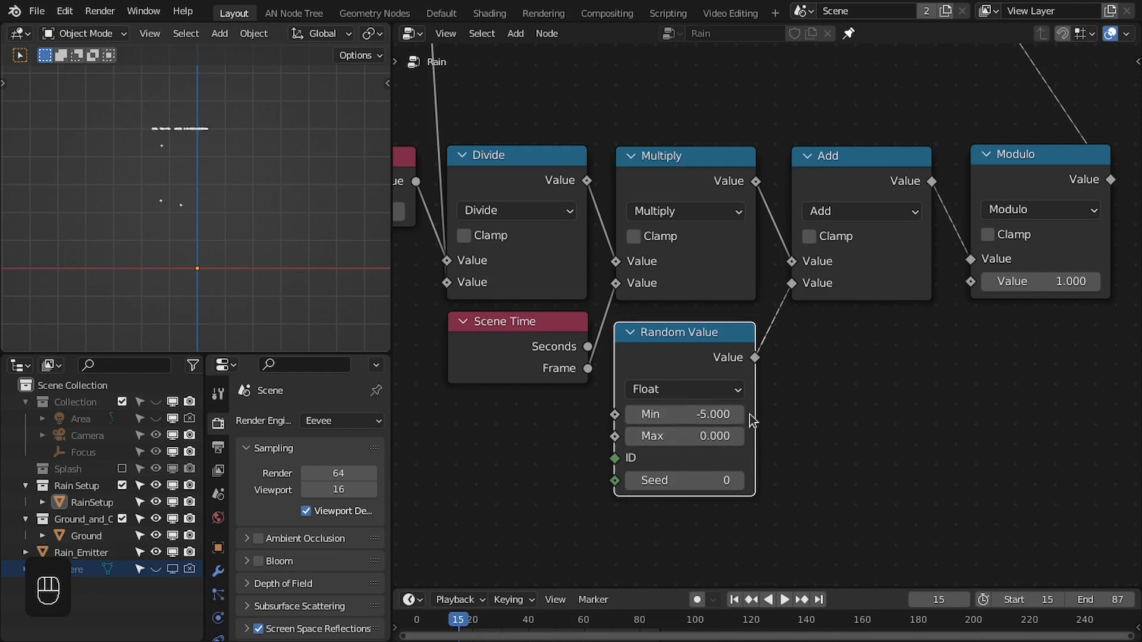
Set the scene's start frame to 1 and jump to the first frame
middle_drag(740, 415, 755, 403)
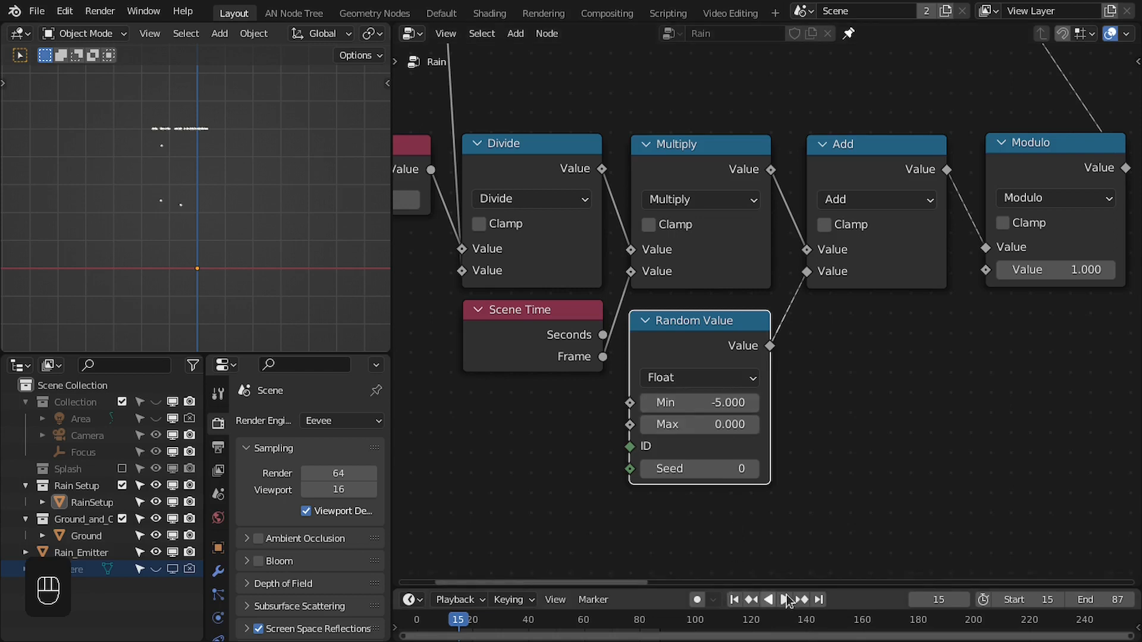
click(1016, 600)
text(1)
key(Return)
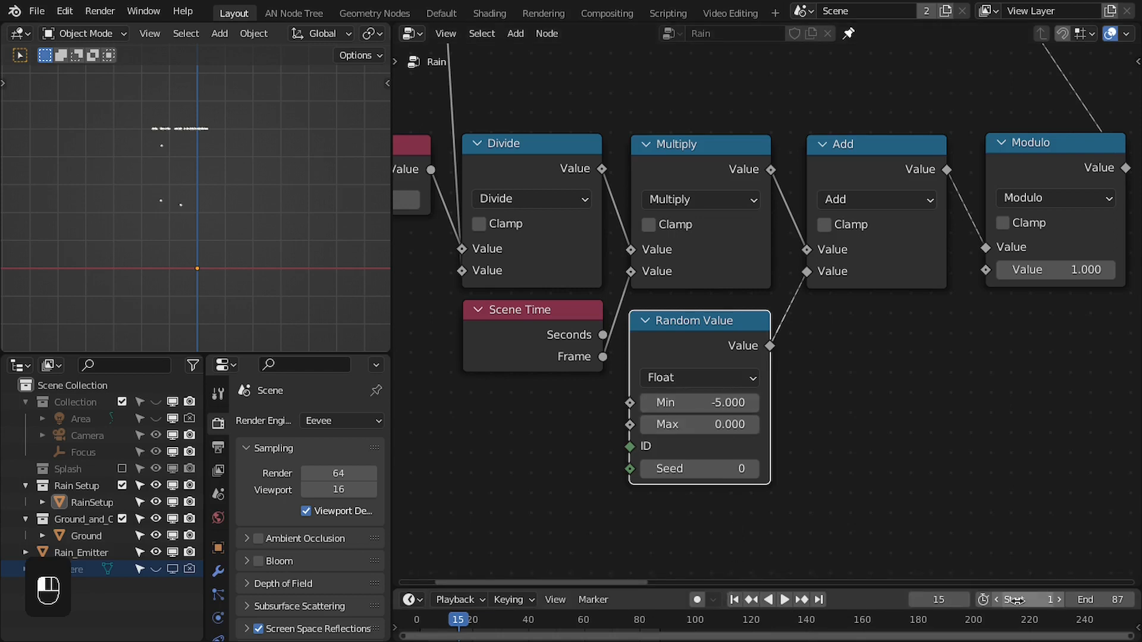
key(shift+Left)
Enlarge the timeline area and bring the negative frames before frame 0 into view
middle_drag(841, 477, 770, 474)
middle_drag(605, 395, 626, 421)
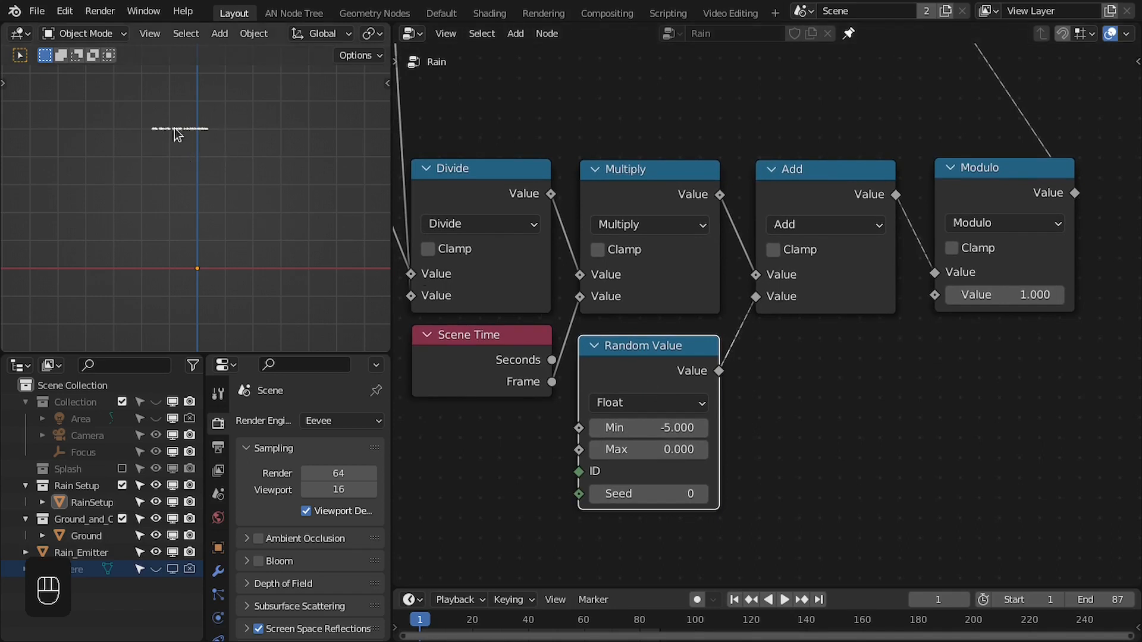
middle_drag(689, 403, 696, 369)
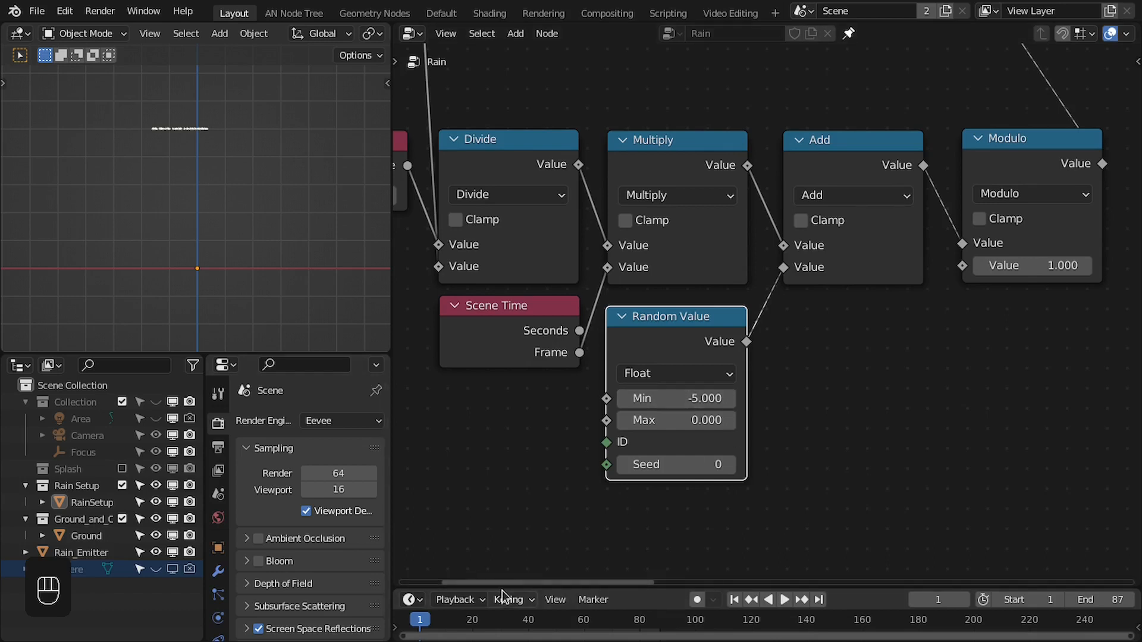
drag(506, 585, 507, 548)
middle_drag(479, 612, 669, 619)
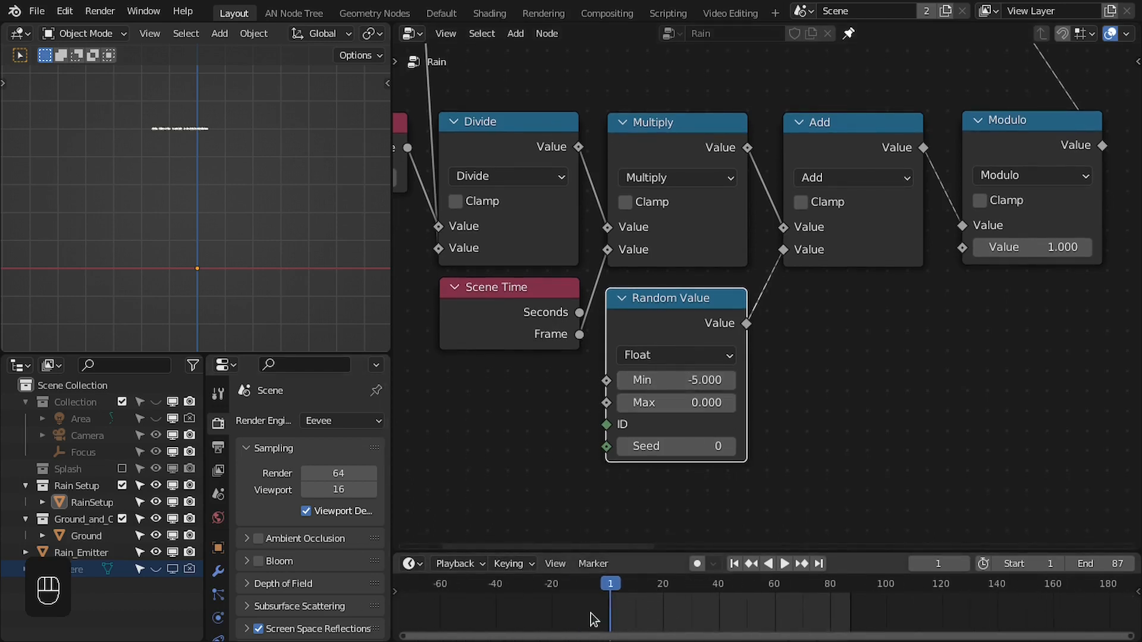
Set the Random Value node's Min to -1, play the animation, and return to the first frame
middle_drag(803, 371, 744, 388)
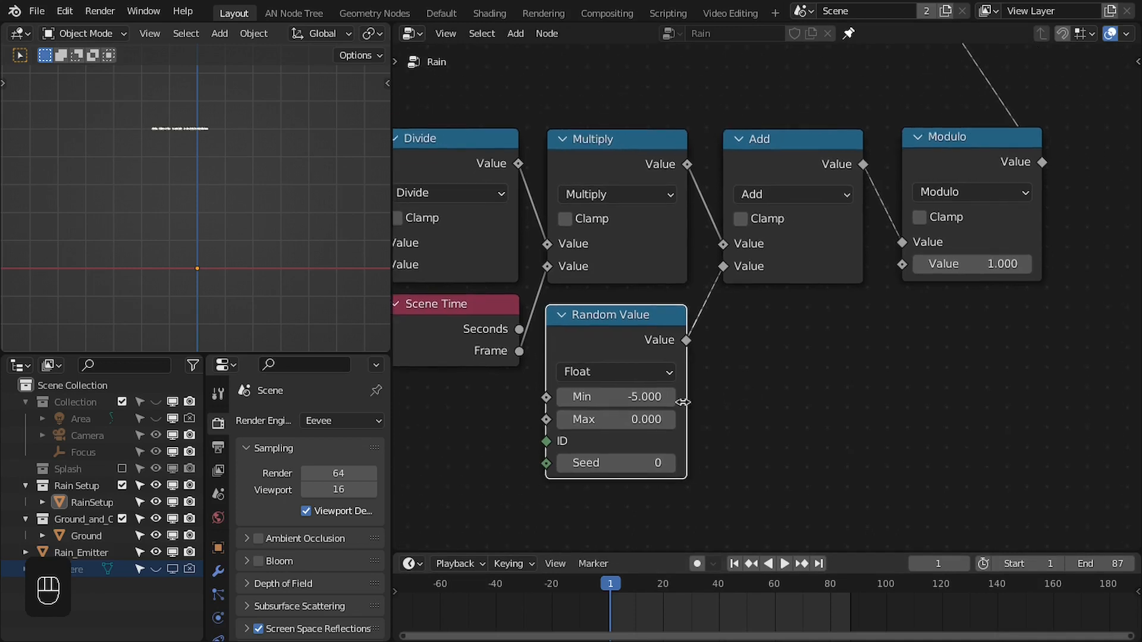
click(619, 397)
key(Return)
key(space)
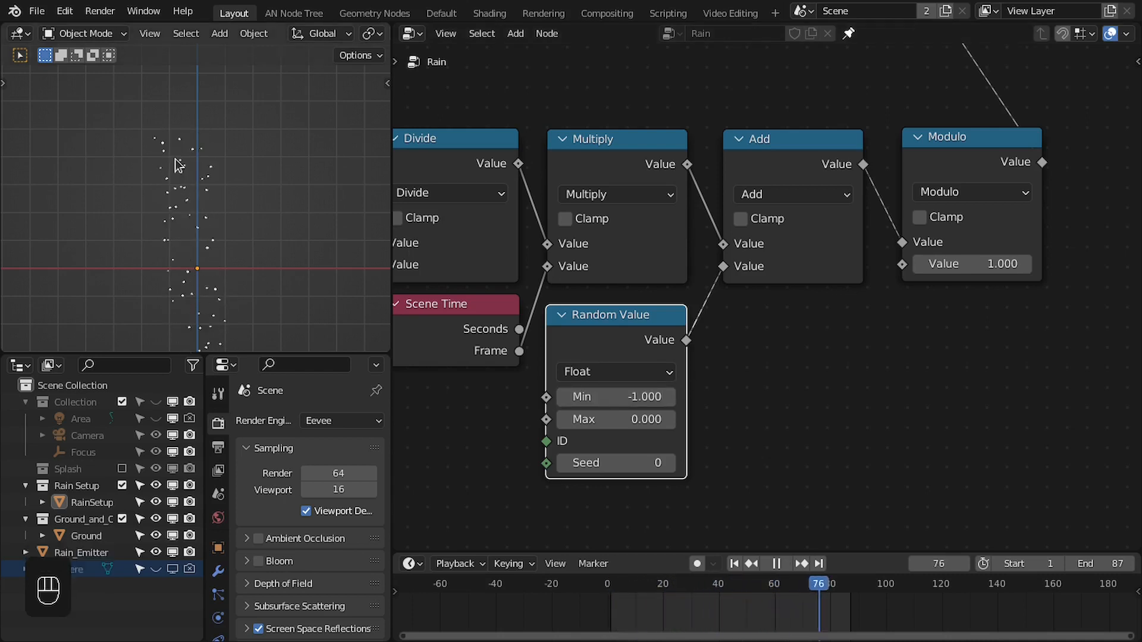
key(space)
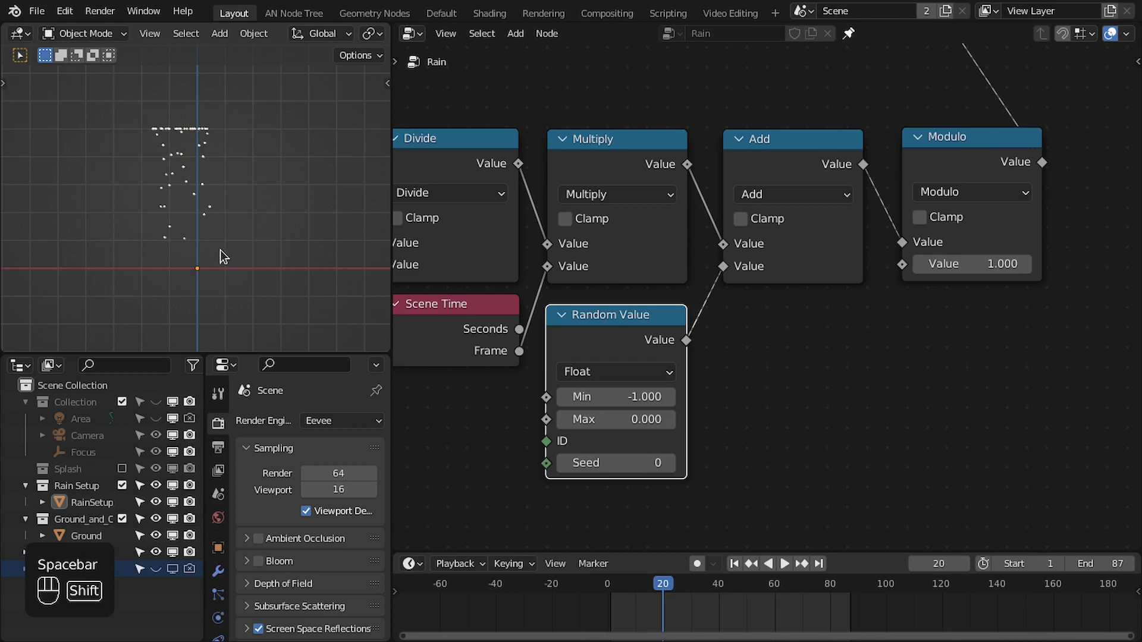
key(shift+Left)
Set the Random Value node's Min to -10 and play the animation briefly
click(619, 395)
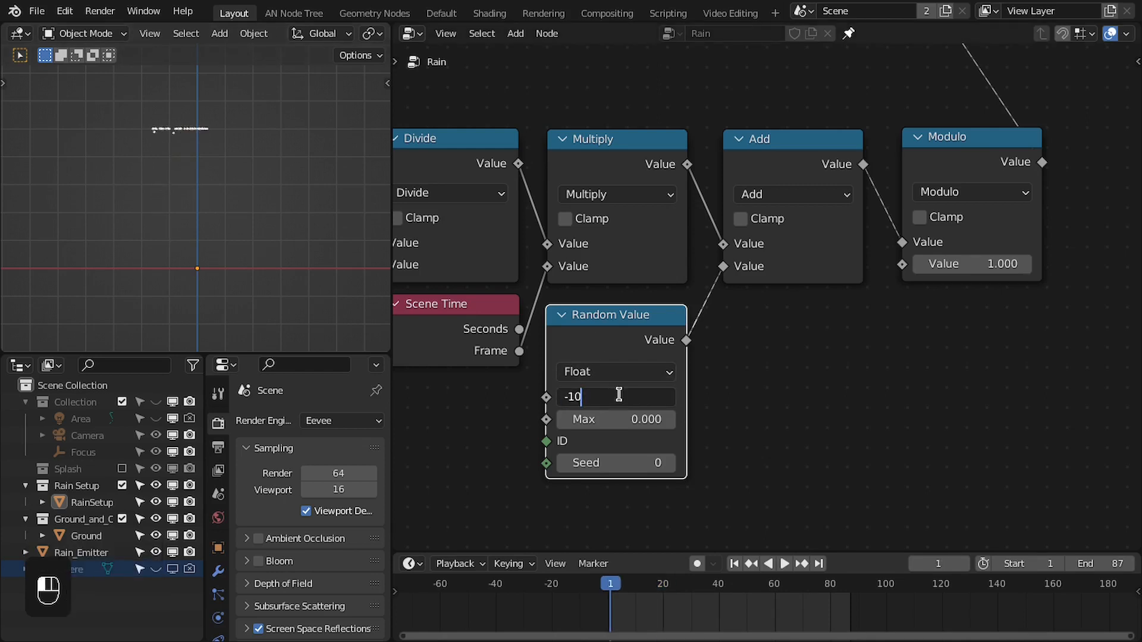
text(-10)
key(Return)
key(space)
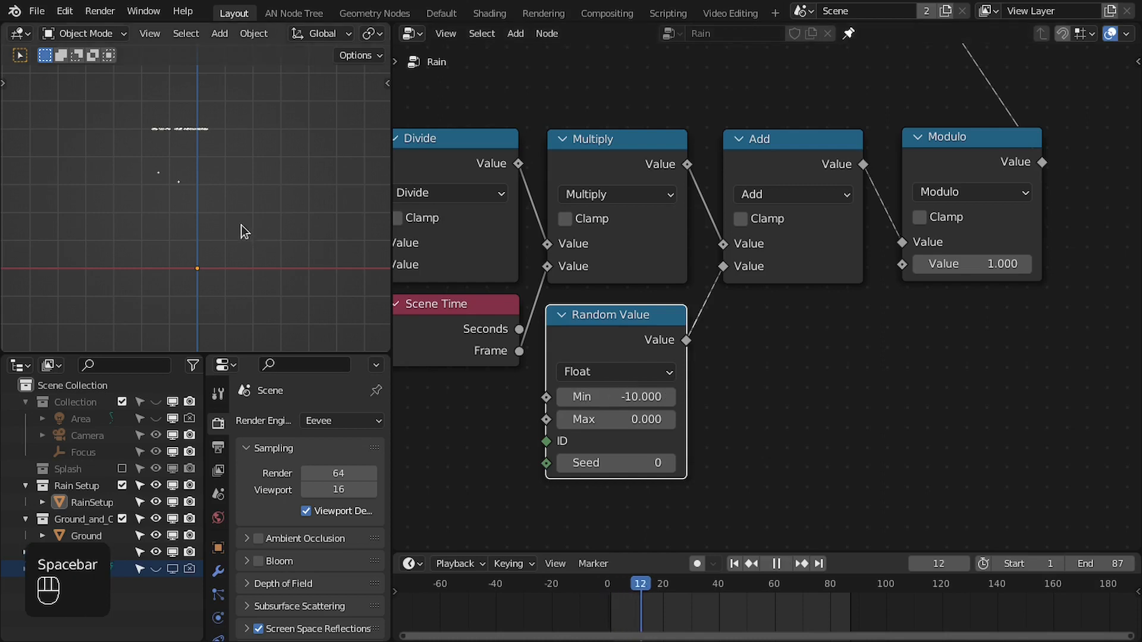
key(space)
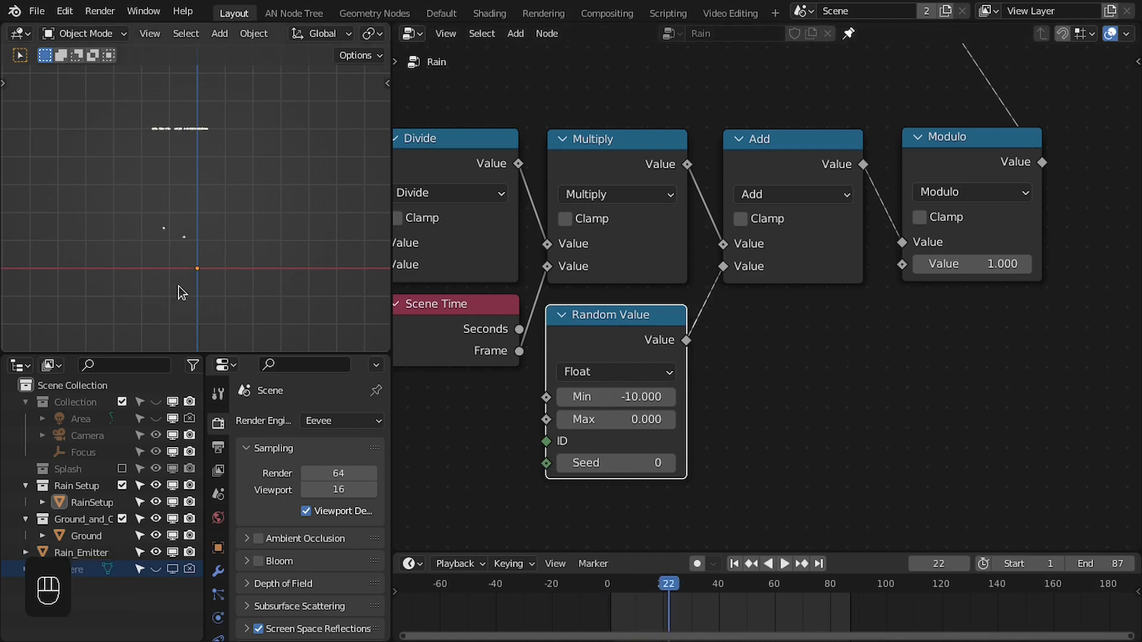
Set the scene's end frame to 250 and play the animation through the extended range
click(1113, 563)
text(250)
key(Return)
key(space)
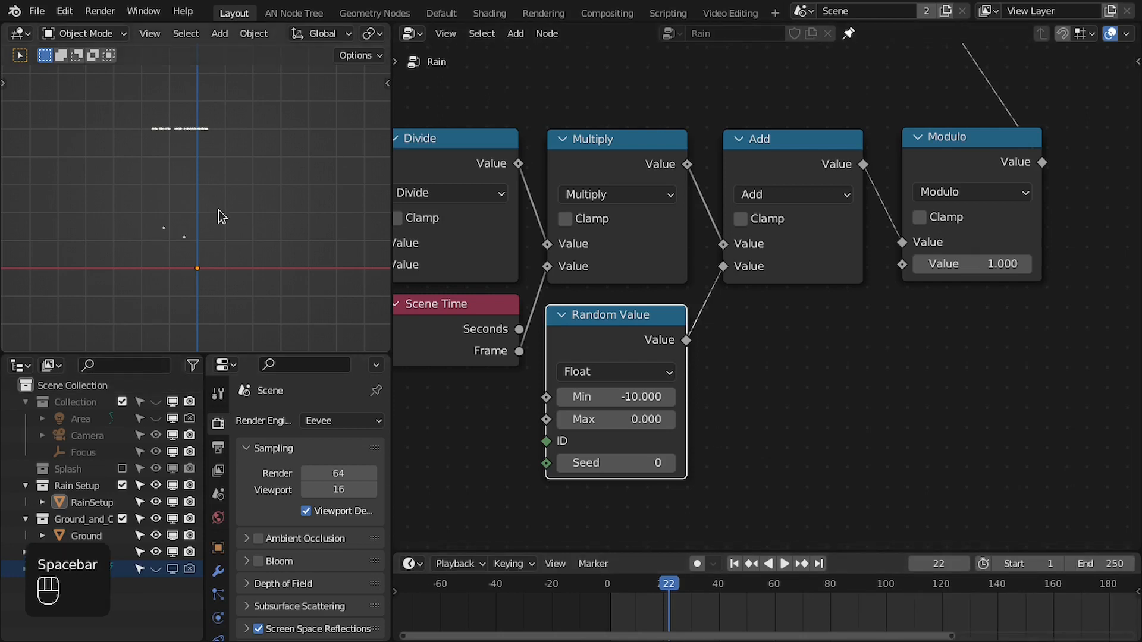
key(space)
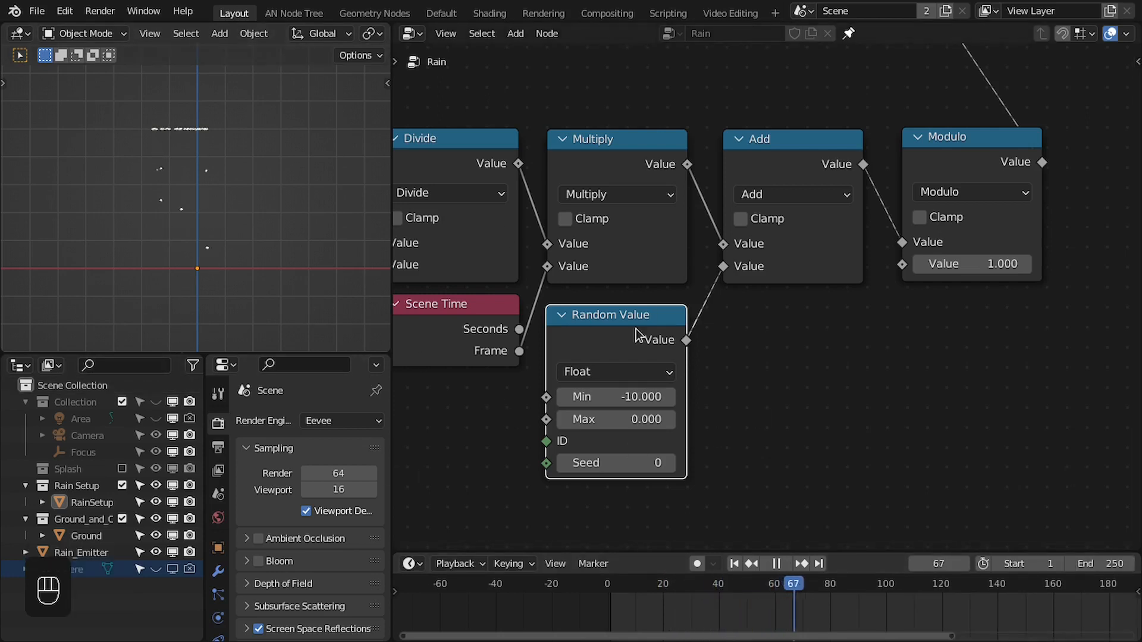
scroll(726, 612, down, 3)
middle_drag(721, 611, 522, 600)
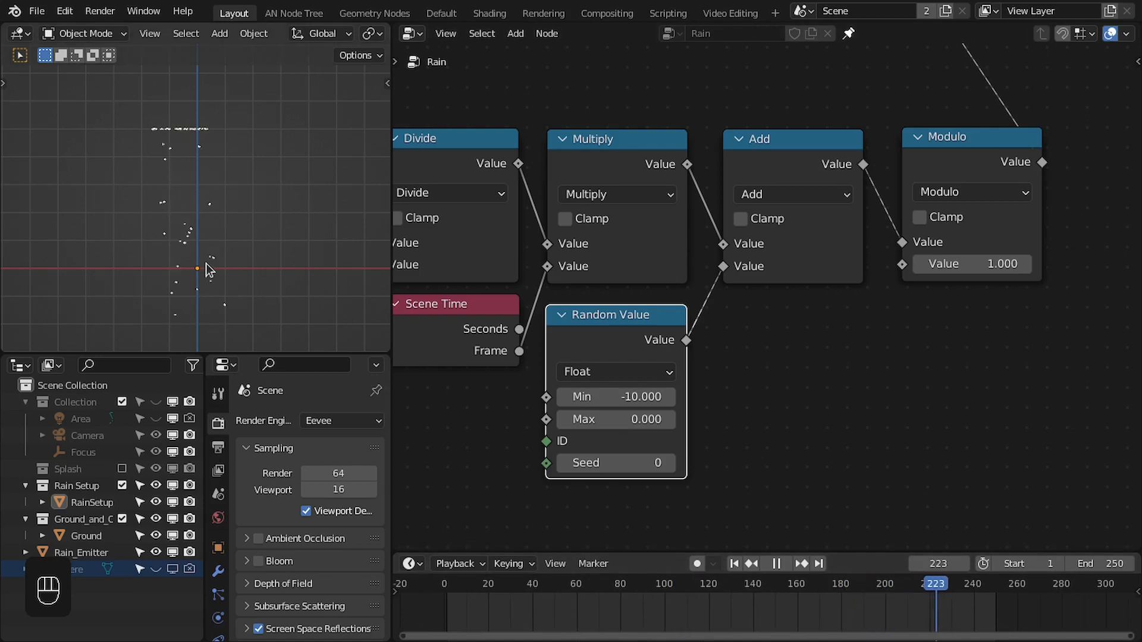
key(space)
Set the Random Value node's Min to -5 and replay the animation from the first frame
scroll(202, 215, up, 2)
scroll(232, 198, down, 1)
click(617, 396)
key(Return)
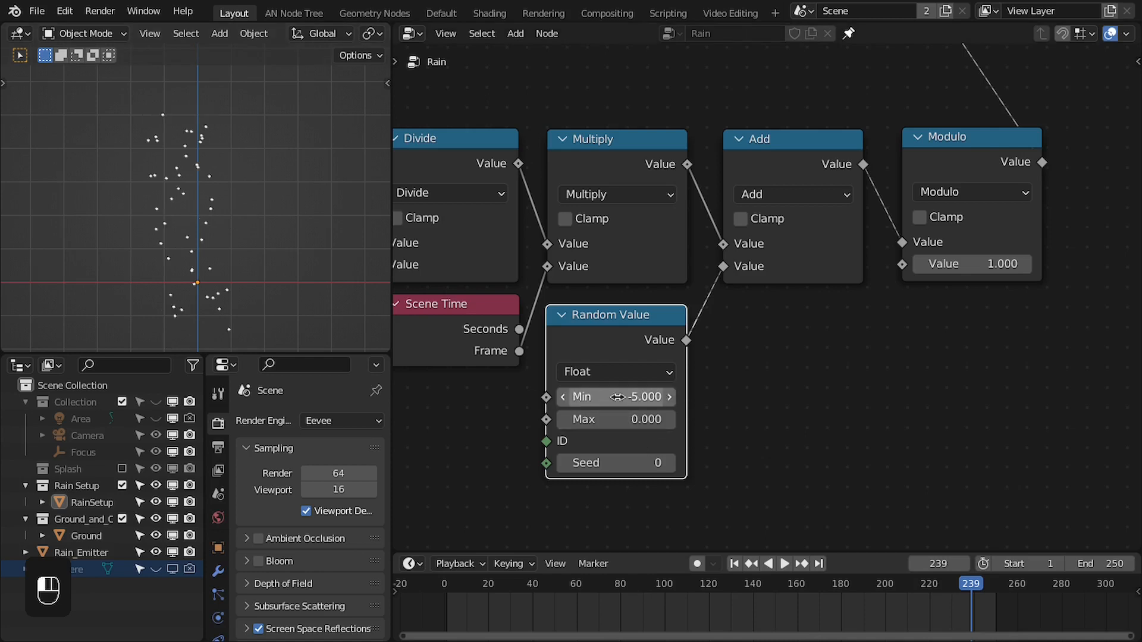
click(734, 563)
key(space)
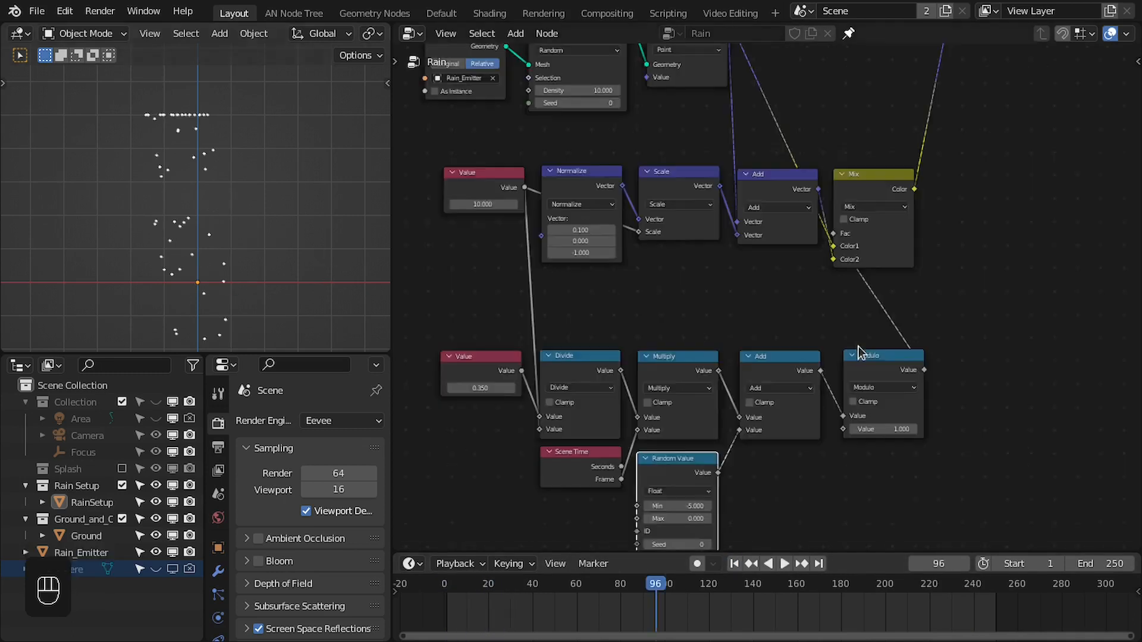
Join all the direction, mix and timing nodes, from the two Value nodes to Mix and Modulo, into one frame
scroll(858, 346, down, 3)
middle_drag(838, 321, 828, 307)
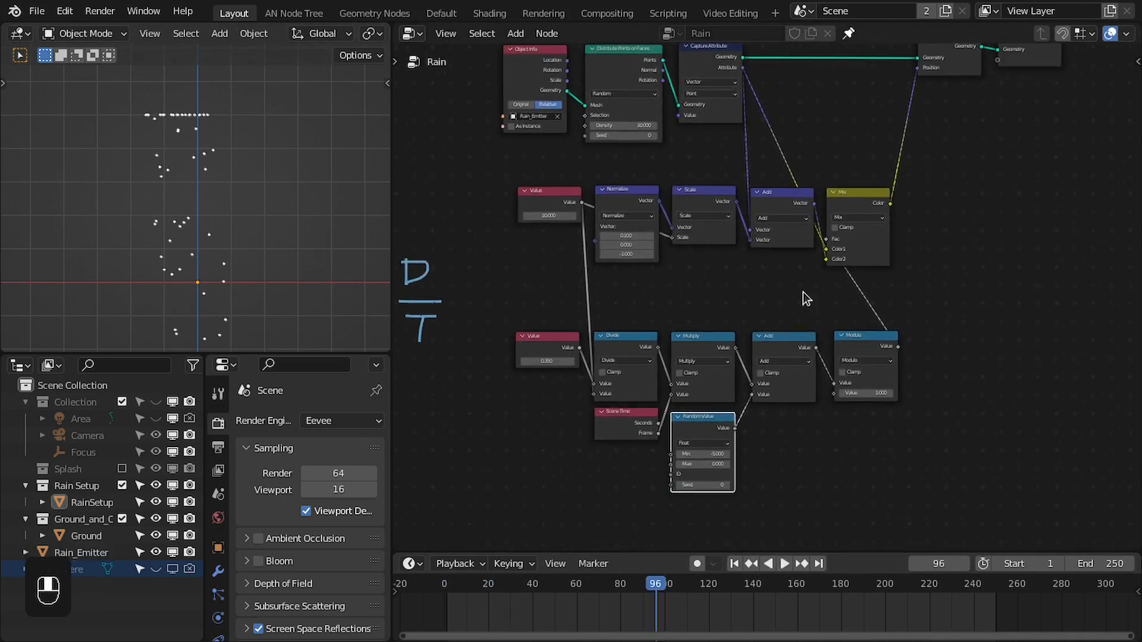
drag(508, 179, 933, 473)
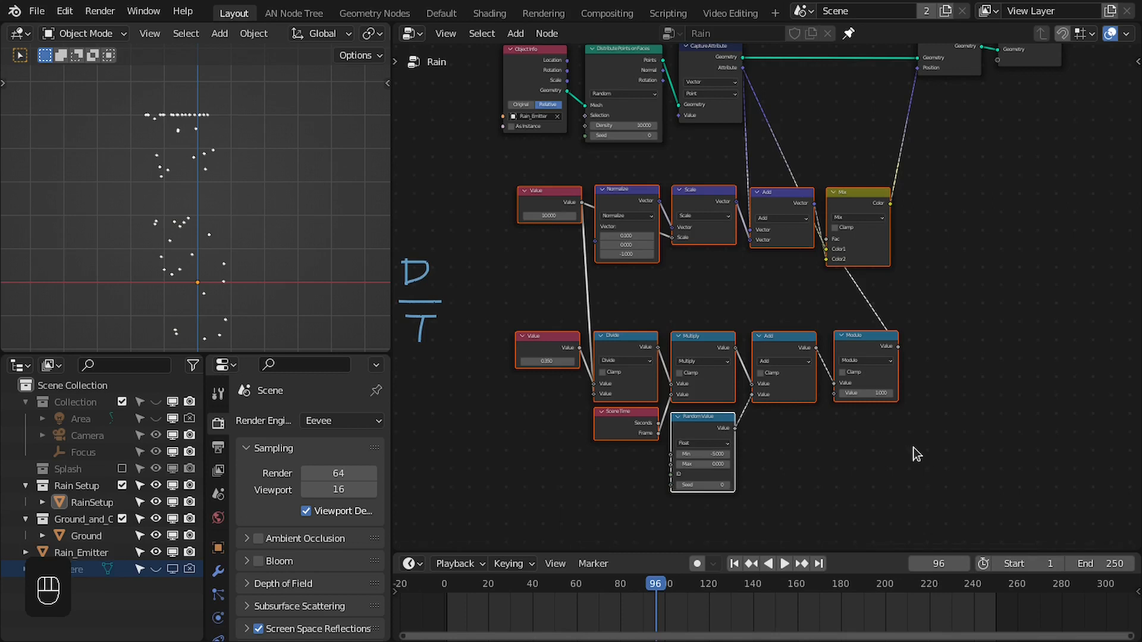
key(ctrl+j)
scroll(814, 244, up, 3)
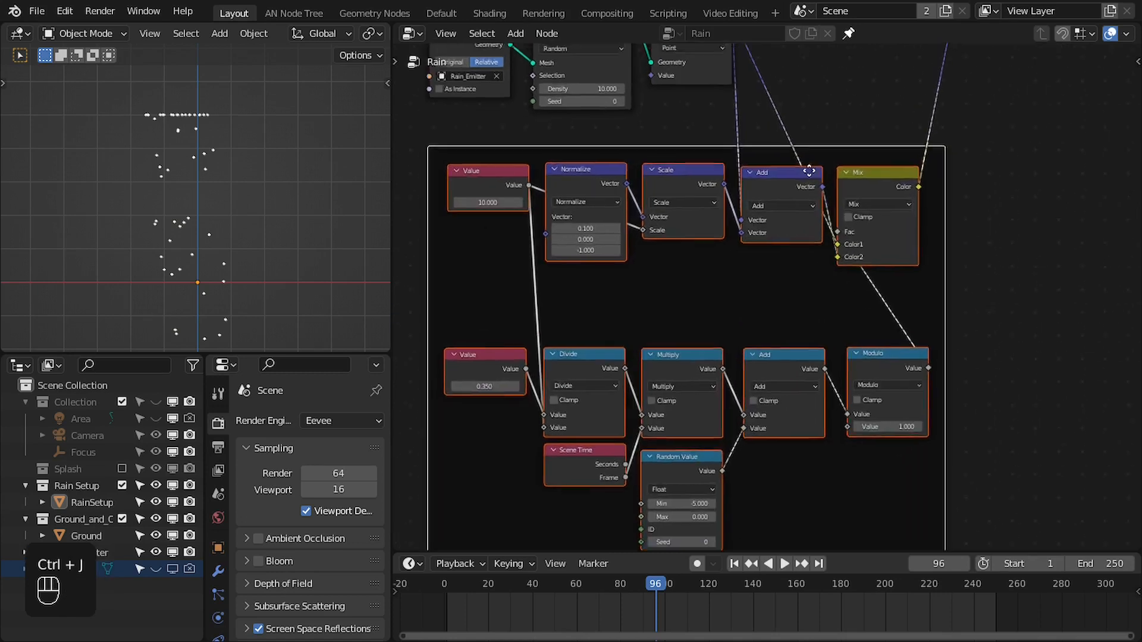
middle_drag(810, 171, 790, 268)
drag(791, 258, 815, 255)
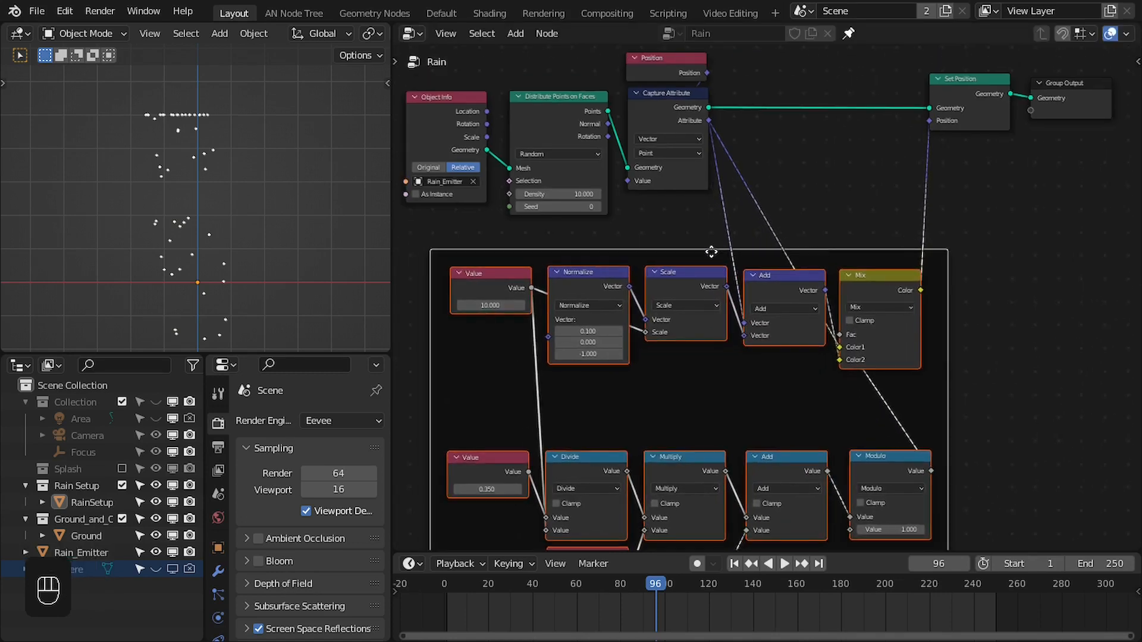
Label the new node frame "Animation"
click(710, 250)
key(F2)
text(Animation)
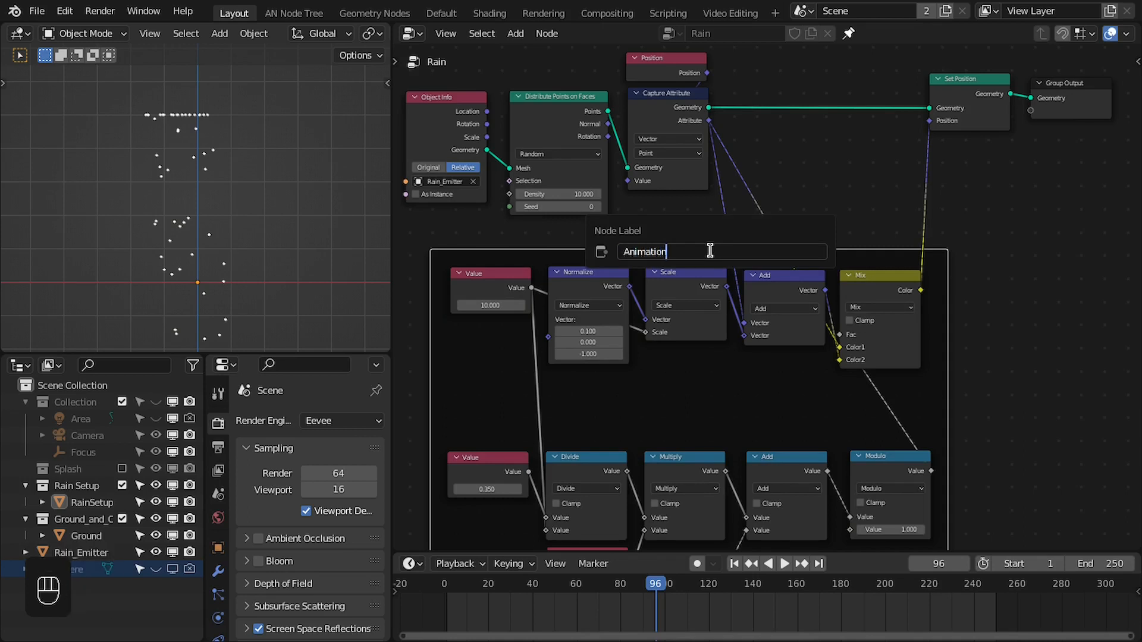
key(Return)
Maximize the node editor and spread Set Position and Group Output apart to leave free space between them
middle_drag(791, 127, 574, 280)
scroll(574, 279, up, 3)
drag(789, 255, 727, 278)
key(ctrl+space)
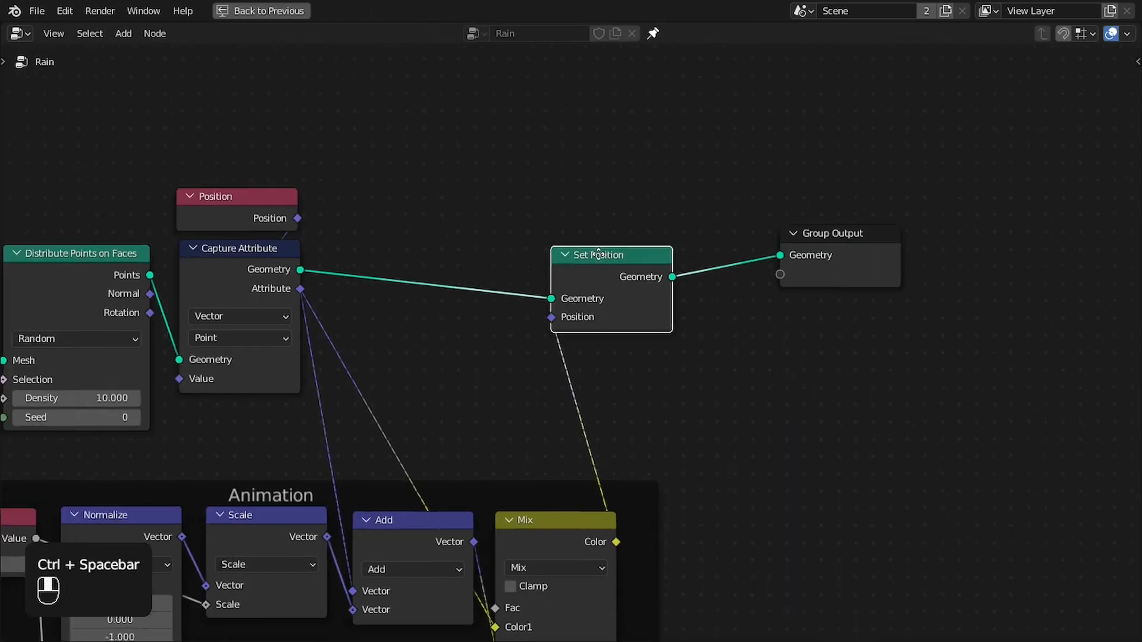
drag(902, 249, 1026, 256)
middle_drag(700, 230, 695, 213)
scroll(714, 249, down, 1)
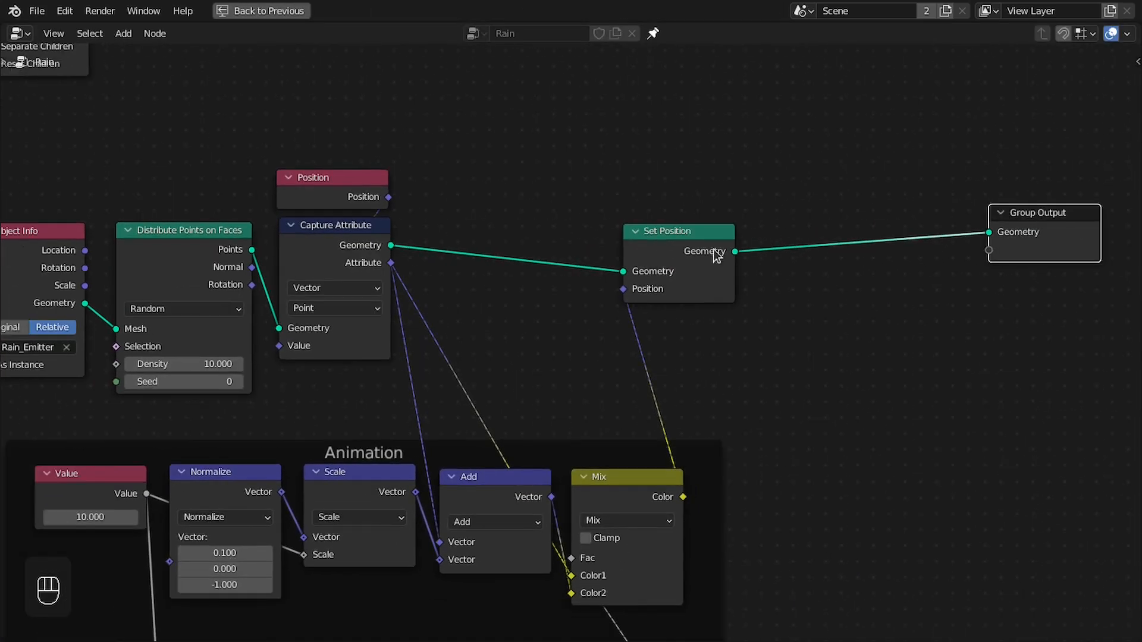
Duplicate the Capture Attribute node between Set Position and Group Output, and feed its Value from the Position node
click(380, 225)
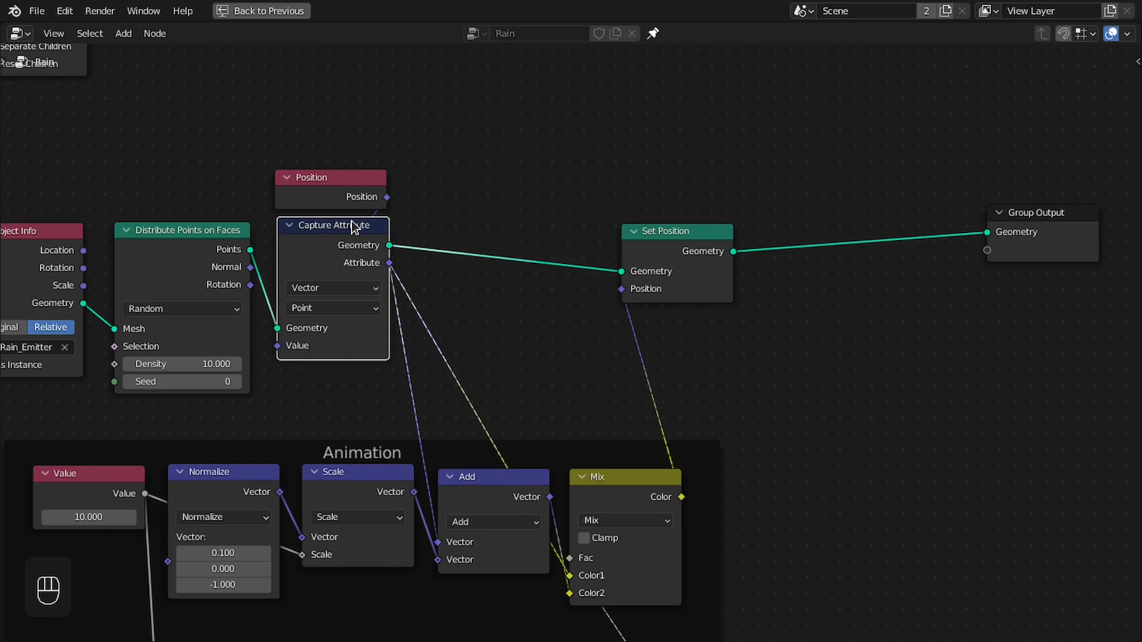
key(shift+d)
click(831, 214)
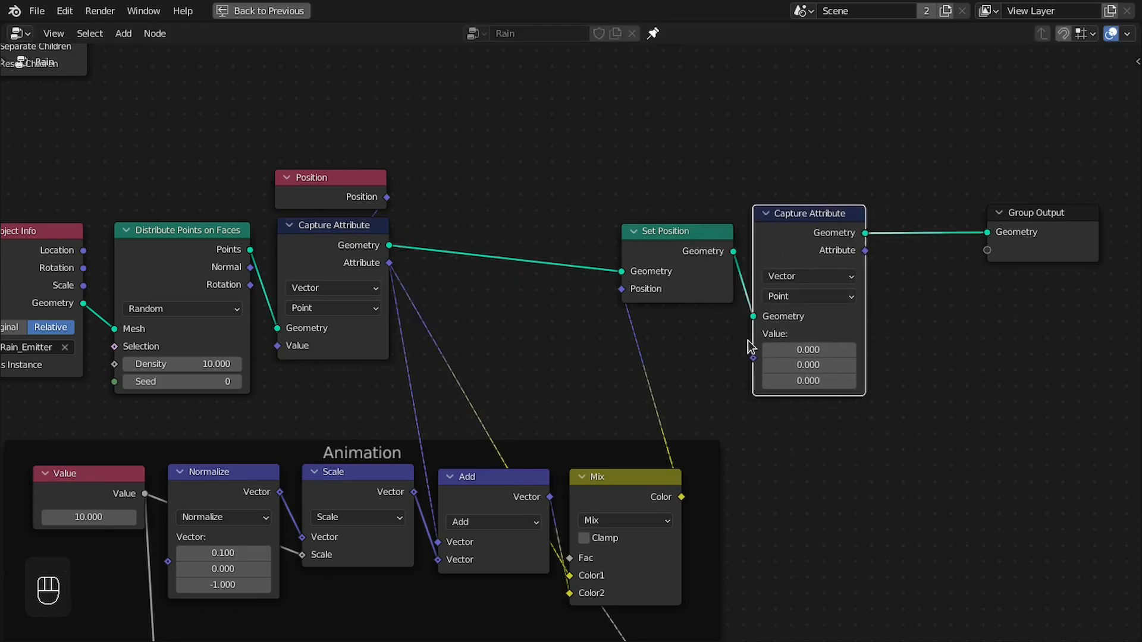
drag(753, 355, 388, 197)
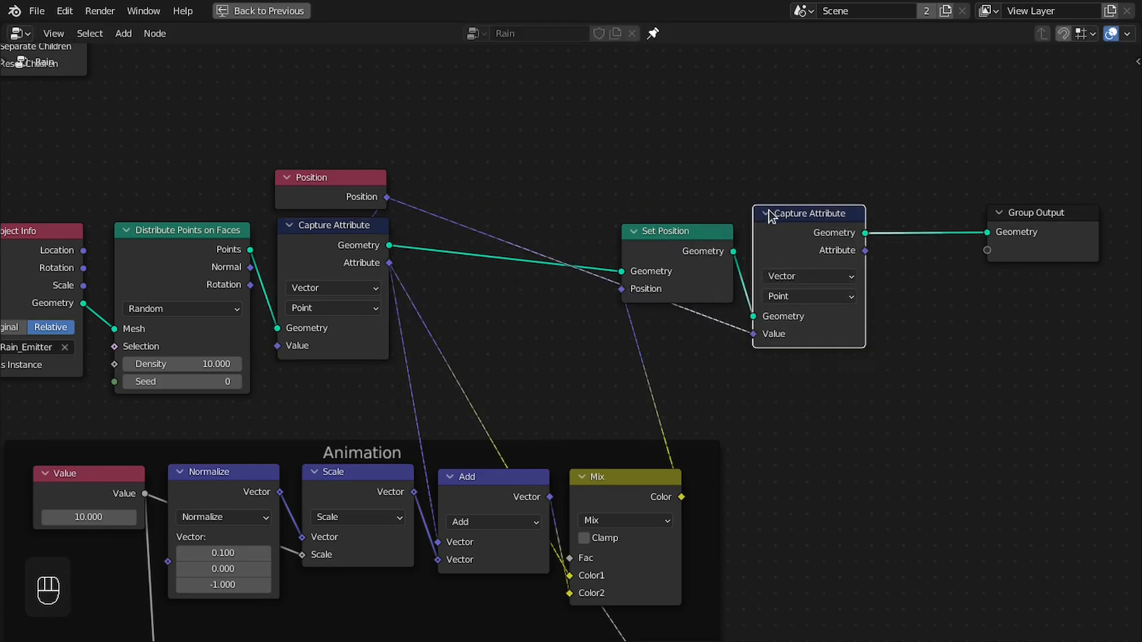
Collapse both Capture Attribute nodes and Set Position, stacking the duplicated Capture Attribute directly above Set Position
click(766, 213)
drag(804, 217, 658, 238)
click(690, 237)
key(h)
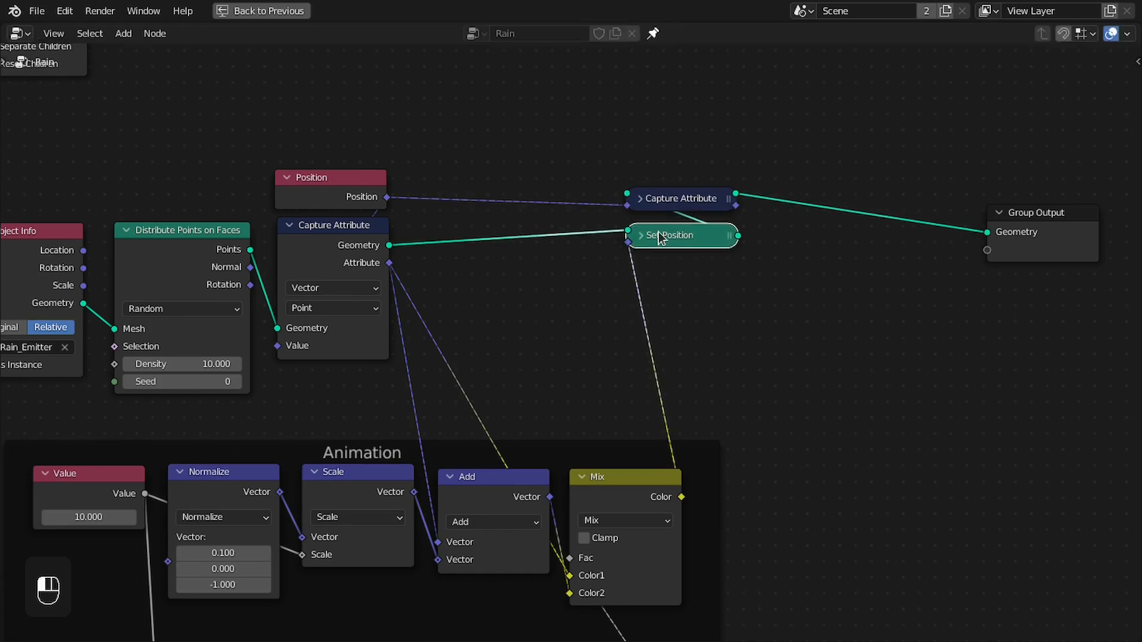
click(290, 225)
middle_drag(354, 225, 380, 230)
drag(379, 230, 378, 235)
Join the Position, Capture Attribute and Set Position nodes into a frame labelled "Old and New Positions" and save the file
drag(334, 141, 669, 286)
key(ctrl+j)
drag(540, 174, 591, 196)
key(F2)
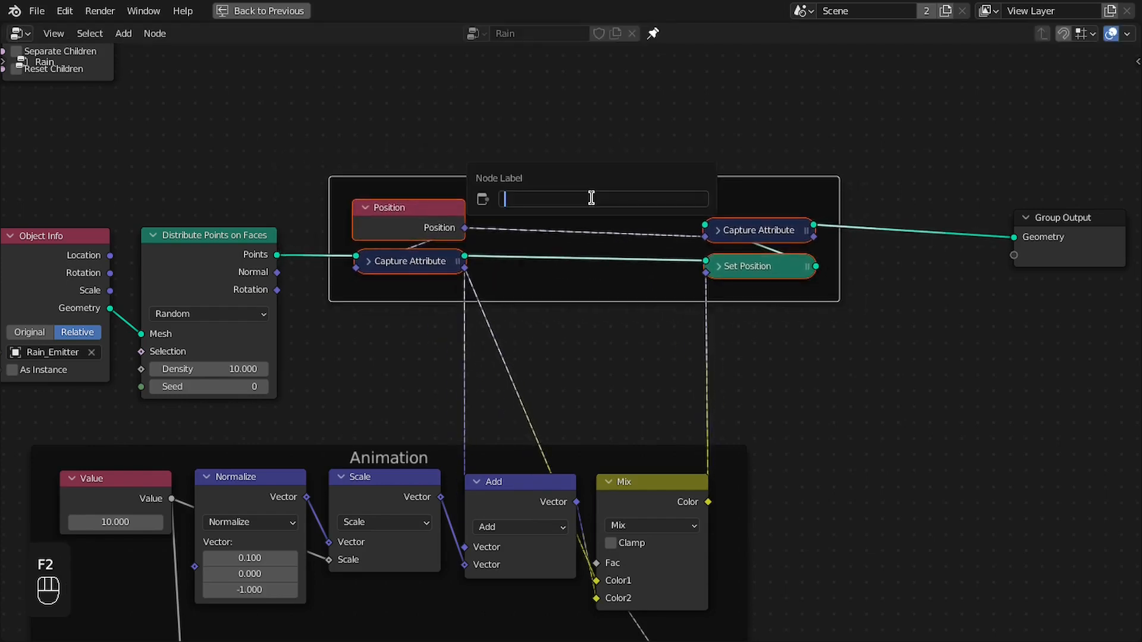
text(Old an)
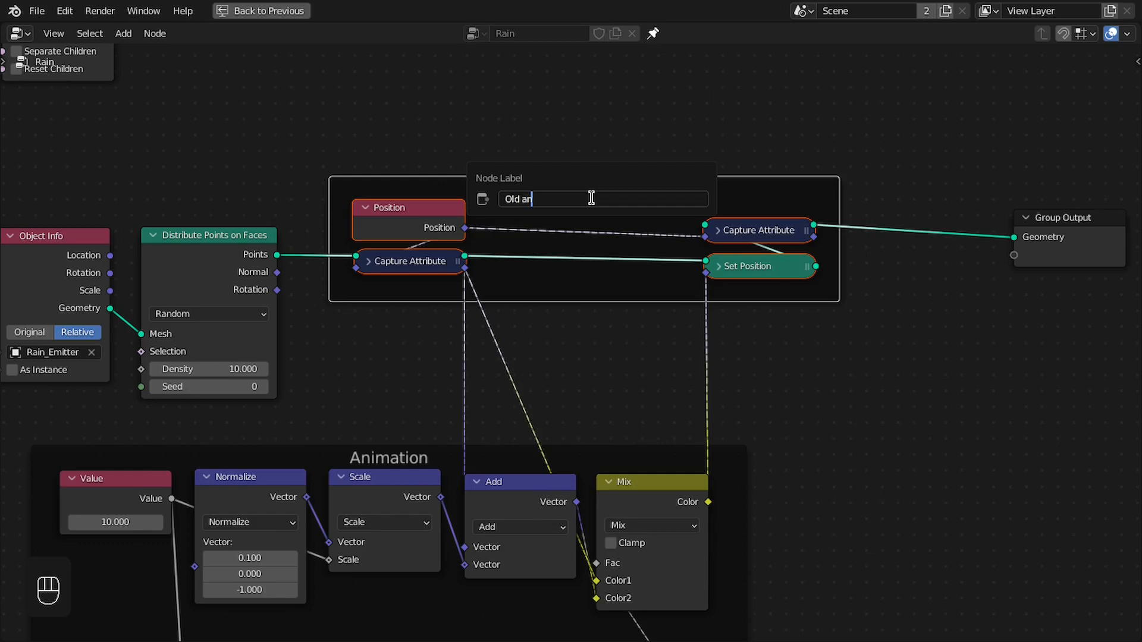
text(d New Pos)
key(Return)
key(ctrl+s)
Move Group Output farther from the Old and New Positions frame and restore the node editor from its maximized view
scroll(923, 258, down, 4)
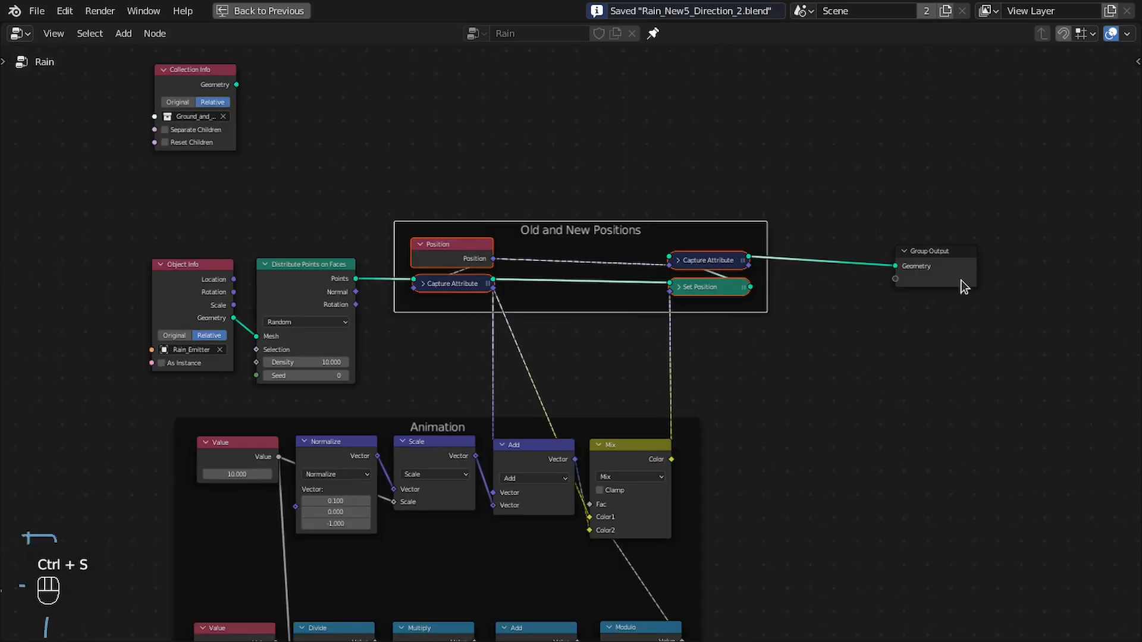
middle_drag(922, 259, 724, 250)
drag(737, 270, 977, 263)
key(ctrl+space)
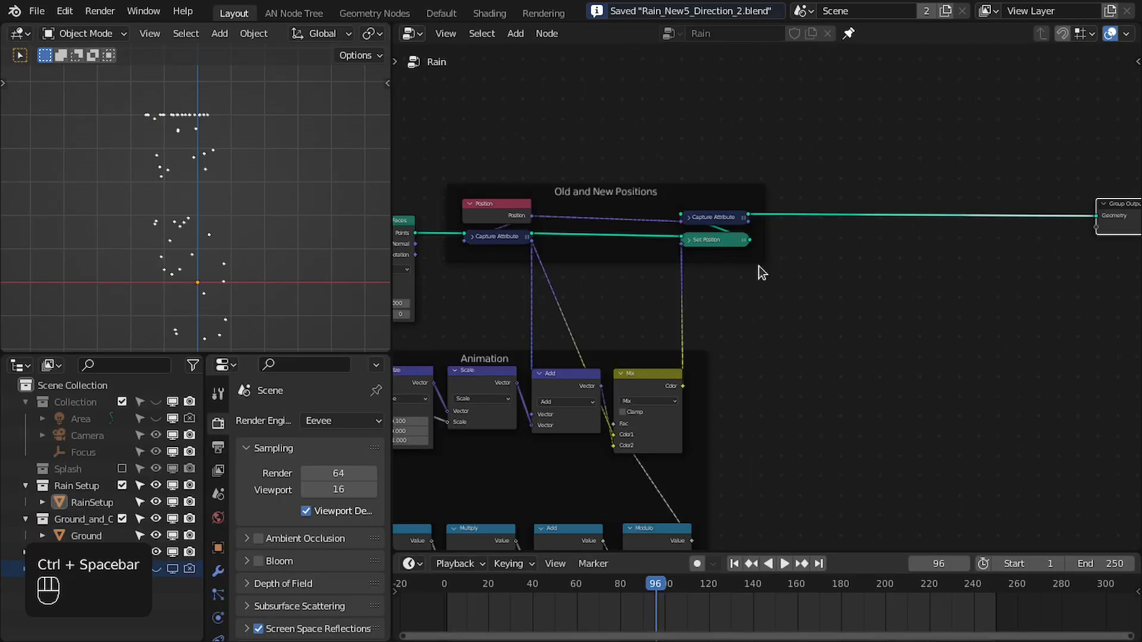
Add an Instance on Points node between the second Capture Attribute and Group Output, with the captured geometry feeding Points
scroll(629, 234, up, 3)
middle_drag(629, 235, 752, 267)
scroll(714, 233, up, 4)
middle_drag(714, 234, 703, 213)
drag(684, 209, 994, 275)
text(insta)
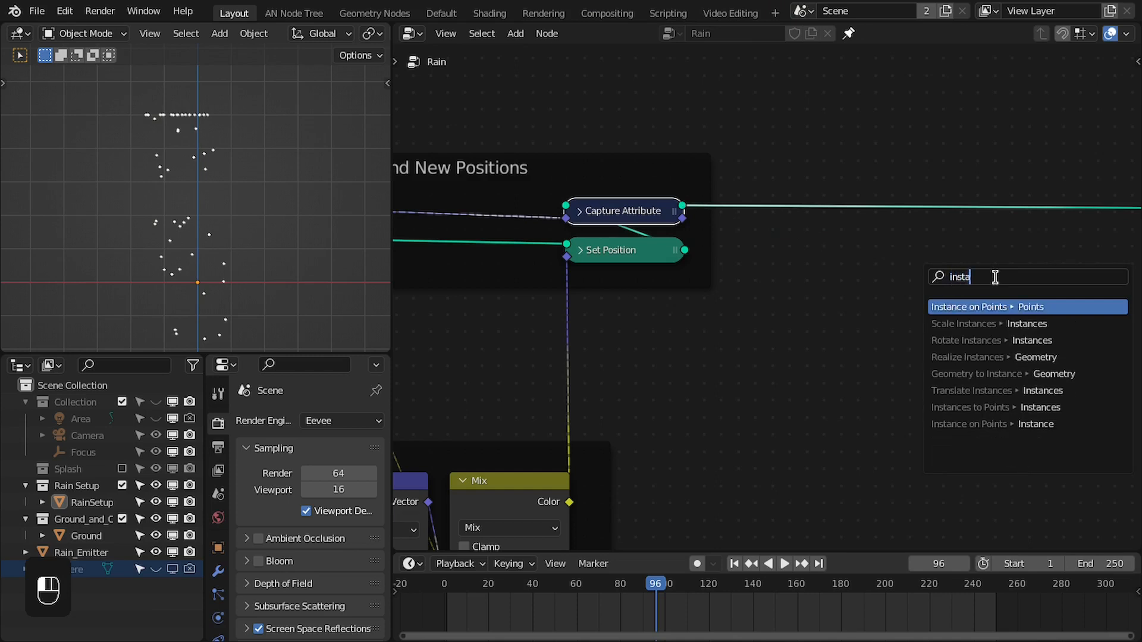
key(Return)
click(675, 238)
drag(747, 249, 823, 244)
drag(868, 245, 1027, 223)
drag(772, 269, 898, 265)
drag(1037, 221, 1005, 232)
click(893, 277)
drag(838, 270, 925, 219)
Space out Group Output and Instance on Points so the two nodes sit clear of each other
scroll(940, 237, down, 2)
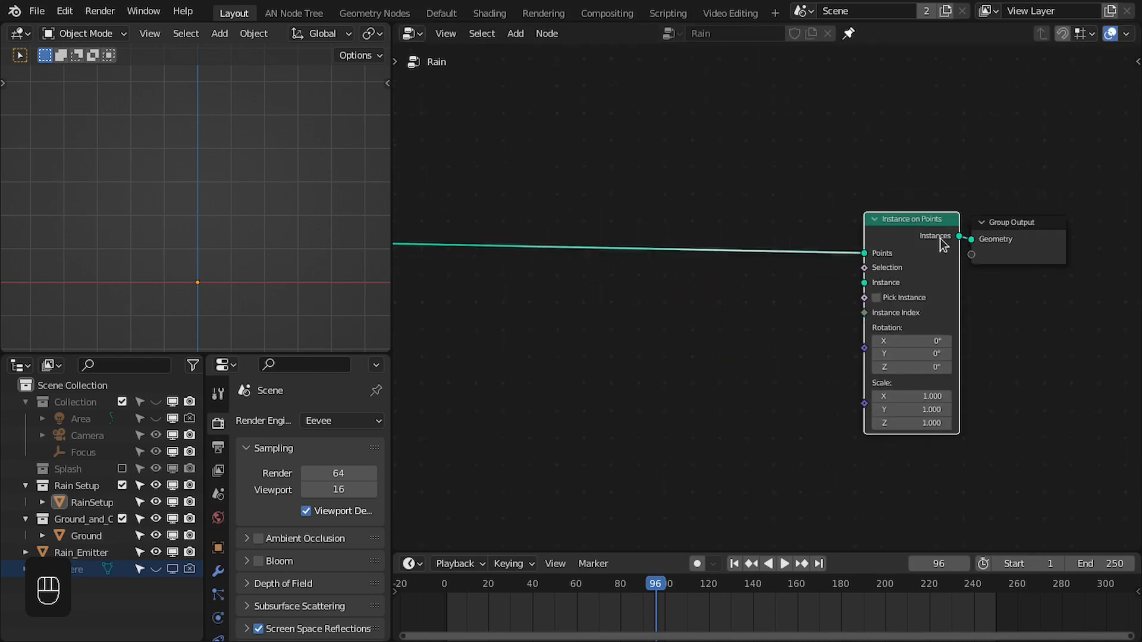
drag(1011, 223, 1071, 222)
drag(932, 225, 971, 220)
Relabel the Drop frame as "Drop Model" and save the file
scroll(816, 313, down, 5)
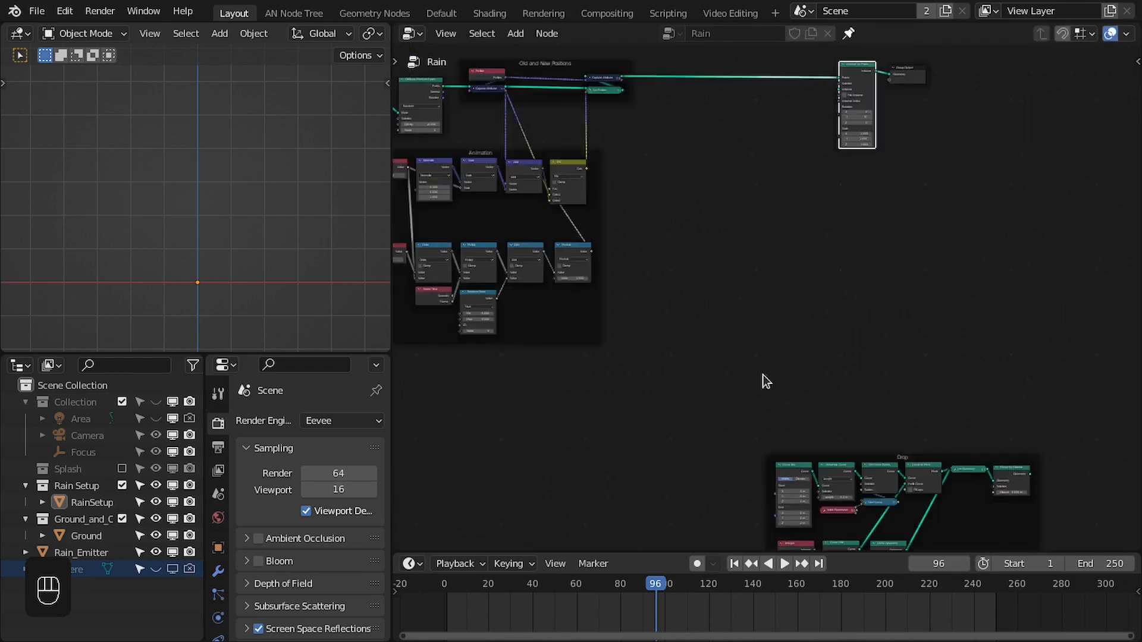
scroll(785, 349, up, 2)
drag(931, 411, 845, 127)
scroll(782, 162, up, 2)
scroll(803, 196, up, 2)
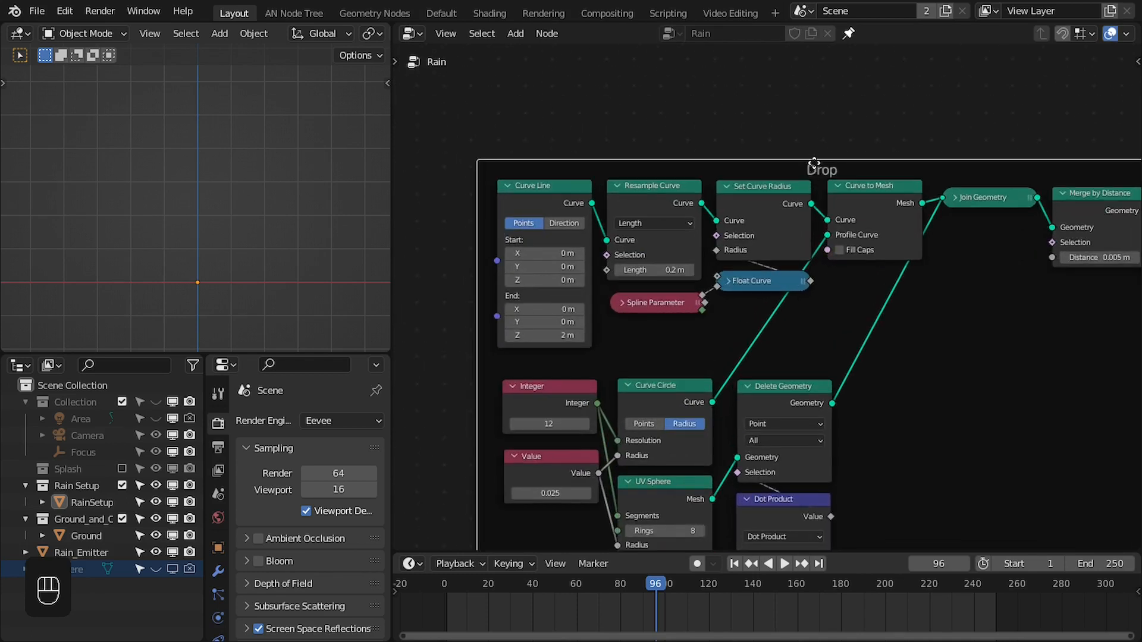
key(F2)
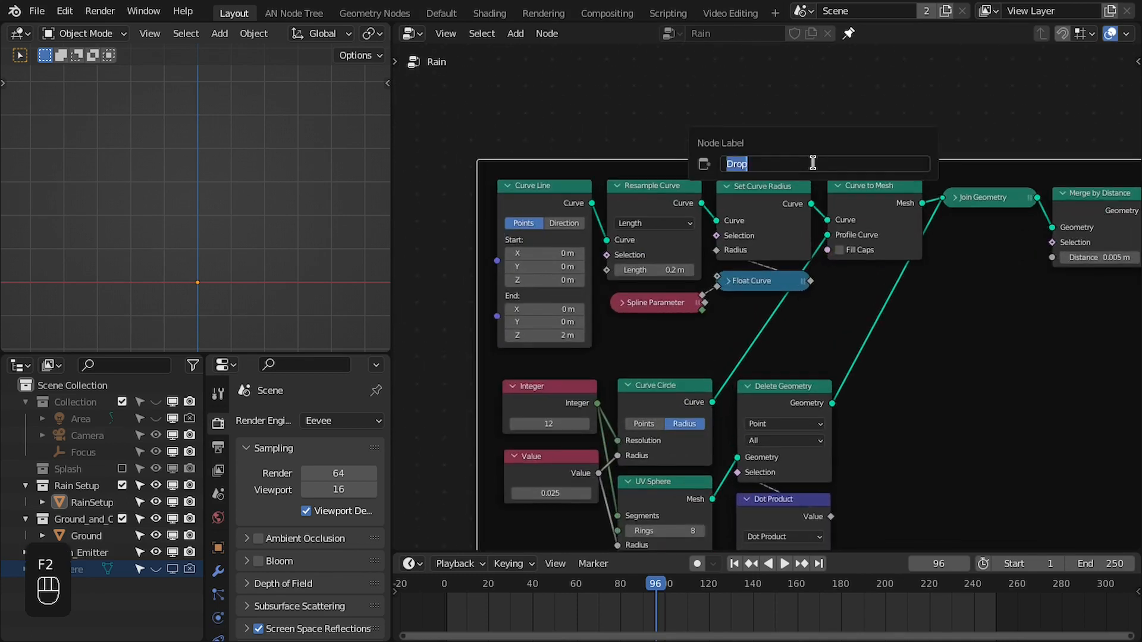
text(Mo)
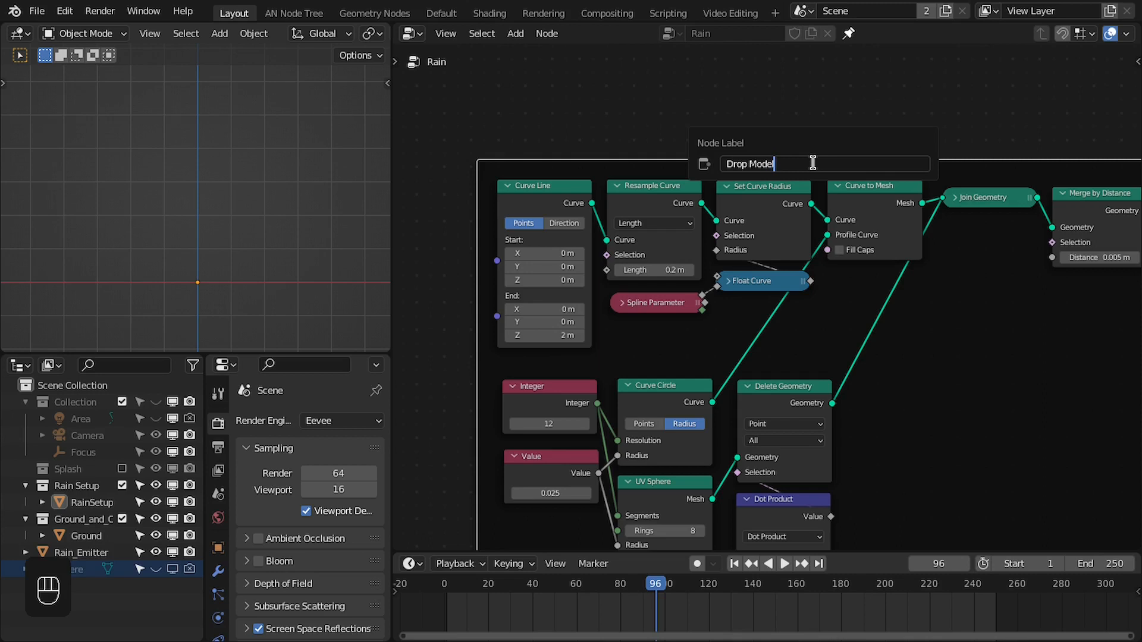
text(del)
key(Return)
key(ctrl+s)
Preview the Curve Line and Resample Curve outputs of the Drop Model frame in the viewport
scroll(696, 145, down, 5)
scroll(629, 154, up, 4)
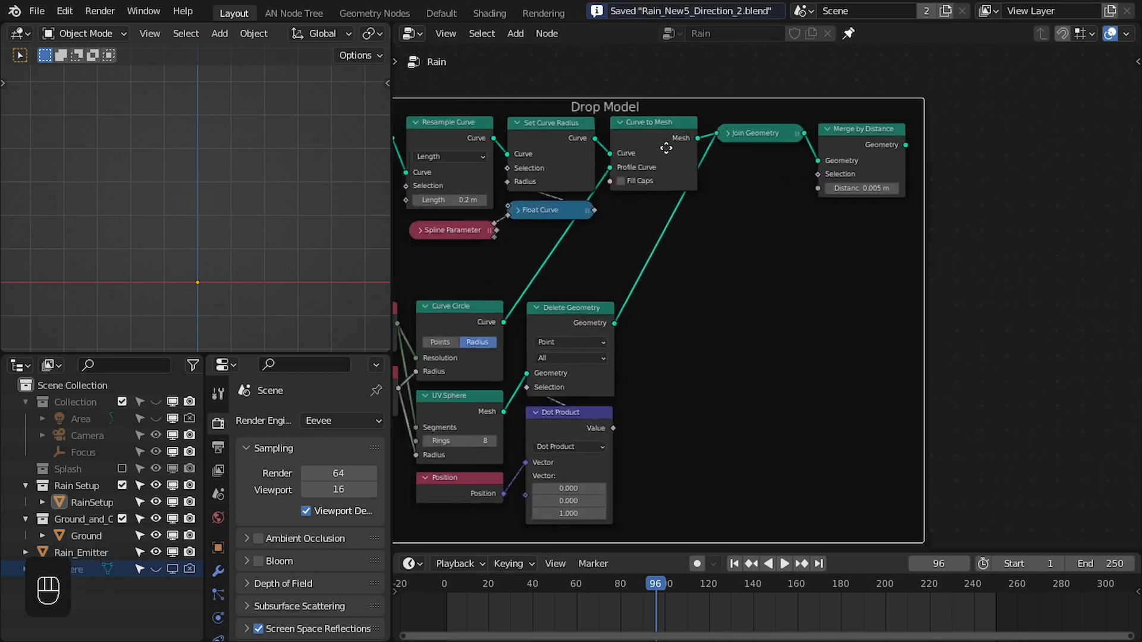
middle_drag(623, 147, 812, 172)
shift+middle_drag(617, 231, 632, 201)
middle_drag(574, 152, 589, 232)
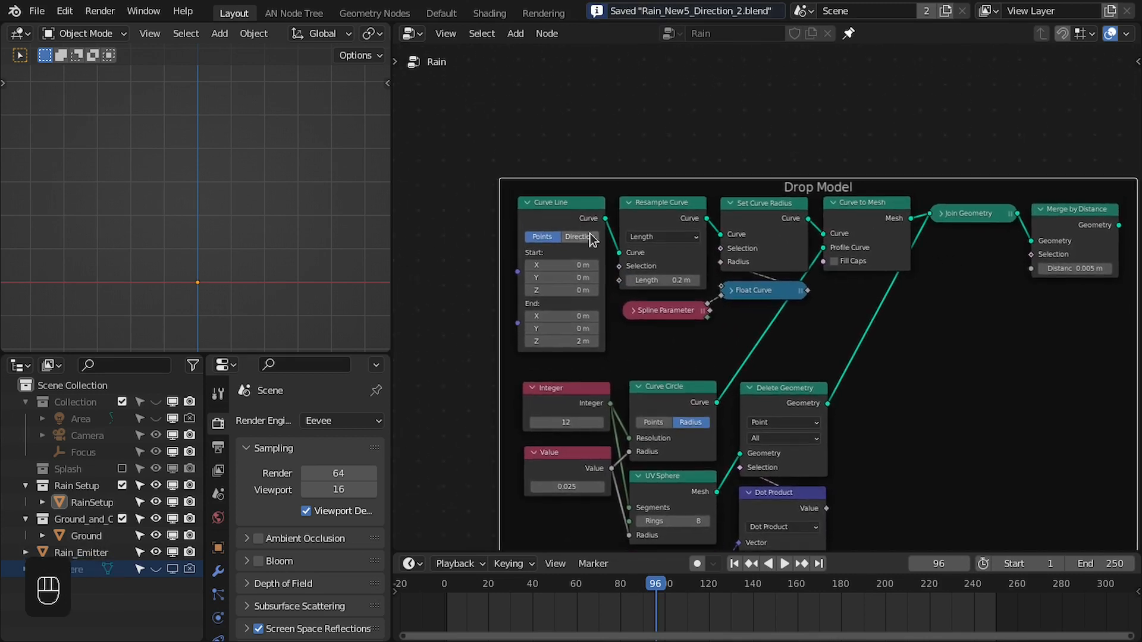
scroll(590, 238, up, 2)
click(505, 149)
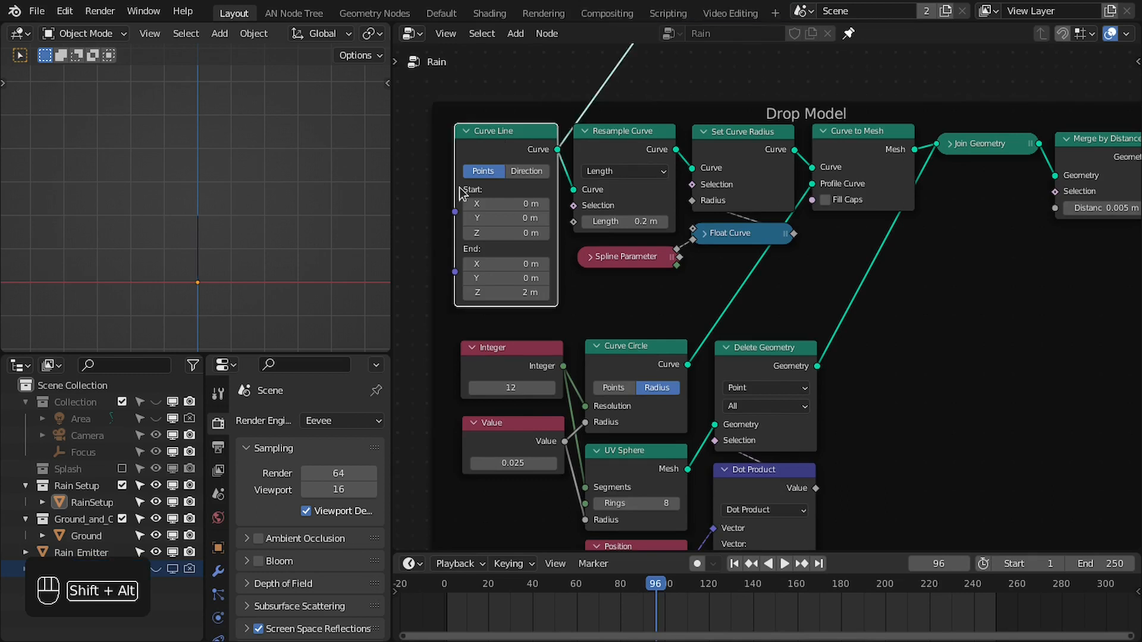
scroll(253, 261, up, 2)
shift+middle_drag(227, 288, 217, 231)
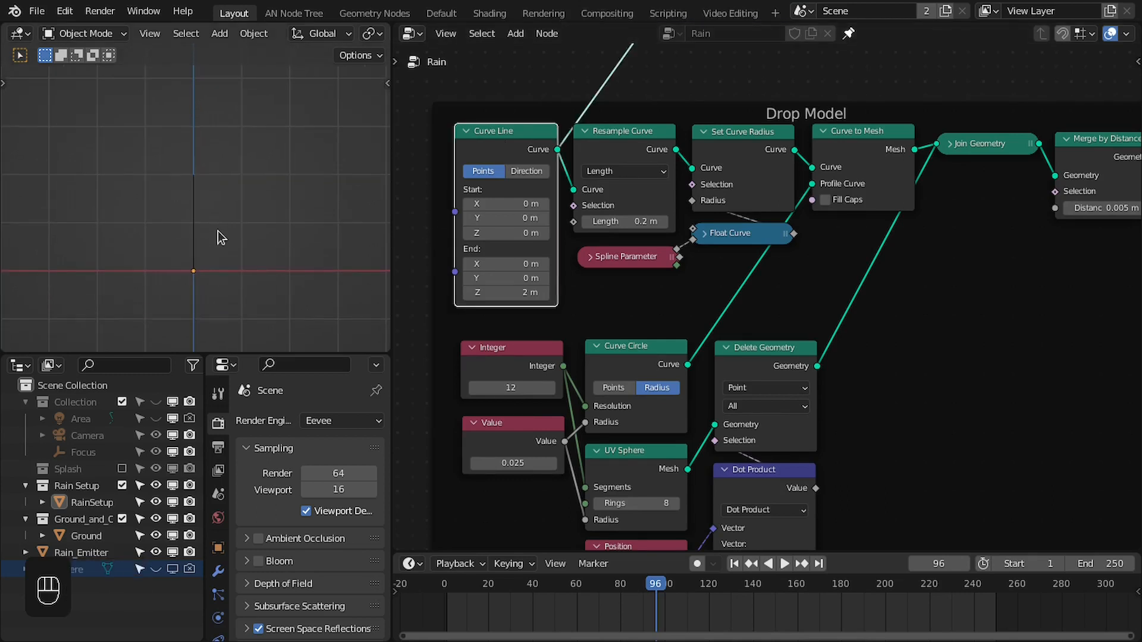
ctrl+shift+click(622, 152)
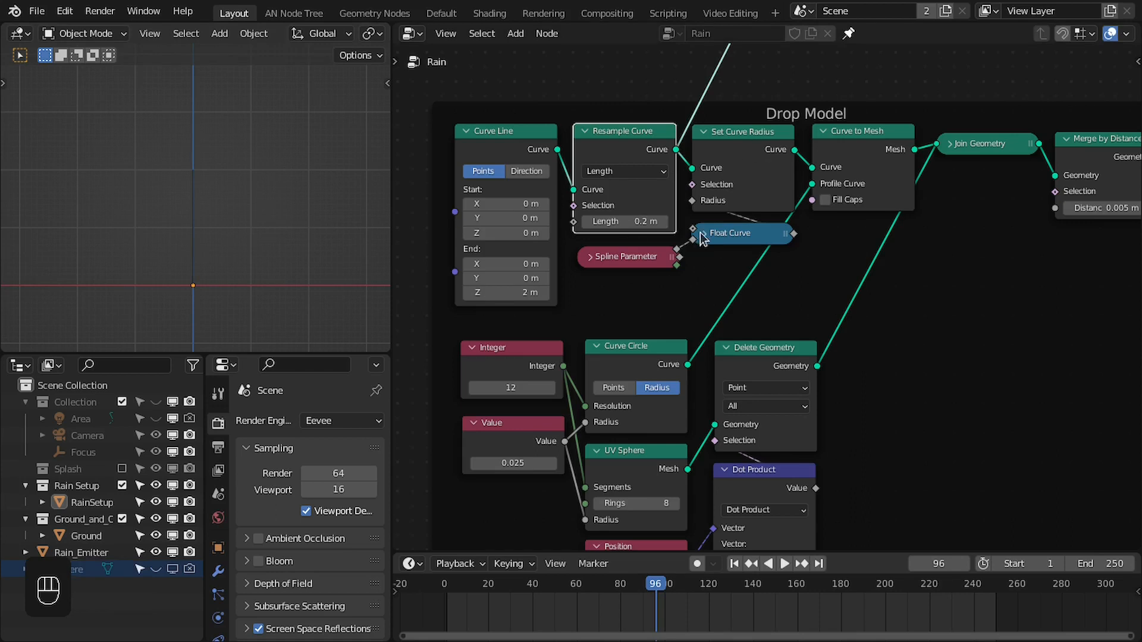
Inspect the collapsed Spline Parameter and Float Curve nodes, and preview the Set Curve Radius output
click(596, 258)
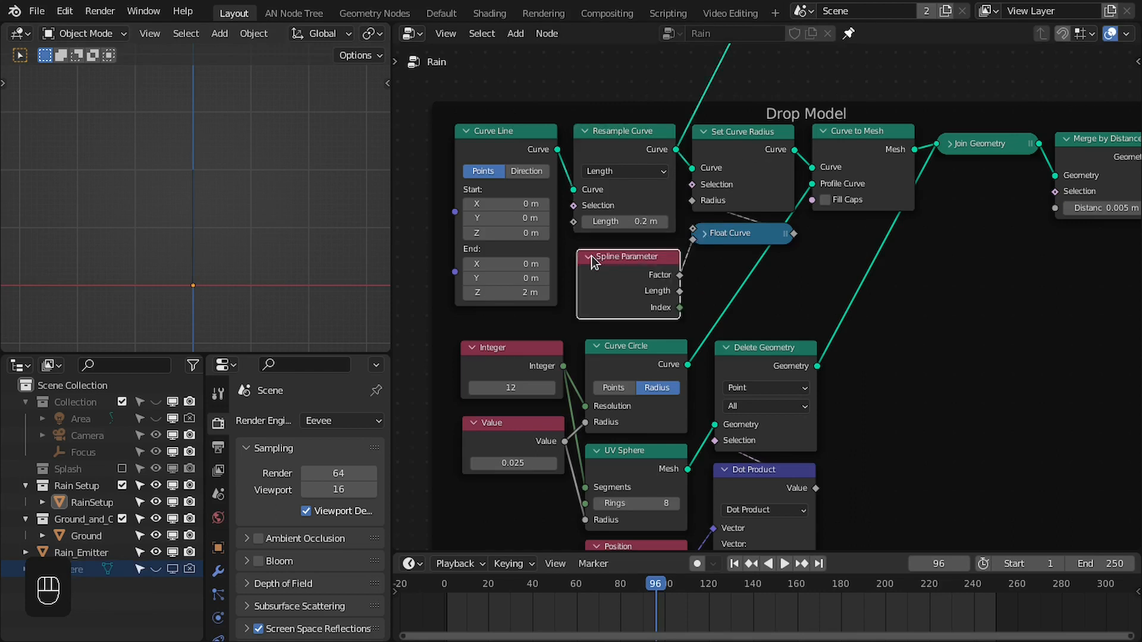
click(591, 255)
scroll(715, 245, up, 1)
click(688, 216)
click(687, 216)
ctrl+shift+click(711, 118)
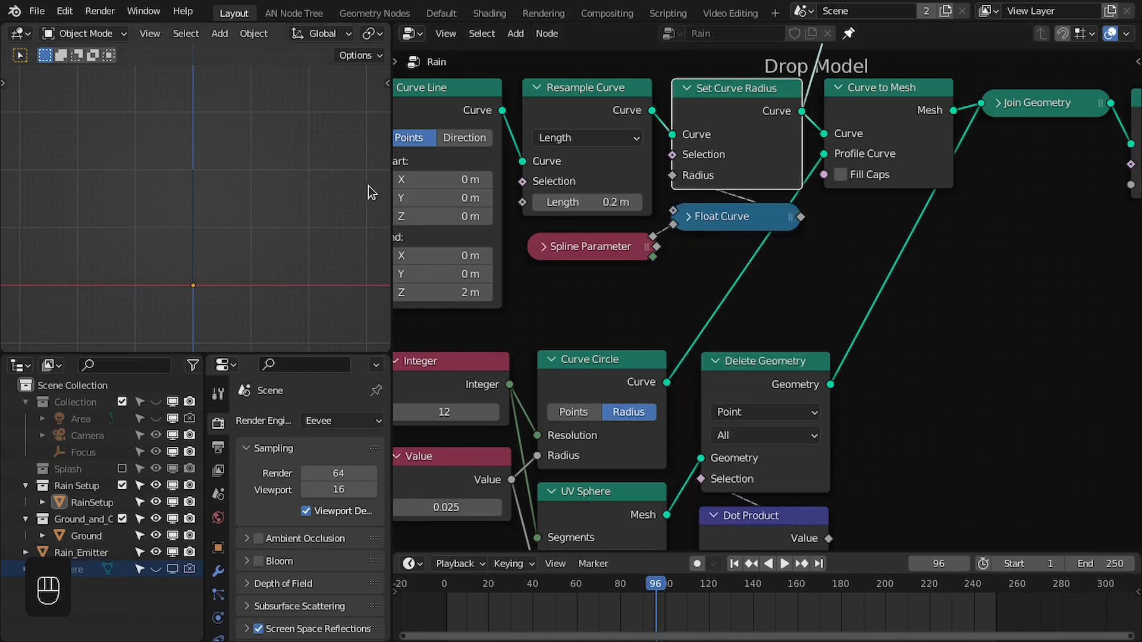
Preview the Curve to Mesh output and examine the drop body's shape from its tip to its base
ctrl+shift+click(905, 113)
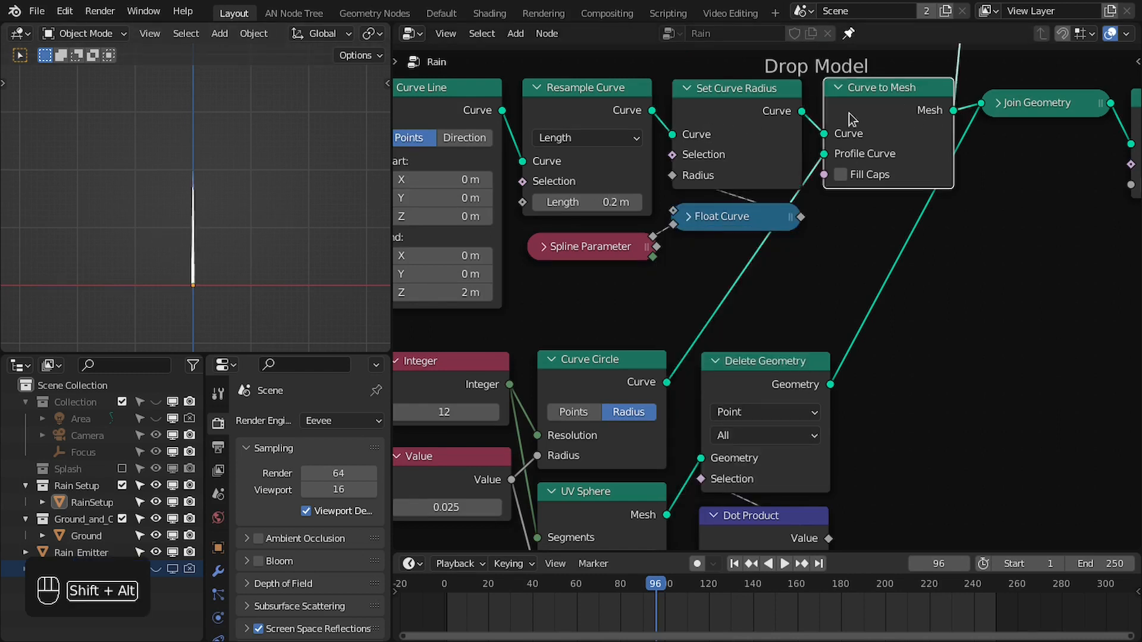
shift+middle_drag(209, 257, 219, 231)
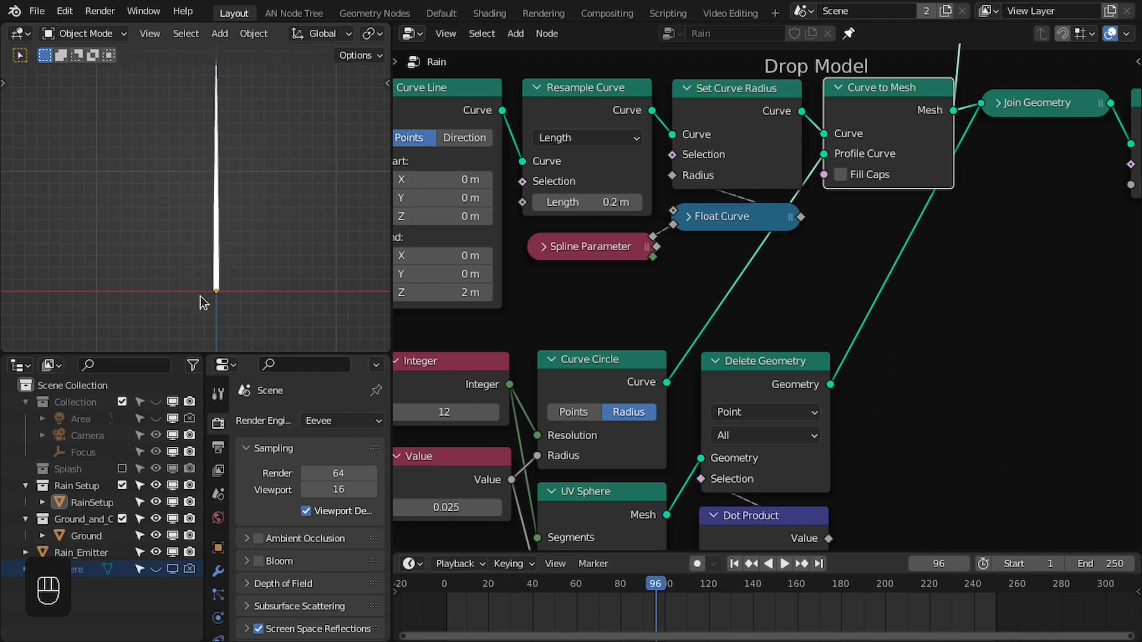
shift+middle_drag(243, 132, 244, 156)
scroll(688, 269, down, 1)
scroll(211, 300, up, 5)
shift+middle_drag(213, 299, 176, 73)
scroll(185, 141, up, 5)
Preview the UV Sphere output and the Delete Geometry output that trims it at the drop's base
middle_drag(687, 369, 810, 144)
scroll(698, 179, up, 2)
middle_drag(696, 177, 640, 256)
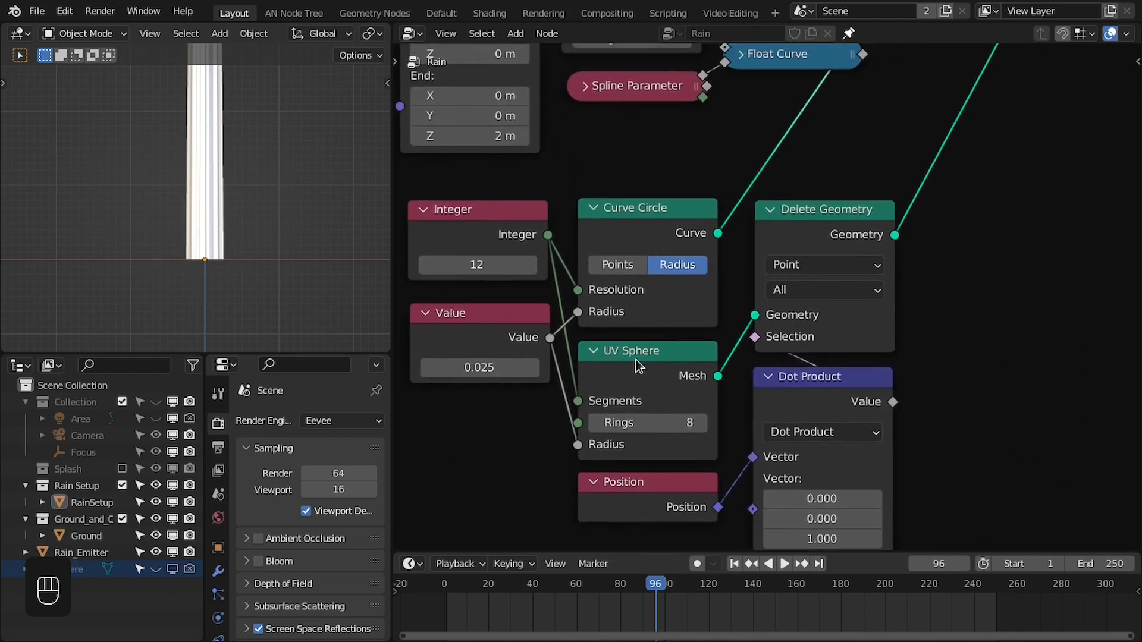
ctrl+shift+click(648, 373)
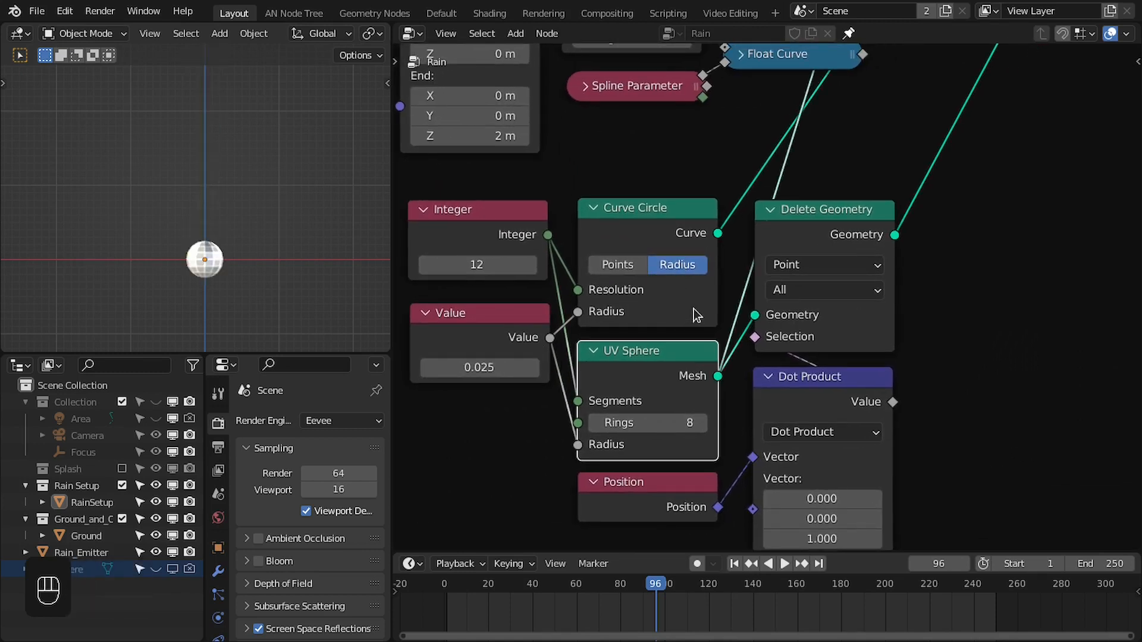
scroll(89, 258, up, 2)
shift+middle_drag(95, 261, 98, 243)
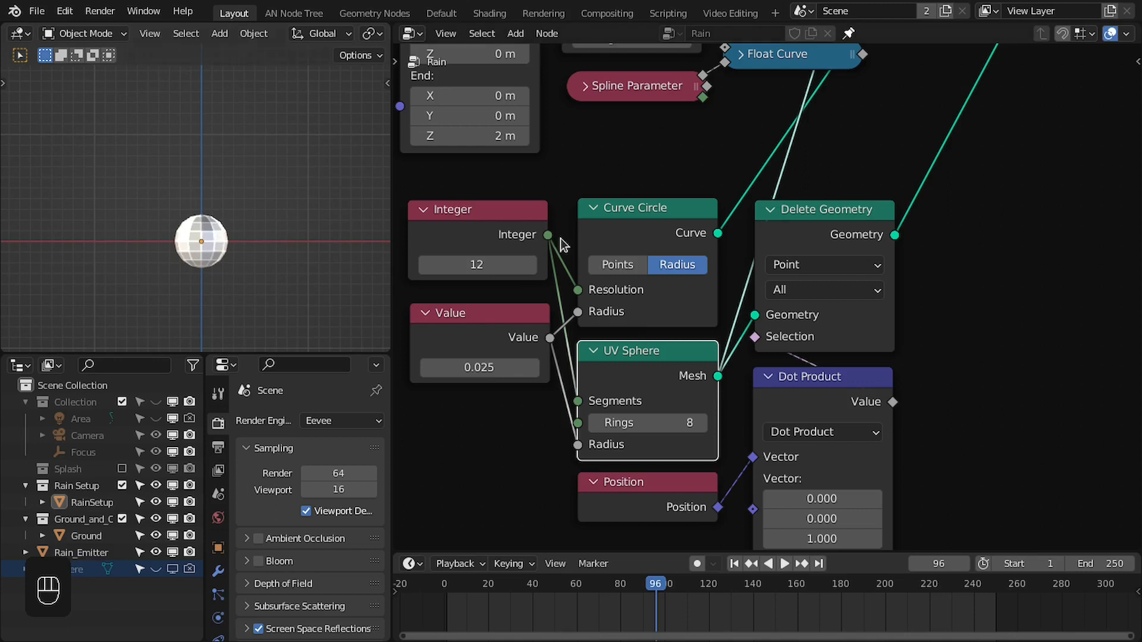
ctrl+shift+click(850, 234)
scroll(821, 250, down, 2)
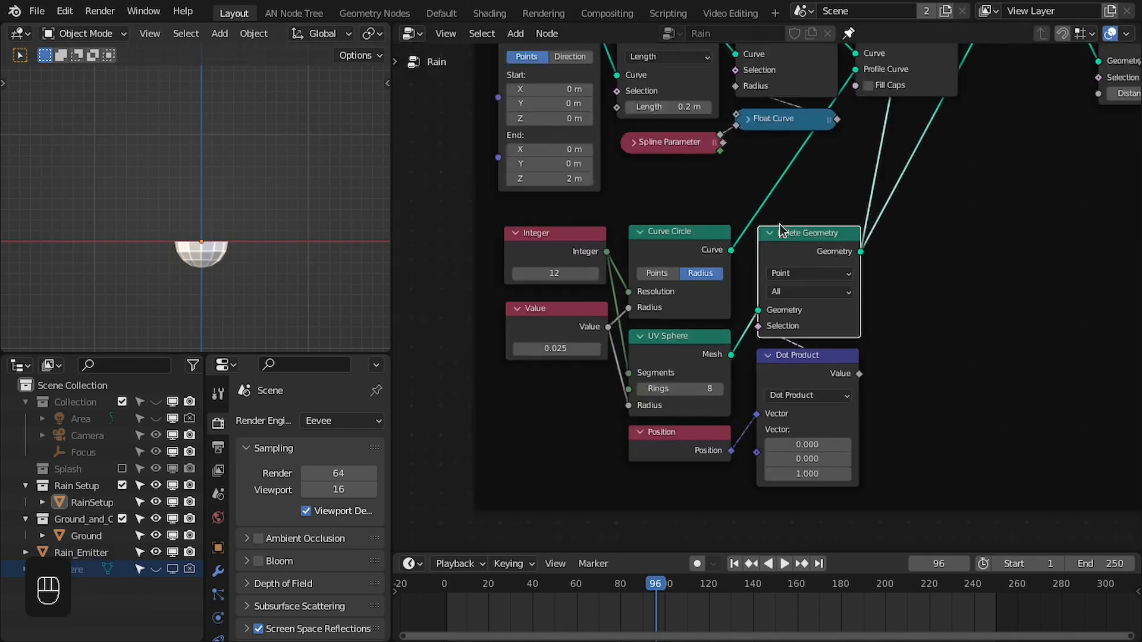
Preview the Join Geometry output and view the seam between the drop body and its rounded base in wireframe
middle_drag(820, 249, 815, 292)
scroll(815, 291, up, 1)
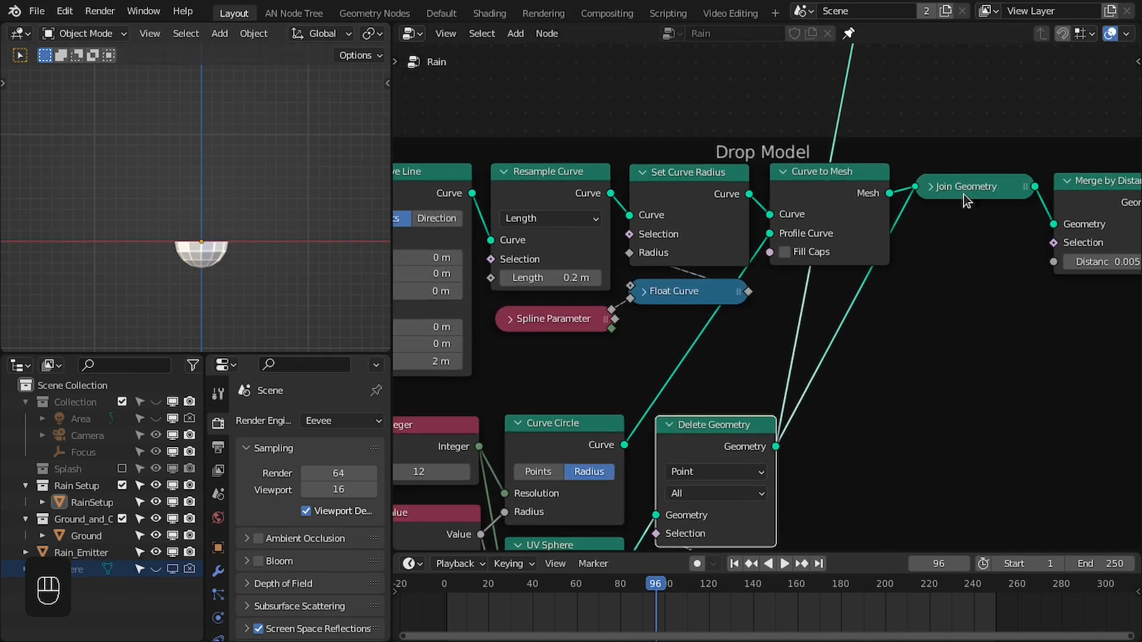
ctrl+shift+click(964, 196)
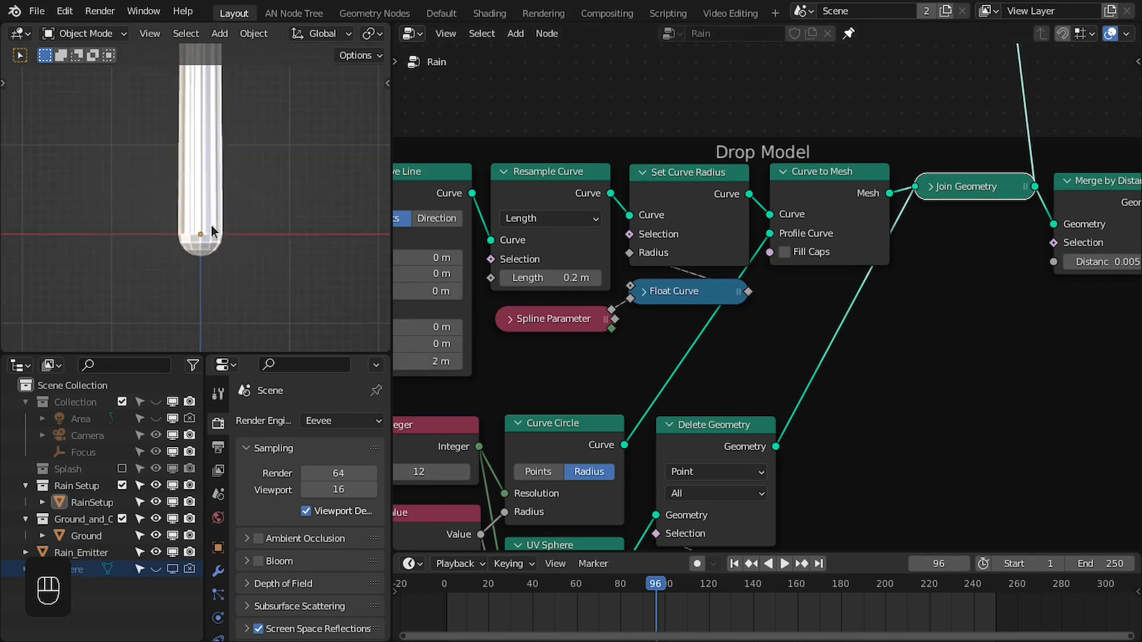
scroll(220, 256, up, 4)
key(z)
scroll(235, 280, down, 1)
shift+middle_drag(234, 286, 248, 241)
scroll(594, 290, down, 1)
Examine how the shared Integer and Value nodes drive Curve Circle and UV Sphere, comparing them with the wireframe drop
middle_drag(594, 290, 786, 199)
scroll(786, 199, up, 1)
scroll(266, 227, up, 3)
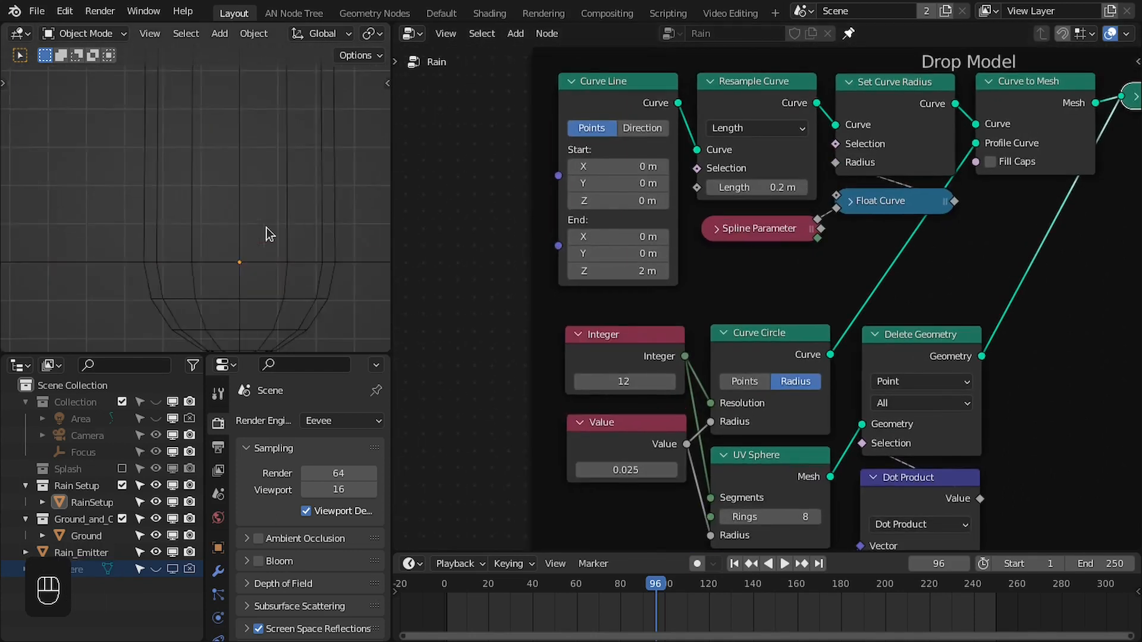
scroll(616, 316, up, 1)
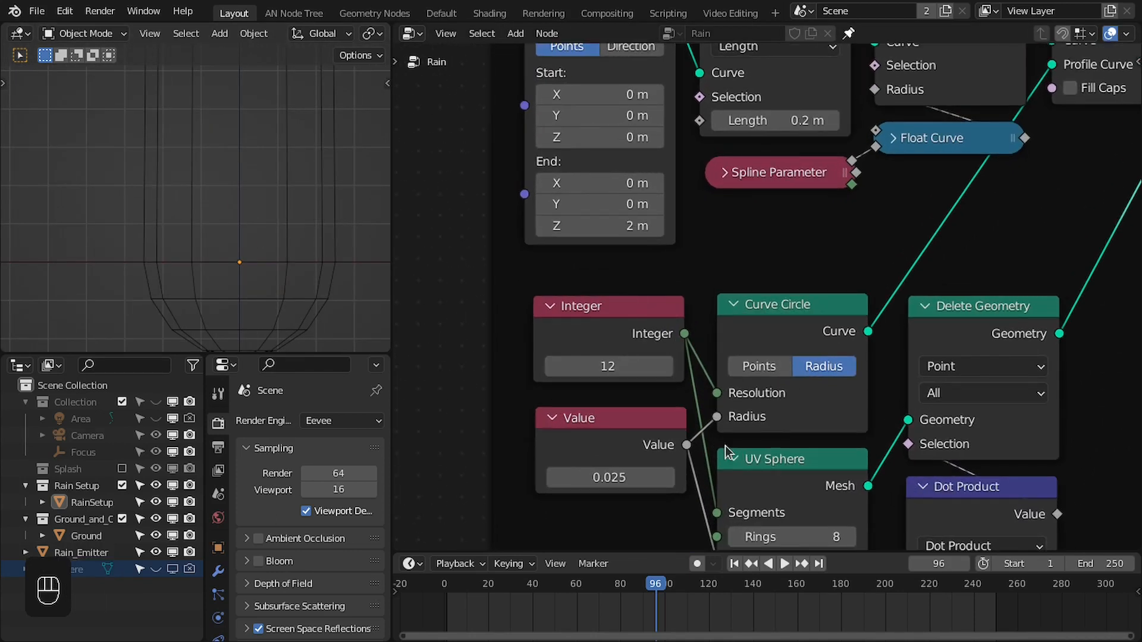
middle_drag(726, 445, 701, 360)
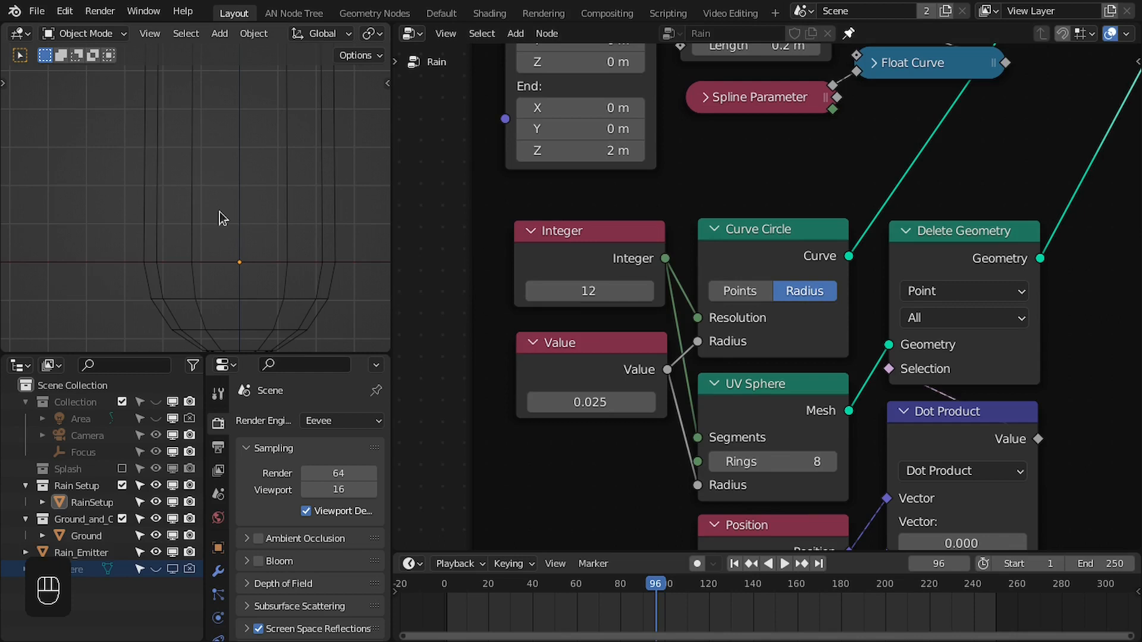
scroll(743, 256, down, 1)
shift+scroll(820, 226, up, 4)
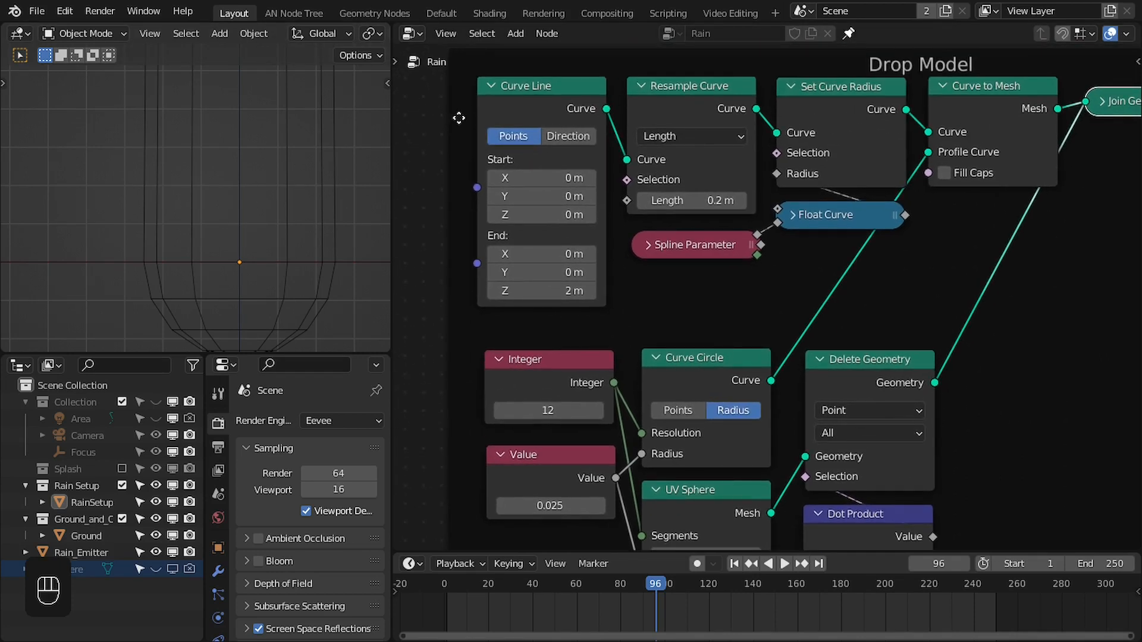
shift+scroll(654, 238, down, 5)
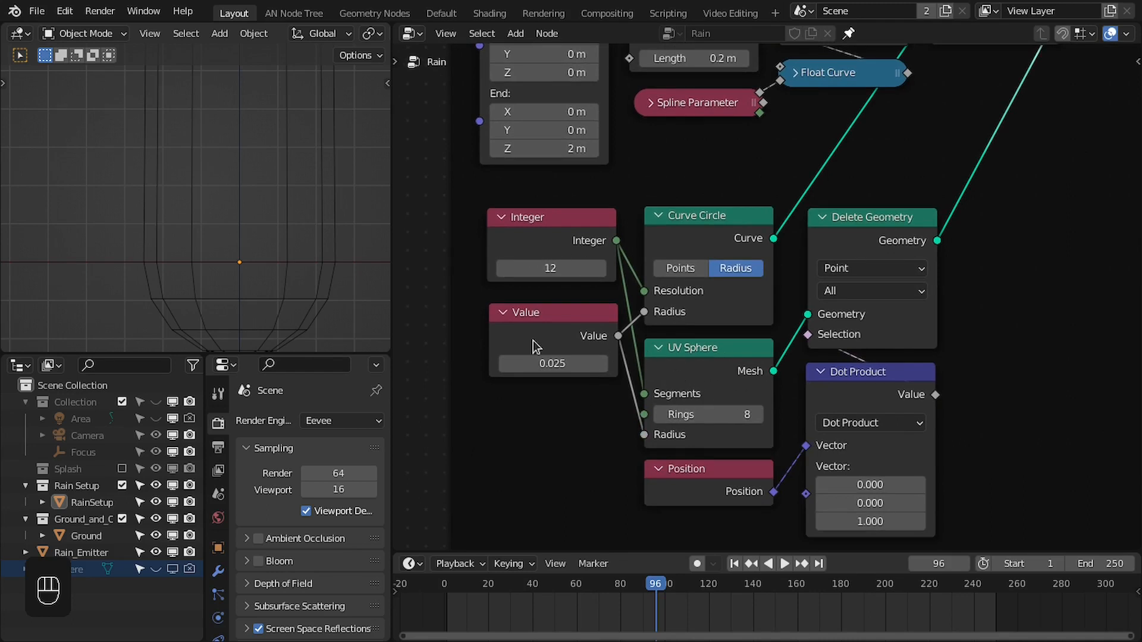
scroll(277, 255, down, 2)
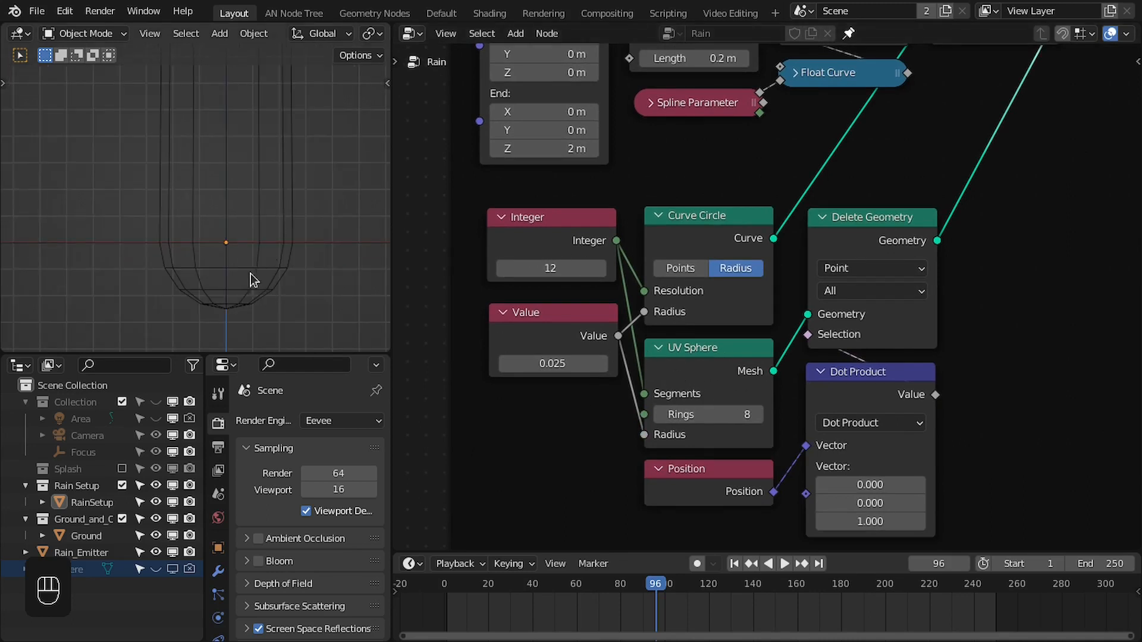
Preview the Merge by Distance output and display the finished drop in solid shading
scroll(770, 181, down, 4)
middle_drag(948, 140, 714, 330)
scroll(716, 328, up, 3)
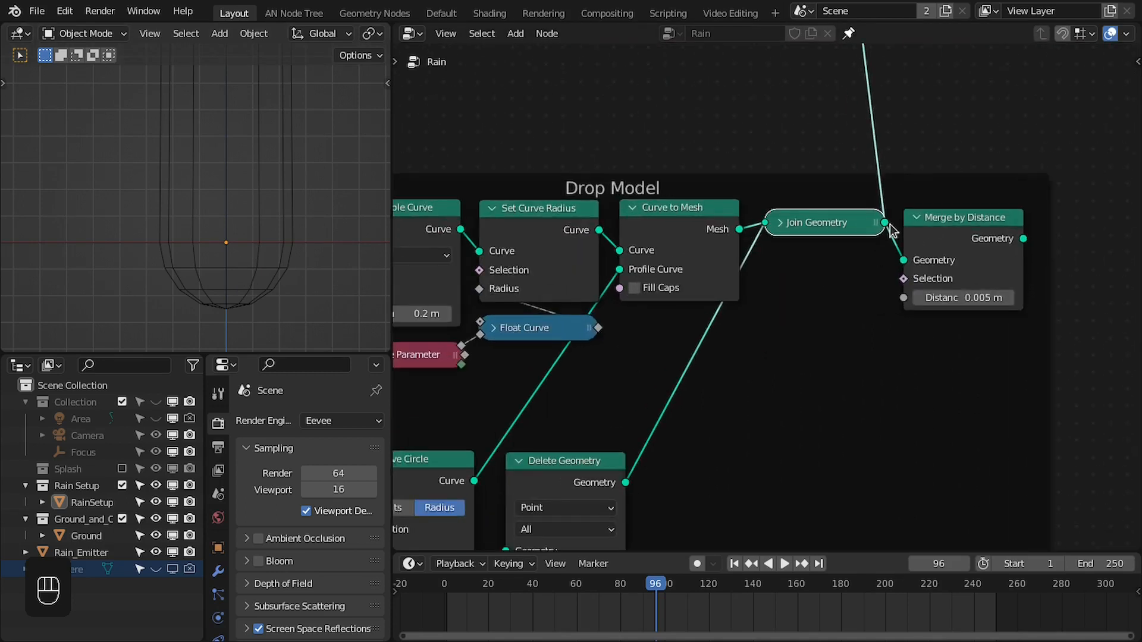
alt+shift+click(950, 218)
middle_drag(510, 227, 612, 194)
scroll(258, 182, down, 3)
scroll(258, 182, down, 5)
key(z)
click(282, 213)
Examine the whole drop alongside the Integer and Value nodes that drive Curve Circle and UV Sphere
middle_drag(544, 297, 739, 219)
scroll(599, 282, up, 1)
scroll(220, 152, down, 3)
shift+middle_drag(215, 145, 208, 274)
scroll(214, 238, down, 7)
middle_drag(558, 360, 562, 243)
scroll(562, 242, up, 1)
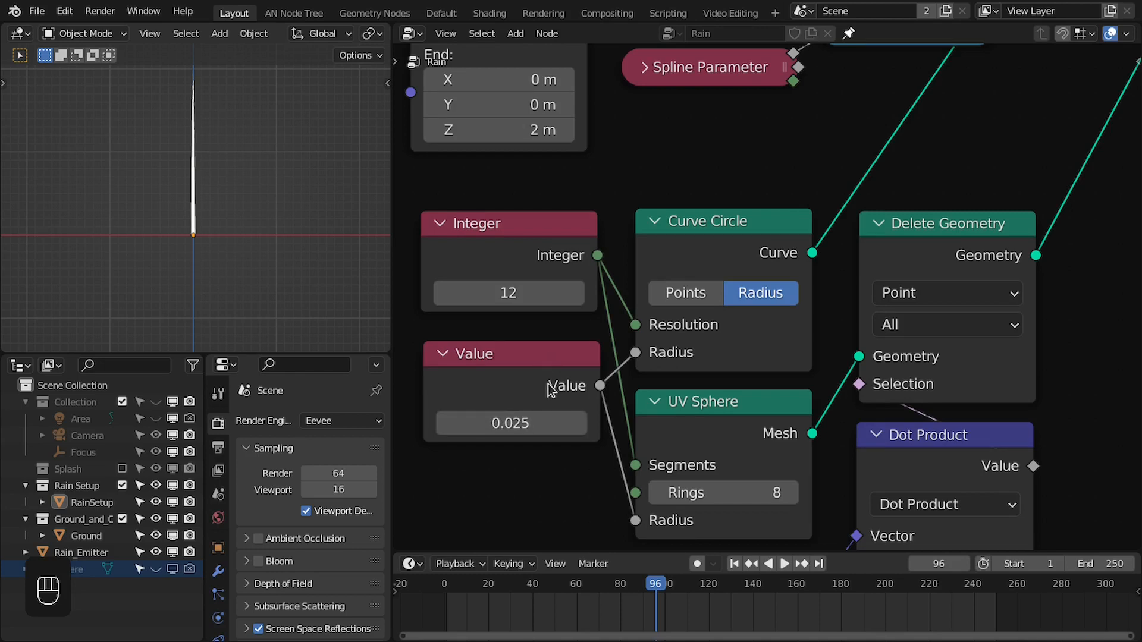
scroll(609, 224, down, 3)
middle_drag(609, 224, 613, 353)
Feed the Merge by Distance mesh into the Instance input of Instance on Points and send the instances to Group Output
scroll(611, 346, down, 4)
middle_drag(874, 229, 739, 379)
scroll(740, 379, down, 5)
middle_drag(795, 208, 757, 376)
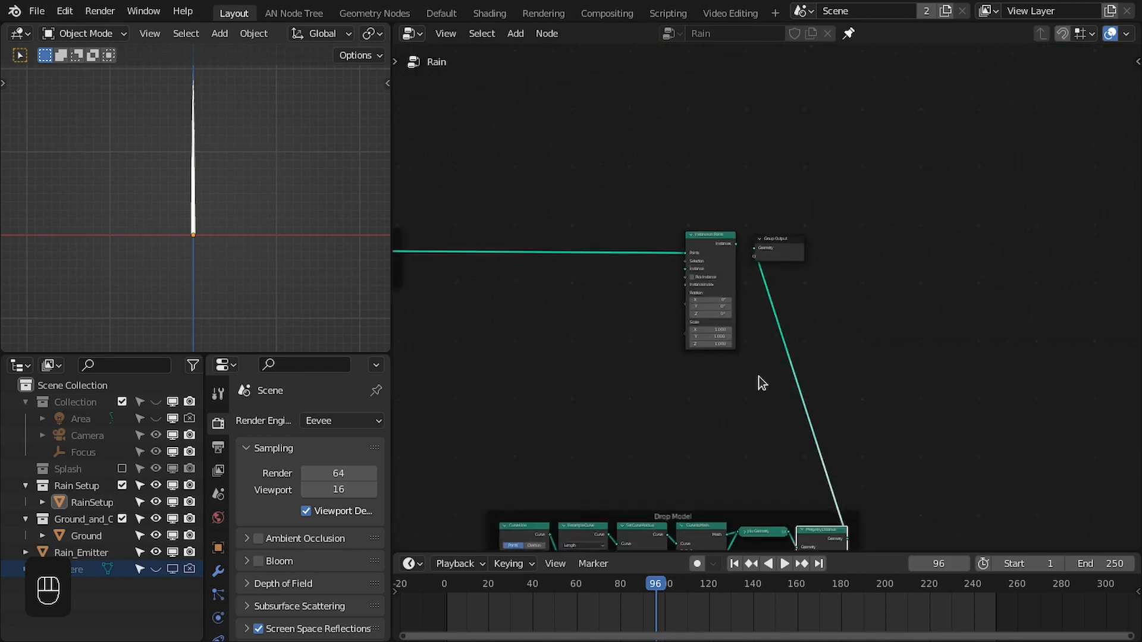
scroll(769, 238, up, 8)
middle_drag(770, 237, 814, 245)
scroll(813, 245, up, 2)
drag(797, 170, 591, 229)
alt+shift+click(682, 148)
scroll(779, 160, down, 1)
middle_drag(784, 159, 868, 154)
mouse_move(920, 161)
mouse_down()
mouse_move(964, 147)
mouse_move(909, 153)
mouse_up()
scroll(877, 159, down, 1)
middle_drag(877, 159, 969, 153)
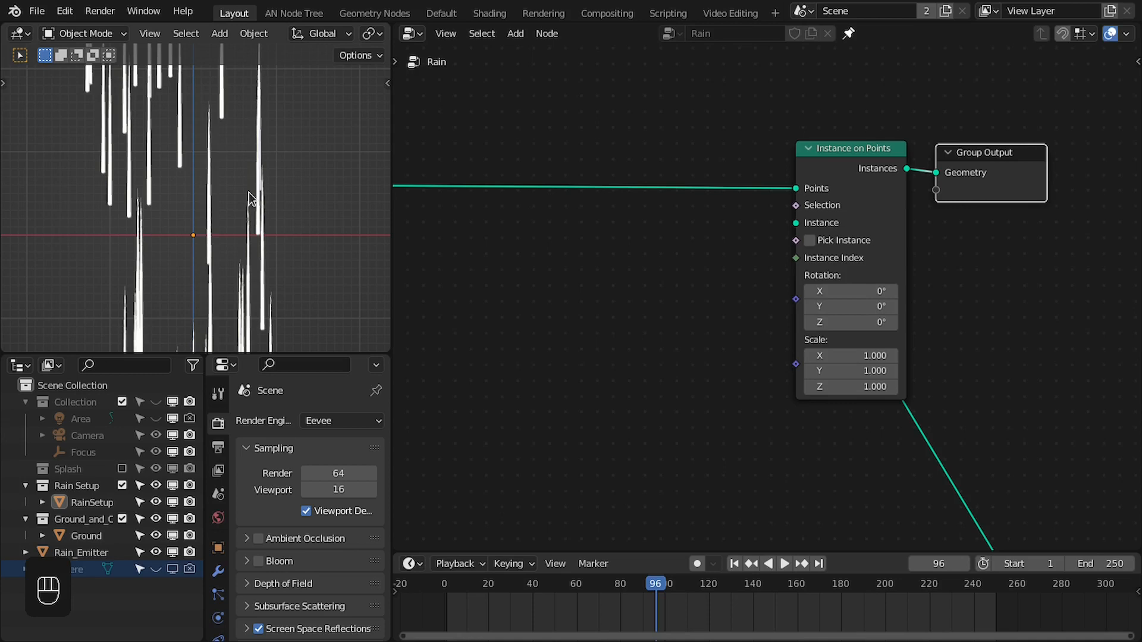
Play the animation and examine how the instanced drops fall
shift+middle_drag(184, 199, 206, 236)
key(space)
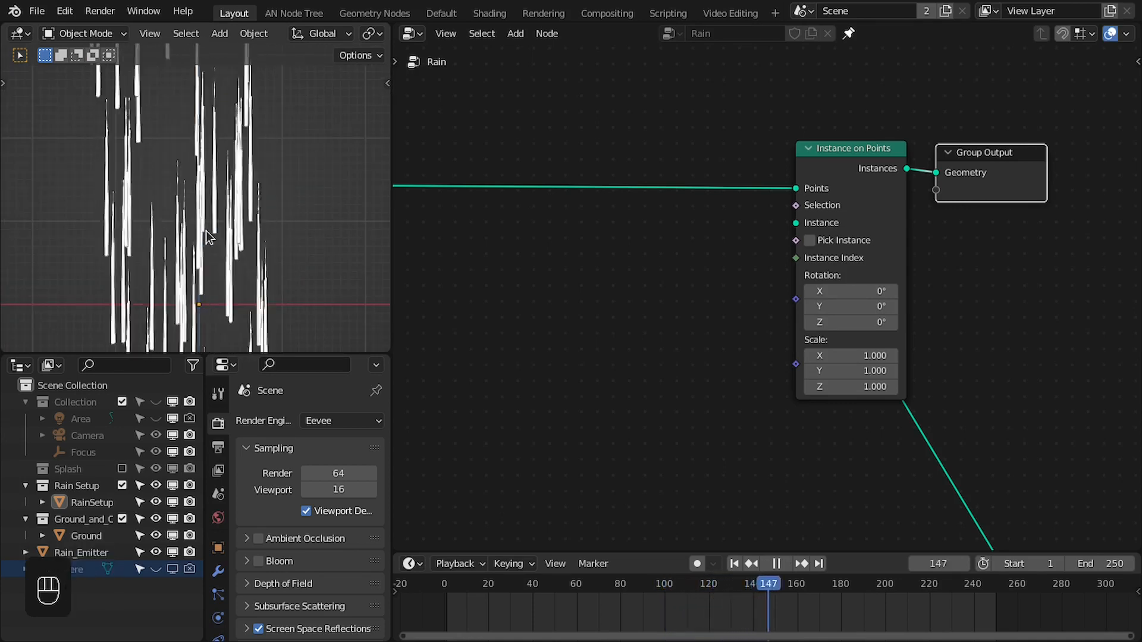
key(space)
scroll(237, 286, down, 2)
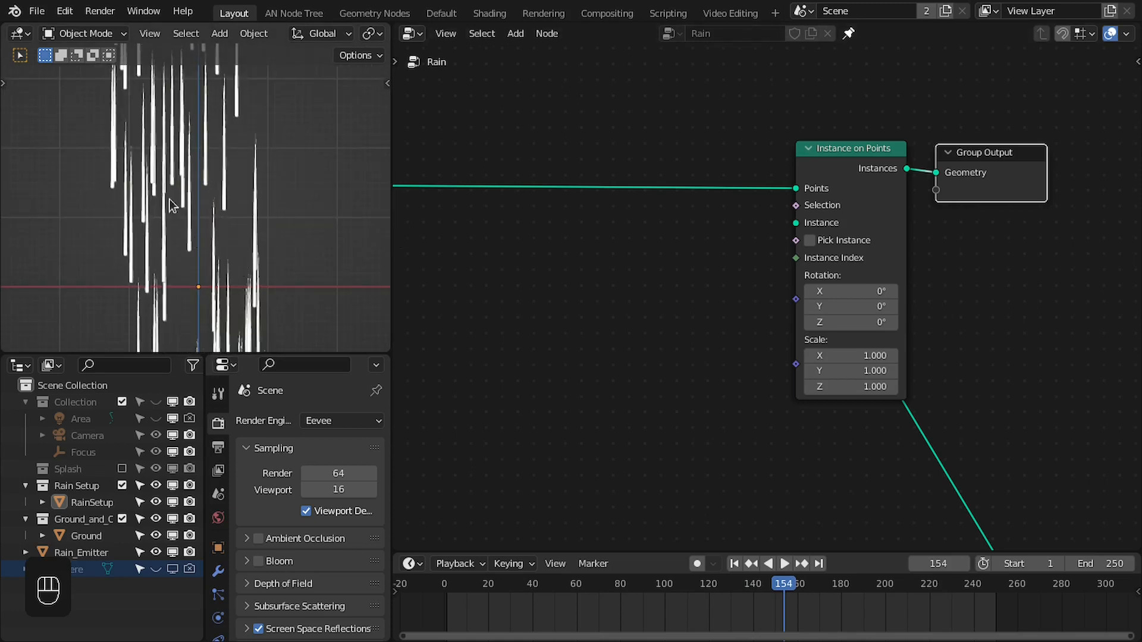
key(Home)
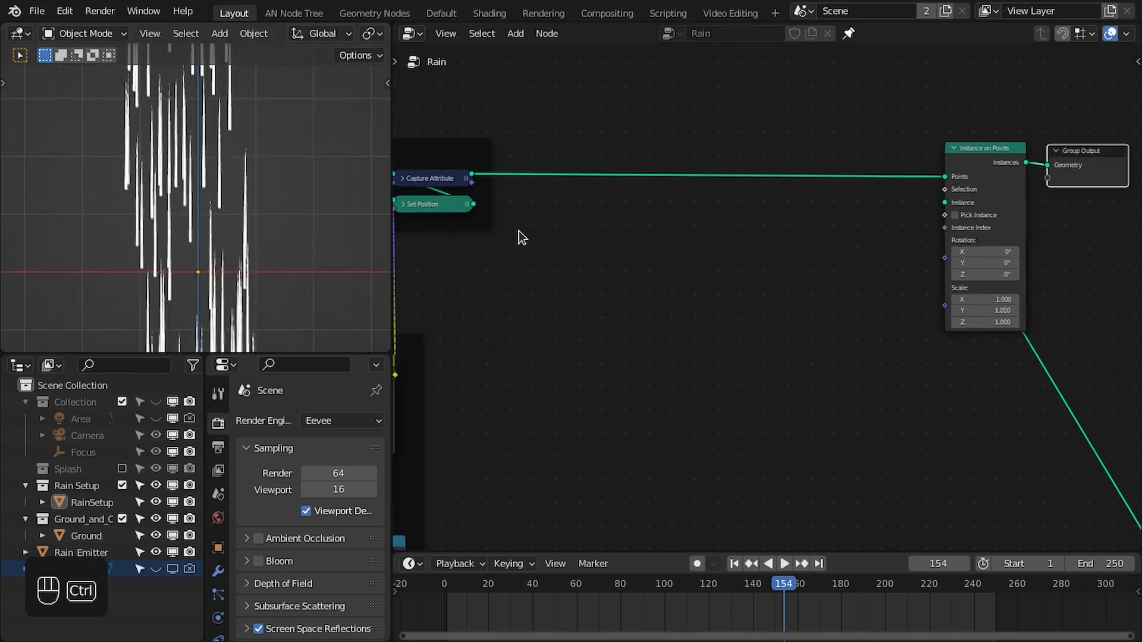
Add an Align Euler to Vector node fed by the Animation frame's Normalize vector and place it beside Instance on Points
key(ctrl+space)
middle_drag(366, 310, 596, 214)
scroll(597, 213, down, 1)
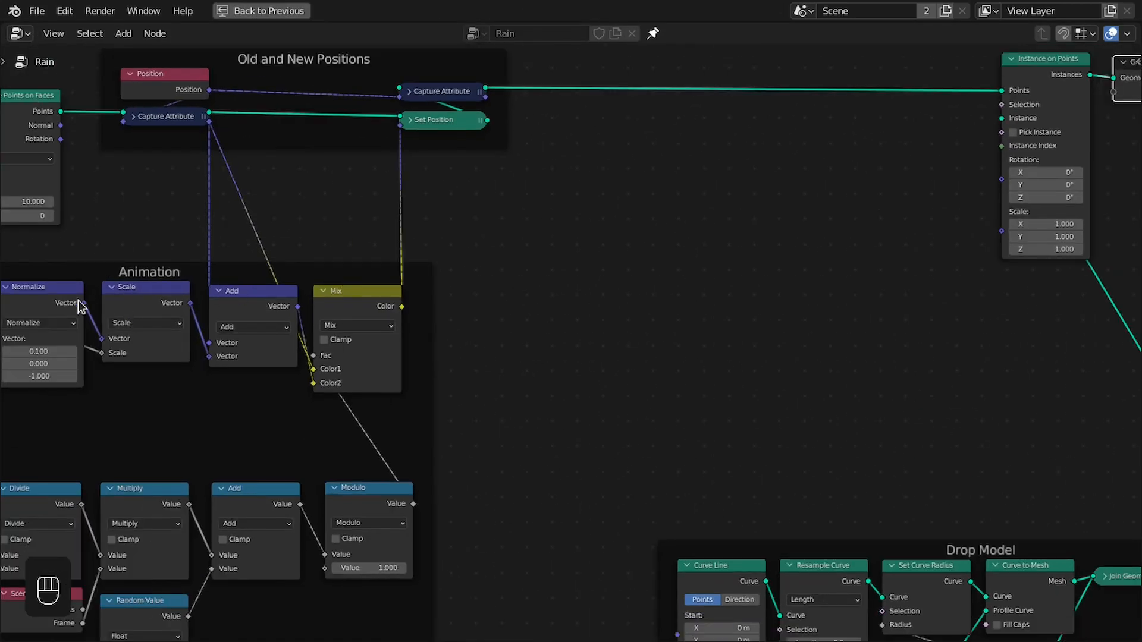
drag(81, 302, 855, 201)
text(aligh)
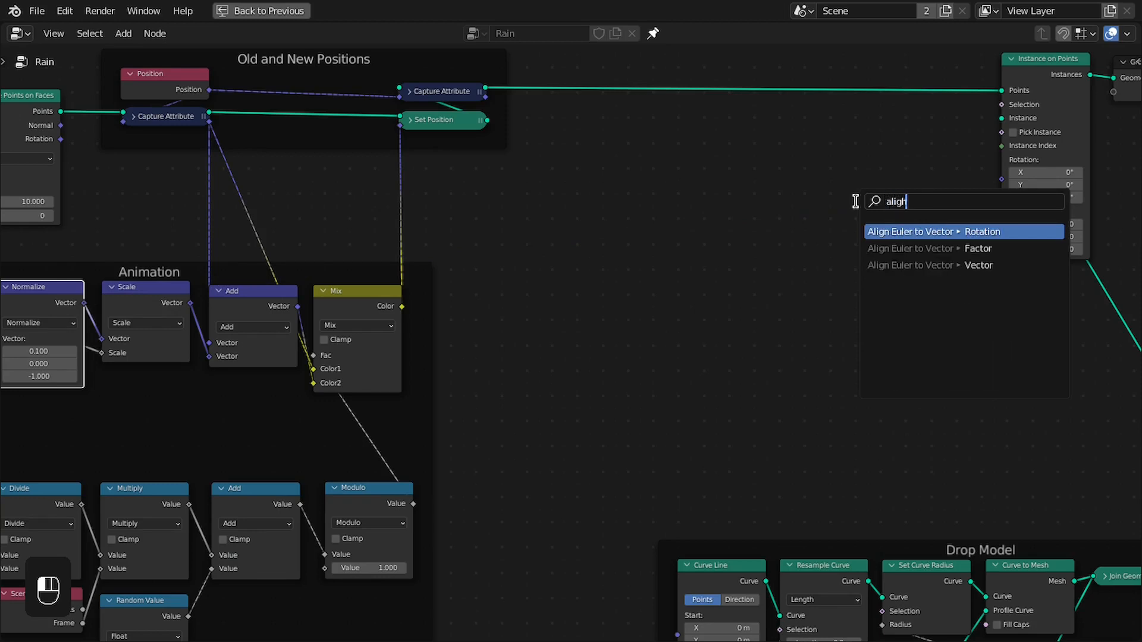
key(Down)
key(Down)
key(Return)
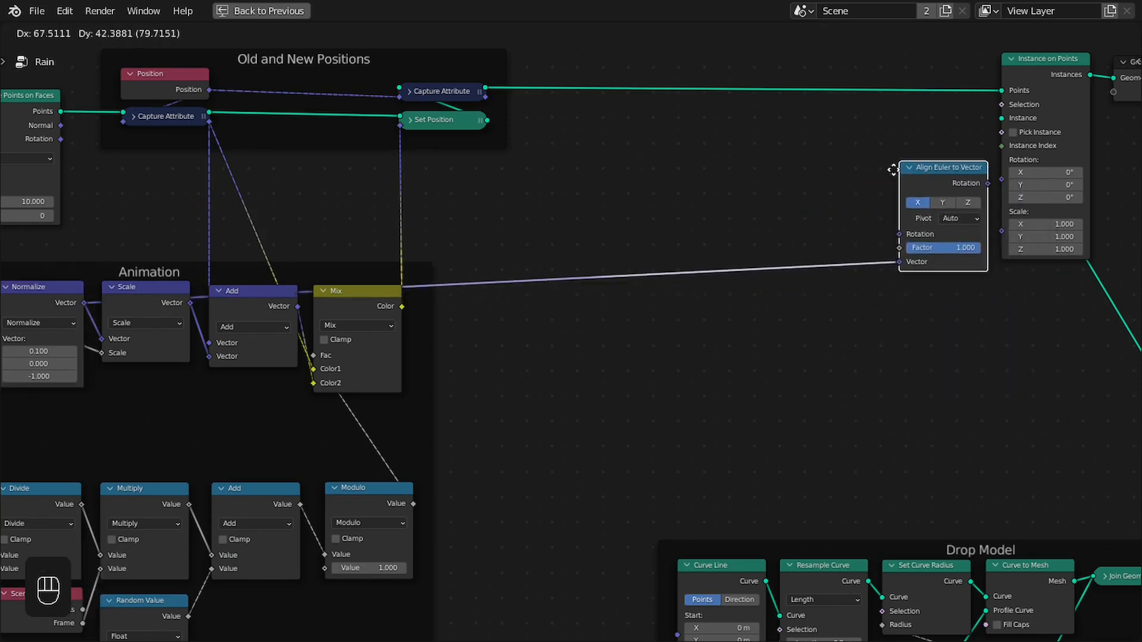
click(921, 178)
Set Align Euler to Vector to the Z axis and link its Rotation output to the Rotation of Instance on Points
middle_drag(879, 204, 752, 259)
scroll(751, 259, up, 5)
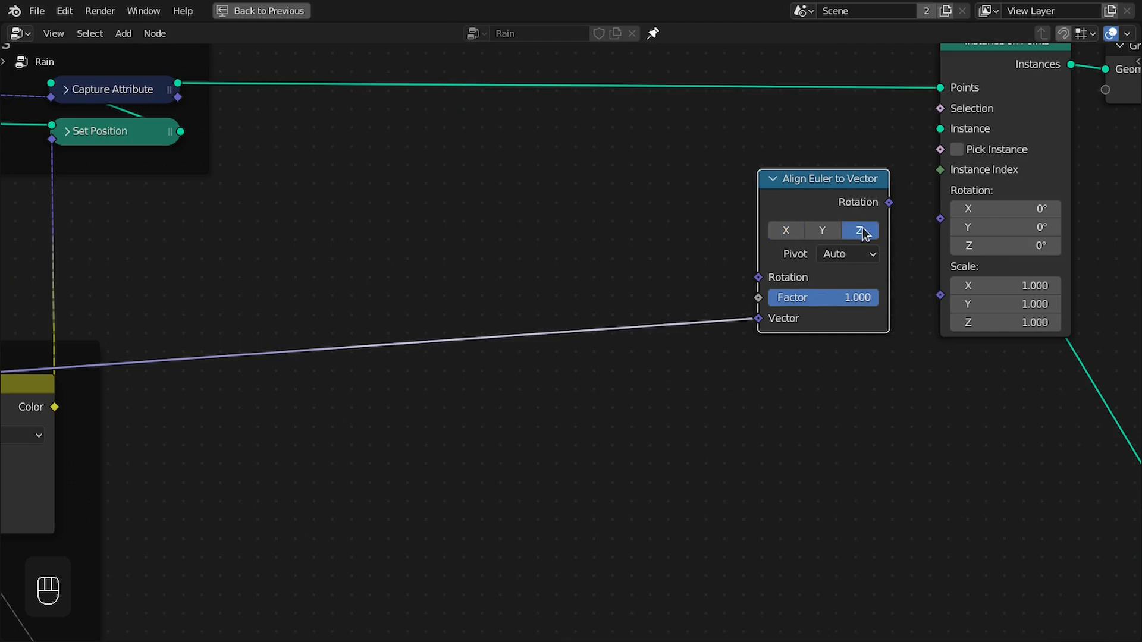
drag(960, 215, 955, 218)
drag(856, 195, 872, 143)
key(ctrl+space)
middle_drag(785, 275, 725, 229)
scroll(718, 226, up, 1)
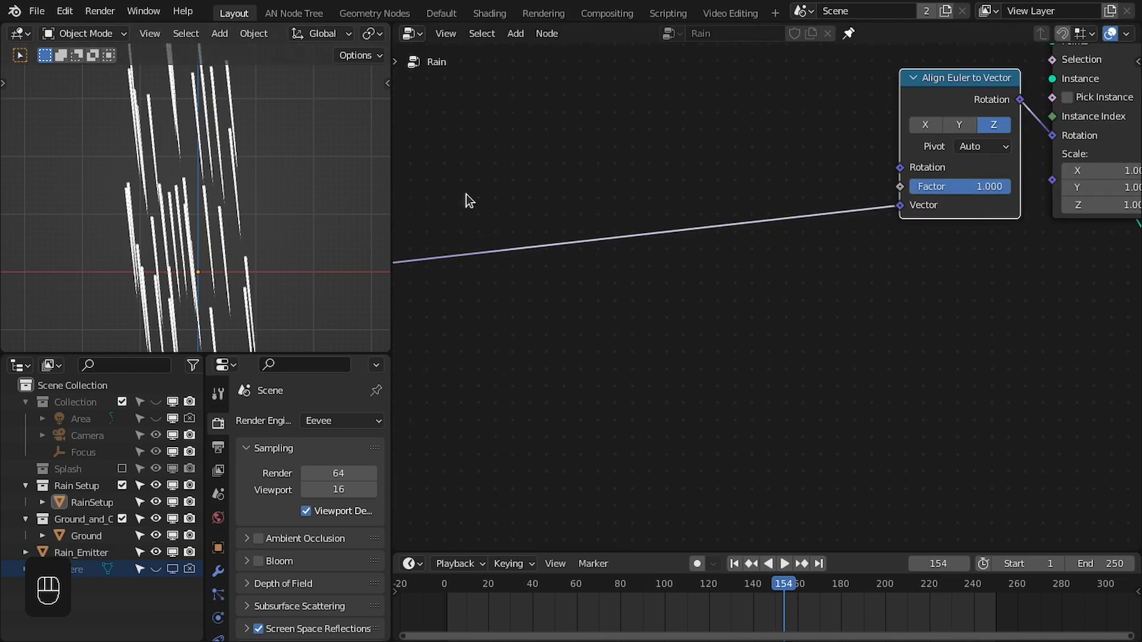
Insert a Vector Math node set to Scale on the link between Normalize and Align Euler to Vector
key(shift+a)
click(618, 180)
text(vectr)
key(Down)
key(Down)
key(Down)
key(Down)
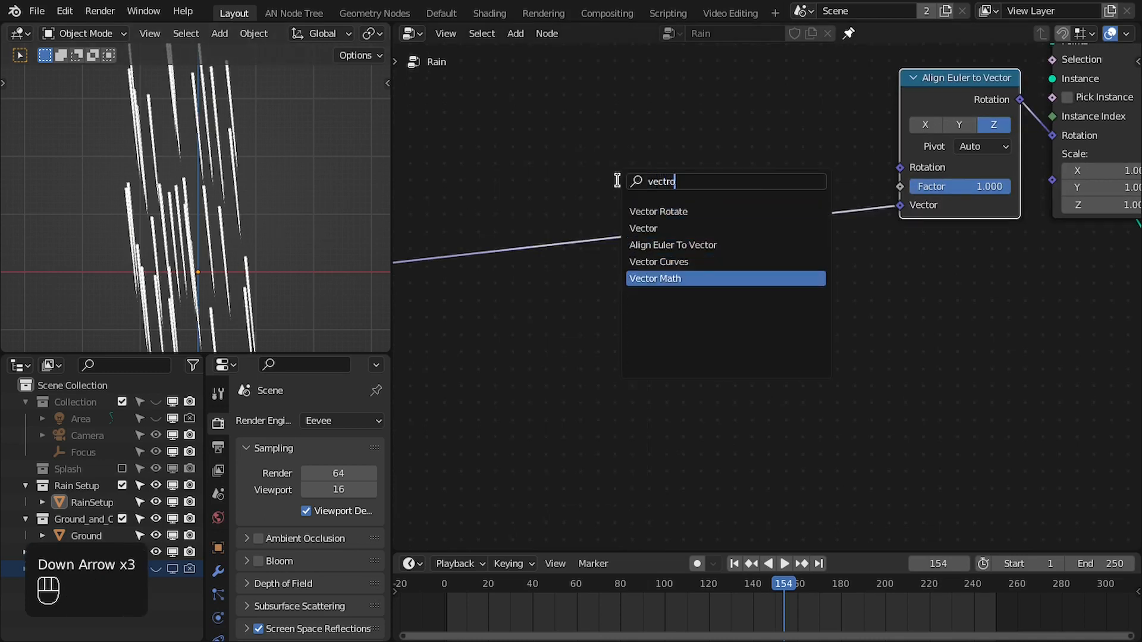
key(Return)
click(634, 187)
click(661, 255)
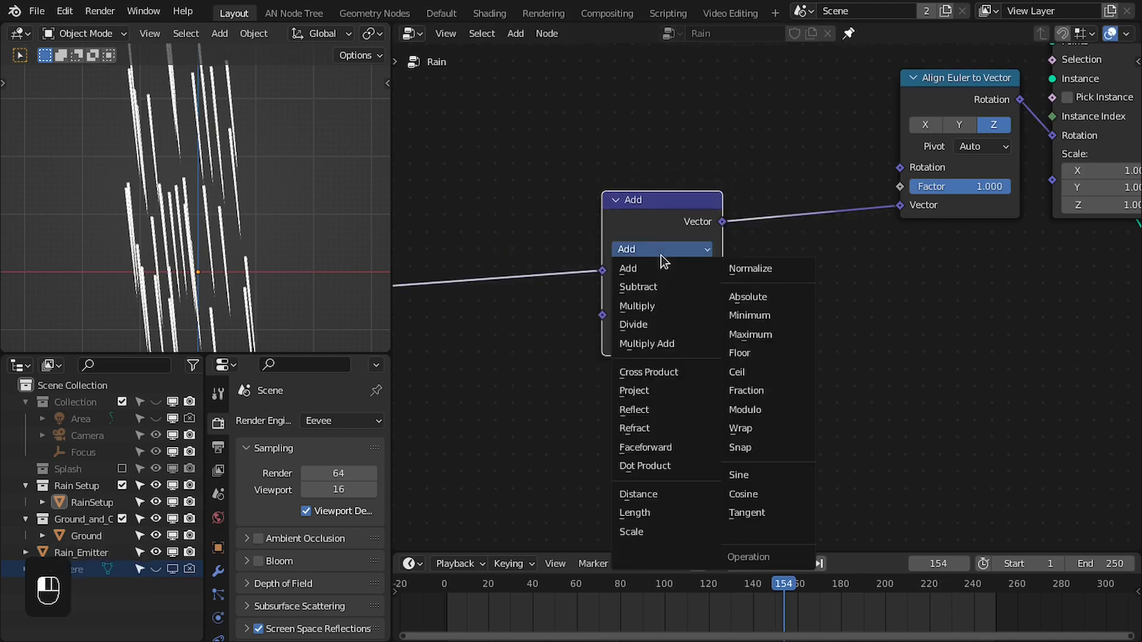
click(622, 531)
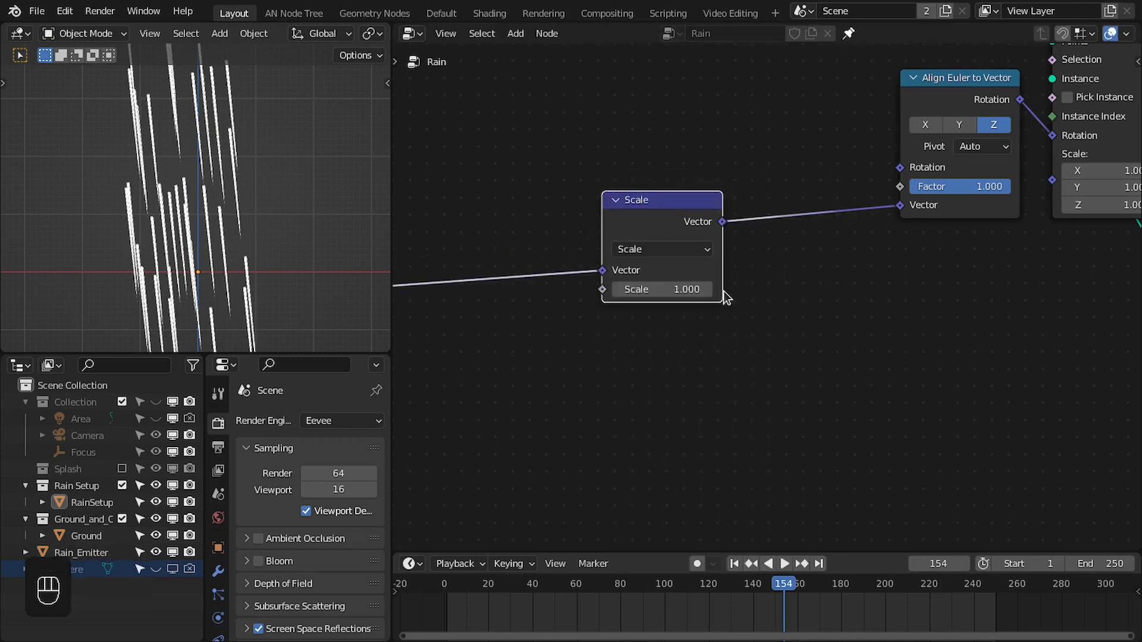
Set the Scale node's factor to -1 and place it next to Align Euler to Vector
click(659, 294)
text(-1)
key(Return)
drag(670, 205, 831, 81)
scroll(892, 84, down, 3)
middle_drag(921, 85, 750, 225)
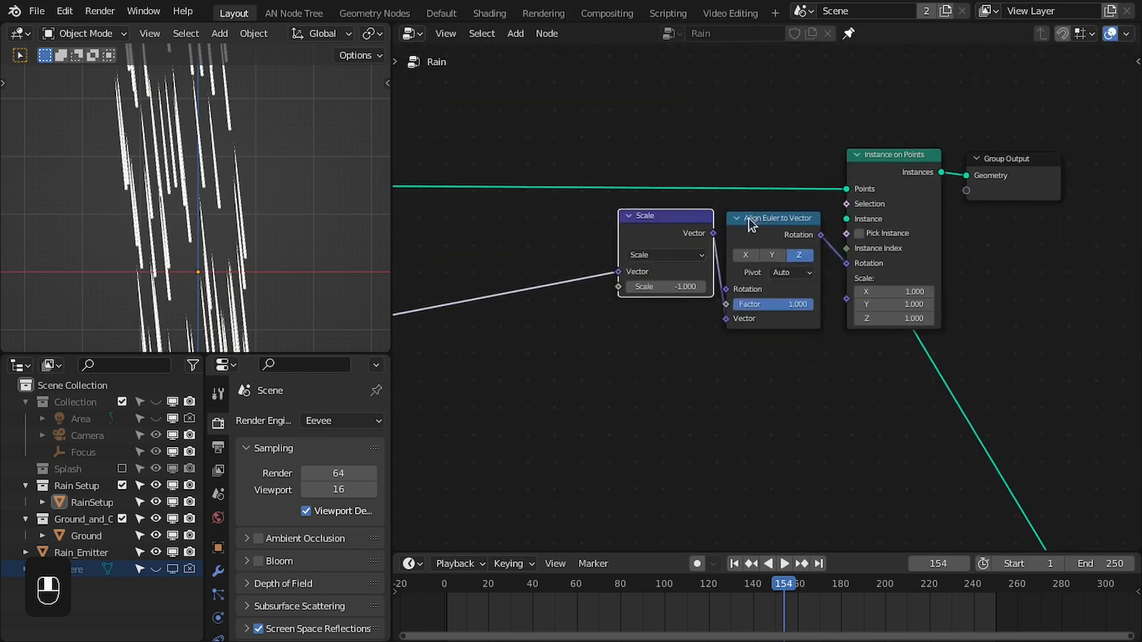
Play the animation to check the drops' orientation along the falling direction
key(space)
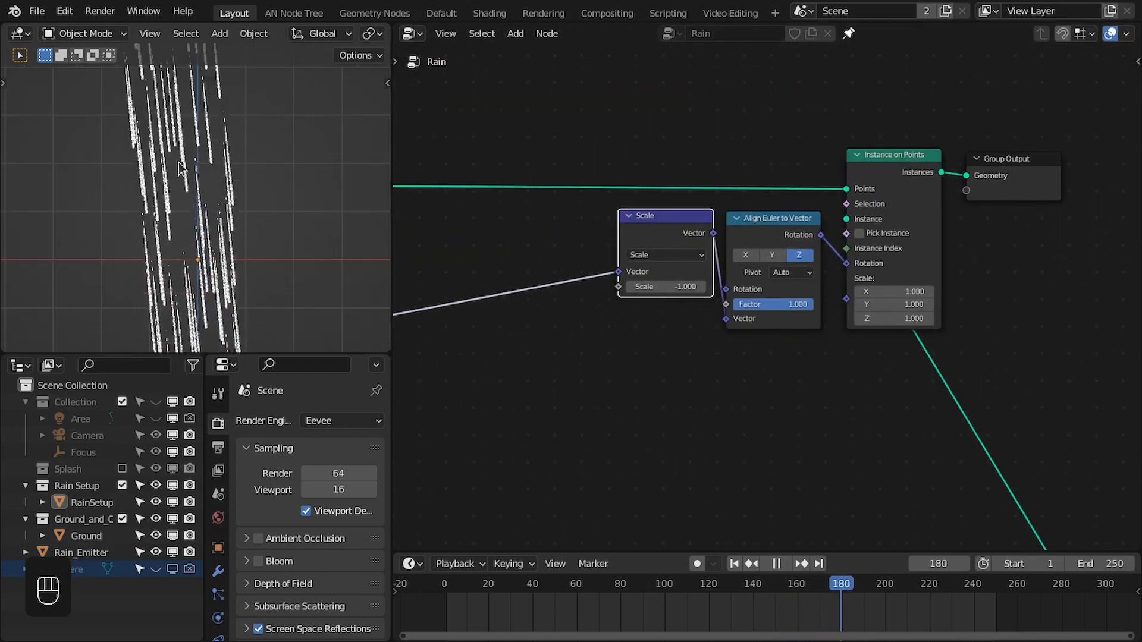
key(space)
scroll(773, 310, down, 3)
Reposition the Scale and Align Euler to Vector nodes together beside Instance on Points
middle_drag(817, 324, 712, 266)
scroll(713, 266, up, 8)
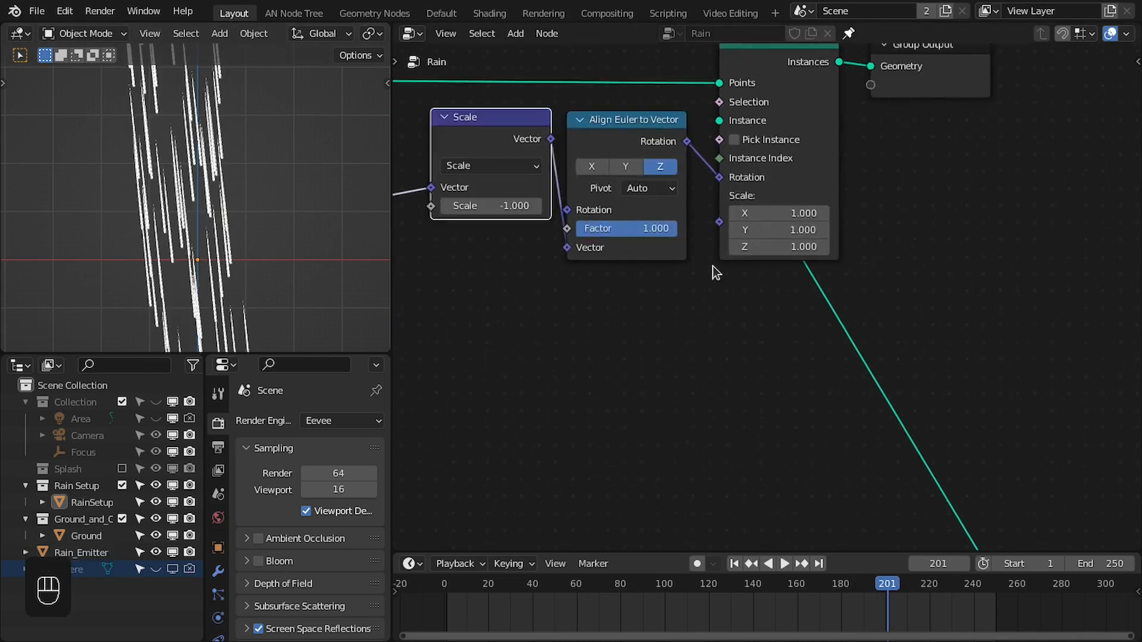
middle_drag(630, 271, 747, 332)
drag(711, 170, 713, 164)
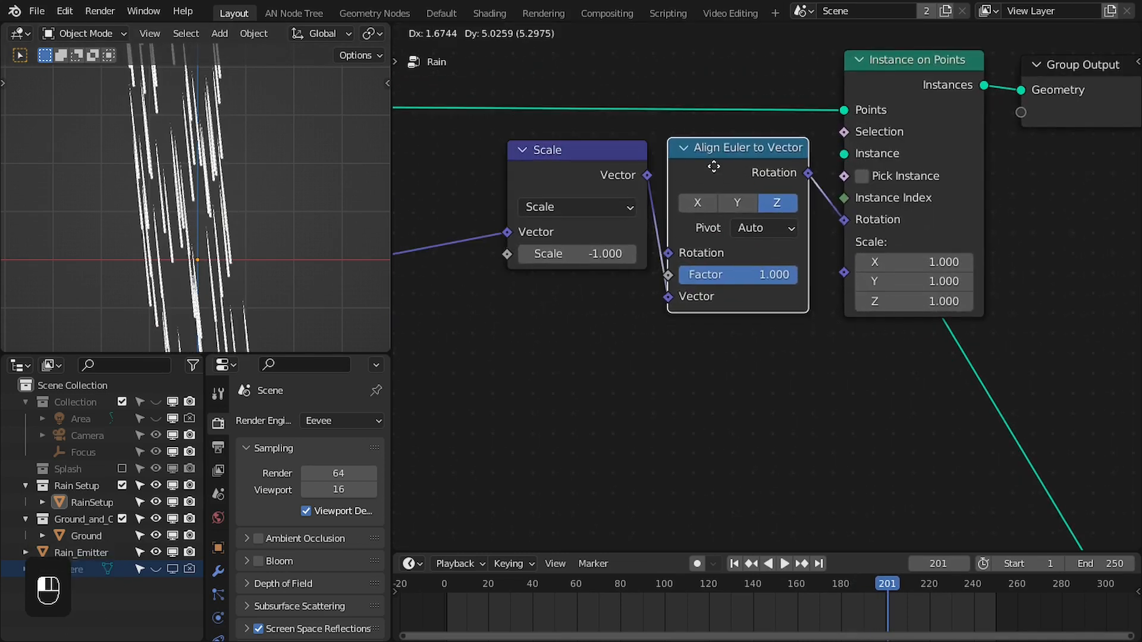
right_drag(451, 136, 728, 175)
drag(729, 175, 733, 163)
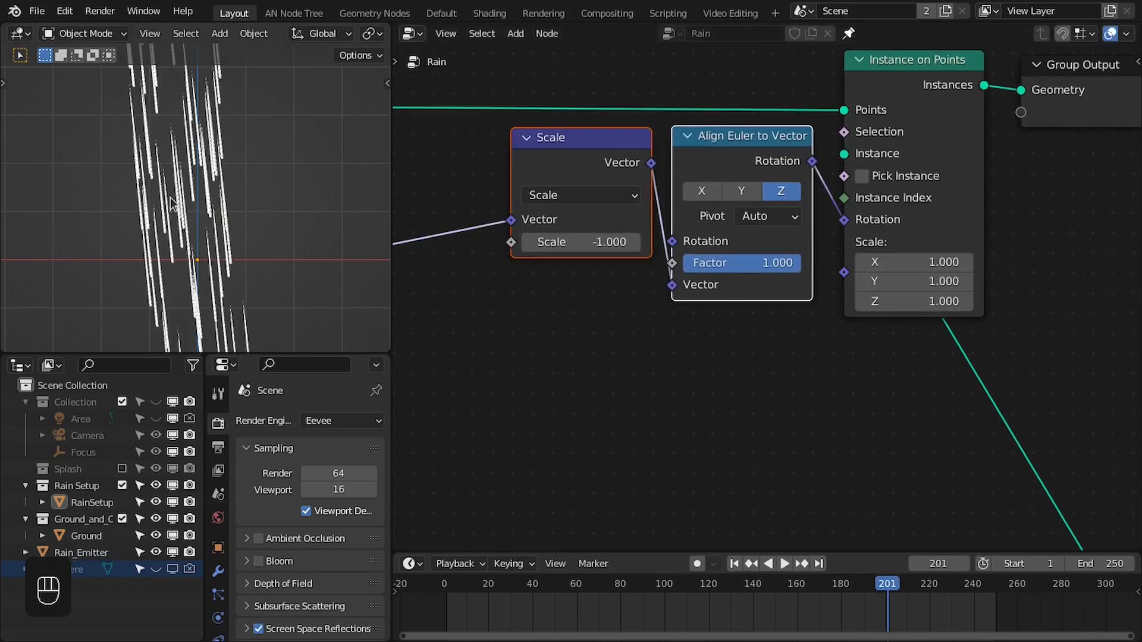
Add a Random Value node below Align Euler to Vector and link its value to the Scale of Instance on Points
scroll(651, 355, up, 2)
middle_drag(650, 354, 683, 260)
key(shift+a)
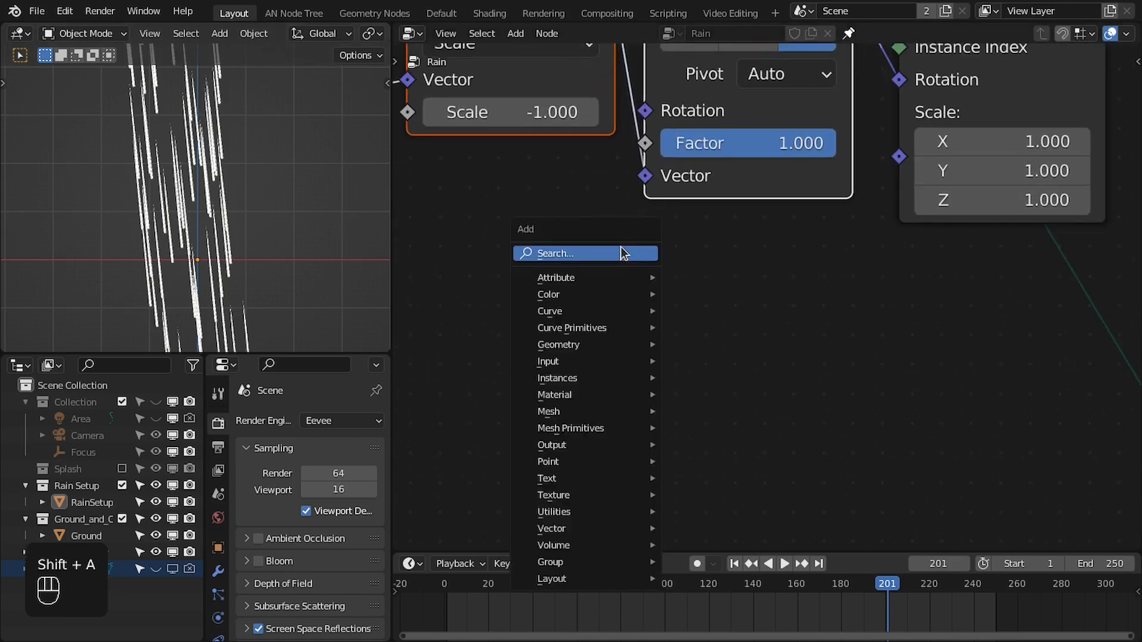
click(621, 247)
text(dra)
key(BackSpace)
key(BackSpace)
key(BackSpace)
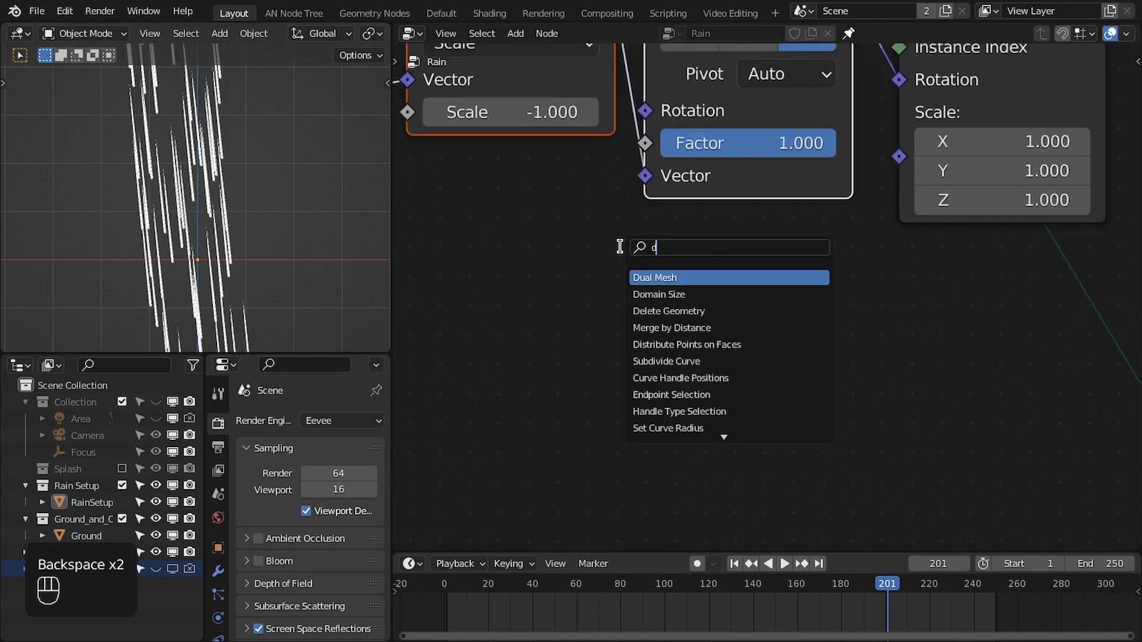
text(random)
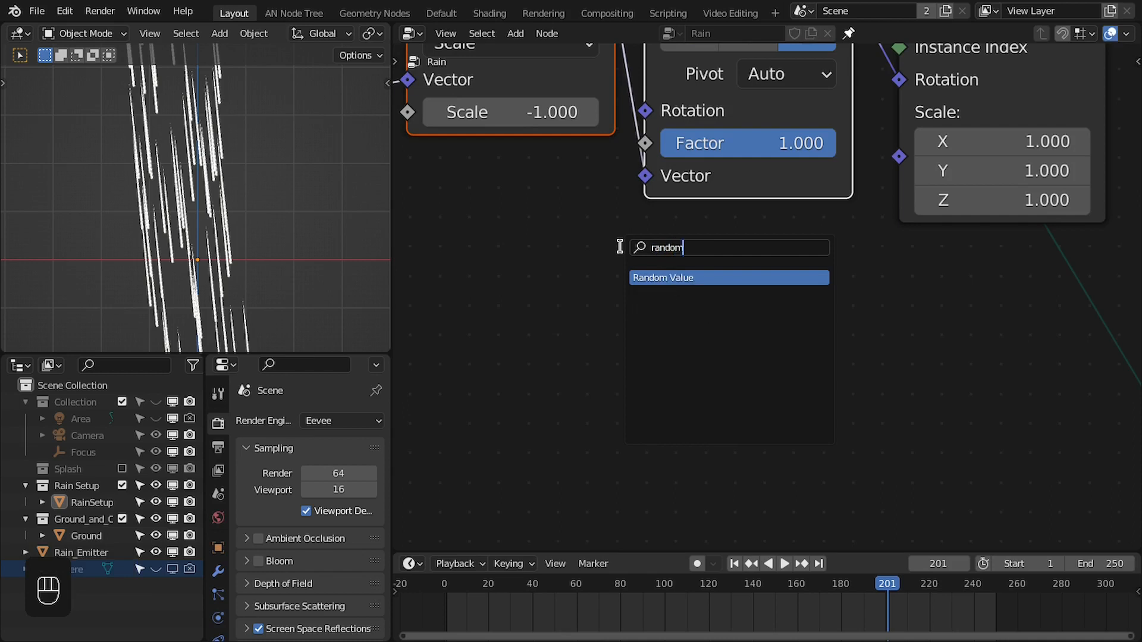
key(Return)
click(646, 223)
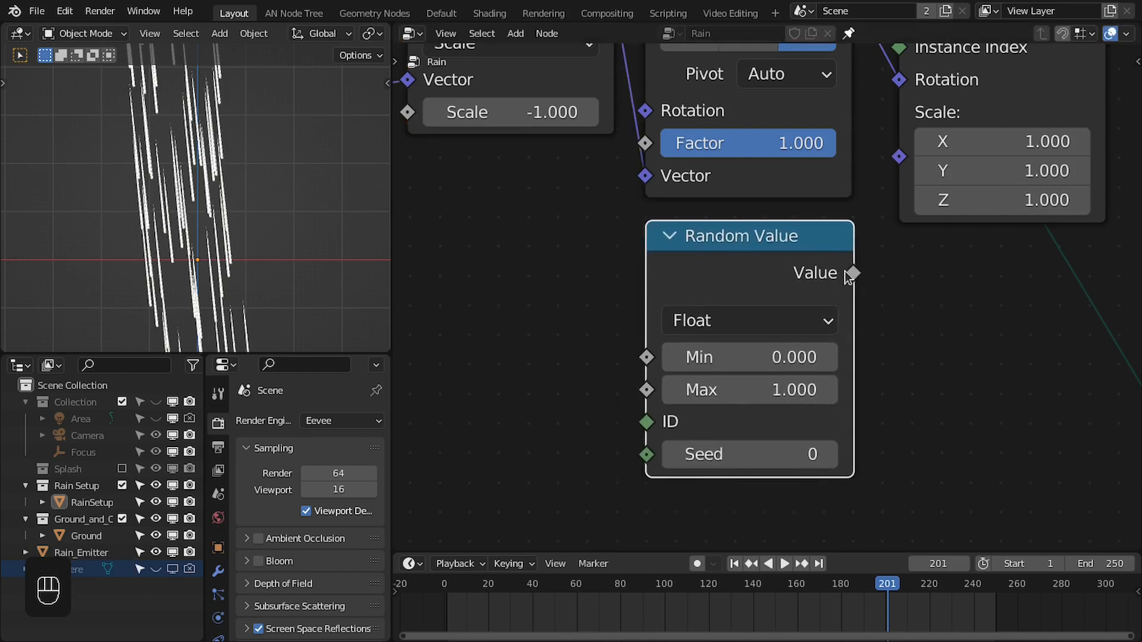
drag(905, 161, 905, 161)
Set the Random Value node's range to a minimum of 0.05 and a maximum of 0.25
middle_drag(884, 319, 884, 272)
scroll(862, 321, up, 3)
click(763, 352)
click(758, 302)
click(758, 302)
text(0)
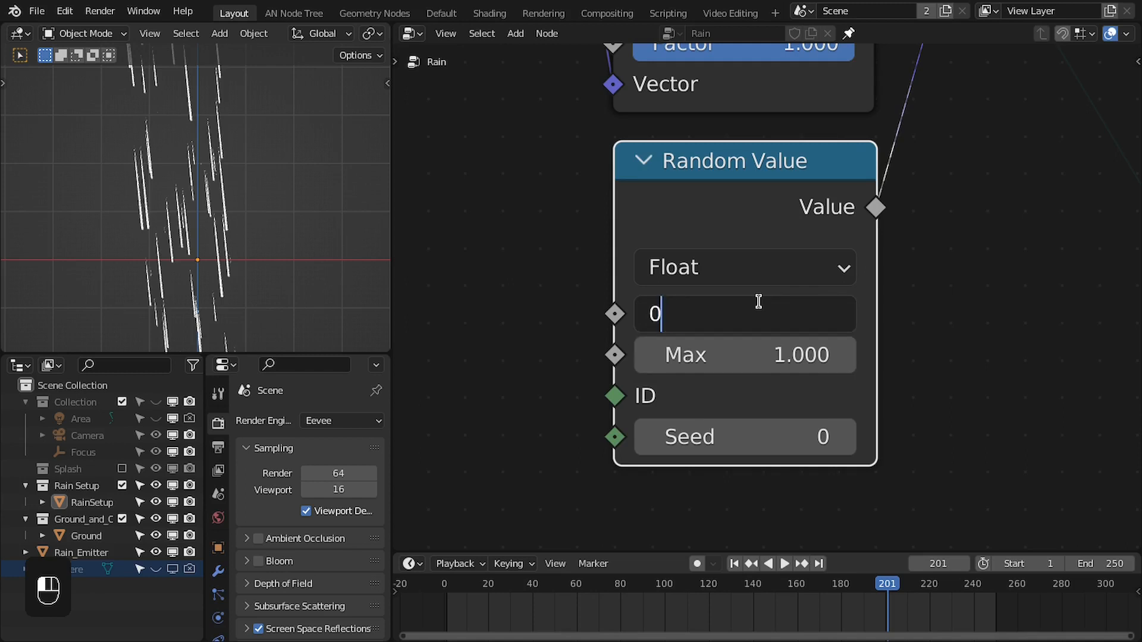
text(.05)
key(Return)
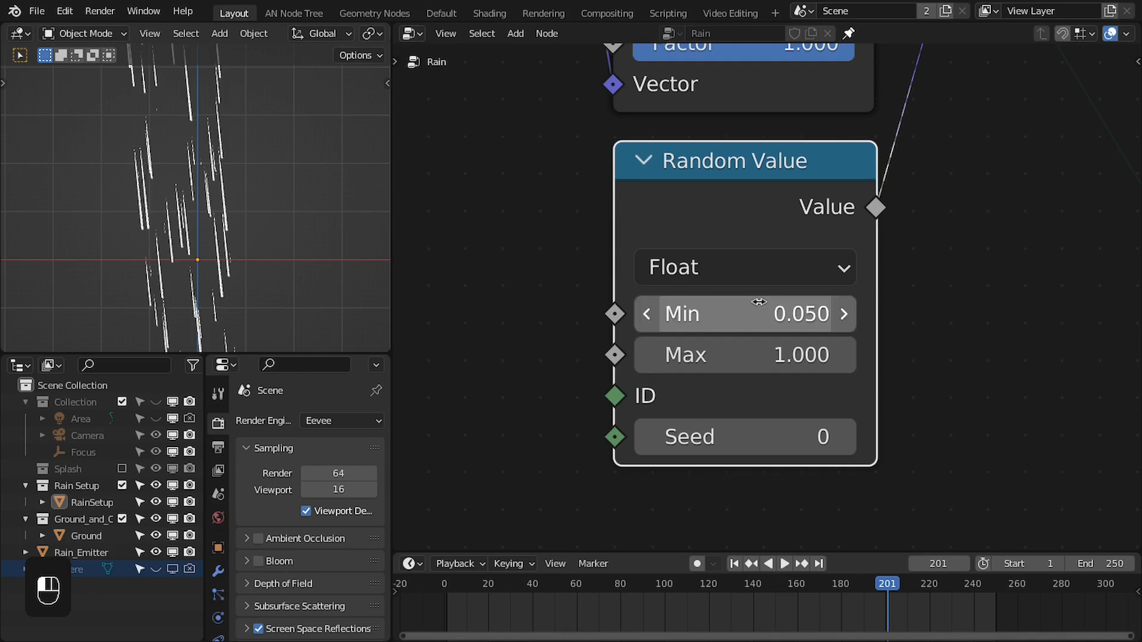
click(769, 350)
text(0.25)
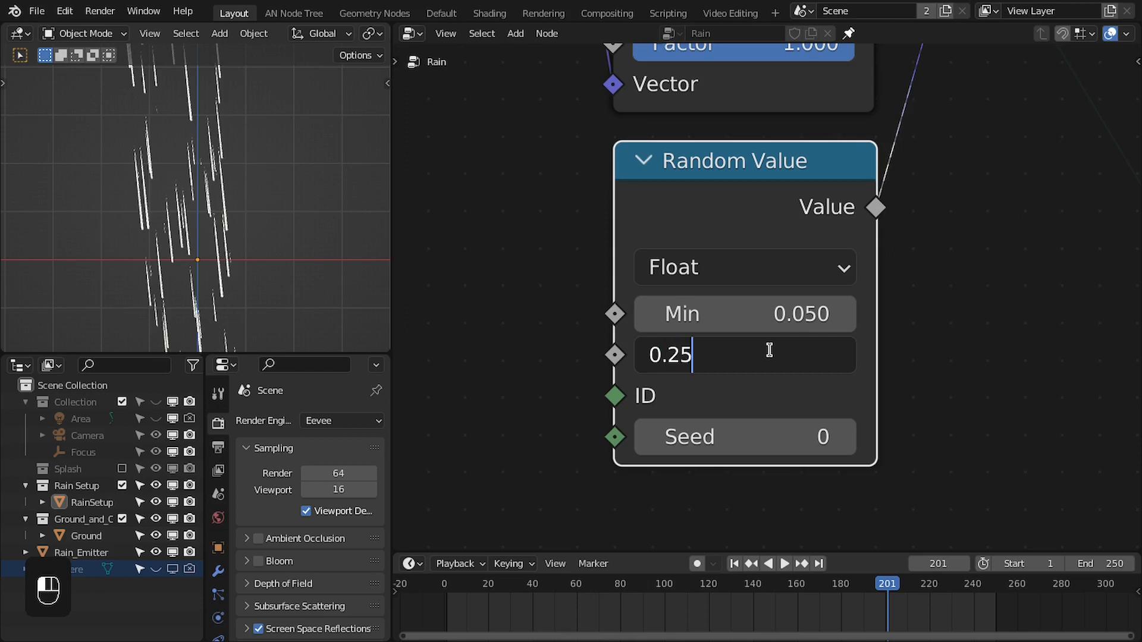
key(Return)
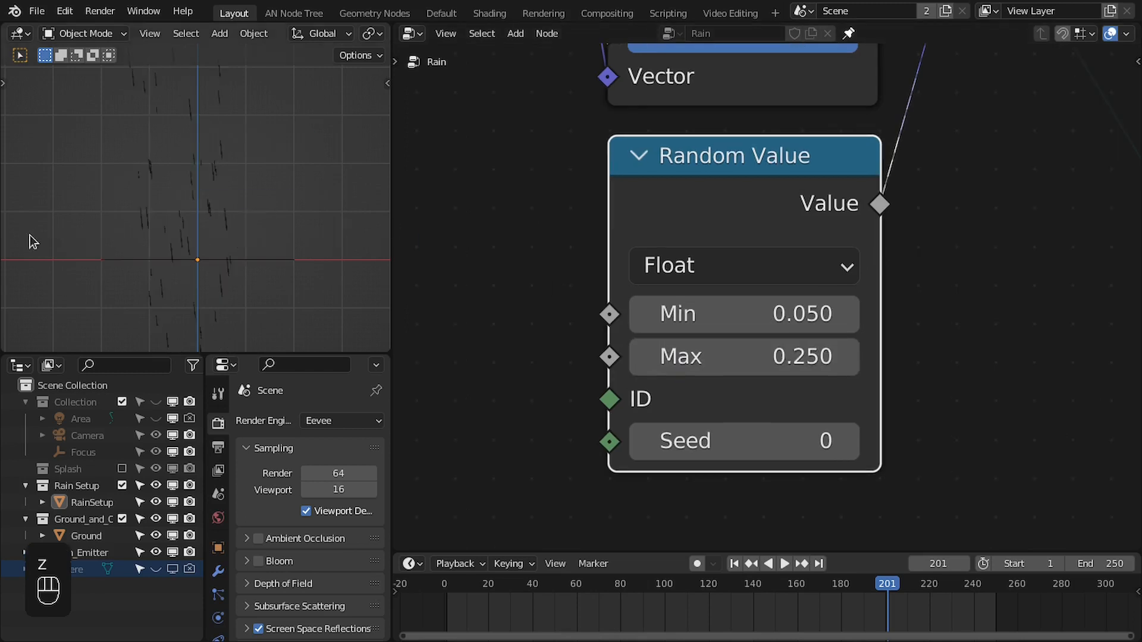
Play the rain animation in an enlarged wireframe viewport and save the file
key(ctrl+space)
key(space)
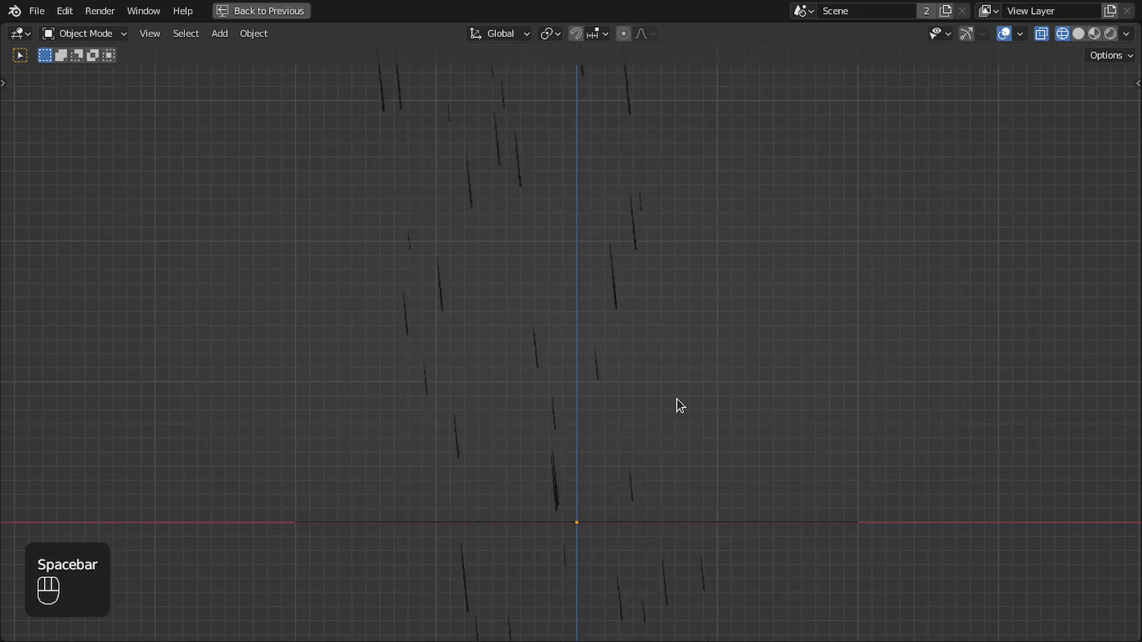
key(space)
key(ctrl+s)
key(ctrl+space)
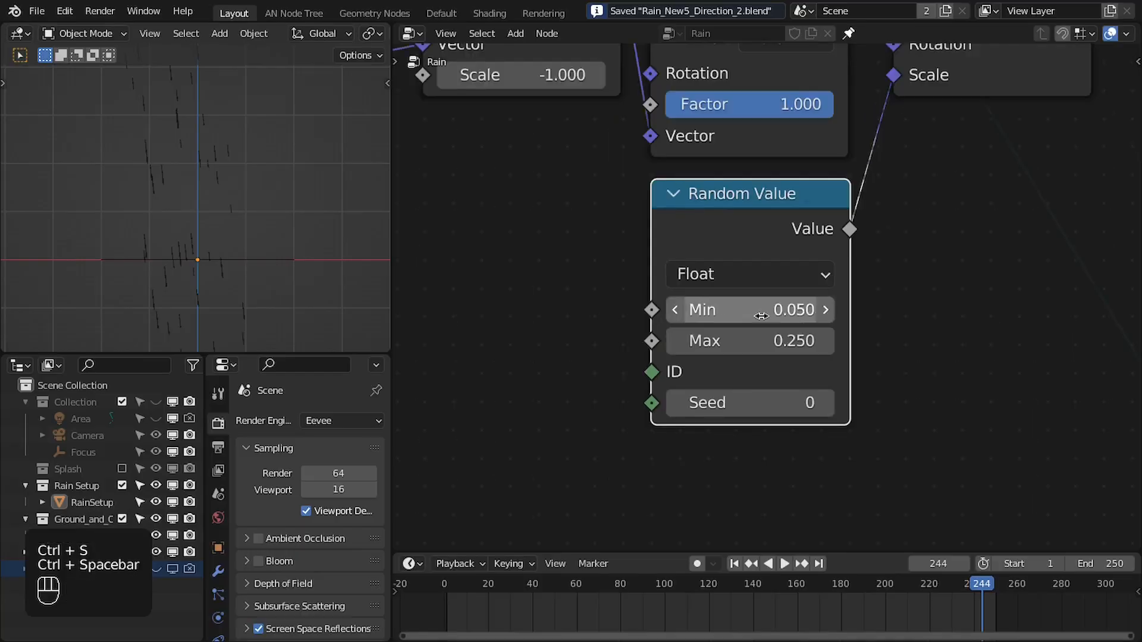
Move the Group Output node well away from Instance on Points to free space between them
scroll(780, 361, down, 4)
drag(998, 191, 1132, 191)
scroll(880, 268, down, 4)
middle_drag(873, 261, 809, 222)
middle_drag(910, 270, 907, 256)
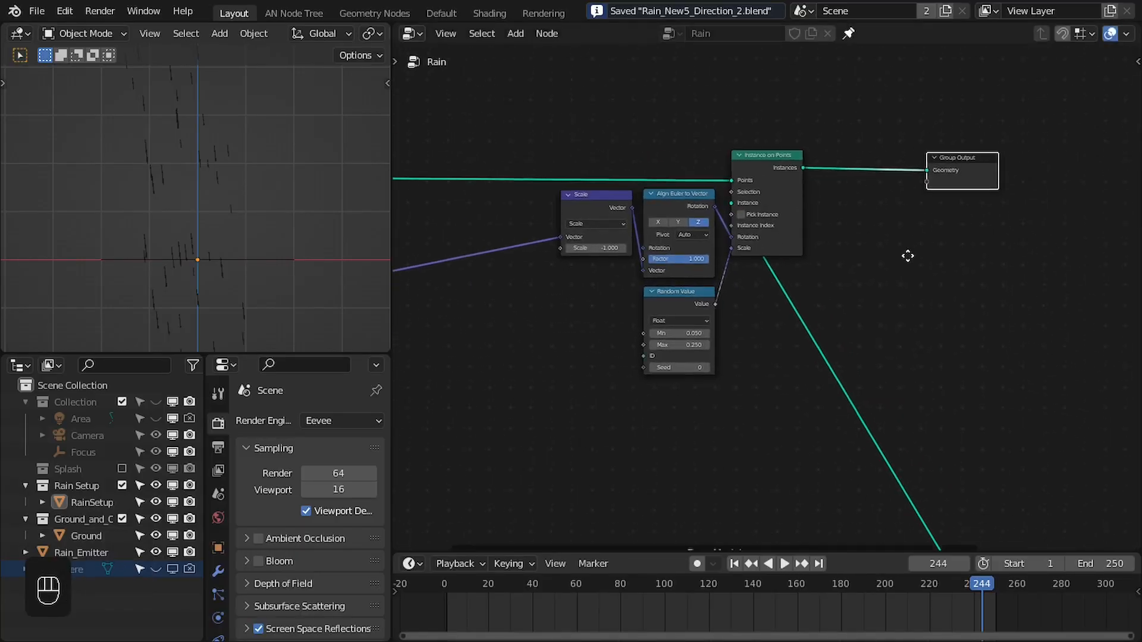
scroll(861, 316, up, 2)
drag(1007, 218, 1114, 216)
Move the Scale, Align Euler to Vector, Random Value and Instance on Points nodes together toward Group Output
middle_drag(778, 291, 904, 280)
scroll(923, 236, down, 4)
scroll(791, 254, up, 3)
drag(616, 156, 857, 359)
drag(813, 205, 904, 209)
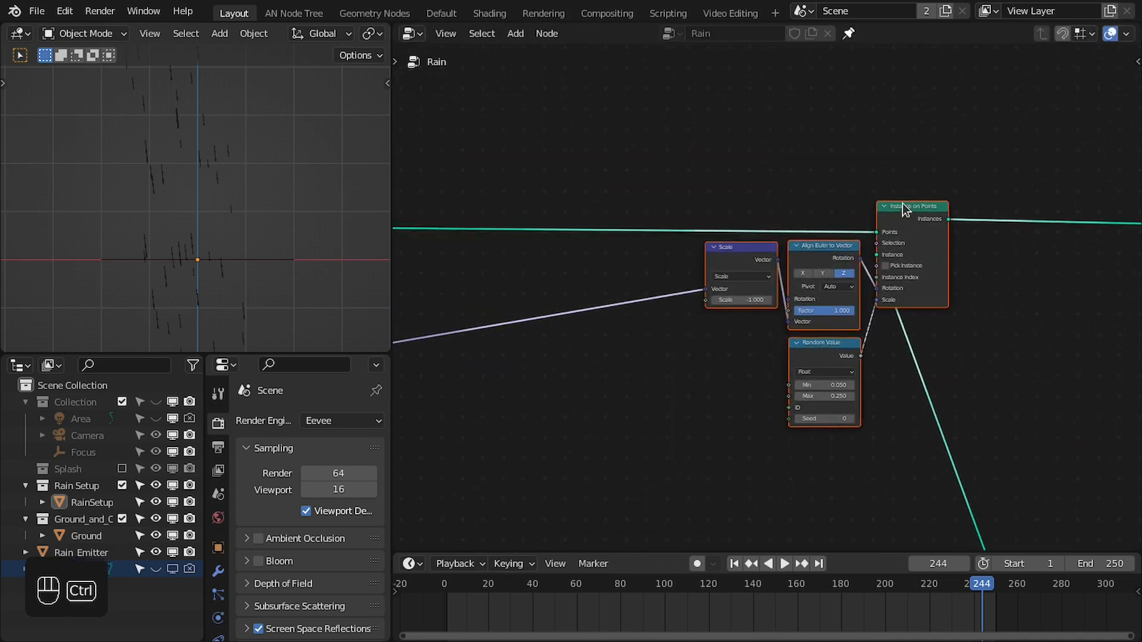
Enclose the four selected instancing nodes in a frame labelled "Drops"
key(ctrl+j)
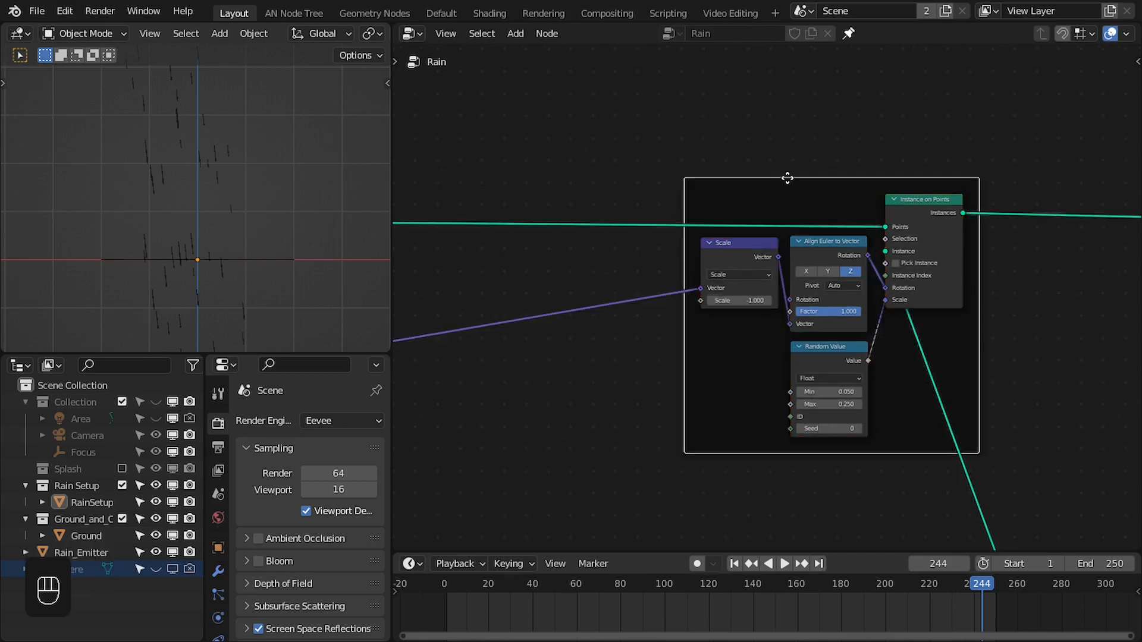
key(F2)
text(Drops)
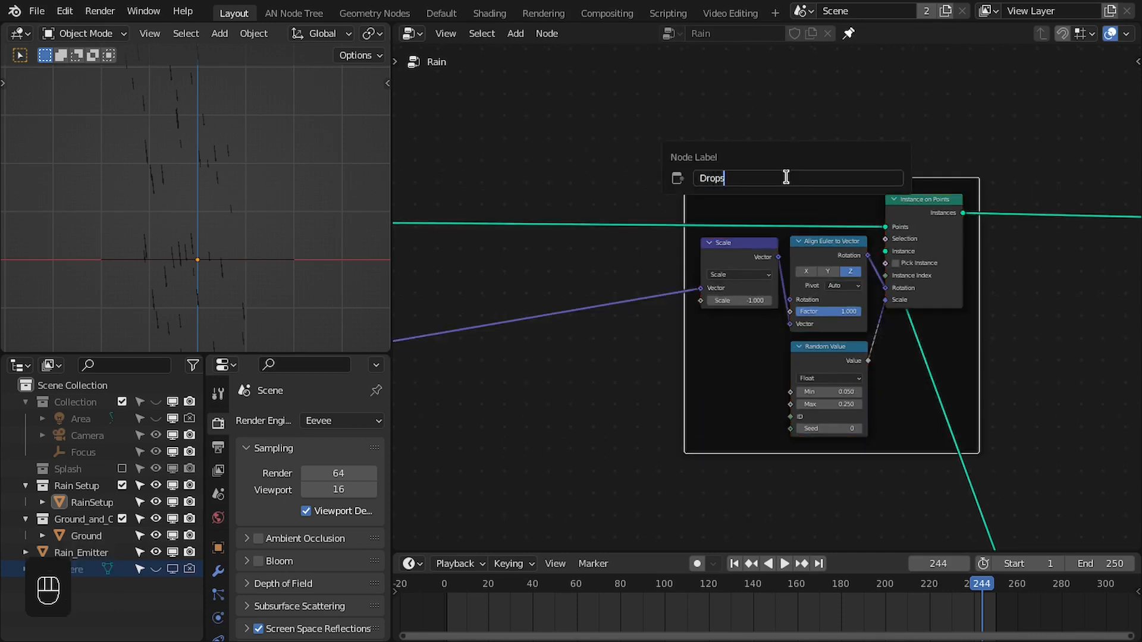
key(Return)
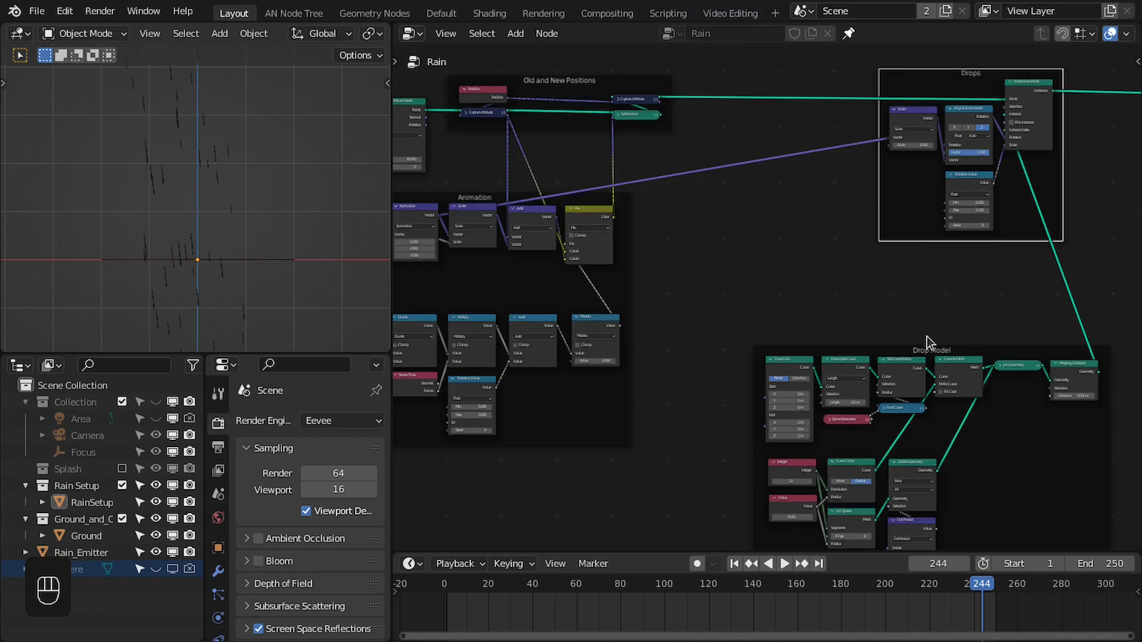
Move the Drop Model frame closer to the Drops frame and save the file
drag(1012, 357, 973, 278)
scroll(862, 167, down, 2)
middle_drag(833, 124, 894, 326)
scroll(616, 250, up, 3)
middle_drag(615, 248, 740, 230)
scroll(628, 227, up, 1)
key(ctrl+s)
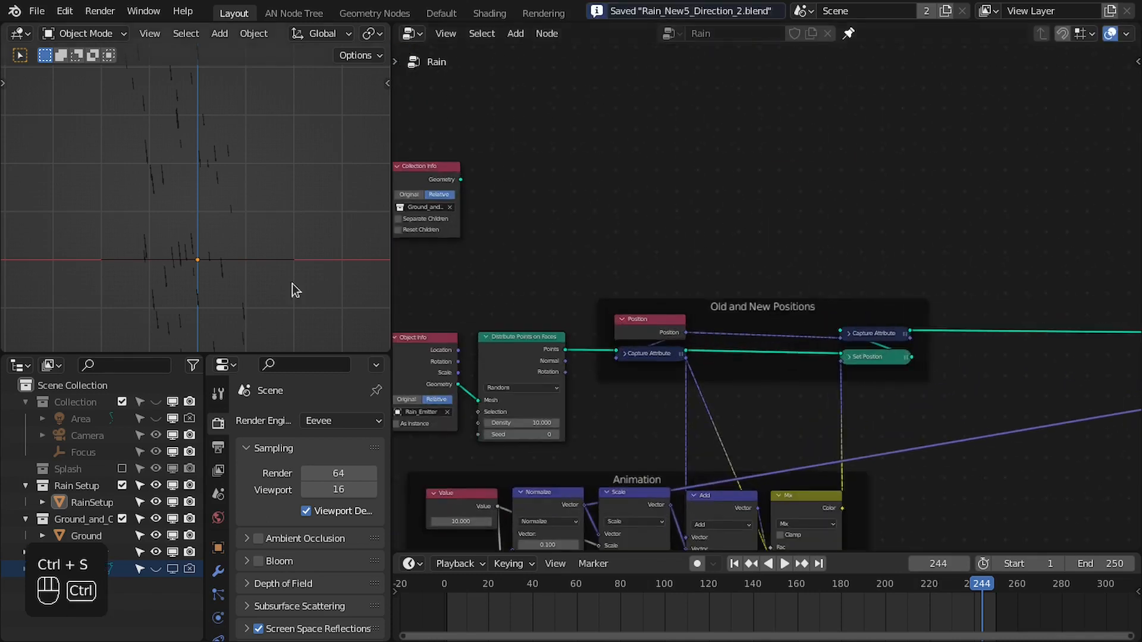
Inspect the raindrops around ground level in an enlarged front view and save the file
key(ctrl+space)
shift+middle_drag(609, 406, 516, 322)
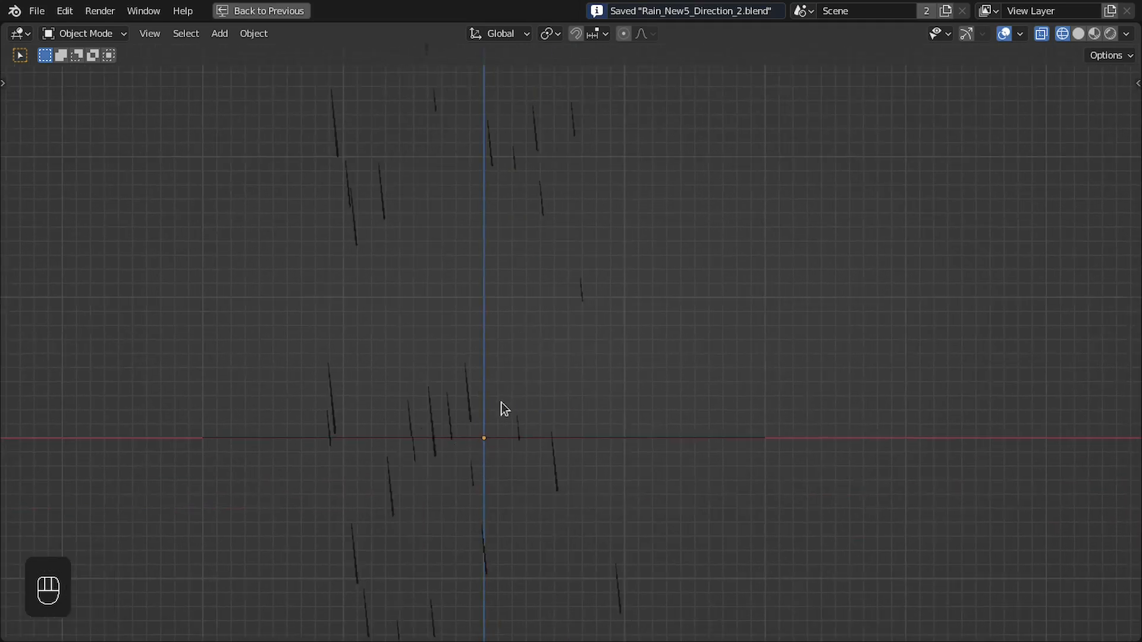
middle_drag(599, 319, 446, 435)
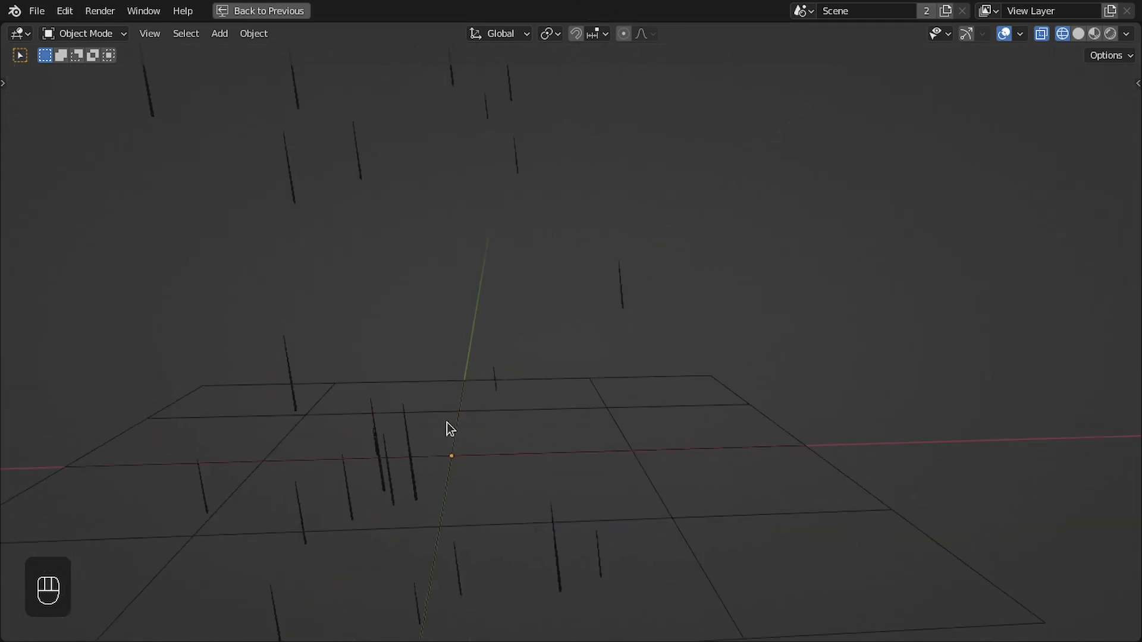
key(KP_1)
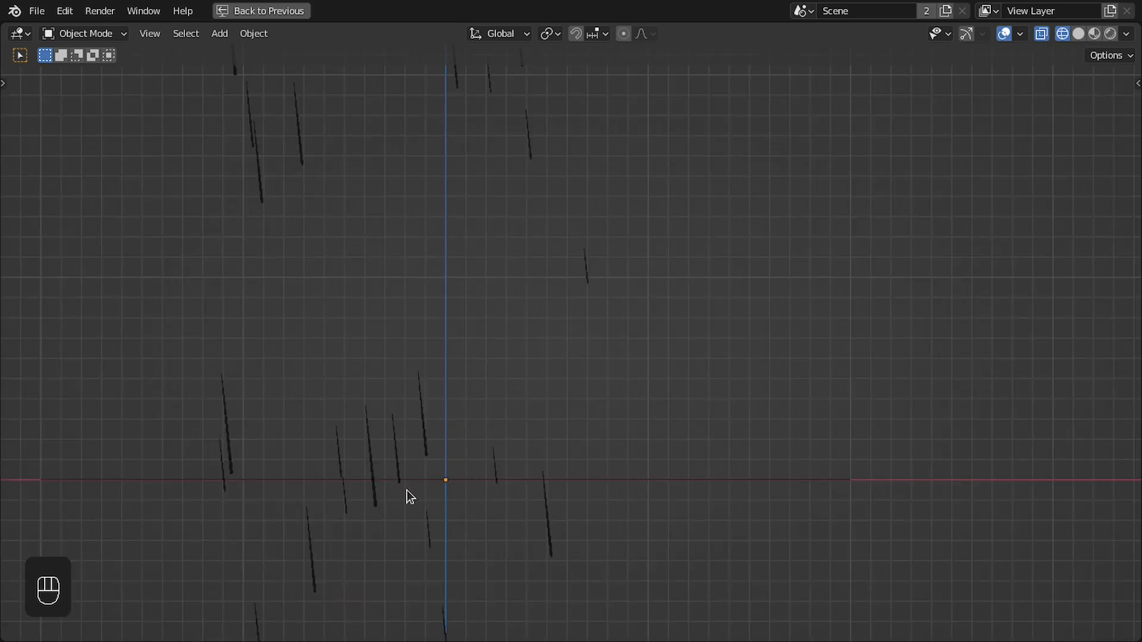
mouse_move(433, 421)
shift+middle_down()
mouse_move(438, 434)
mouse_move(345, 523)
mouse_move(398, 461)
mouse_move(496, 438)
mouse_move(441, 440)
shift+middle_up()
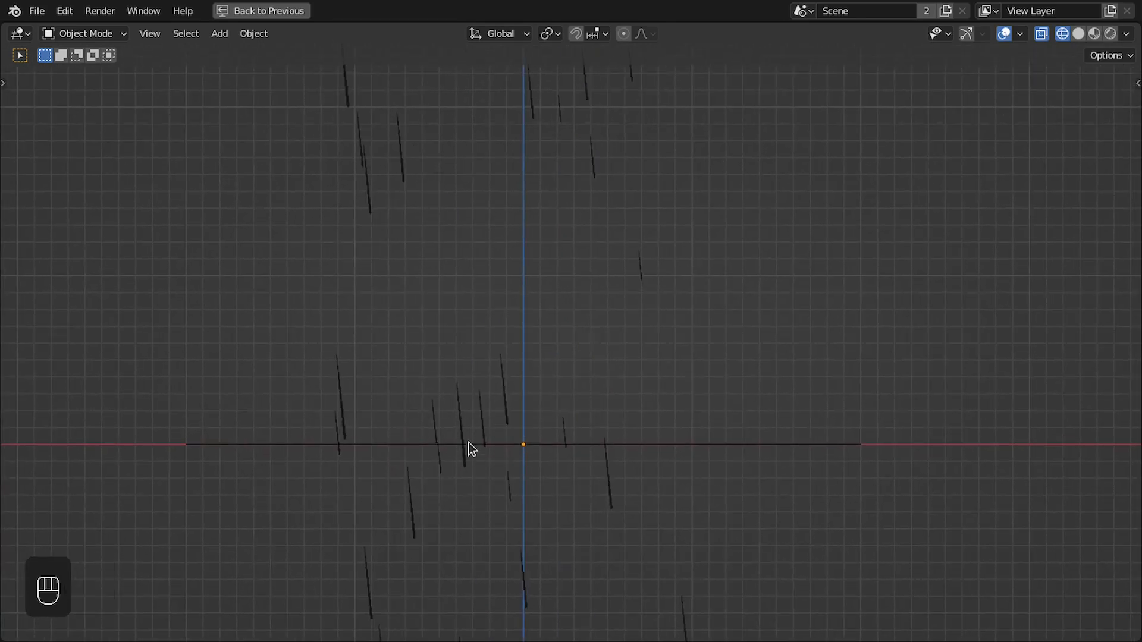
shift+middle_drag(549, 401, 491, 385)
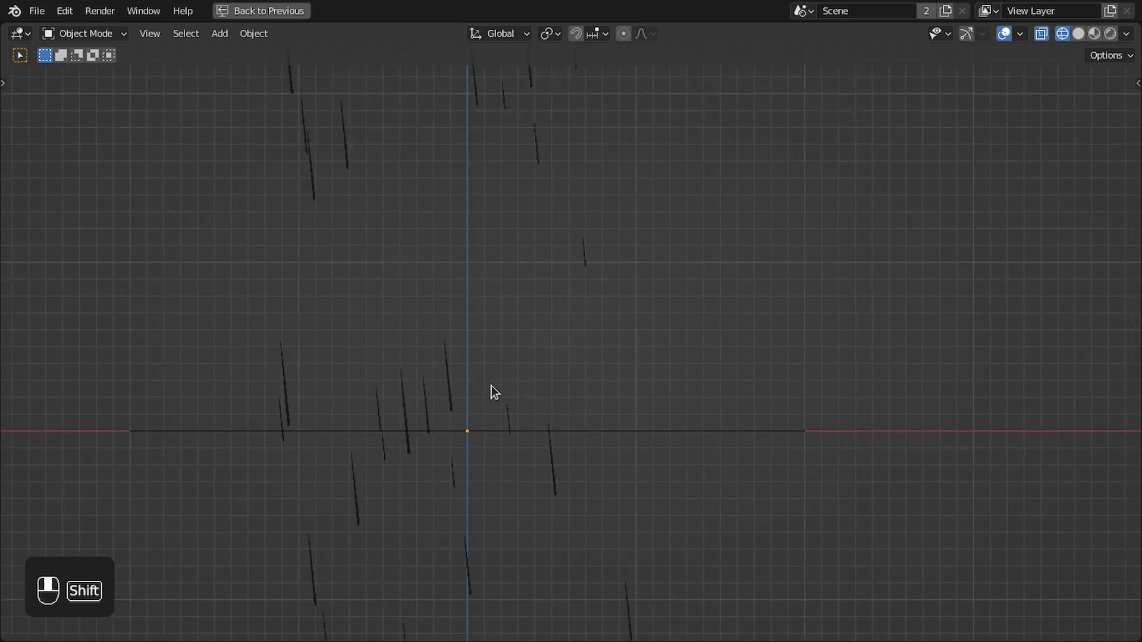
scroll(437, 413, up, 2)
shift+middle_drag(358, 443, 423, 427)
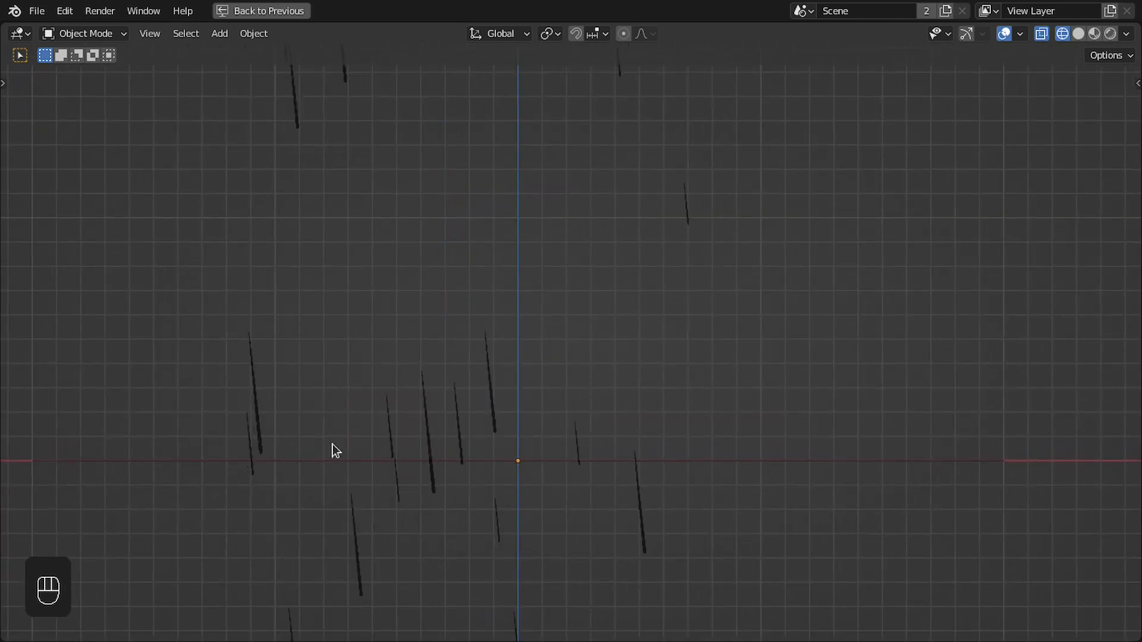
key(ctrl+s)
key(ctrl+space)
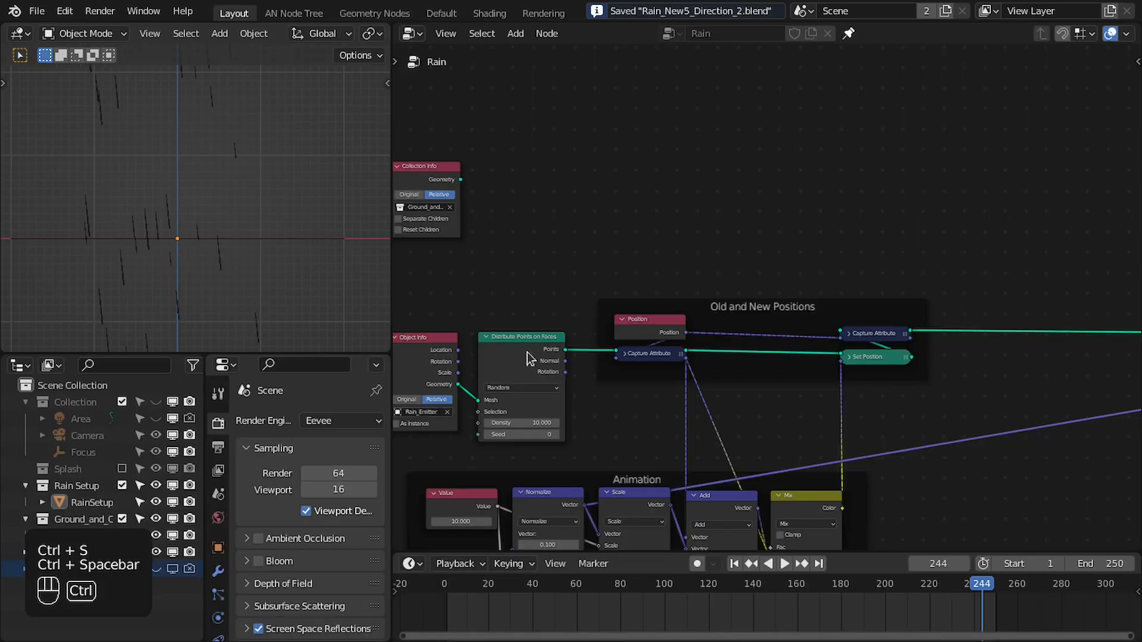
Add a Realize Instances node fed by the Geometry output of the ground collection's Collection Info node
scroll(523, 288, up, 3)
middle_drag(621, 253, 761, 321)
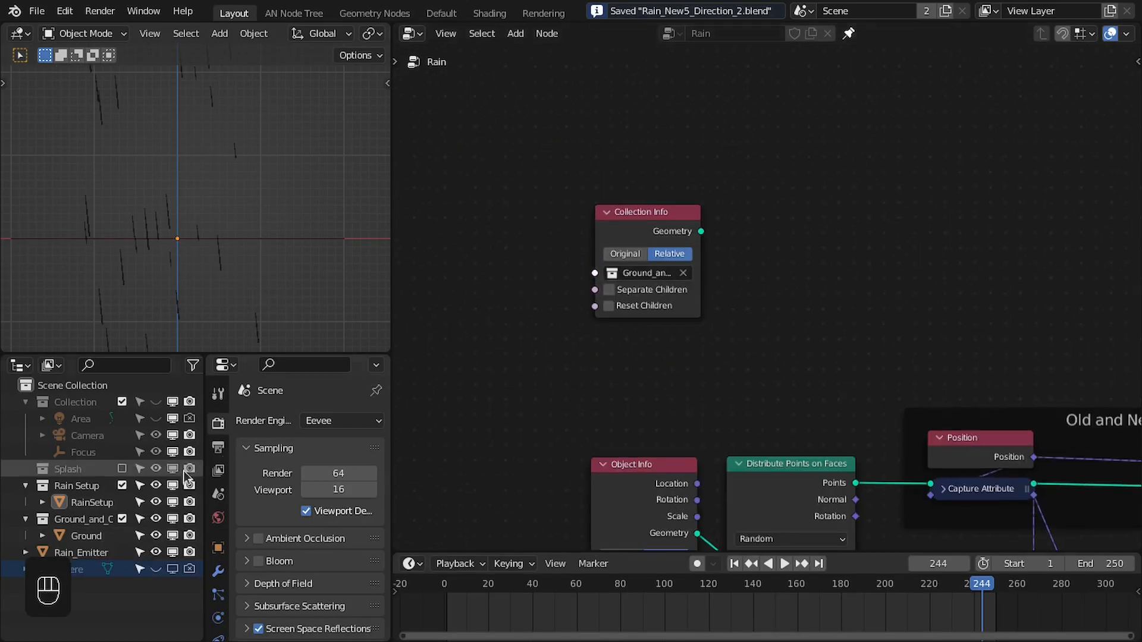
scroll(645, 287, up, 1)
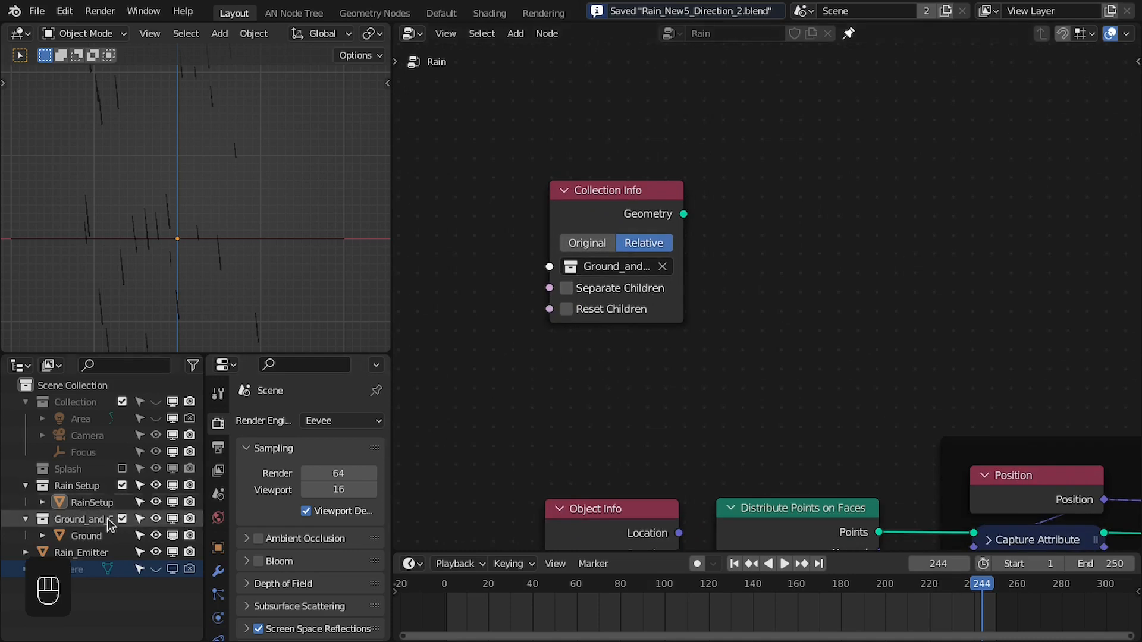
scroll(695, 230, up, 2)
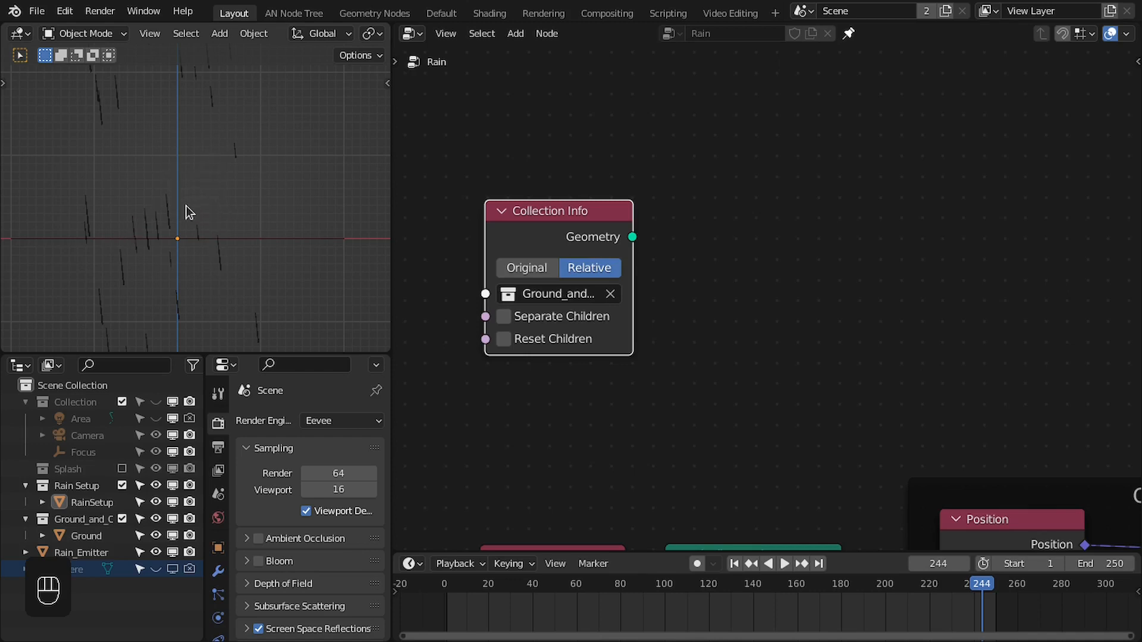
middle_drag(583, 232, 468, 252)
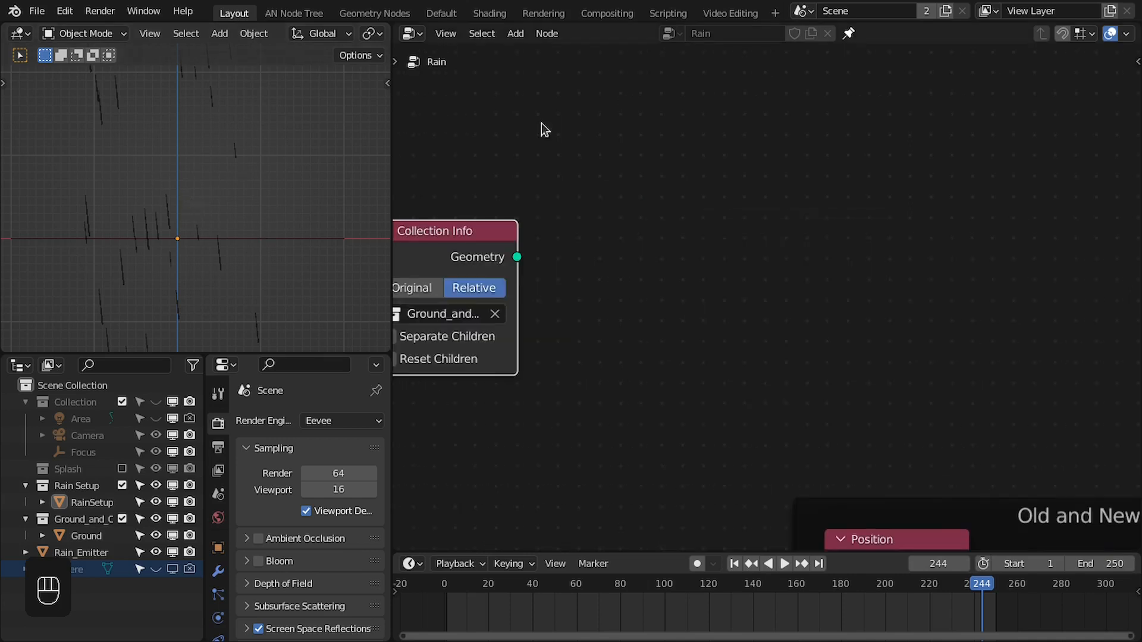
middle_drag(545, 130, 651, 133)
drag(622, 261, 741, 199)
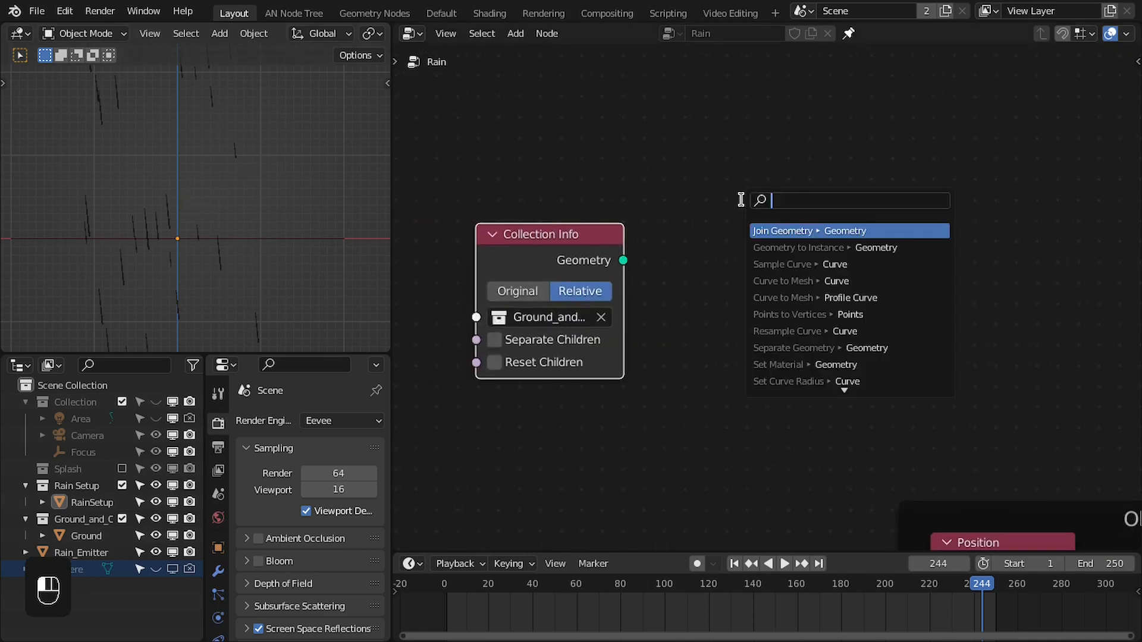
text(real)
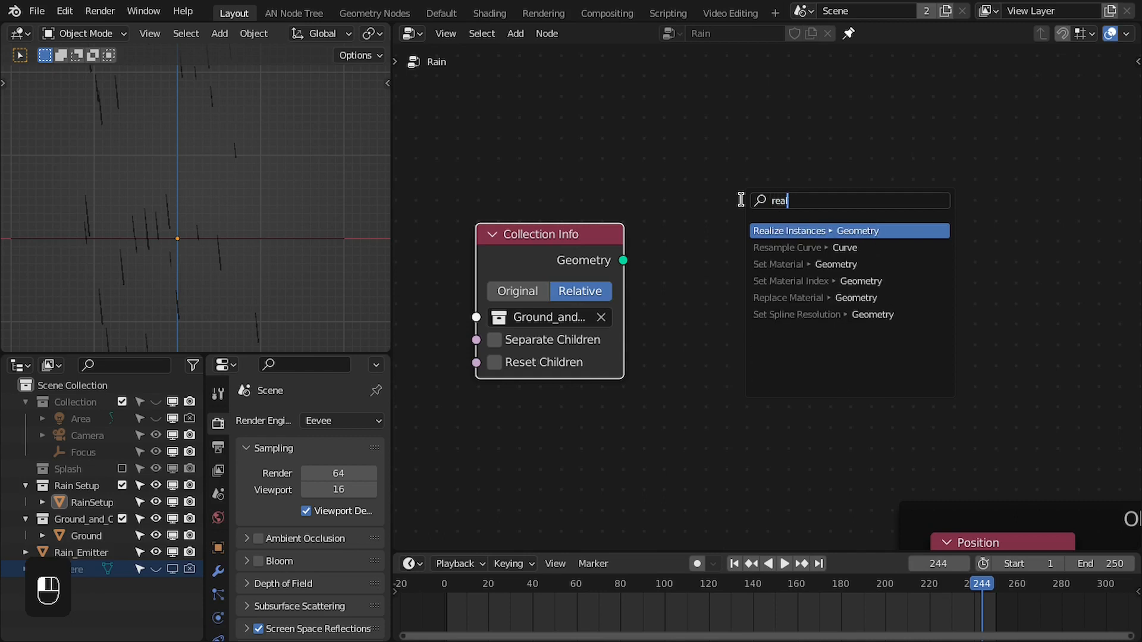
key(Return)
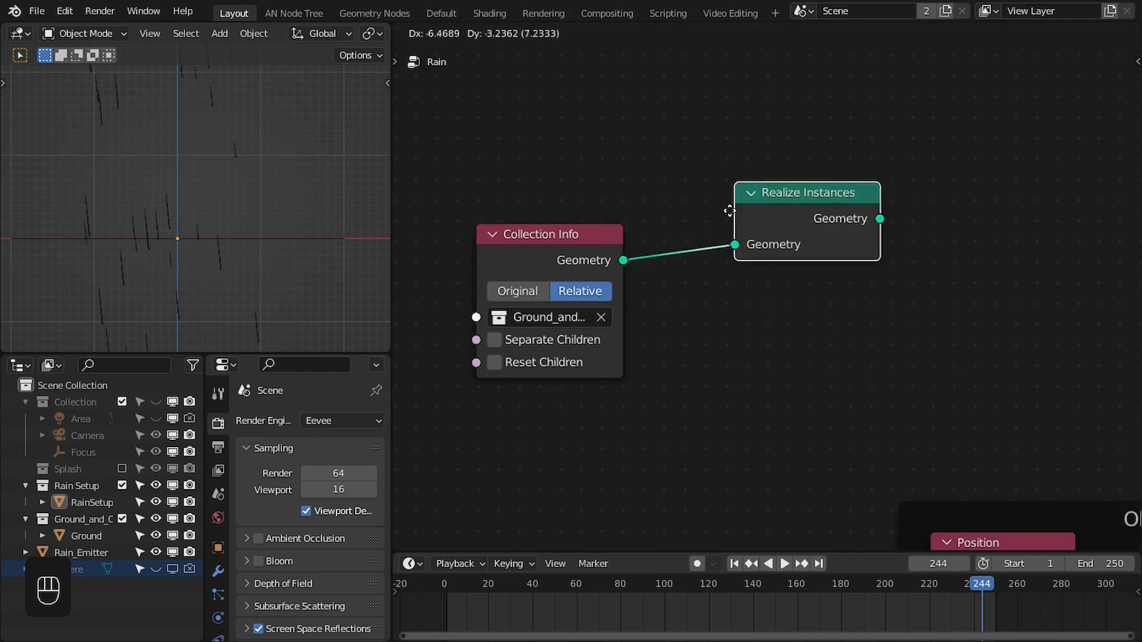
click(704, 247)
Position the Realize Instances node level with Collection Info and close beside it
middle_drag(645, 254, 528, 273)
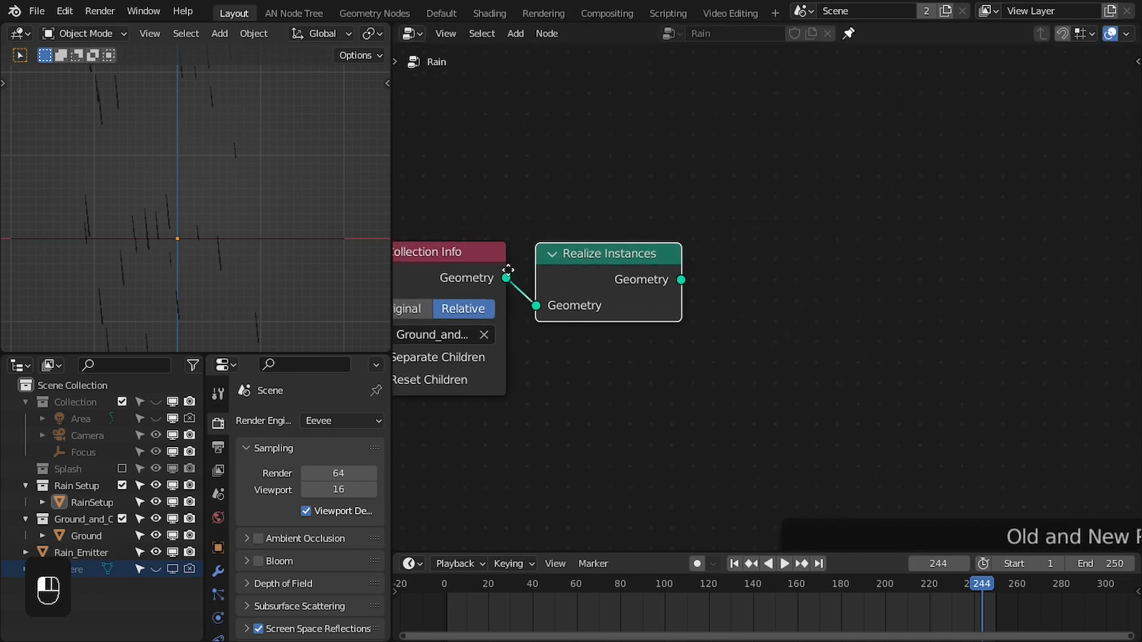
key(g)
click(511, 267)
drag(611, 256, 605, 263)
click(599, 269)
right_drag(474, 234, 591, 275)
key(g)
click(600, 230)
Add a Raycast node after Realize Instances, using the realized geometry as its Target Geometry
scroll(716, 252, down, 1)
middle_drag(719, 255, 537, 235)
drag(532, 231, 769, 192)
text(ray)
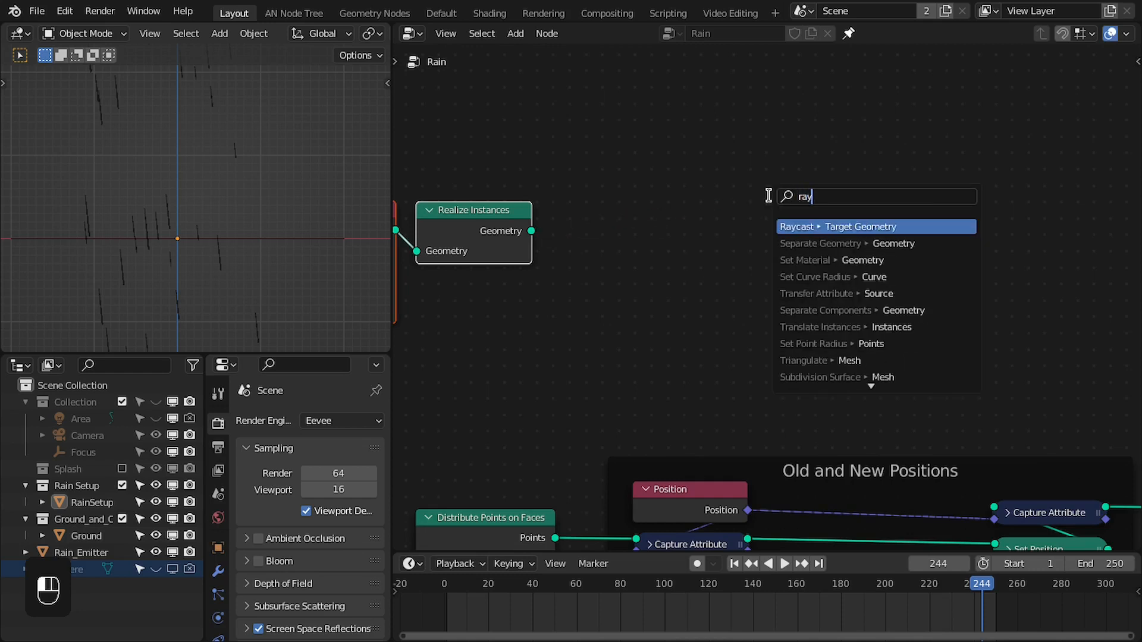
key(Return)
click(691, 156)
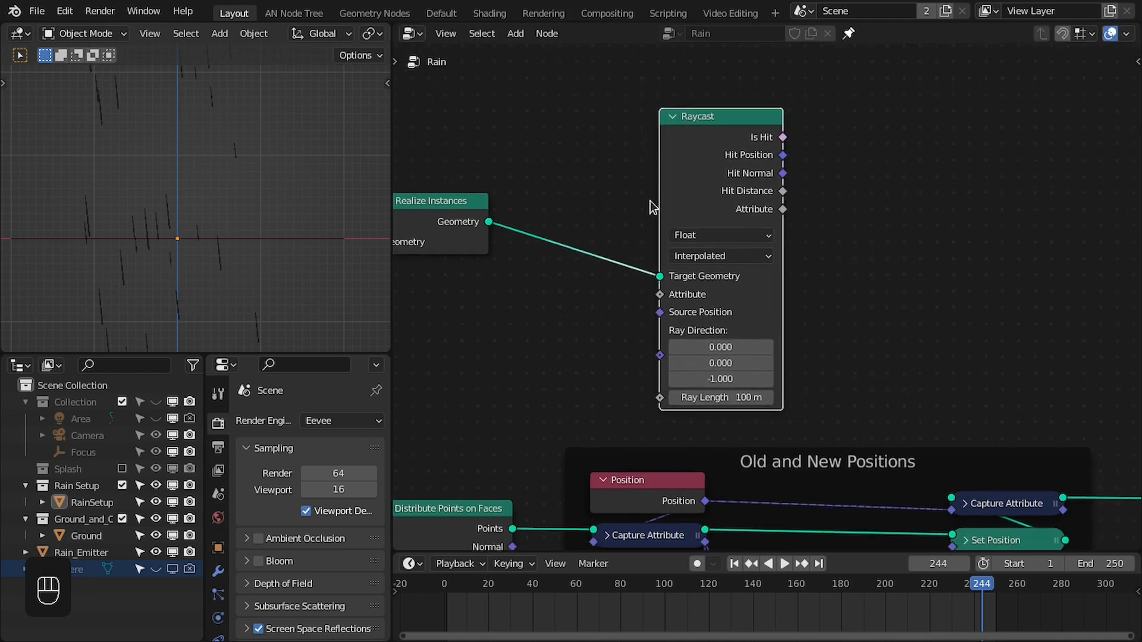
drag(727, 192, 652, 192)
middle_drag(621, 179, 802, 184)
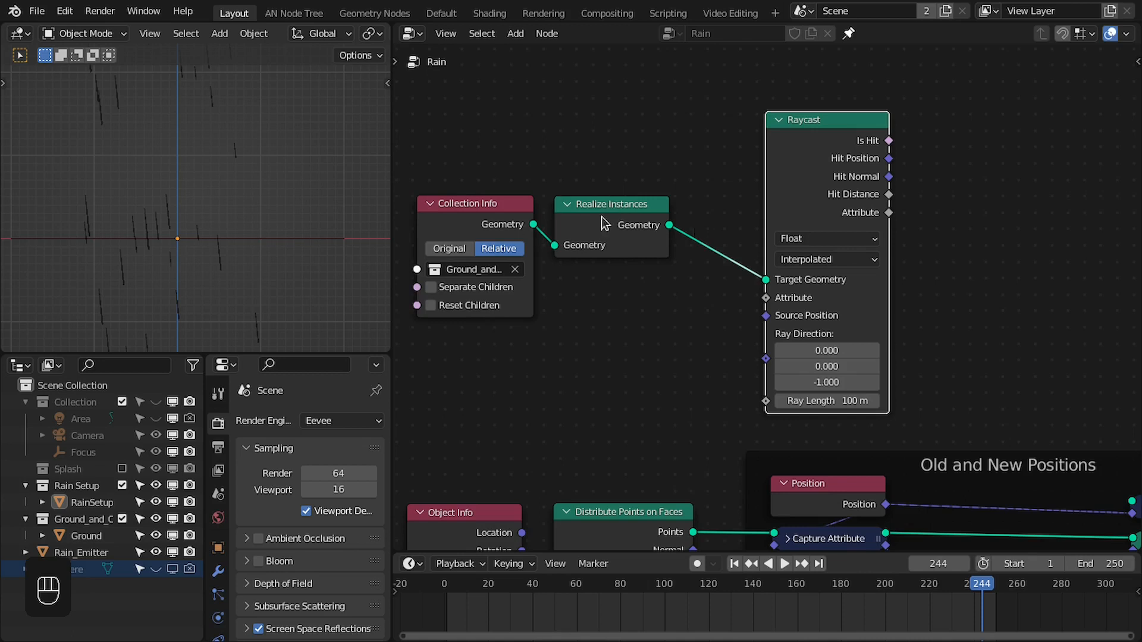
mouse_move(810, 170)
mouse_down()
mouse_move(777, 172)
mouse_move(787, 174)
mouse_up()
middle_drag(821, 205, 742, 200)
drag(726, 173, 741, 172)
Connect the captured position from the first Capture Attribute node to the Raycast Source Position
middle_drag(867, 309, 827, 187)
scroll(755, 299, down, 1)
scroll(663, 195, up, 1)
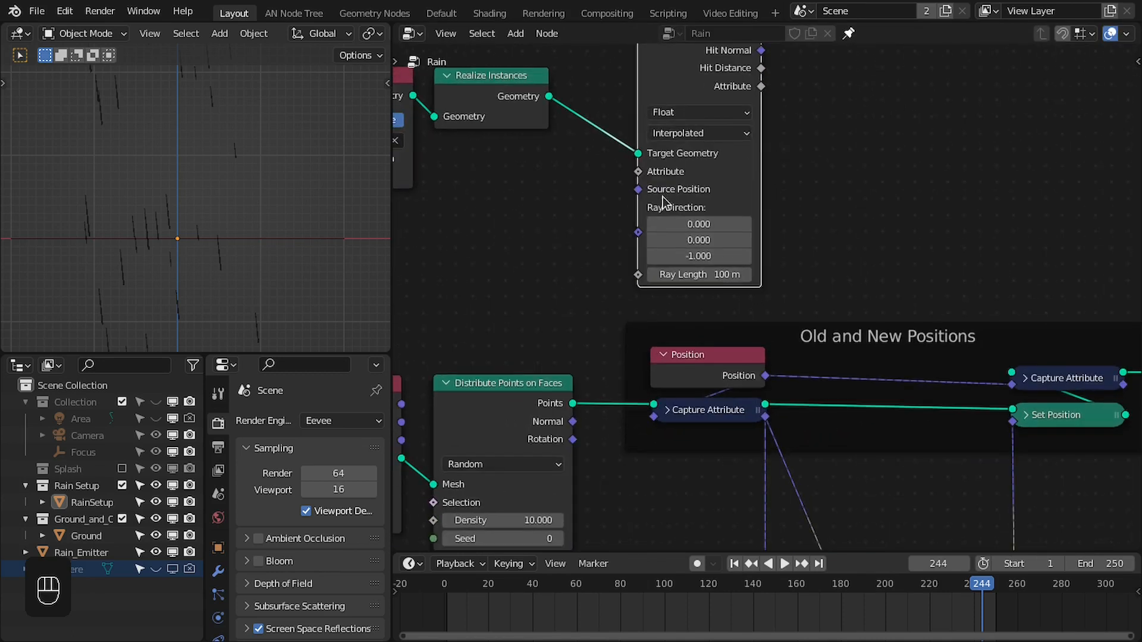
middle_drag(664, 203, 652, 297)
drag(754, 512, 629, 291)
scroll(238, 234, down, 2)
shift+middle_drag(237, 234, 178, 135)
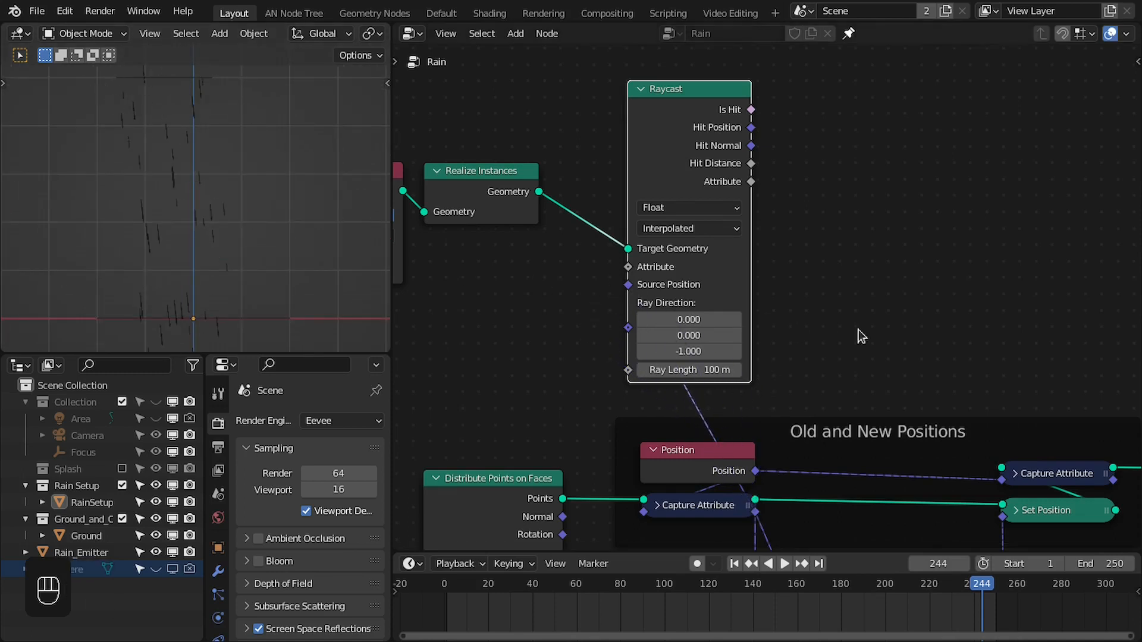
Connect the Normalize node's Vector output in the Animation frame to the Raycast Ray Direction
shift+scroll(543, 221, down, 3)
scroll(543, 221, down, 3)
drag(619, 485, 643, 185)
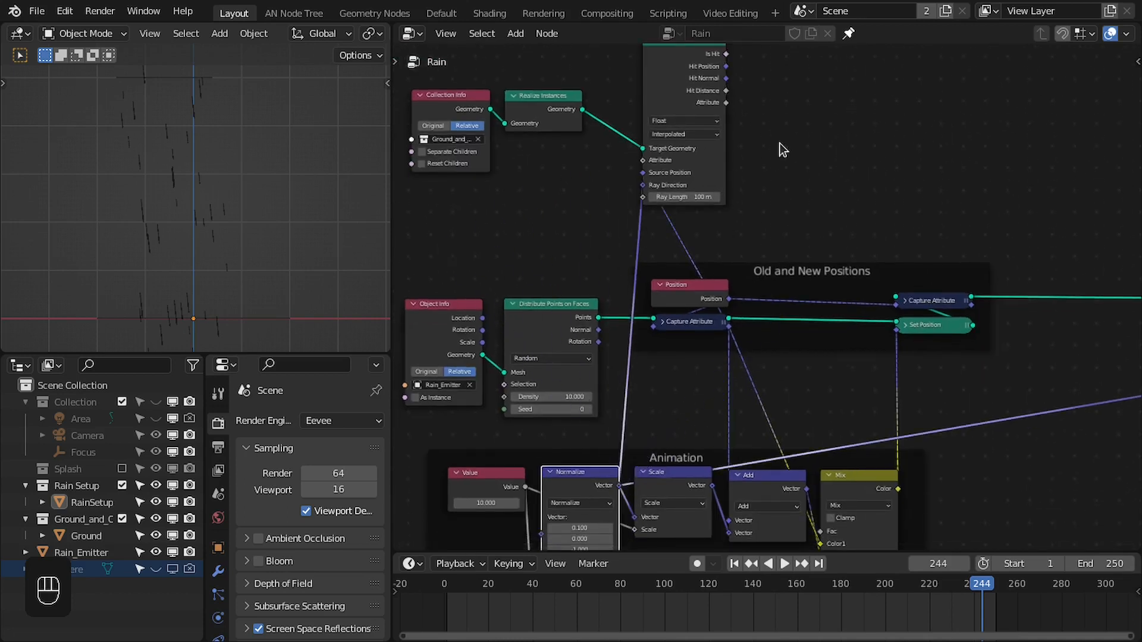
middle_drag(779, 143, 702, 325)
scroll(703, 325, up, 4)
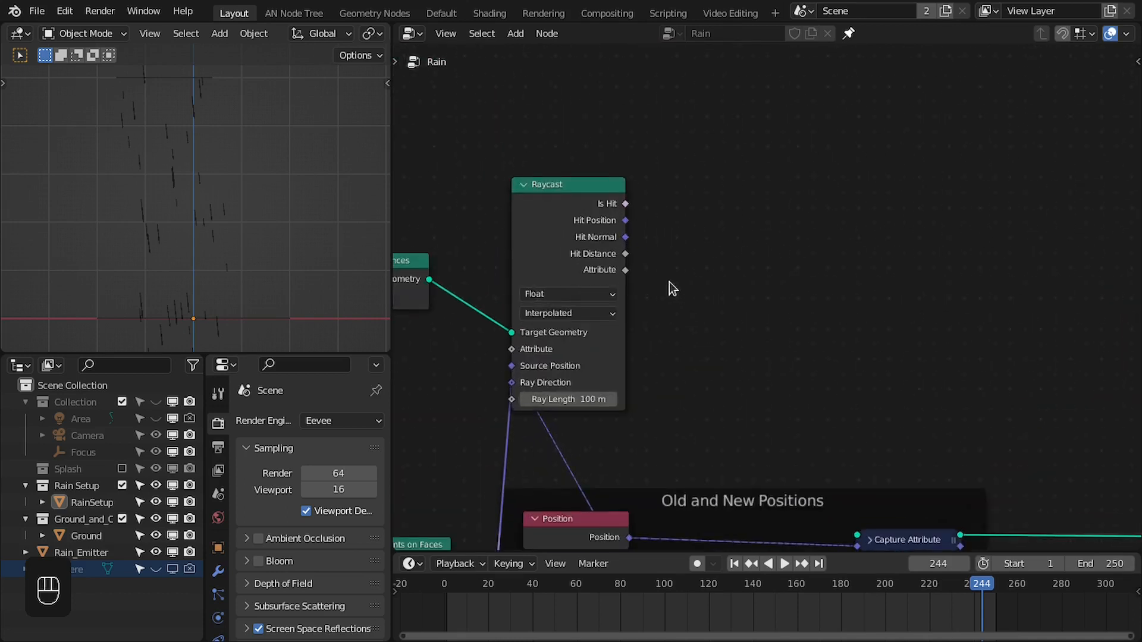
Examine the Raycast node's hit outputs up close
drag(576, 225, 576, 247)
drag(576, 248, 578, 237)
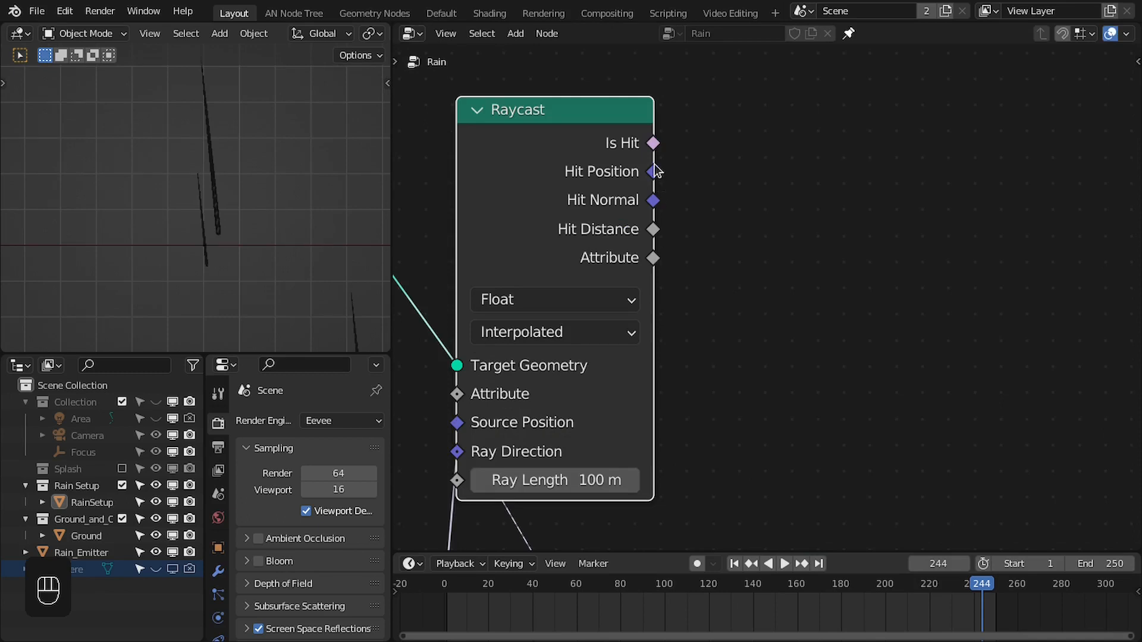
drag(653, 143, 851, 142)
scroll(629, 263, down, 2)
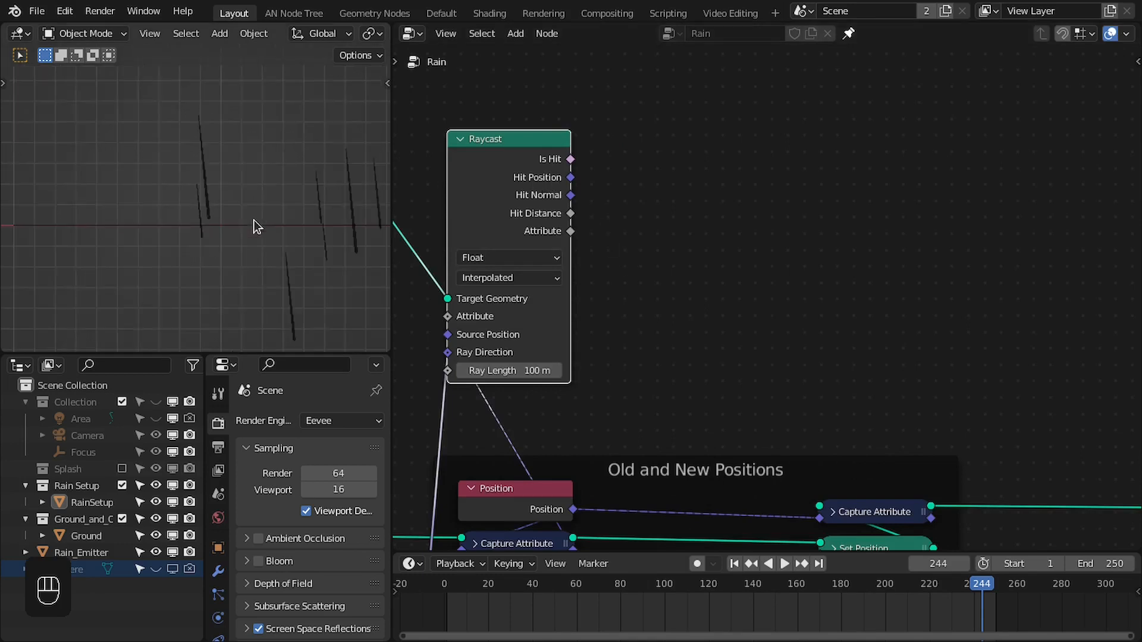
middle_drag(600, 201, 646, 240)
middle_drag(646, 240, 620, 193)
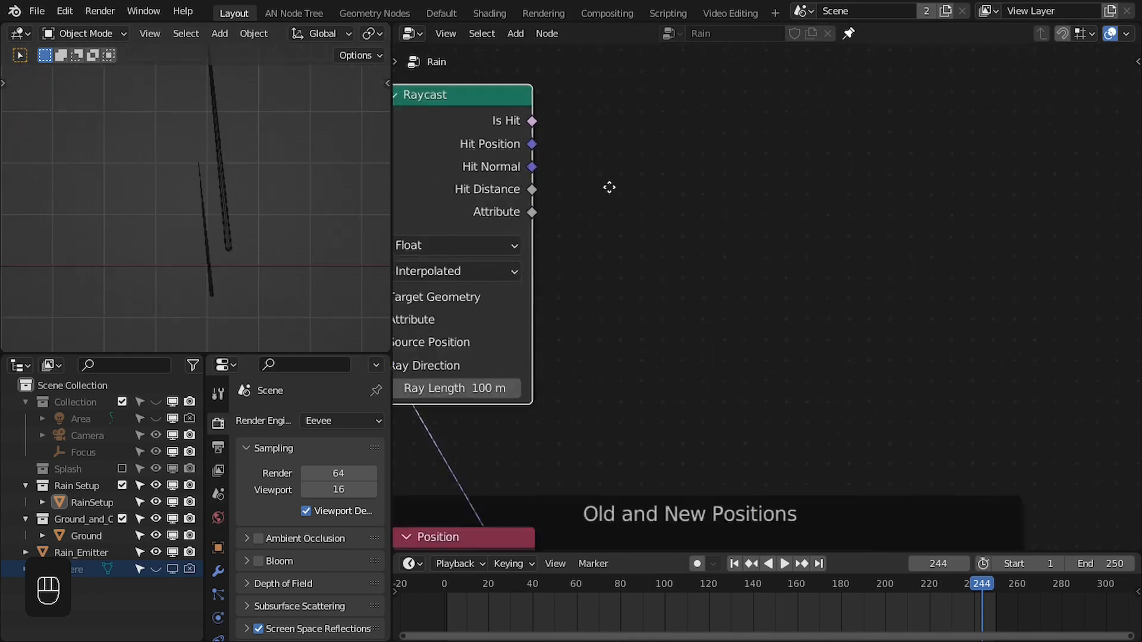
scroll(619, 194, down, 3)
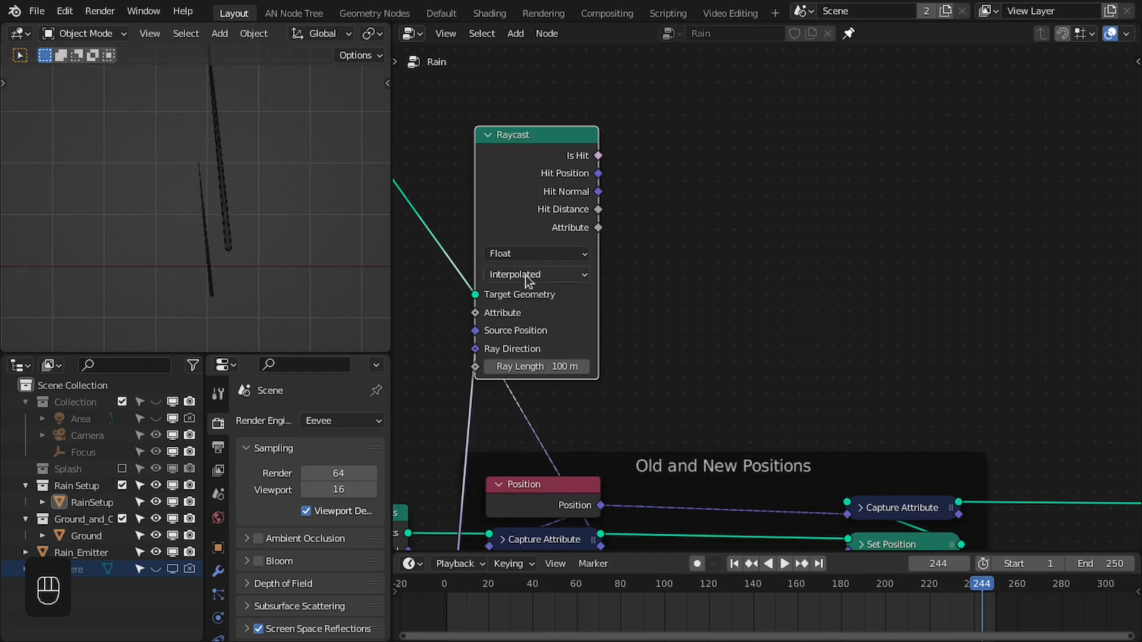
Inspect the drops from the emitter plane down past the ground in an enlarged viewport
key(ctrl+space)
scroll(482, 323, down, 8)
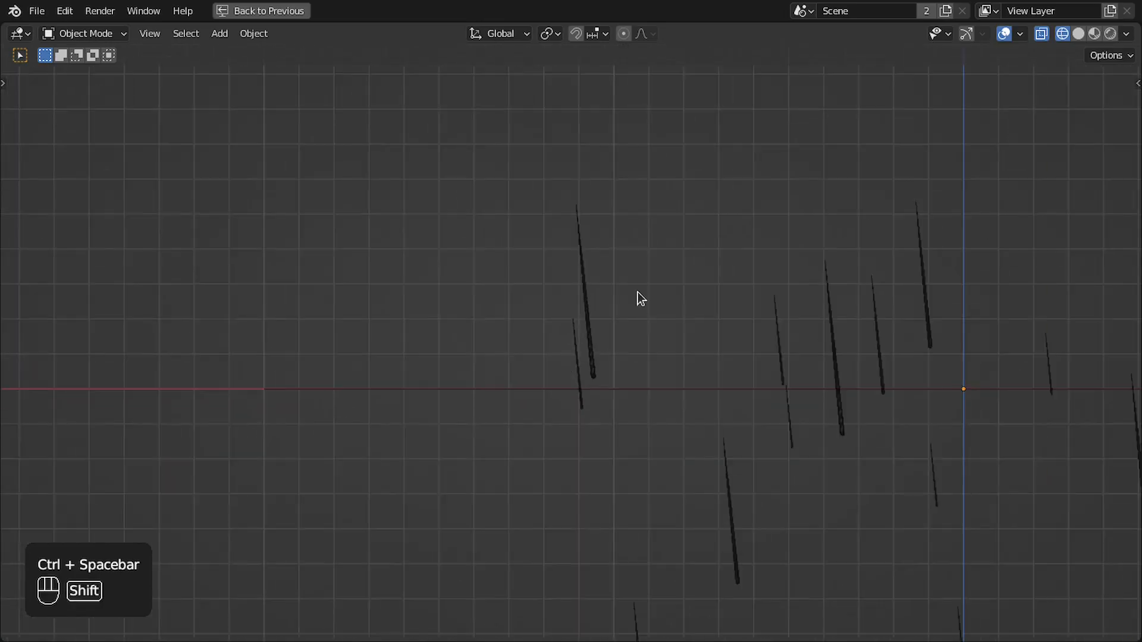
shift+middle_drag(642, 298, 531, 406)
scroll(499, 366, down, 7)
shift+middle_drag(530, 270, 420, 379)
scroll(440, 345, down, 3)
shift+middle_drag(495, 196, 420, 227)
scroll(324, 152, up, 2)
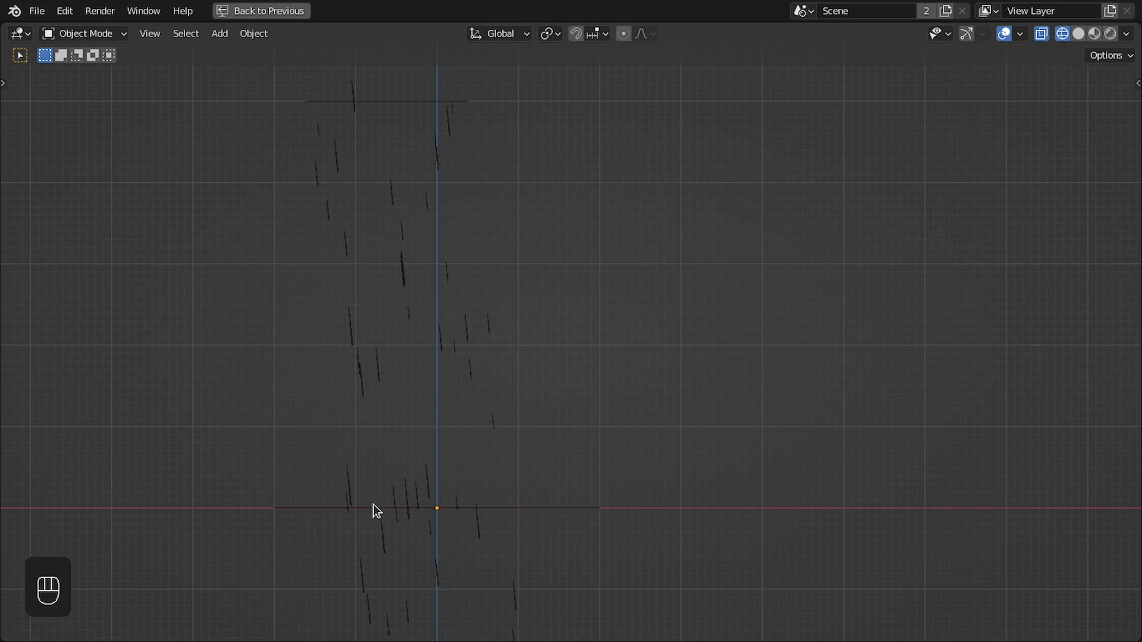
shift+middle_drag(459, 547, 441, 416)
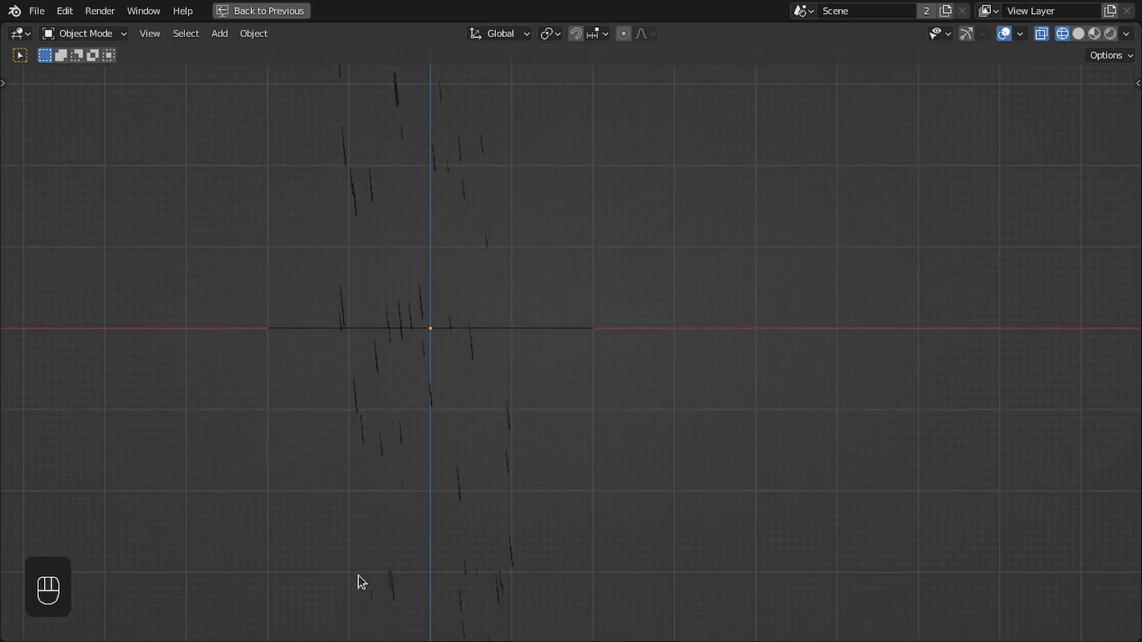
shift+middle_drag(447, 188, 477, 381)
Annotate two horizontal lines with a circled drop point on each above the Raycast node, and a cross below them for the hit point
middle_drag(460, 381, 469, 332)
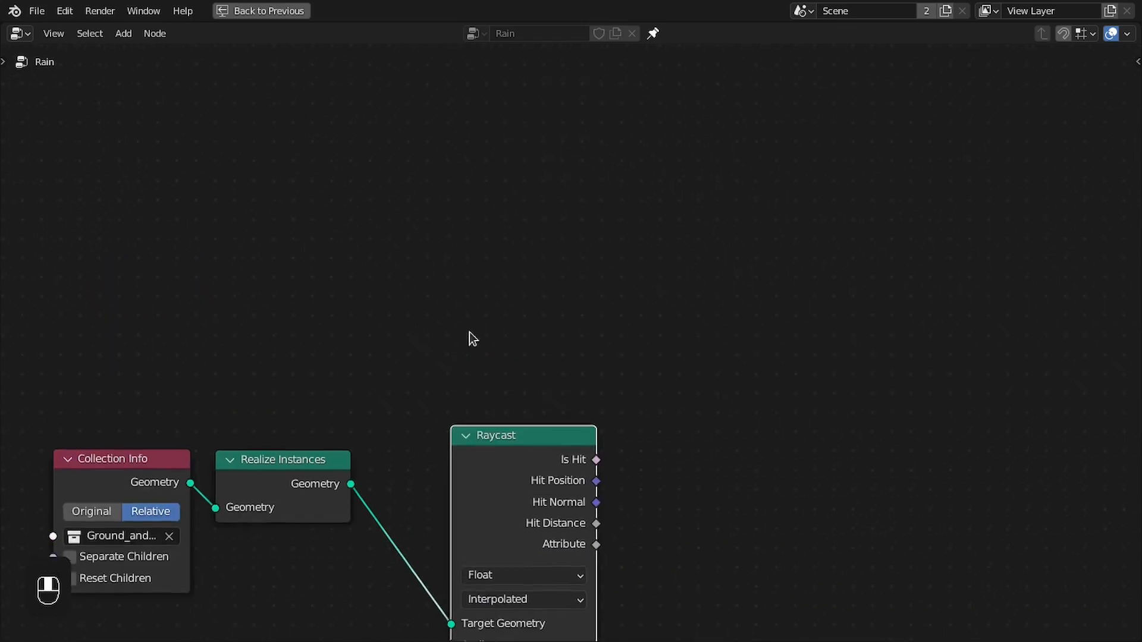
scroll(510, 253, up, 4)
middle_drag(510, 253, 487, 334)
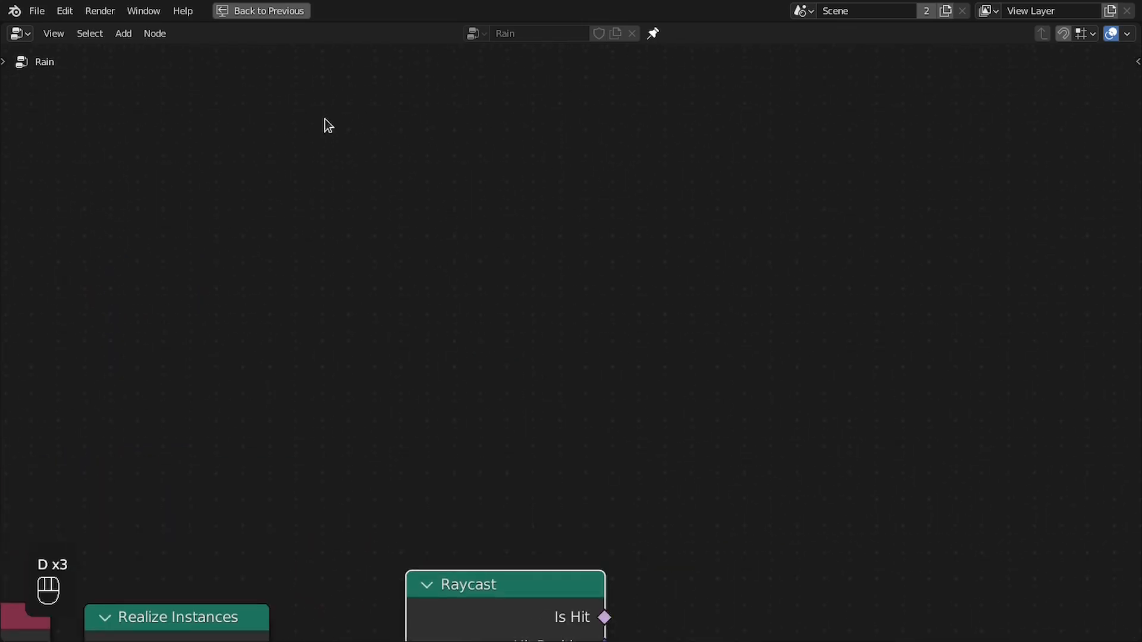
drag(344, 109, 502, 108)
drag(418, 287, 491, 290)
middle_drag(455, 402, 448, 353)
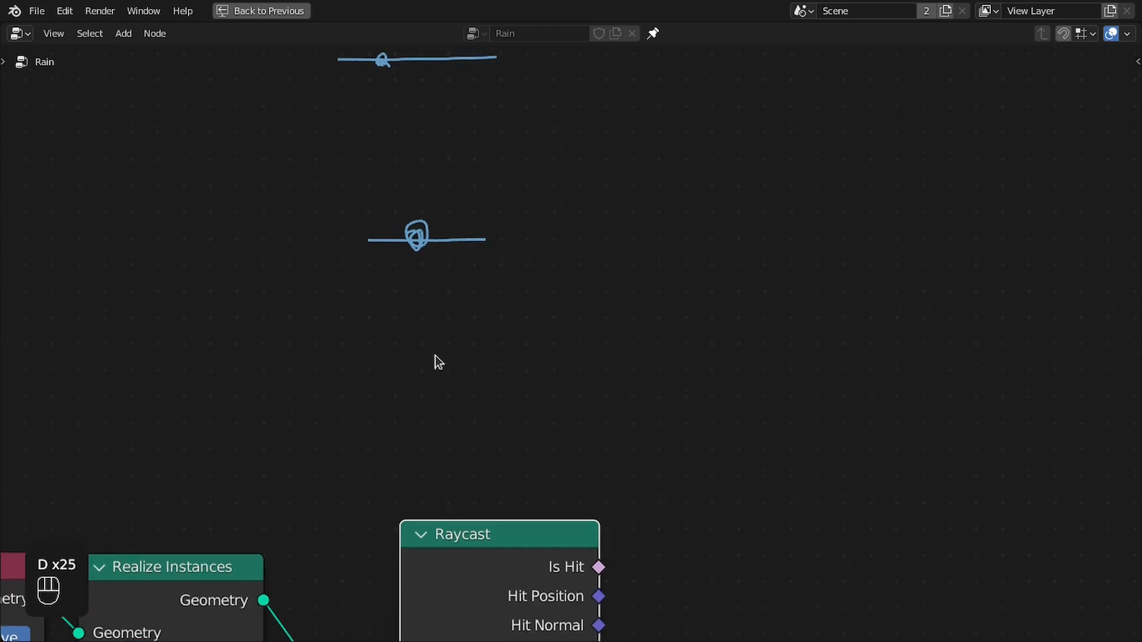
drag(425, 361, 462, 381)
middle_drag(451, 280, 450, 353)
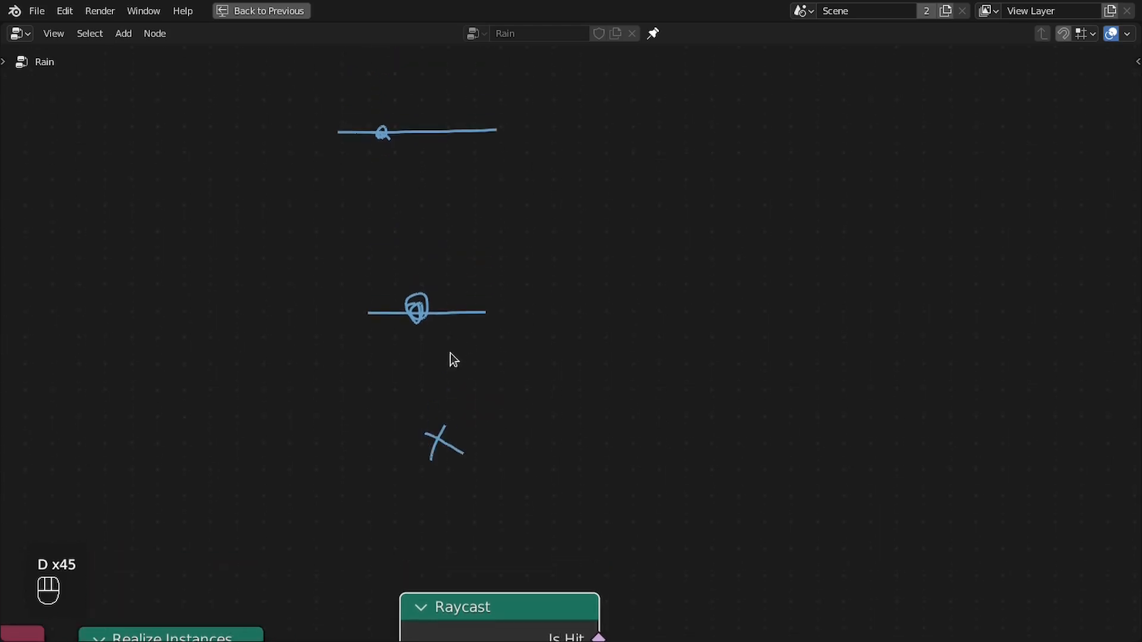
Annotate an arrow pointing up from the lower drop point and another pointing down toward the hit cross
scroll(440, 345, up, 2)
middle_drag(433, 265, 427, 349)
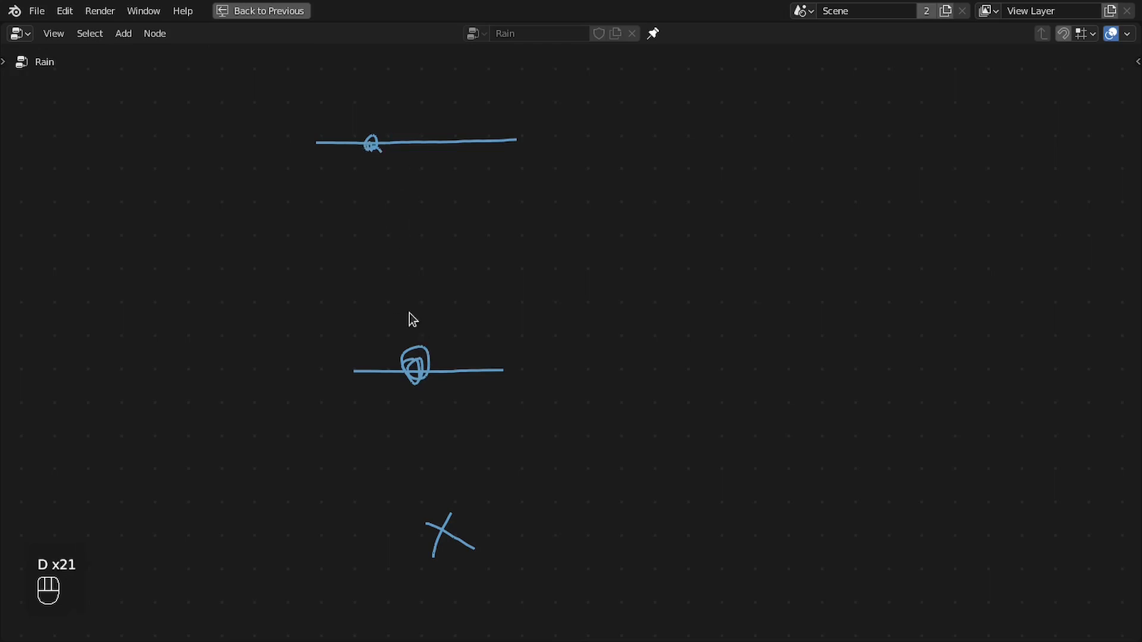
mouse_move(427, 351)
mouse_down()
mouse_move(415, 259)
mouse_move(409, 276)
mouse_move(428, 299)
mouse_up()
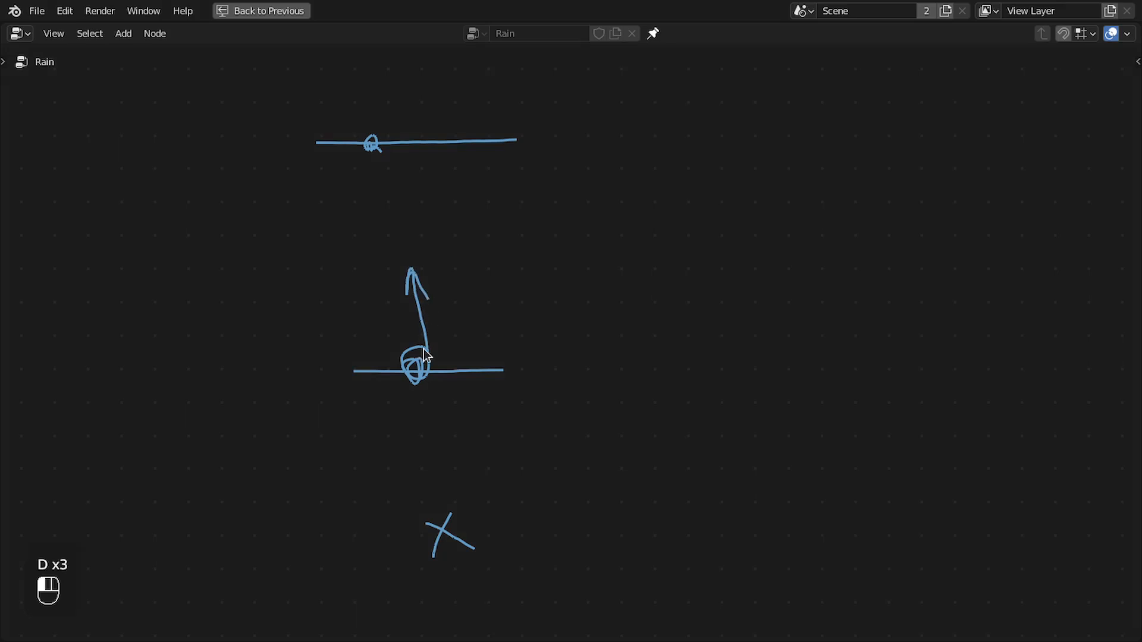
scroll(469, 400, up, 1)
middle_drag(470, 401, 472, 334)
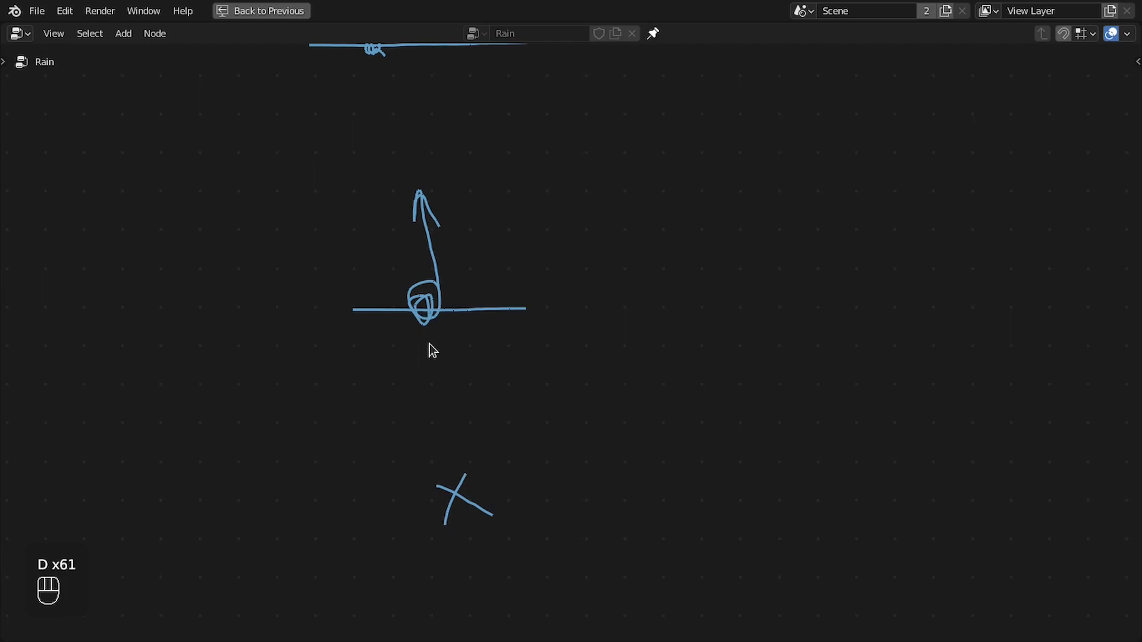
mouse_move(445, 323)
mouse_down()
mouse_move(457, 406)
mouse_move(465, 382)
mouse_up()
middle_drag(484, 331, 493, 387)
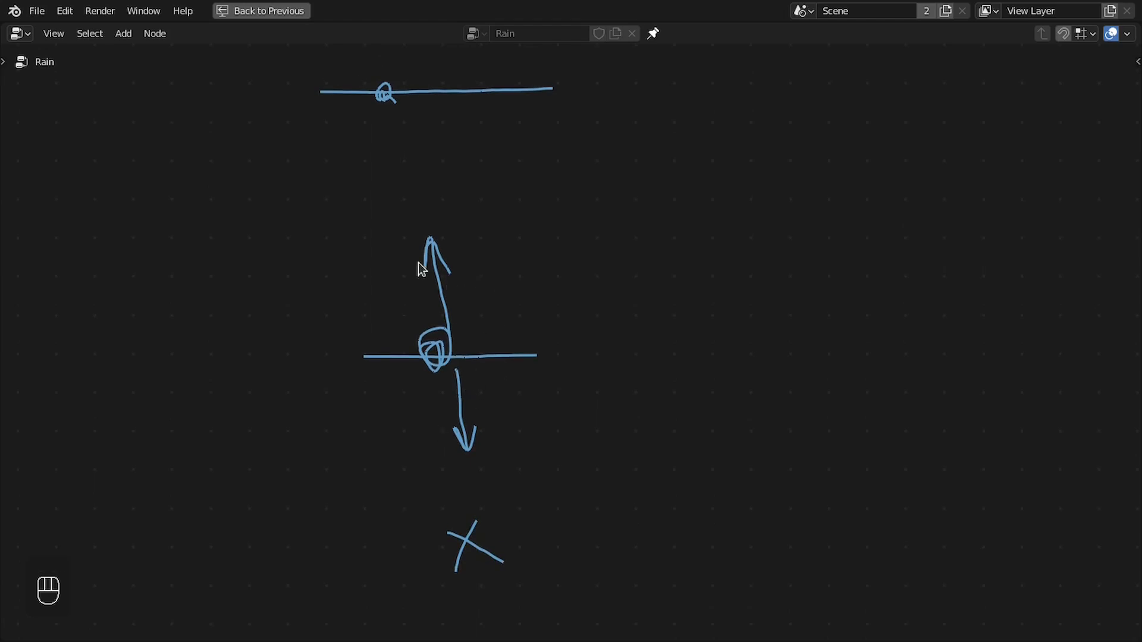
Examine the annotated drop and hit-point sketch together with the Raycast node's hit outputs
middle_drag(470, 419, 487, 331)
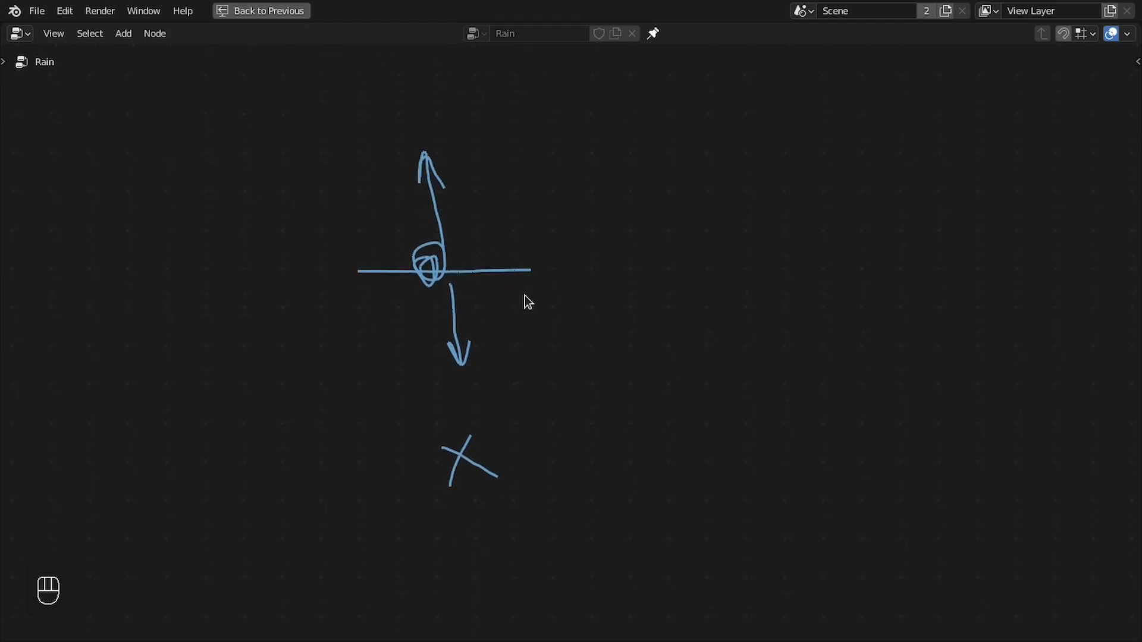
scroll(523, 315, down, 3)
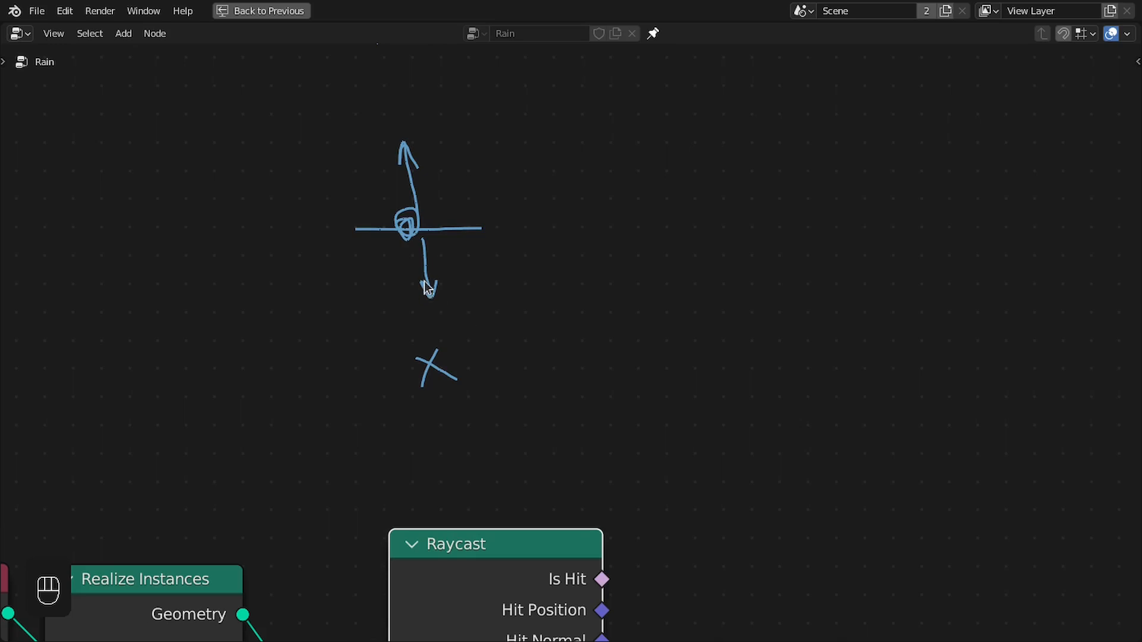
scroll(427, 291, up, 2)
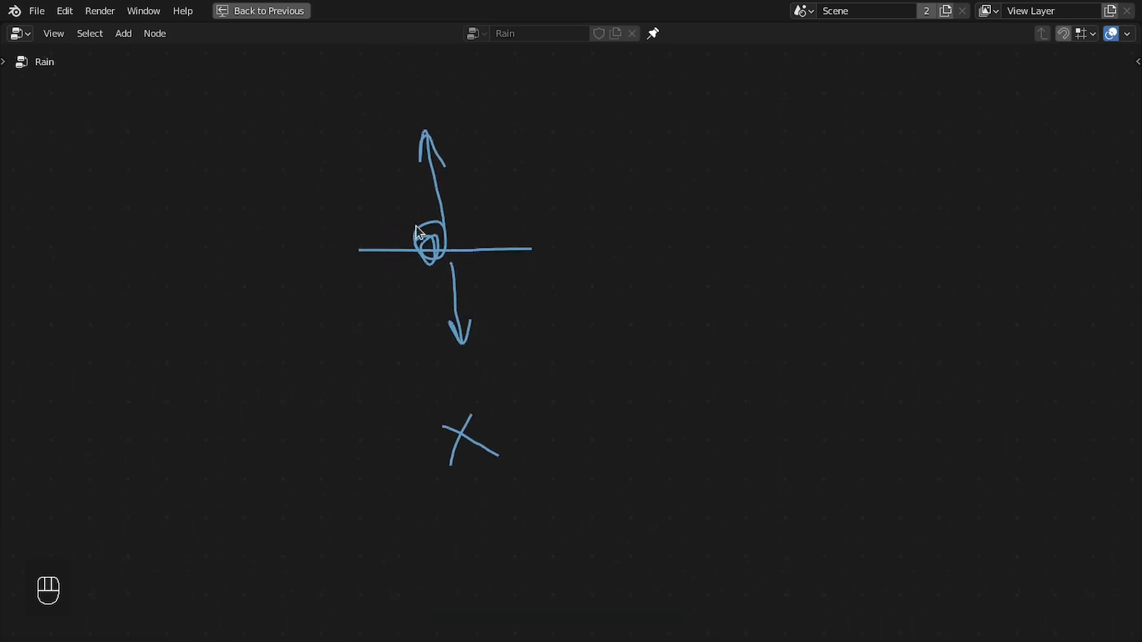
scroll(539, 341, down, 4)
drag(605, 480, 541, 290)
middle_drag(540, 290, 535, 278)
key(ctrl+space)
scroll(650, 426, down, 3)
middle_drag(678, 381, 566, 276)
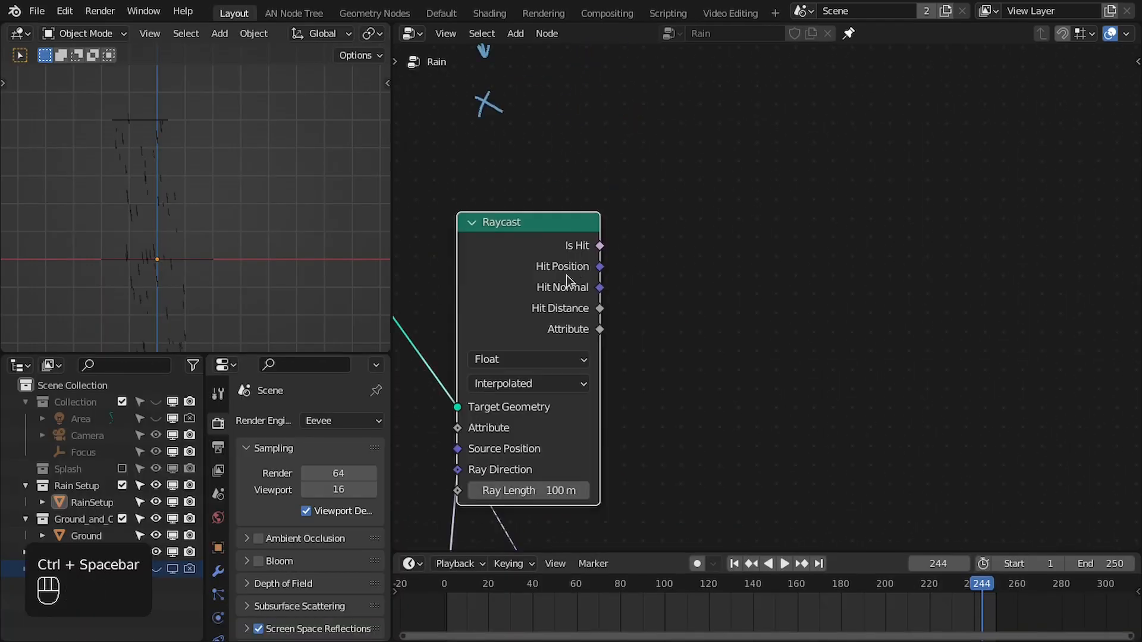
Add a vector Subtract node beside the Raycast node, fed by the first Capture Attribute's captured position
key(ctrl+space)
scroll(561, 342, down, 2)
middle_drag(467, 421, 513, 318)
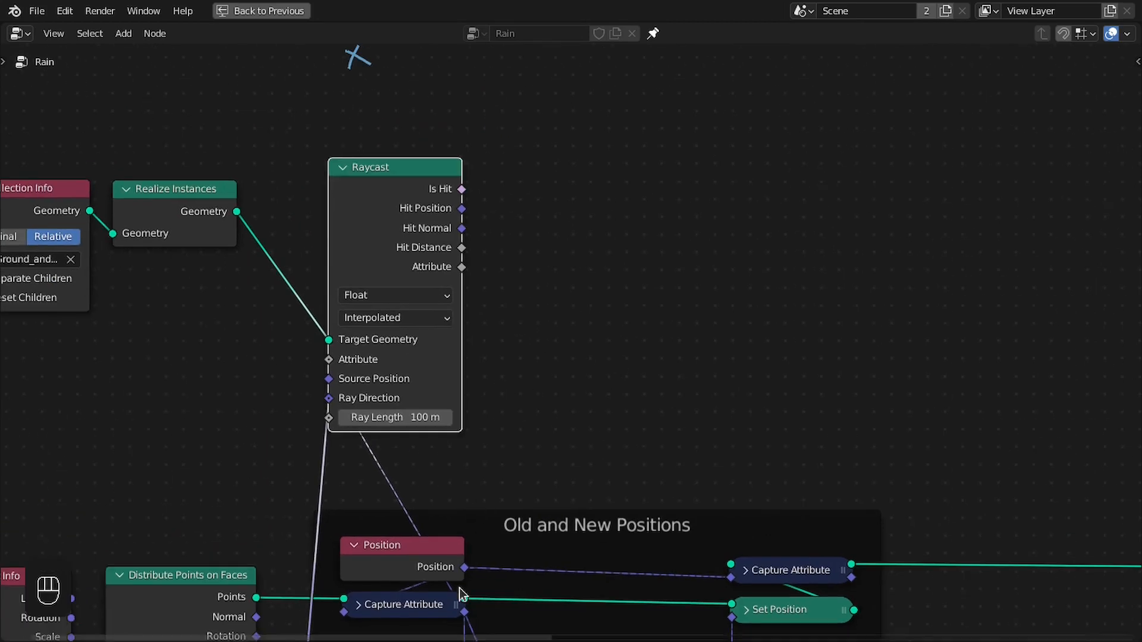
drag(464, 600, 660, 271)
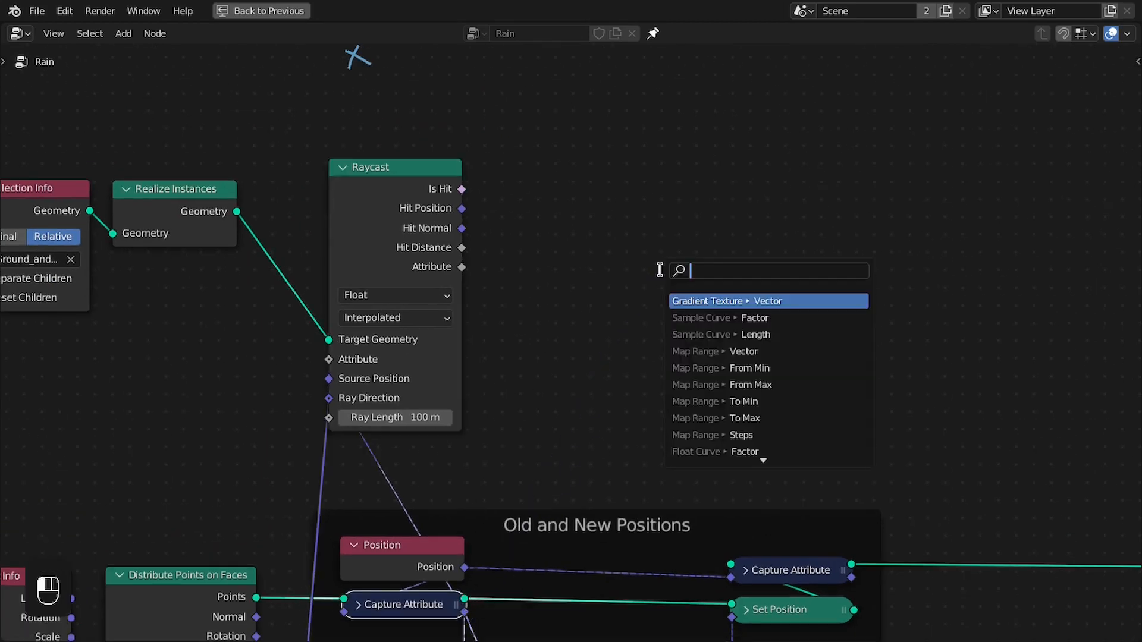
text(subs)
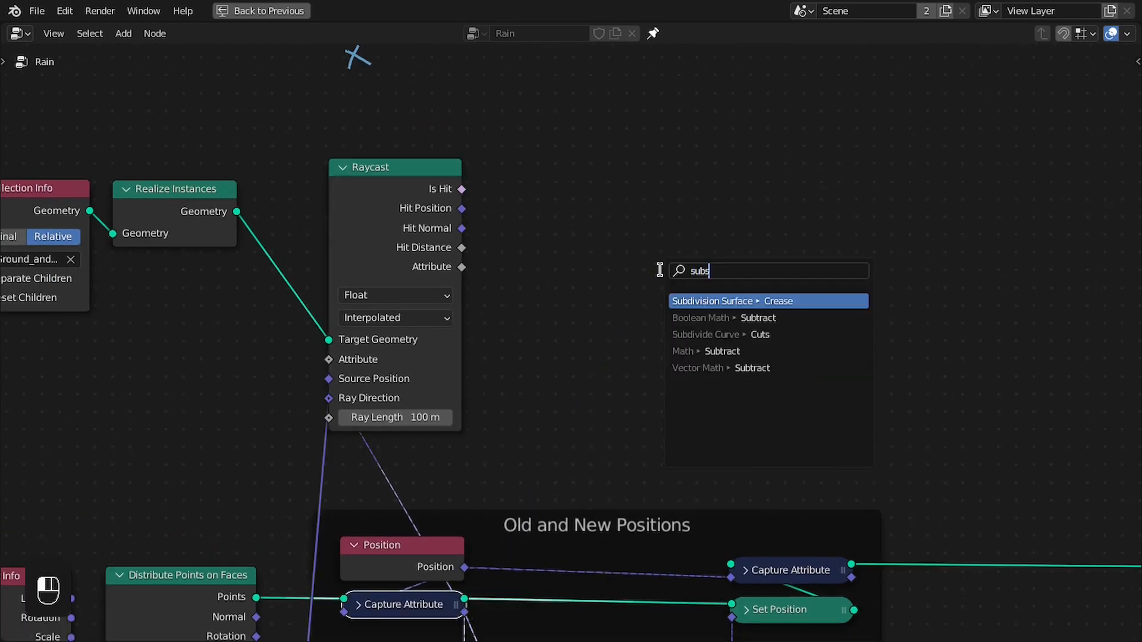
key(Down)
key(Down)
key(Down)
key(Down)
key(Return)
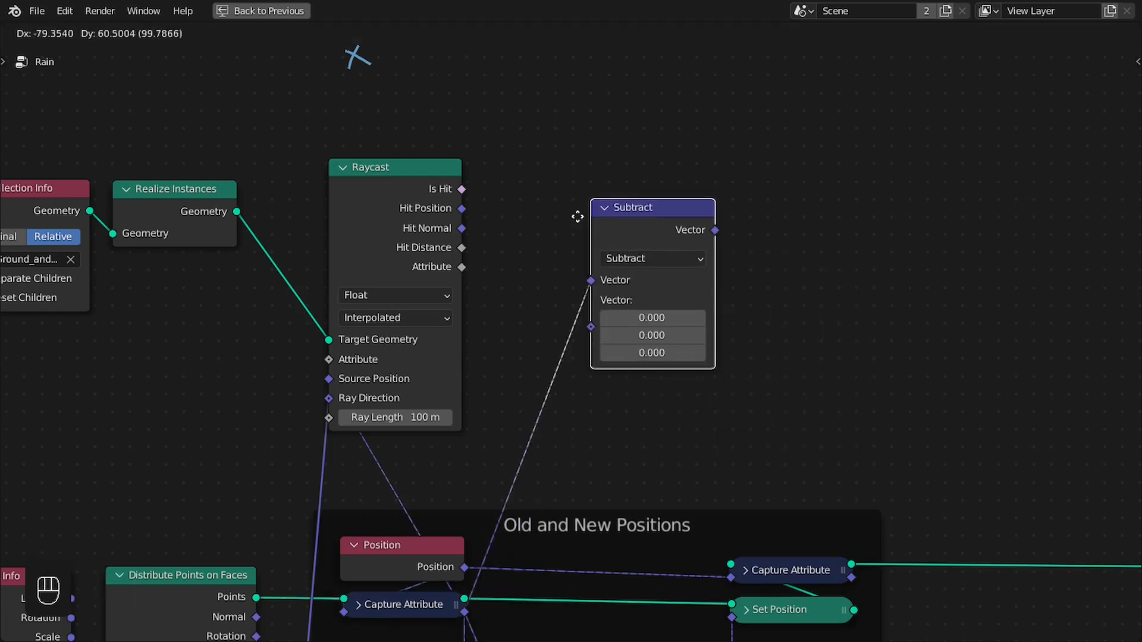
click(551, 203)
Connect the Raycast Hit Position to the Subtract node's first vector, keeping the captured position as its second vector
scroll(480, 216, up, 1)
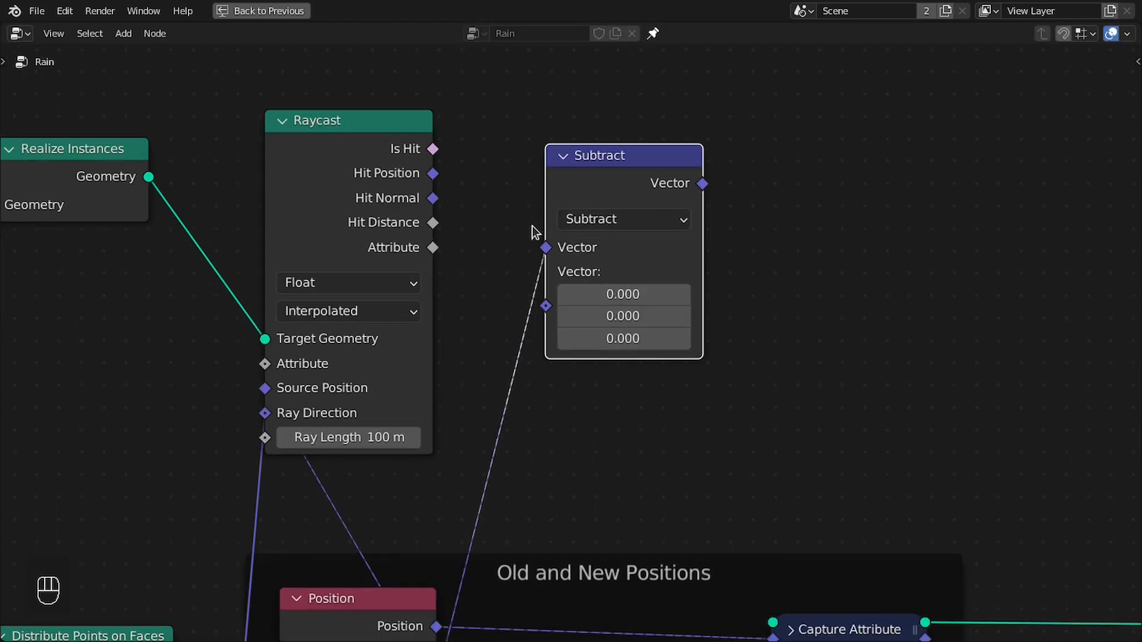
drag(433, 173, 552, 249)
middle_drag(503, 479, 510, 261)
middle_drag(438, 420, 398, 528)
middle_drag(567, 239, 569, 306)
middle_drag(440, 464, 443, 413)
drag(602, 125, 579, 135)
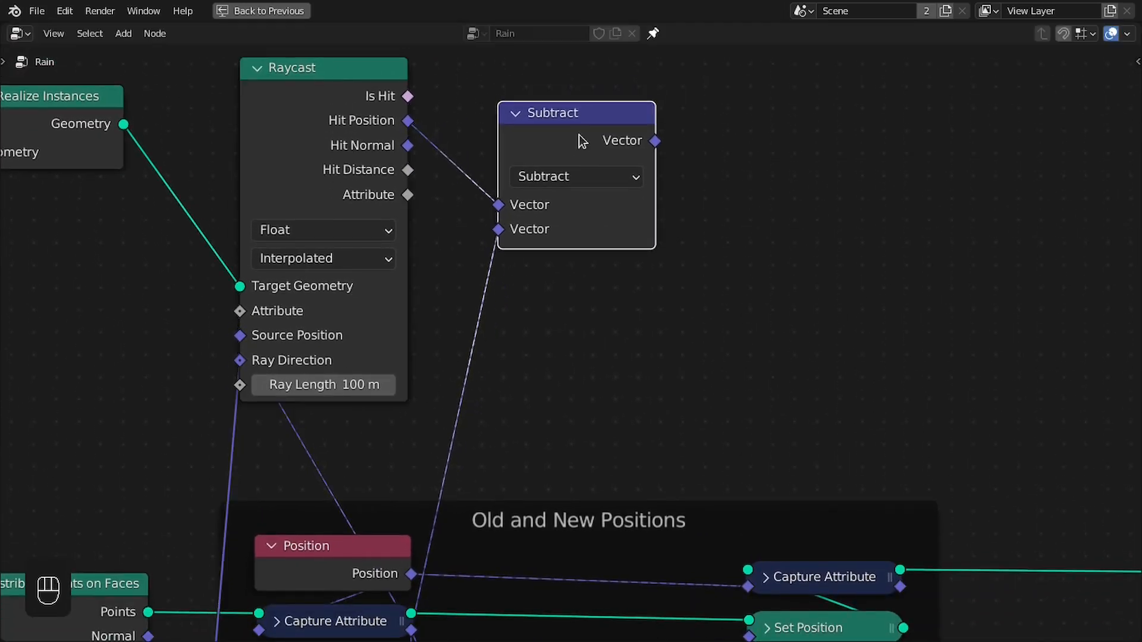
Duplicate the Subtract node with its links and feed the copy's second vector from the second Capture Attribute's captured position
key(ctrl+shift+d)
click(584, 293)
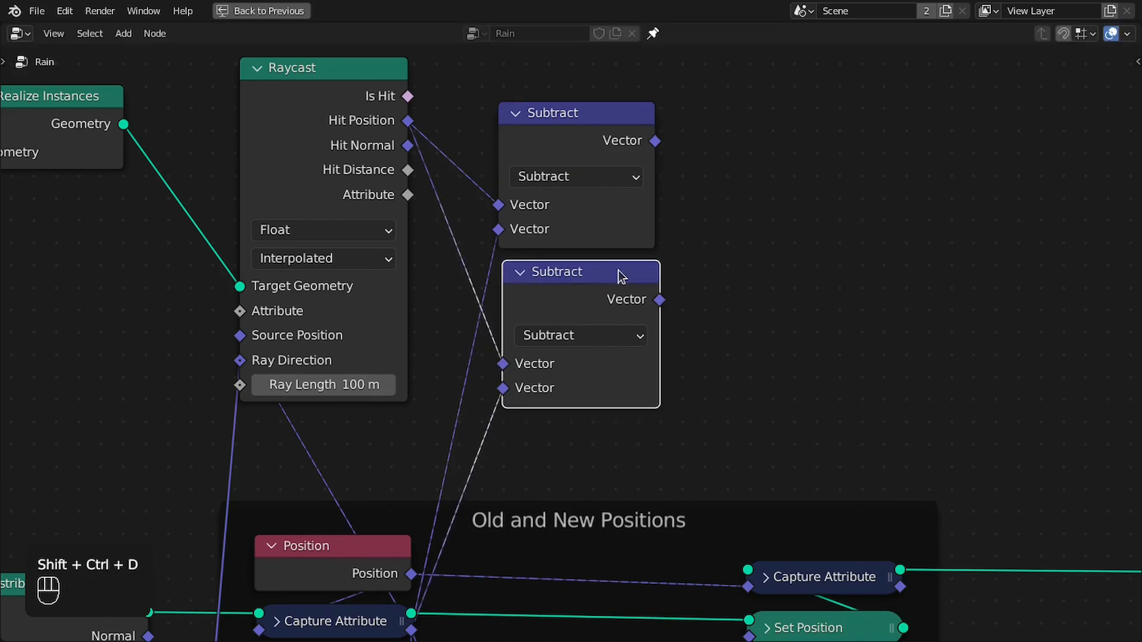
right_drag(572, 292, 767, 269)
right_click(776, 268)
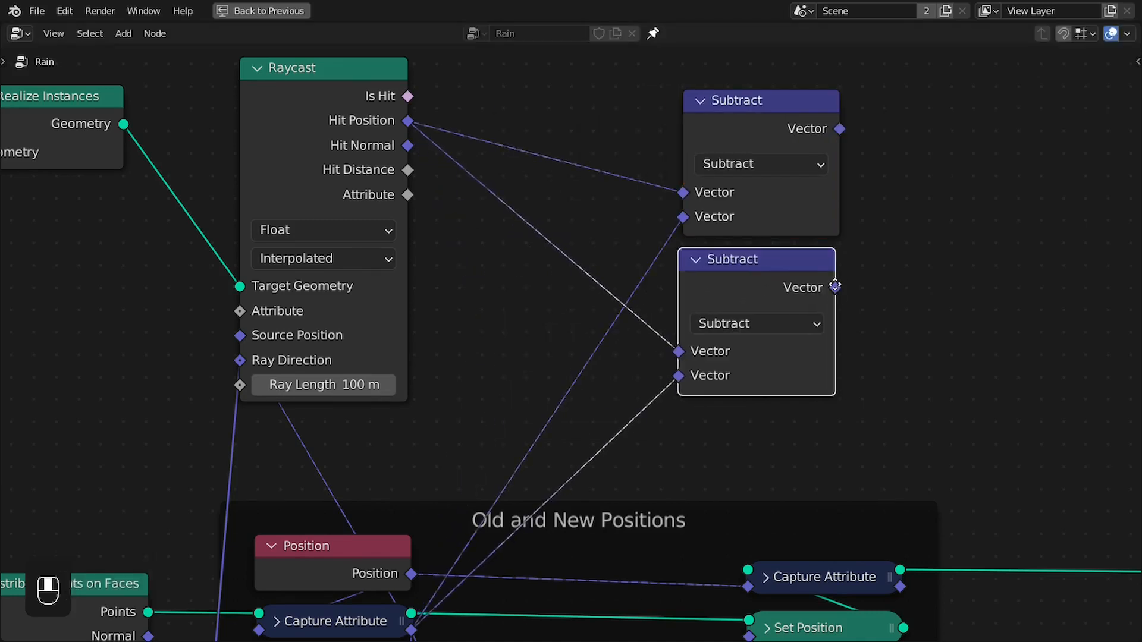
middle_drag(834, 289, 807, 231)
drag(695, 229, 701, 236)
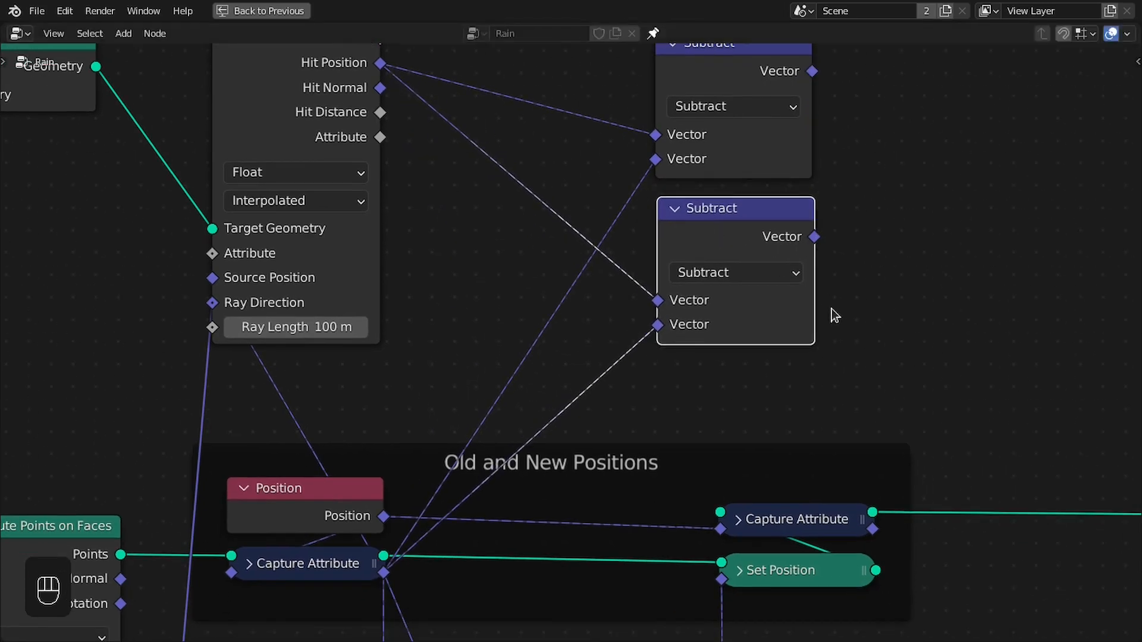
drag(867, 534, 675, 327)
middle_drag(831, 192, 694, 366)
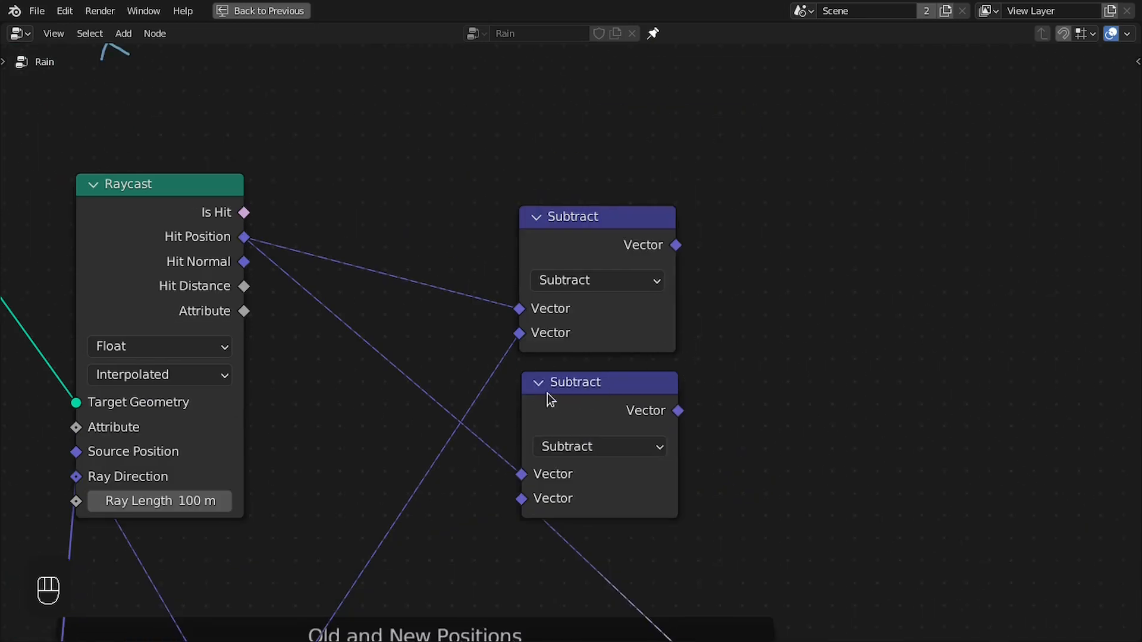
Collapse both Subtract nodes and stack them closely beside the Raycast node
click(537, 381)
click(537, 205)
drag(574, 211, 587, 250)
drag(565, 398, 568, 326)
middle_drag(691, 258, 589, 332)
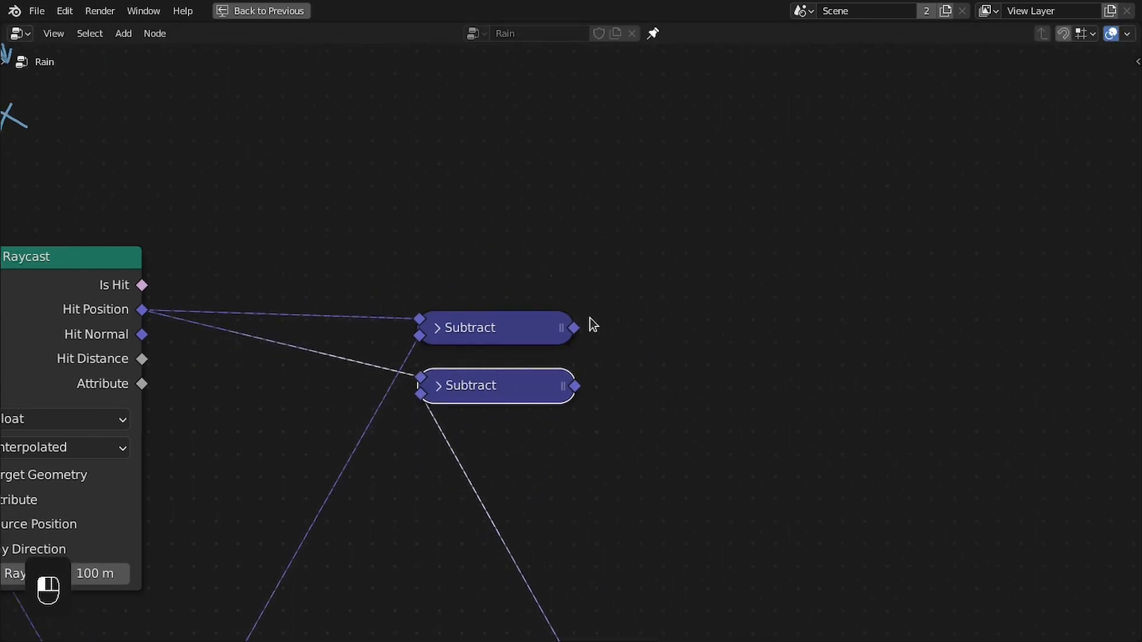
Add a Compare node using Vector, Direction and Greater Than, with the upper Subtract feeding A and the lower Subtract feeding B
drag(574, 327, 694, 250)
text(coma)
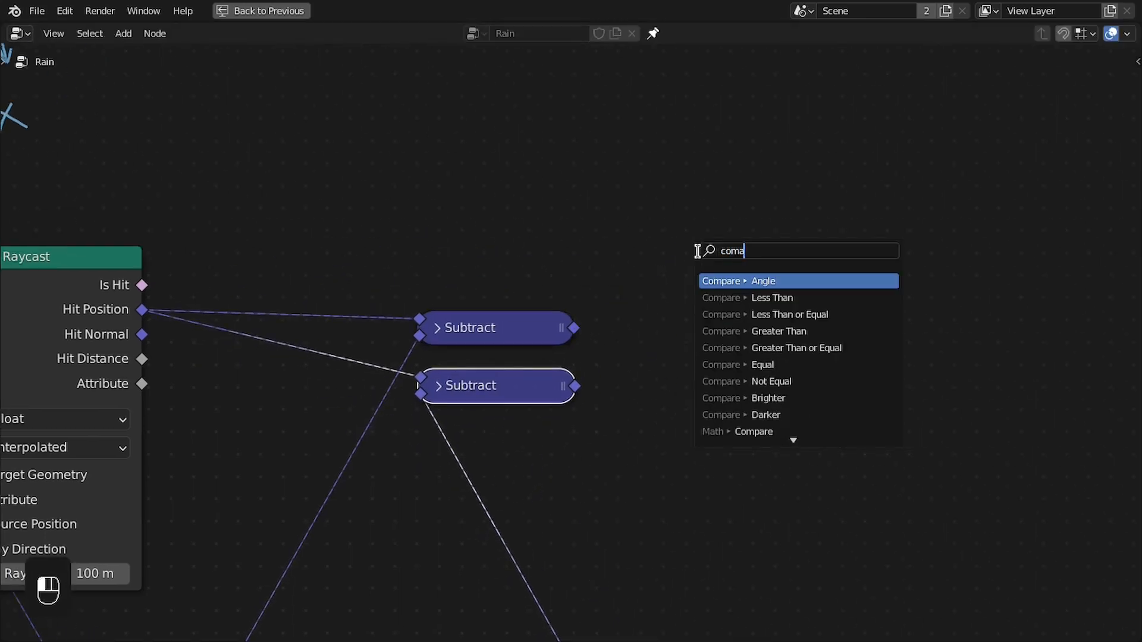
key(Up)
key(Return)
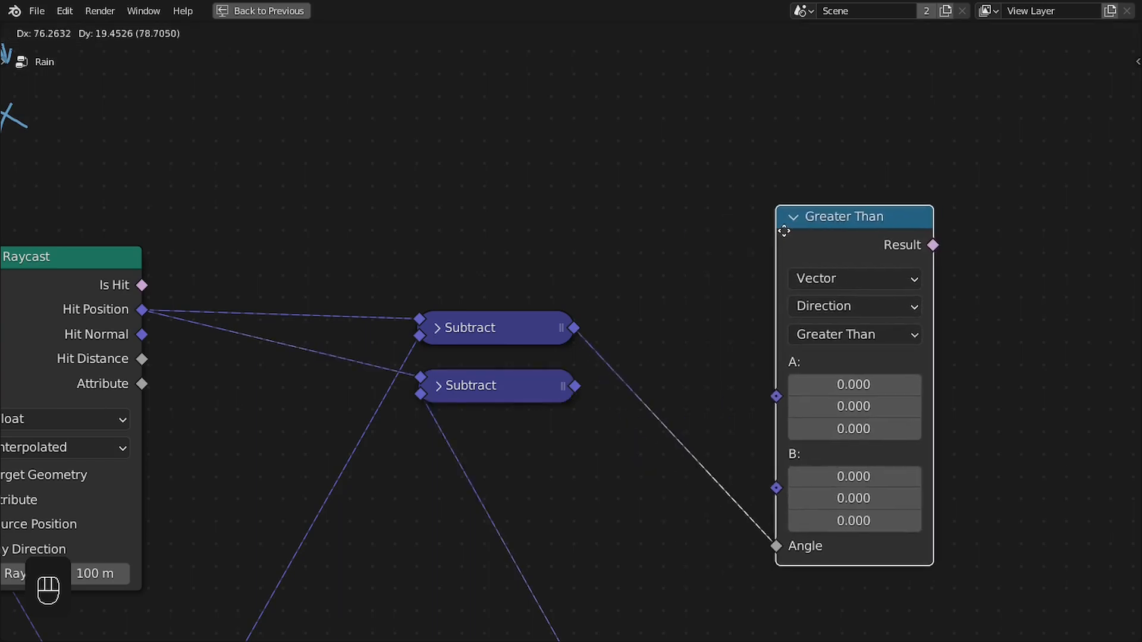
click(698, 232)
drag(691, 550, 690, 402)
drag(574, 386, 689, 426)
drag(762, 262, 696, 279)
scroll(667, 398, up, 1)
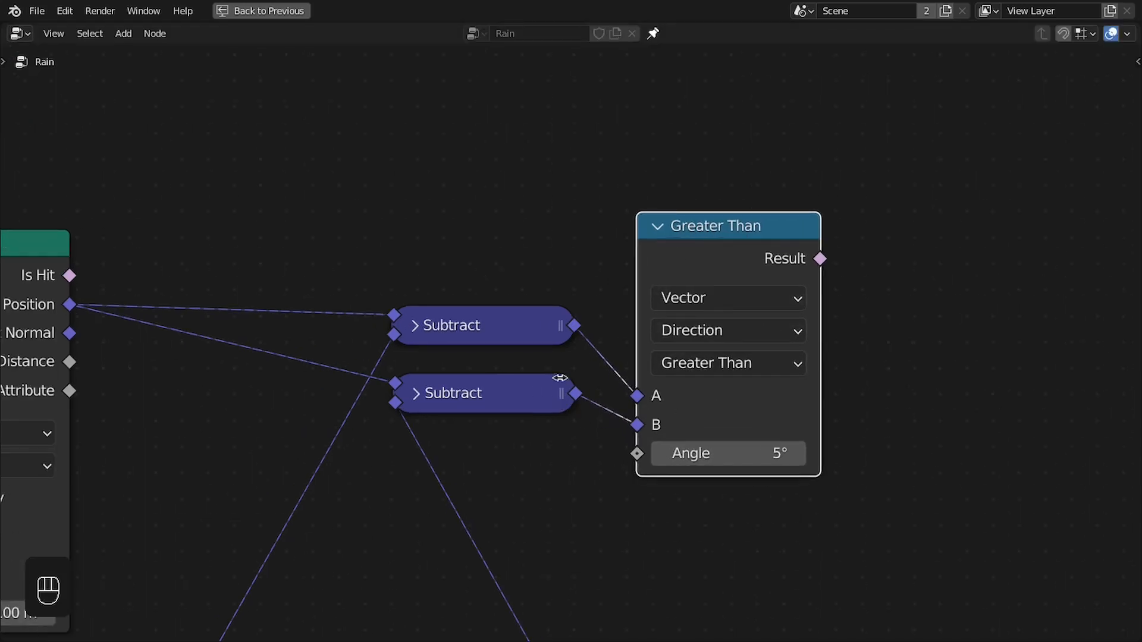
drag(500, 391, 493, 387)
Examine the falling drops in the viewport alongside the Subtract and Greater Than nodes
key(ctrl+space)
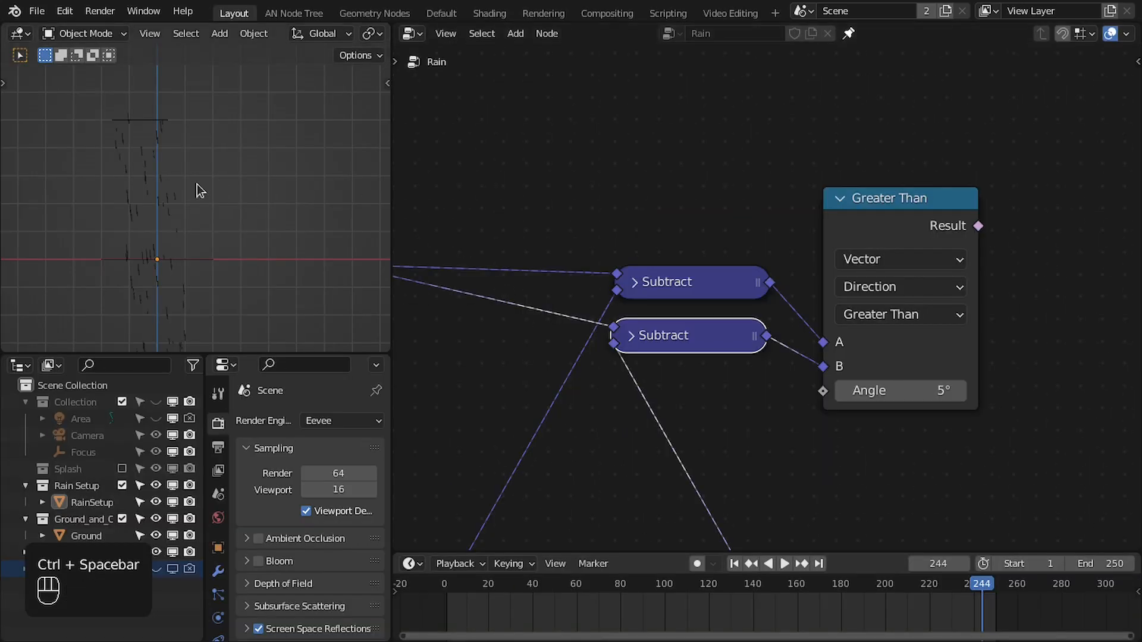
scroll(426, 143, down, 4)
mouse_move(429, 143)
middle_down()
mouse_move(620, 259)
mouse_move(773, 412)
middle_up()
scroll(654, 297, up, 2)
scroll(750, 339, down, 1)
mouse_move(858, 406)
middle_down()
mouse_move(601, 310)
mouse_move(852, 381)
middle_up()
scroll(571, 362, up, 1)
scroll(764, 306, up, 1)
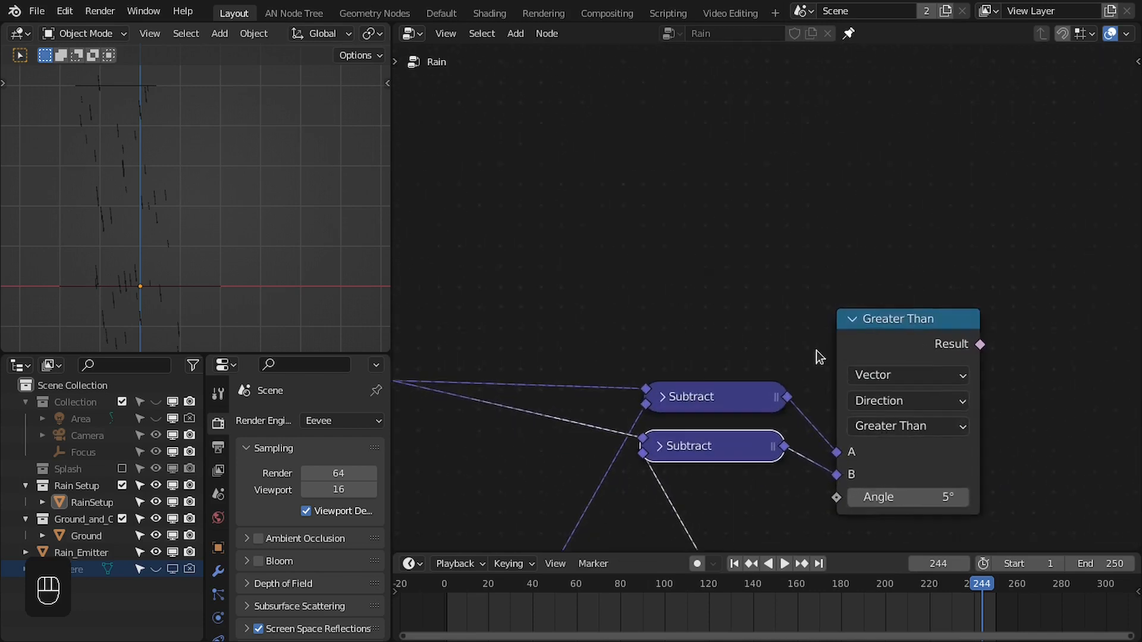
Collapse the Greater Than node and arrange it neatly next to the two Subtract nodes
middle_drag(814, 339, 806, 305)
drag(629, 362, 635, 356)
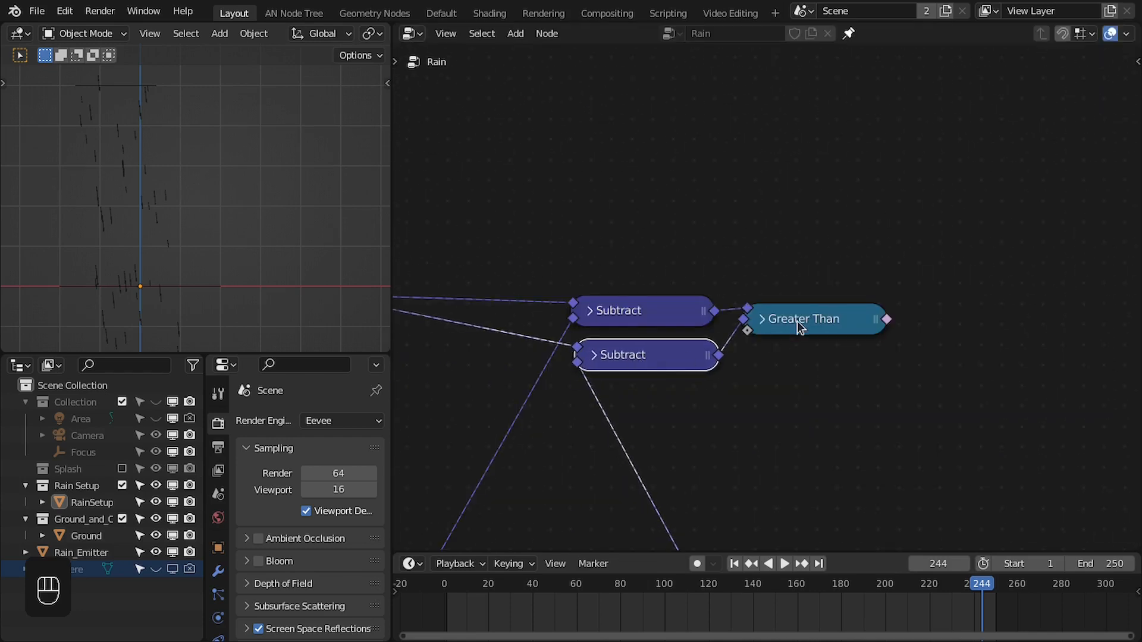
drag(796, 321, 788, 321)
click(648, 352)
drag(649, 352, 645, 350)
drag(609, 263, 827, 353)
drag(785, 318, 725, 302)
Preview the Greater Than result in a Viewer node, supplying its geometry from the second Capture Attribute, and place it beside the comparison
scroll(696, 317, down, 2)
scroll(764, 299, up, 2)
mouse_move(726, 316)
middle_down()
mouse_move(764, 300)
mouse_move(772, 256)
mouse_move(873, 302)
middle_up()
scroll(800, 272, down, 3)
alt+shift+click(876, 292)
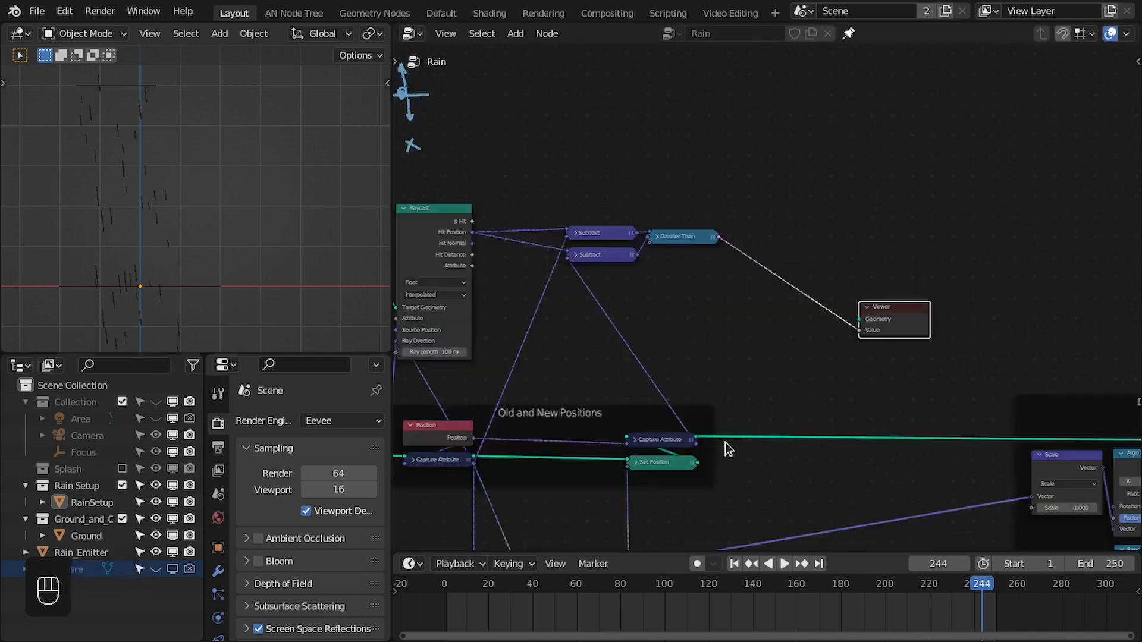
scroll(724, 442, up, 4)
ctrl+shift+click(616, 490)
middle_drag(810, 380, 904, 309)
scroll(904, 309, up, 1)
drag(1031, 243, 950, 107)
middle_drag(747, 230, 823, 235)
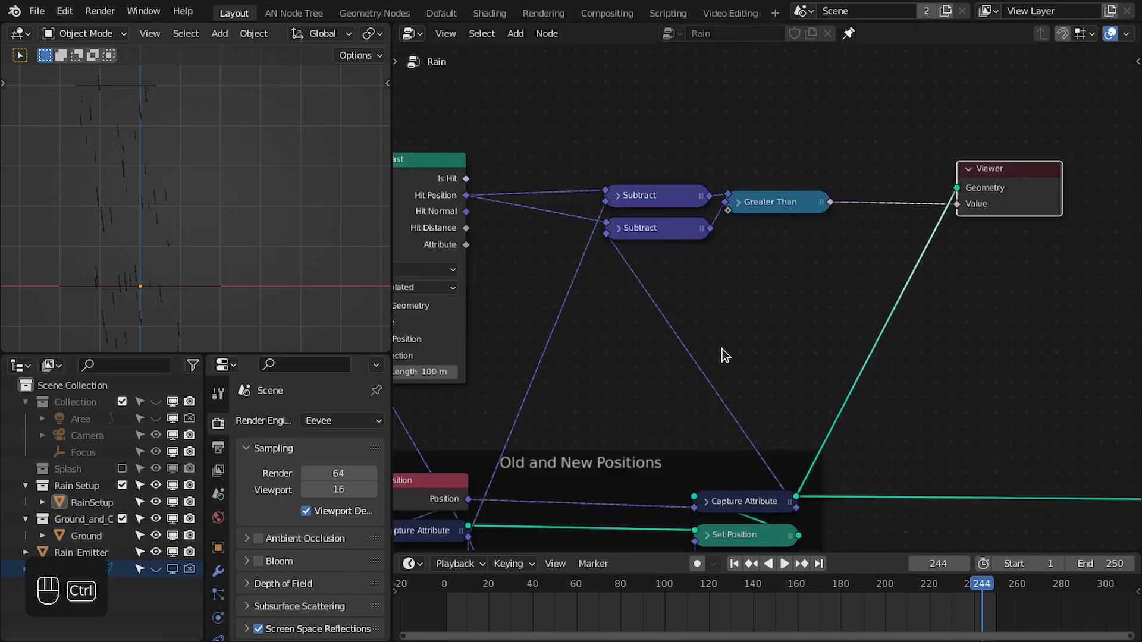
key(ctrl+space)
scroll(571, 289, up, 4)
middle_drag(569, 287, 611, 350)
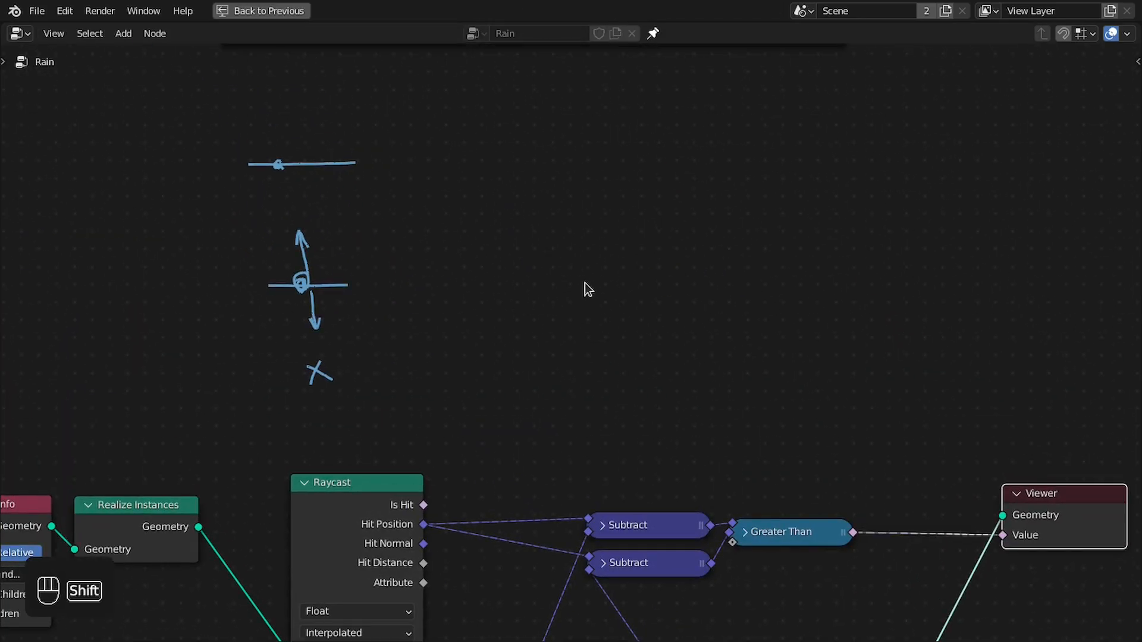
key(shift+w)
key(shift+q)
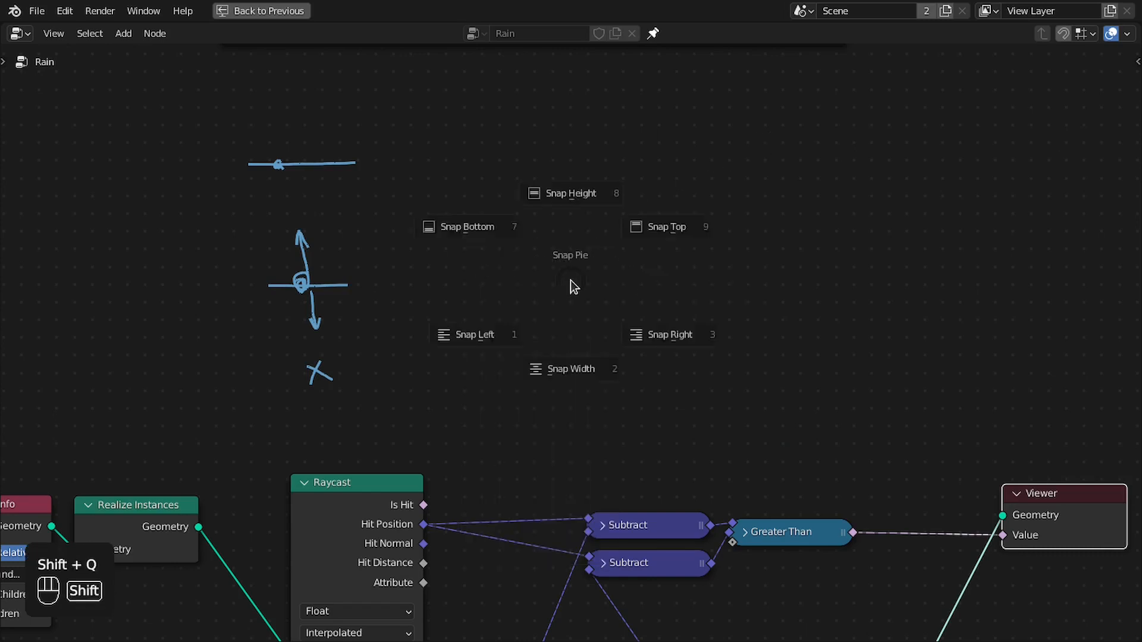
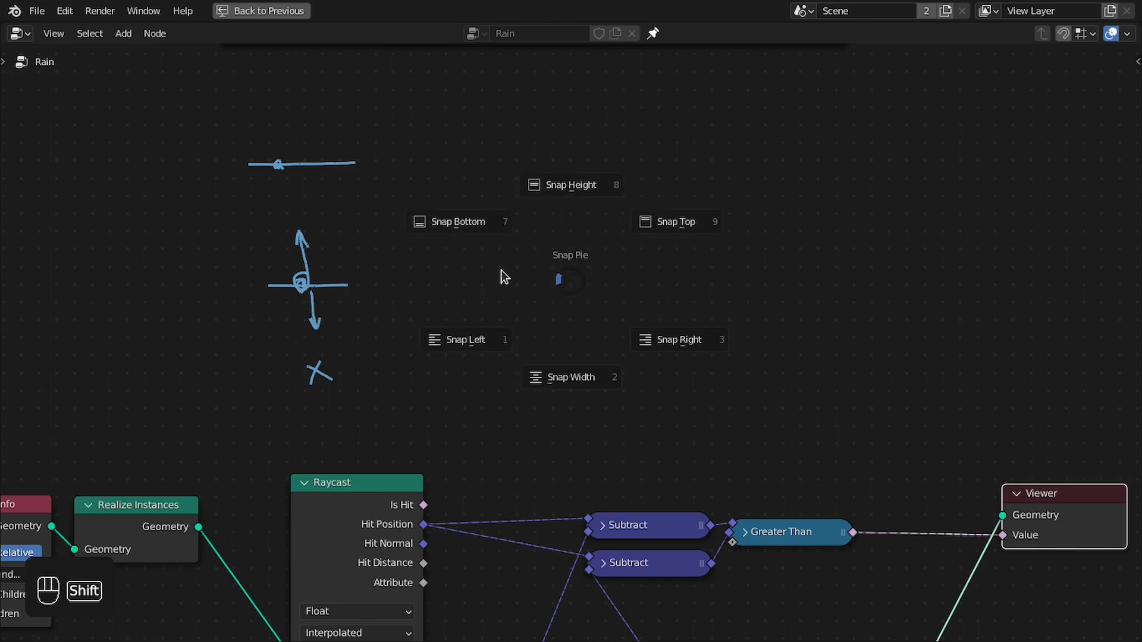
key(Escape)
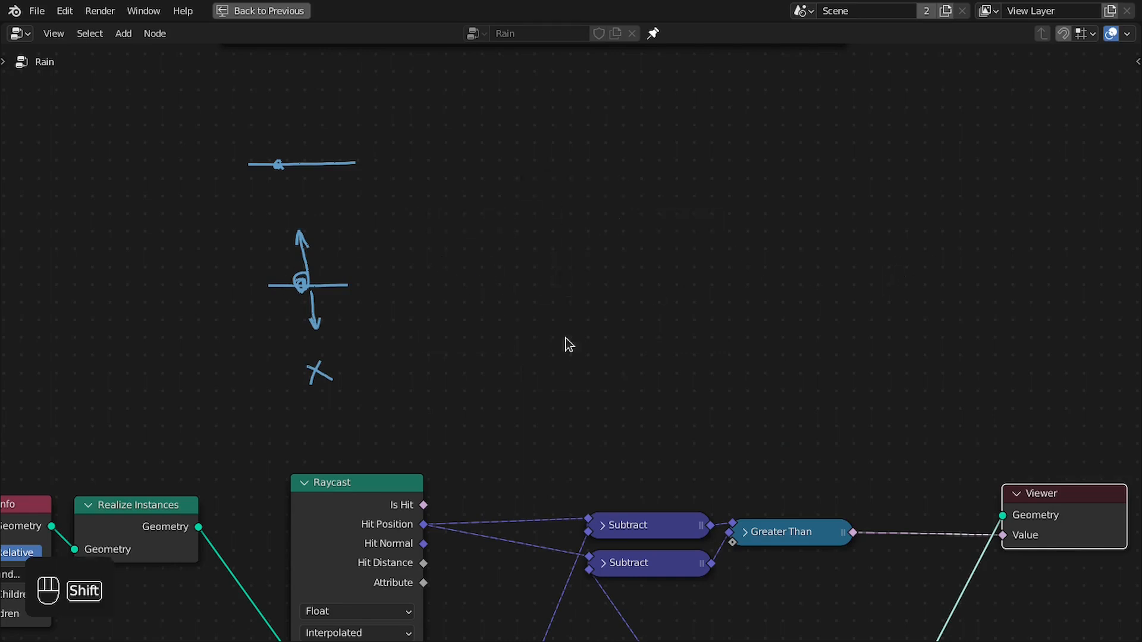
Set the density of the Distribute Points on Faces node to 1
key(shift+e)
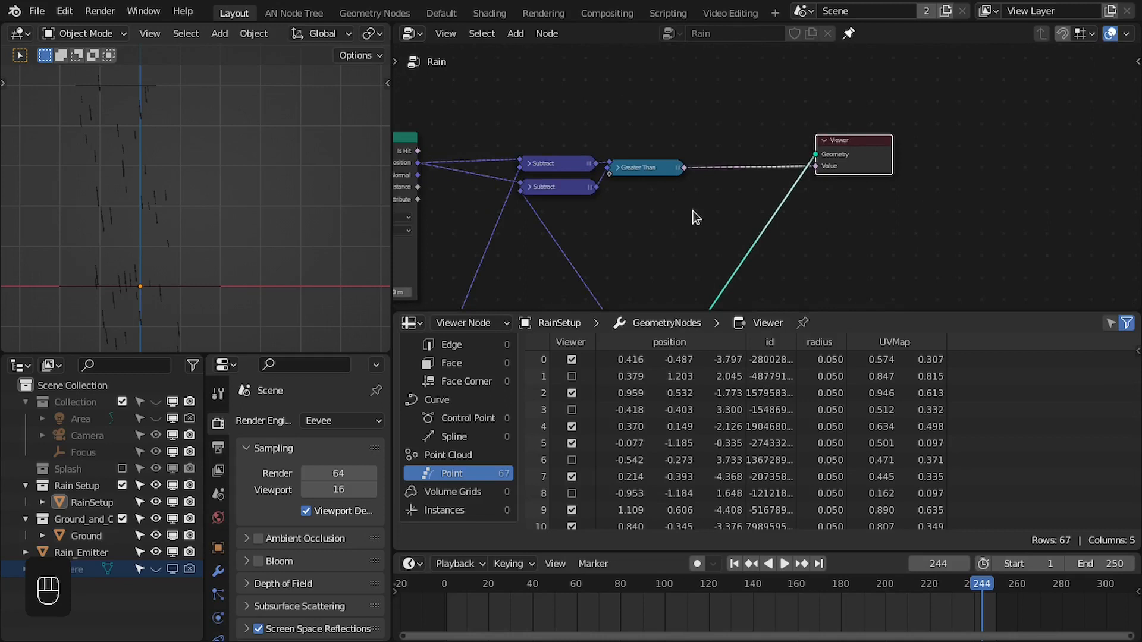
middle_drag(692, 211, 844, 177)
scroll(844, 178, down, 2)
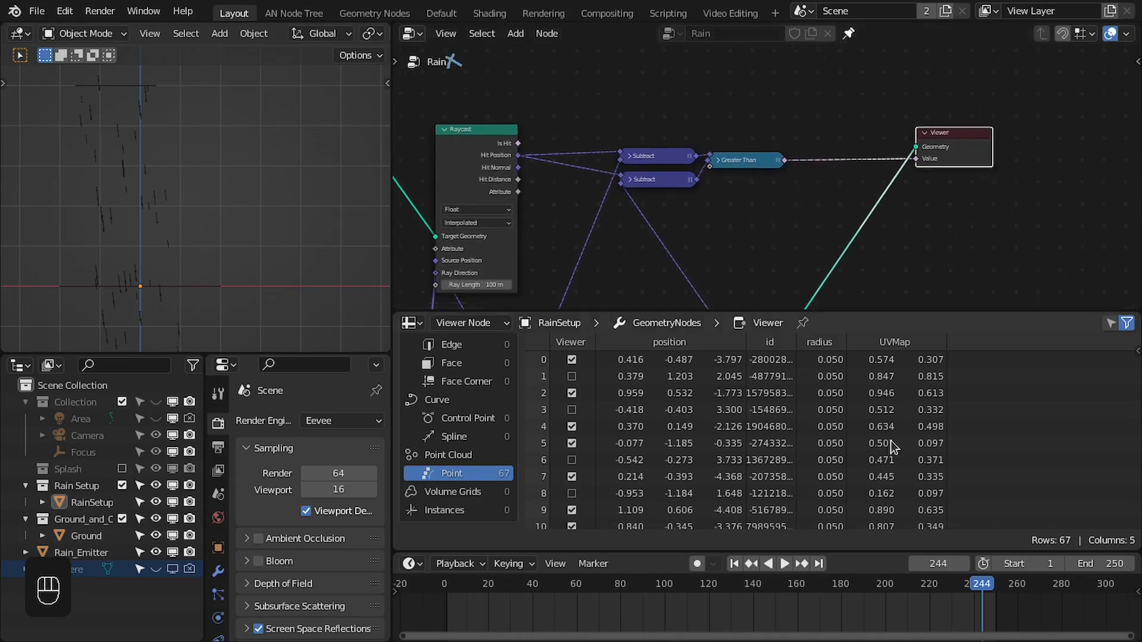
middle_drag(562, 222, 609, 167)
scroll(609, 167, up, 3)
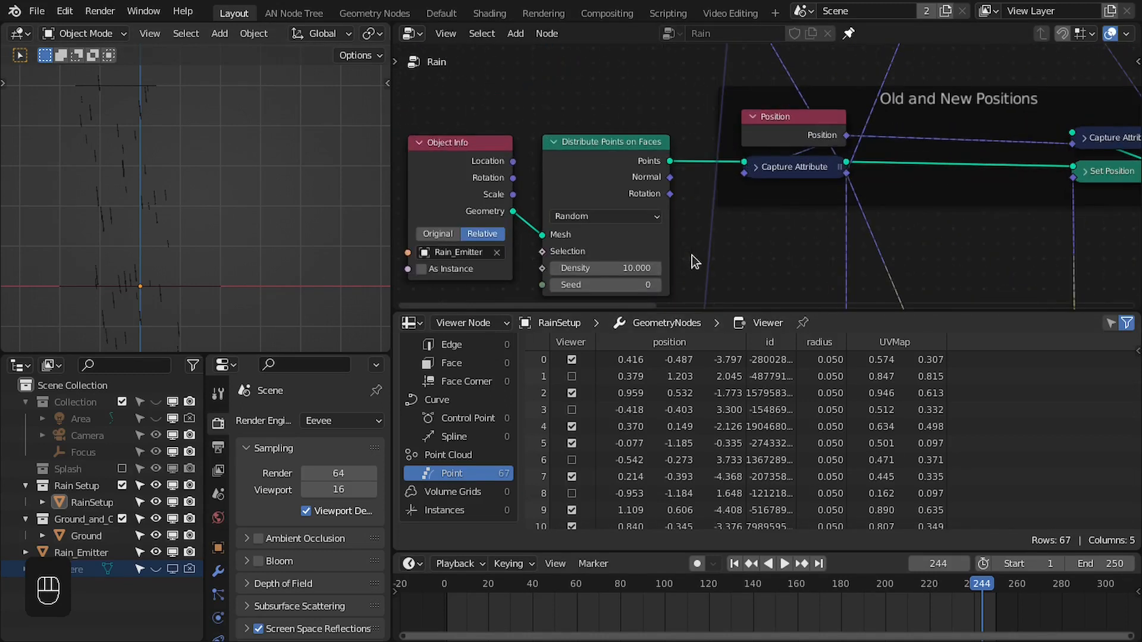
click(633, 268)
text(1)
key(Return)
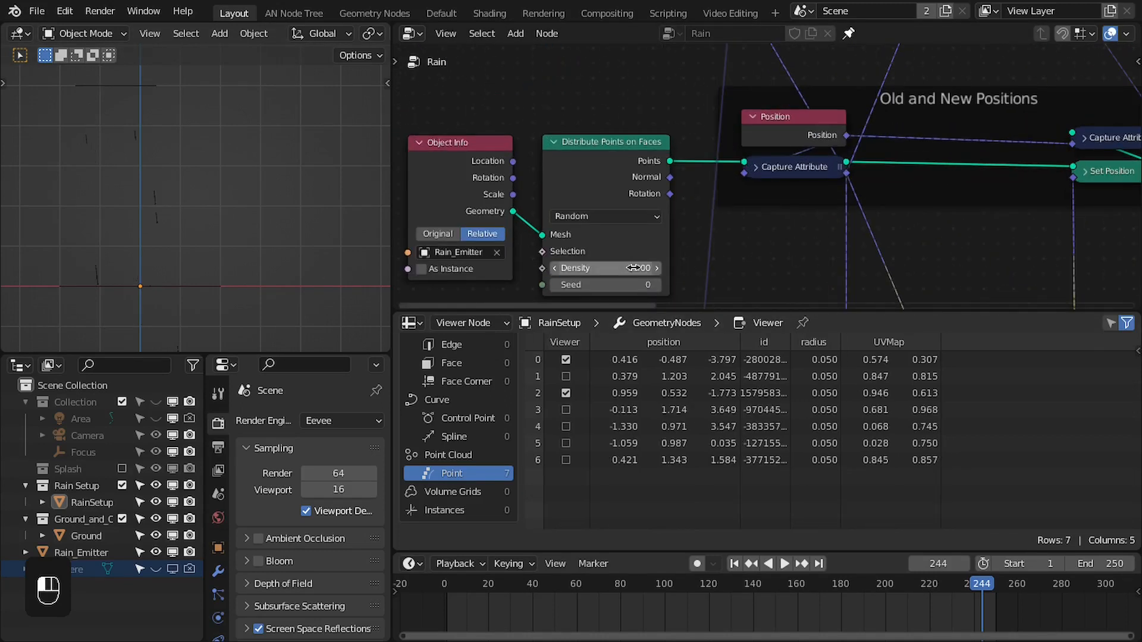
Step back through the animation frames and return the timeline to frame 1, with the Raycast comparison nodes in view
key(Left)
key(Left)
key(Left)
key(Left)
key(Left)
key(Left)
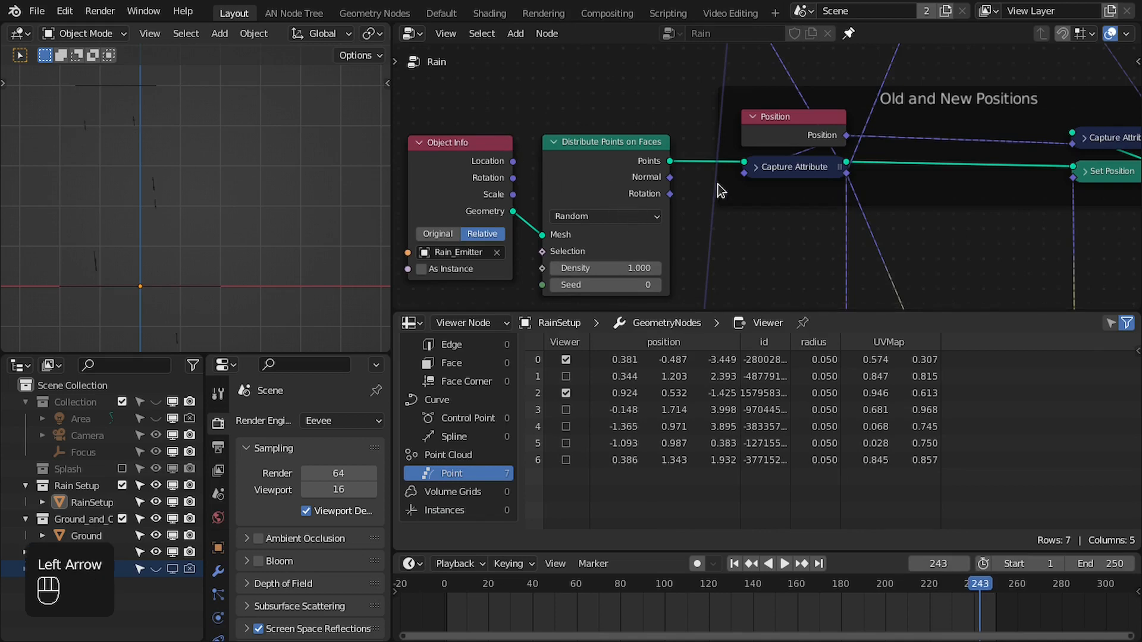
key(shift+Left)
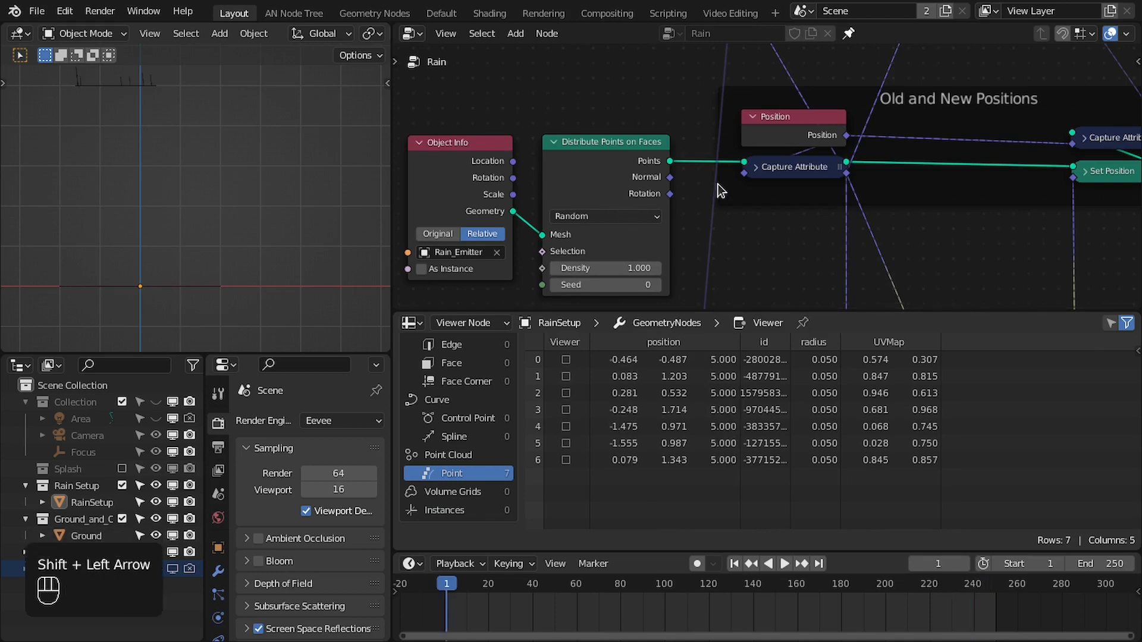
shift+middle_drag(137, 132, 174, 158)
middle_drag(958, 117, 719, 99)
middle_drag(908, 129, 859, 147)
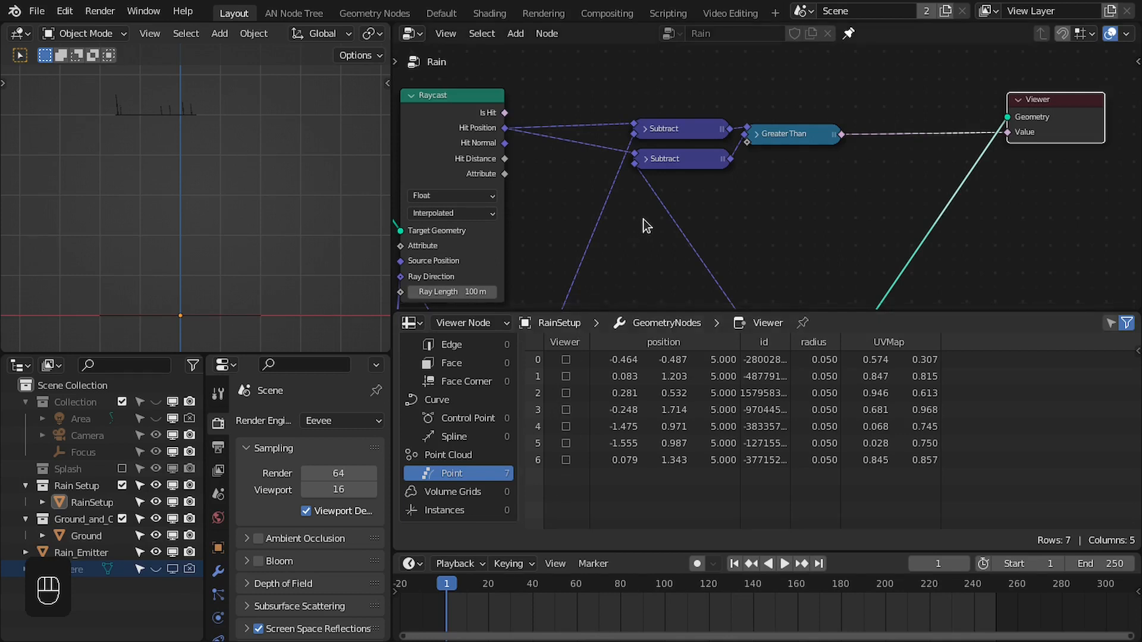
Advance the timeline frame by frame, checking the Viewer values while the first drop falls to the ground
key(Right)
key(Right)
key(Right)
key(Right)
key(Right)
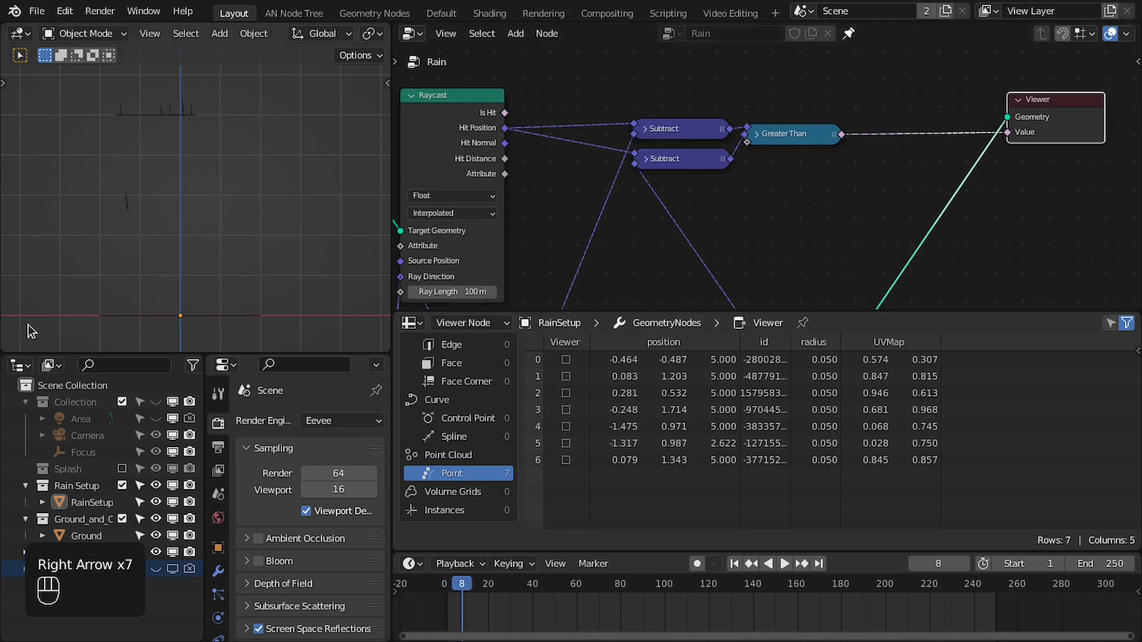
key(Right)
key(Right)
key(Right)
key(Right)
key(Right)
key(Right)
key(Right)
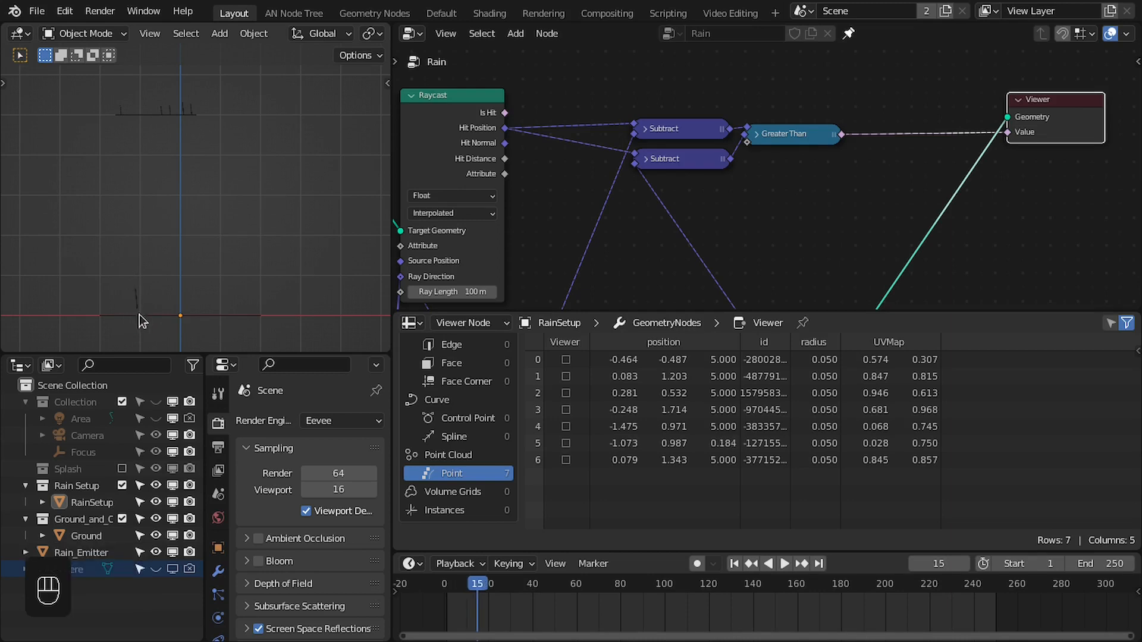
key(Right)
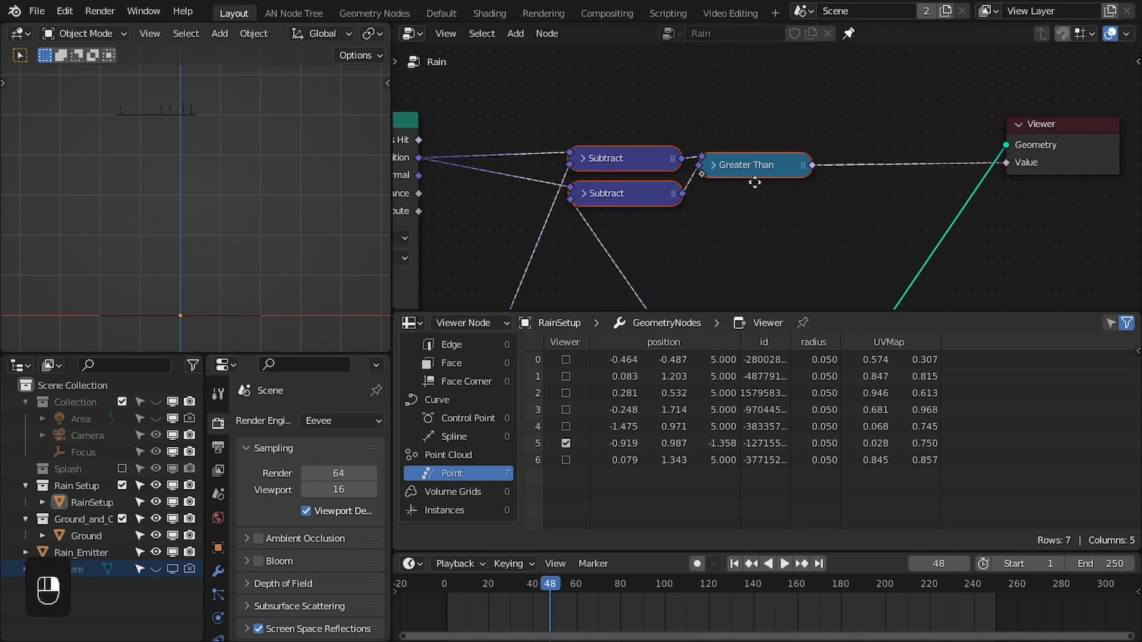
Move the two Subtract nodes and the Greater Than node together slightly lower beside the Raycast node
drag(753, 176, 758, 224)
mouse_move(440, 155)
middle_down()
mouse_move(495, 147)
mouse_move(446, 141)
middle_up()
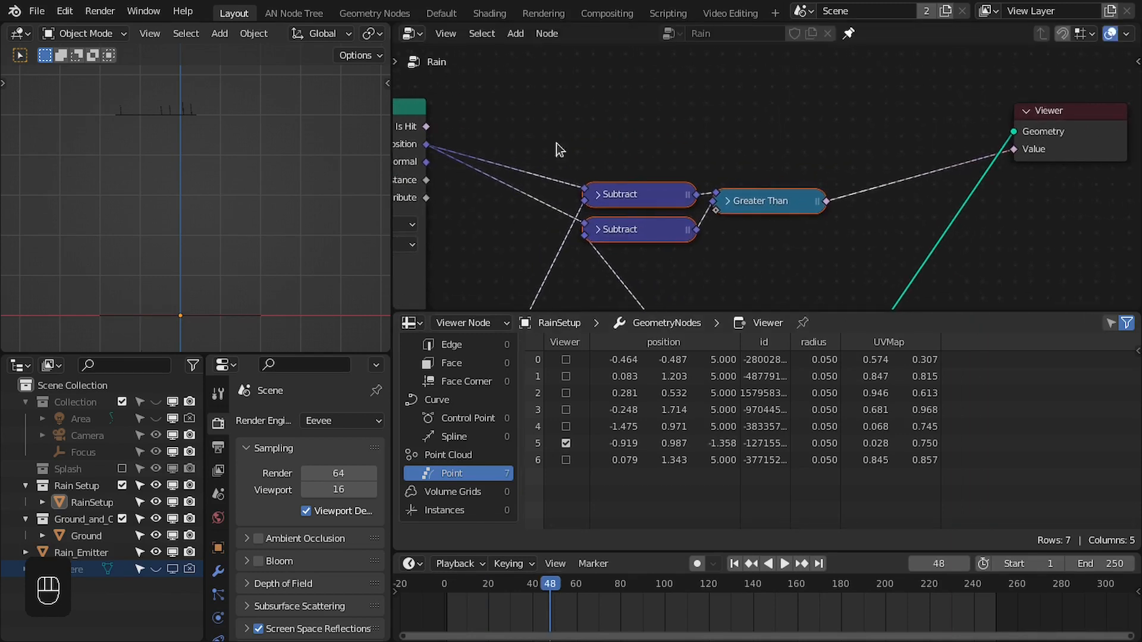
drag(778, 214, 751, 189)
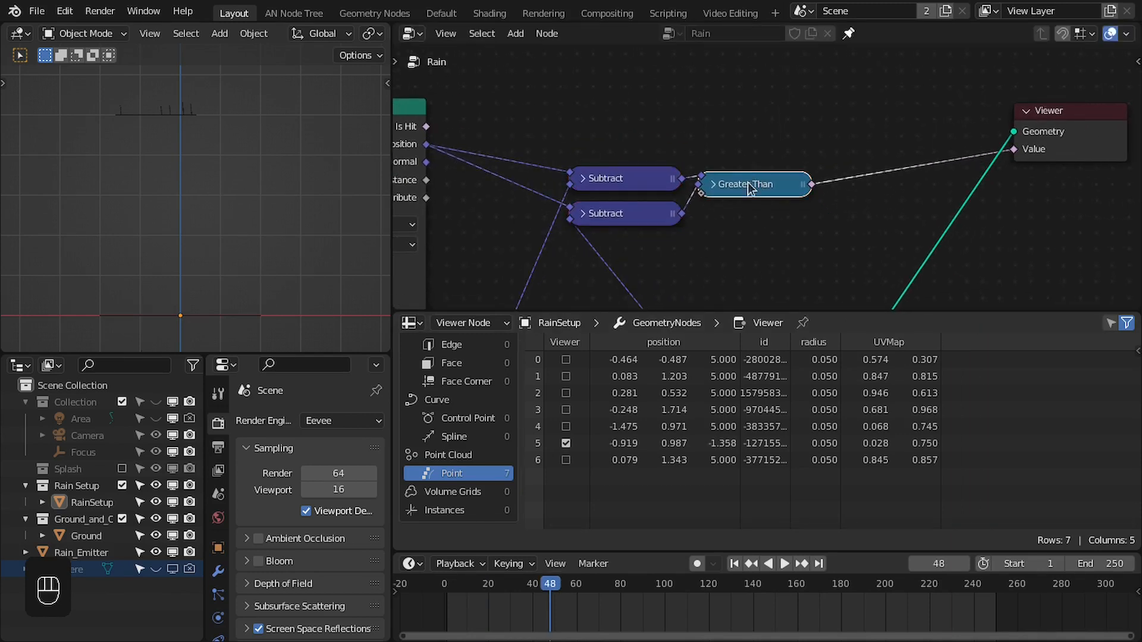
middle_drag(452, 111, 470, 134)
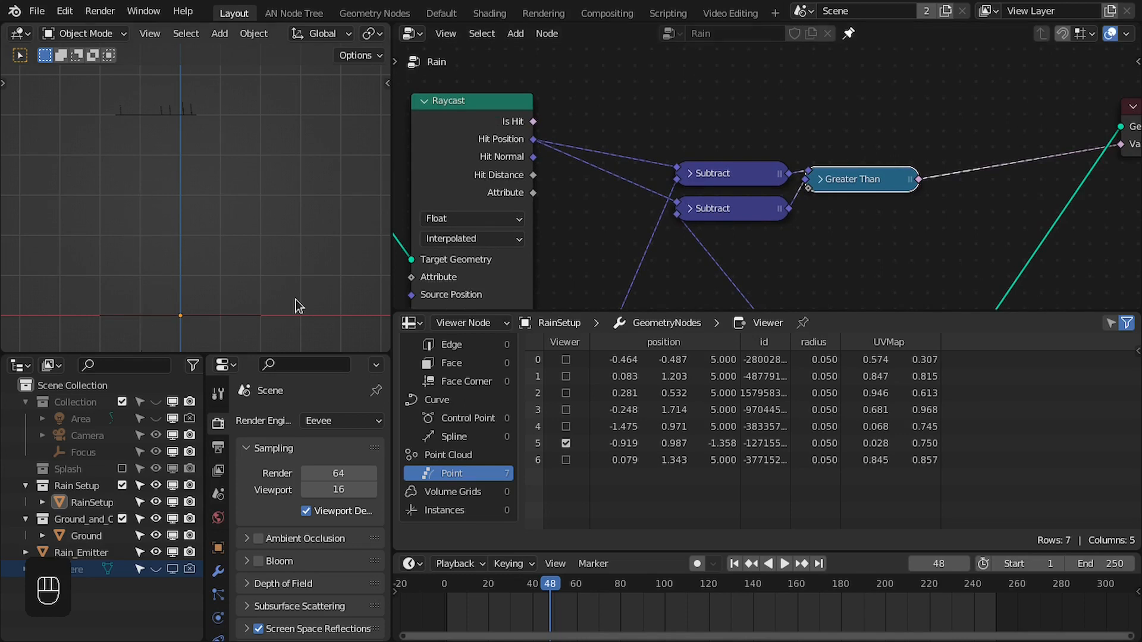
middle_drag(616, 140, 477, 167)
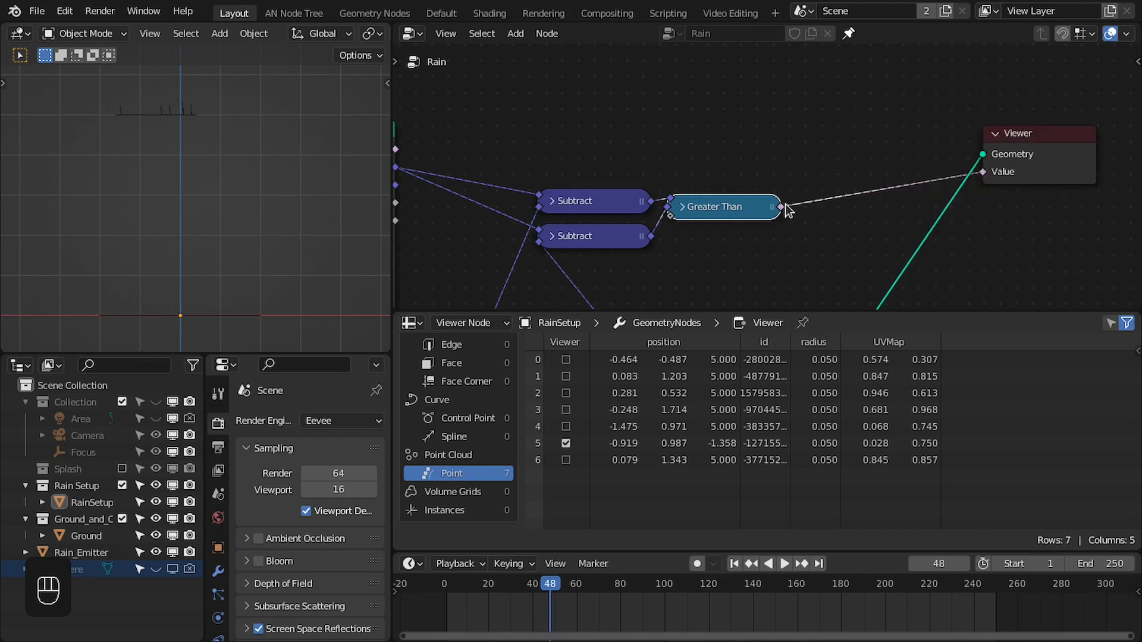
Add a Boolean Math And node combining the Greater Than result with the Raycast node's Is Hit output
drag(782, 205, 836, 106)
text(and)
key(Return)
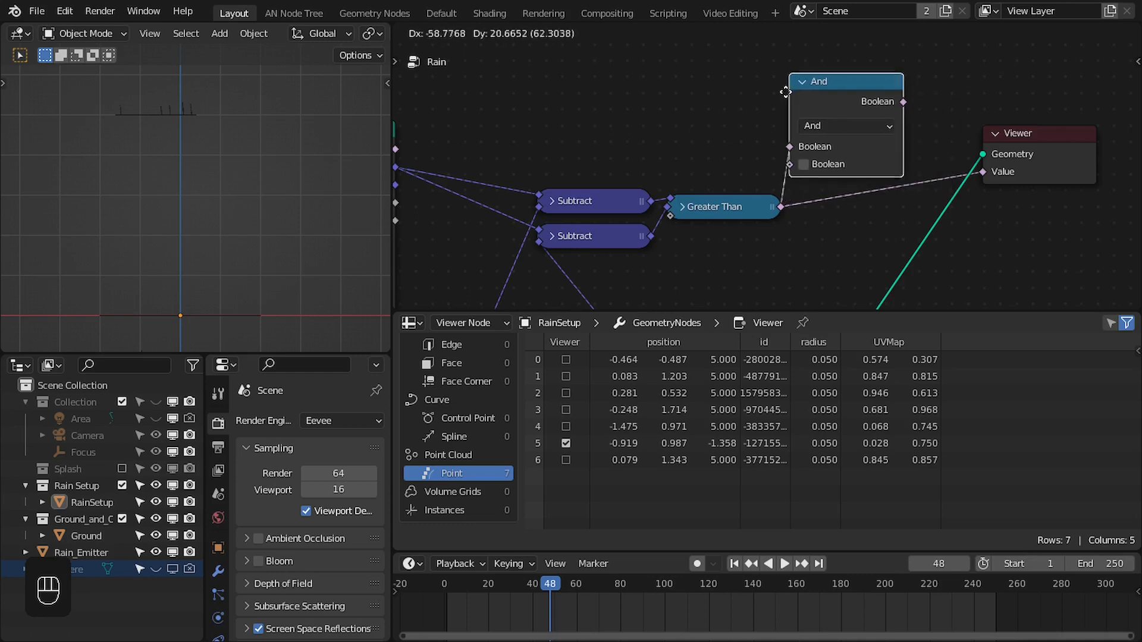
click(671, 90)
middle_drag(421, 140, 600, 161)
drag(570, 170, 849, 167)
middle_drag(895, 148, 752, 155)
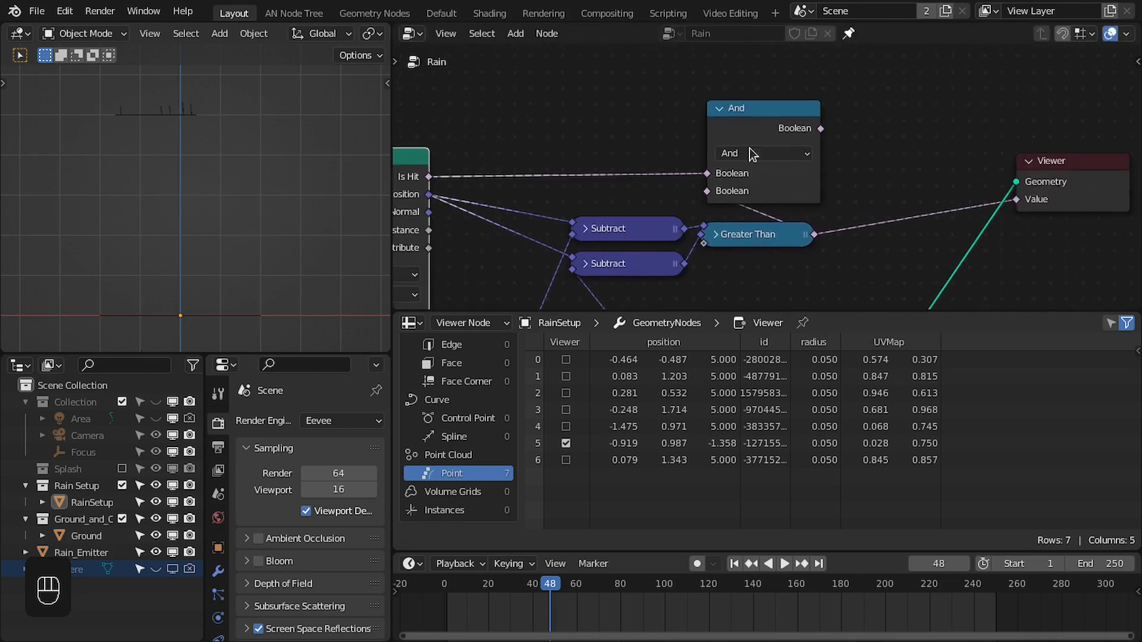
Collapse the And node, place it just above Greater Than, and preview its result in the Viewer
click(719, 108)
drag(755, 111, 749, 185)
scroll(750, 188, up, 1)
middle_drag(751, 188, 757, 161)
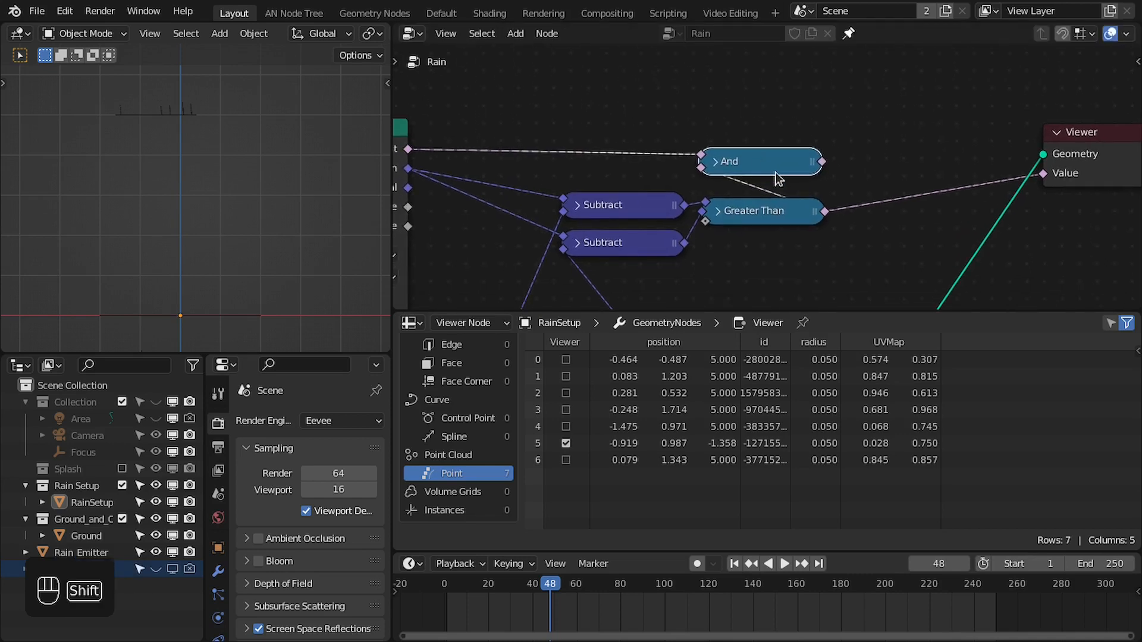
ctrl+shift+click(778, 173)
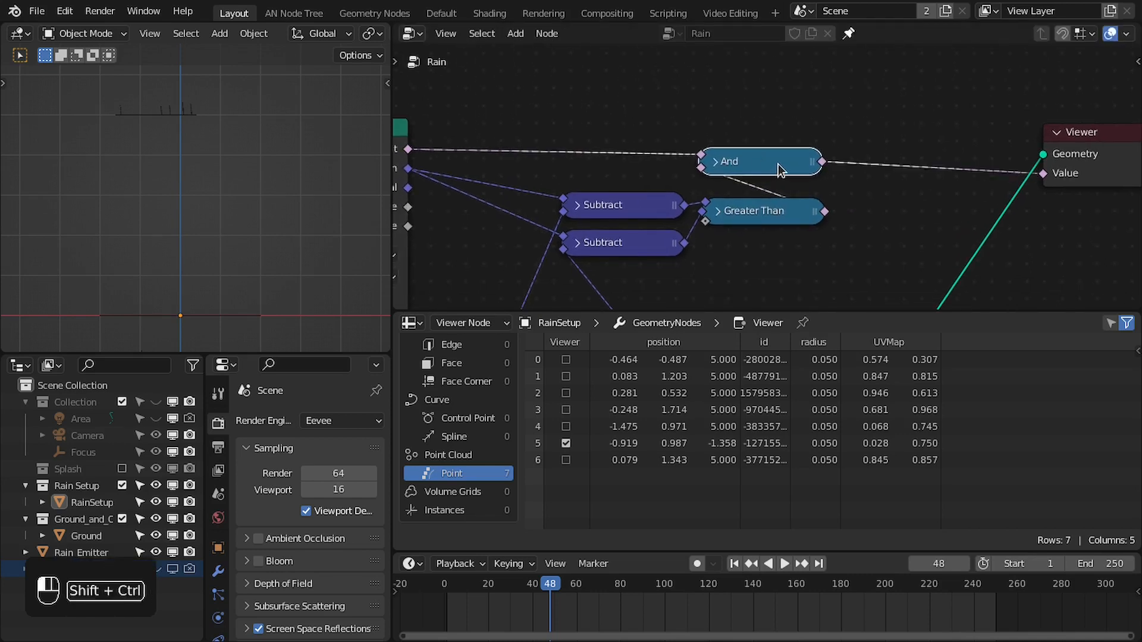
middle_drag(823, 204, 815, 169)
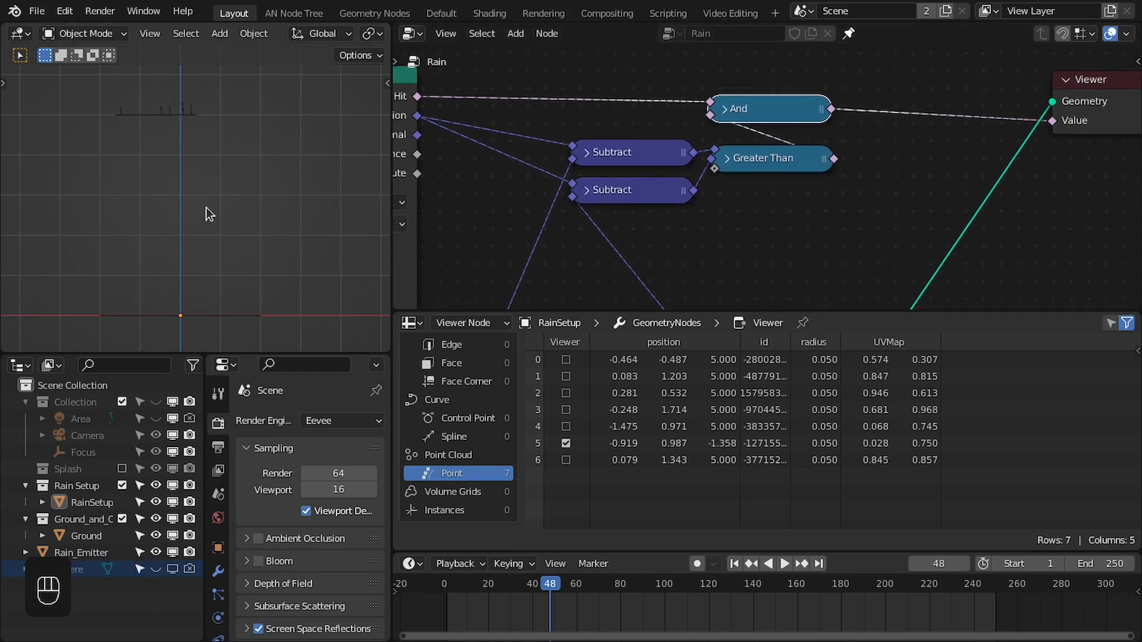
scroll(823, 152, up, 1)
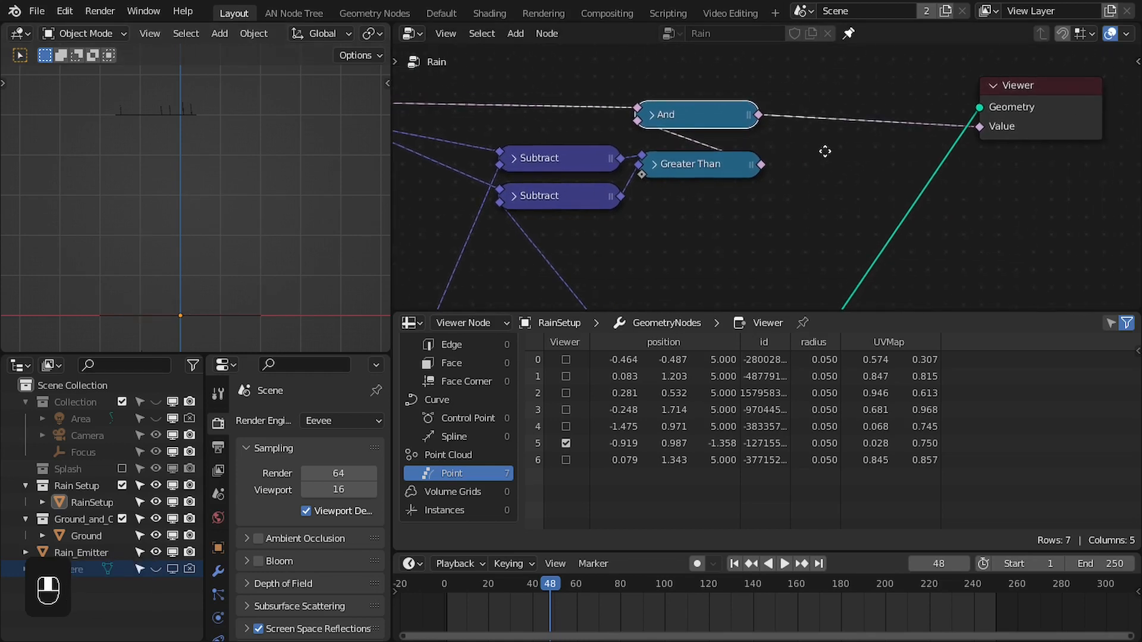
Collapse and reposition the Raycast node, and group it with the comparison nodes in a frame labelled Base Mask
key(ctrl+space)
scroll(452, 229, down, 3)
middle_drag(195, 247, 720, 230)
click(317, 176)
drag(369, 184, 426, 260)
scroll(511, 247, down, 1)
scroll(831, 240, down, 2)
scroll(611, 243, down, 2)
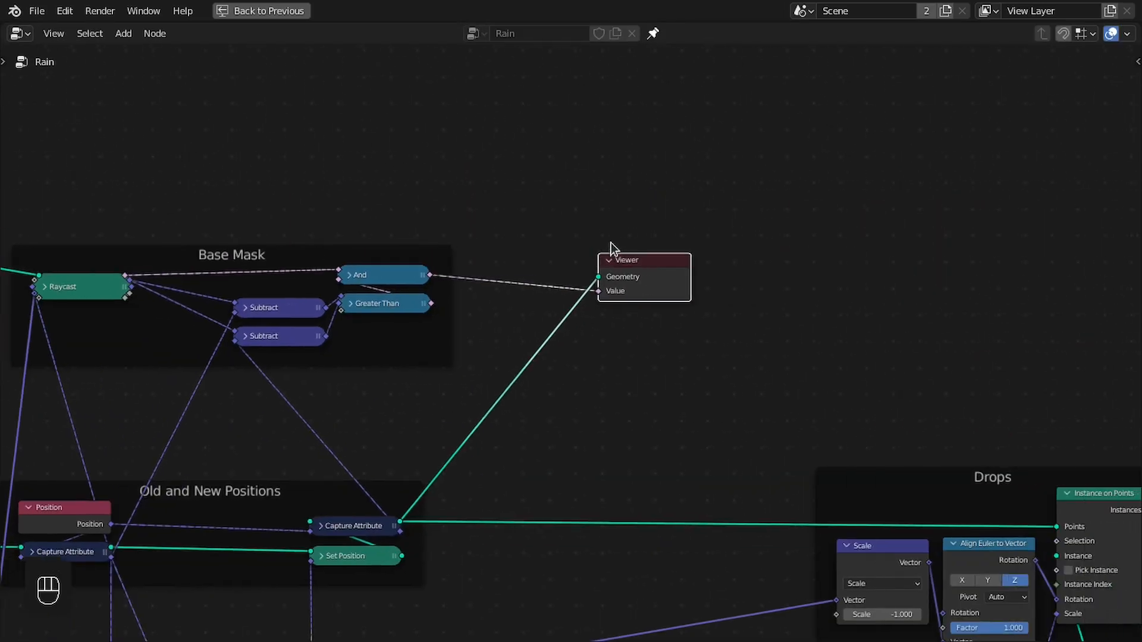
Close the spreadsheet area by extending the node editor over it
key(ctrl+space)
scroll(629, 170, up, 2)
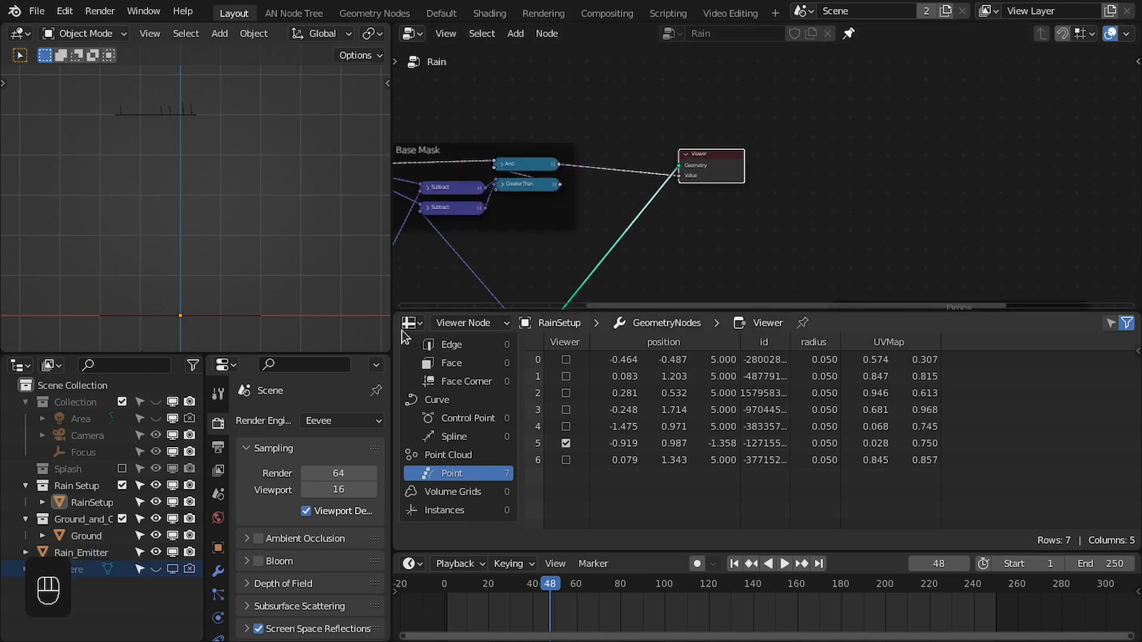
drag(398, 309, 594, 374)
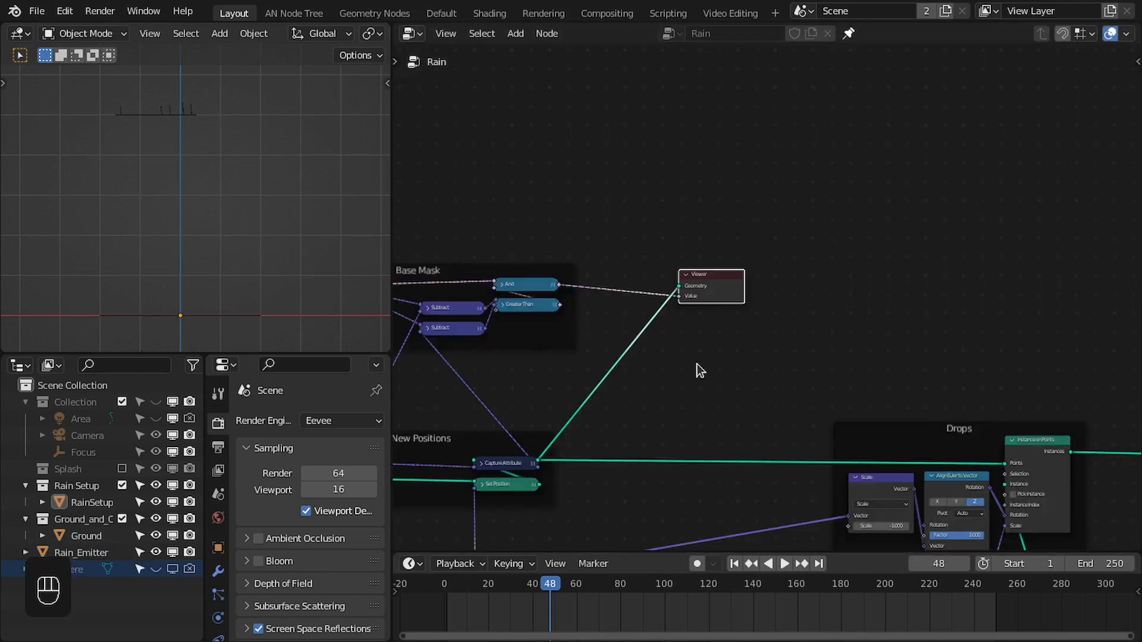
Delete the Viewer node connected to the And result
scroll(697, 368, up, 5)
middle_drag(631, 306, 663, 224)
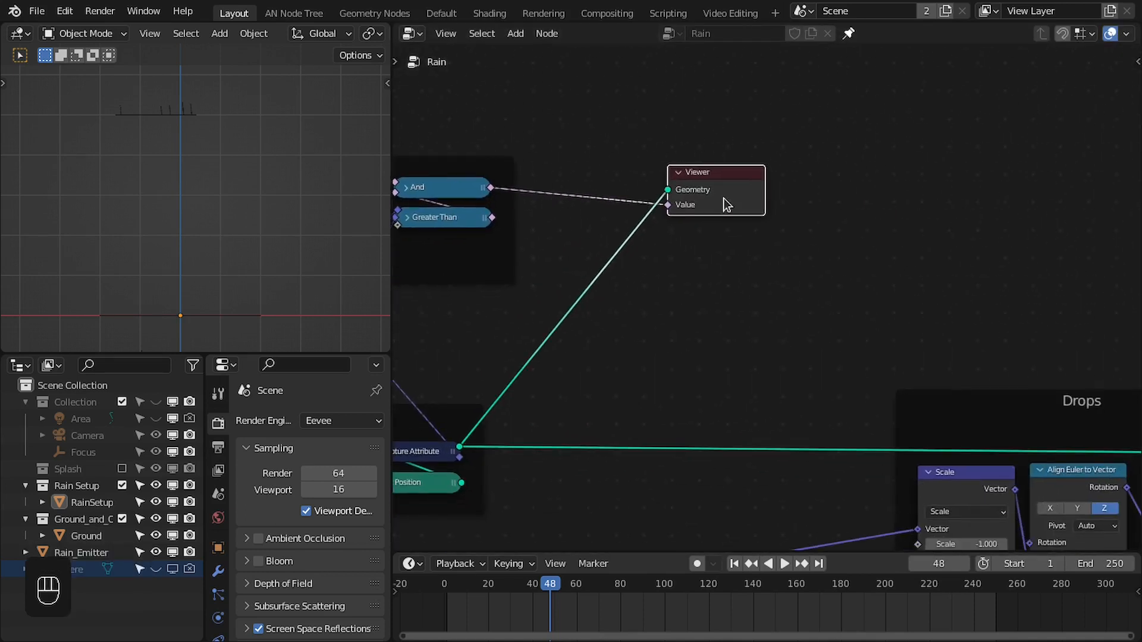
drag(725, 205, 847, 205)
key(x)
Add a Boolean Math Not node fed by the And output
drag(486, 192, 697, 347)
text(bo)
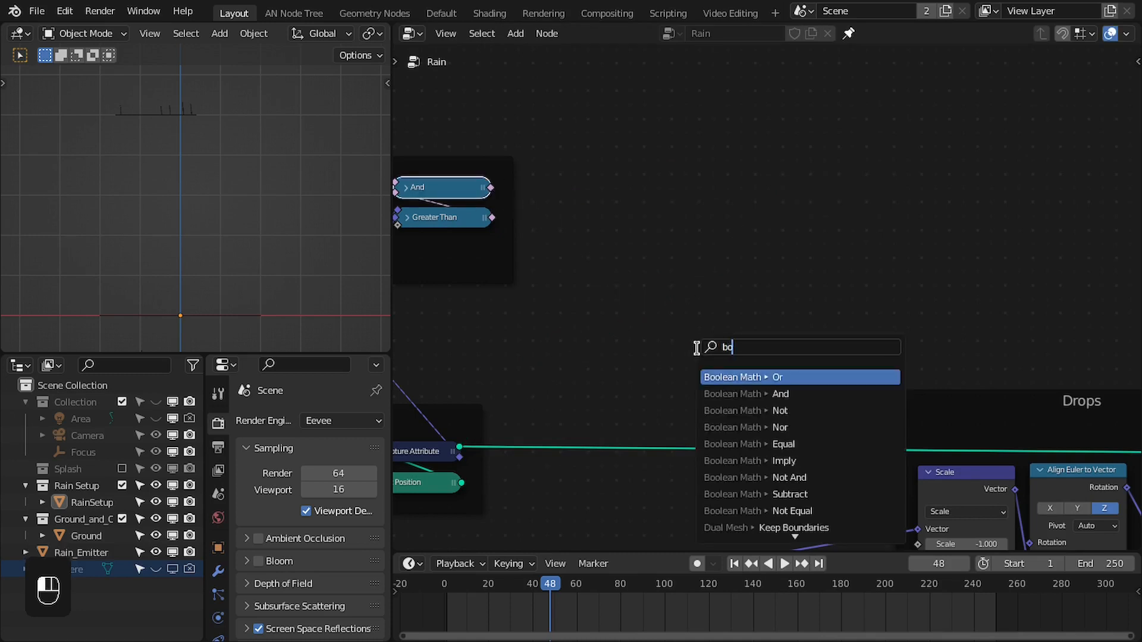
key(Down)
key(Down)
key(Return)
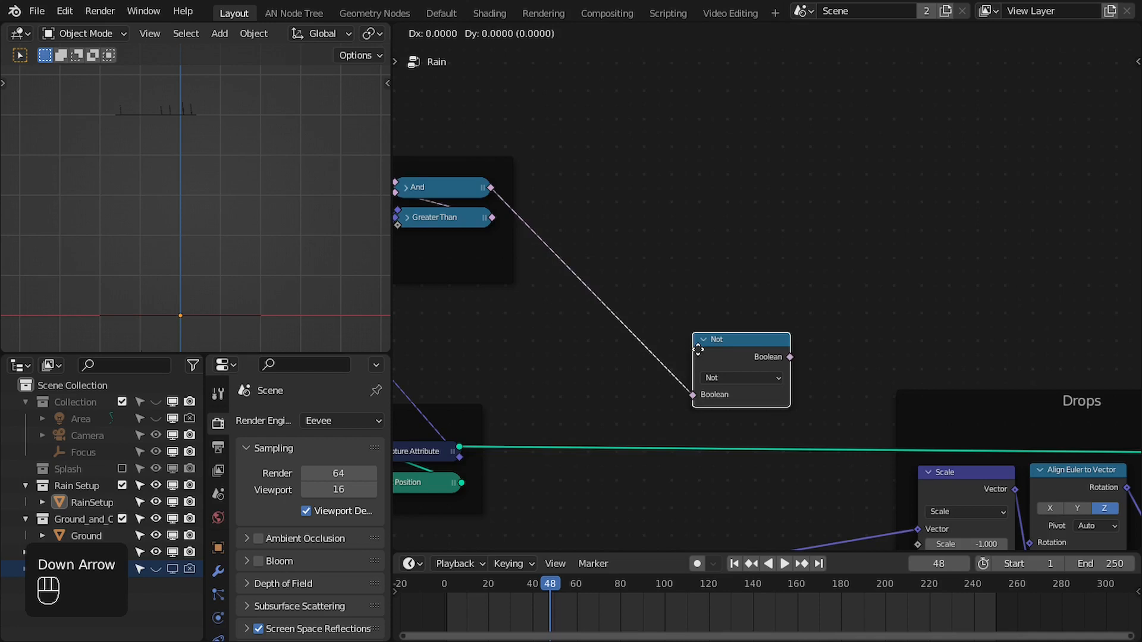
click(887, 360)
Collapse the Not node and place it inside the Drops frame, above Align Euler to Vector
middle_drag(904, 363, 568, 169)
scroll(568, 169, up, 3)
scroll(672, 190, up, 1)
click(624, 171)
drag(695, 176, 899, 301)
scroll(898, 262, down, 1)
middle_drag(897, 256, 784, 197)
scroll(797, 205, up, 2)
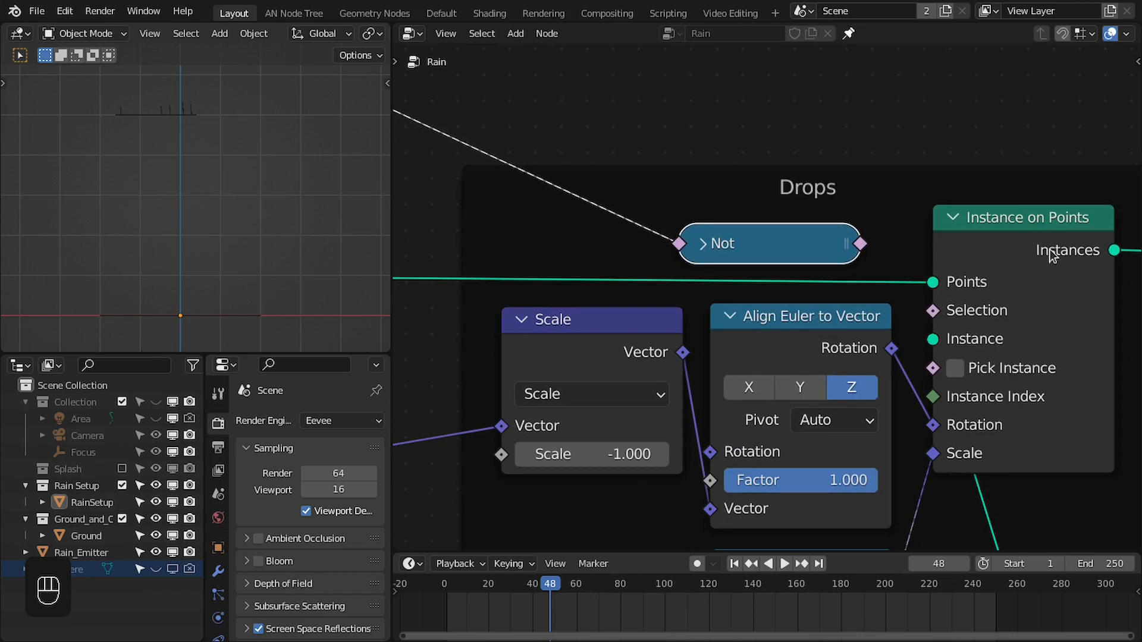
Feed the Not result into the Selection of Instance on Points, inspecting the drops around the ground plane in the viewport
middle_drag(1020, 238, 920, 222)
middle_drag(752, 173, 837, 165)
scroll(204, 195, up, 3)
shift+middle_drag(189, 198, 205, 160)
scroll(205, 161, down, 3)
shift+middle_drag(180, 314, 213, 378)
key(ctrl+space)
scroll(213, 378, down, 5)
shift+middle_drag(439, 447, 337, 473)
scroll(366, 351, up, 3)
scroll(379, 419, down, 2)
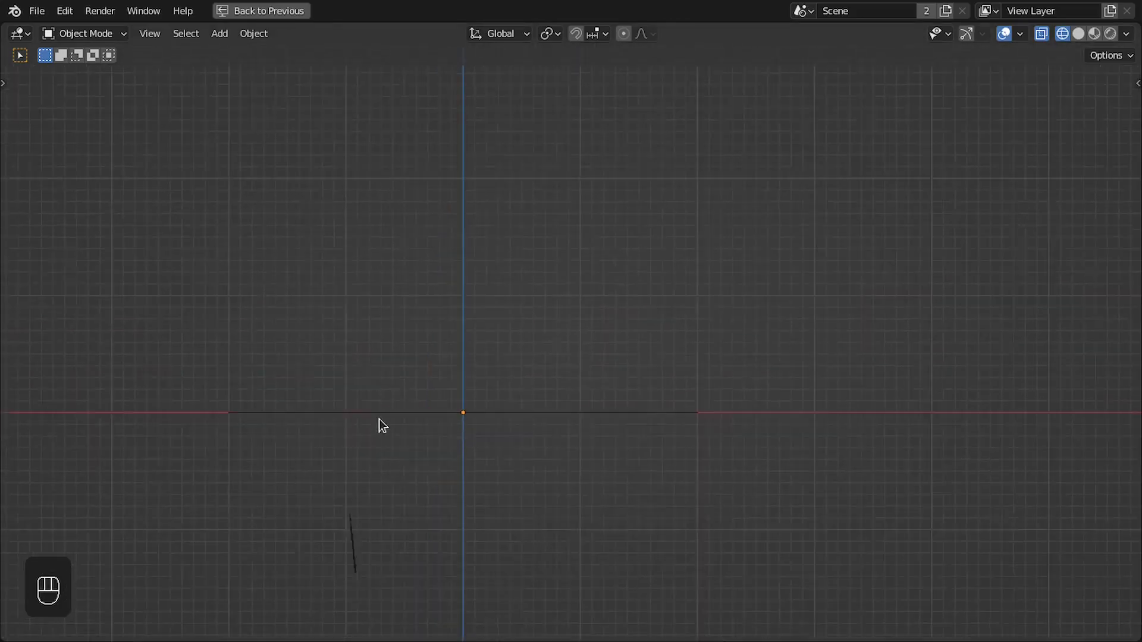
shift+middle_drag(426, 298, 394, 369)
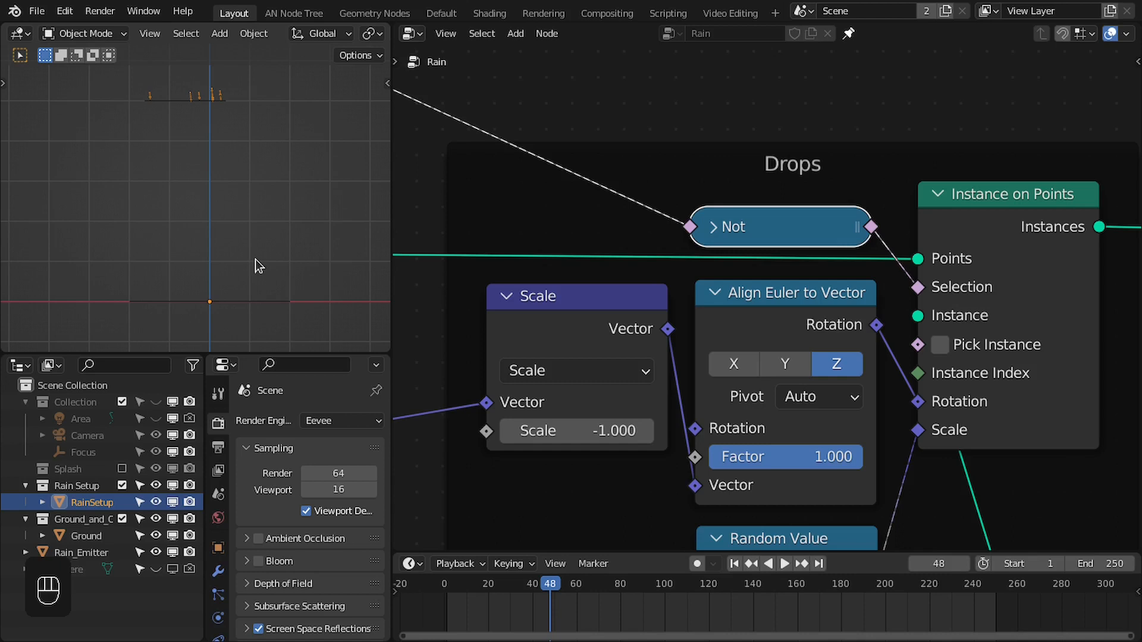
Temporarily unlink Not from the Instance on Points Selection to compare the drops below the ground, and restore the link
drag(932, 292, 857, 252)
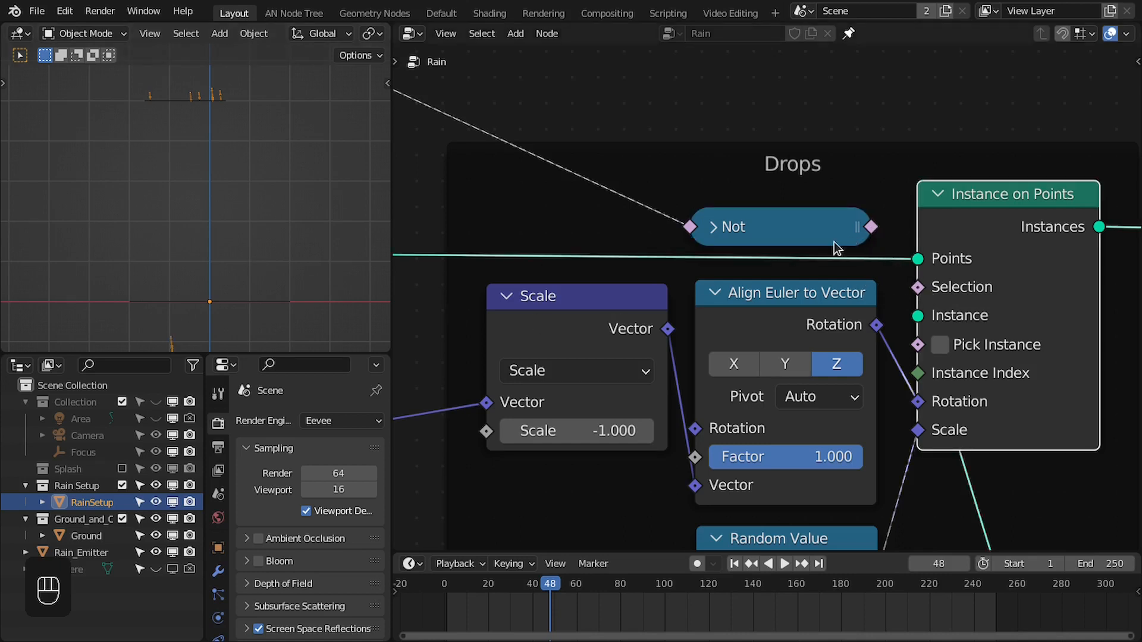
shift+middle_drag(266, 297, 276, 233)
scroll(276, 233, up, 2)
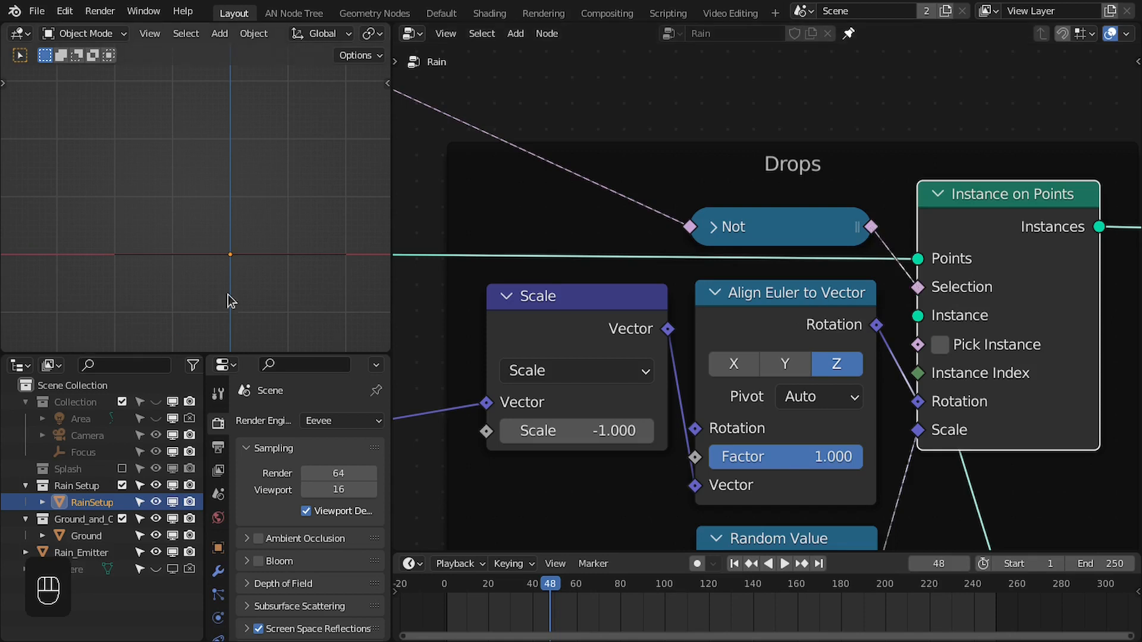
scroll(244, 217, down, 1)
shift+middle_drag(245, 212, 230, 265)
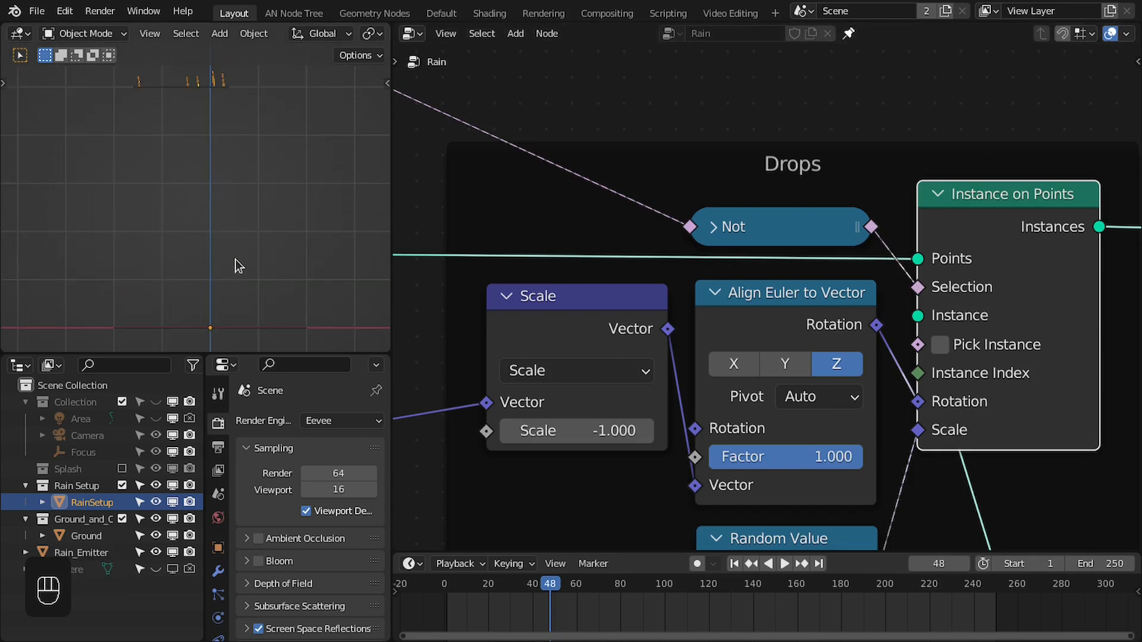
Step through the frames around 43 to 45 and examine a drop up close as it reaches the ground
key(Left)
key(Left)
key(Left)
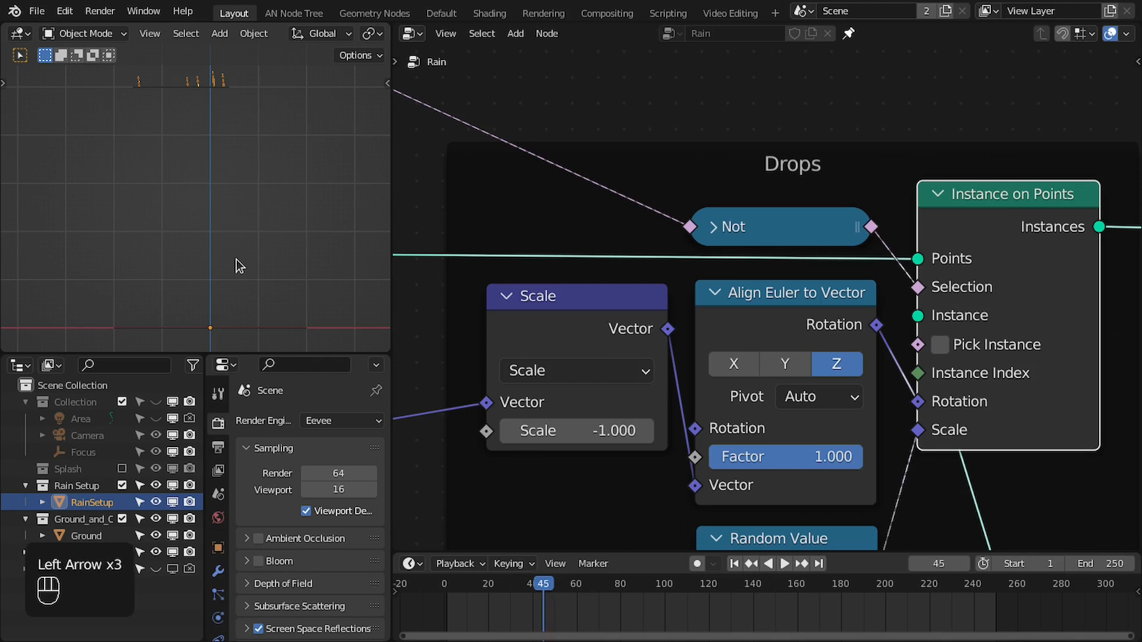
key(Right)
scroll(156, 296, up, 2)
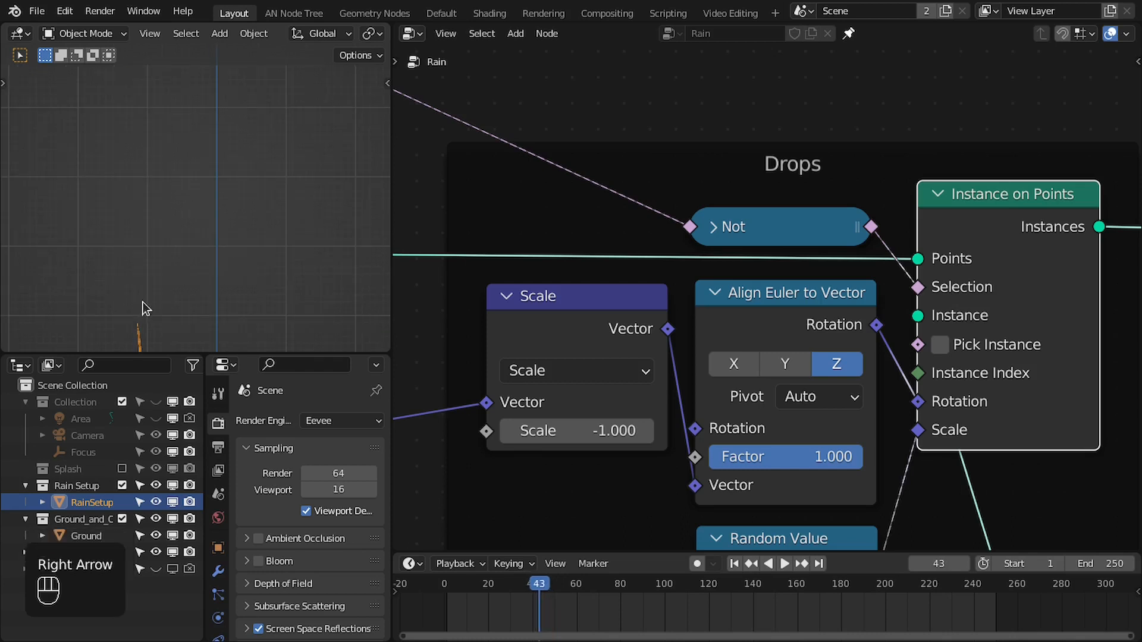
shift+middle_drag(143, 334, 218, 179)
scroll(220, 185, up, 4)
key(Right)
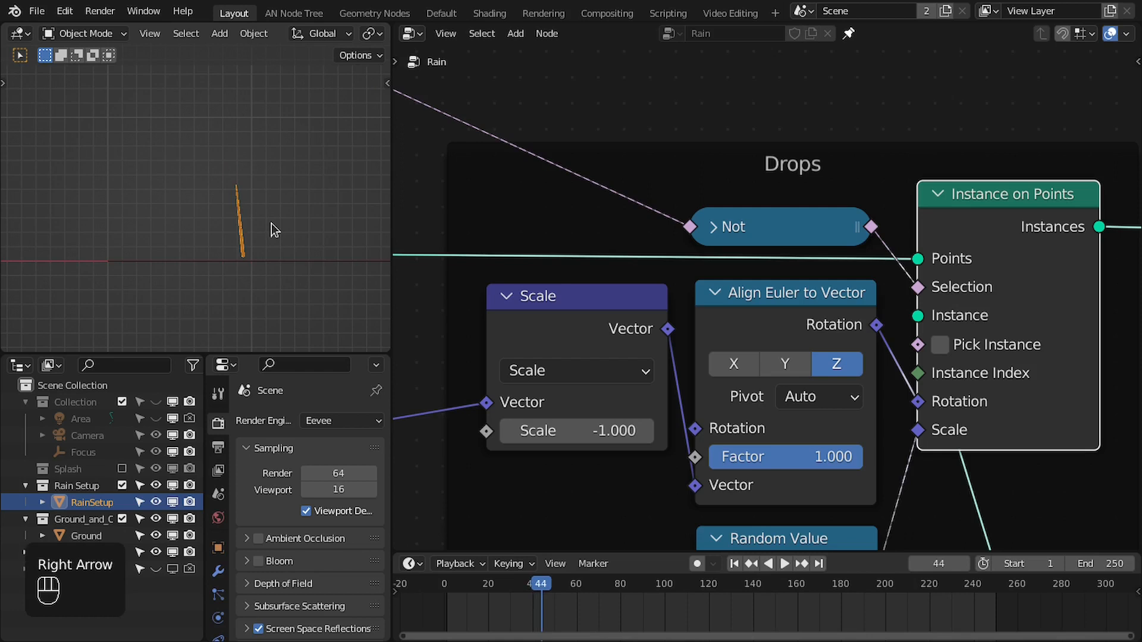
Advance to frame 45 and play the rain animation, watching the drops reach the ground in front view
key(Right)
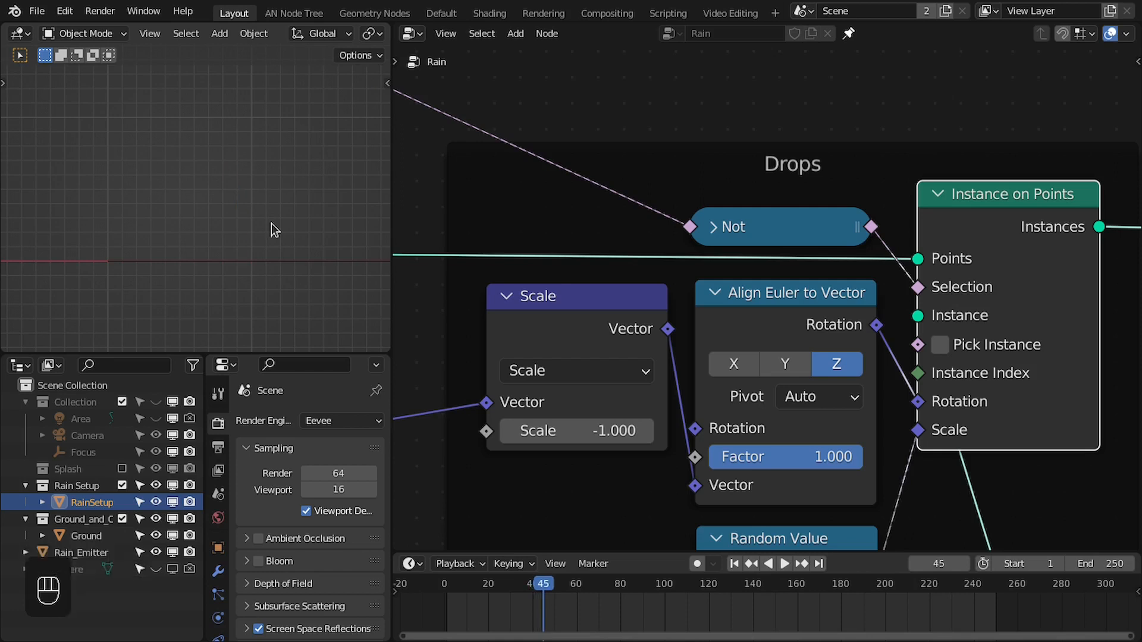
scroll(215, 229, down, 6)
mouse_move(215, 229)
shift+middle_down()
mouse_move(190, 216)
mouse_move(214, 234)
shift+middle_up()
scroll(190, 216, down, 3)
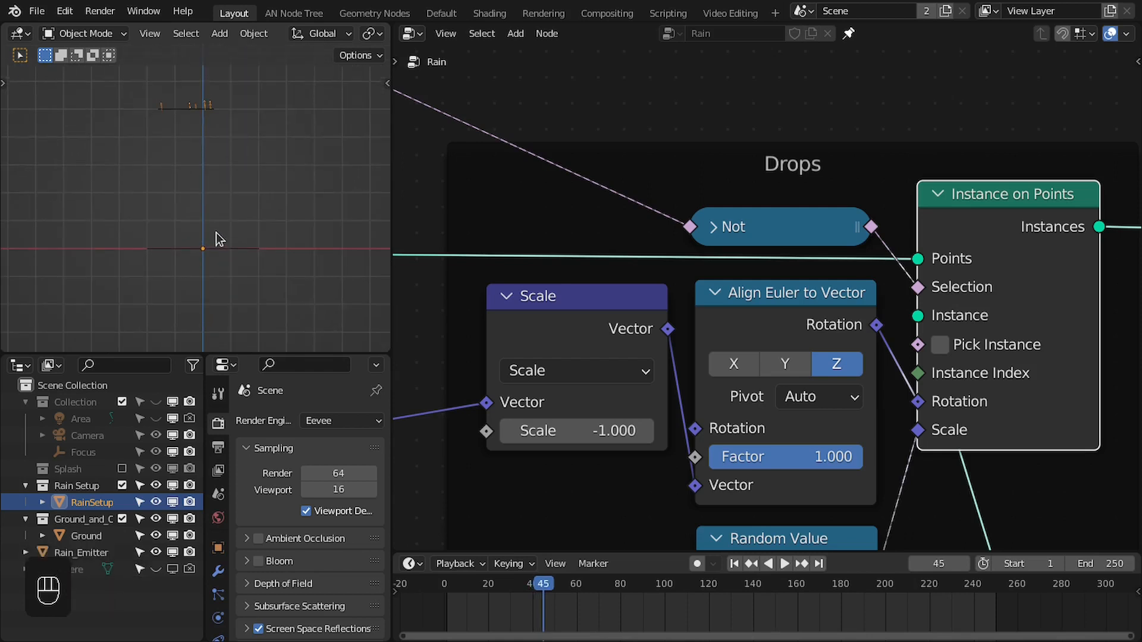
key(space)
key(space)
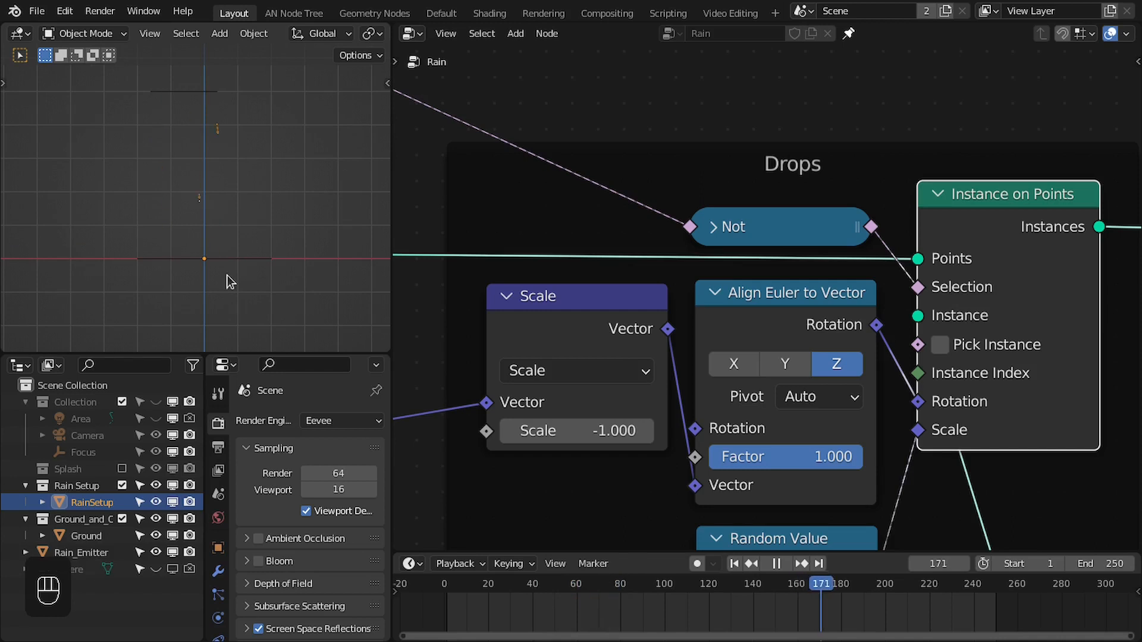
Adjust the Not node's placement inside the Drops frame, view the ground in perspective, and save the file
scroll(882, 250, down, 5)
middle_drag(883, 249, 838, 311)
scroll(775, 292, up, 3)
drag(762, 295, 766, 302)
middle_drag(244, 252, 197, 188)
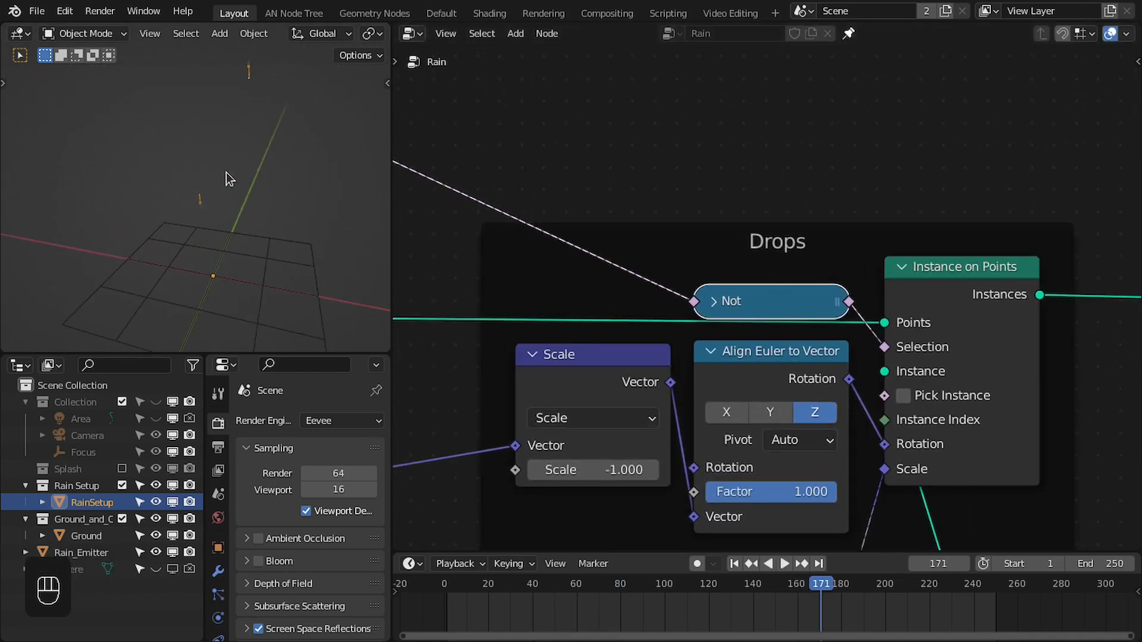
middle_drag(227, 273, 248, 258)
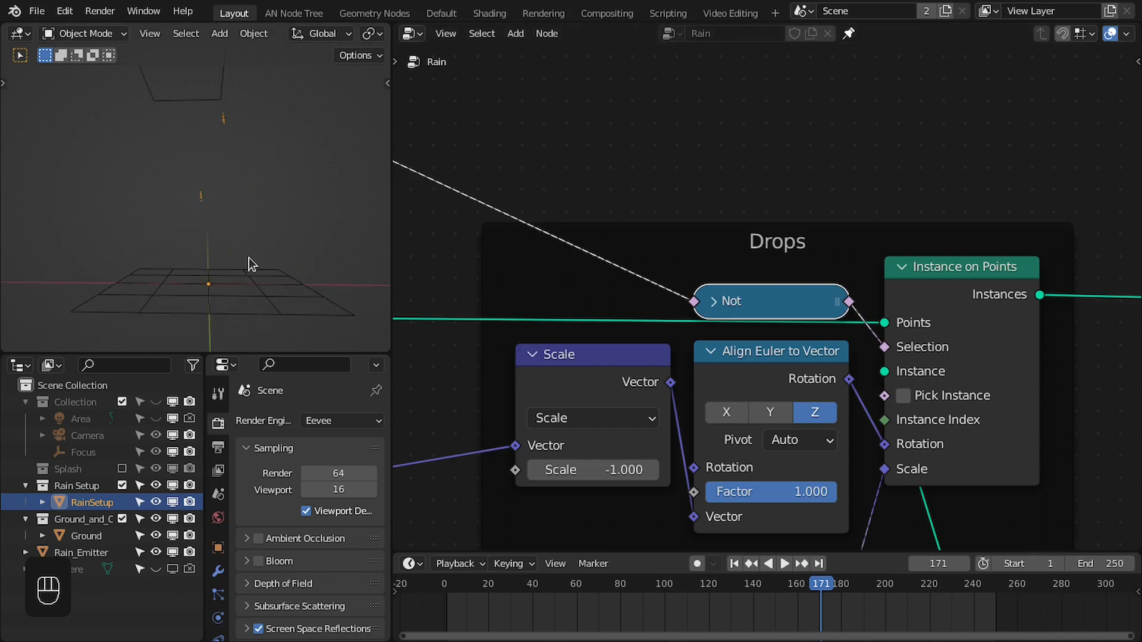
key(ctrl+s)
Examine the enlarged node tree, following the link from the Base Mask frame's And node to Not in Drops
scroll(781, 265, down, 1)
key(ctrl+space)
scroll(619, 238, down, 3)
middle_drag(619, 237, 591, 384)
scroll(557, 395, down, 2)
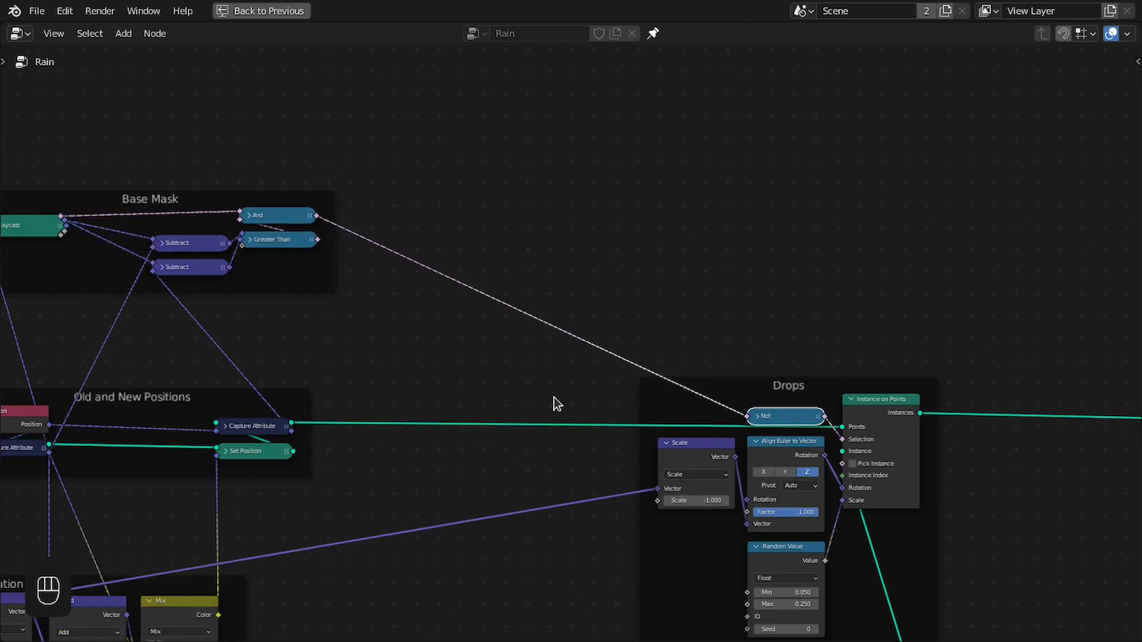
scroll(553, 396, up, 3)
middle_drag(353, 391, 585, 354)
scroll(586, 355, down, 2)
middle_drag(612, 303, 638, 362)
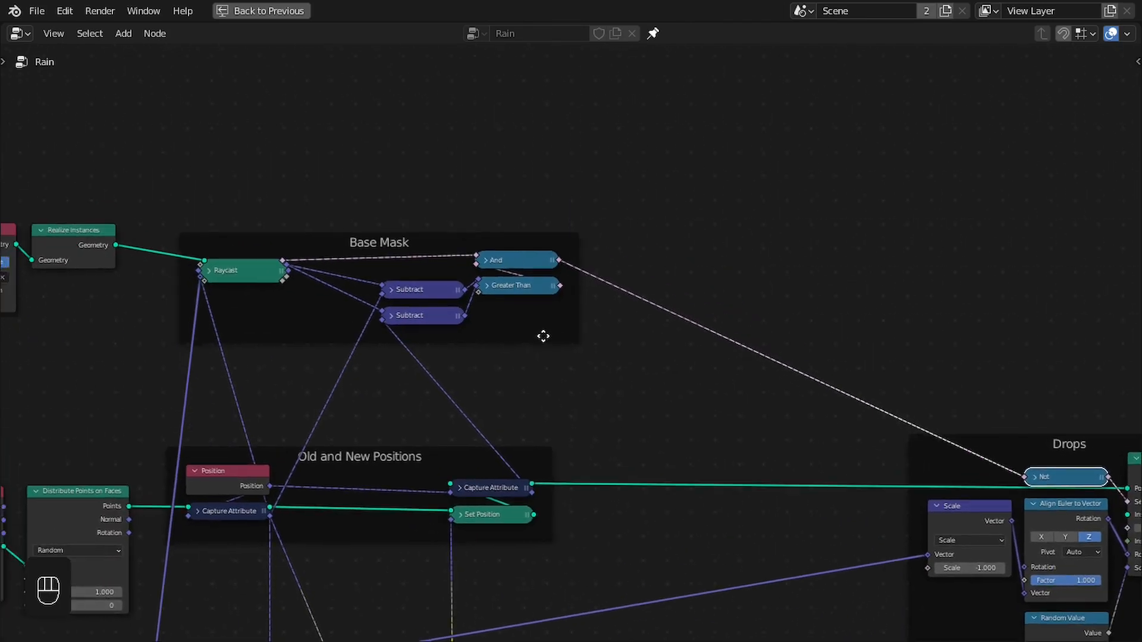
key(ctrl+space)
middle_drag(249, 243, 249, 254)
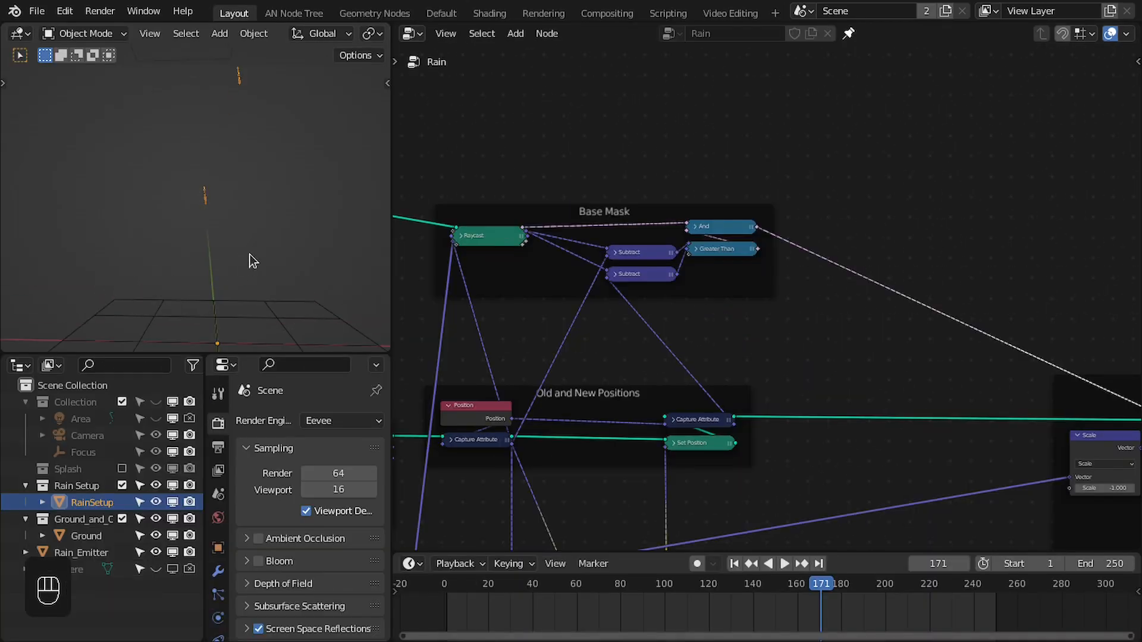
Add a Set Position node fed by the Capture Attribute geometry output and place it above the Drops frame
key(KP_1)
shift+middle_drag(267, 258, 235, 184)
middle_drag(874, 260, 644, 266)
scroll(573, 342, up, 7)
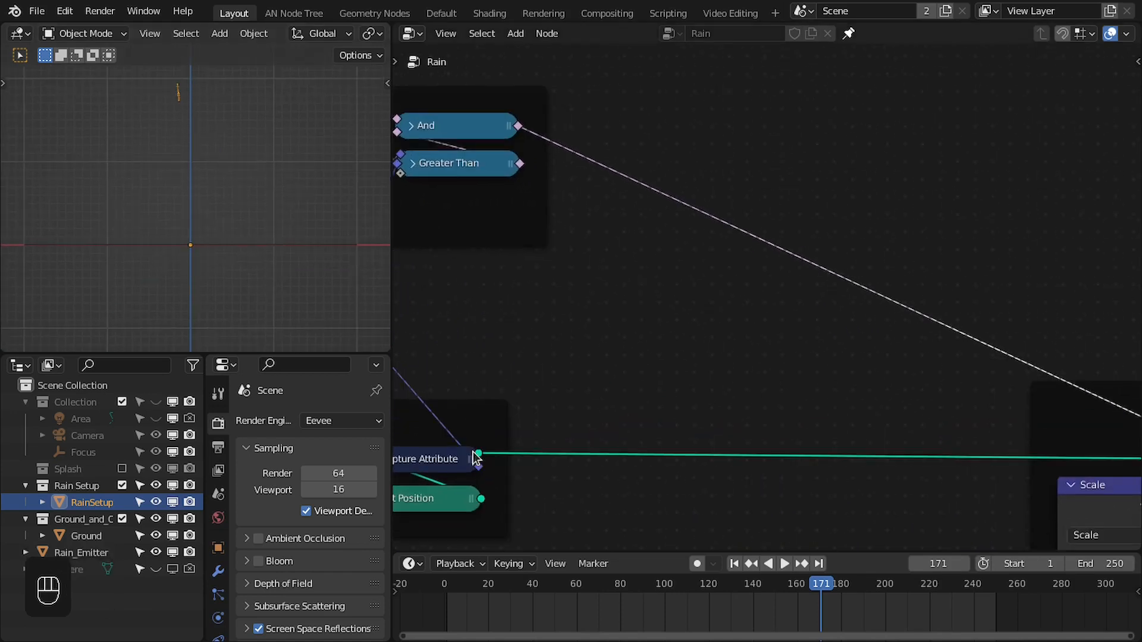
drag(476, 458, 958, 119)
text(set pos)
key(Return)
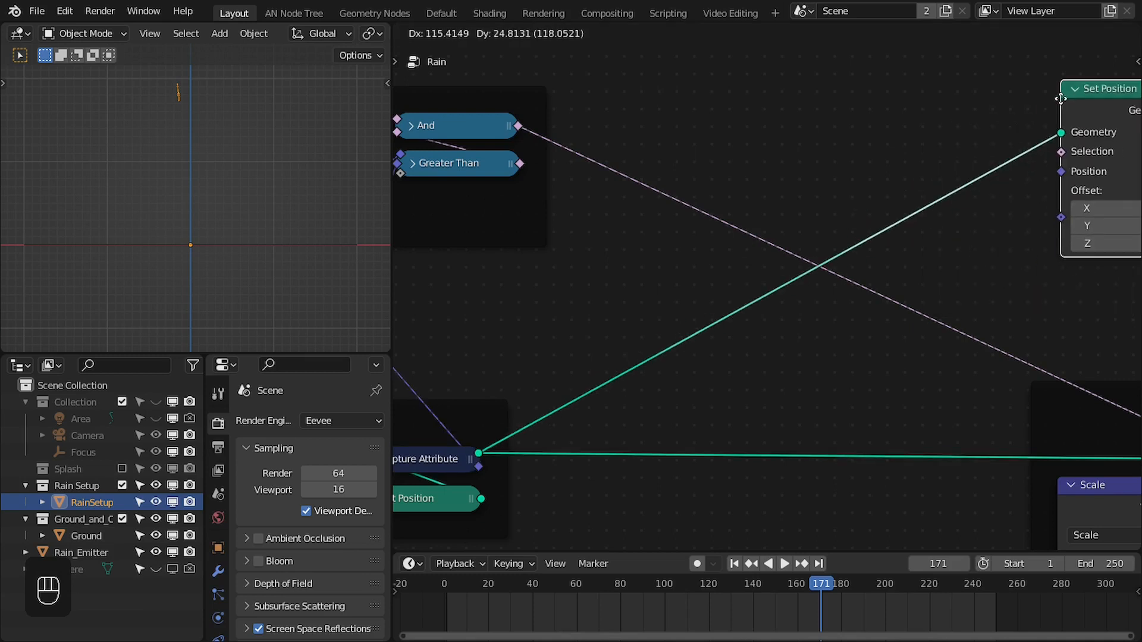
click(1033, 91)
middle_drag(1042, 106, 920, 245)
drag(947, 239, 925, 195)
Link the Raycast node's Hit Position output to the Position input of the new Set Position node
scroll(832, 232, down, 2)
middle_drag(657, 231, 824, 216)
middle_drag(585, 246, 776, 247)
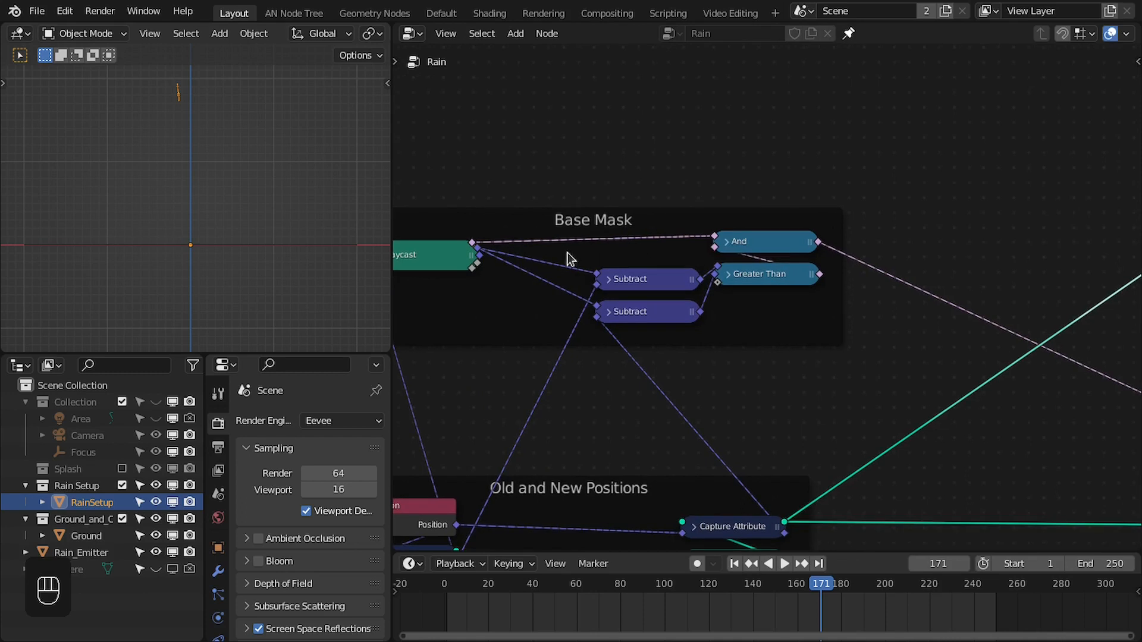
drag(483, 249, 1047, 229)
middle_drag(829, 229, 613, 247)
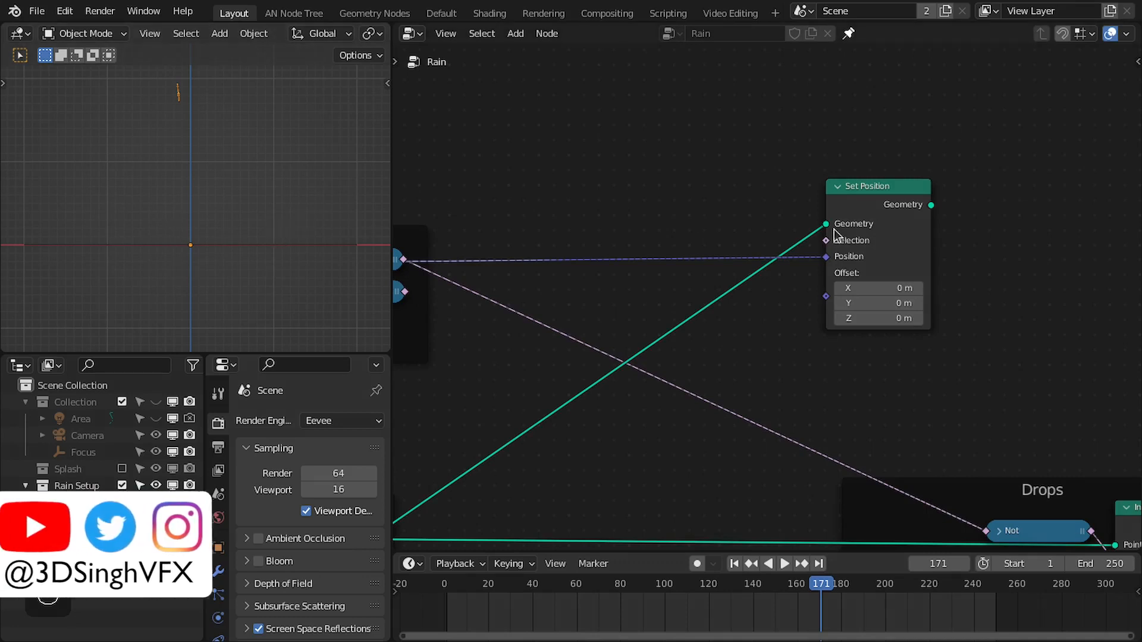
Step through the frames from 171 to about 175, following a drop down to the ground in front view
scroll(177, 227, up, 1)
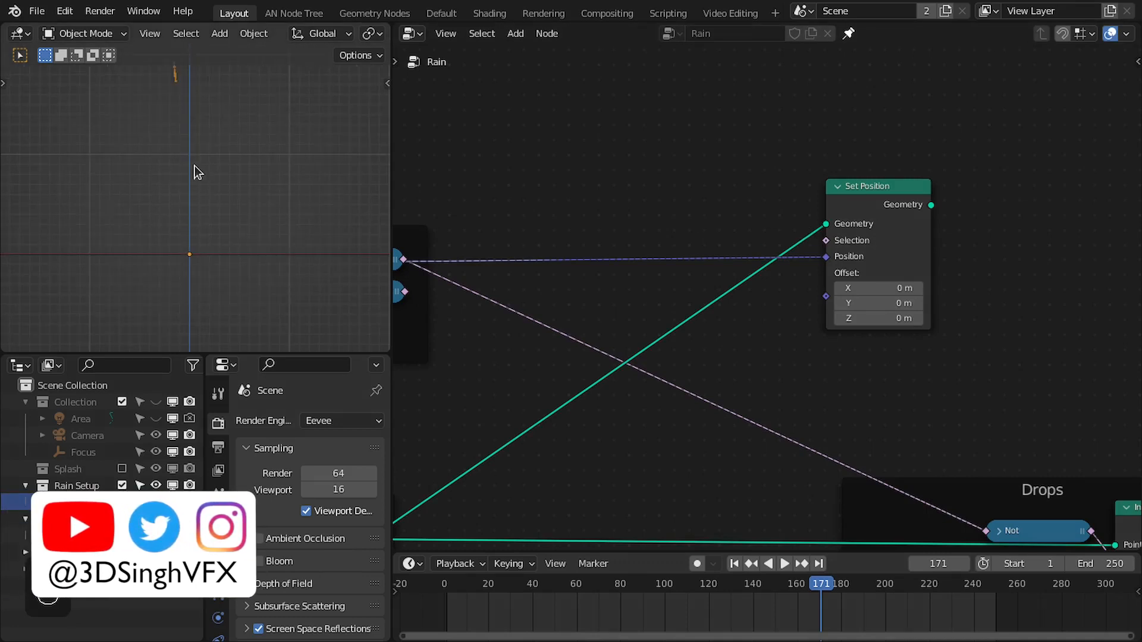
key(Up)
key(Right)
key(Right)
key(Right)
key(Right)
key(Right)
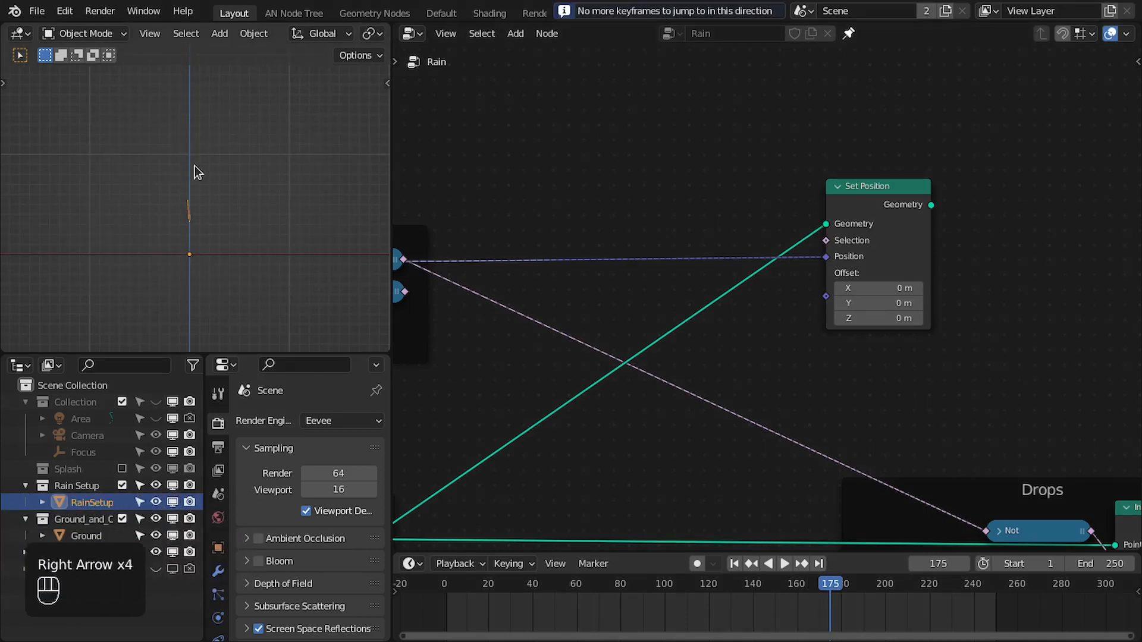
key(Left)
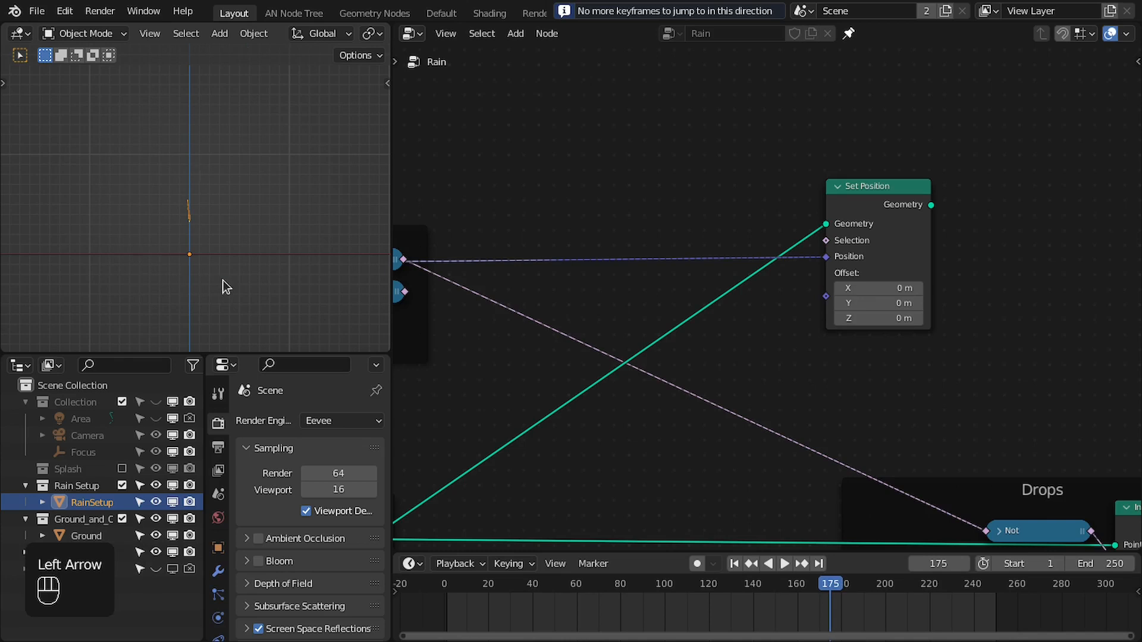
scroll(220, 280, up, 3)
Add an Instance on Points node fed by the geometry of the new Set Position node
scroll(909, 234, down, 1)
middle_drag(908, 233, 809, 226)
scroll(734, 234, up, 1)
middle_drag(734, 234, 534, 233)
drag(619, 204, 774, 161)
text(insta)
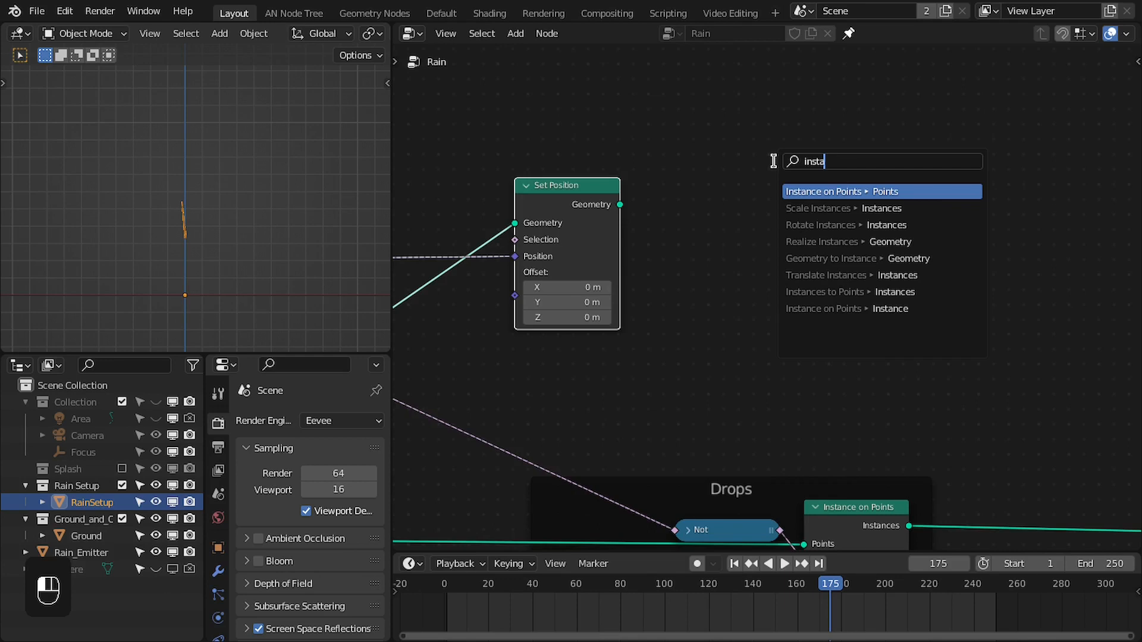
key(Return)
click(713, 221)
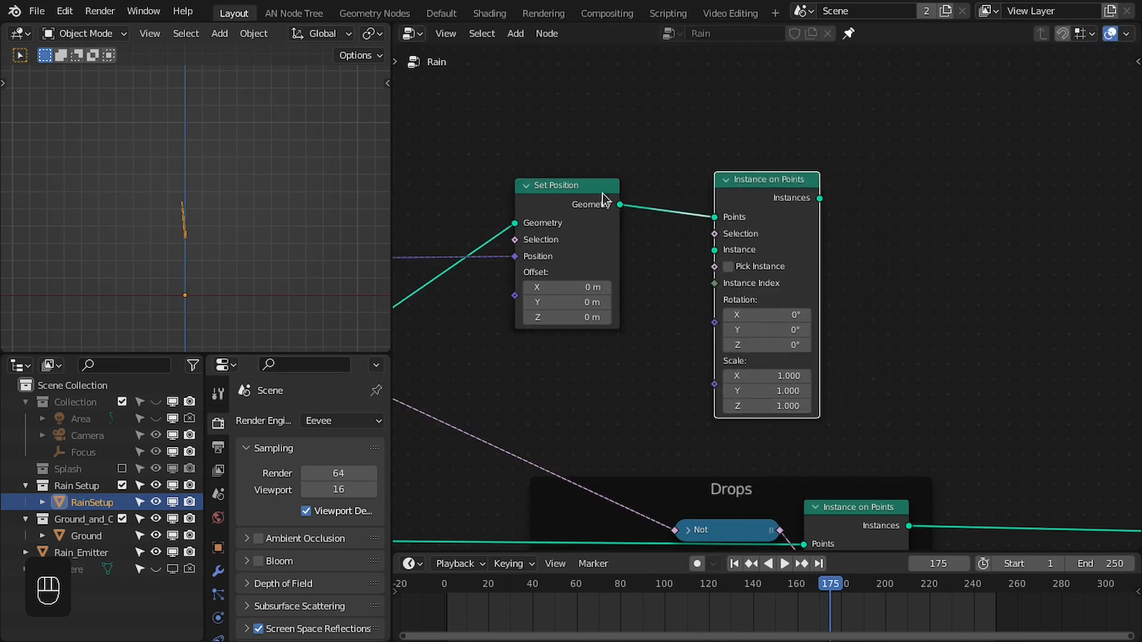
Rearrange the new Set Position and Instance on Points nodes side by side above the Drops frame
drag(602, 193, 654, 193)
scroll(737, 209, up, 1)
middle_drag(755, 205, 778, 222)
drag(809, 204, 842, 206)
scroll(901, 226, down, 3)
scroll(905, 225, down, 2)
Join the new instances with the Drops instances through a Join Geometry node placed before Group Output
drag(722, 160, 872, 312)
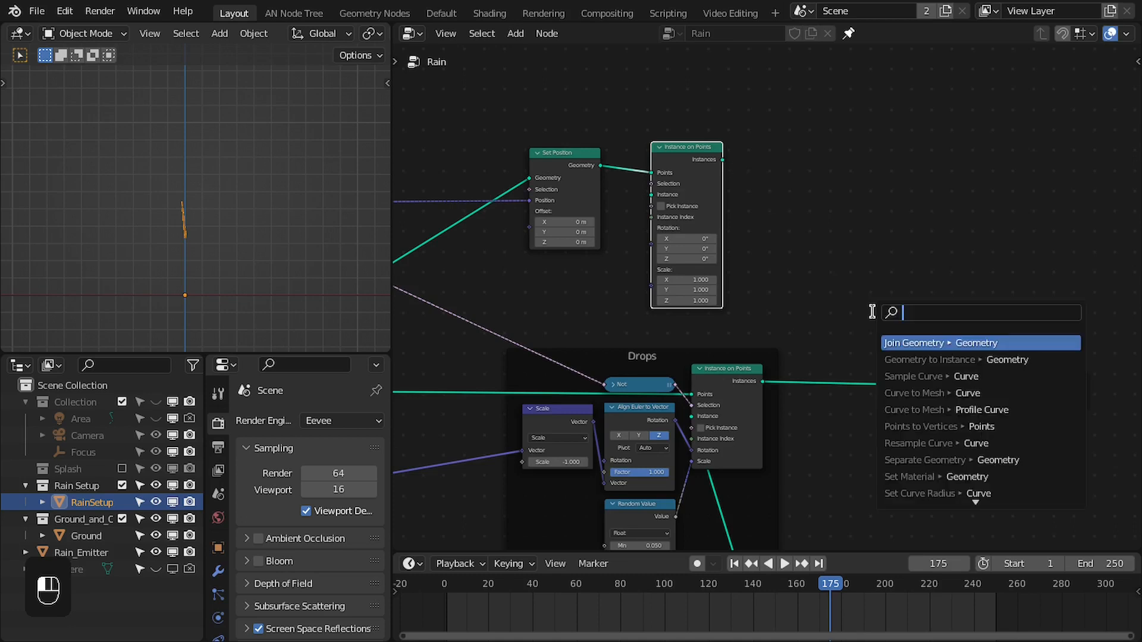
text(jiona)
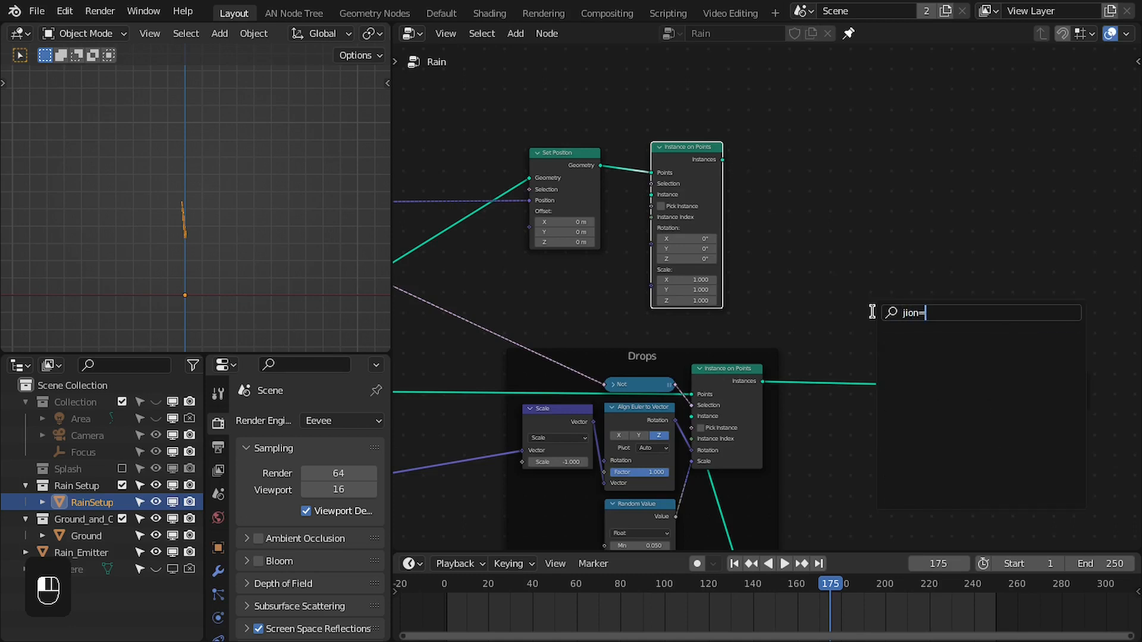
key(BackSpace)
key(BackSpace)
key(Down)
key(Return)
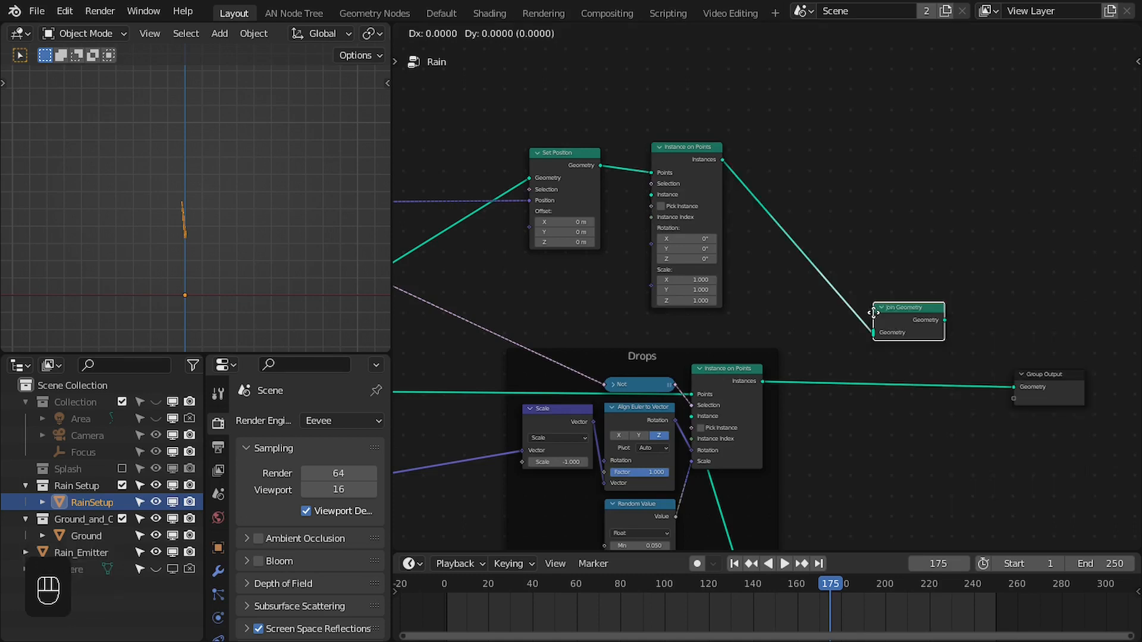
click(882, 371)
scroll(816, 388, up, 3)
scroll(814, 387, up, 1)
drag(760, 413, 929, 386)
alt+shift+click(936, 392)
Add an Ico Sphere with a 0.1 m radius as the Instance of the new Instance on Points node
scroll(925, 374, down, 3)
middle_drag(763, 219, 934, 323)
scroll(868, 285, up, 3)
drag(914, 322, 795, 151)
text(ico)
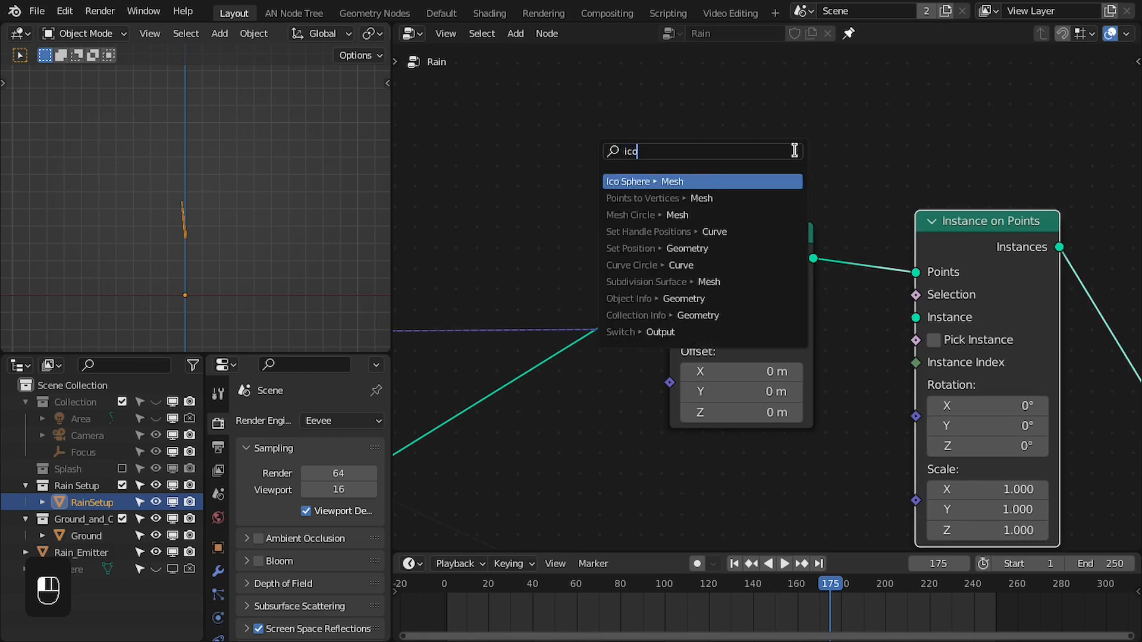
key(Return)
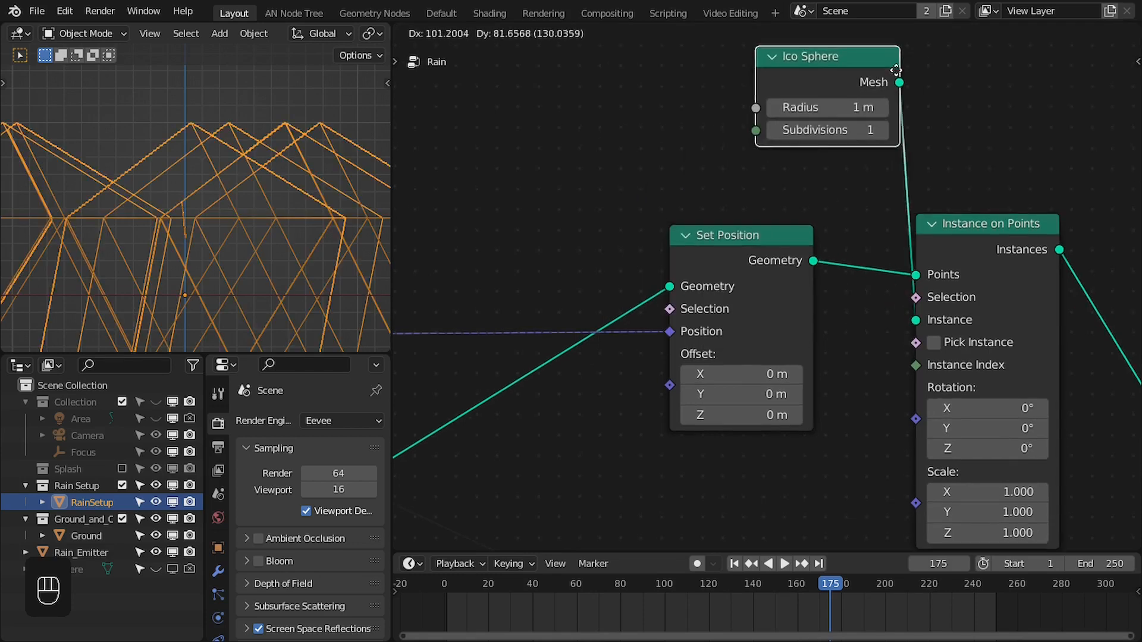
click(783, 152)
click(750, 166)
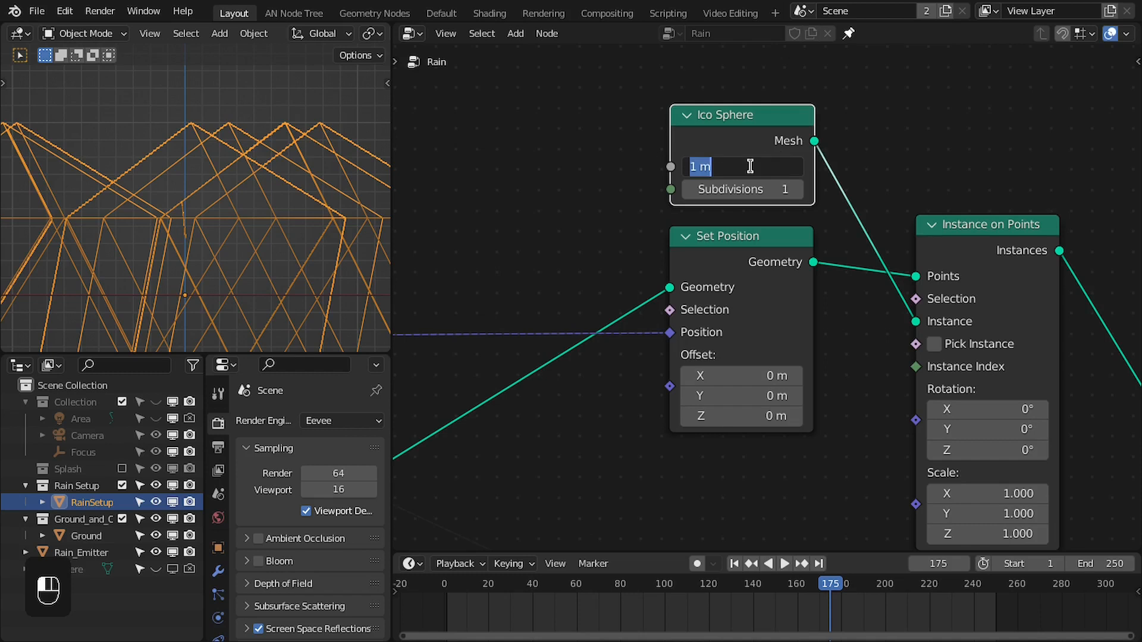
text(0.1)
key(Return)
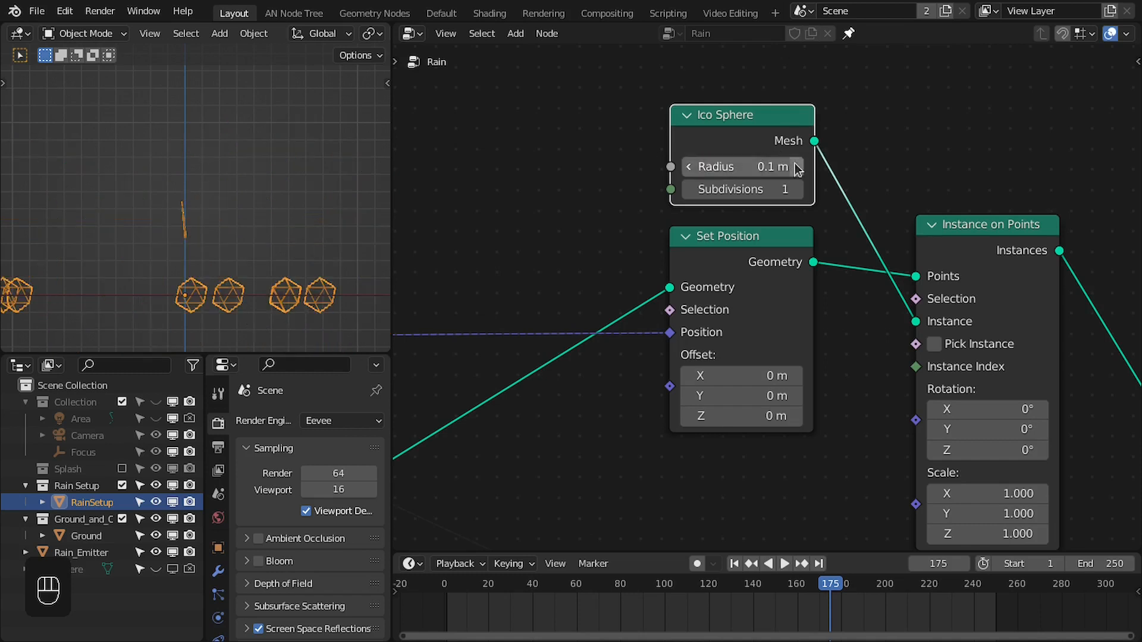
click(767, 167)
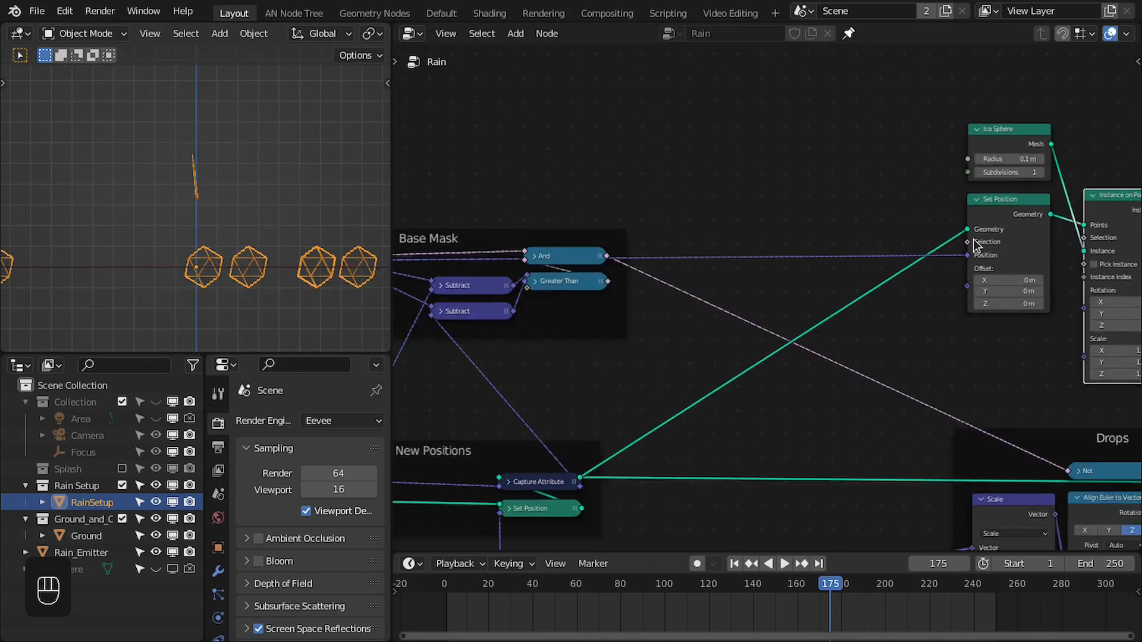
Feed the Base Mask's And result into the Selection of the new Instance on Points node
scroll(654, 269, up, 3)
middle_drag(520, 257, 609, 245)
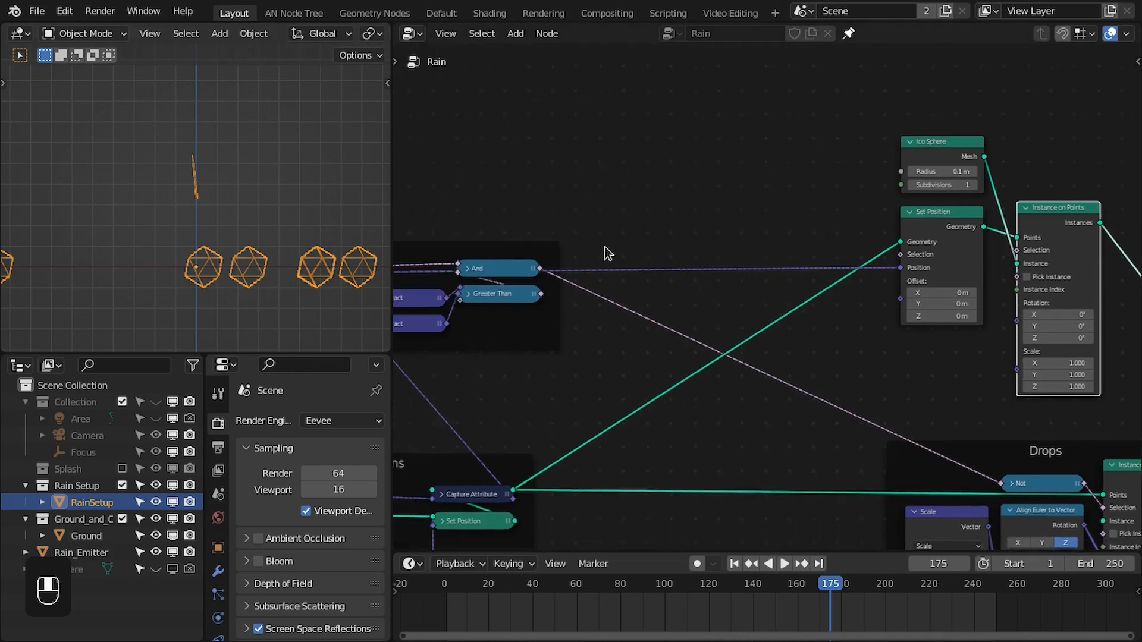
scroll(594, 252, up, 1)
drag(502, 264, 1058, 242)
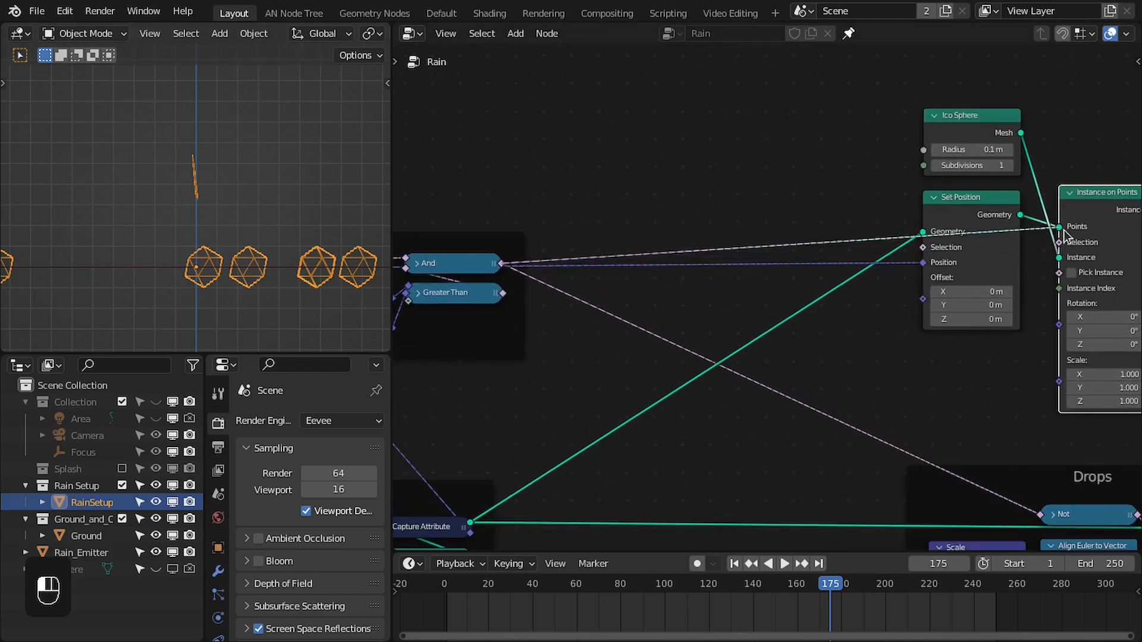
Return to frame 1 and inspect the ground plane in front view
key(shift+Left)
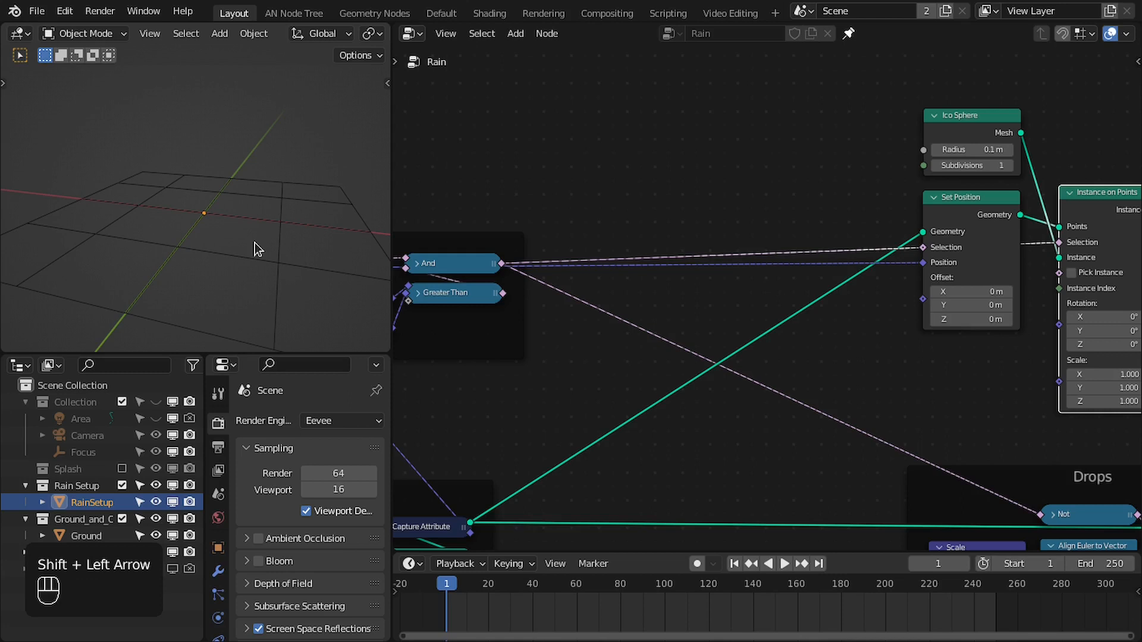
scroll(248, 236, down, 4)
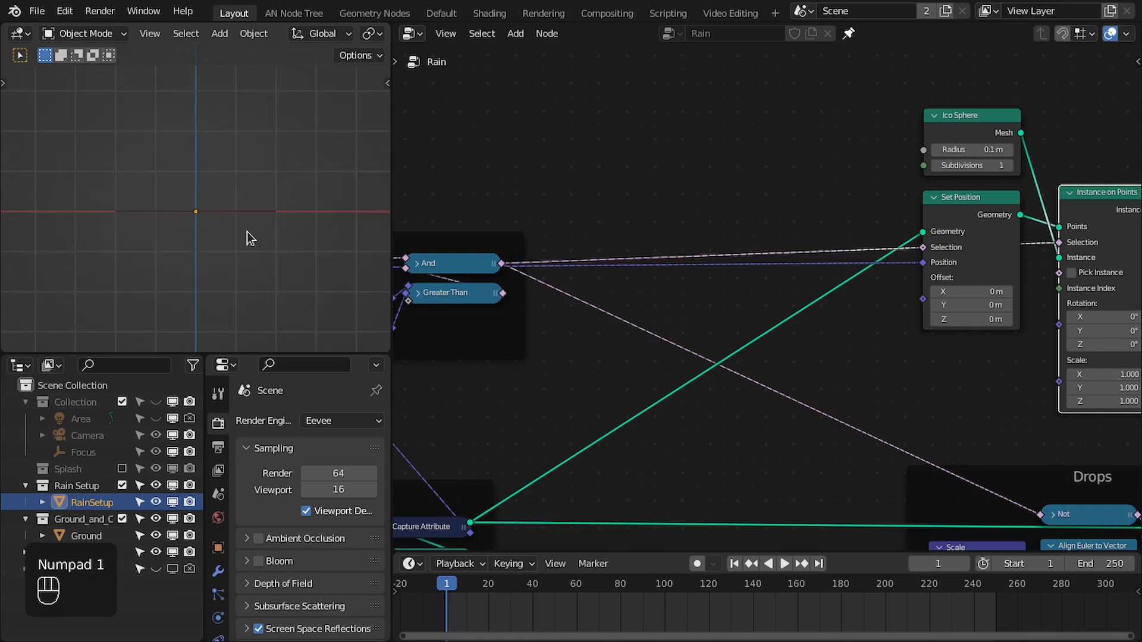
Play the rain animation and step back and forth around frame 16 to examine when the hit sphere appears at the ground
shift+middle_drag(199, 218, 196, 291)
key(space)
key(space)
scroll(171, 310, up, 2)
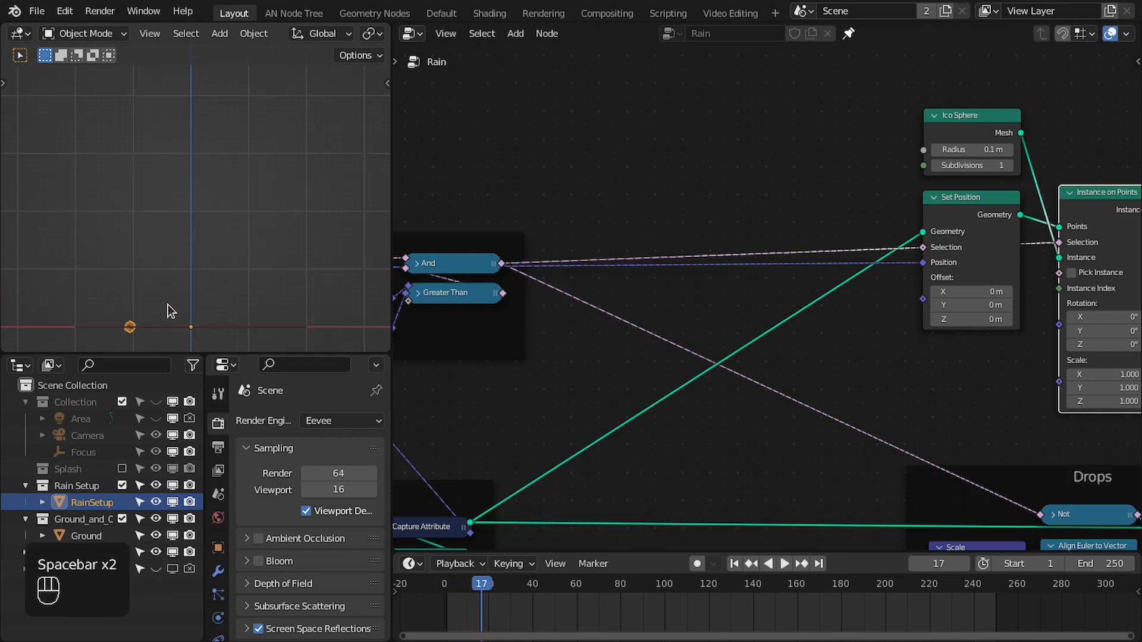
key(Left)
key(Left)
key(Right)
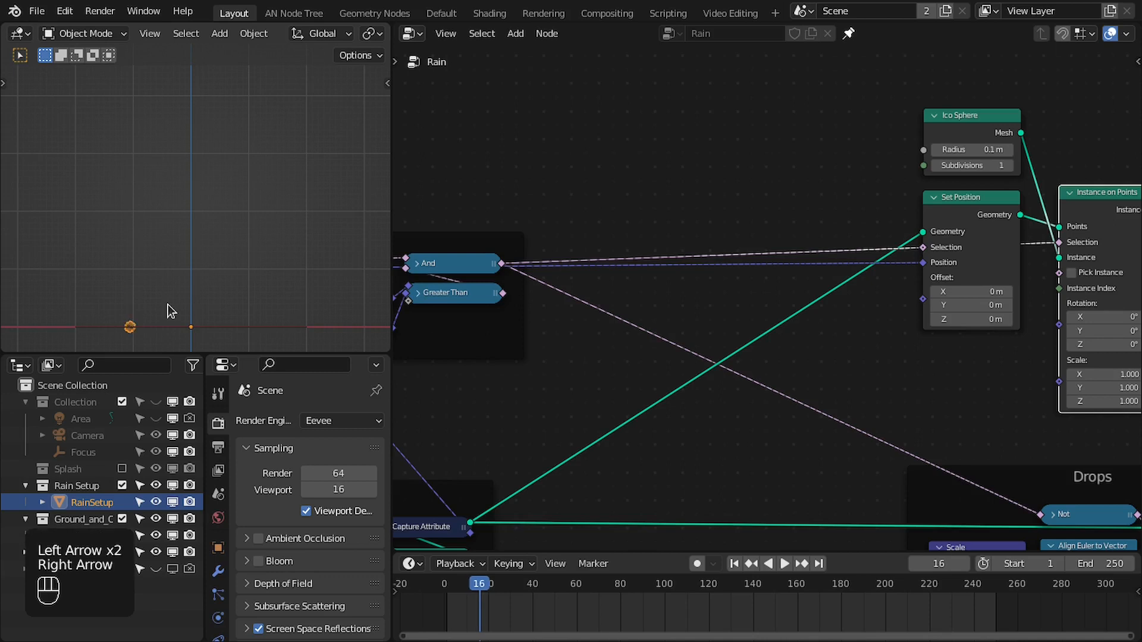
key(Left)
key(Right)
key(Left)
key(Right)
key(Left)
key(Right)
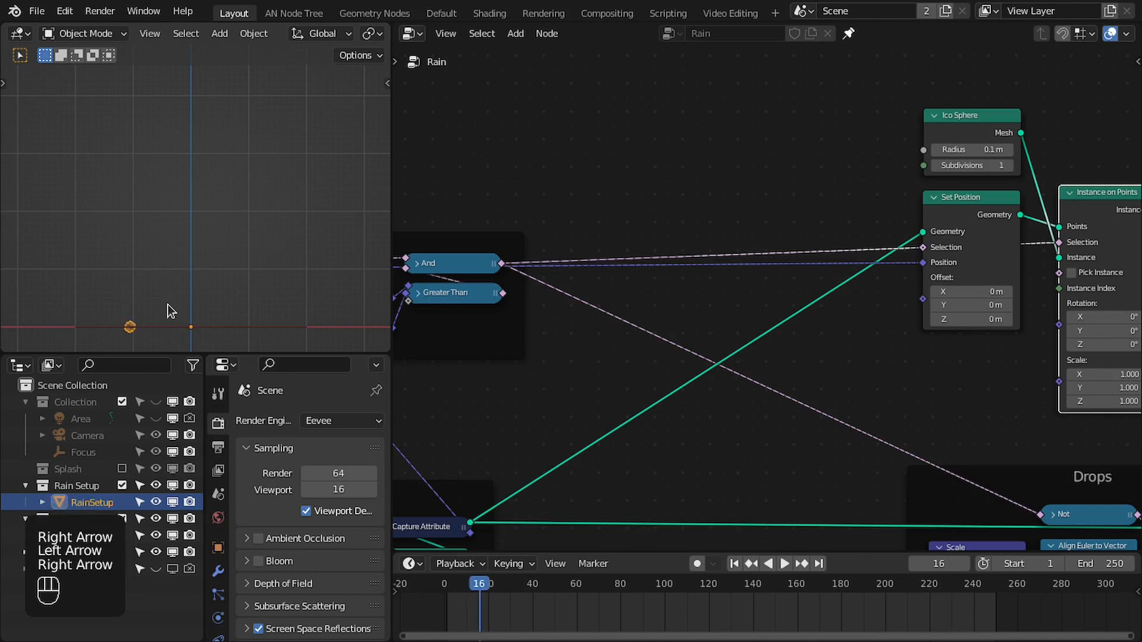
key(space)
scroll(212, 288, down, 2)
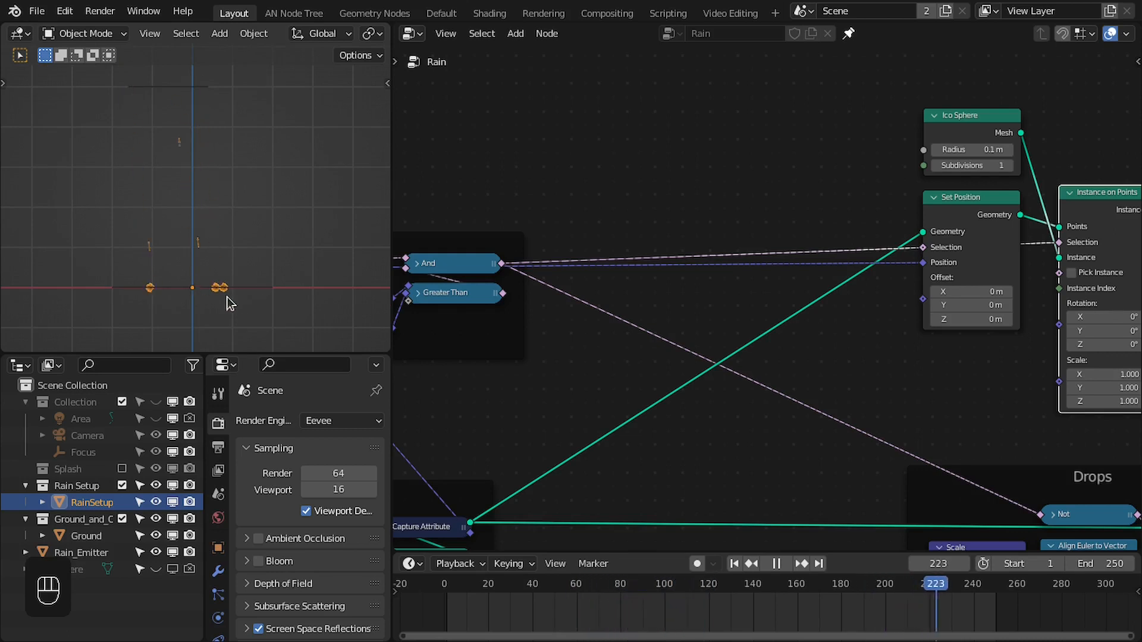
scroll(226, 298, up, 3)
key(space)
Move the Ico Sphere and Set Position nodes lower beside Instance on Points and replay the animation
drag(853, 134, 1000, 283)
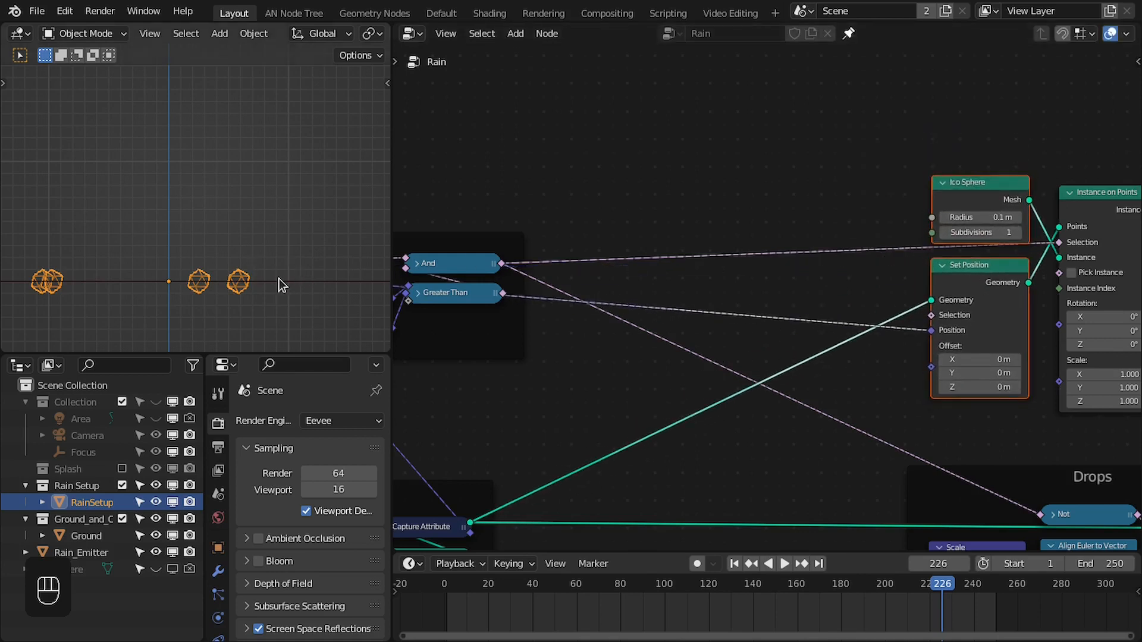
key(space)
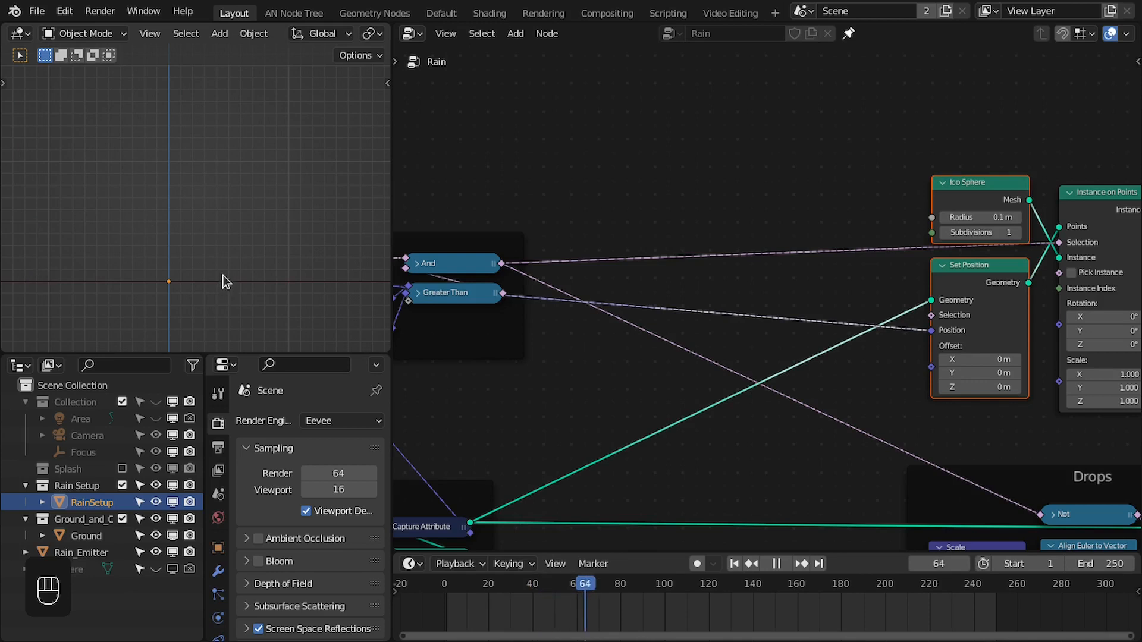
key(space)
Duplicate the lower Subtract node in the Base Mask frame with its links kept, placing the copy below Greater Than
middle_drag(580, 299, 759, 260)
scroll(595, 283, up, 5)
middle_drag(535, 283, 670, 291)
click(604, 297)
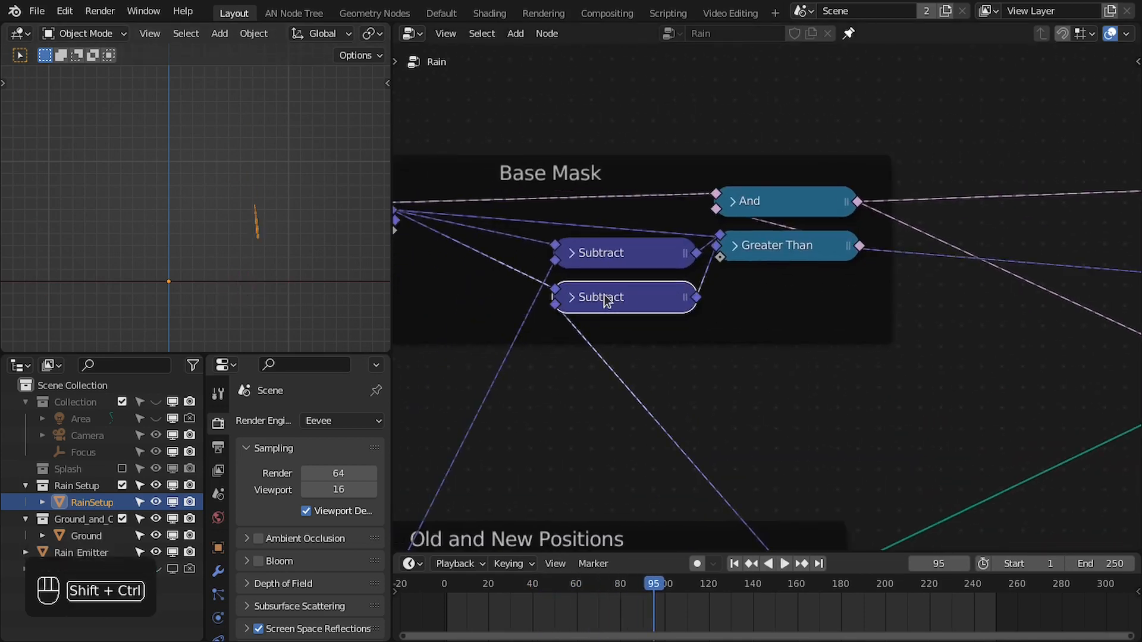
key(ctrl+shift+d)
click(735, 313)
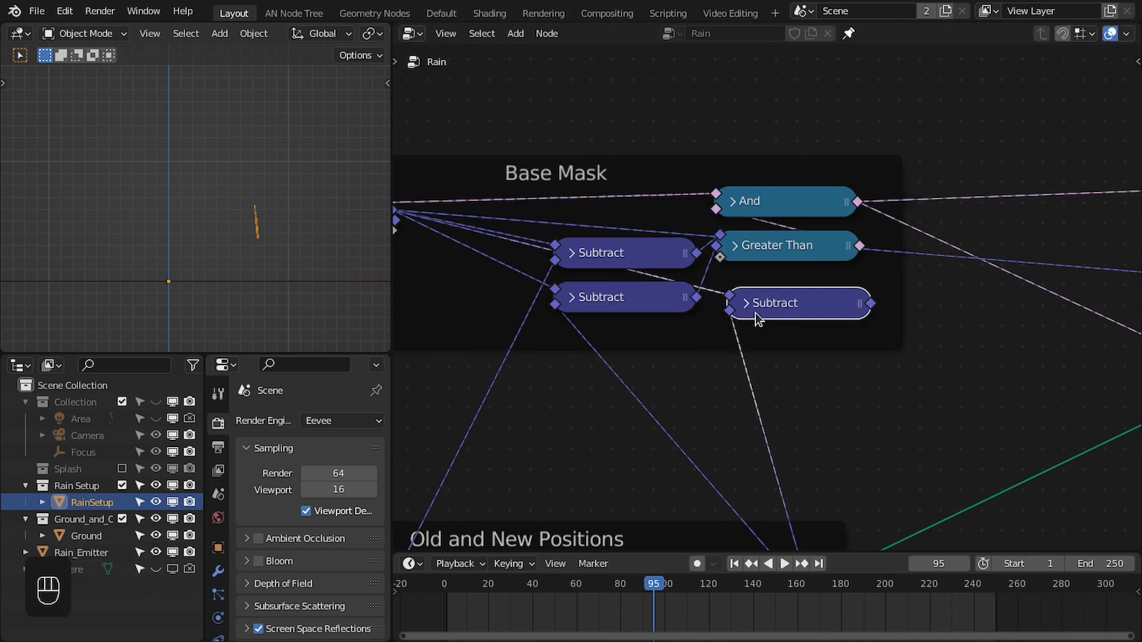
Change the duplicated Subtract node to Distance, collapse it and align it under Greater Than
key(h)
click(776, 363)
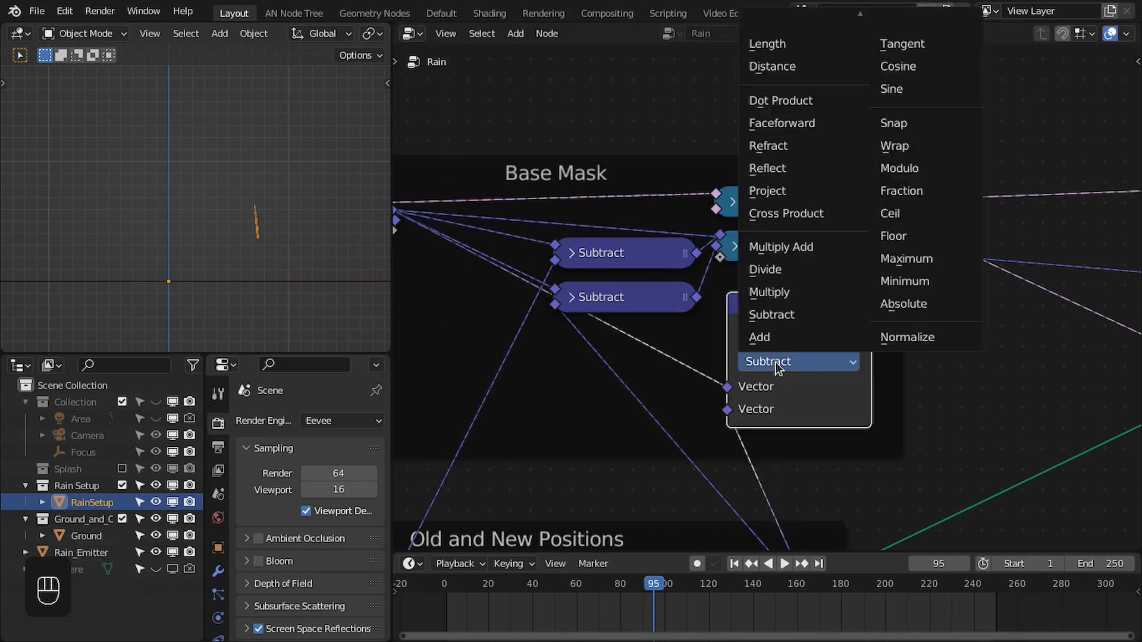
click(773, 66)
click(743, 304)
drag(810, 311, 800, 289)
Add a Less Than or Equal compare node fed by the Distance output, placing it before the Ico Sphere and Set Position nodes
scroll(277, 282, down, 3)
shift+scroll(273, 293, down, 1)
middle_drag(890, 278, 535, 374)
scroll(600, 347, up, 2)
scroll(596, 361, down, 1)
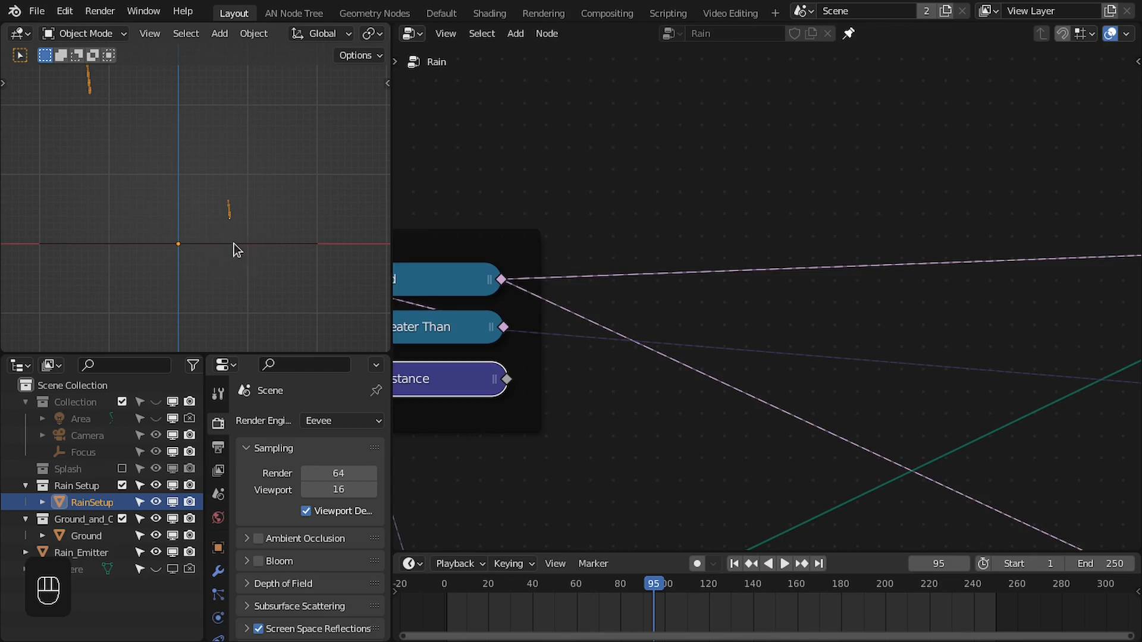
middle_drag(512, 376, 612, 359)
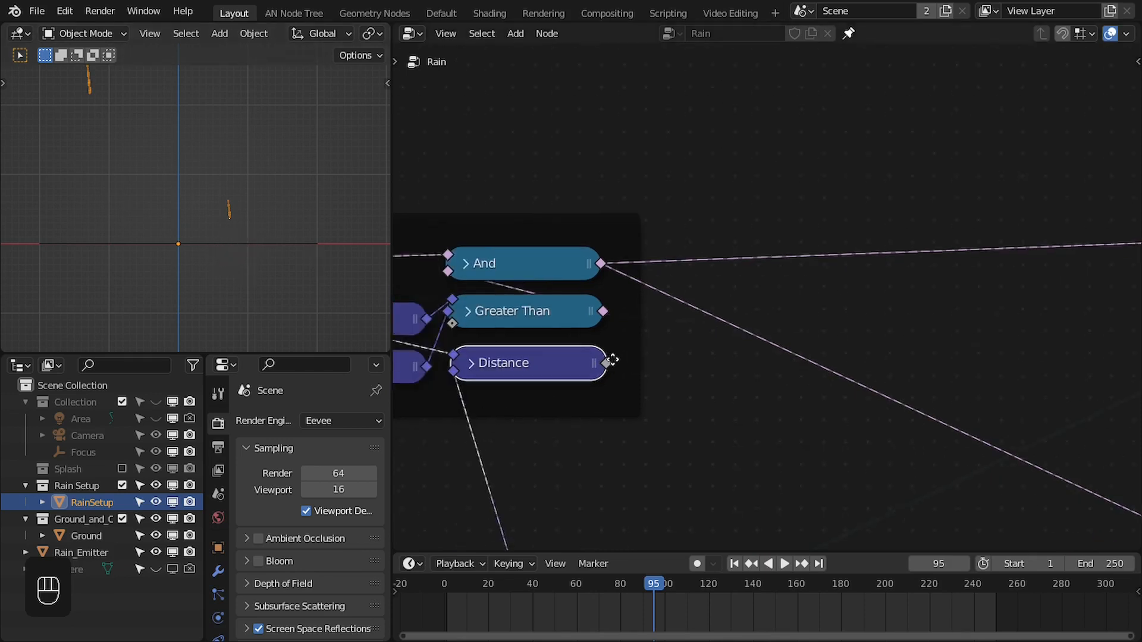
scroll(611, 363, up, 2)
drag(564, 381, 559, 377)
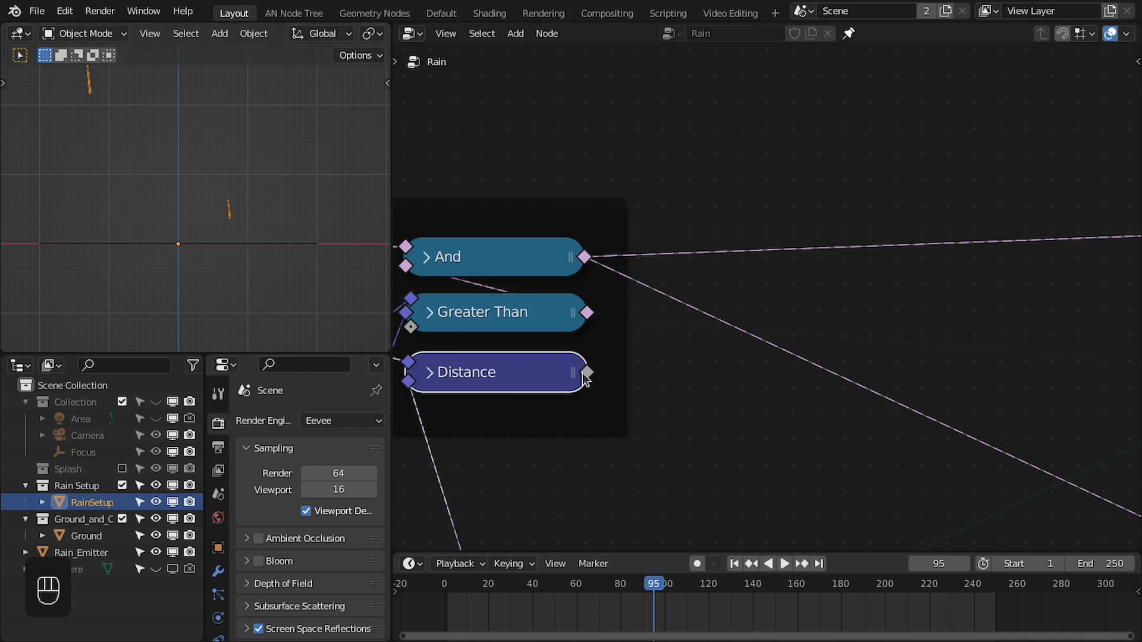
drag(586, 373, 938, 176)
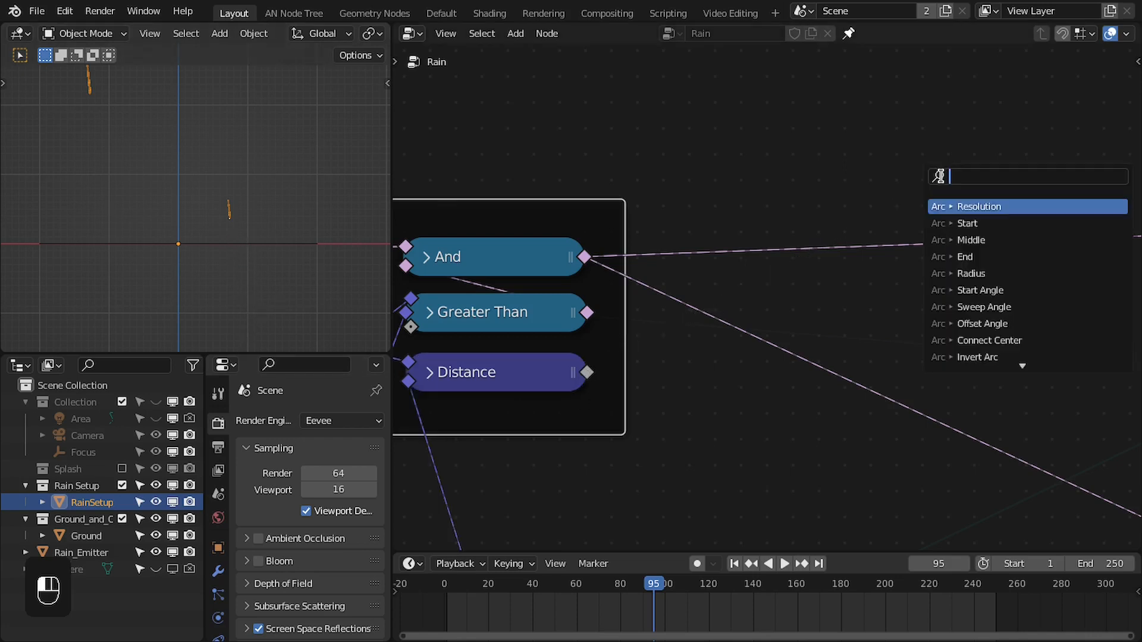
text(coma)
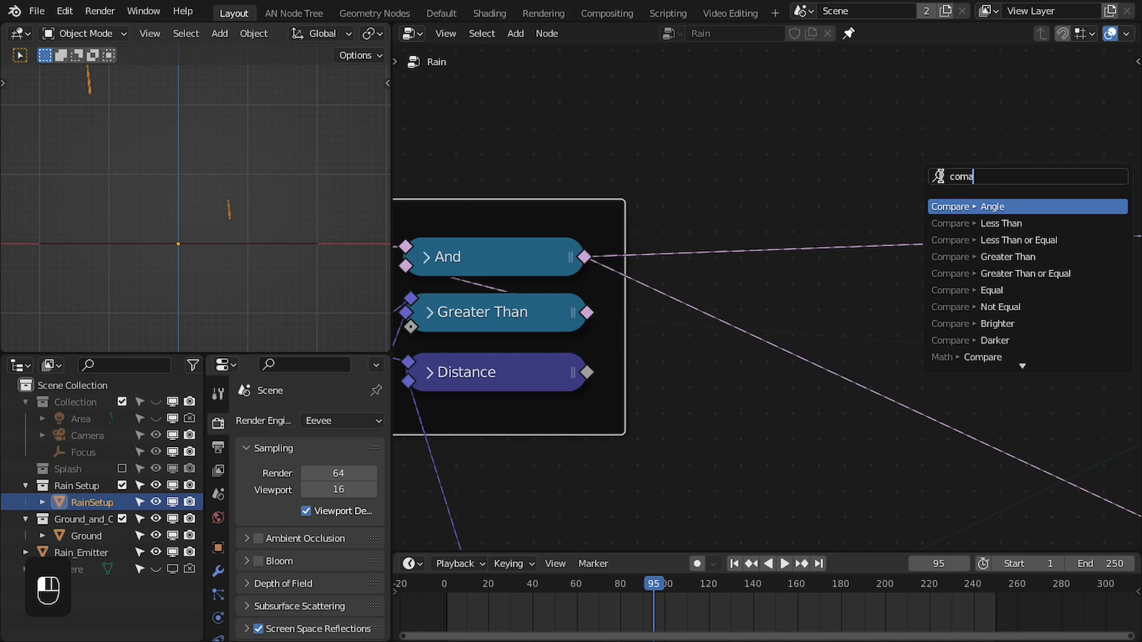
key(Down)
key(Down)
key(Return)
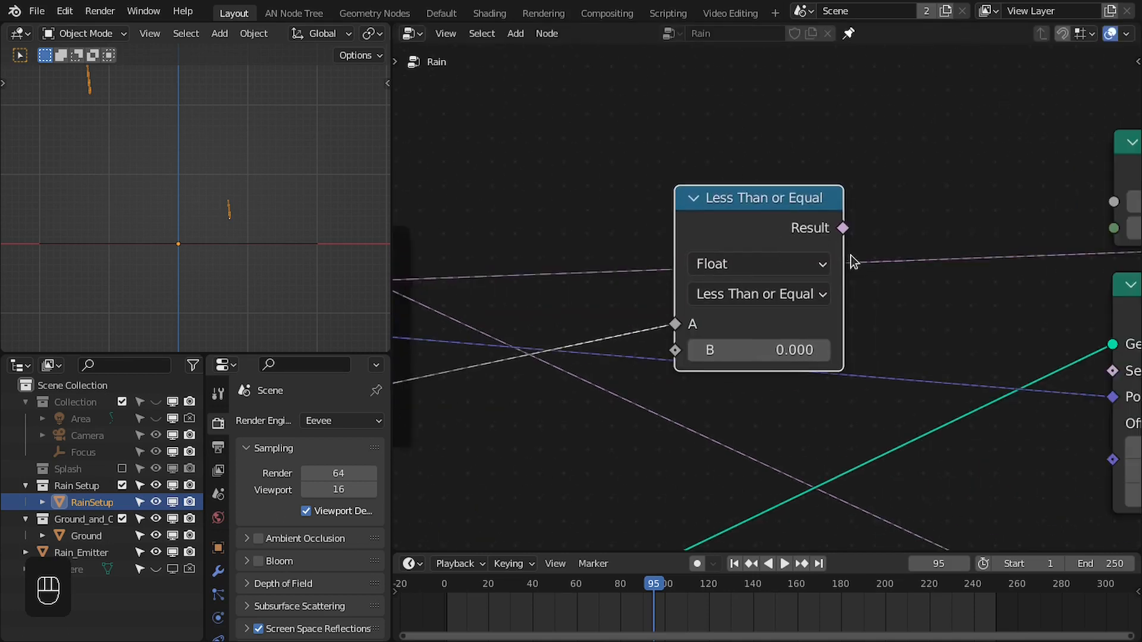
click(671, 209)
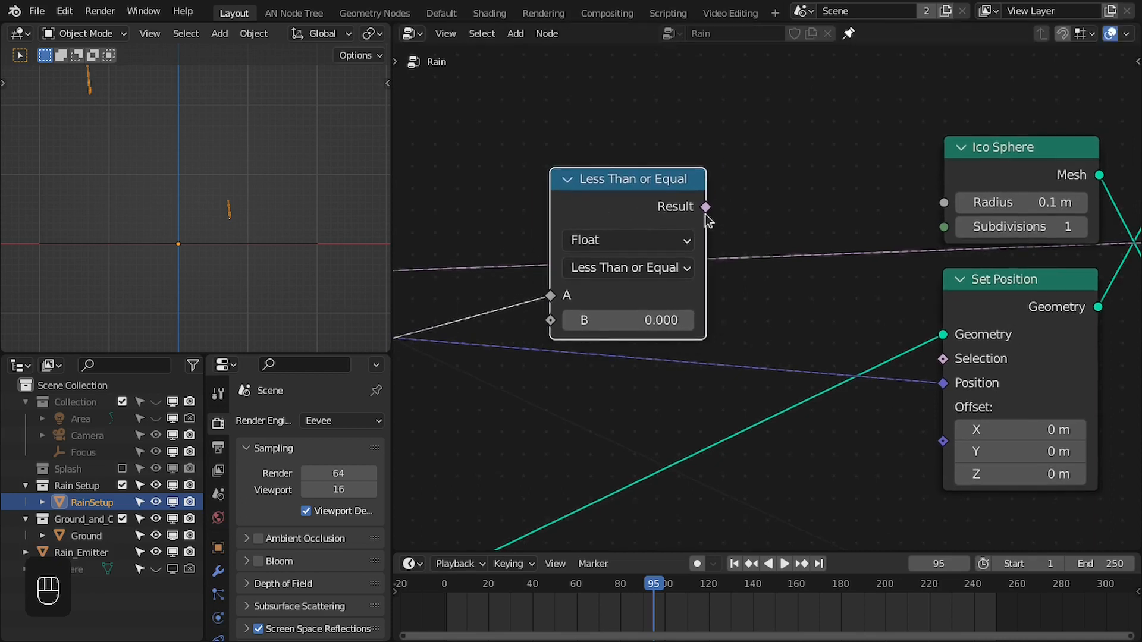
Add a Boolean Math And node fed by the Less Than or Equal result
drag(705, 213, 797, 179)
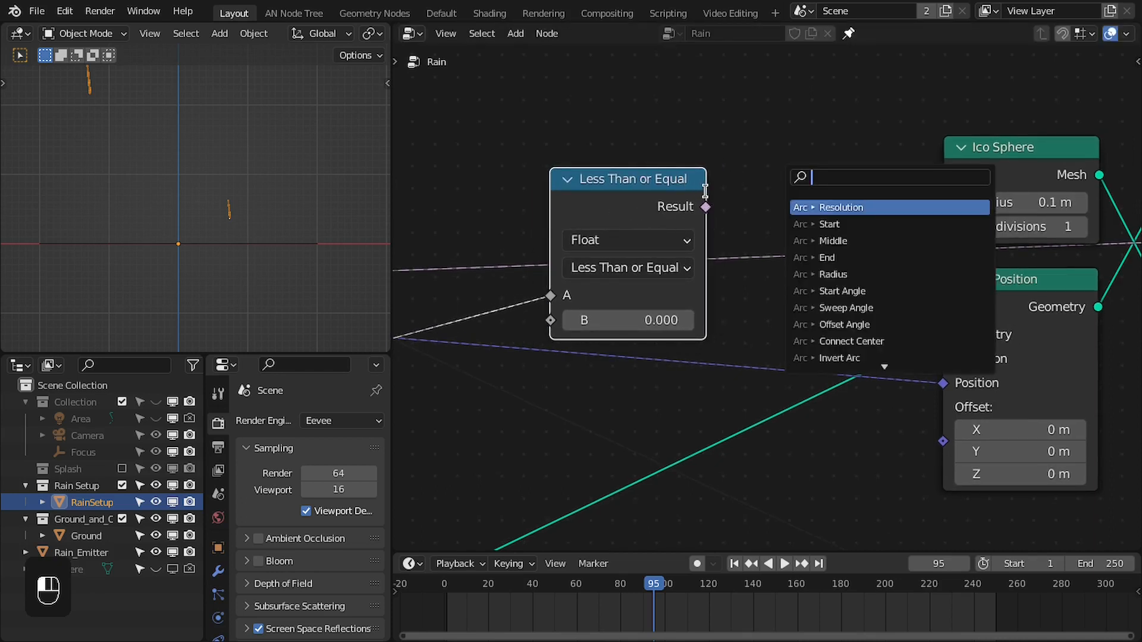
text(bool)
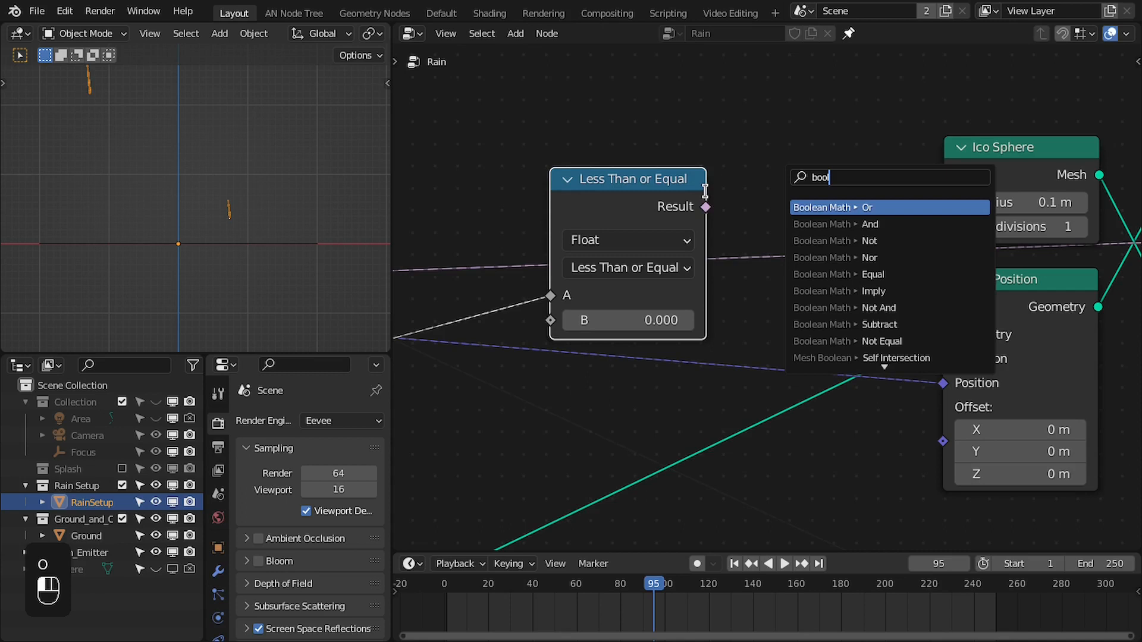
key(Down)
key(Return)
click(690, 191)
scroll(797, 243, down, 2)
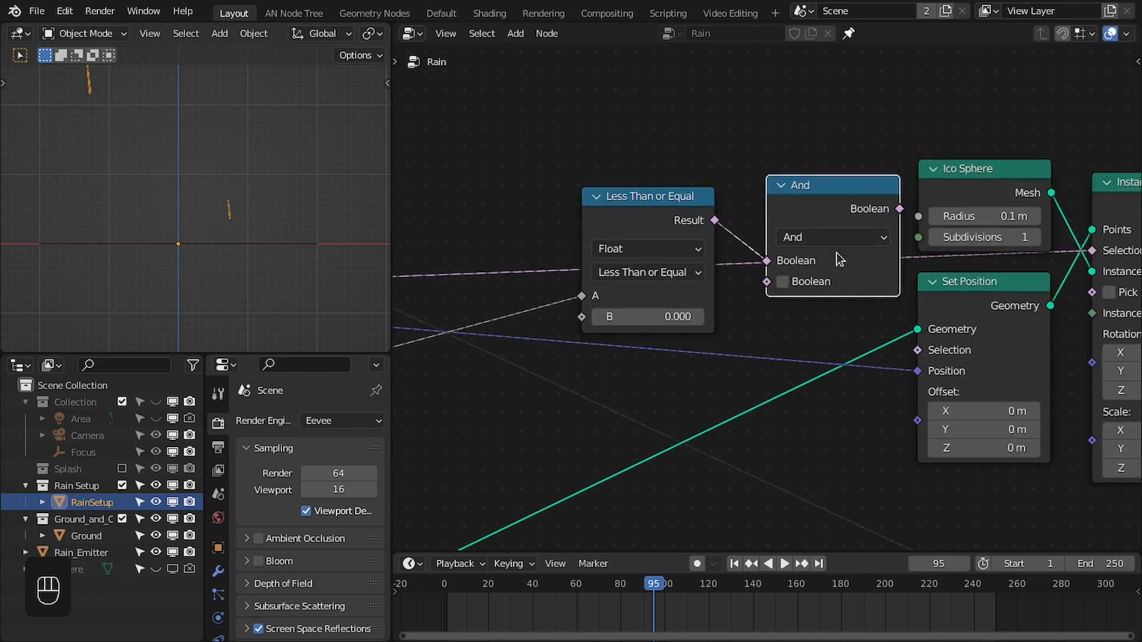
Set the B threshold of the Less Than or Equal node to 0.2
click(653, 315)
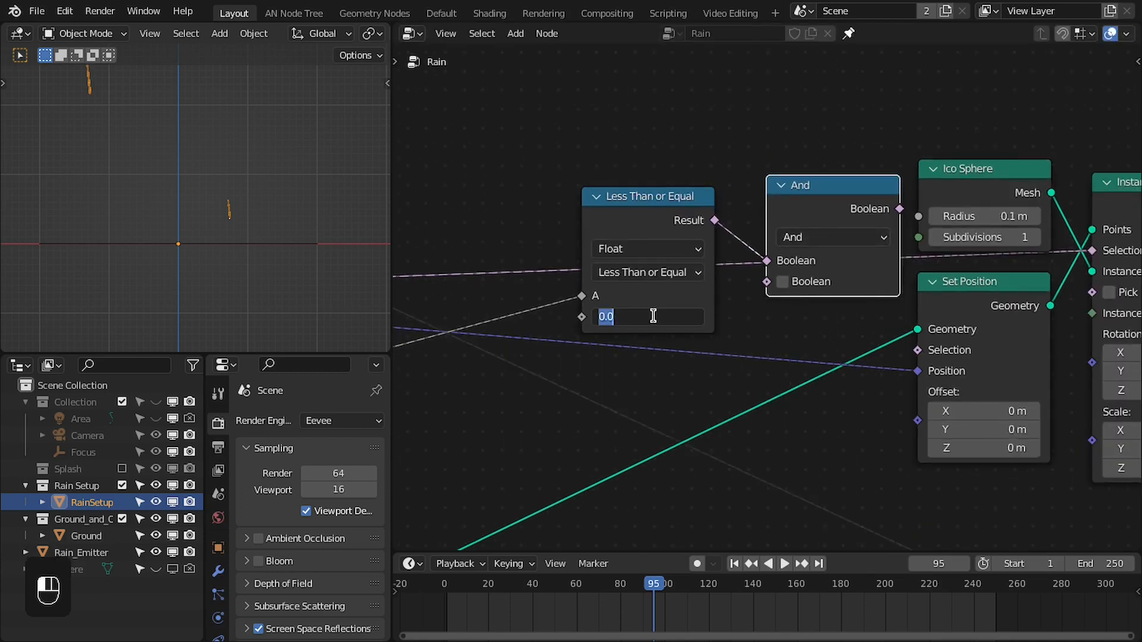
key(Return)
shift+scroll(849, 224, down, 1)
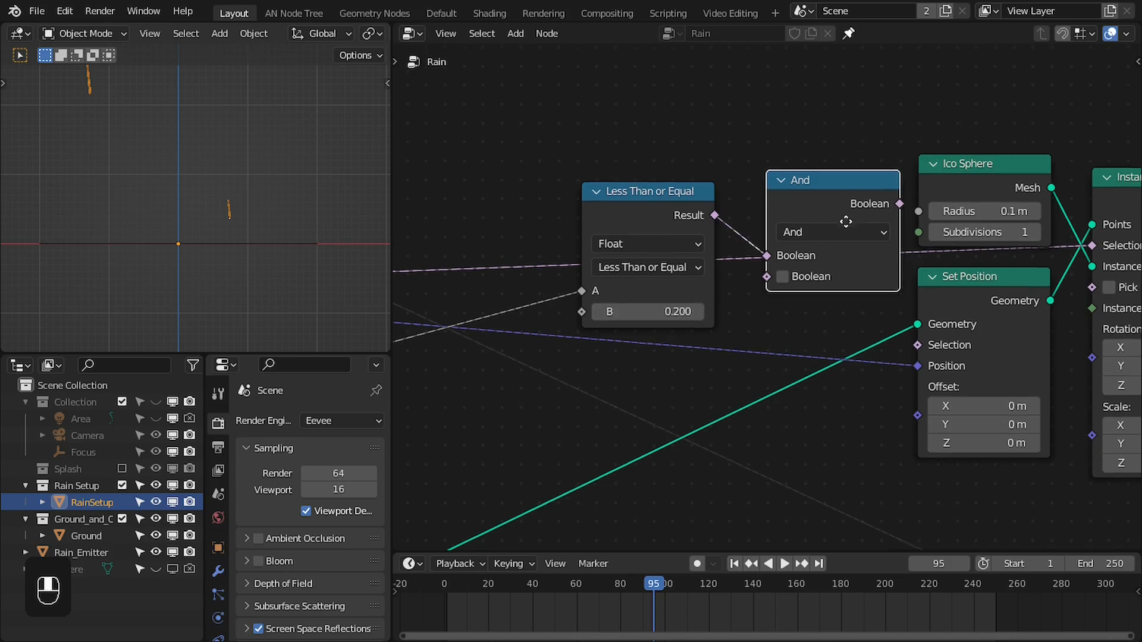
Route the Base Mask link into the new And node's second input and connect its output to the Instance on Points selection
drag(1095, 245, 784, 273)
drag(825, 190, 794, 205)
drag(867, 217, 1091, 244)
scroll(752, 285, down, 1)
Replay the animation repeatedly and step through frames to examine how reliably the hit spheres show at ground impact
key(space)
key(space)
key(space)
key(space)
key(space)
key(space)
key(space)
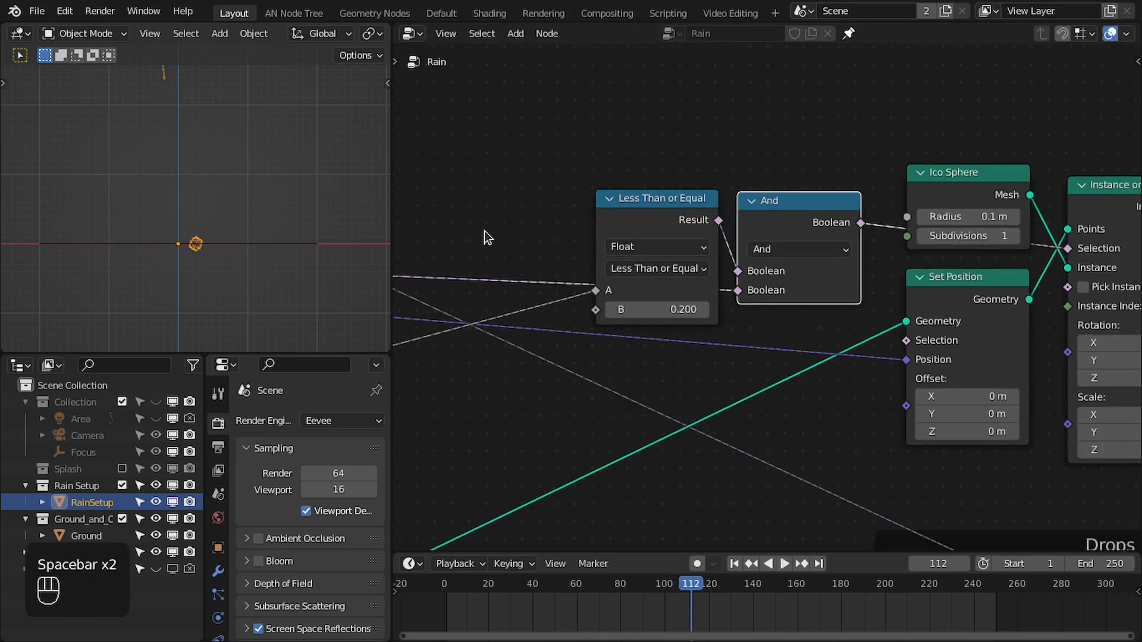
key(space)
key(space)
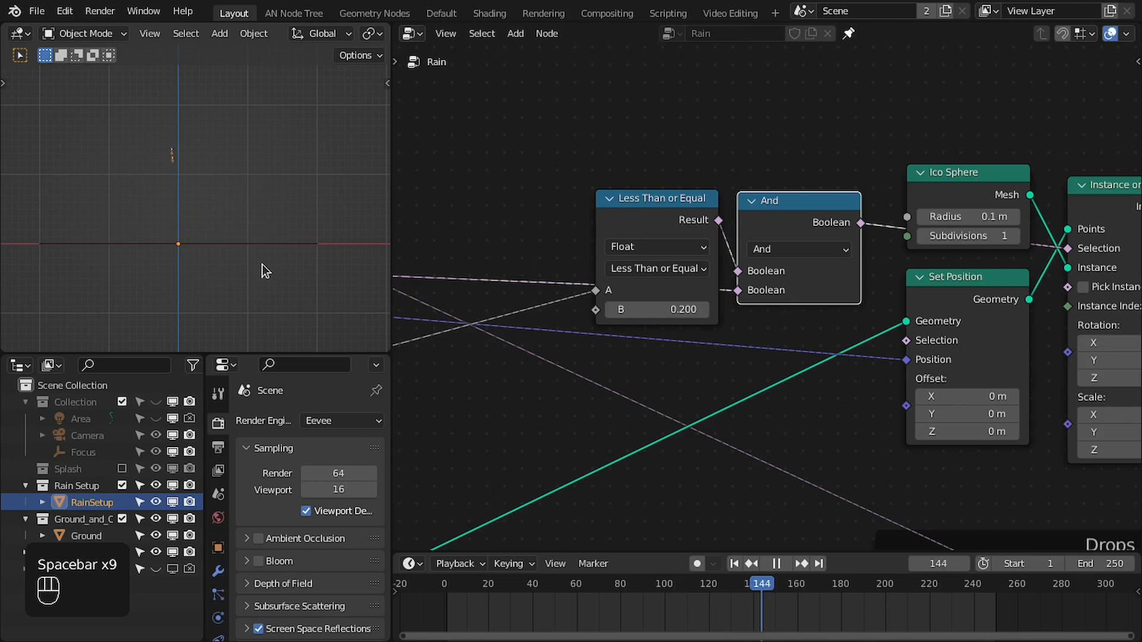
scroll(176, 249, up, 1)
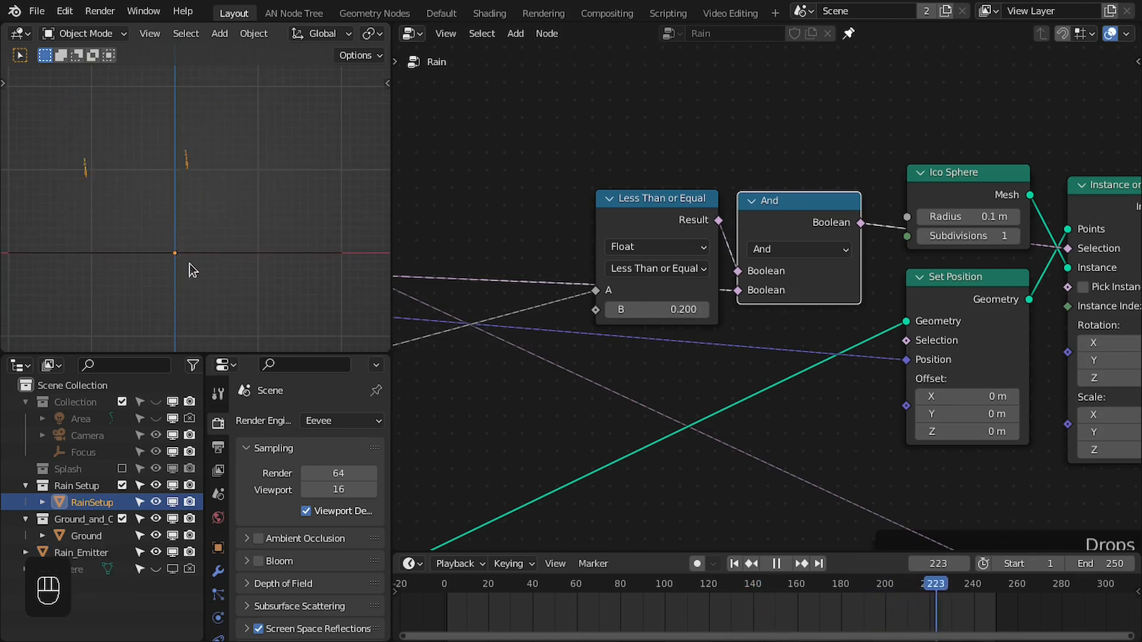
key(space)
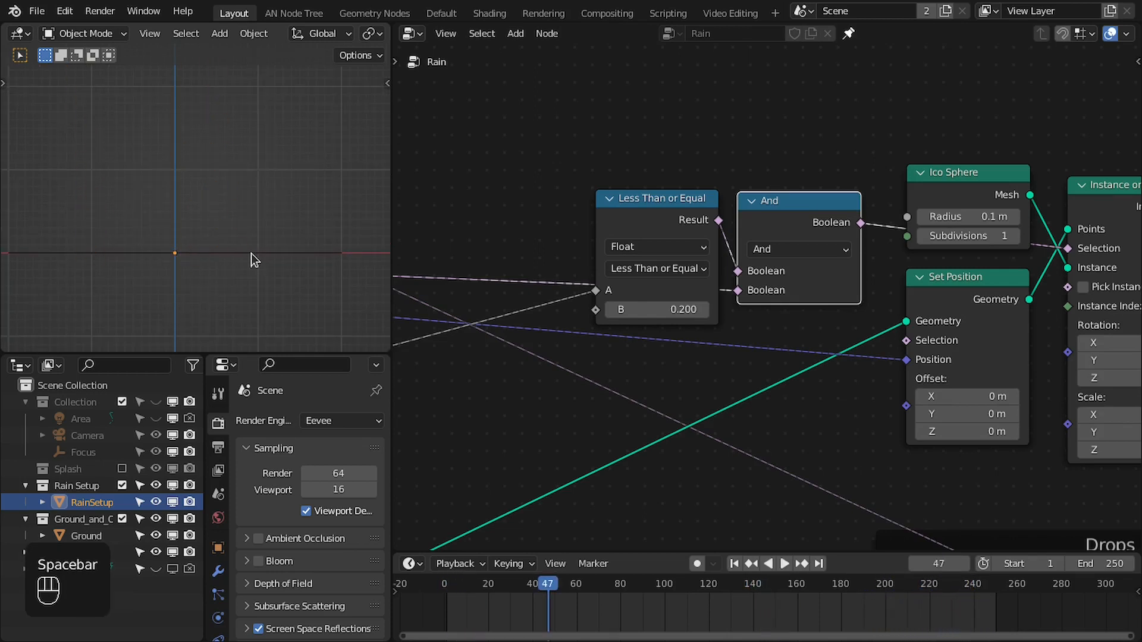
key(space)
key(space)
key(Right)
key(Right)
key(Right)
key(Right)
key(Right)
Examine the Value and math nodes in the Animation frame against the Less Than or Equal comparison
scroll(745, 425, down, 3)
middle_drag(745, 426, 930, 225)
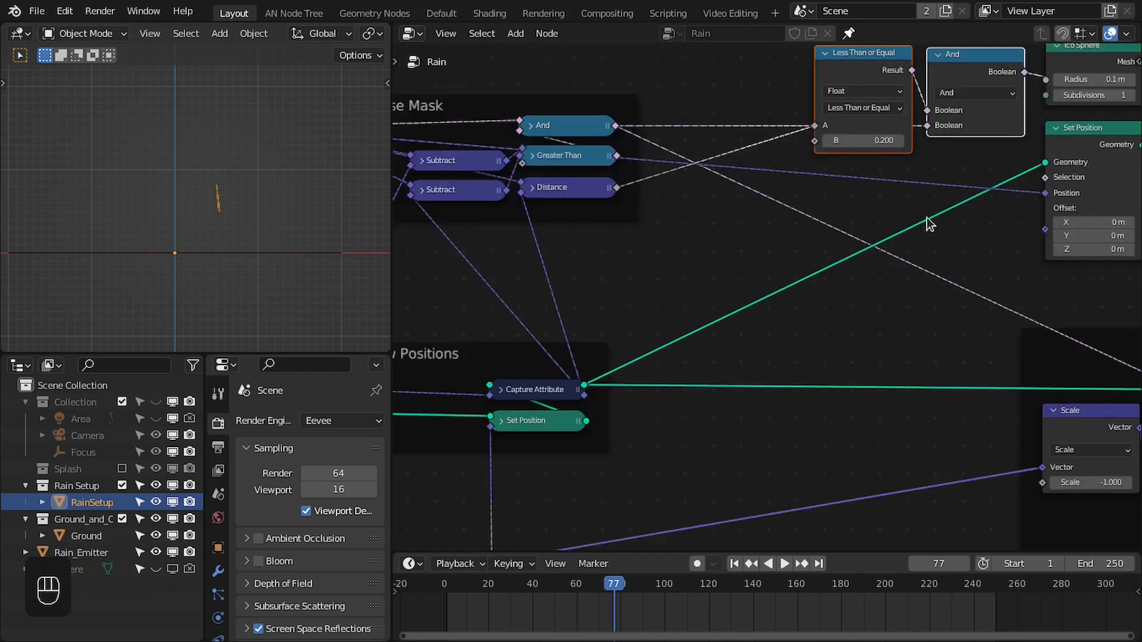
scroll(489, 479, down, 4)
middle_drag(489, 479, 884, 224)
scroll(769, 289, up, 4)
scroll(526, 473, up, 1)
middle_drag(480, 530, 512, 385)
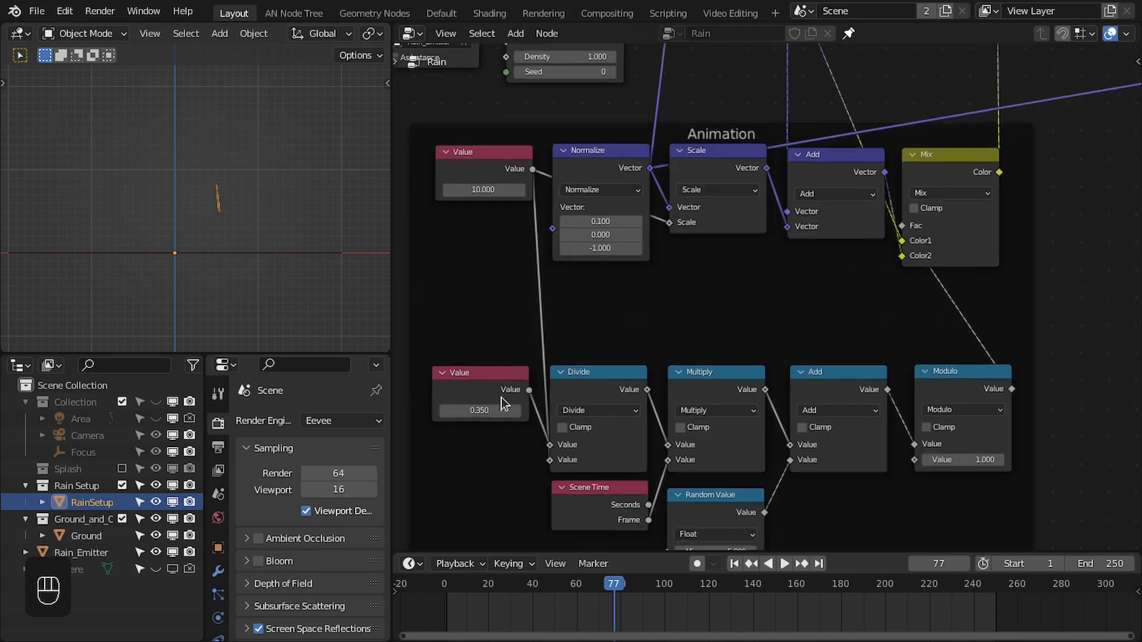
scroll(714, 333, down, 5)
middle_drag(986, 184, 723, 464)
scroll(892, 267, up, 5)
middle_drag(916, 238, 792, 405)
scroll(802, 316, up, 3)
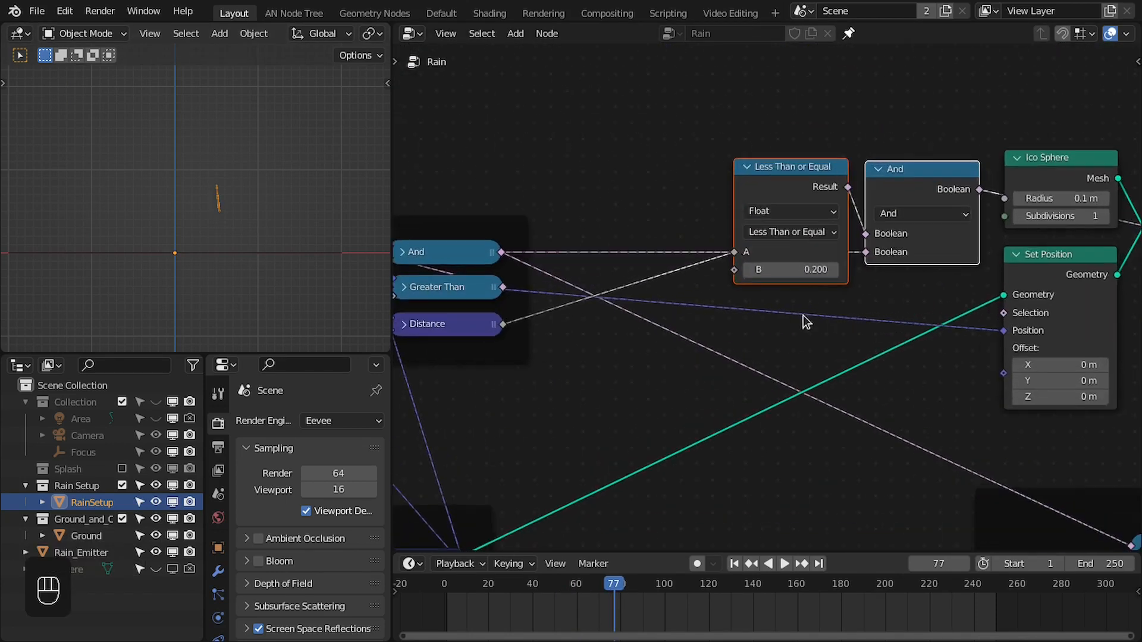
Duplicate the Divide node in the Animation frame with its links kept, placing the copy below Scene Time
key(Home)
middle_drag(656, 344, 714, 246)
scroll(574, 385, up, 3)
middle_drag(573, 385, 593, 285)
scroll(594, 285, up, 4)
middle_drag(632, 242, 621, 230)
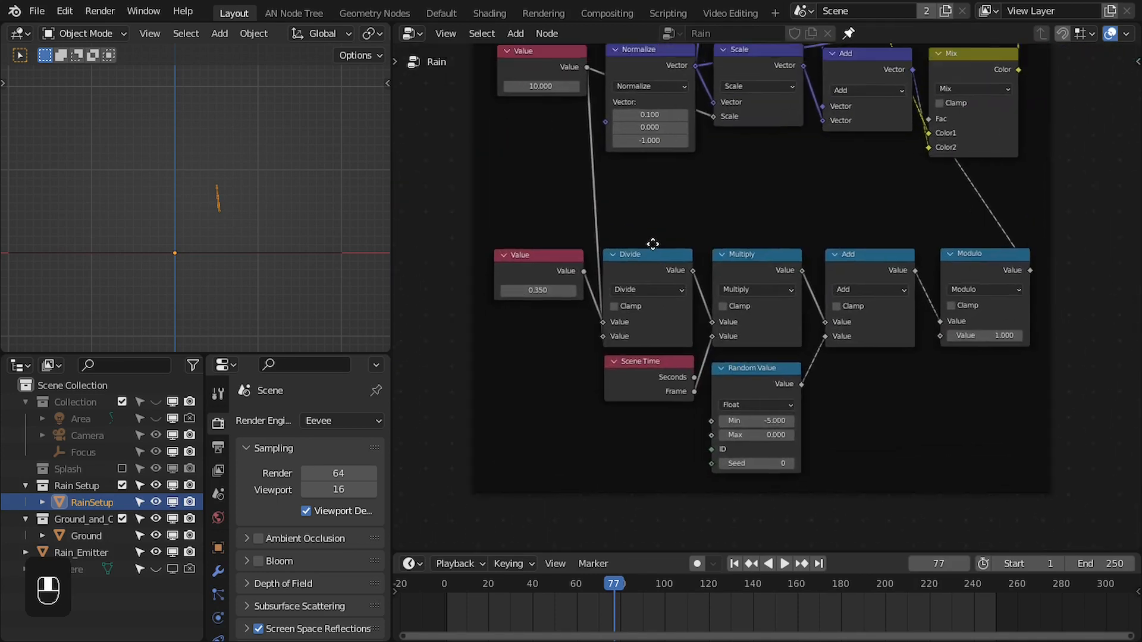
scroll(621, 229, up, 2)
click(722, 219)
key(ctrl+shift+d)
click(713, 450)
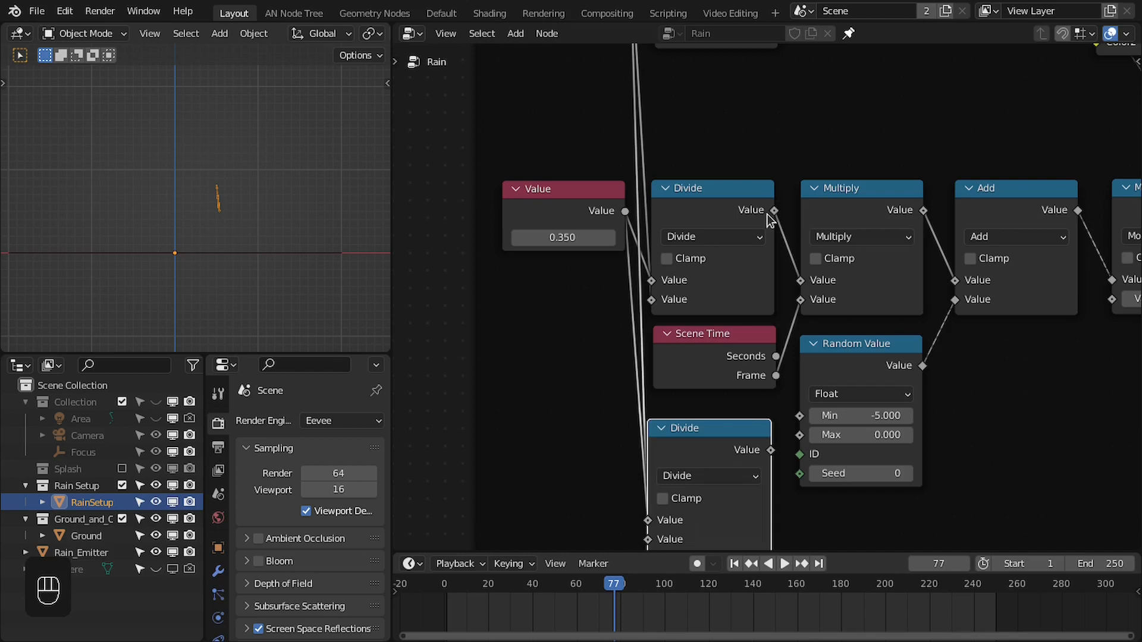
Cut both input links of the duplicated Divide node
click(767, 206)
scroll(739, 227, down, 1)
middle_drag(739, 227, 743, 228)
ctrl+right_drag(601, 404, 599, 406)
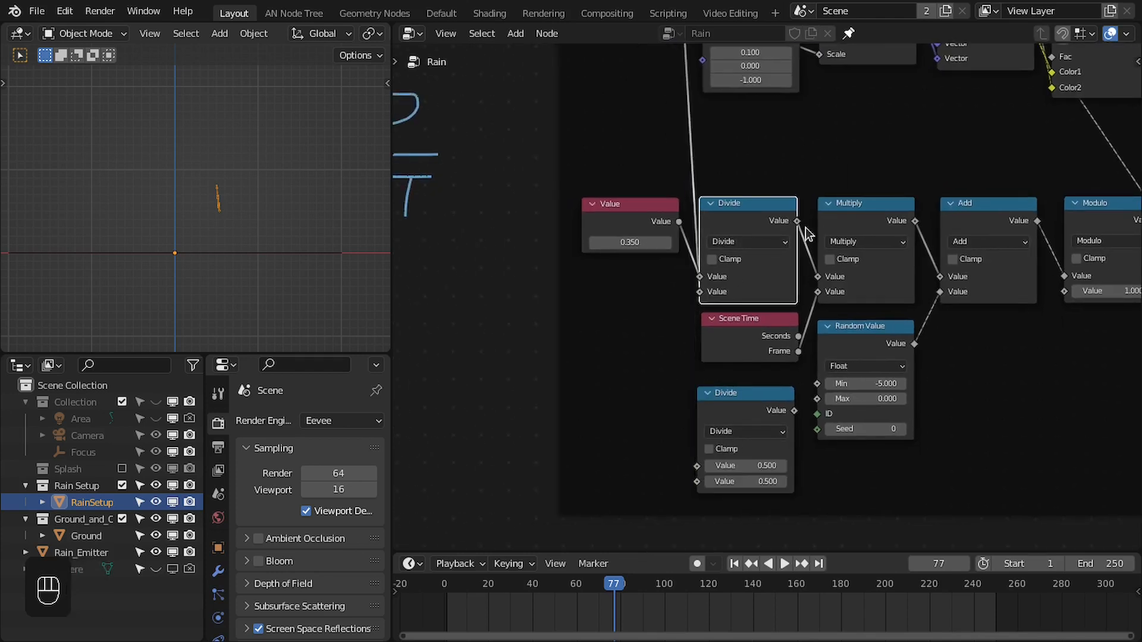
Connect the original Divide output to the duplicate's first input and change the duplicate's operation to Multiply
drag(798, 222, 697, 465)
click(723, 431)
click(365, 284)
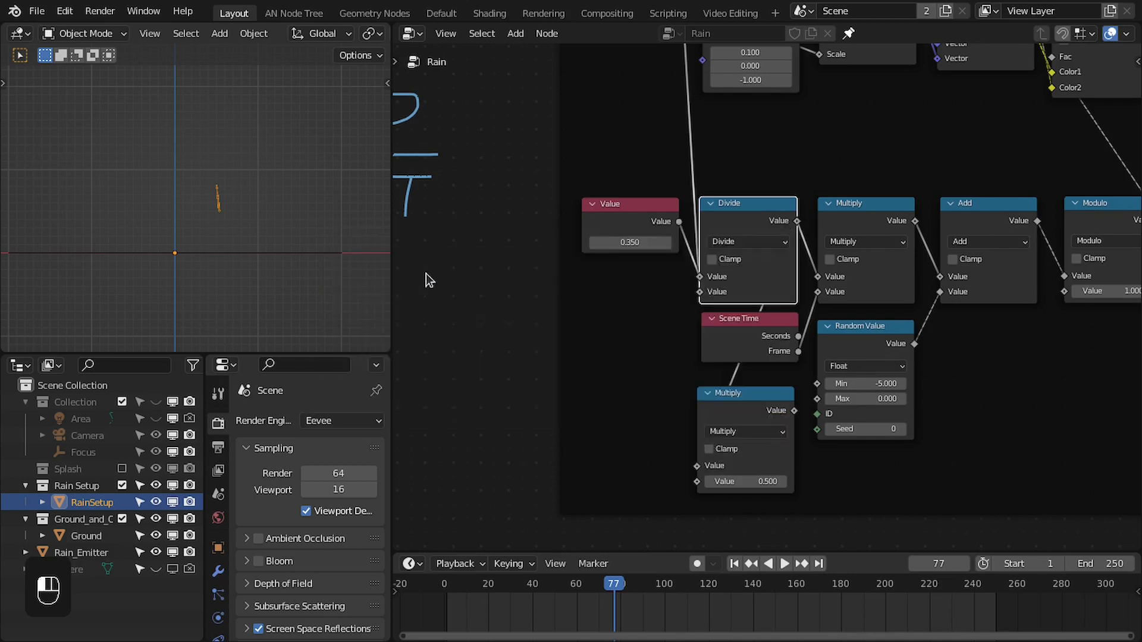
Connect the 10.000 Value node to the second input of the lower Multiply node
scroll(683, 204, down, 3)
scroll(650, 210, up, 2)
drag(657, 211, 670, 485)
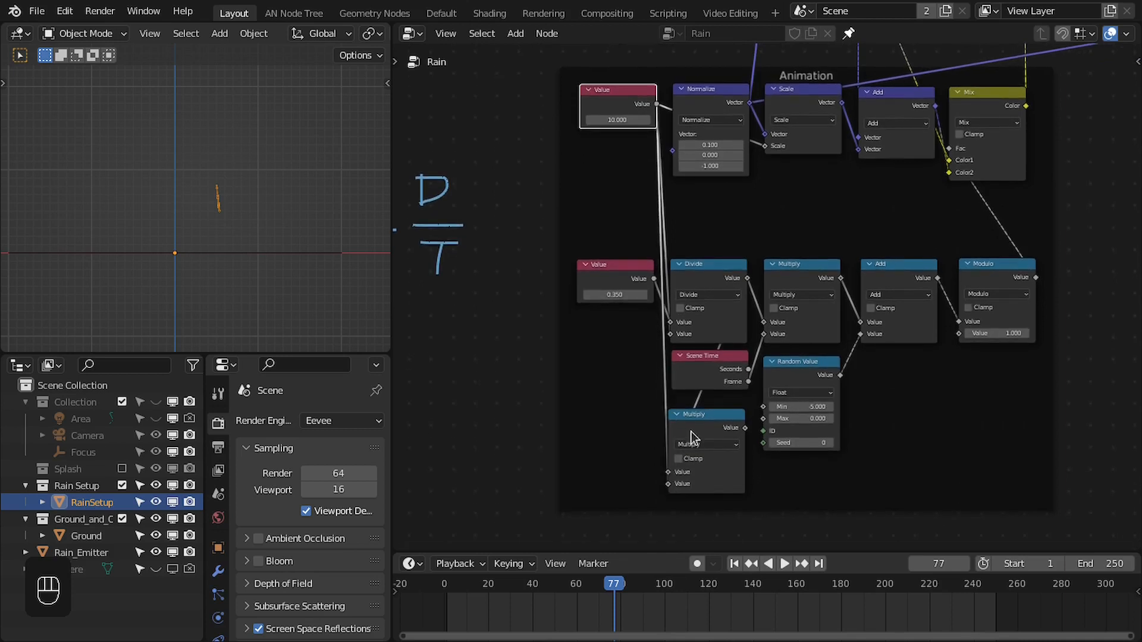
Collapse the new Multiply node and move it directly above the Divide node
click(678, 414)
middle_drag(683, 416, 647, 468)
drag(673, 468, 675, 290)
Connect the collapsed Multiply node's output to the B input of the Less Than or Equal node
middle_drag(760, 281, 614, 461)
scroll(615, 456, down, 1)
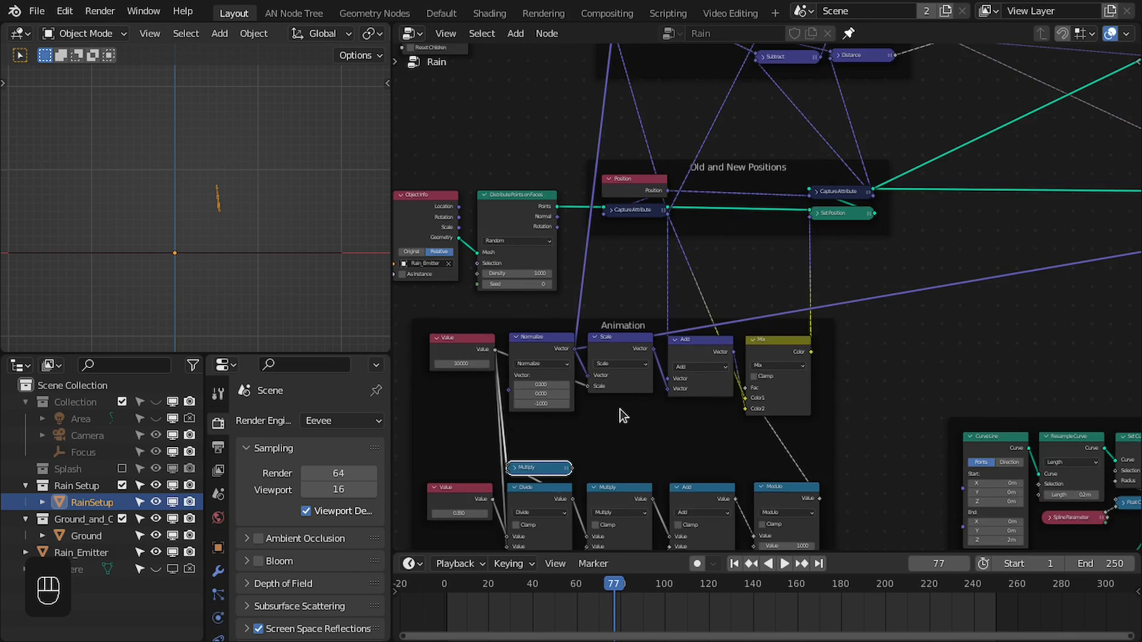
scroll(731, 324, down, 1)
drag(611, 432, 974, 84)
middle_drag(778, 293, 699, 315)
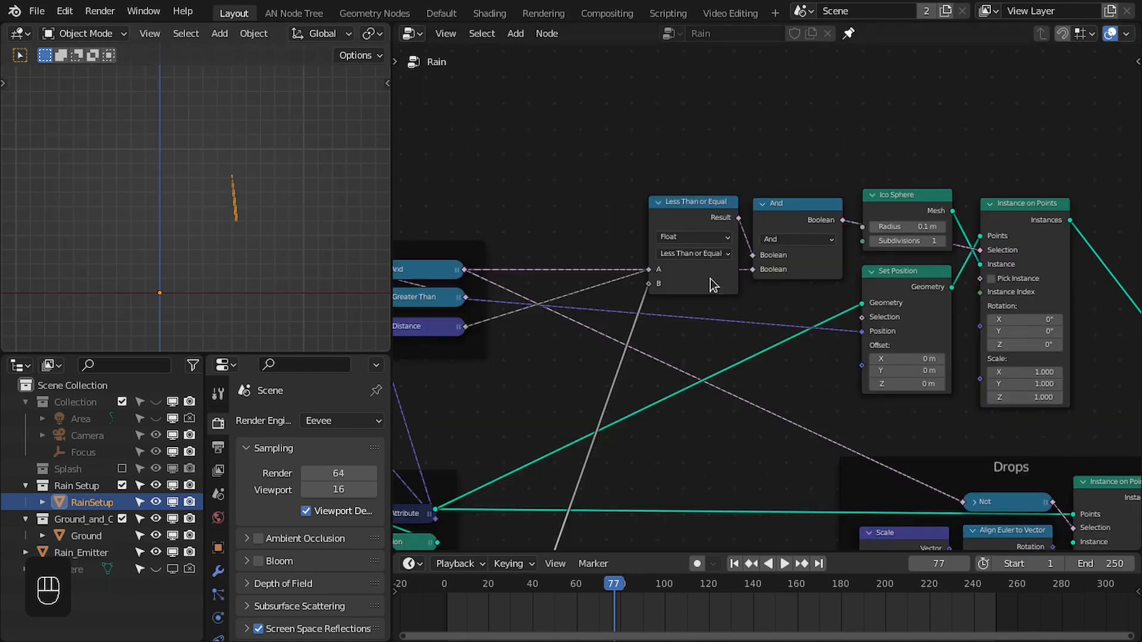
Trace the link from the collapsed Multiply node in the Animation frame up to the Less Than or Equal node
middle_drag(722, 295, 761, 182)
scroll(764, 297, down, 3)
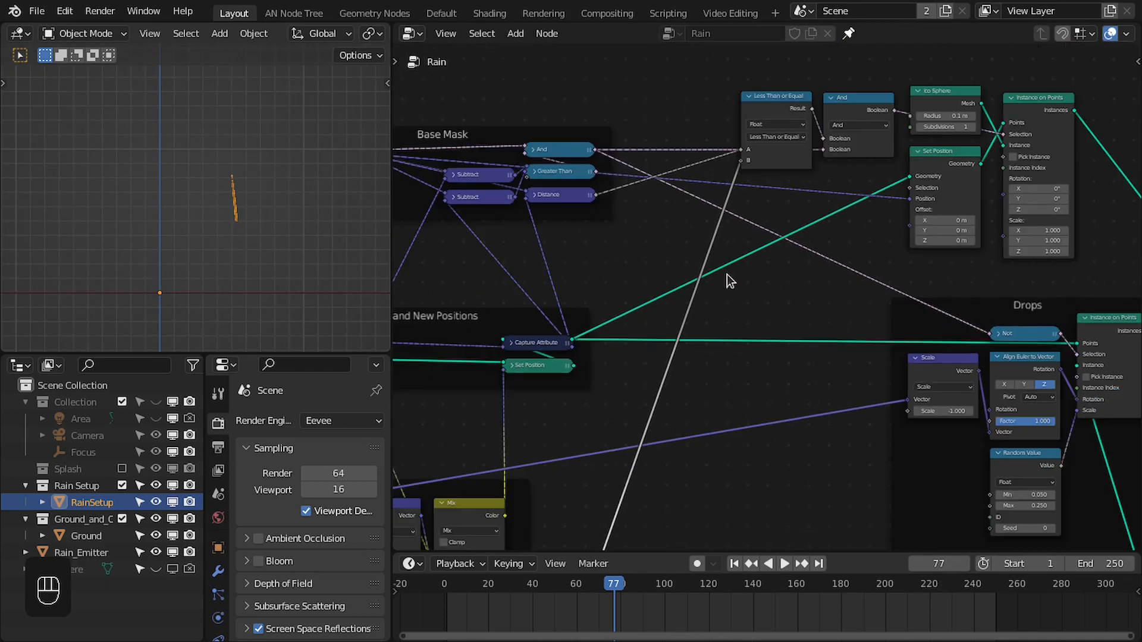
middle_drag(718, 296, 785, 155)
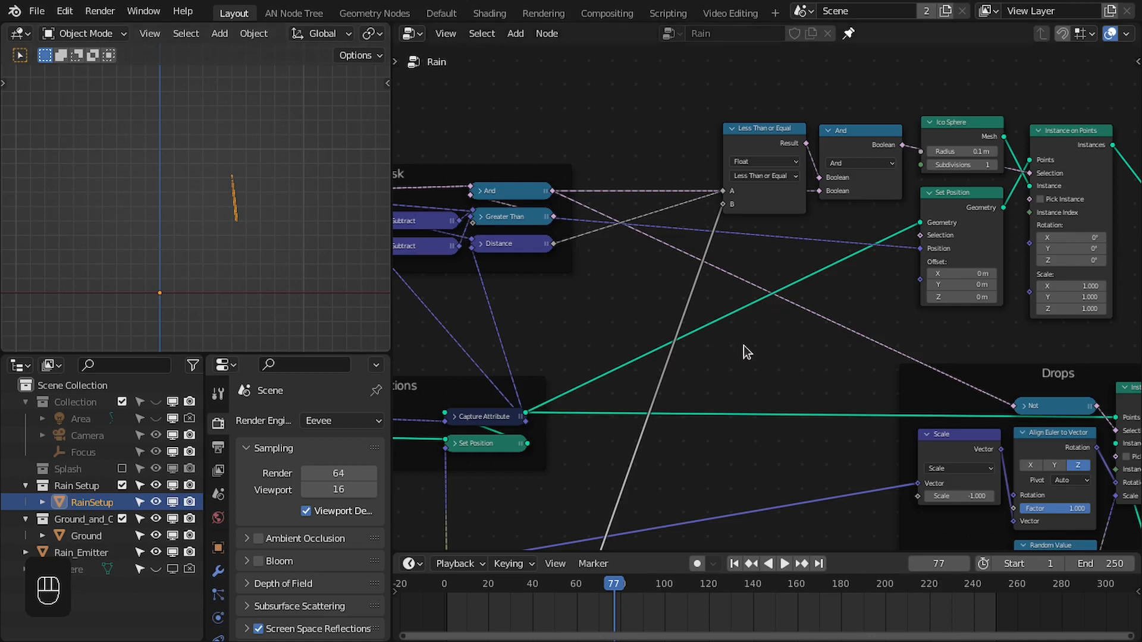
scroll(668, 361, up, 4)
scroll(683, 397, down, 2)
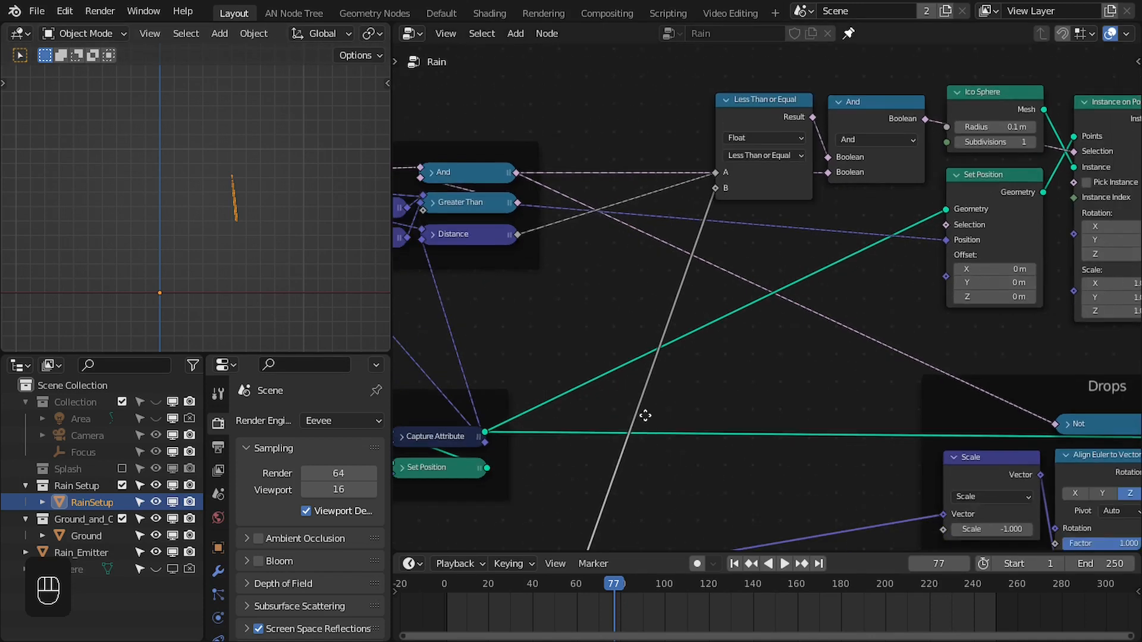
middle_drag(645, 415, 768, 116)
middle_drag(665, 387, 761, 231)
middle_drag(588, 383, 811, 357)
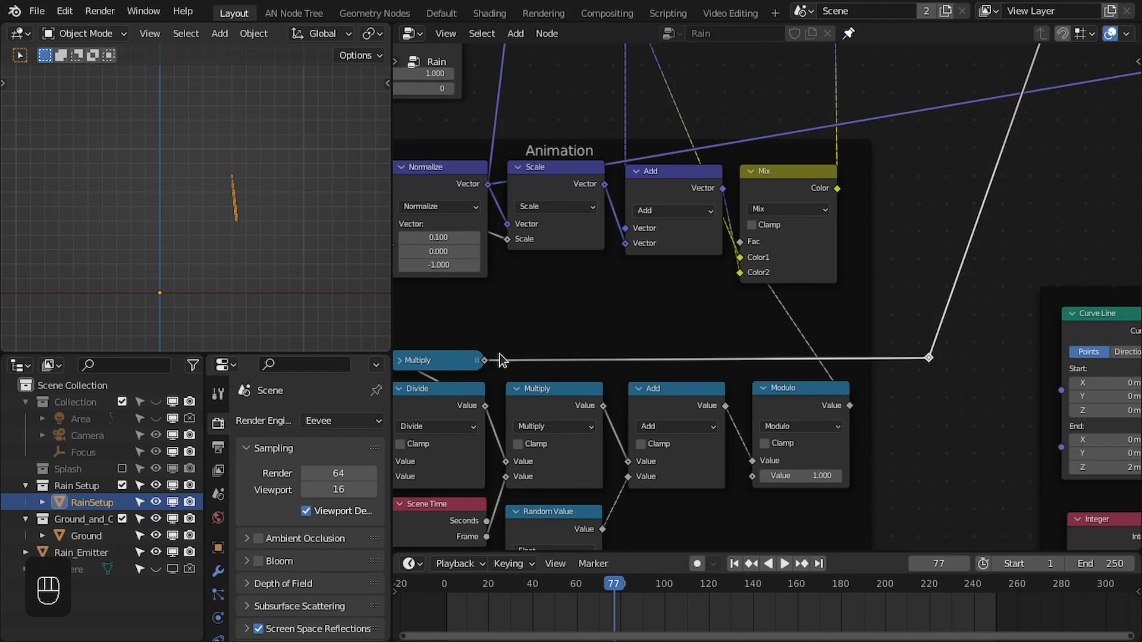
scroll(499, 354, down, 1)
middle_drag(458, 354, 581, 353)
scroll(684, 344, down, 3)
middle_drag(1015, 209, 639, 455)
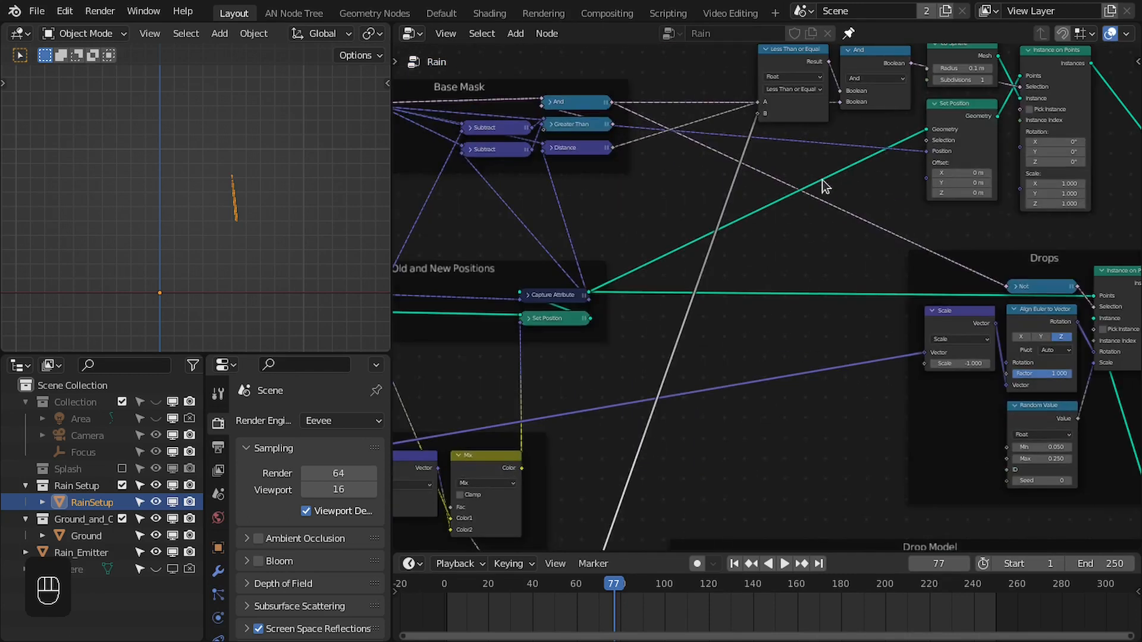
middle_drag(822, 192, 673, 383)
scroll(678, 343, up, 3)
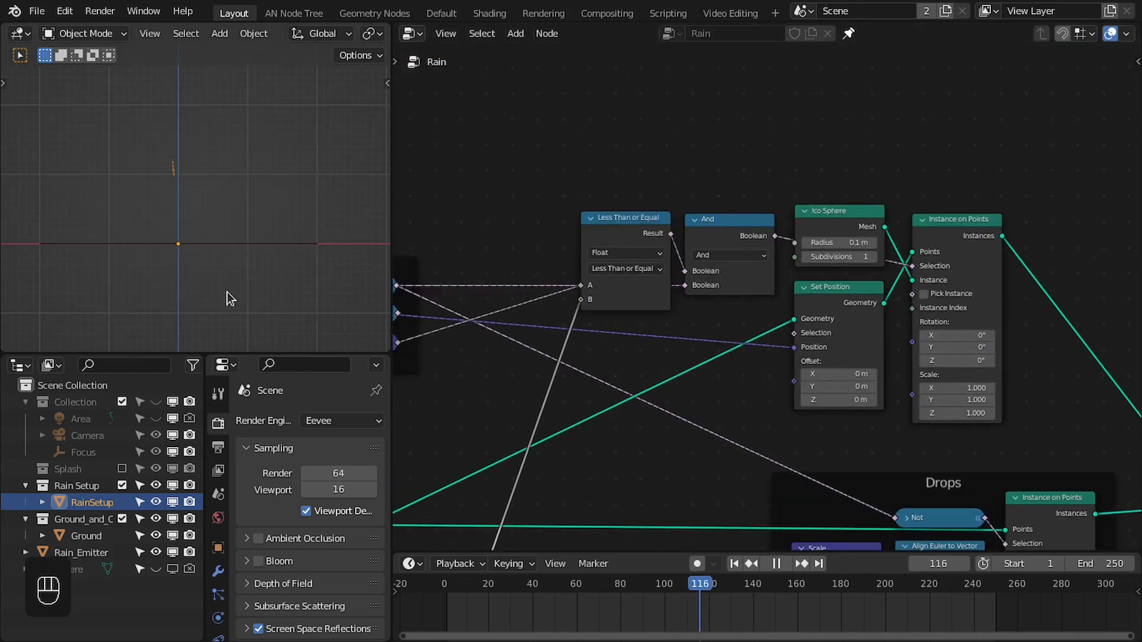
Play the animation and check the falling drops in the viewport
key(space)
scroll(740, 288, down, 5)
scroll(730, 352, up, 5)
Set the Value node feeding the Divide node to 0.1 and play the animation to check the speed
middle_drag(730, 538, 643, 222)
scroll(633, 336, up, 3)
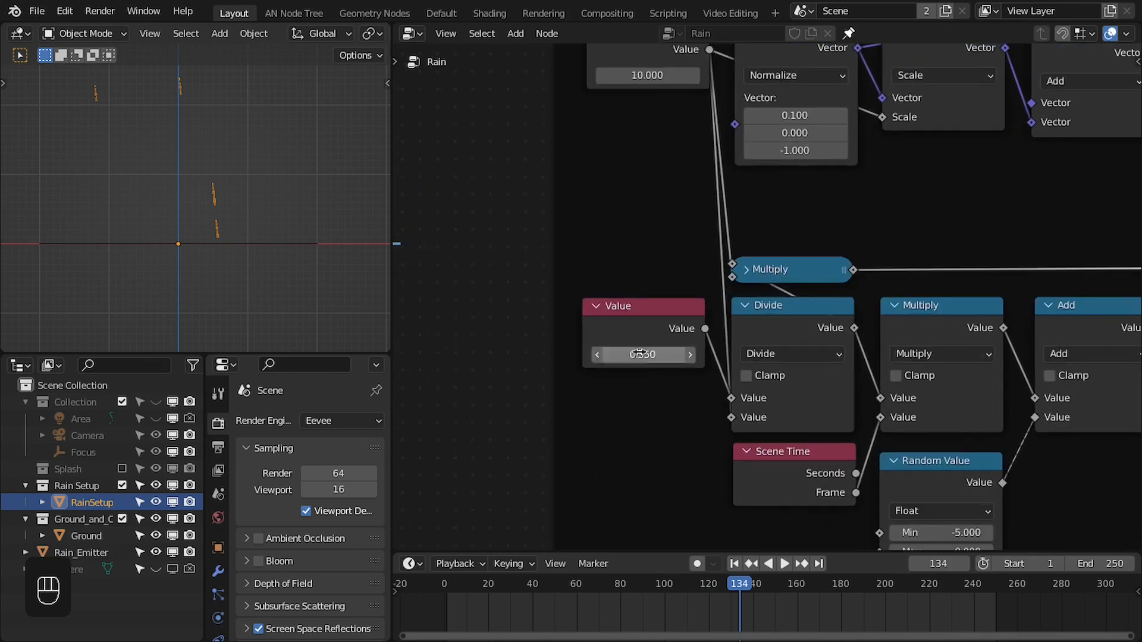
click(638, 356)
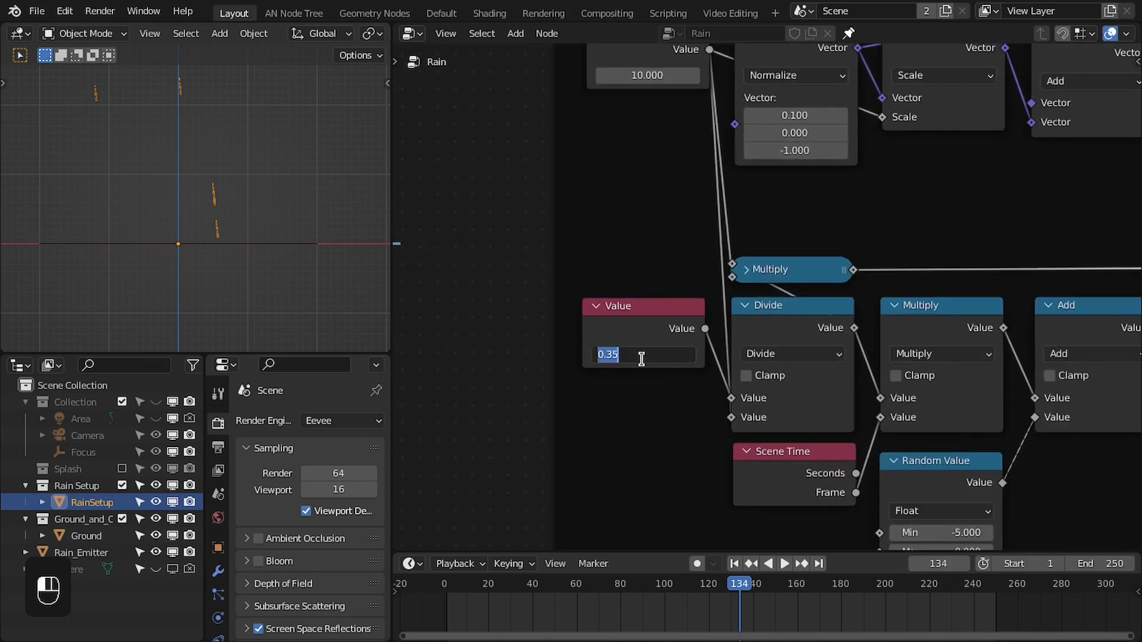
text(0.1)
key(Return)
key(space)
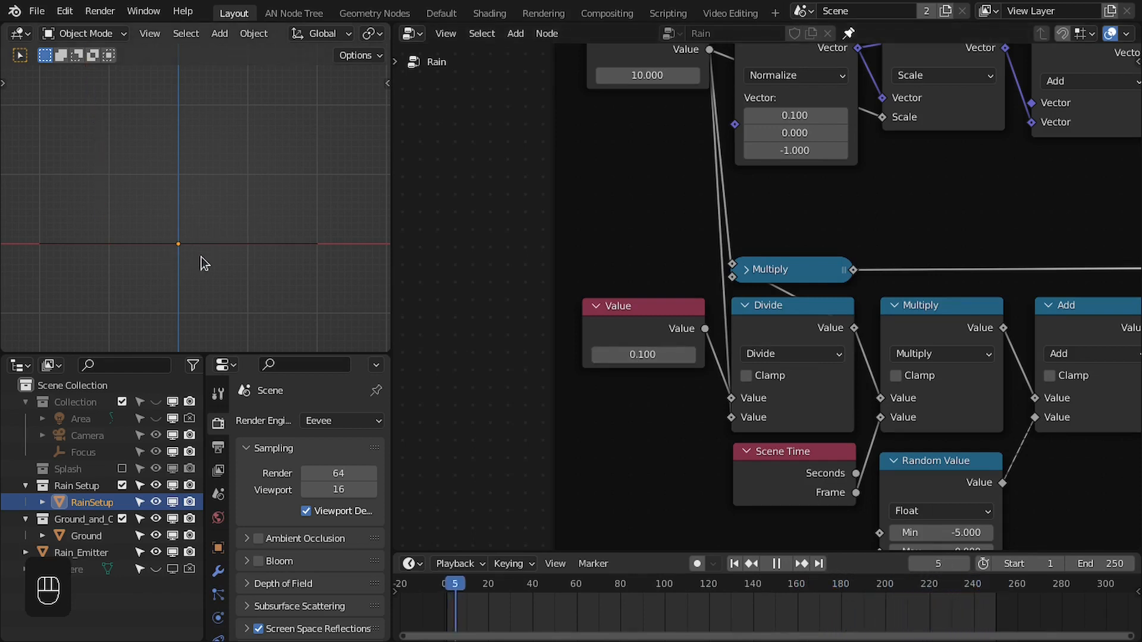
key(space)
key(space)
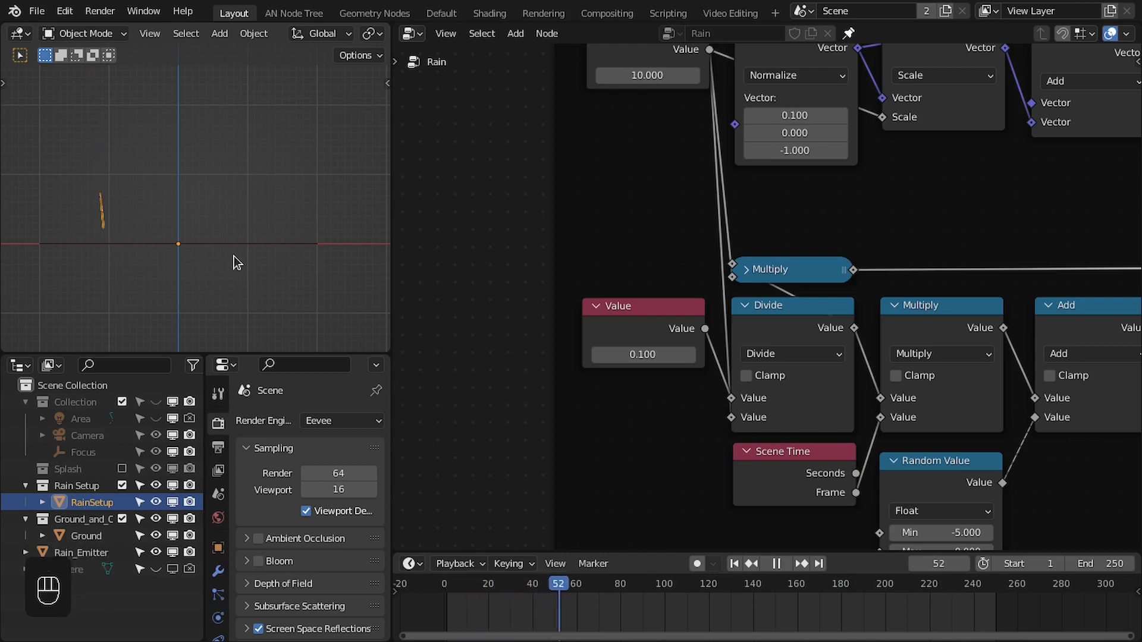
key(space)
Try 0.5 in the Value node feeding the Divide node and play the animation
click(645, 355)
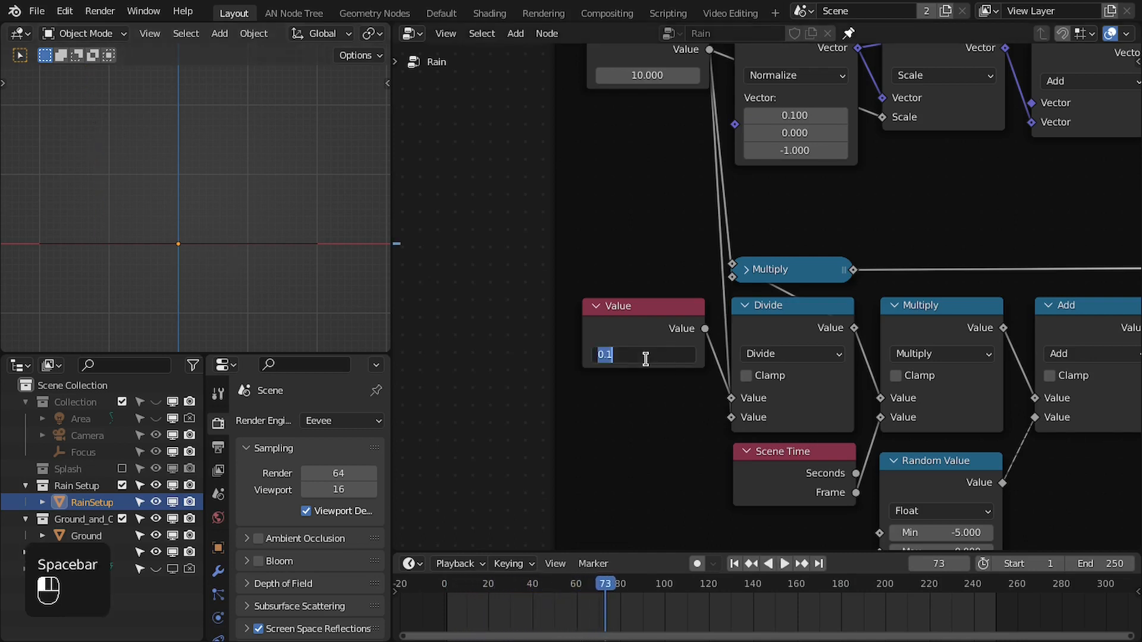
text(0.5)
key(Return)
key(space)
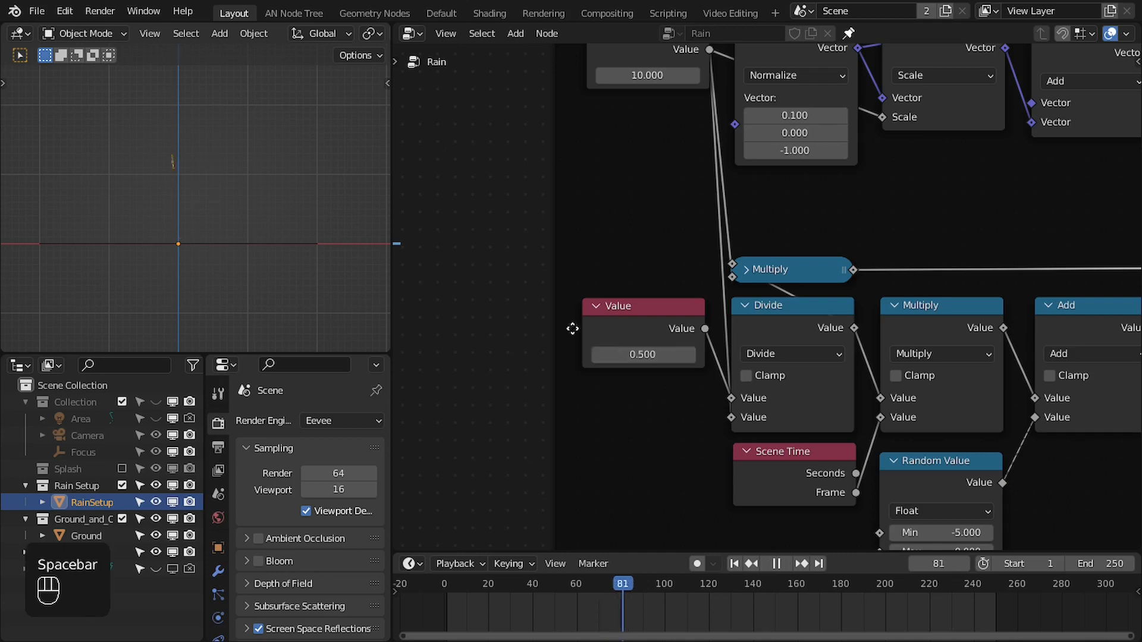
Set the Value node feeding the Divide node back to 0.1 and stop the playback
click(655, 355)
text(0.1)
key(Return)
key(space)
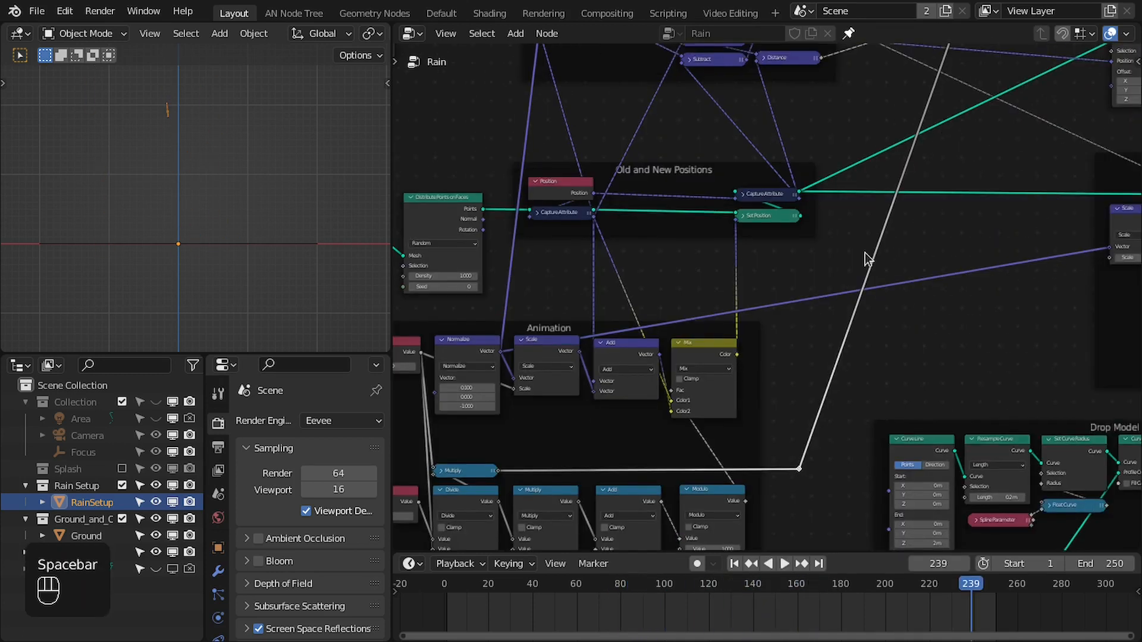
Move the Less Than or Equal, And, Ico Sphere, Set Position and upper Instance on Points nodes together and join them in a frame
scroll(837, 296, up, 4)
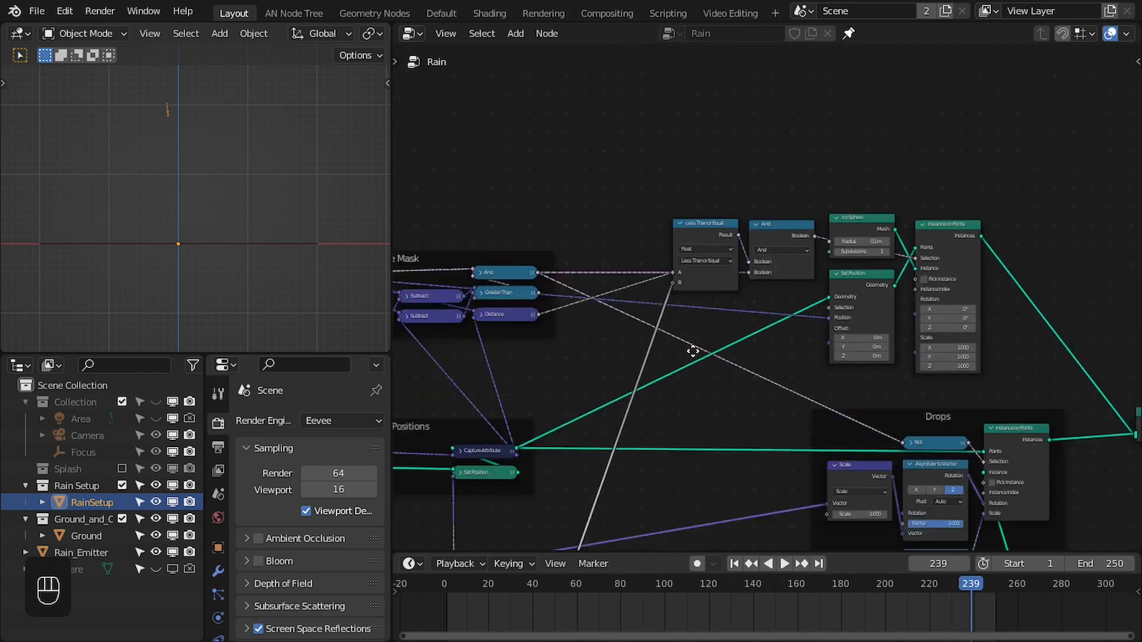
drag(837, 295, 927, 284)
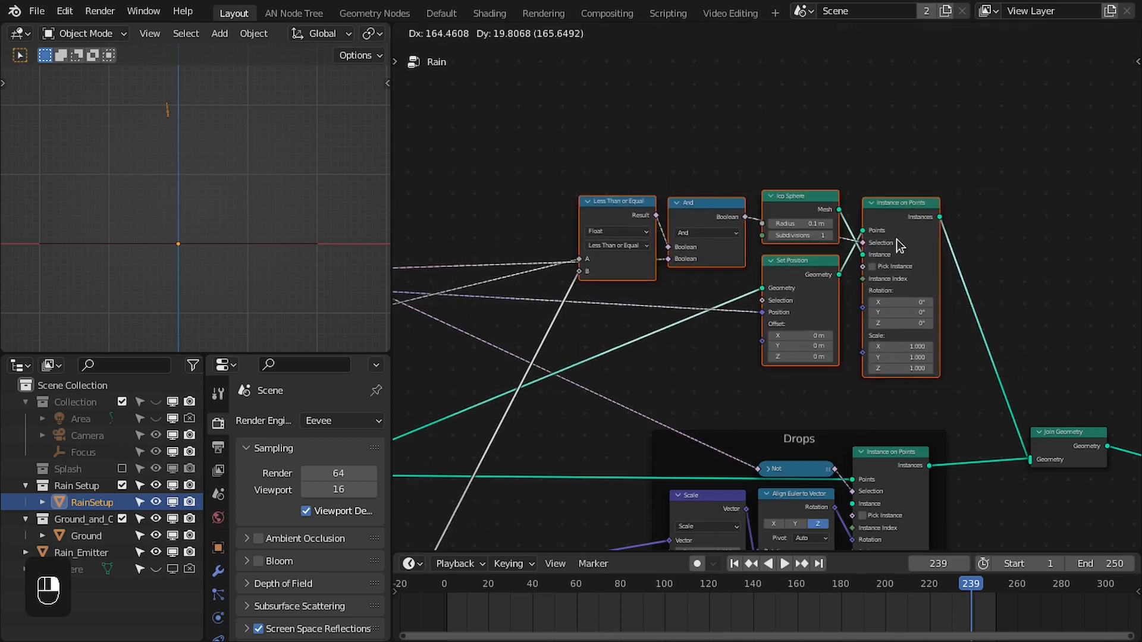
key(ctrl+j)
scroll(862, 196, up, 2)
drag(810, 162, 812, 135)
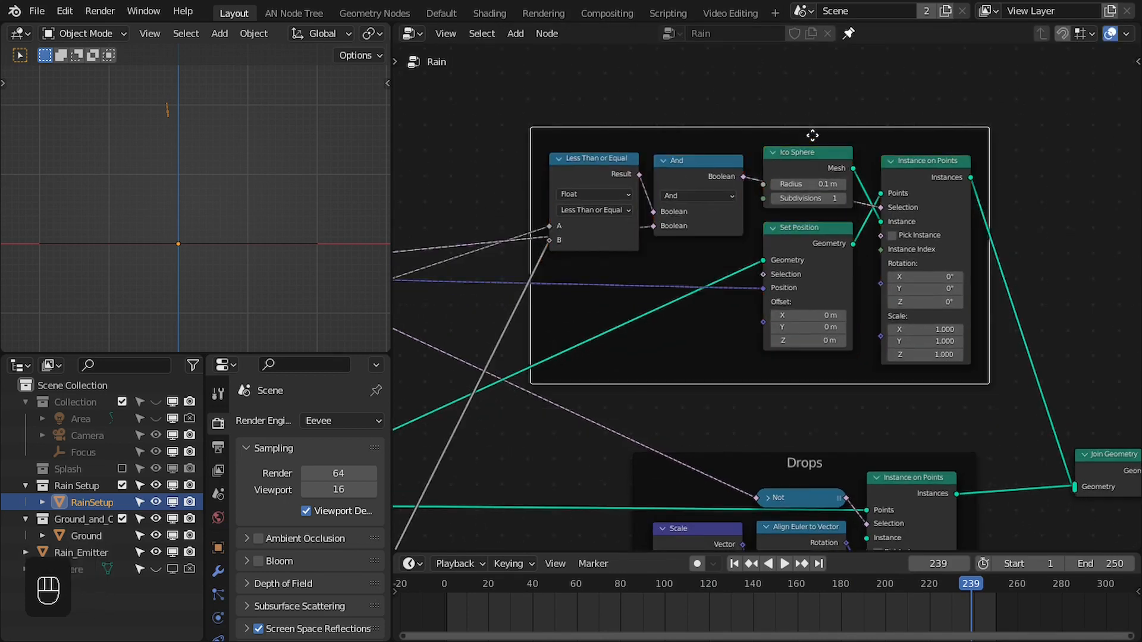
Label the new frame Splash and save the file
key(F2)
text(Splash)
key(Return)
key(ctrl+s)
Collapse the Set Position node in the Splash frame and move it below the Less Than or Equal node
scroll(791, 255, up, 3)
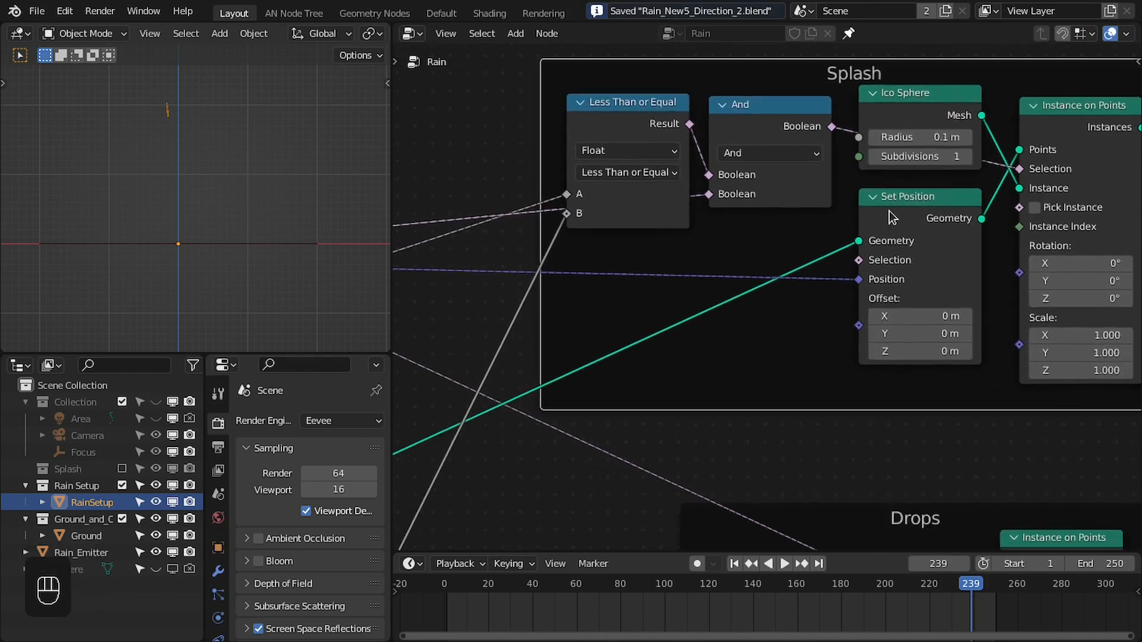
click(873, 198)
drag(906, 201, 618, 260)
middle_drag(928, 254, 815, 145)
Add a Multiply node linked from the Drops frame's Random Value output and place it beside the Splash frame's Instance on Points node
scroll(815, 145, down, 4)
drag(799, 429, 715, 226)
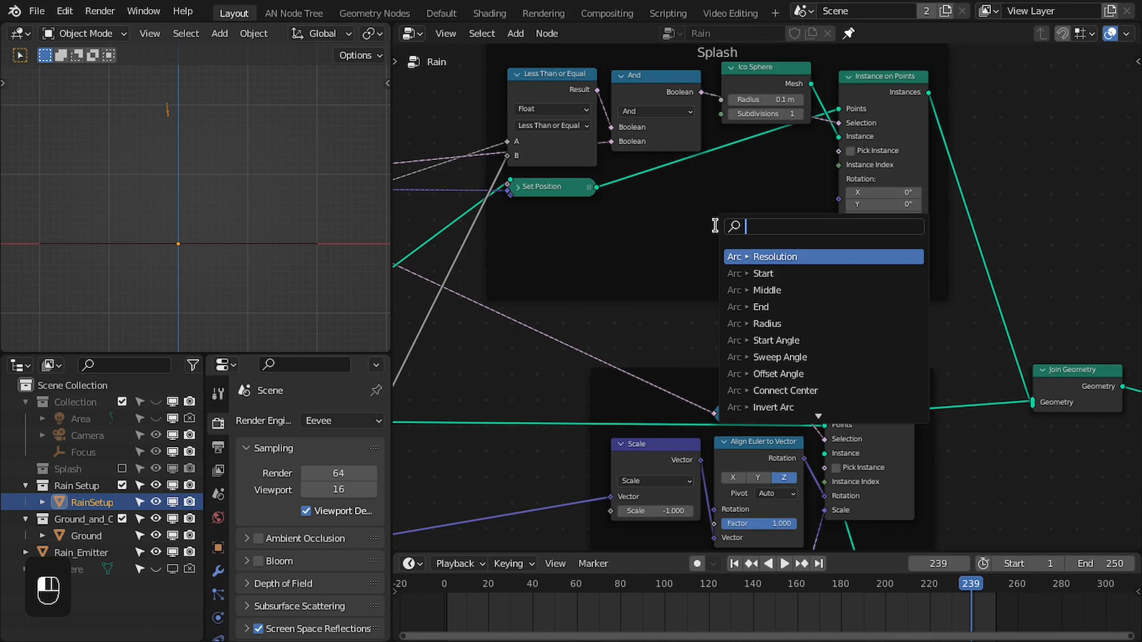
text(mul)
key(Return)
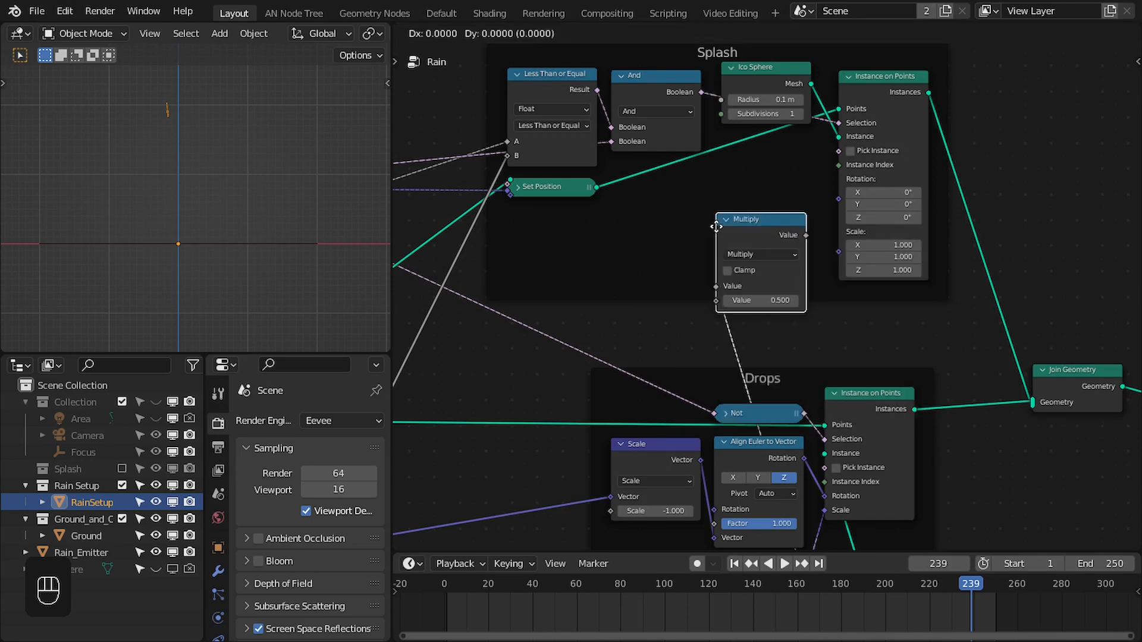
click(721, 211)
scroll(722, 211, up, 1)
scroll(188, 124, up, 2)
shift+middle_drag(188, 124, 204, 162)
drag(720, 193, 719, 177)
shift+middle_drag(209, 201, 222, 182)
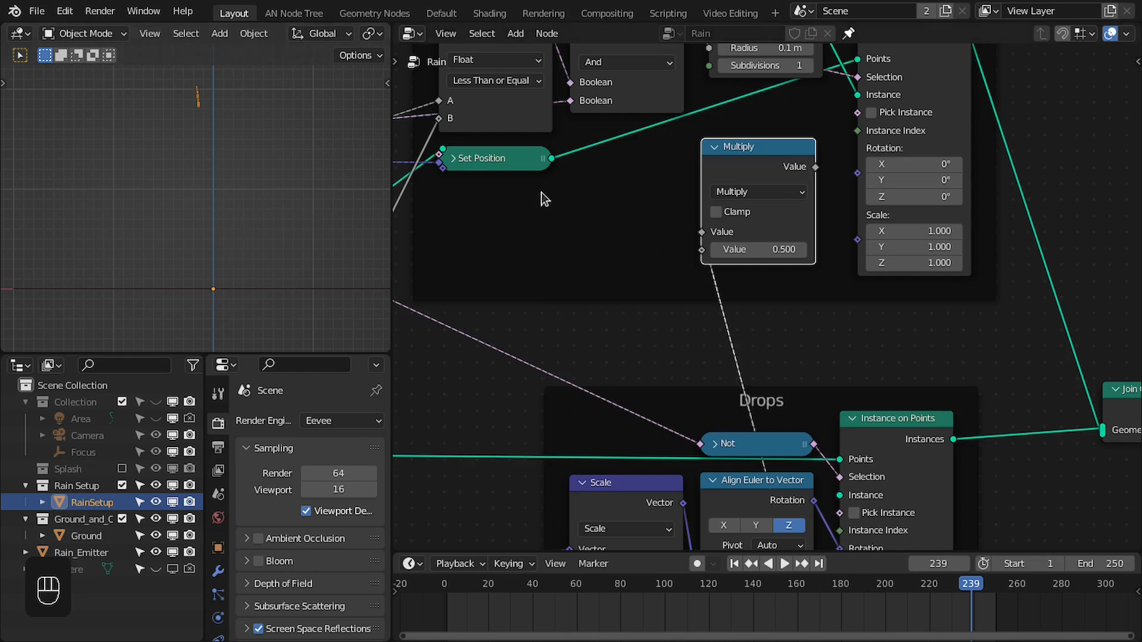
drag(733, 162, 742, 172)
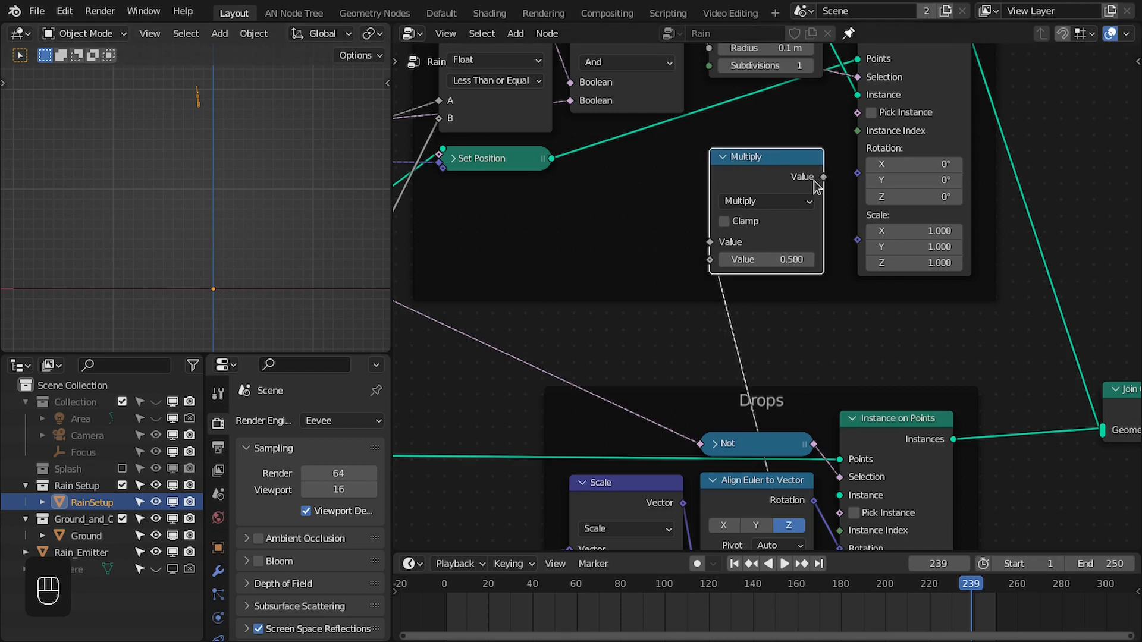
Connect the new Multiply node's output to the Splash Instance on Points Scale input and set its second value to 2.7
drag(863, 240, 857, 240)
drag(767, 260, 797, 259)
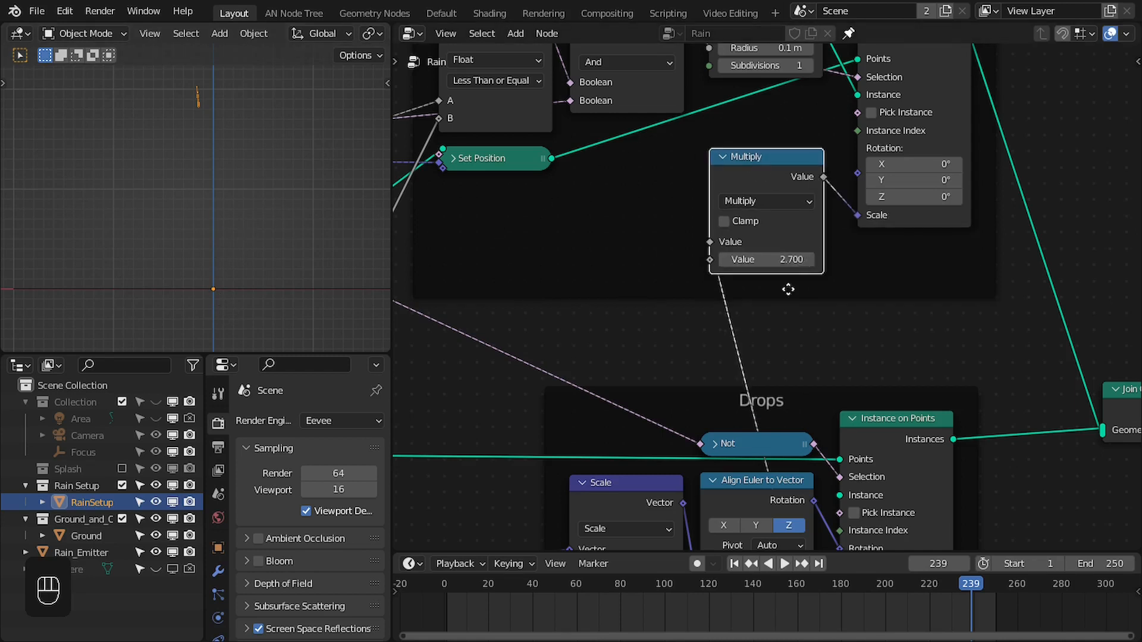
middle_drag(786, 497, 775, 279)
key(space)
Set the density of the Distribute Points on Faces node to 10
scroll(776, 279, down, 6)
middle_drag(574, 262, 898, 253)
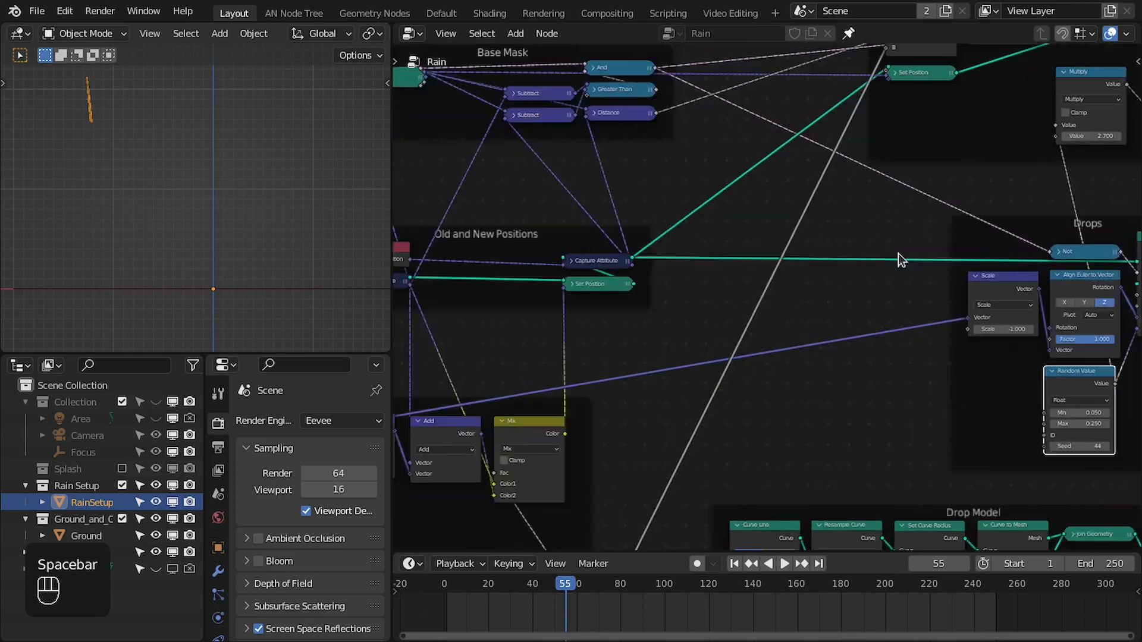
scroll(898, 253, down, 3)
middle_drag(650, 280, 922, 276)
scroll(653, 334, up, 4)
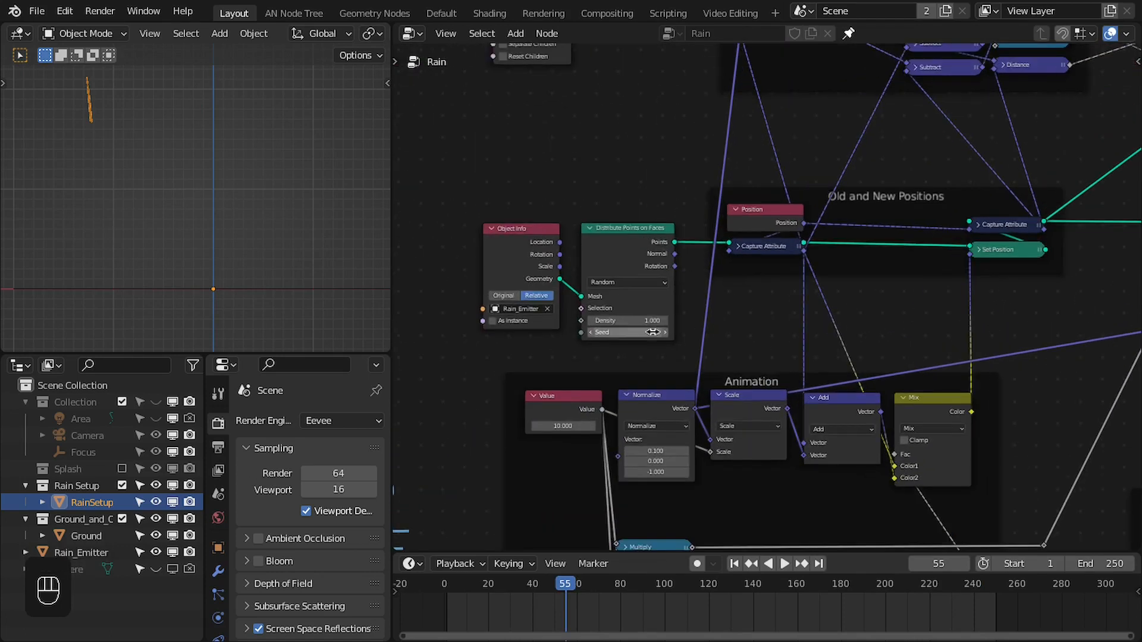
click(643, 321)
text(10)
key(Return)
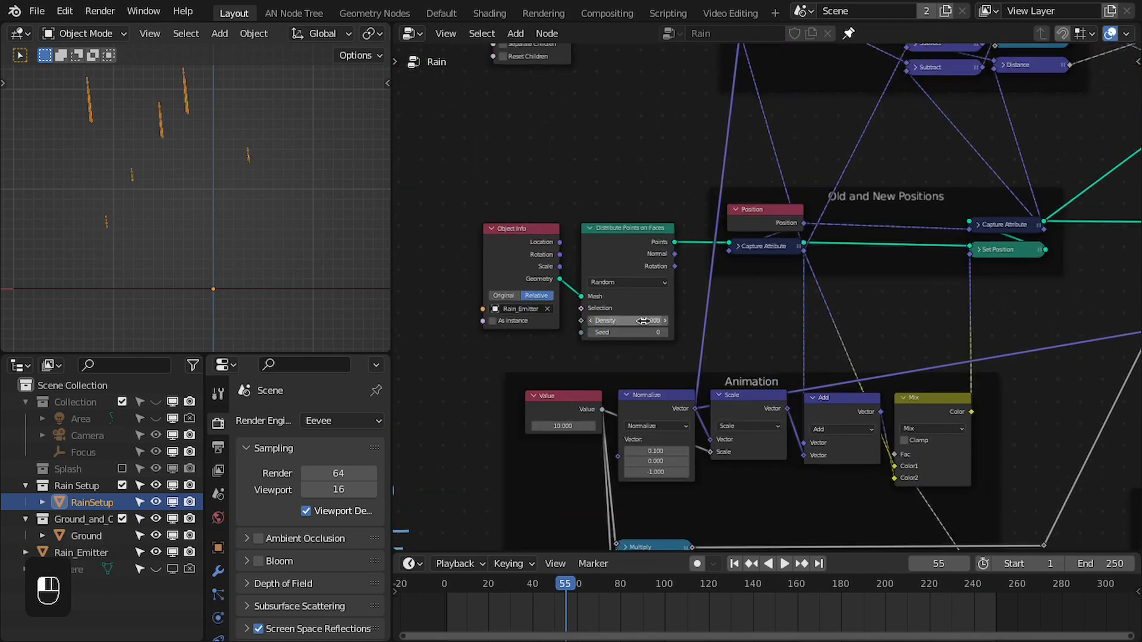
Play the animation and step forward frame by frame to examine where and when the impact spheres appear
key(space)
middle_drag(782, 238, 506, 241)
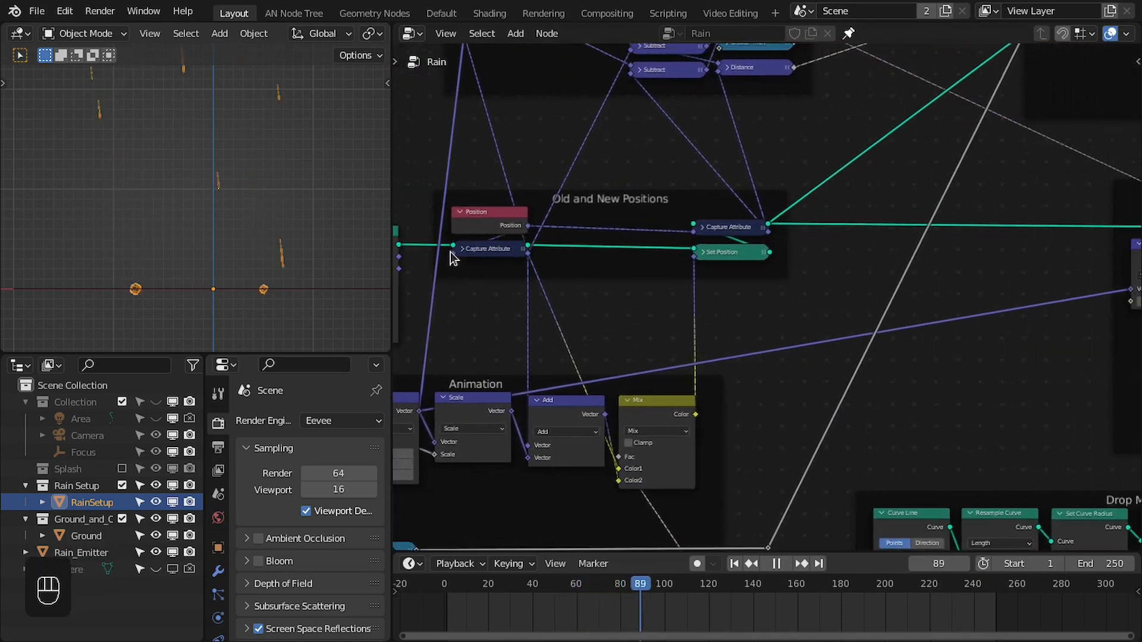
key(space)
key(Right)
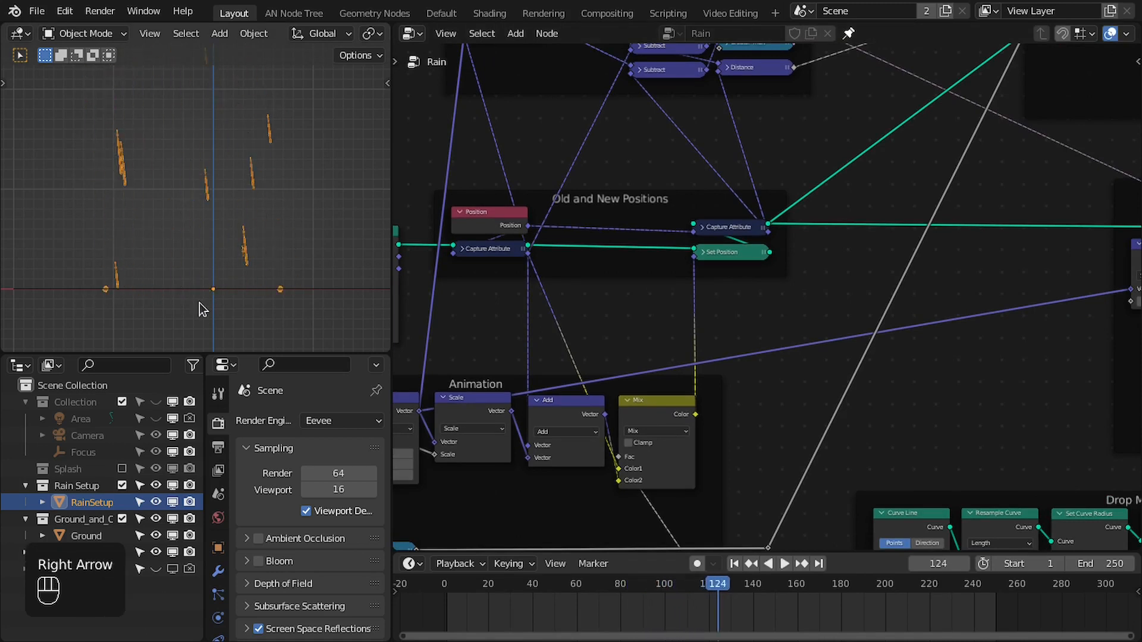
key(Right)
key(Right)
key(Right)
key(Right)
key(Right)
key(Right)
key(Right)
key(Right)
key(Right)
key(Right)
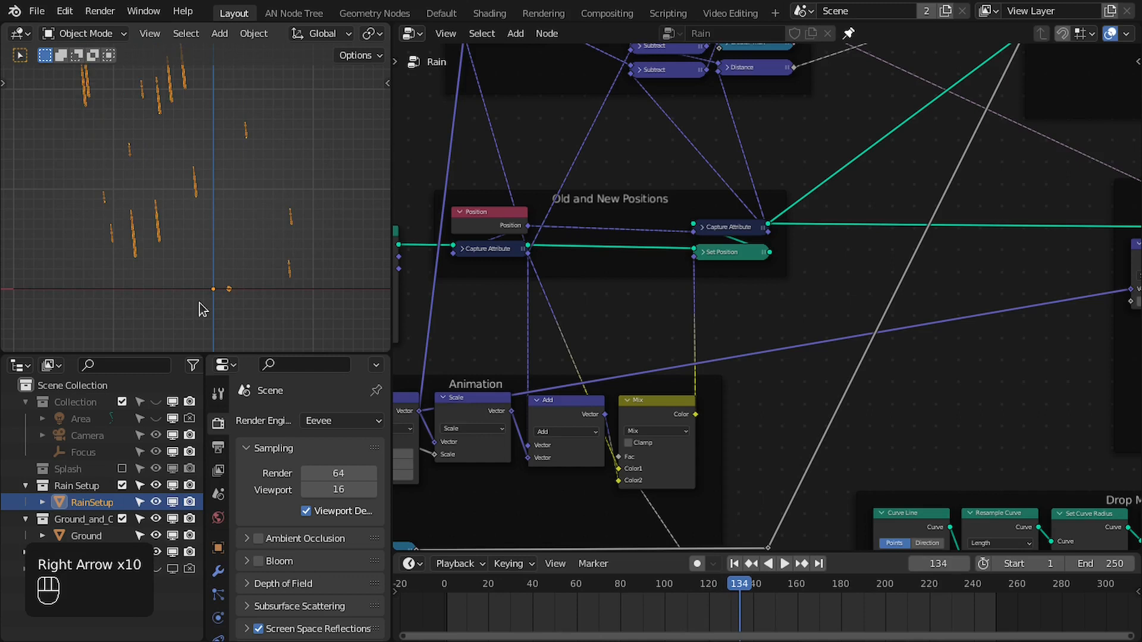
key(space)
key(space)
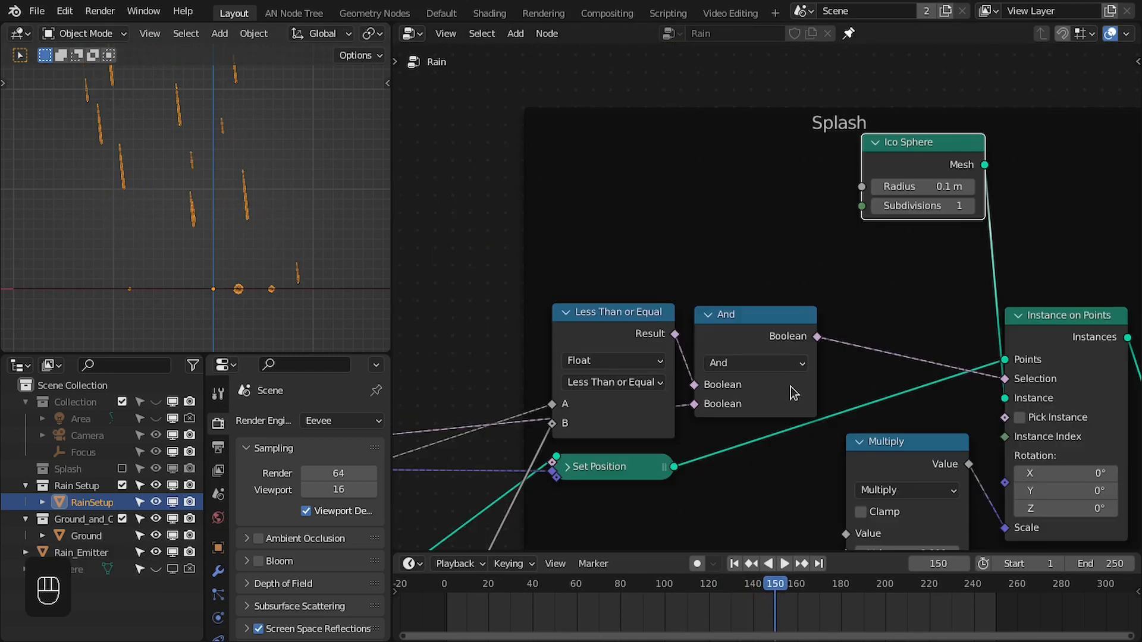
Move the Ico Sphere node above the And node in the Splash frame
middle_drag(823, 357, 741, 382)
drag(840, 183, 694, 251)
middle_drag(681, 256, 805, 249)
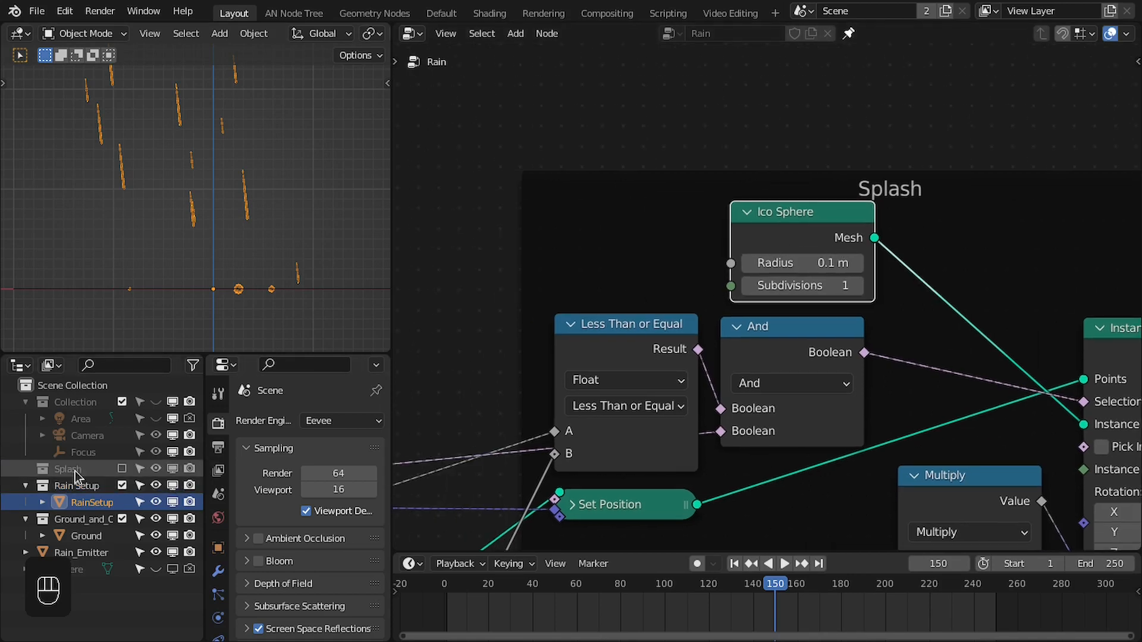
Enable the Splash collection and switch the viewport shading to show the splash materials
click(122, 470)
scroll(238, 272, up, 1)
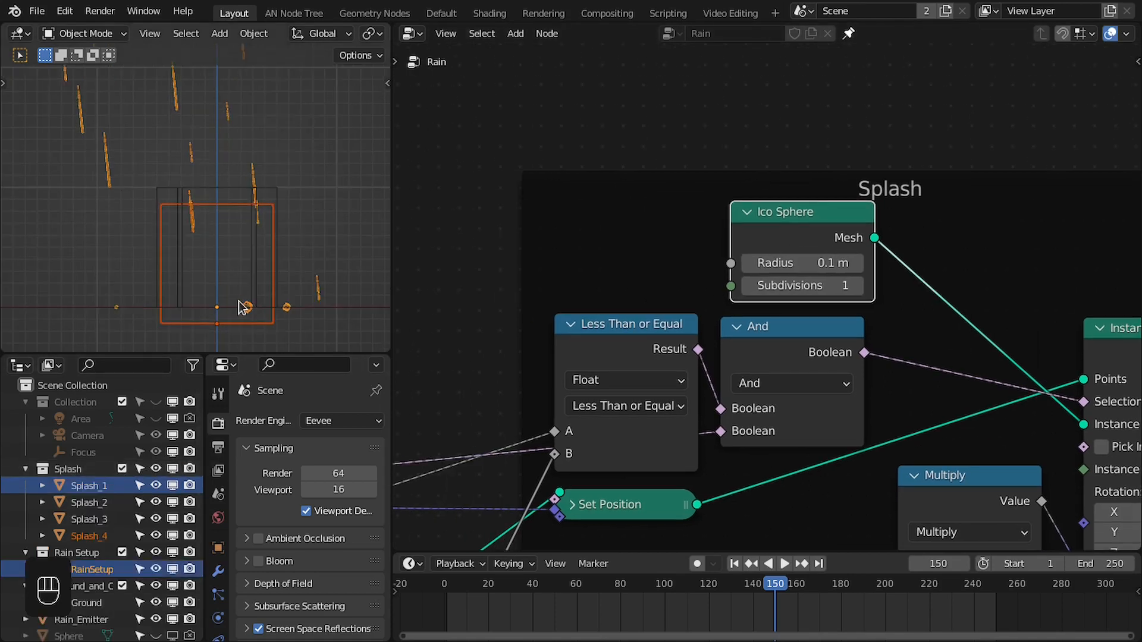
key(z)
click(252, 278)
mouse_move(253, 278)
shift+middle_down()
mouse_move(230, 165)
mouse_move(214, 166)
mouse_move(266, 187)
mouse_move(122, 237)
mouse_move(205, 232)
mouse_move(88, 209)
mouse_move(117, 209)
mouse_move(212, 332)
shift+middle_up()
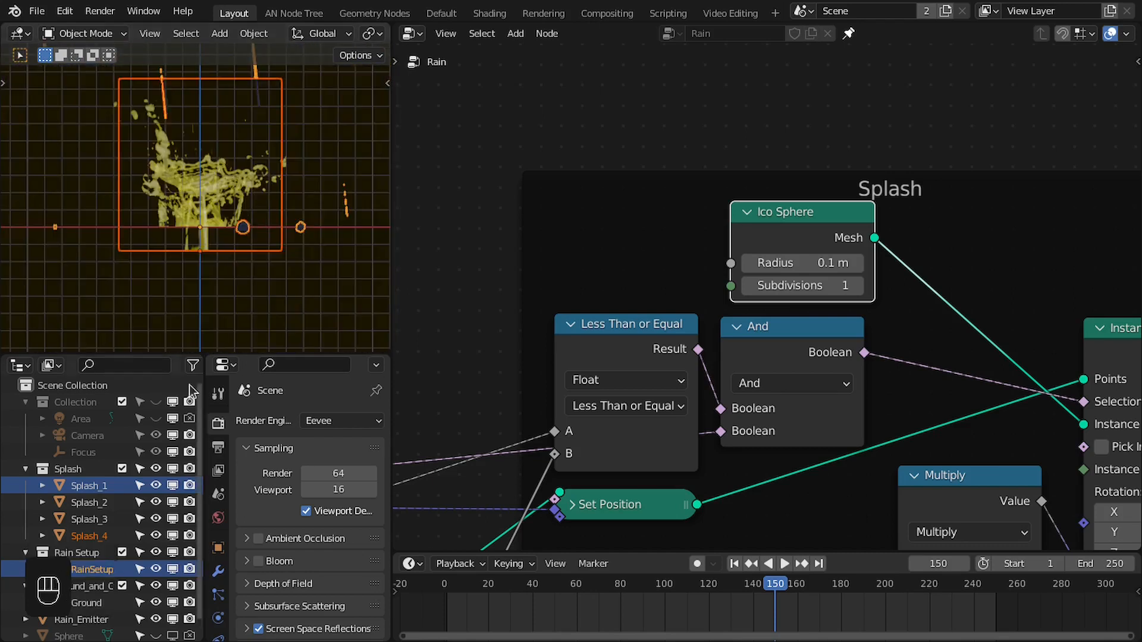
Collapse the Splash collection in the outliner and exclude it from the view layer
click(28, 469)
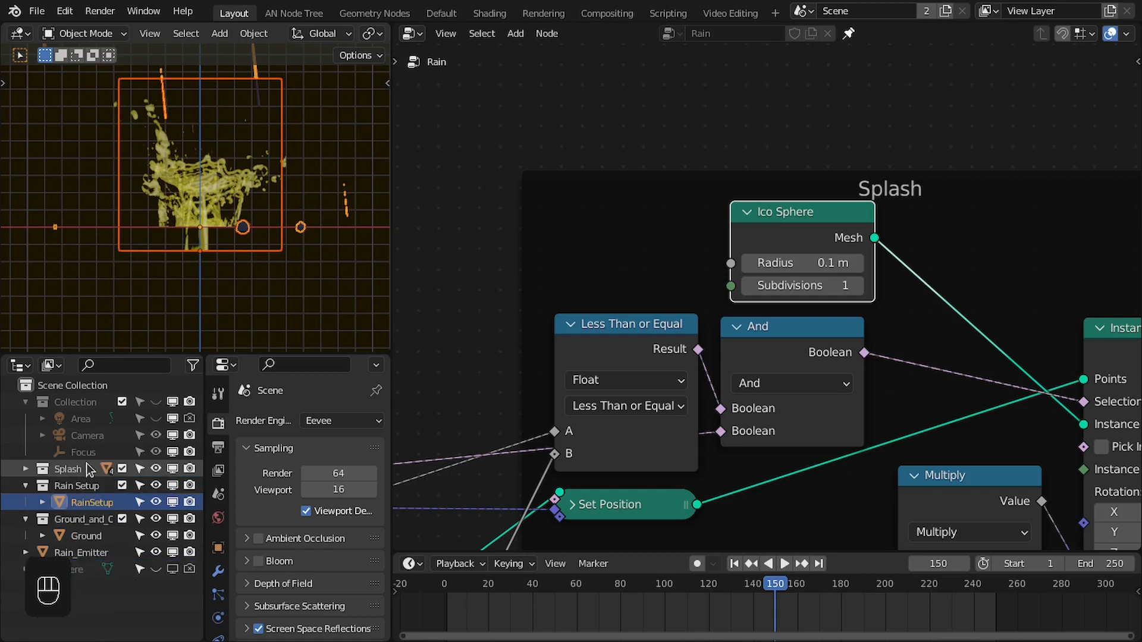
click(75, 469)
key(e)
Bring the Splash collection into the node tree as a Collection Info node near the Ico Sphere node
drag(74, 469, 831, 206)
drag(970, 219, 972, 219)
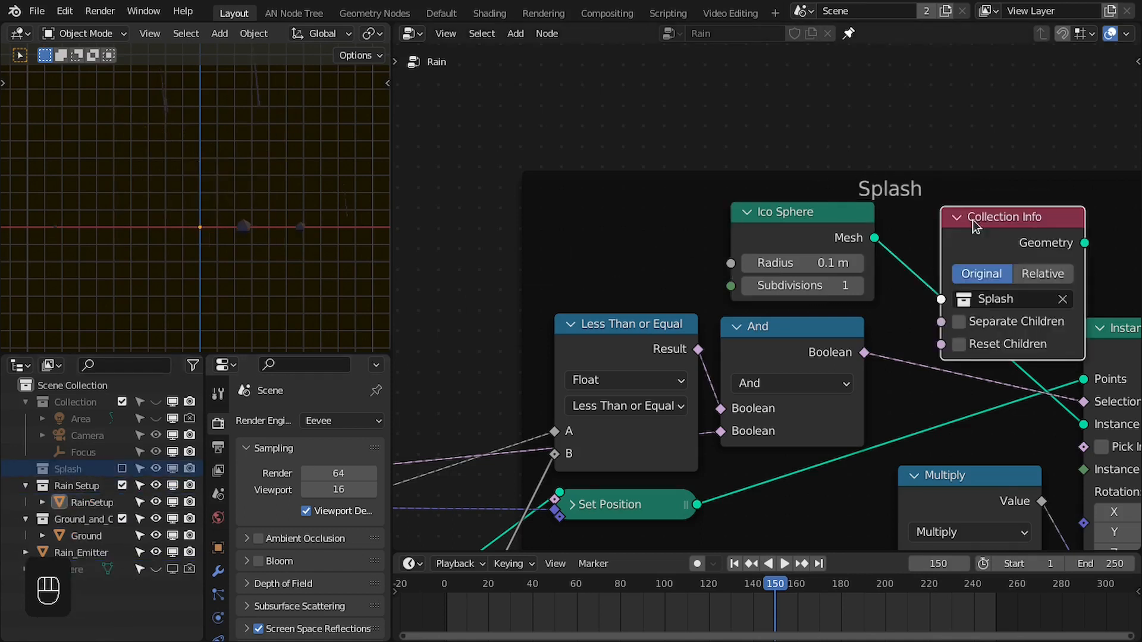
middle_drag(919, 225, 866, 206)
Replace the Ico Sphere with the Collection Info node, set to Relative, as the instance source of the Splash Instance on Points node
click(729, 219)
key(x)
drag(943, 207, 862, 208)
middle_drag(880, 231, 828, 179)
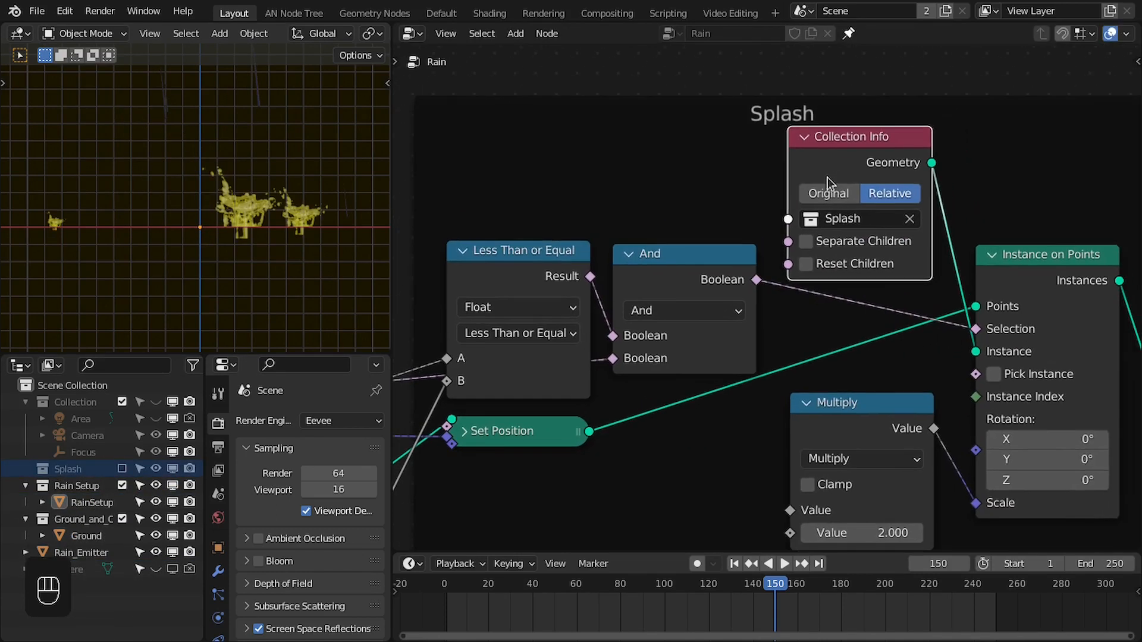
Place the Collection Info node beside the Splash Instance on Points node and switch the viewport to a shaded view
drag(867, 157, 866, 246)
middle_drag(909, 250, 847, 170)
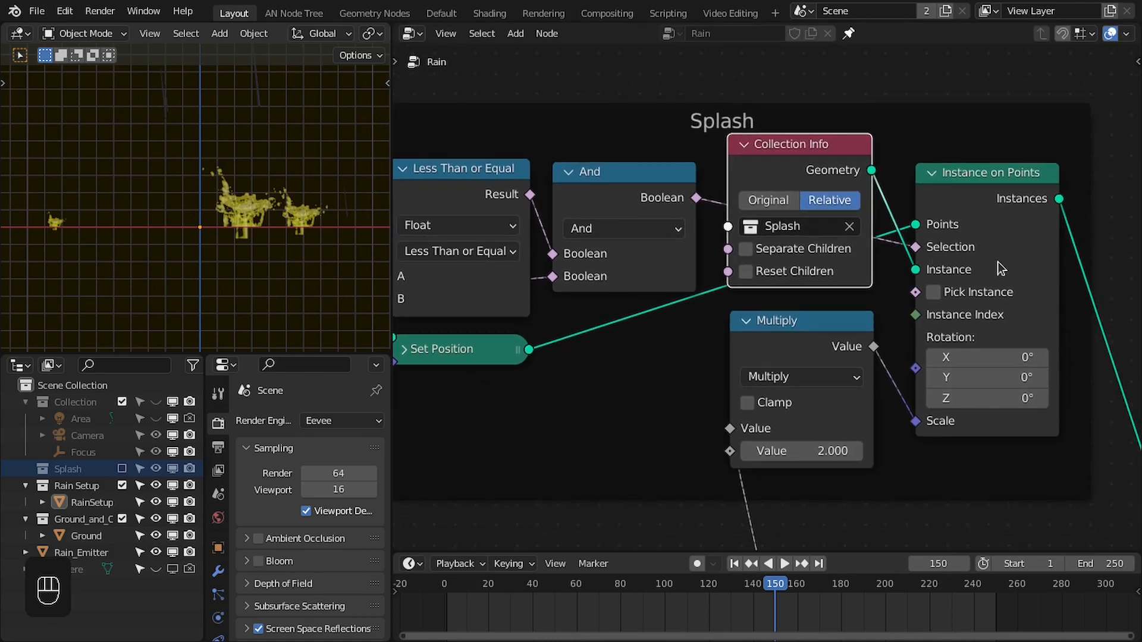
key(z)
click(220, 239)
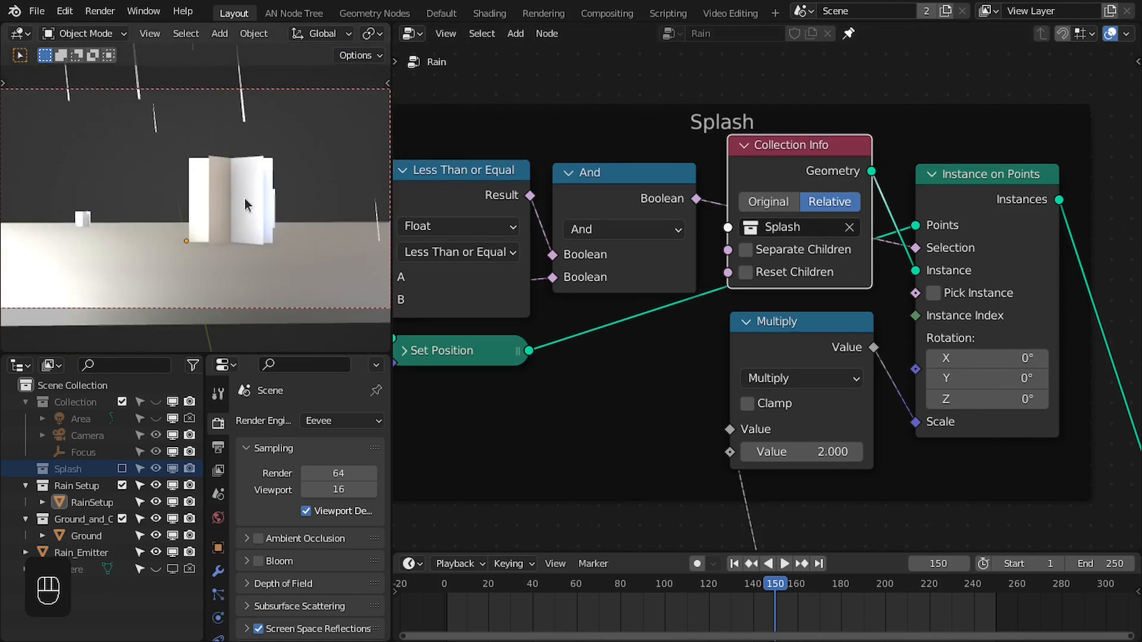
scroll(812, 256, down, 3)
middle_drag(666, 306, 928, 291)
middle_drag(526, 332, 751, 318)
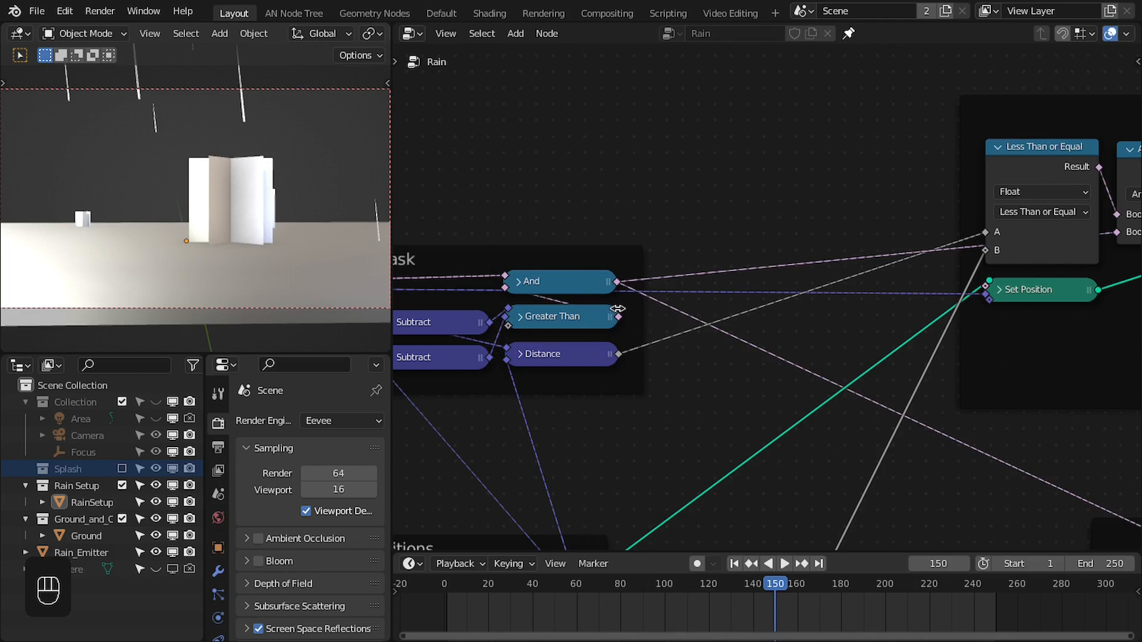
drag(614, 358, 747, 330)
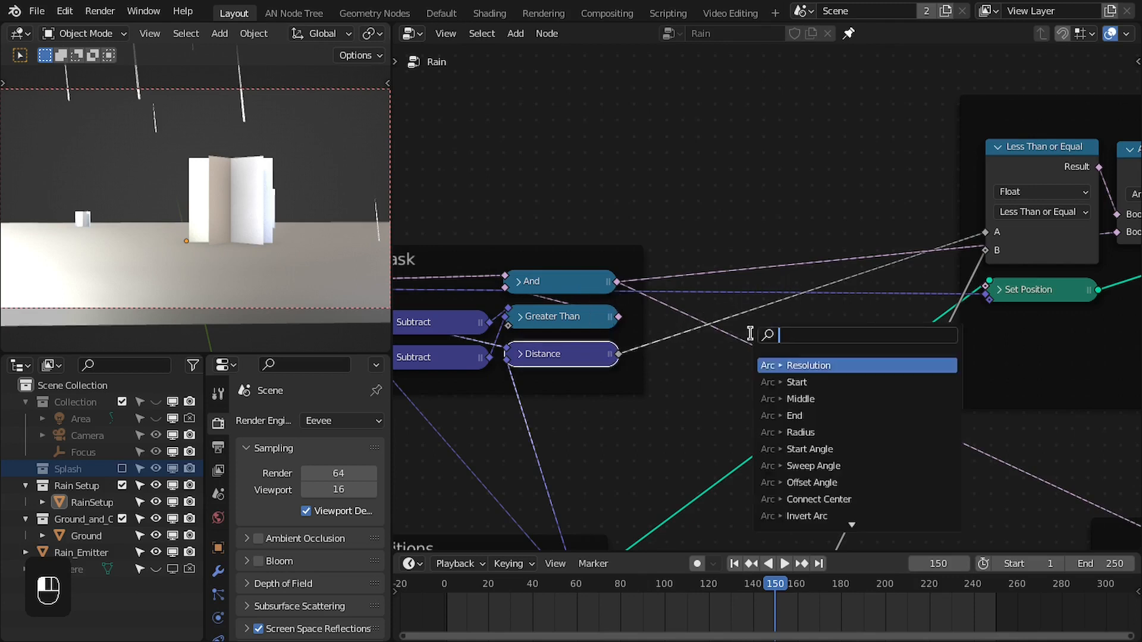
middle_drag(718, 344, 371, 366)
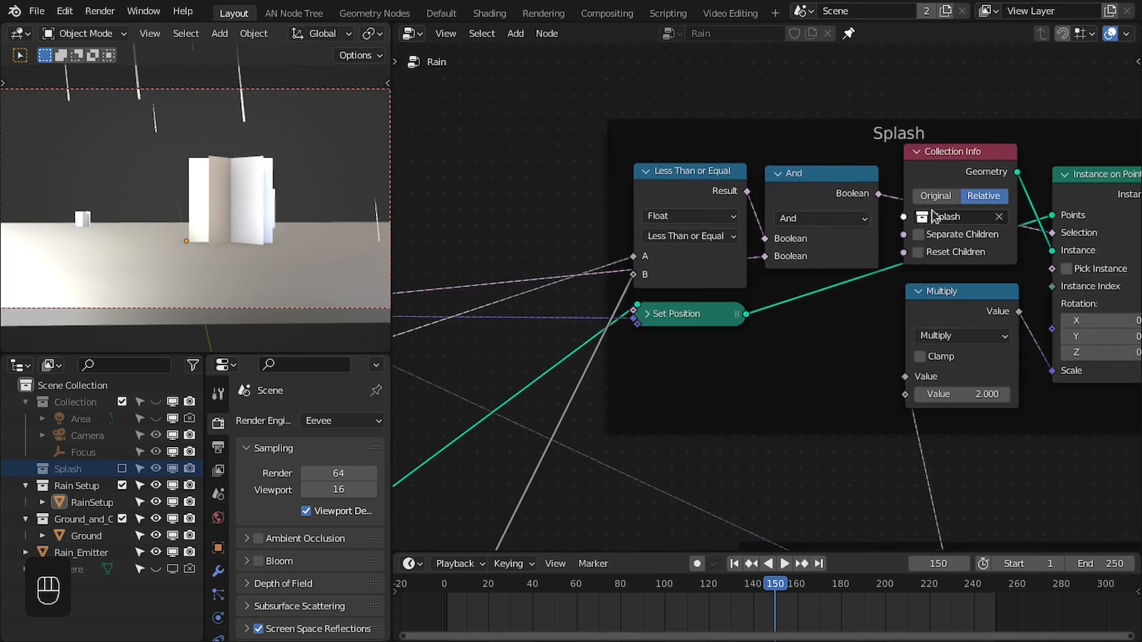
Tidy the Splash Instance on Points node, set its scale Multiply value to 0.800, and play the animation to check the splashes
middle_drag(930, 217, 714, 212)
mouse_move(872, 220)
mouse_down()
mouse_move(880, 185)
mouse_move(867, 185)
mouse_move(866, 201)
mouse_up()
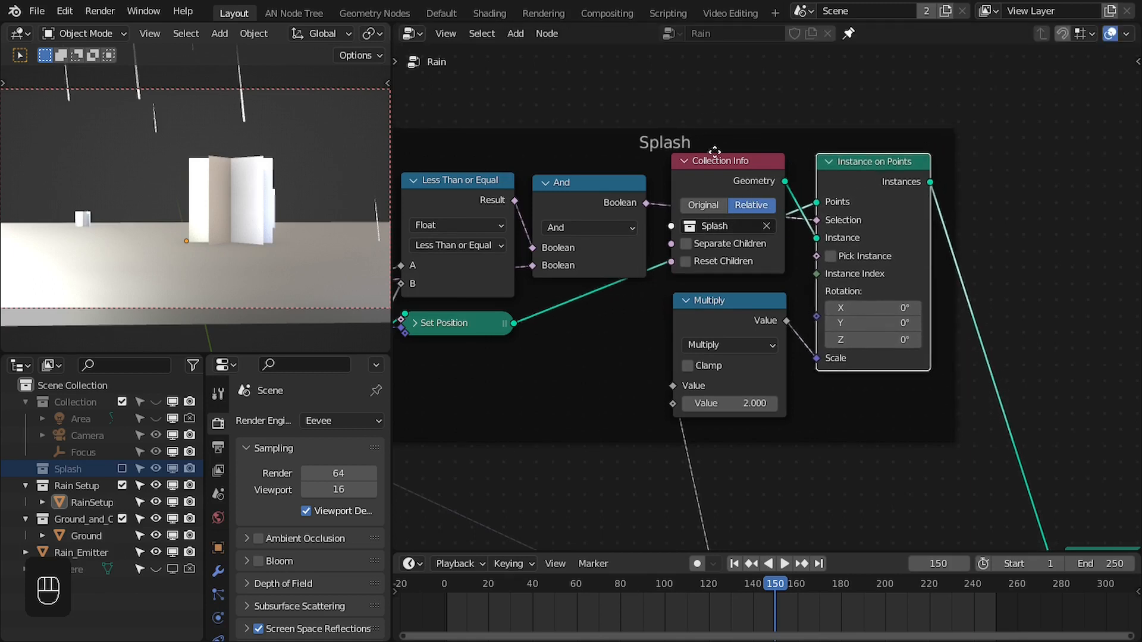
scroll(695, 119, down, 3)
middle_drag(678, 92, 756, 208)
scroll(757, 209, up, 3)
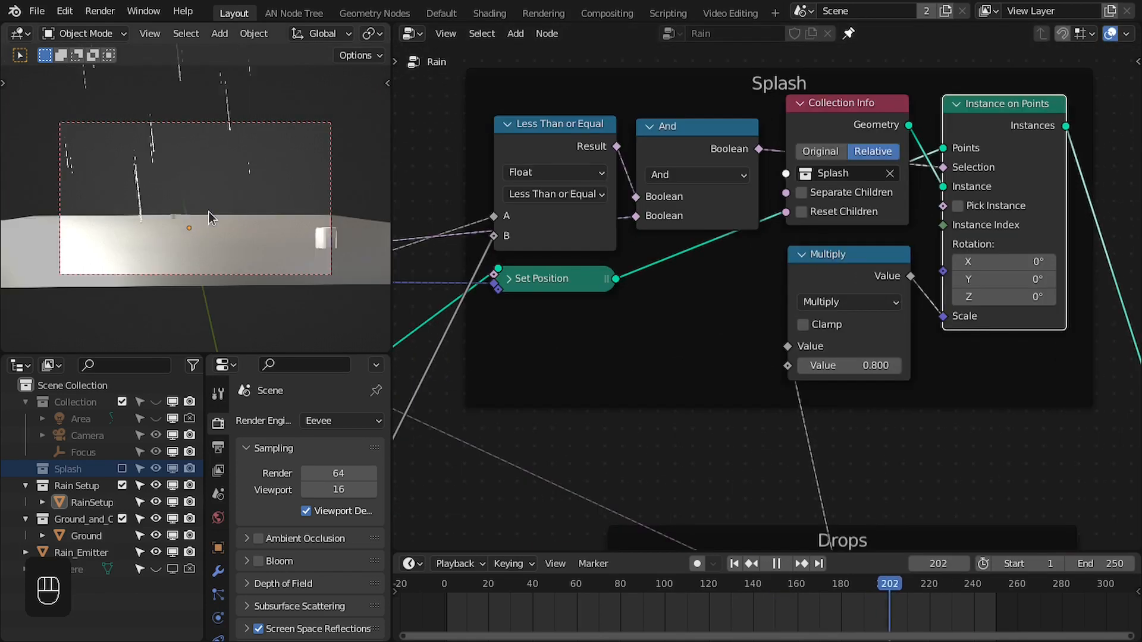
key(space)
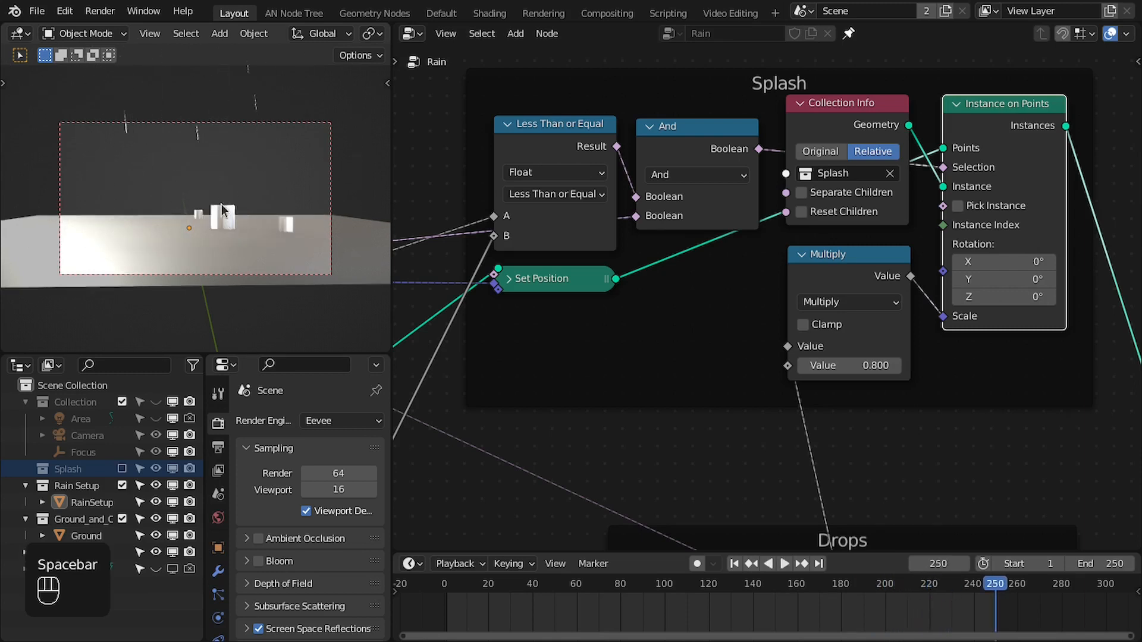
key(space)
key(space)
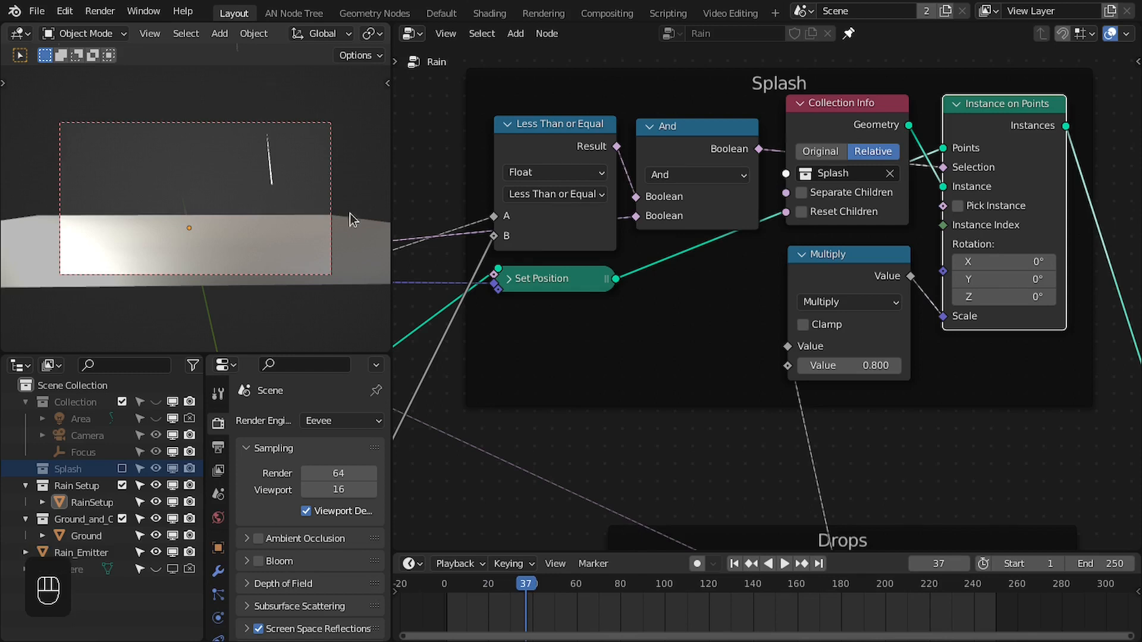
Add an Instance on Points node above the Splash frame, fed by Set Position, and connect its instances to Join Geometry
middle_drag(759, 345, 736, 383)
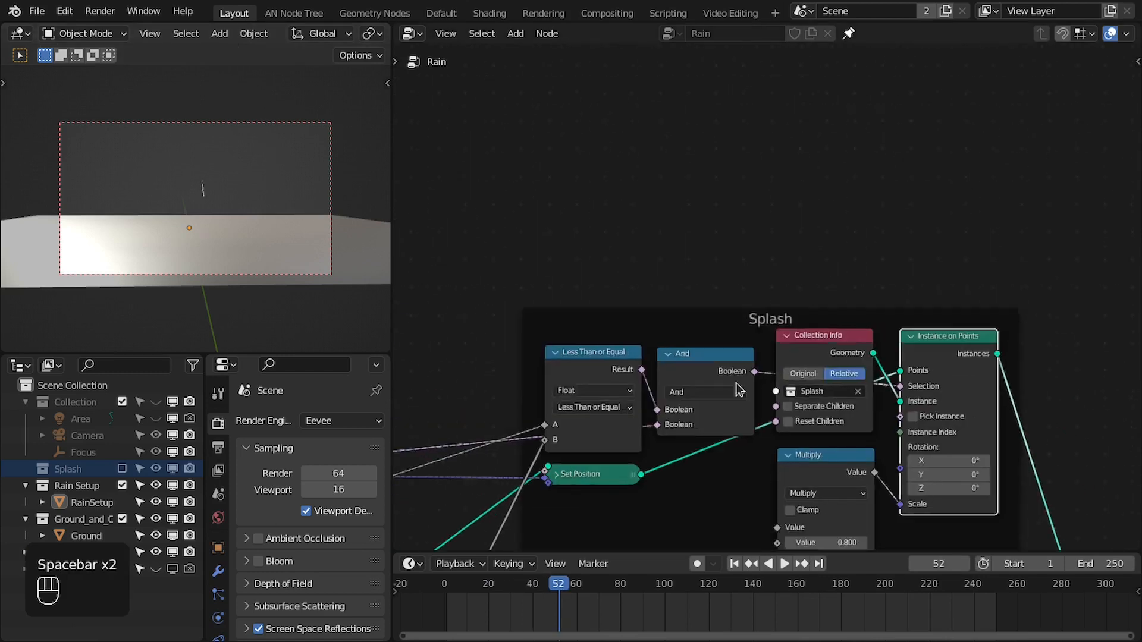
scroll(713, 381, down, 1)
drag(667, 478, 681, 92)
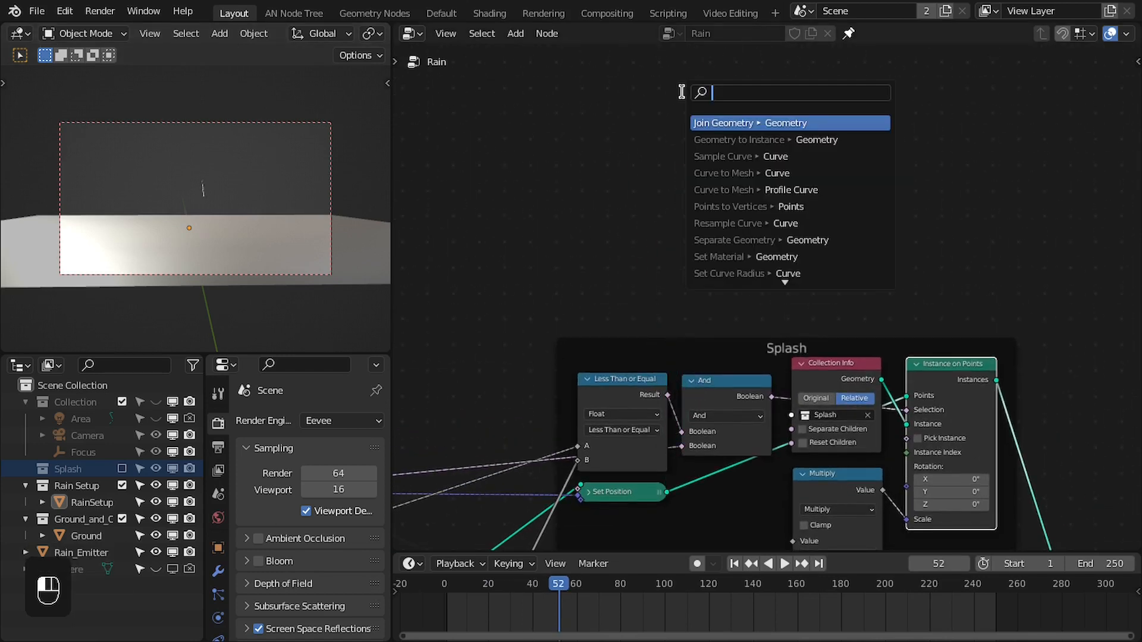
text(ins)
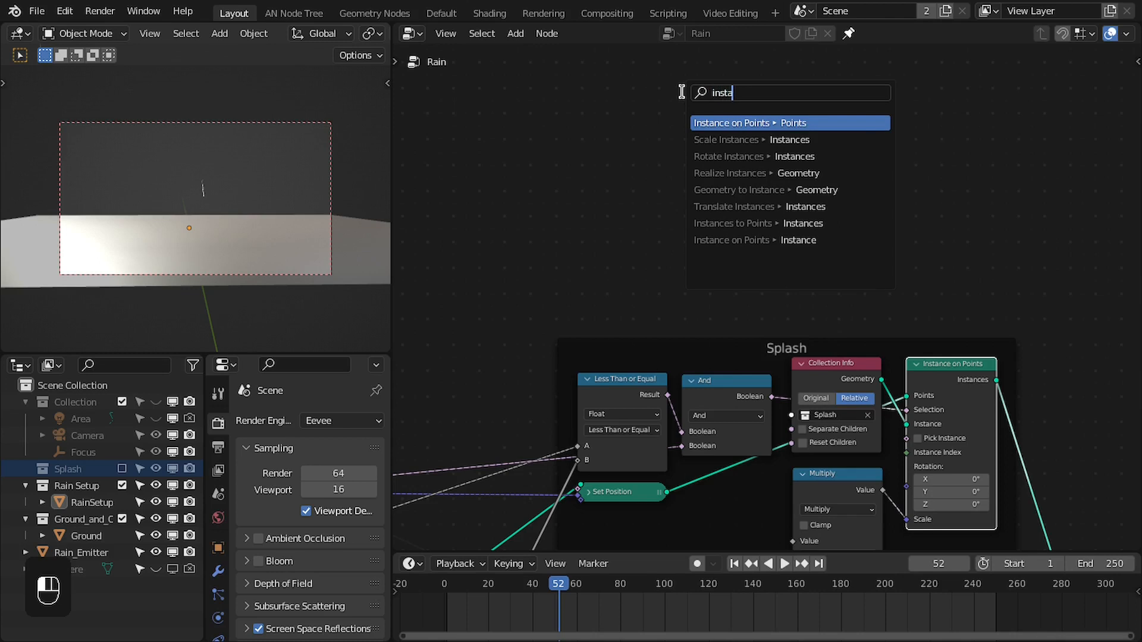
text(ta)
key(Return)
click(867, 115)
scroll(767, 231, down, 3)
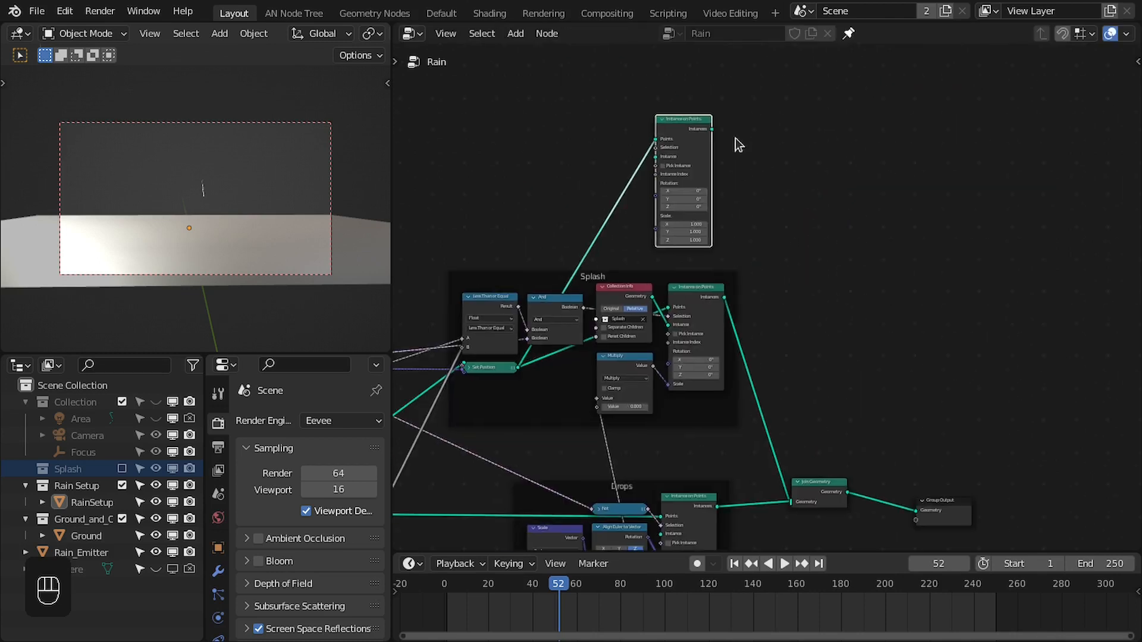
drag(814, 249, 829, 498)
key(shift+e)
click(666, 157)
Add a Curve Circle node as the instance source of the new Instance on Points node
middle_drag(666, 158, 885, 256)
scroll(774, 238, up, 3)
drag(866, 253, 703, 242)
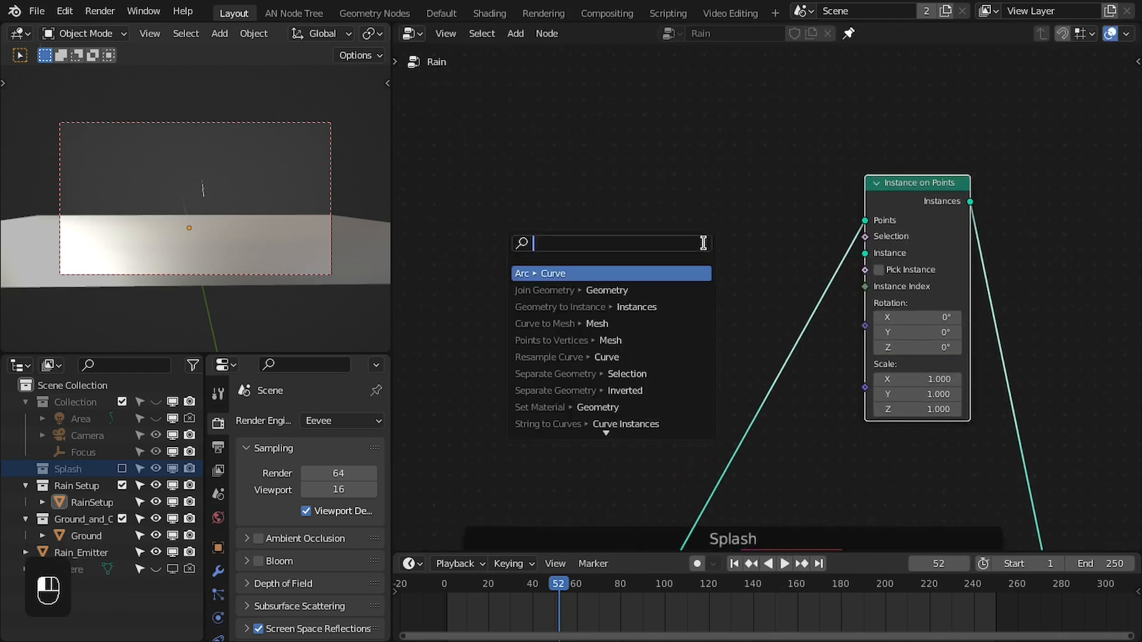
text(cir)
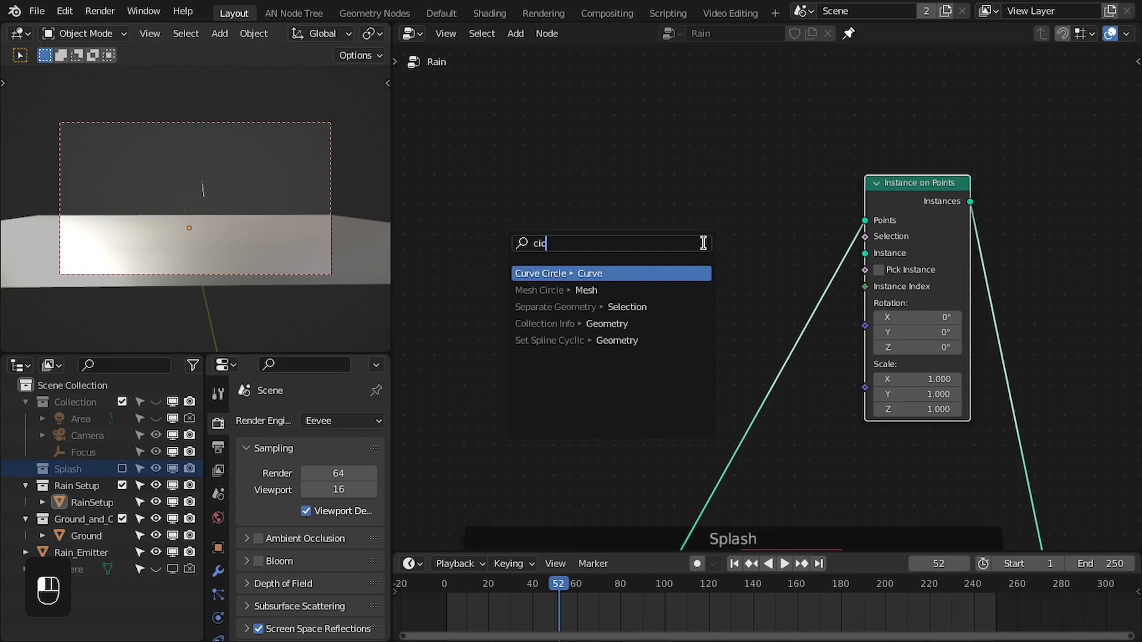
key(Return)
click(819, 191)
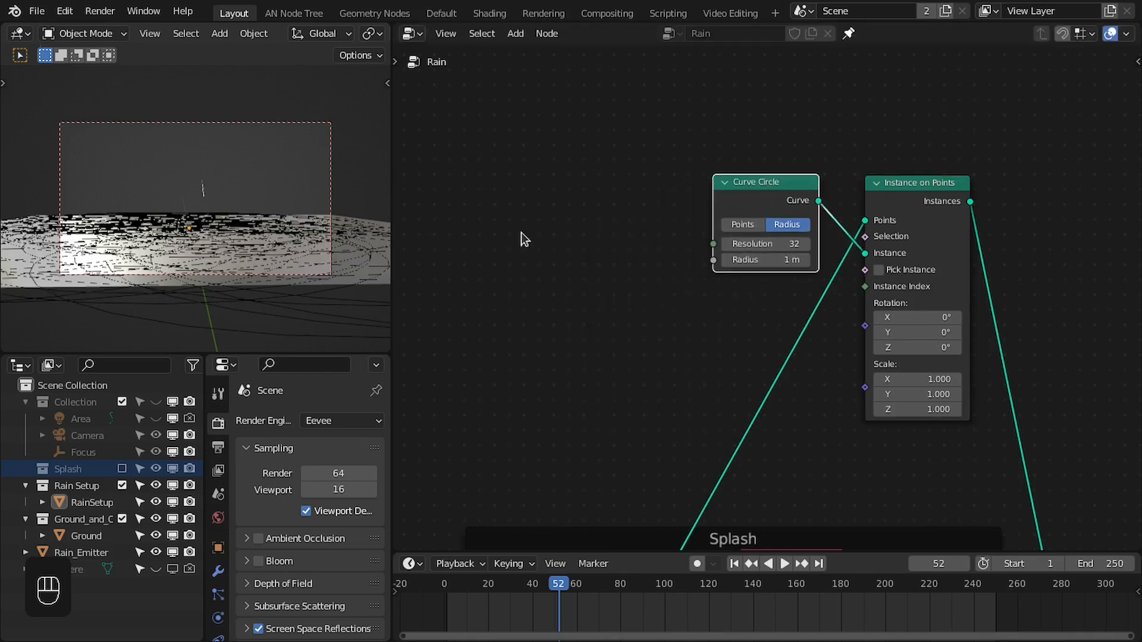
Set the Curve Circle radius to 0.1 m and align the node beside the new Instance on Points node
middle_drag(51, 243, 213, 173)
middle_drag(746, 260, 722, 231)
click(723, 231)
text(0.1)
key(Return)
drag(755, 157, 778, 163)
Connect the Base Mask And output to the Selection input of the circle Instance on Points node
scroll(507, 313, down, 5)
middle_drag(507, 312, 744, 274)
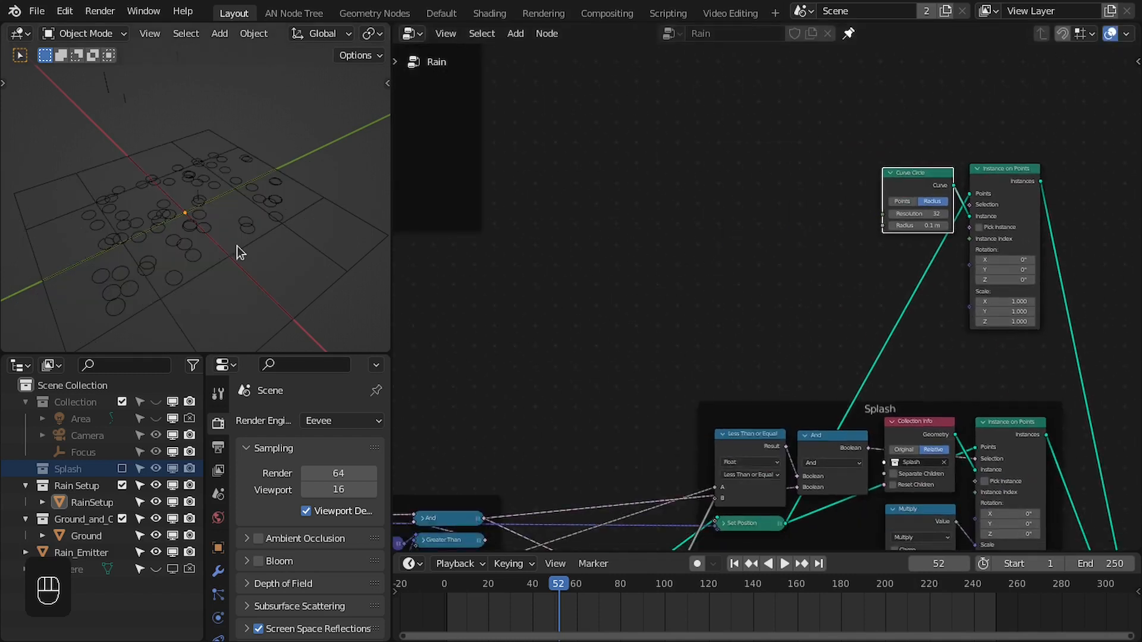
middle_drag(660, 383, 624, 407)
drag(512, 457, 996, 168)
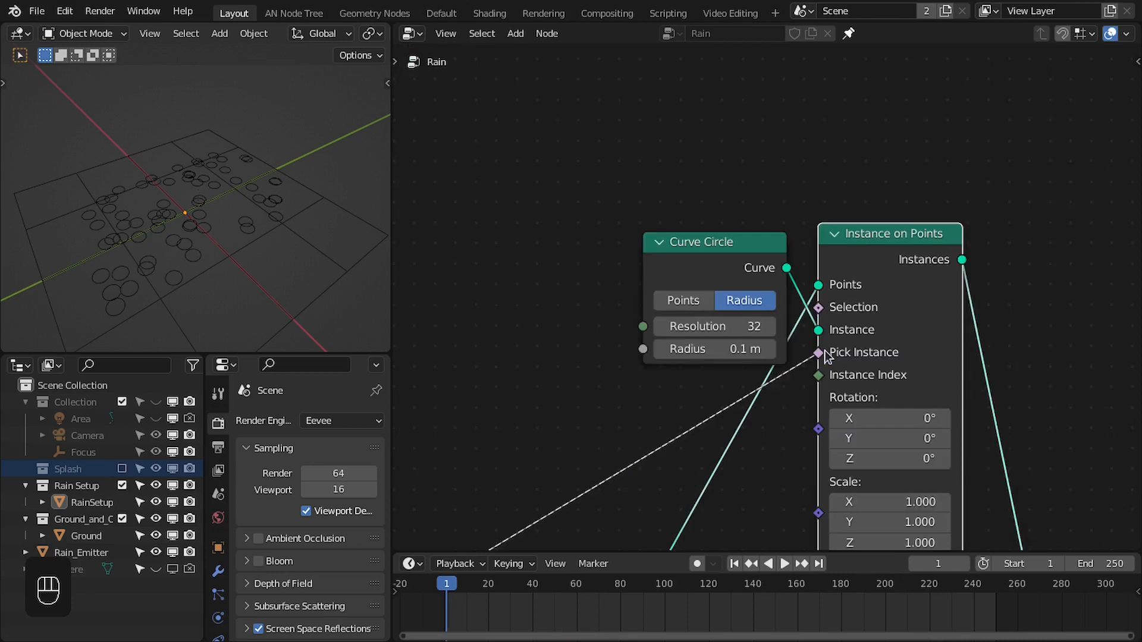
scroll(825, 357, down, 5)
middle_drag(731, 400, 801, 309)
scroll(1005, 253, down, 3)
scroll(810, 304, up, 4)
drag(801, 228, 803, 197)
scroll(693, 316, down, 4)
middle_drag(694, 316, 914, 276)
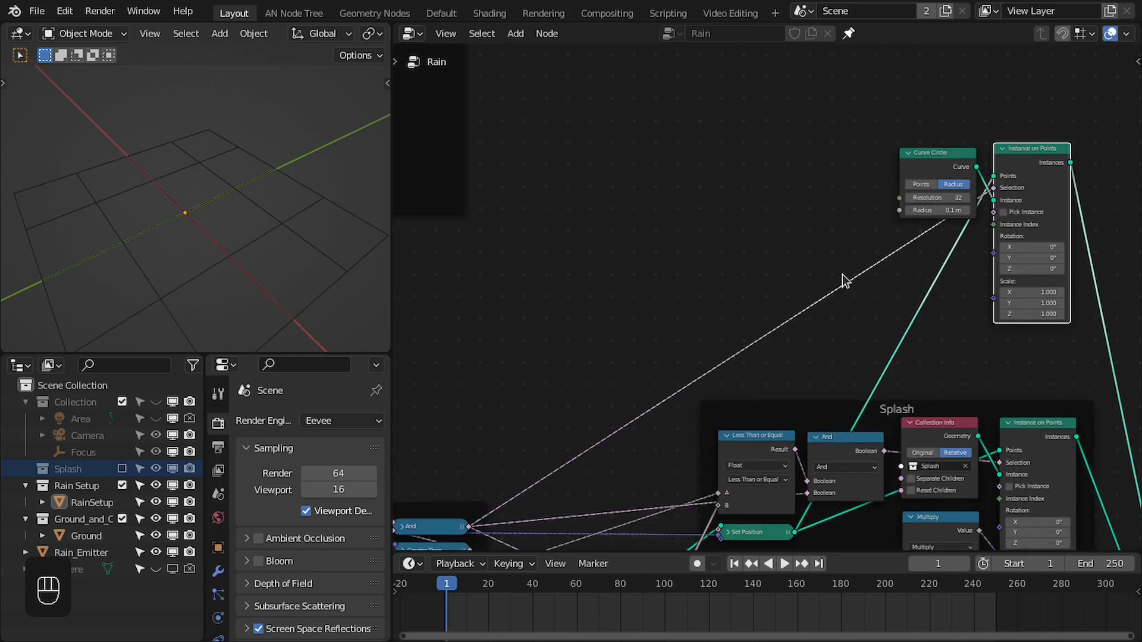
Play the animation and view the circles on the ground from different angles
key(space)
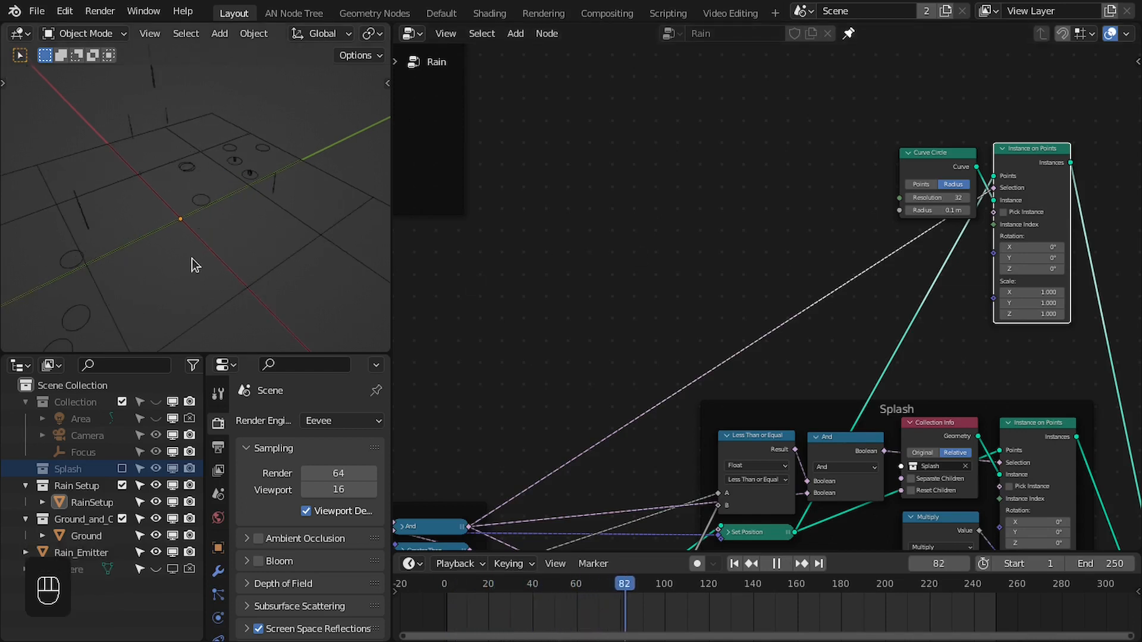
middle_drag(194, 259, 131, 259)
middle_drag(208, 270, 227, 230)
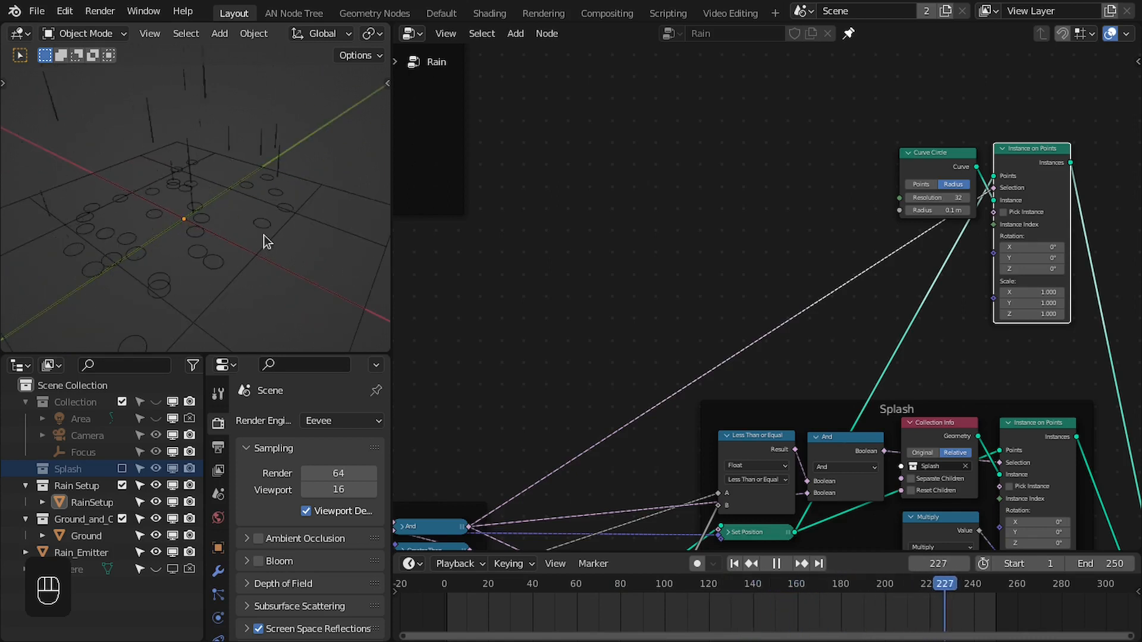
key(space)
Examine the And, Greater Than and Distance outputs of the Base Mask frame
middle_drag(571, 372, 803, 260)
scroll(767, 280, up, 5)
middle_drag(758, 311, 689, 253)
click(633, 483)
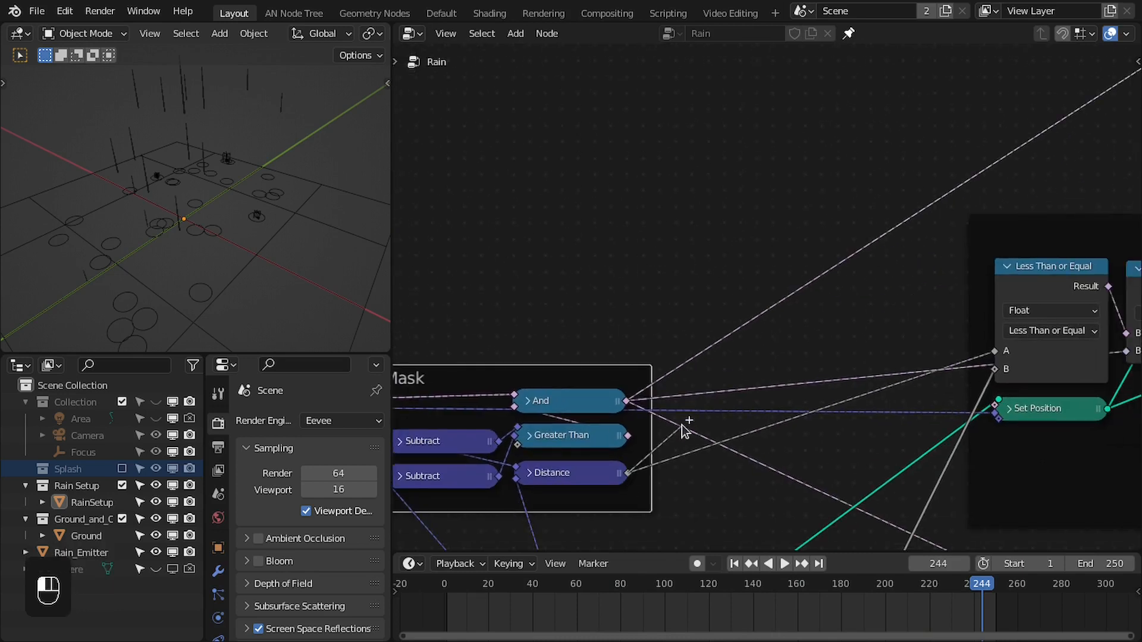
middle_drag(667, 434, 723, 358)
scroll(723, 360, up, 2)
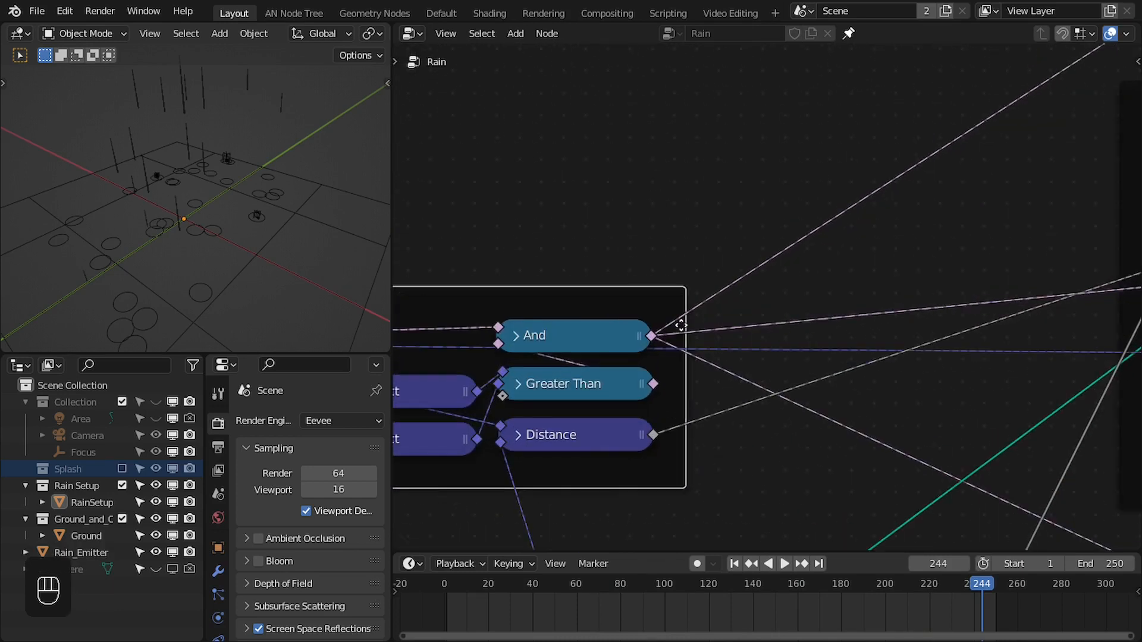
Review the annotated raycast sketch above the Base Mask frame together with the Raycast node
middle_drag(645, 210, 693, 350)
scroll(529, 191, down, 5)
mouse_move(523, 191)
middle_down()
mouse_move(599, 270)
mouse_move(559, 304)
middle_up()
scroll(564, 300, up, 3)
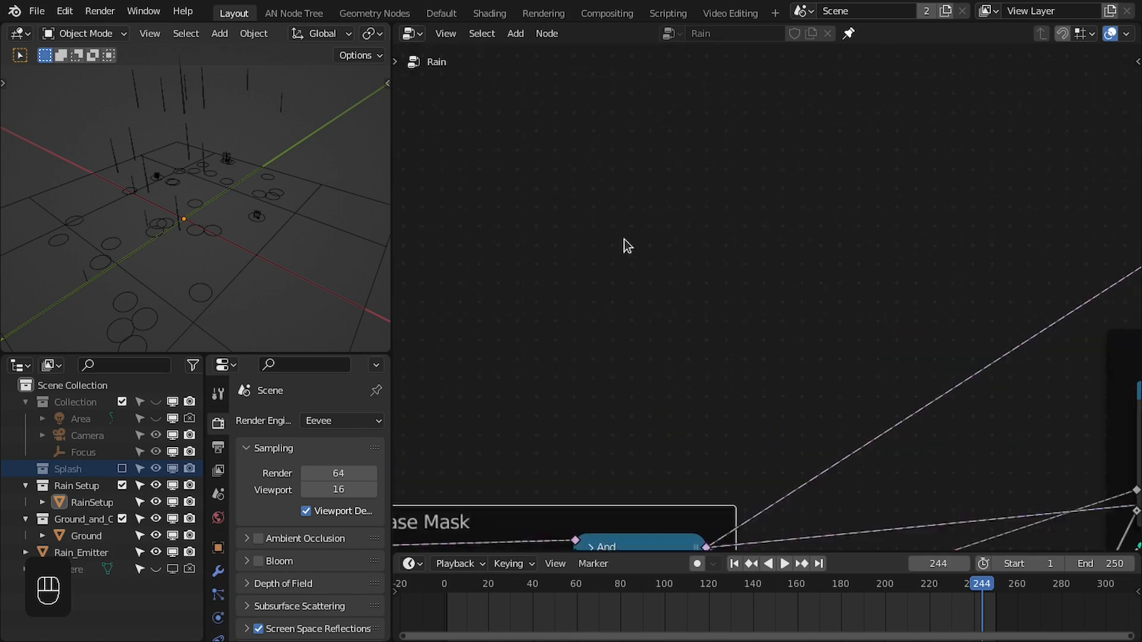
middle_drag(629, 242, 731, 381)
scroll(737, 394, down, 8)
middle_drag(541, 385, 847, 341)
scroll(773, 395, up, 2)
middle_drag(773, 395, 684, 288)
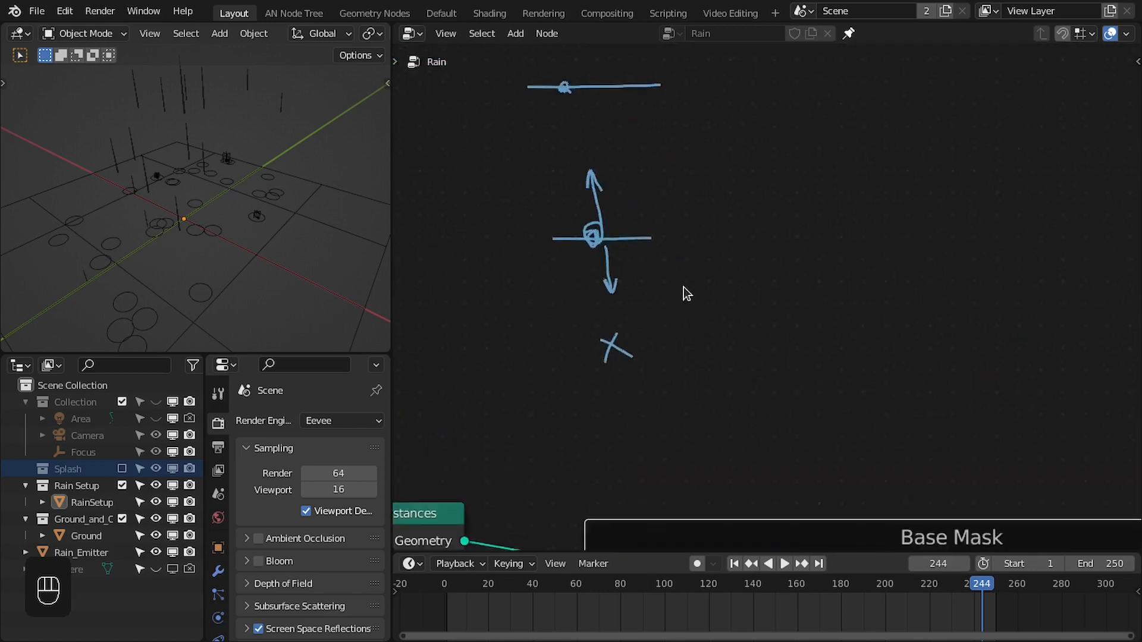
scroll(658, 239, up, 3)
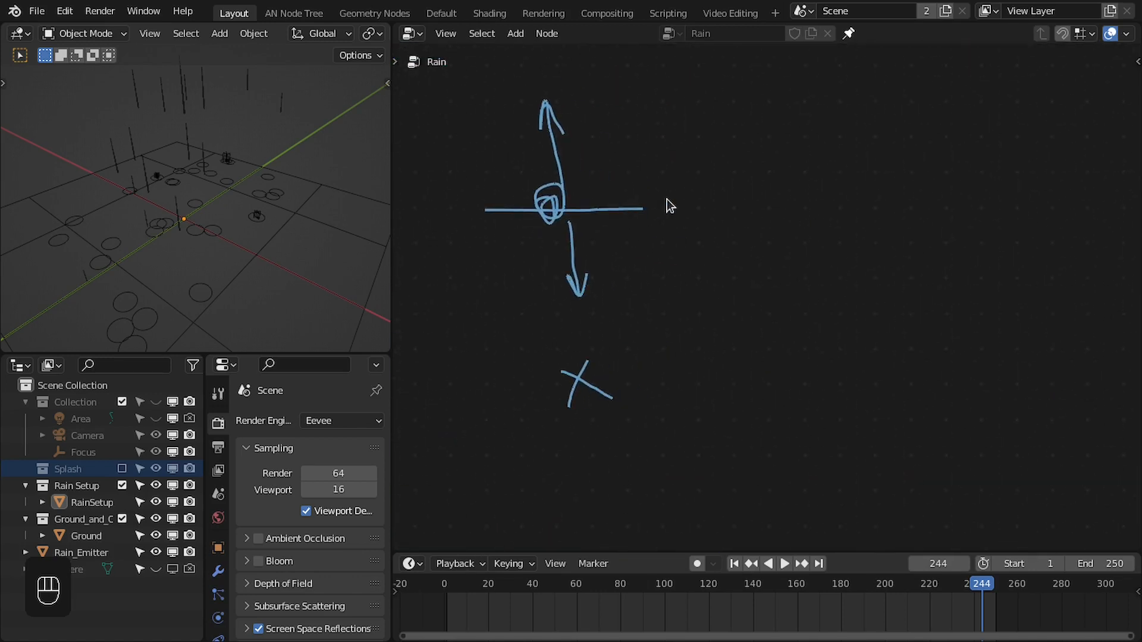
scroll(773, 423, down, 2)
middle_drag(861, 493, 787, 255)
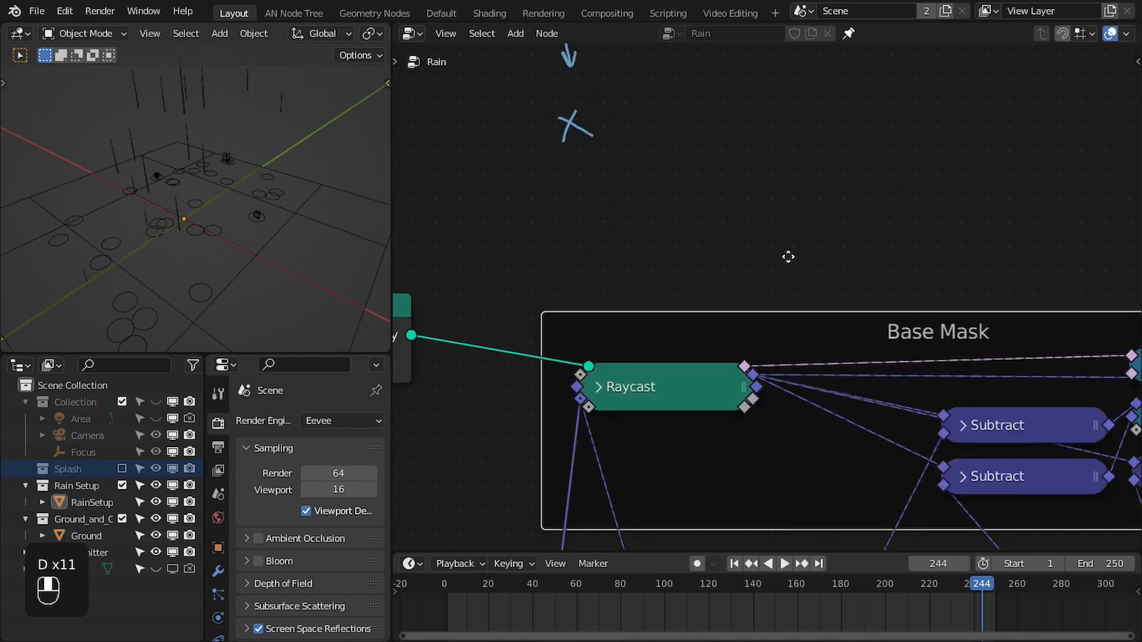
scroll(975, 458, down, 1)
middle_drag(984, 439, 902, 480)
middle_drag(539, 232, 657, 377)
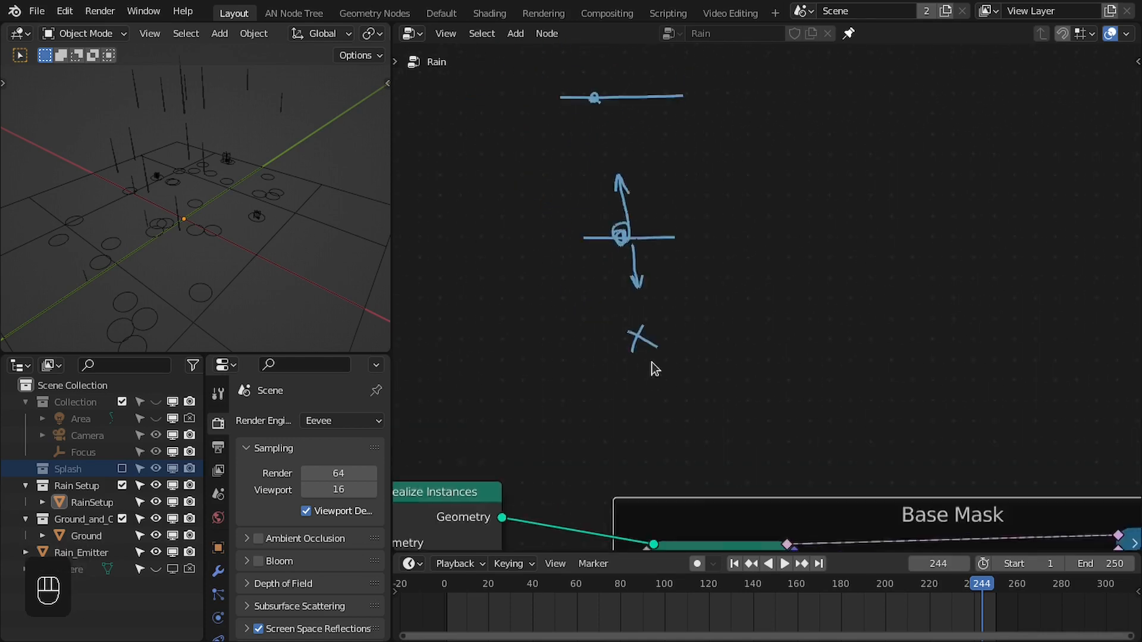
scroll(658, 339, up, 6)
Annotate the sketch with a double-headed arrow between the surface line and the X, and label it "d"
key(d)
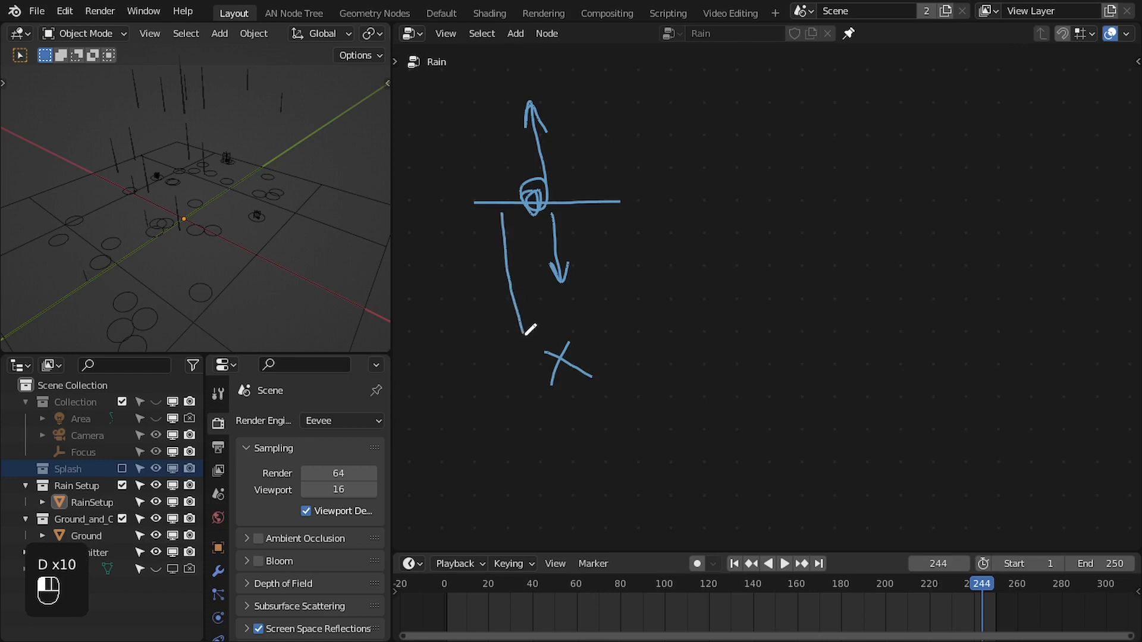
drag(516, 338, 535, 324)
key(ctrl+z)
key(ctrl+z)
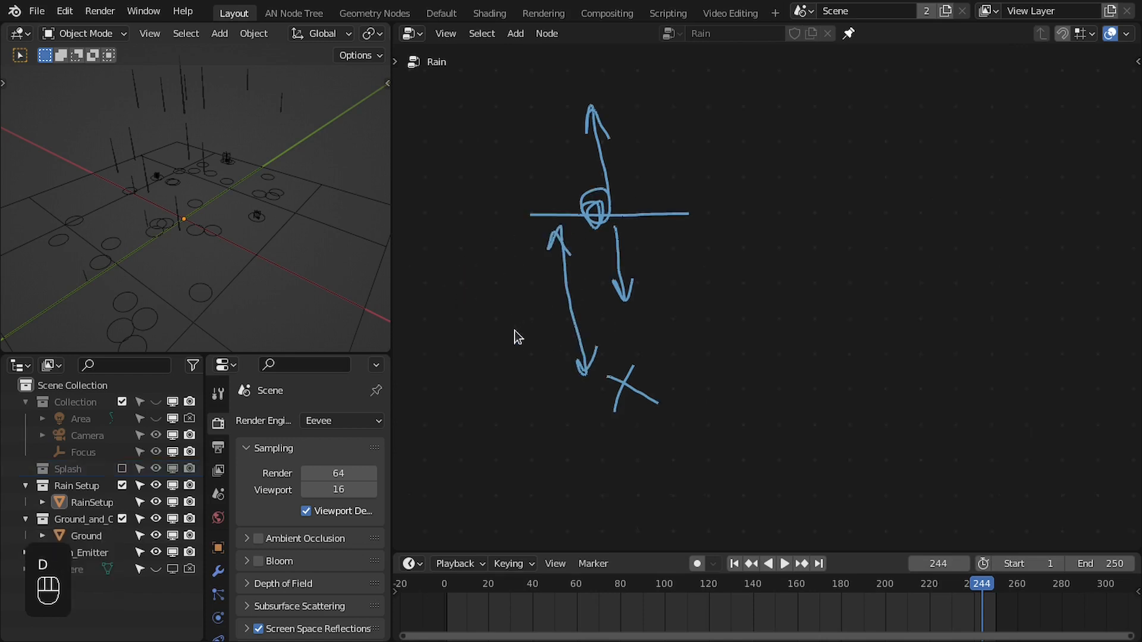
drag(499, 314, 513, 316)
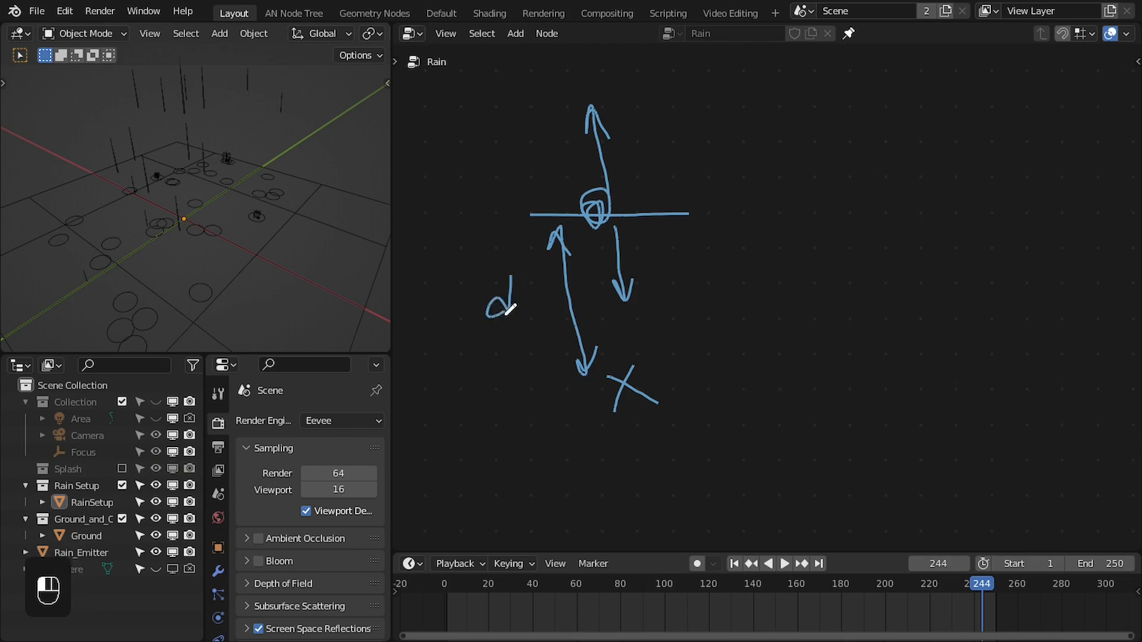
key(d)
Annotate the distance arrow with "0" at the surface line and "max" at the X end
scroll(552, 288, up, 1)
middle_drag(559, 261, 551, 302)
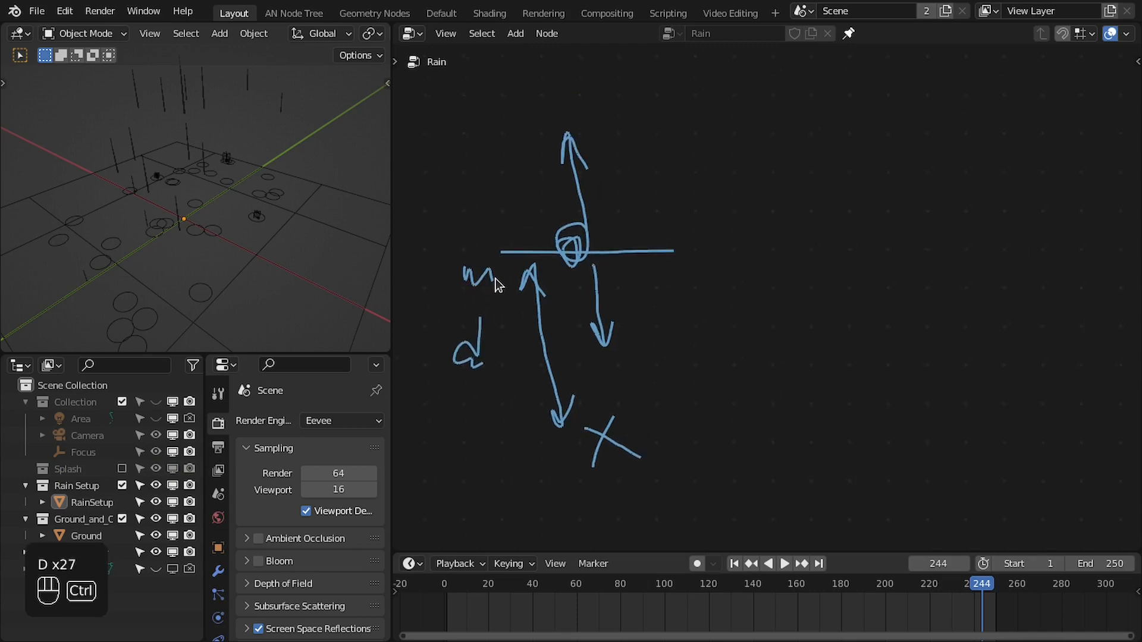
key(ctrl+z)
key(d)
drag(468, 275, 466, 291)
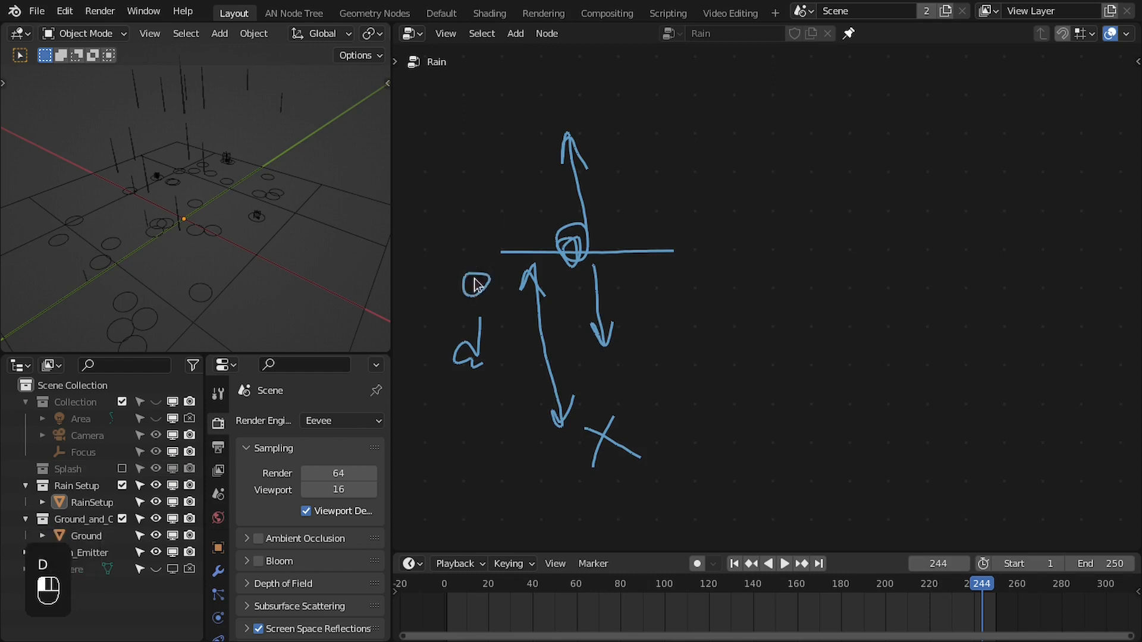
middle_drag(484, 458, 501, 408)
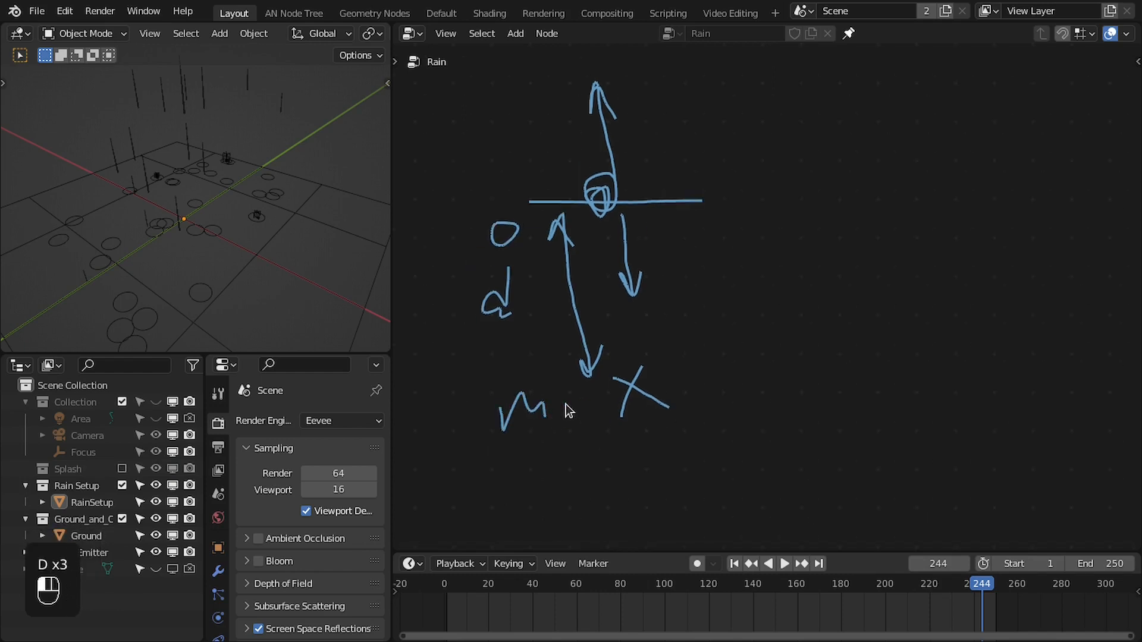
scroll(702, 370, down, 3)
mouse_move(899, 384)
middle_down()
mouse_move(703, 377)
mouse_move(851, 402)
middle_up()
scroll(714, 360, up, 3)
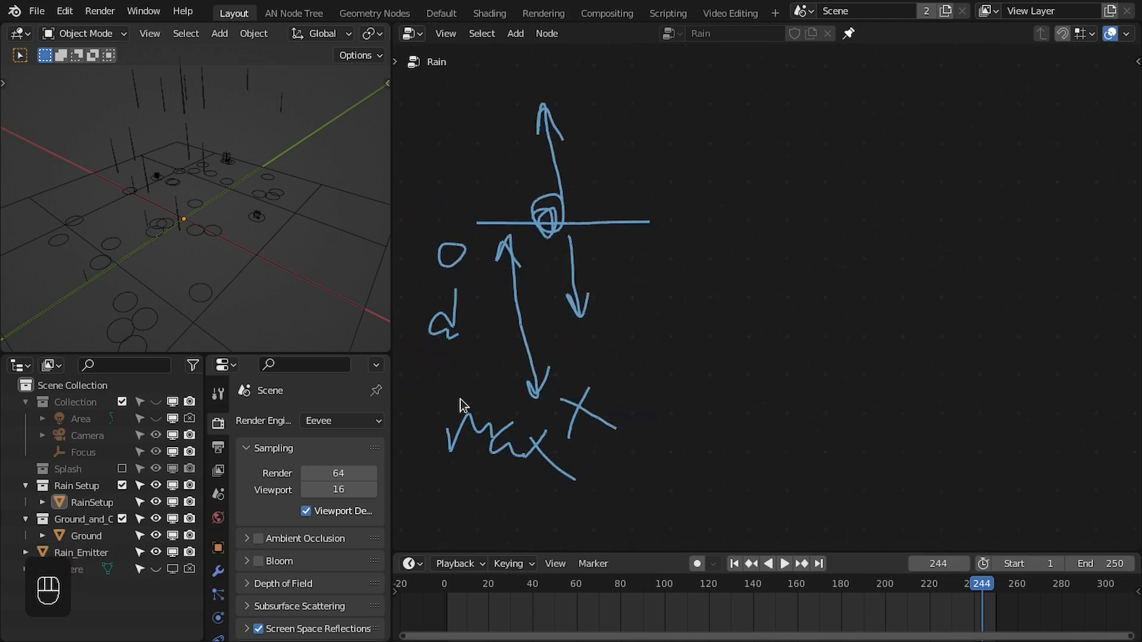
Add a Map Range node driven by the Base Mask frame's Distance output, placed near the ripple Curve Circle node
scroll(647, 395, down, 5)
middle_drag(925, 358, 676, 348)
scroll(713, 357, down, 3)
middle_drag(759, 370, 627, 304)
scroll(797, 357, down, 3)
middle_drag(835, 369, 587, 381)
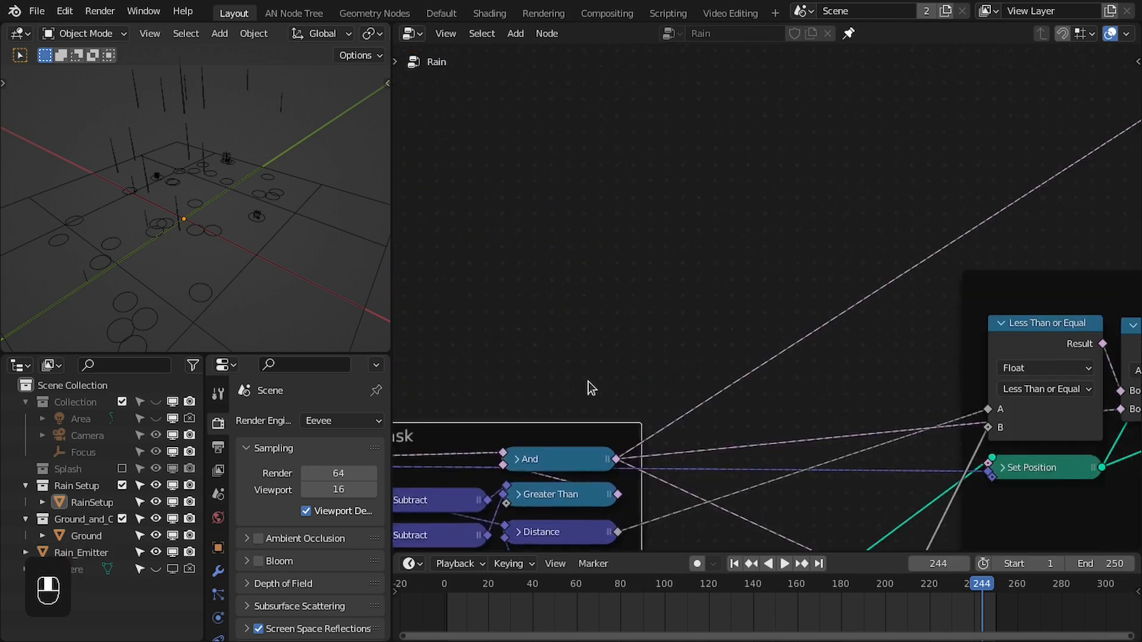
scroll(587, 382, down, 2)
drag(546, 479, 899, 158)
text(map)
key(Return)
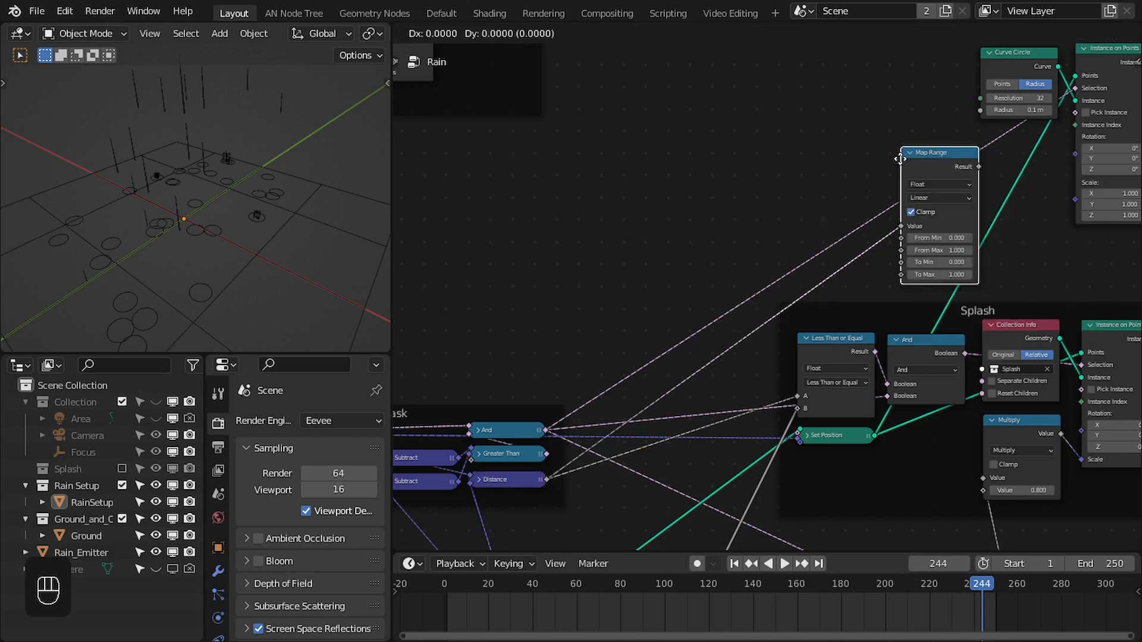
click(894, 149)
Connect the Map Range result to the Scale input of the ripple circles' Instance on Points node
scroll(1005, 146, up, 2)
middle_drag(1005, 146, 729, 241)
scroll(729, 241, up, 3)
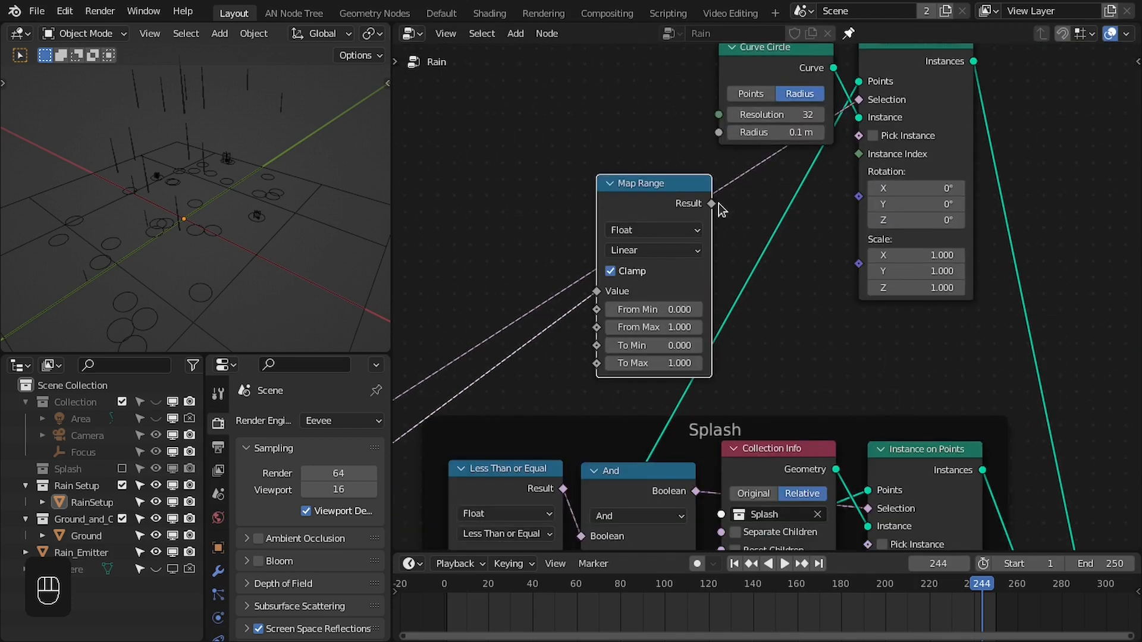
drag(713, 203, 858, 263)
Move the Map Range node aside and insert a Math Multiply node between its result and the ripple instances' Scale
drag(678, 202, 643, 257)
text(ma)
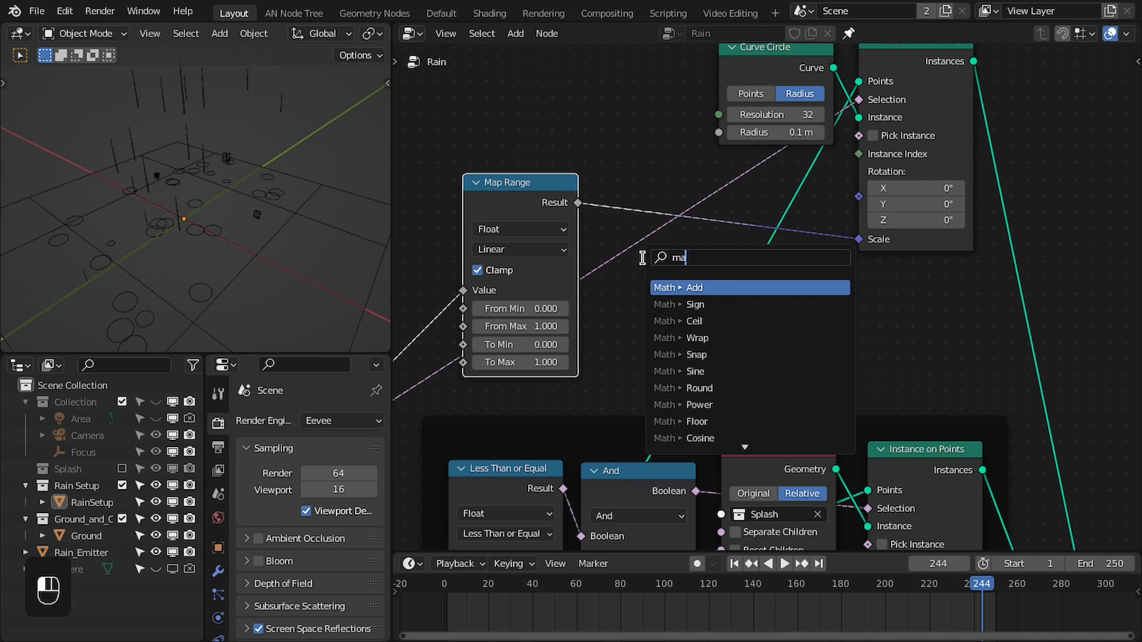
text(th mul)
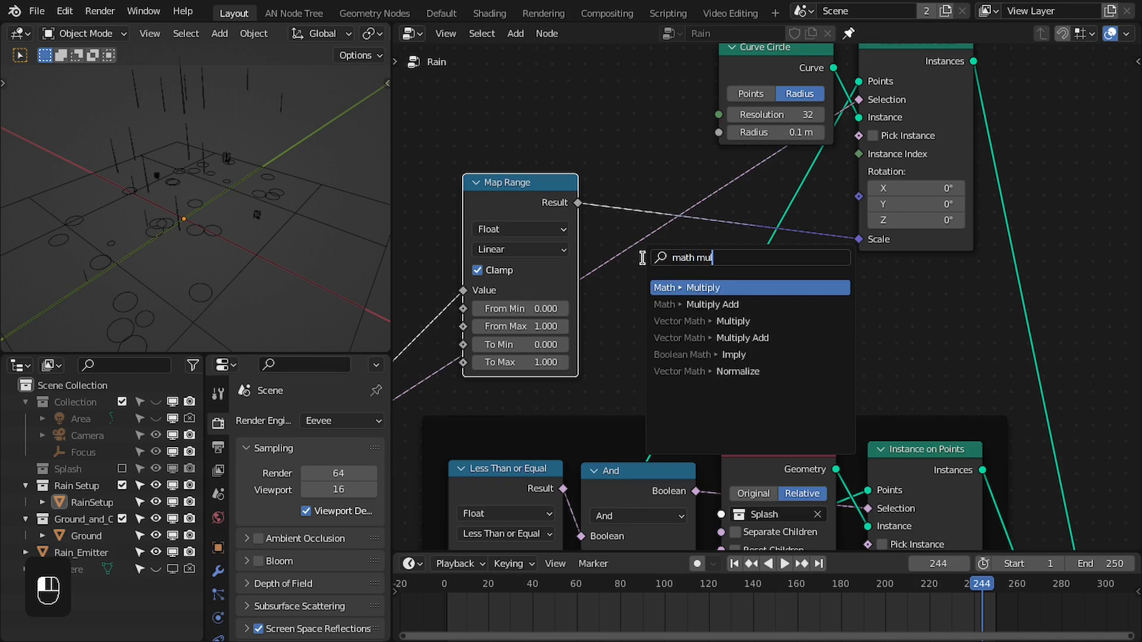
key(Return)
click(658, 215)
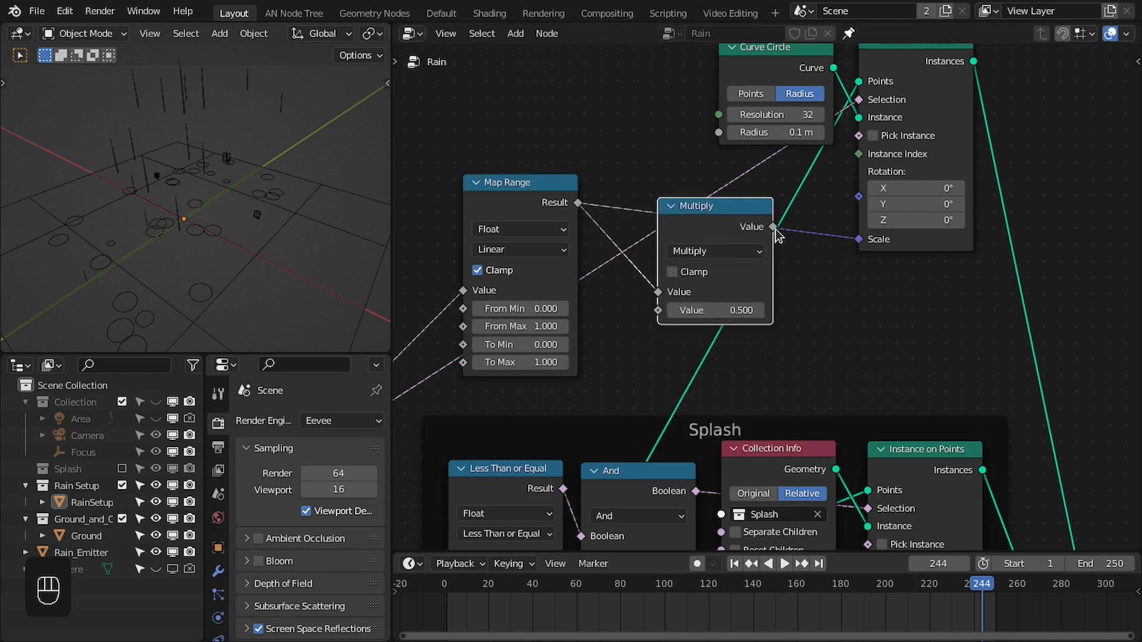
drag(742, 299, 743, 291)
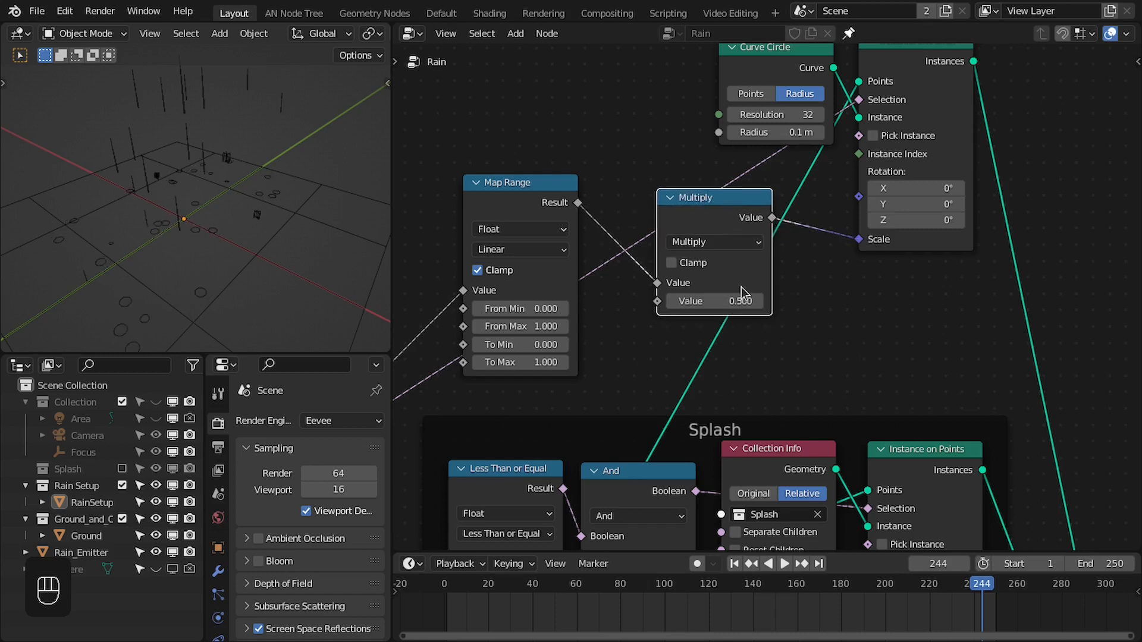
Set the Multiply node's second value to 2 and play the animation to check the ripple size
click(728, 299)
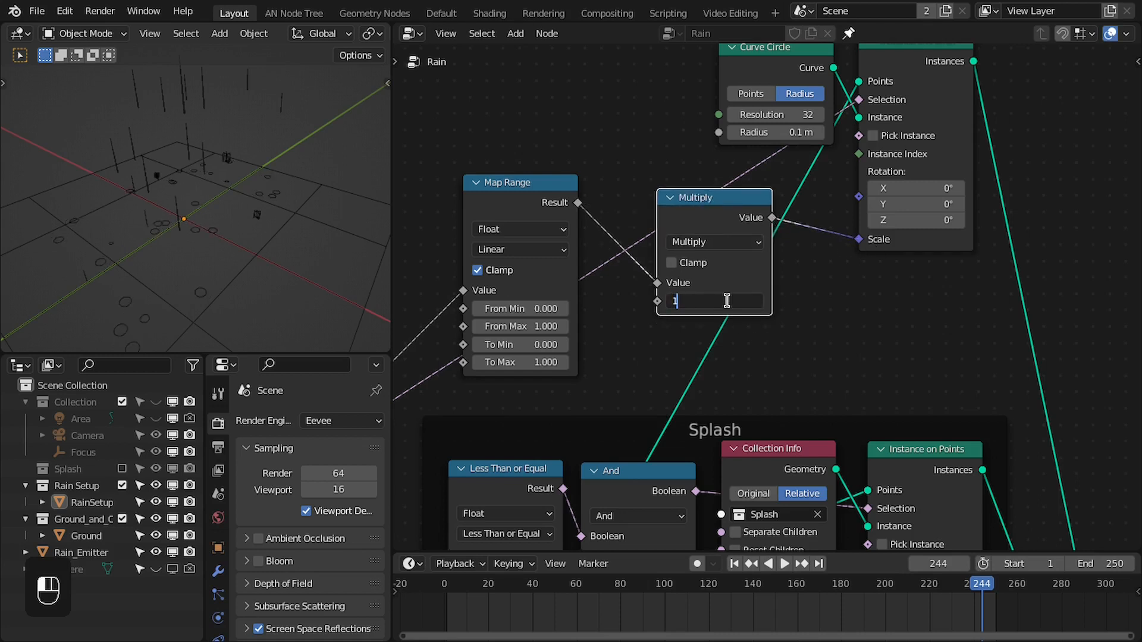
text(1)
key(Return)
click(727, 300)
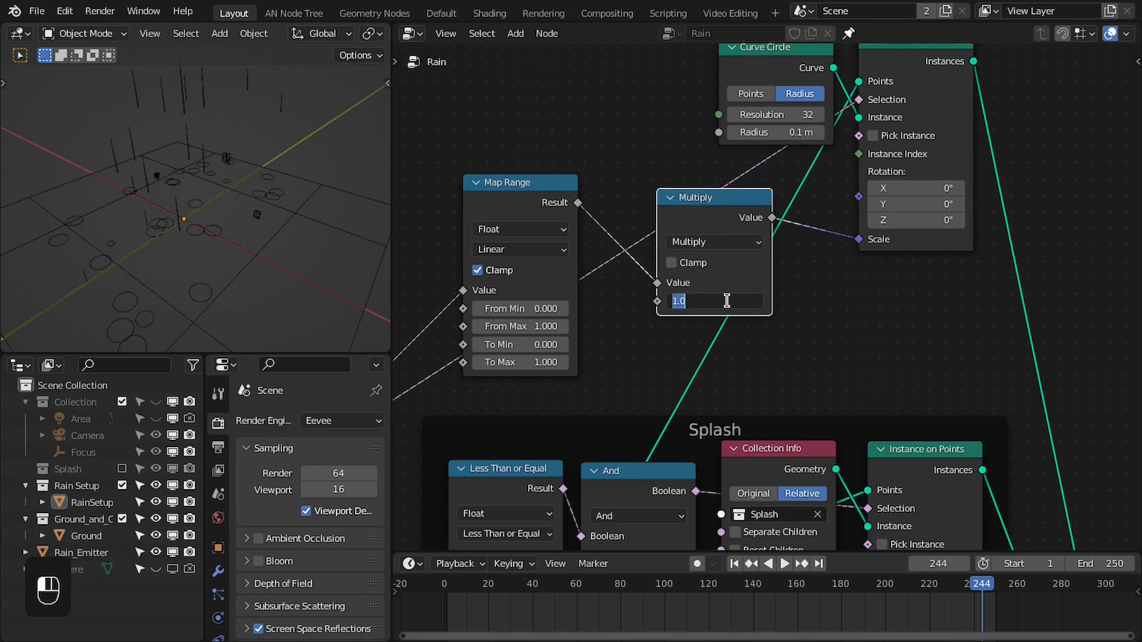
text(2)
key(Return)
key(space)
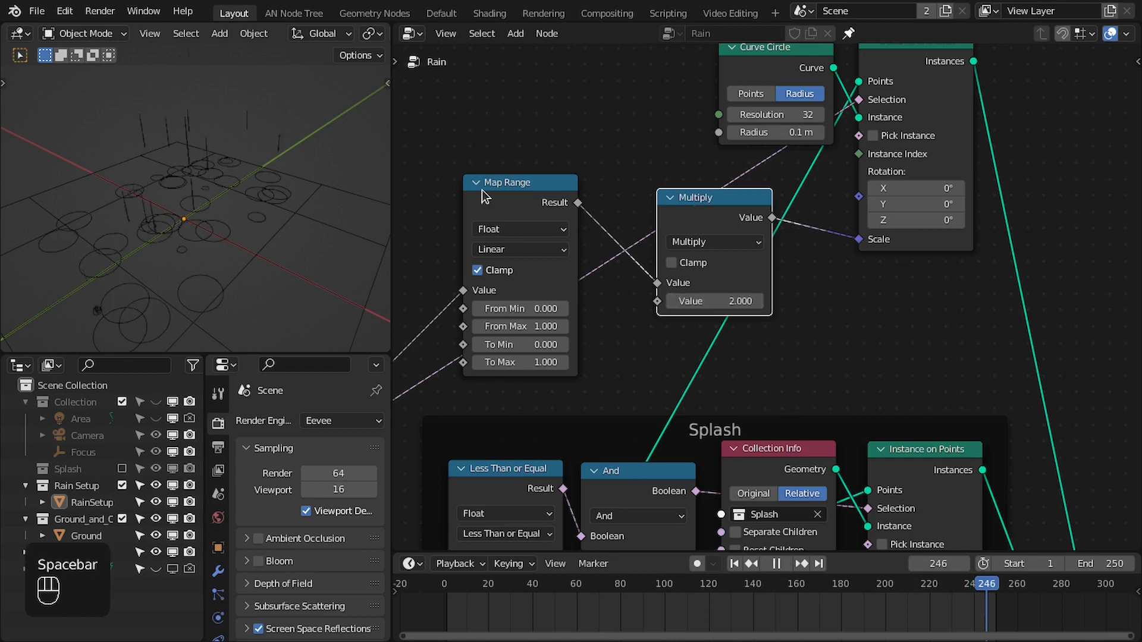
Try a Map Range From Max of 5 and play the animation to judge how the ripples grow
key(space)
click(530, 325)
text(5)
key(Return)
scroll(568, 250, up, 4)
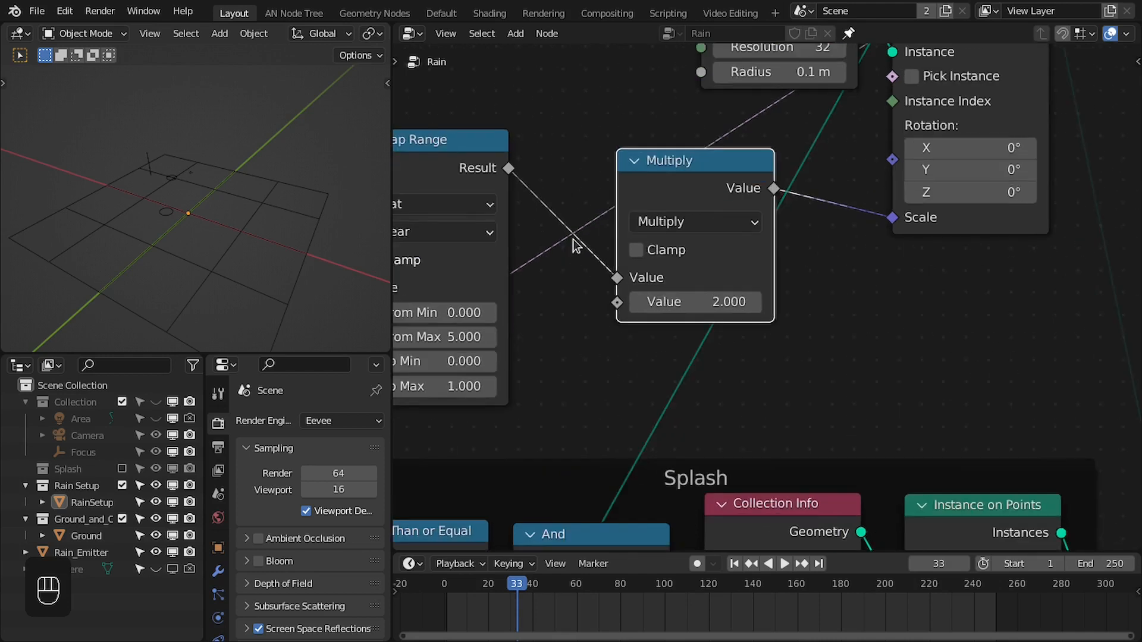
middle_drag(574, 241, 788, 266)
drag(639, 186, 677, 199)
key(space)
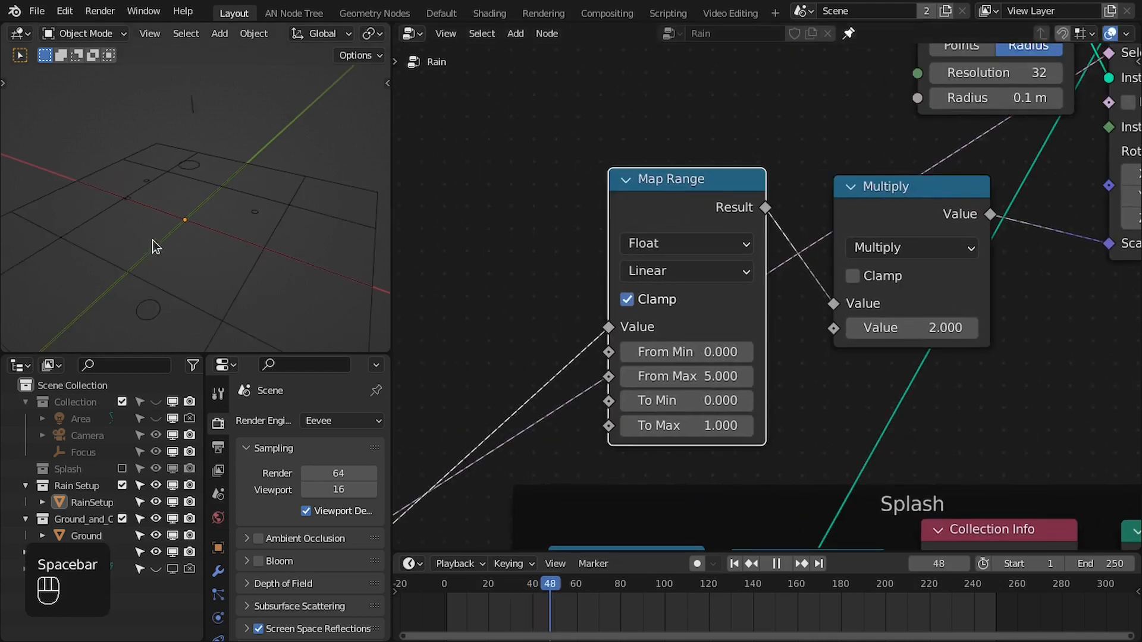
shift+middle_drag(209, 249, 221, 221)
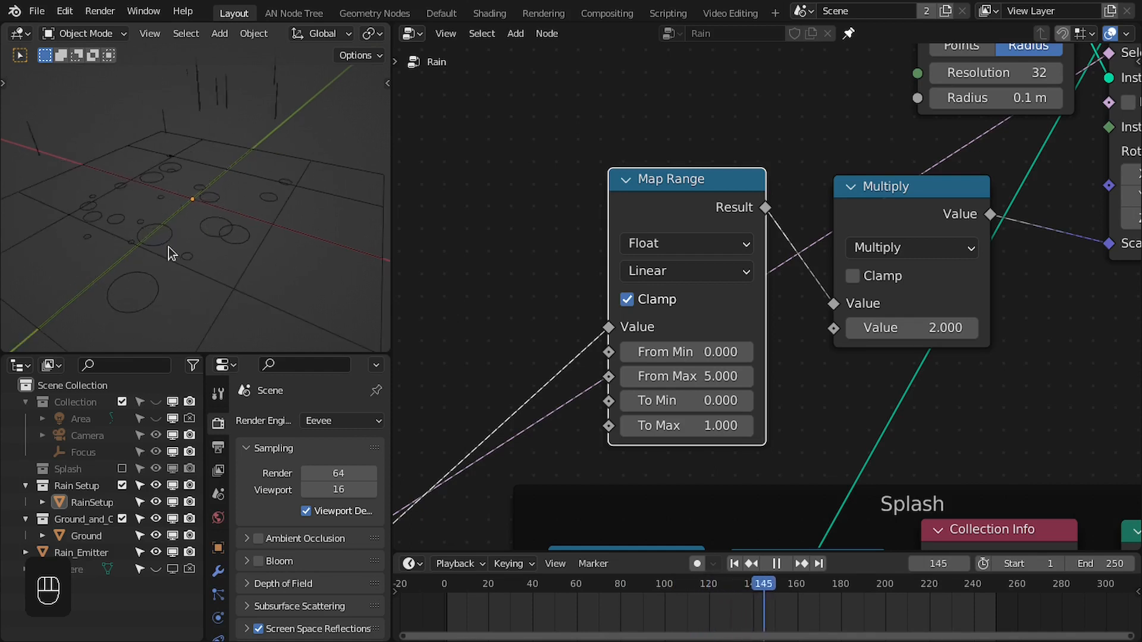
key(space)
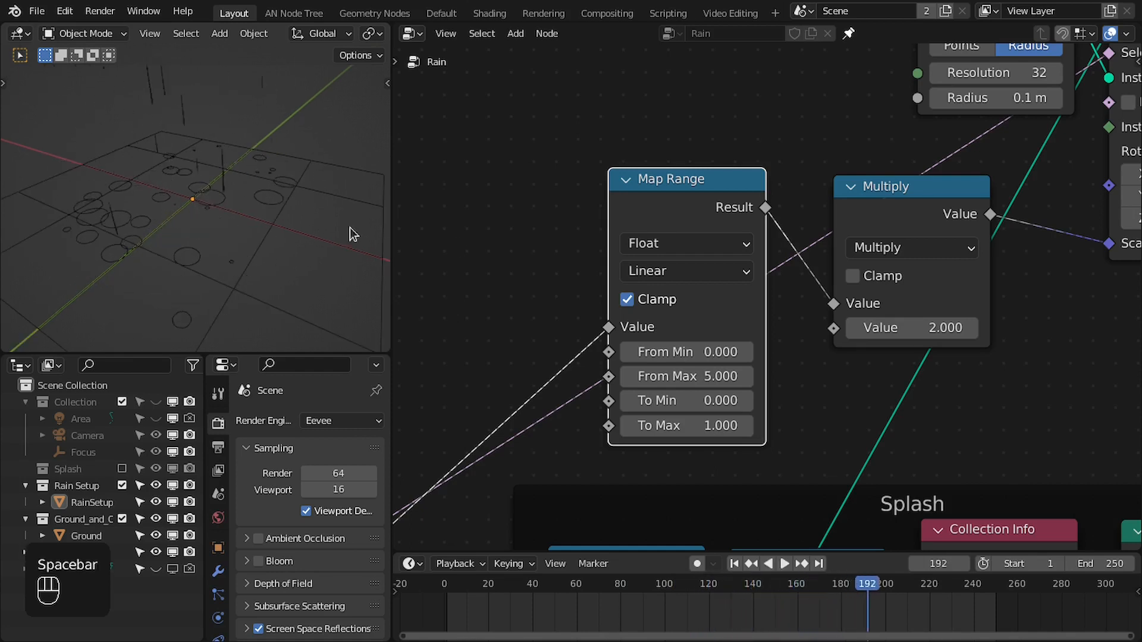
Set the Map Range node's From Max to 3 and play the animation
click(698, 378)
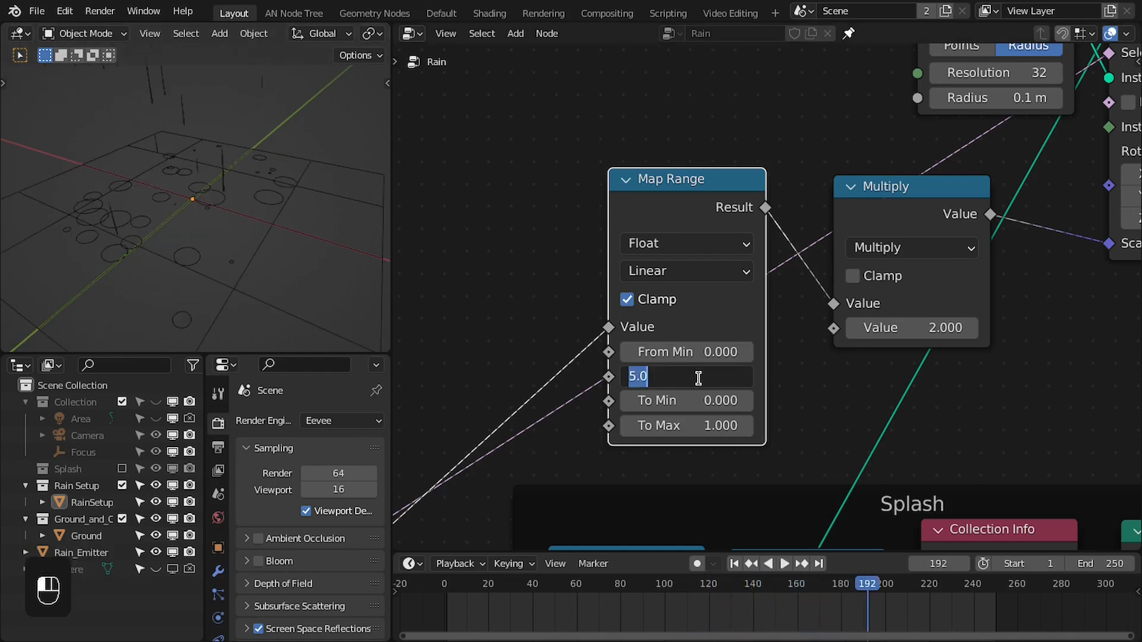
text(3)
key(Return)
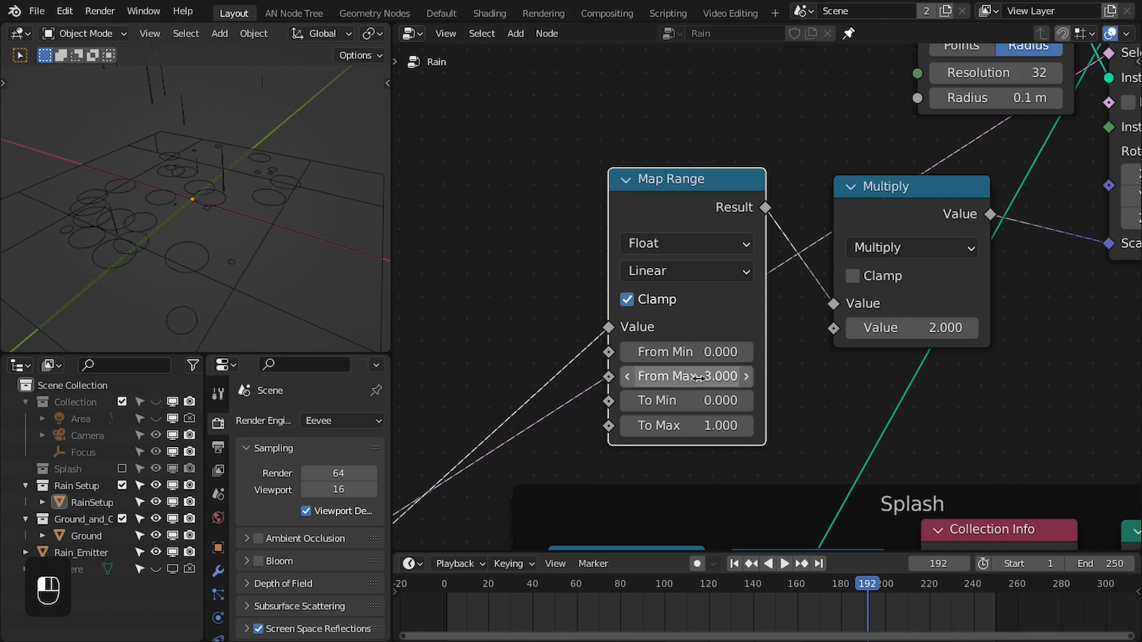
key(space)
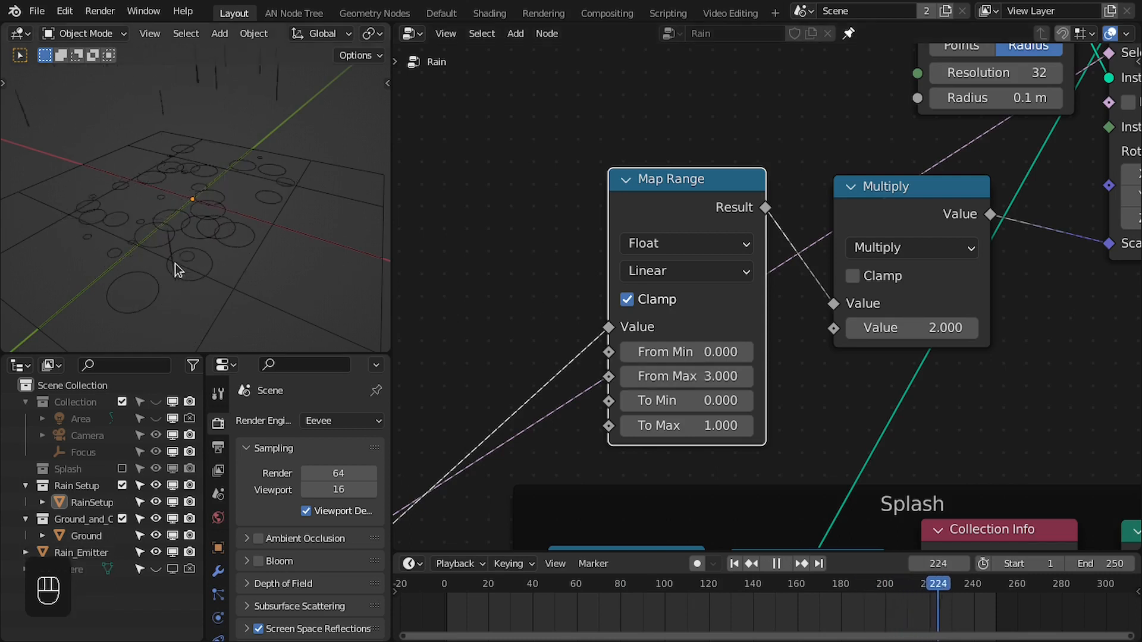
key(space)
Step back and forth through the frames around frame 54 to examine the ripple circles on the ground
middle_drag(203, 218, 240, 263)
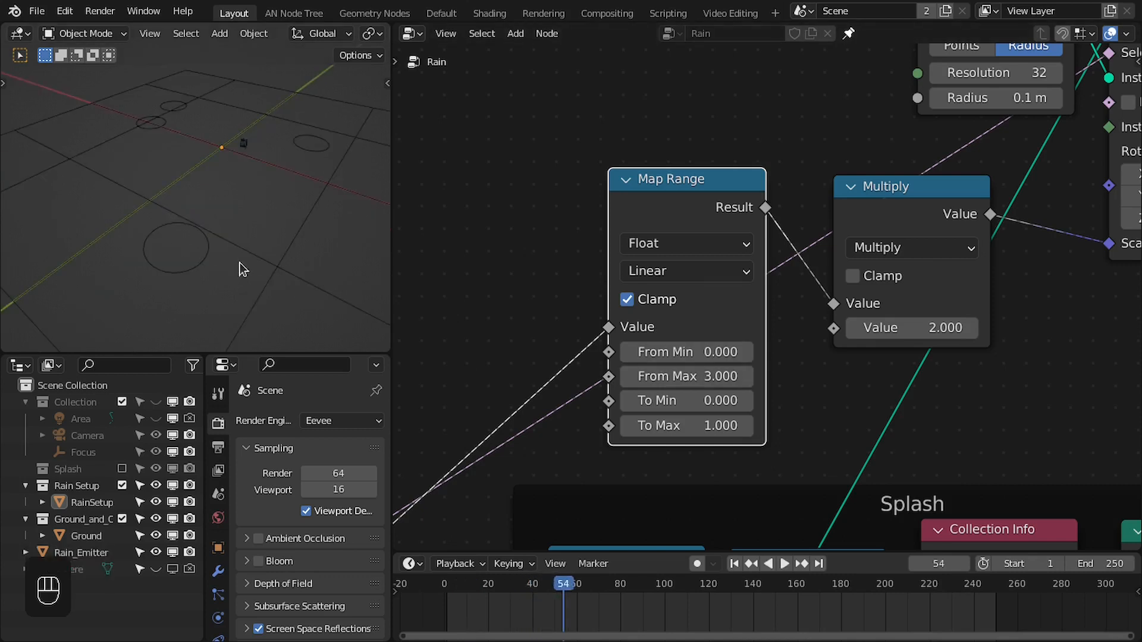
key(Left)
key(Left)
key(Left)
key(Left)
key(Left)
key(Right)
key(Right)
key(Right)
key(Right)
key(Right)
key(Right)
key(Right)
key(Left)
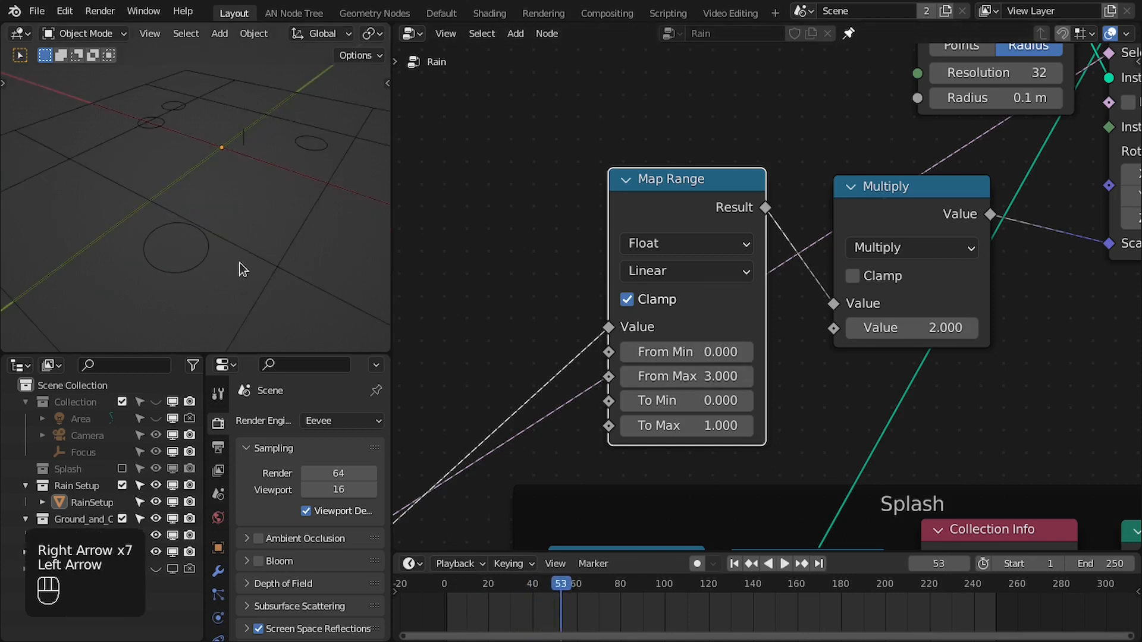
key(Right)
key(Left)
key(Left)
key(Left)
key(Right)
key(Right)
key(Right)
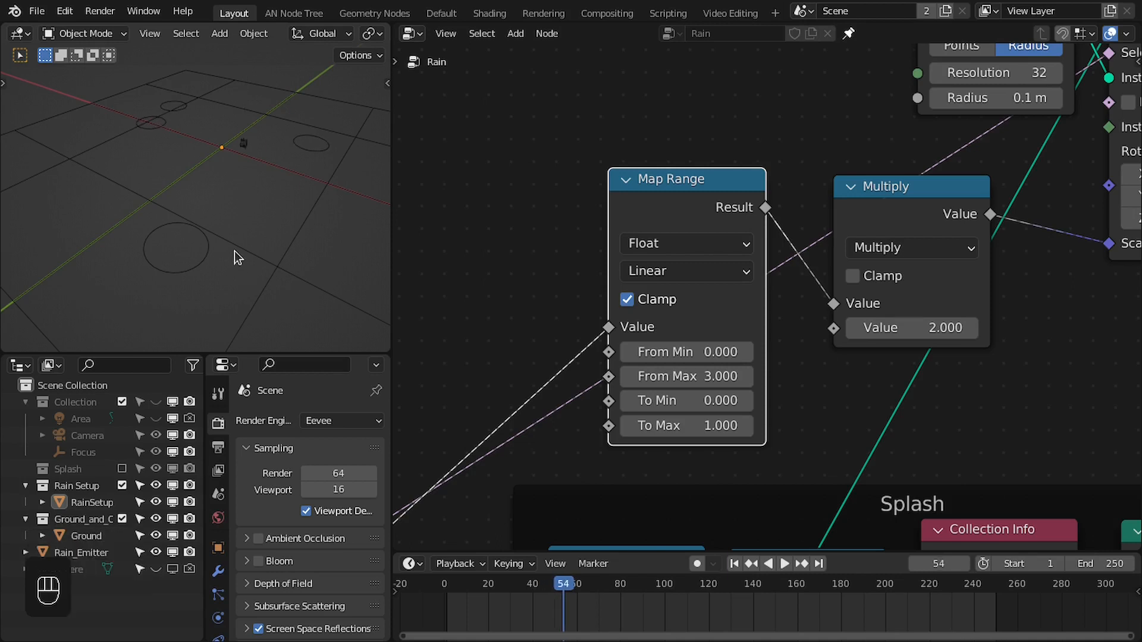
Add a Less Than or Equal compare node above Map Range, with the Map Range result feeding its A input
mouse_move(181, 252)
middle_down()
mouse_move(214, 307)
mouse_move(183, 231)
middle_up()
middle_drag(630, 252, 643, 308)
scroll(642, 309, down, 4)
middle_drag(662, 269, 638, 414)
drag(797, 288, 582, 262)
text(c)
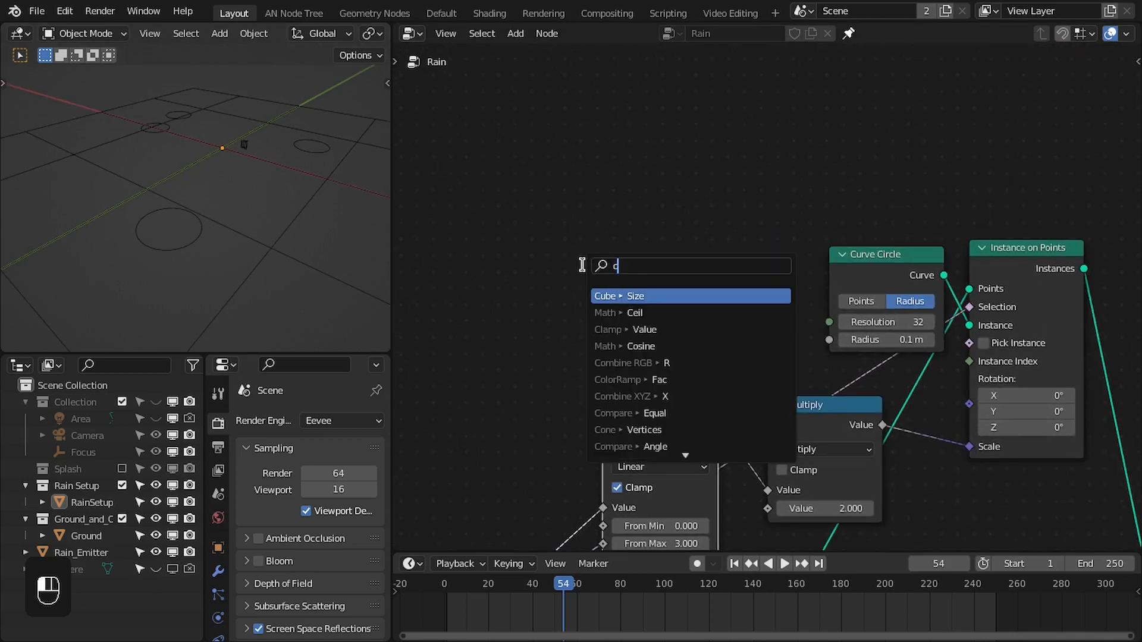
text(oma)
key(Down)
key(Down)
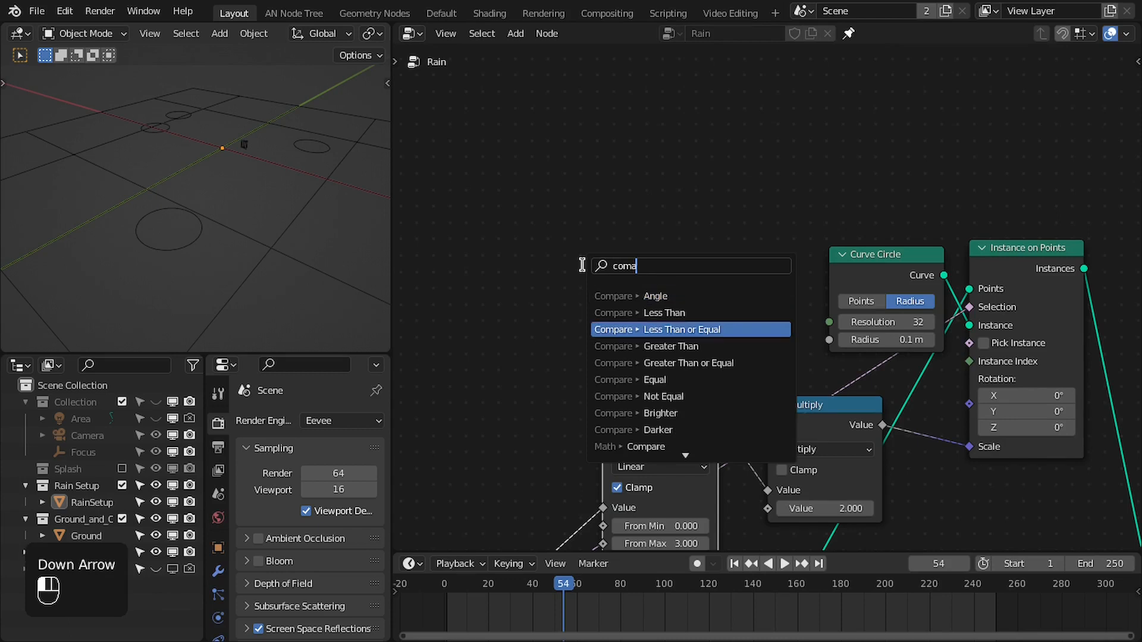
key(Return)
click(674, 337)
middle_drag(674, 338, 684, 216)
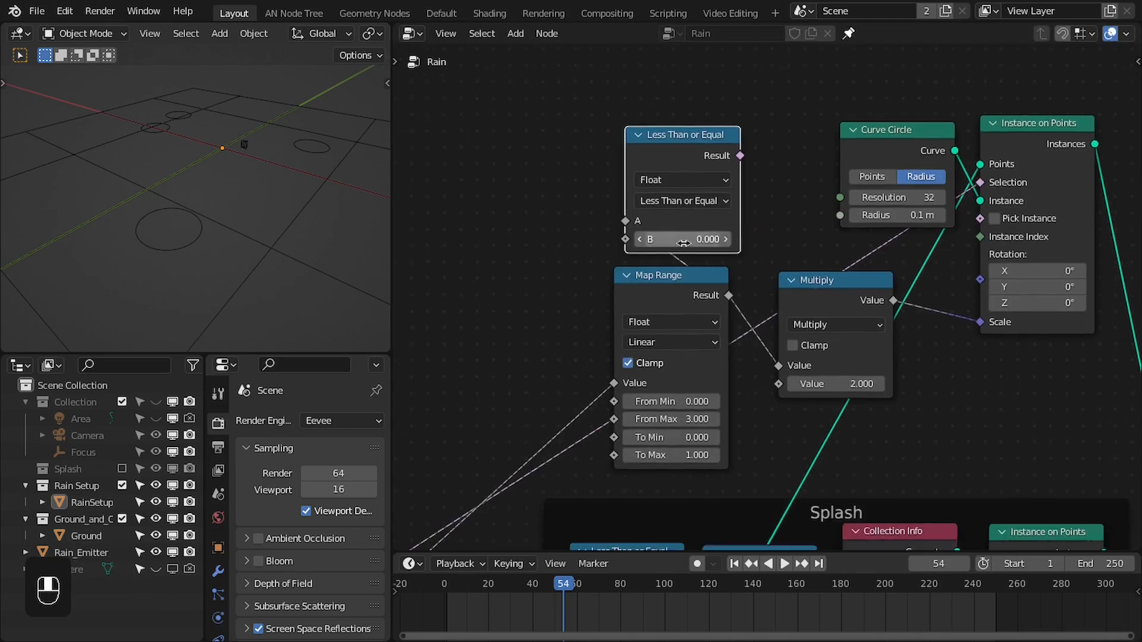
Set the B value of the new Less Than or Equal node to 0.99
scroll(684, 216, up, 1)
click(677, 234)
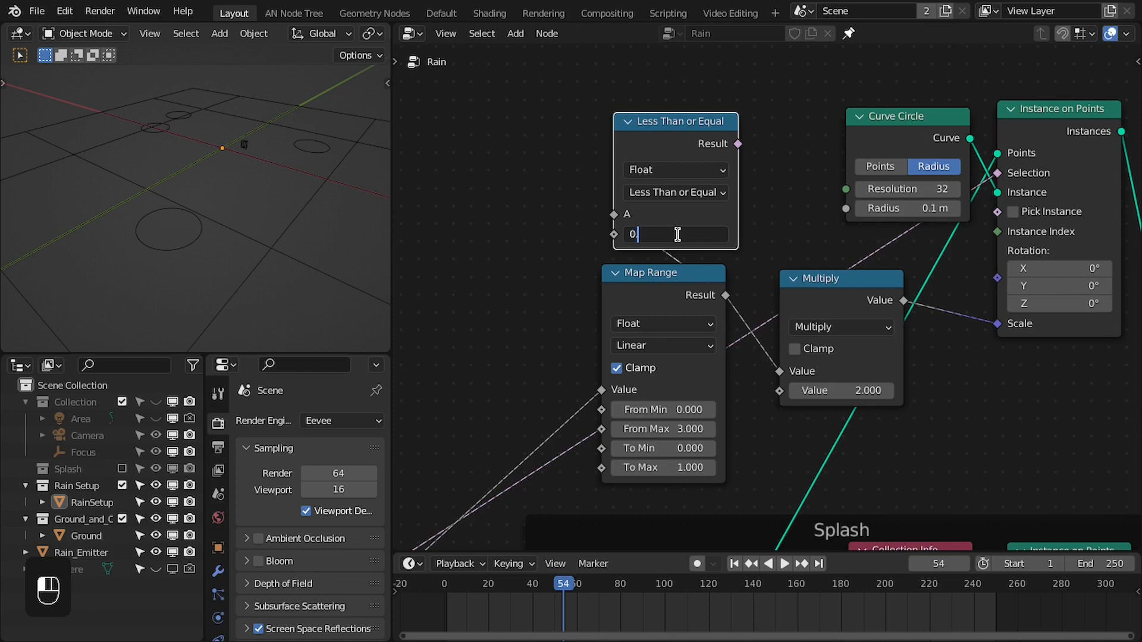
key(Return)
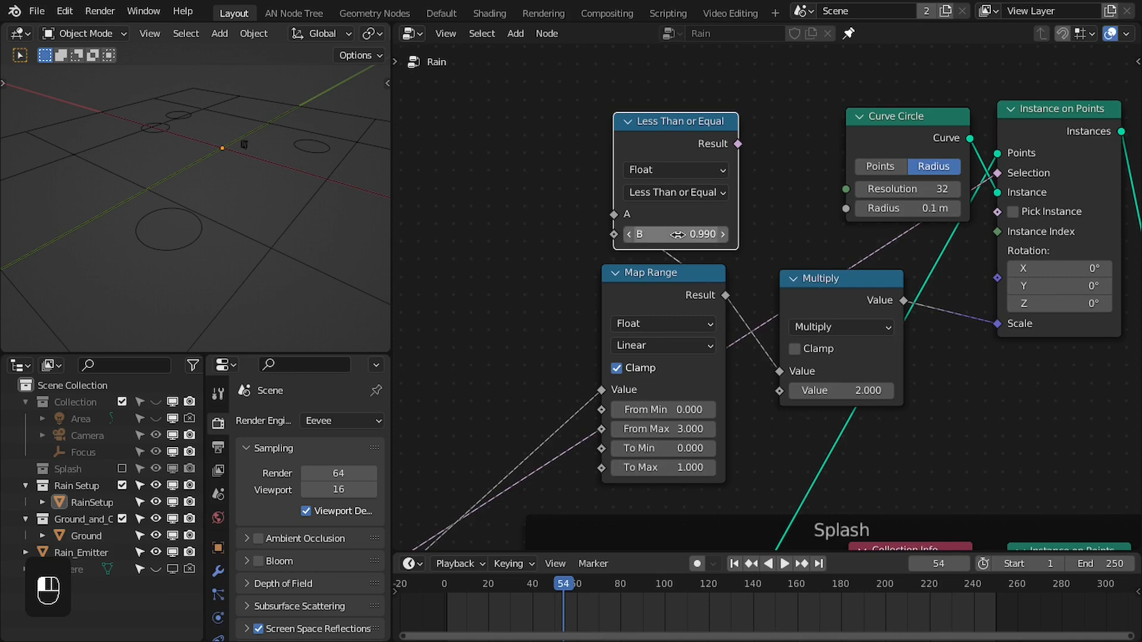
mouse_move(676, 136)
mouse_down()
mouse_move(654, 150)
mouse_move(670, 135)
mouse_up()
Add a Boolean Math And node that takes the new Less Than or Equal result as its first input
middle_drag(668, 150, 556, 225)
text(ol)
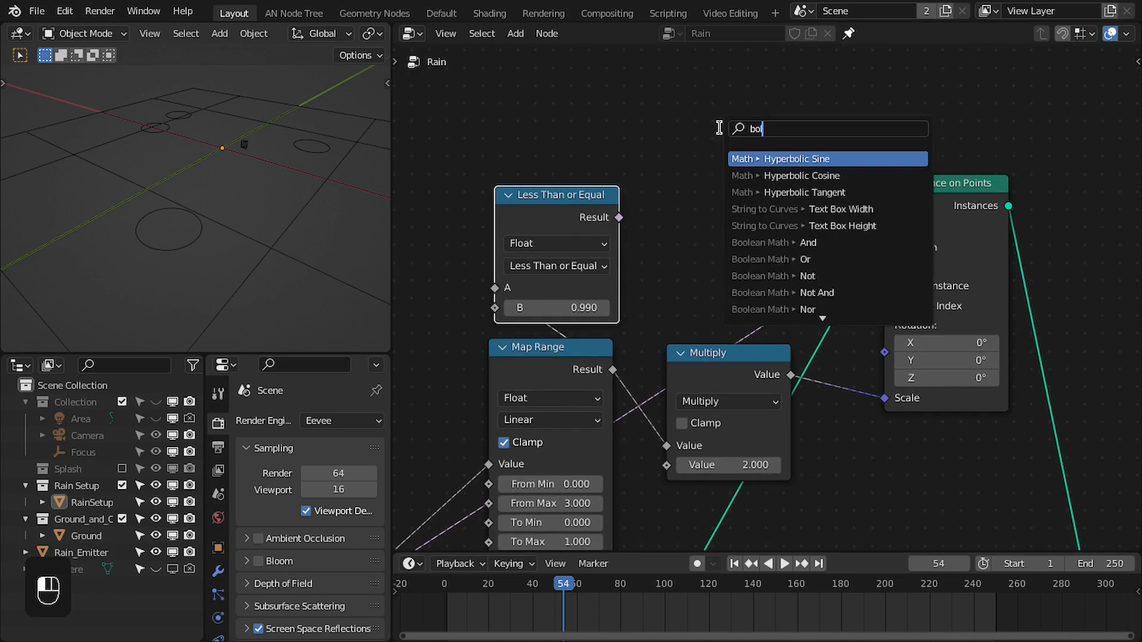
key(BackSpace)
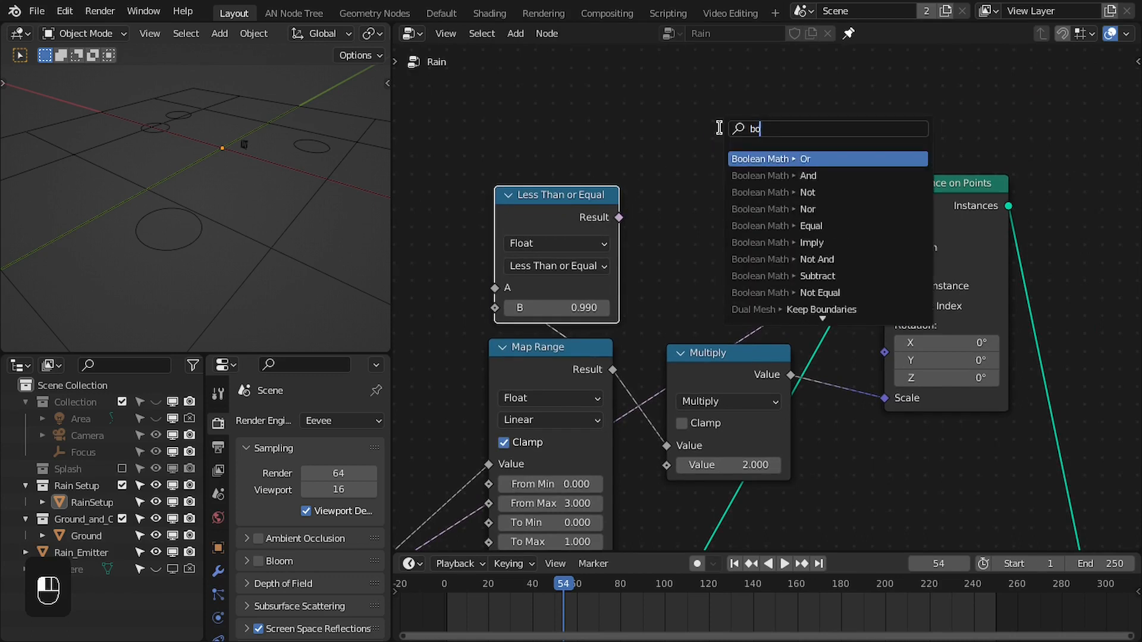
click(807, 175)
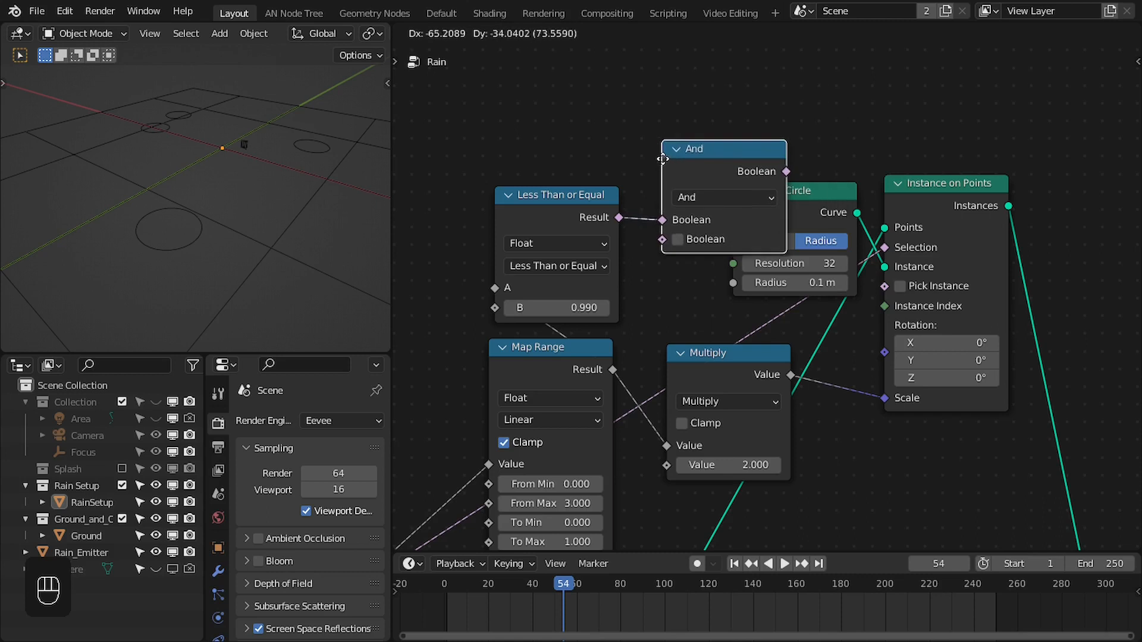
click(747, 197)
Reroute the ripple Selection mask into the And node's second input and connect the And output to Selection
drag(886, 249, 654, 271)
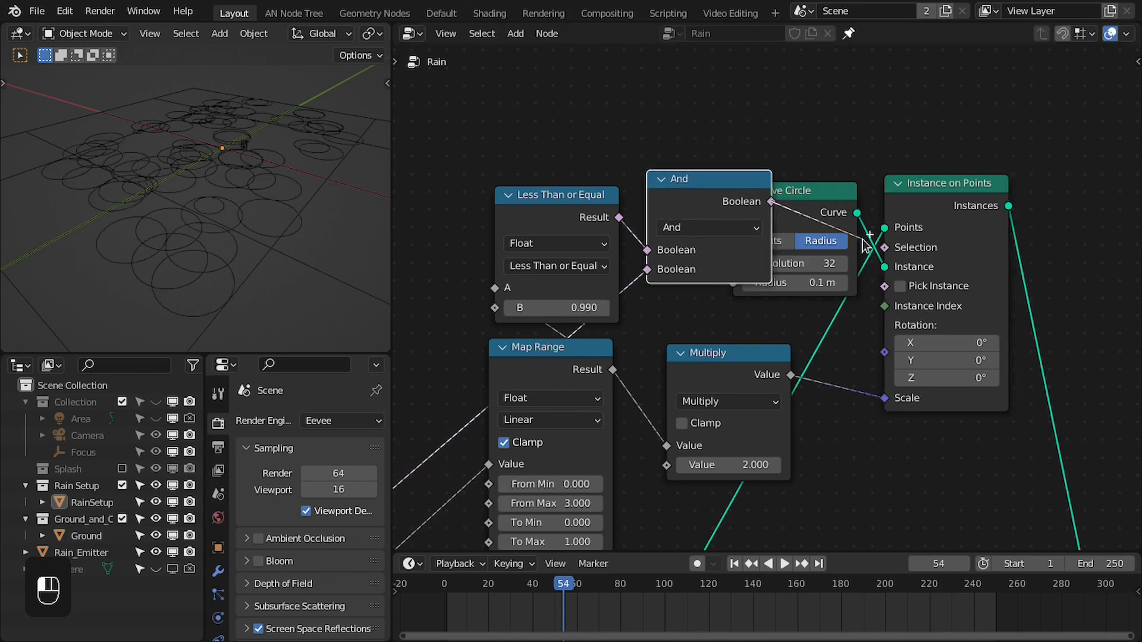
drag(884, 251, 884, 251)
Move the Curve Circle node above the ripple Instance on Points node and play the animation to check the masked ripples
scroll(838, 217, down, 1)
drag(813, 200, 957, 83)
middle_drag(704, 144, 734, 113)
key(space)
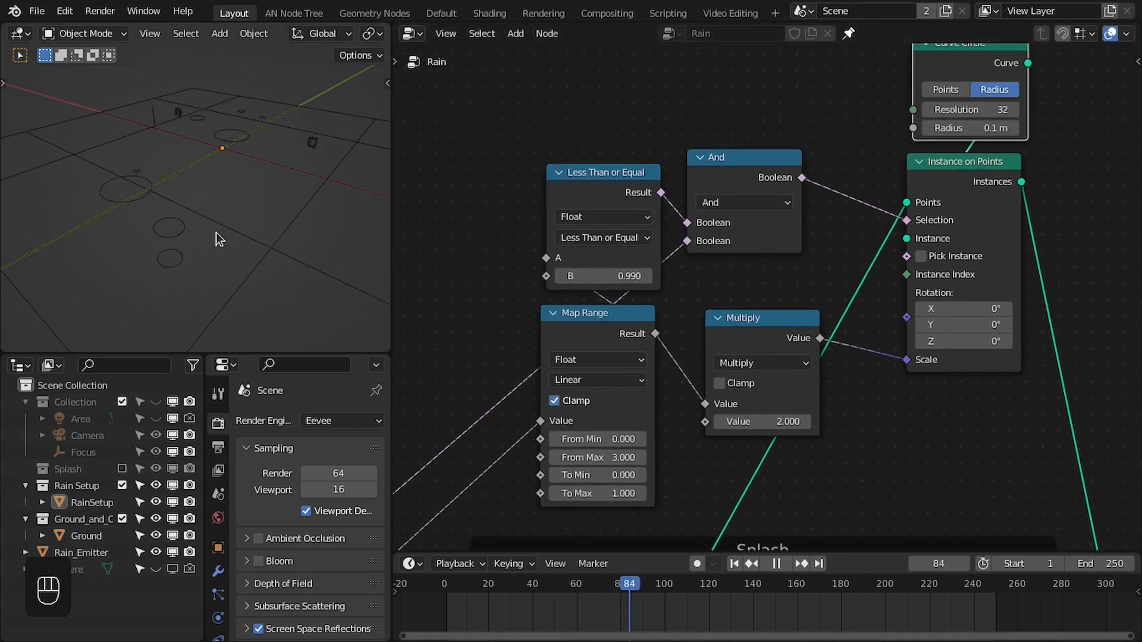
middle_drag(245, 236, 219, 234)
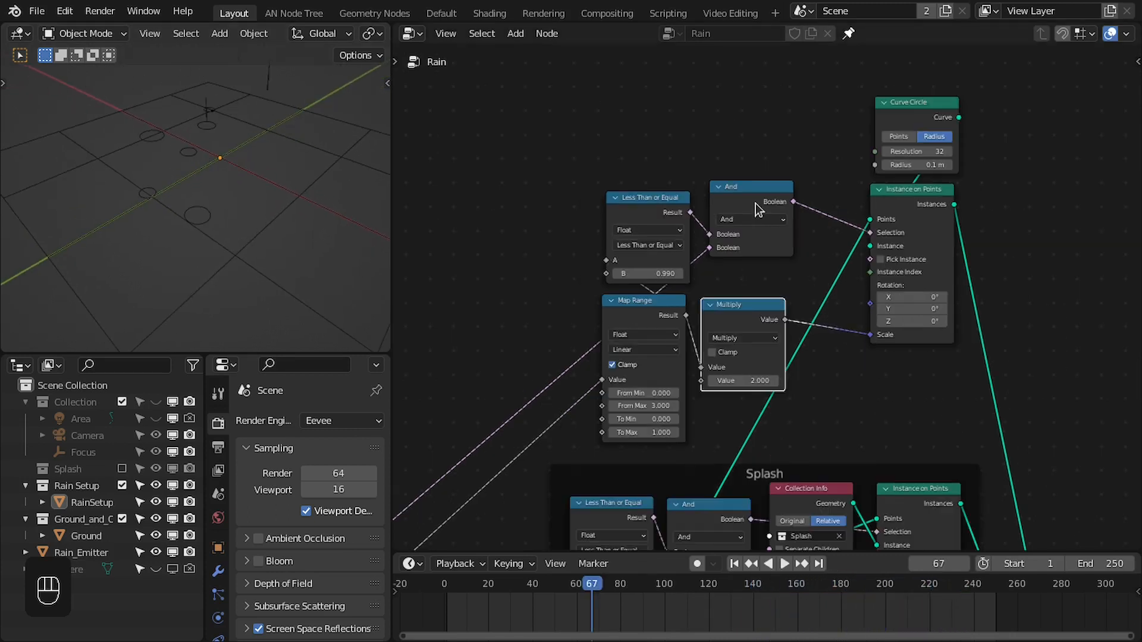
Arrange the ripple nodes into a compact group and move the whole group farther above the Splash frame
mouse_move(757, 208)
mouse_down()
mouse_move(734, 232)
mouse_move(752, 220)
mouse_up()
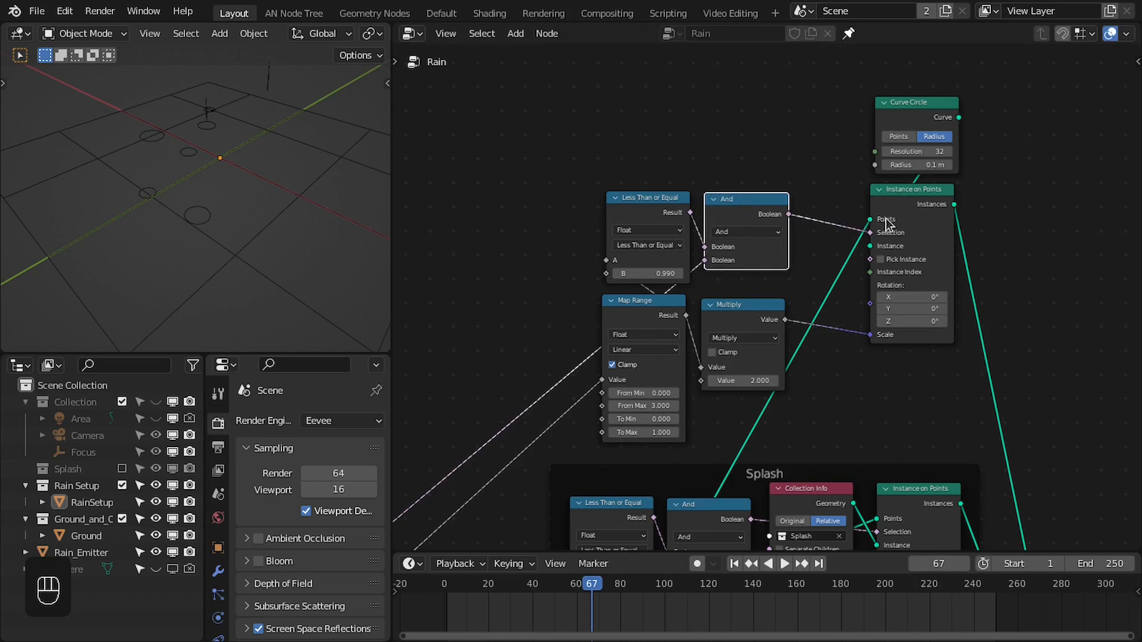
drag(826, 102, 903, 206)
drag(903, 206, 848, 212)
drag(530, 127, 912, 364)
drag(858, 225, 808, 148)
click(940, 181)
Play the ripple animation and save the Blender file
key(space)
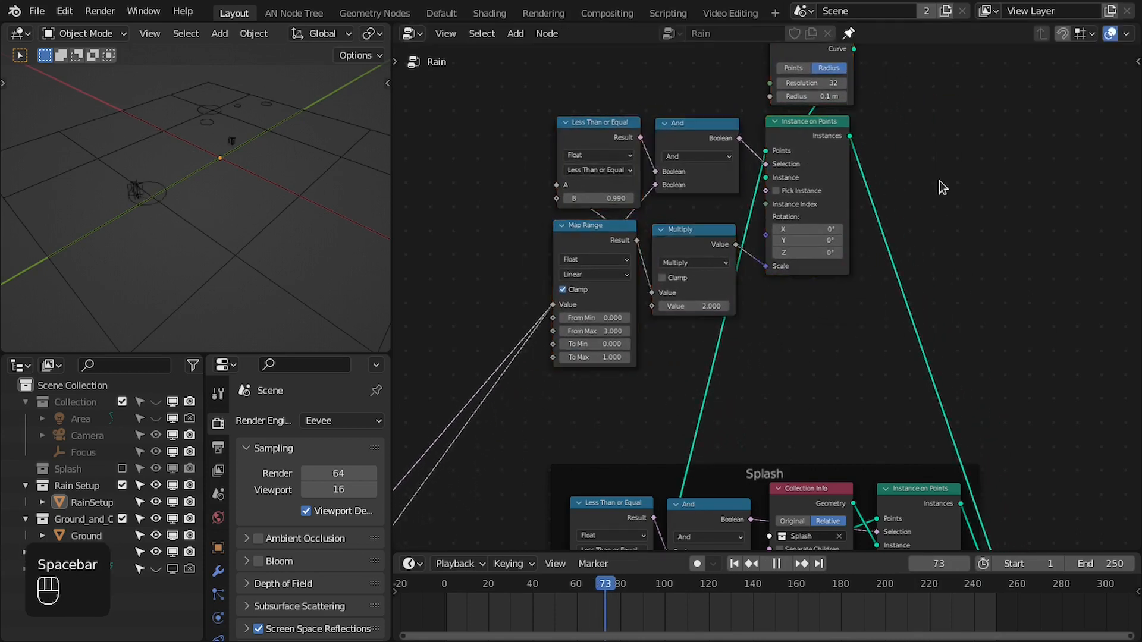
key(ctrl+s)
middle_drag(180, 221, 204, 222)
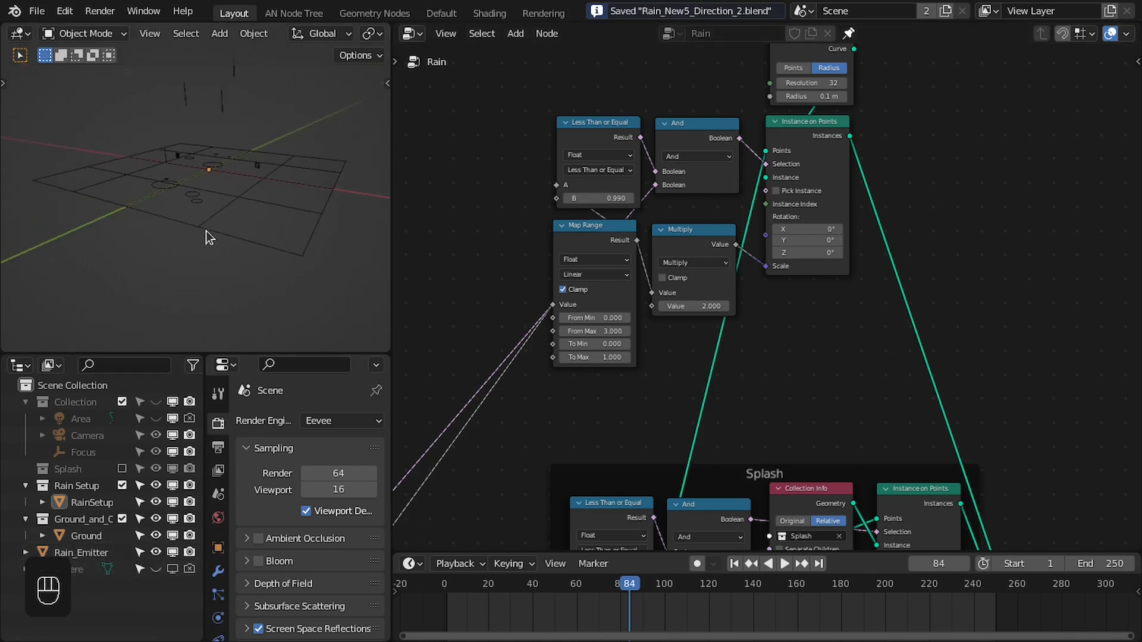
Make the Sphere visible in the viewport and move it into the collection that holds the Ground object
click(156, 569)
click(173, 569)
drag(80, 573, 87, 521)
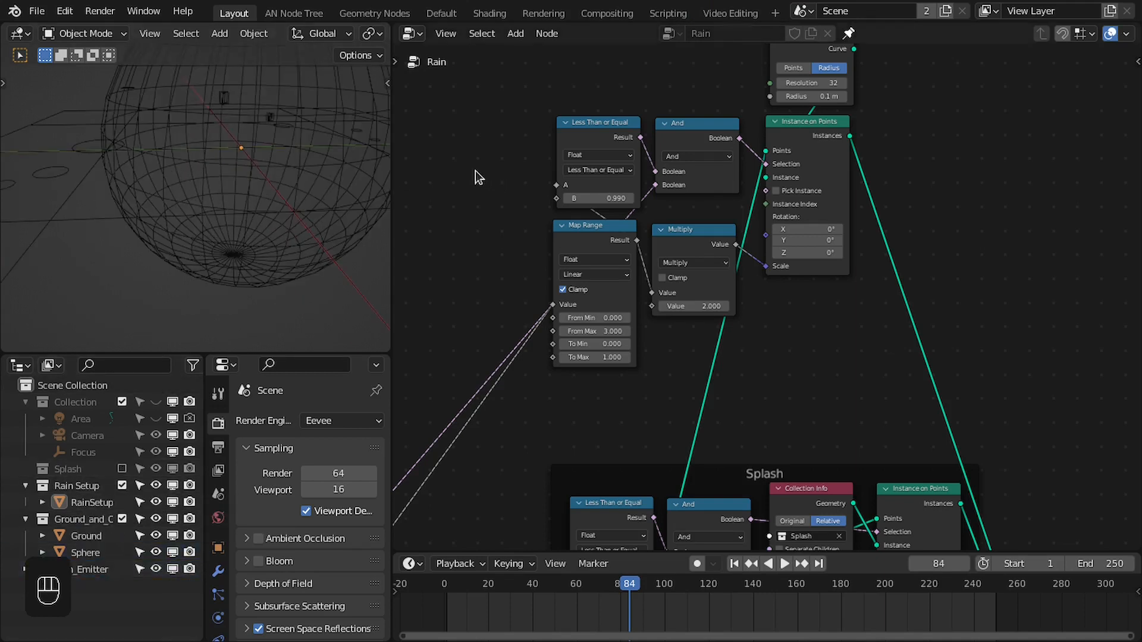
Play the animation with the viewport in a shaded mode and examine how the ripples sit on the sphere
middle_drag(490, 174, 682, 196)
key(z)
click(285, 181)
scroll(126, 187, down, 3)
middle_drag(153, 227, 270, 212)
key(space)
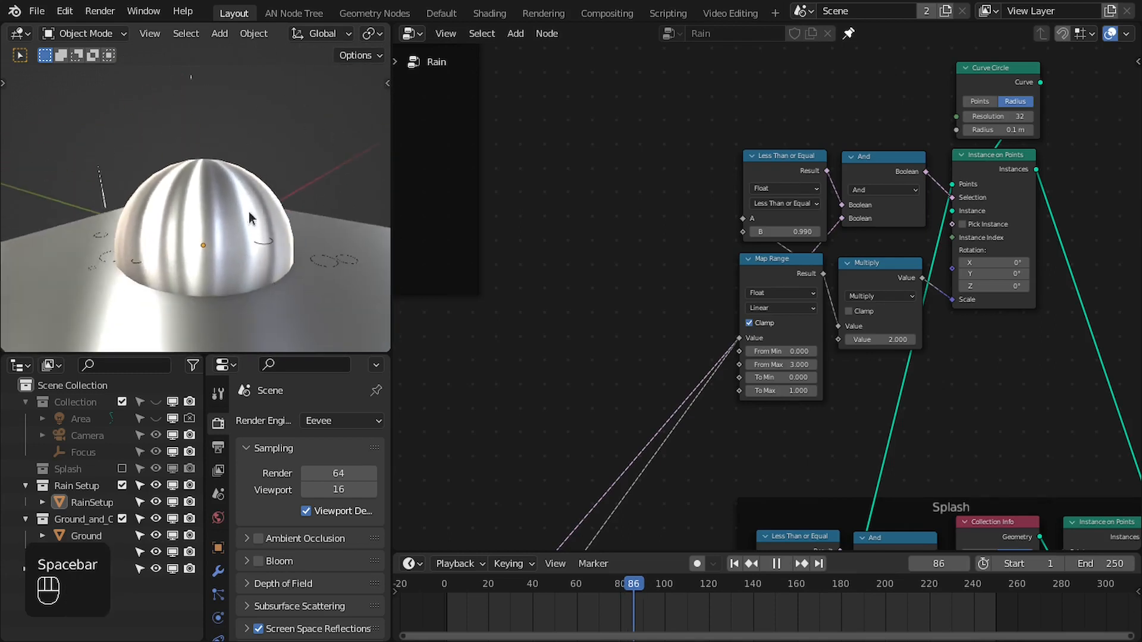
mouse_move(210, 230)
middle_down()
mouse_move(170, 237)
mouse_move(178, 254)
mouse_move(138, 240)
mouse_move(199, 201)
mouse_move(156, 272)
middle_up()
key(space)
Switch the viewport to wireframe and select the RainSetup object to inspect the ripple circles around the sphere
key(z)
click(38, 310)
mouse_move(38, 311)
shift+middle_down()
mouse_move(145, 227)
mouse_move(208, 199)
mouse_move(151, 199)
mouse_move(187, 205)
shift+middle_up()
click(148, 201)
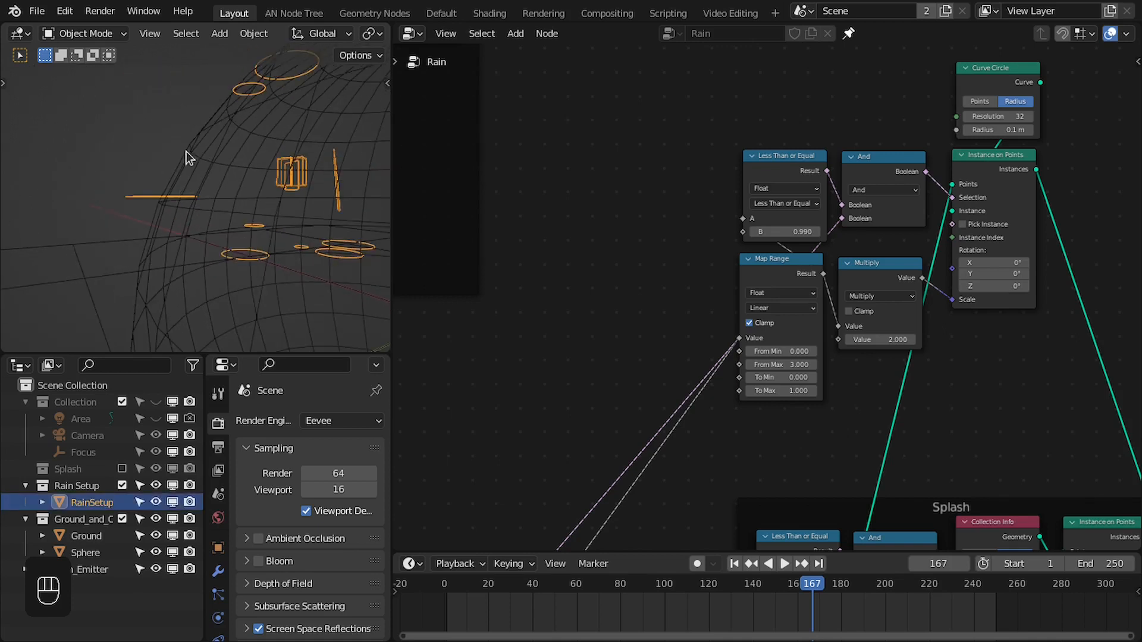
middle_drag(187, 156, 189, 203)
scroll(697, 265, down, 3)
Add an Align Euler to Vector node beside the ripple nodes, linked from the Hit Normal output of the Base Mask's Raycast node
key(ctrl+space)
scroll(583, 358, up, 1)
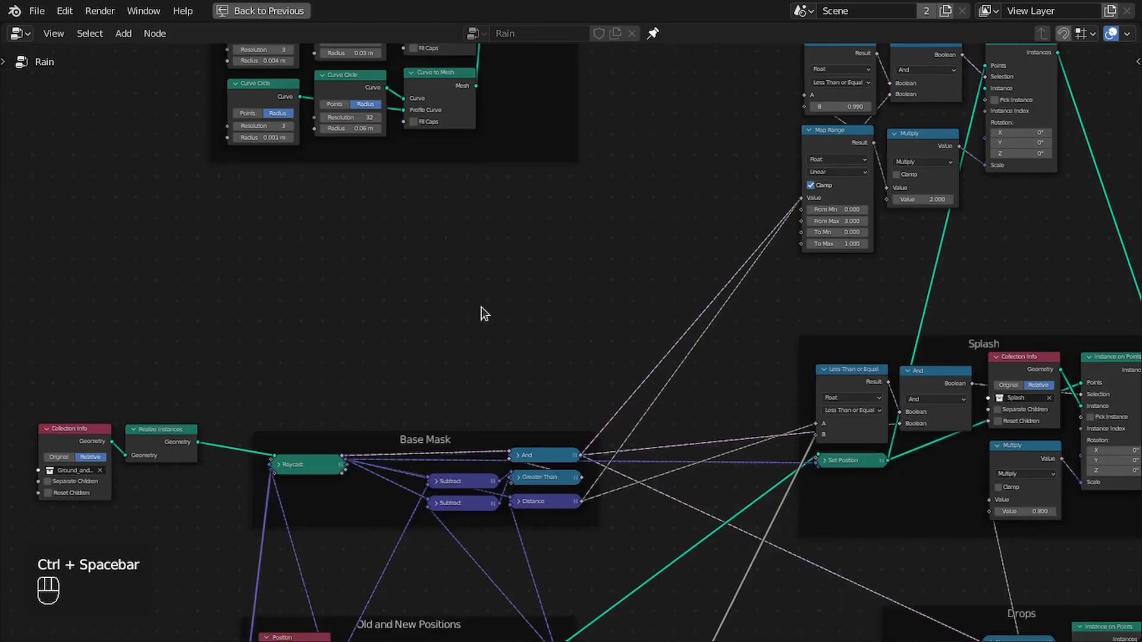
scroll(262, 481, up, 2)
middle_drag(262, 482, 400, 298)
scroll(237, 331, up, 2)
click(220, 336)
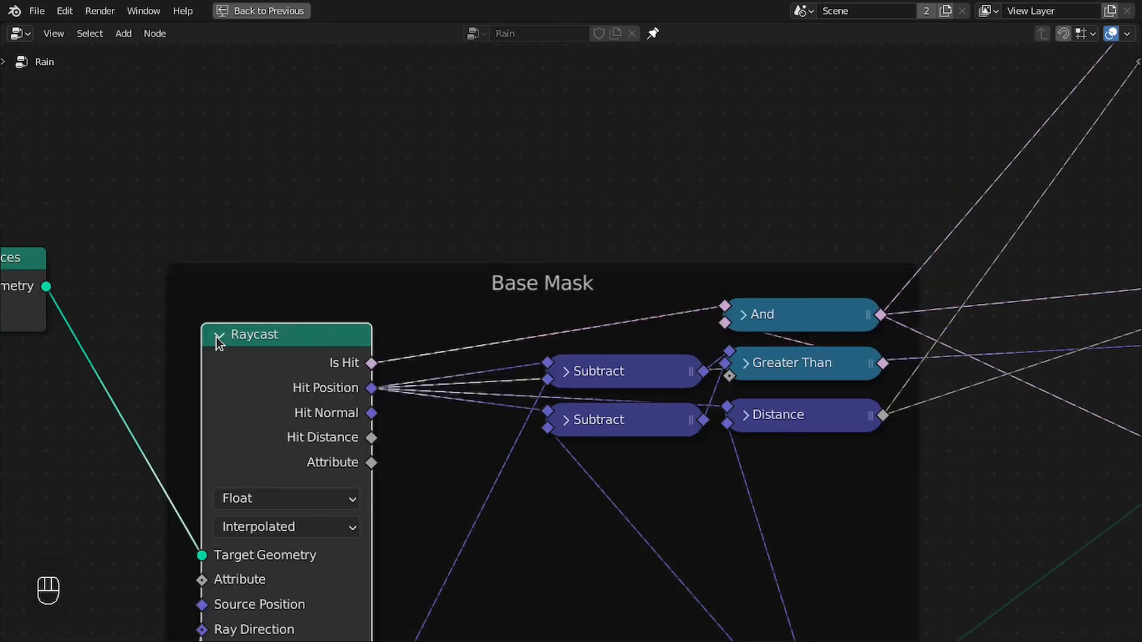
click(218, 336)
scroll(309, 285, down, 1)
middle_drag(309, 285, 189, 390)
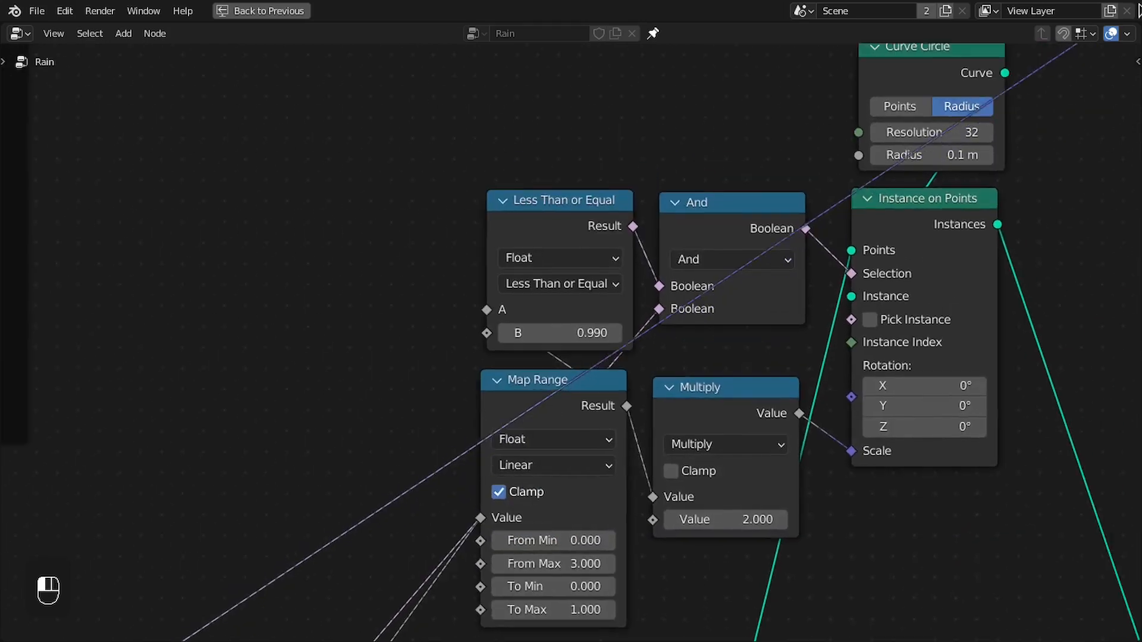
scroll(354, 312, up, 1)
drag(355, 313, 333, 316)
text(a)
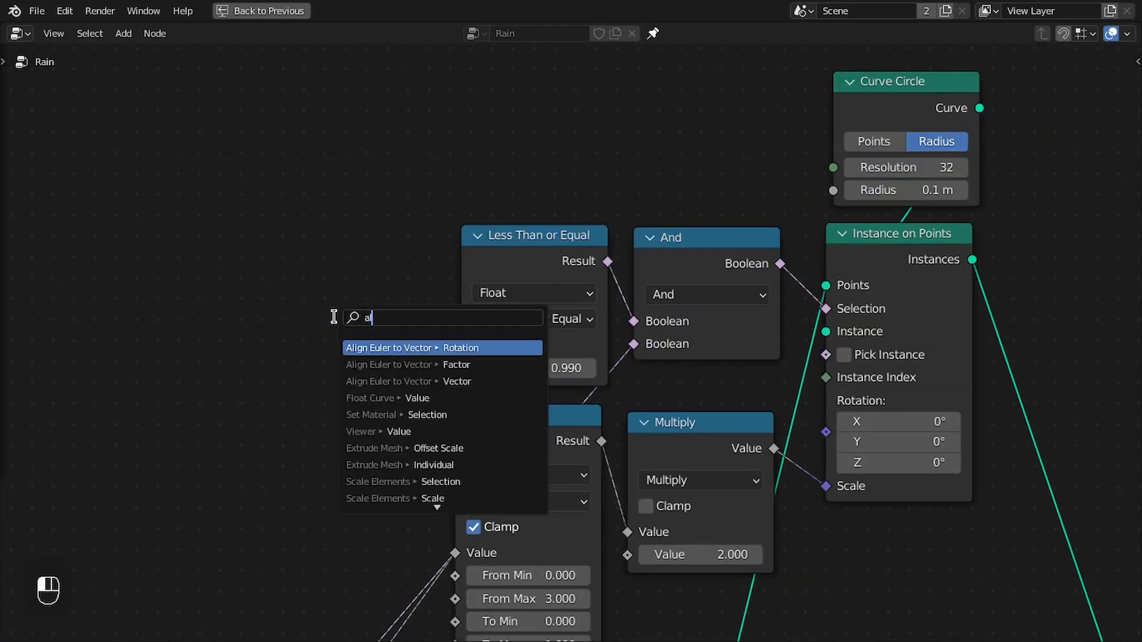
key(Return)
click(274, 327)
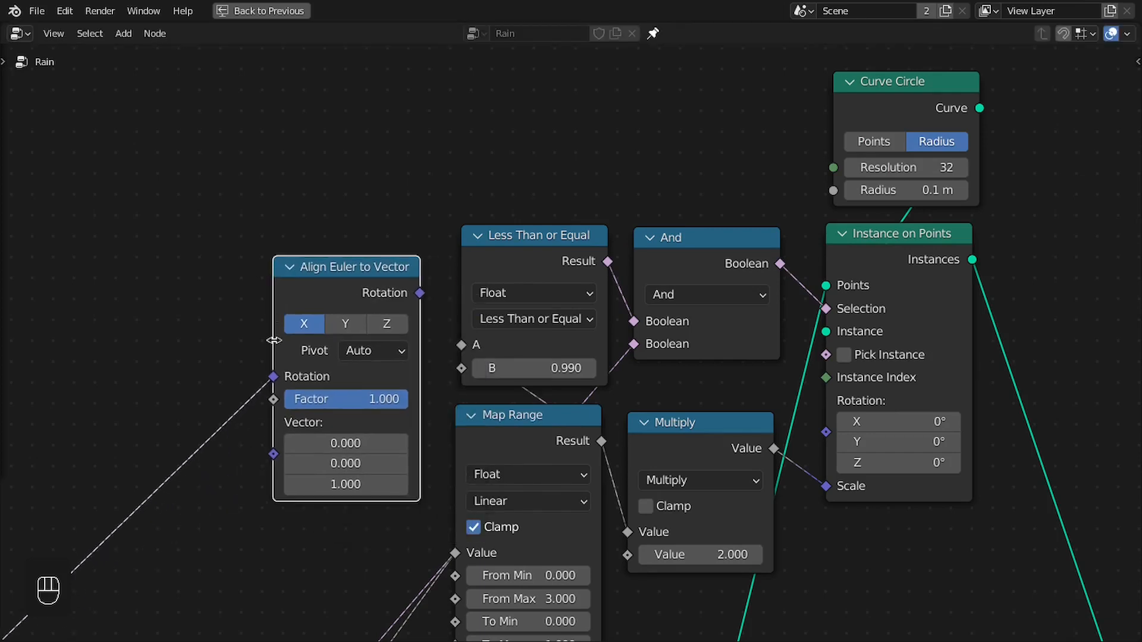
Feed the hit normal into Align Euler to Vector's Vector input, set its axis to Z, and link its Rotation to the ripple Instance on Points
key(ctrl+z)
key(ctrl+z)
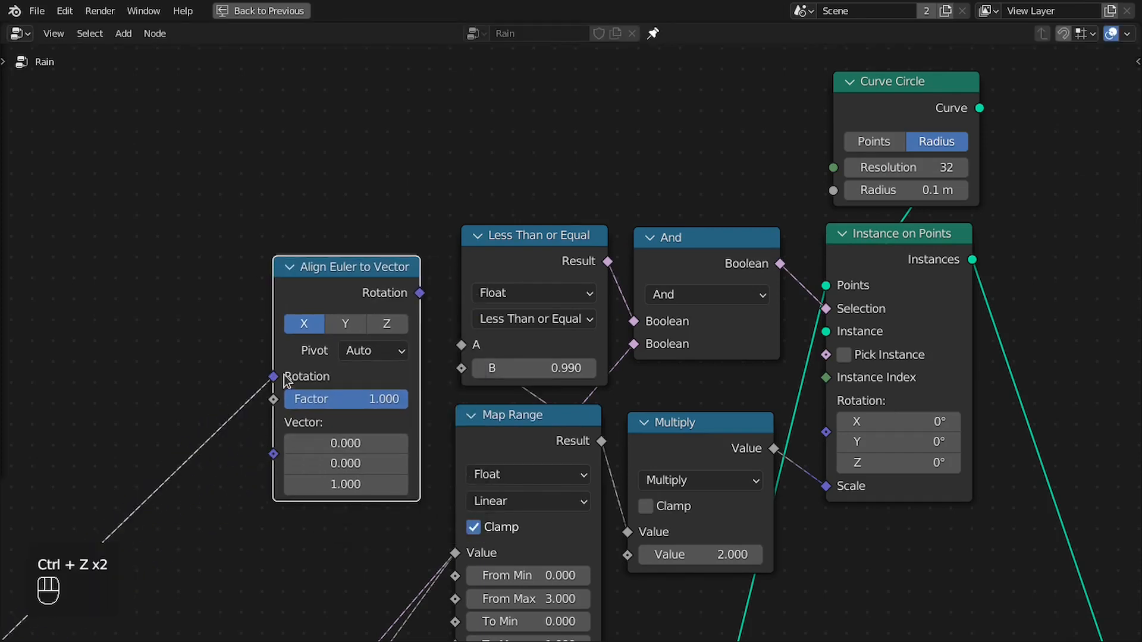
drag(280, 462, 274, 456)
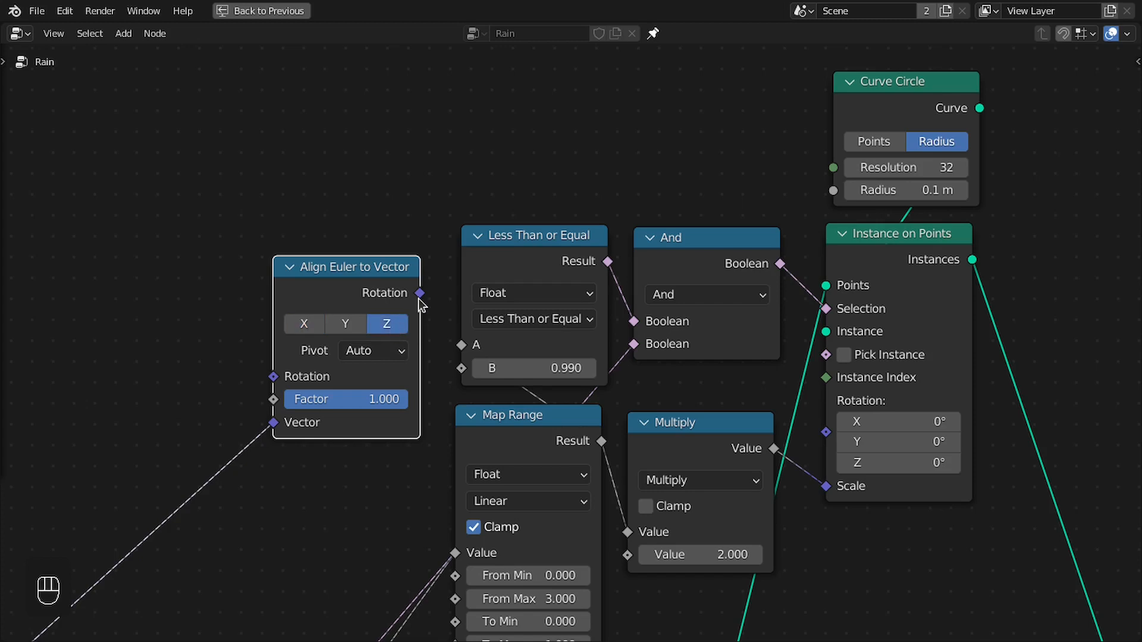
drag(419, 293, 827, 432)
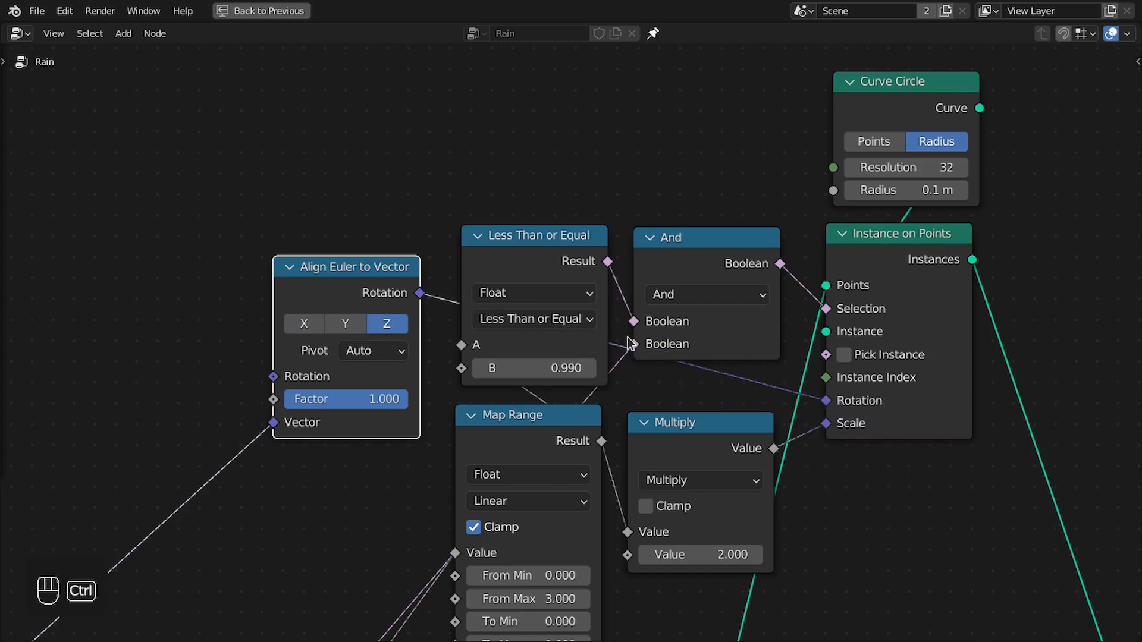
key(ctrl+space)
middle_drag(242, 214, 223, 181)
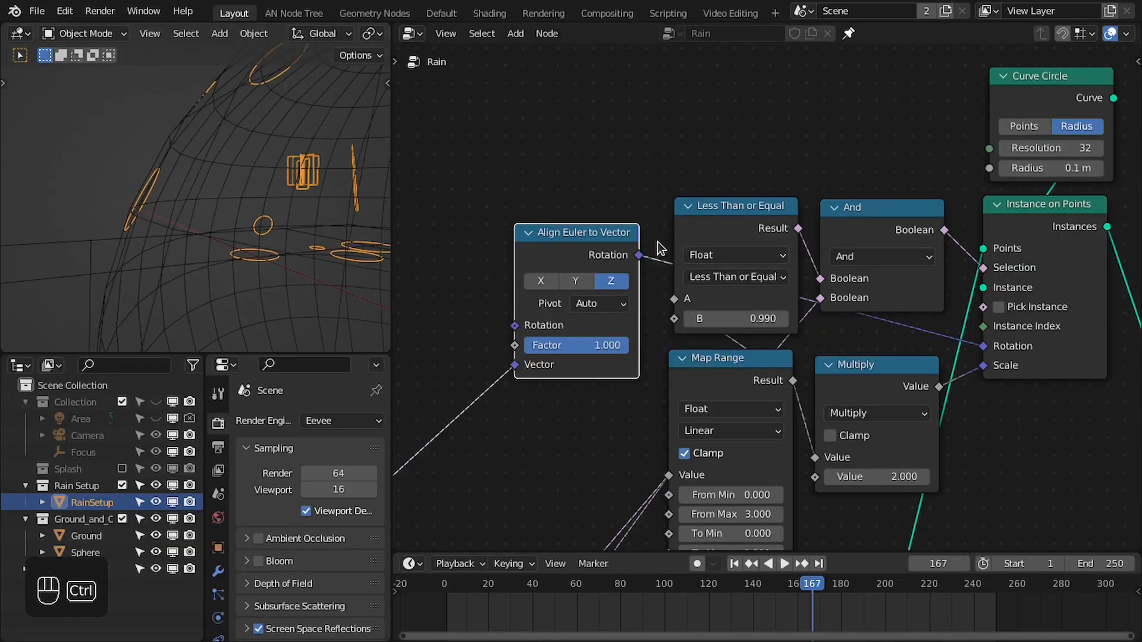
Move the Align Euler to Vector node down beside Map Range so its rotation link runs straight to Instance on Points
ctrl+right_drag(662, 241, 643, 269)
drag(841, 324, 982, 372)
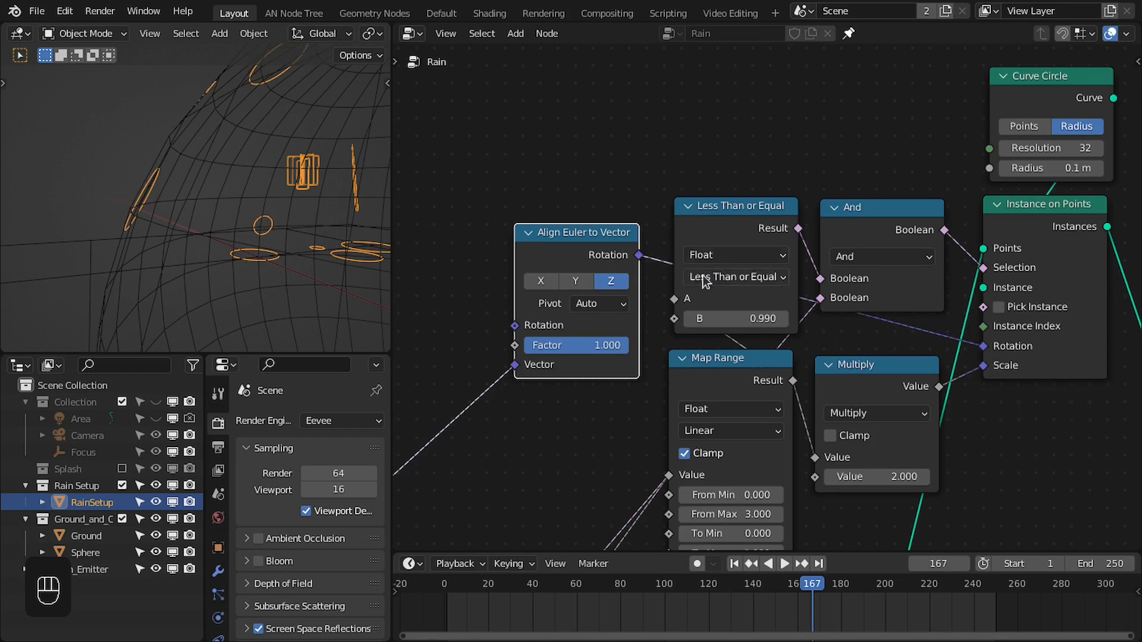
drag(597, 237, 569, 333)
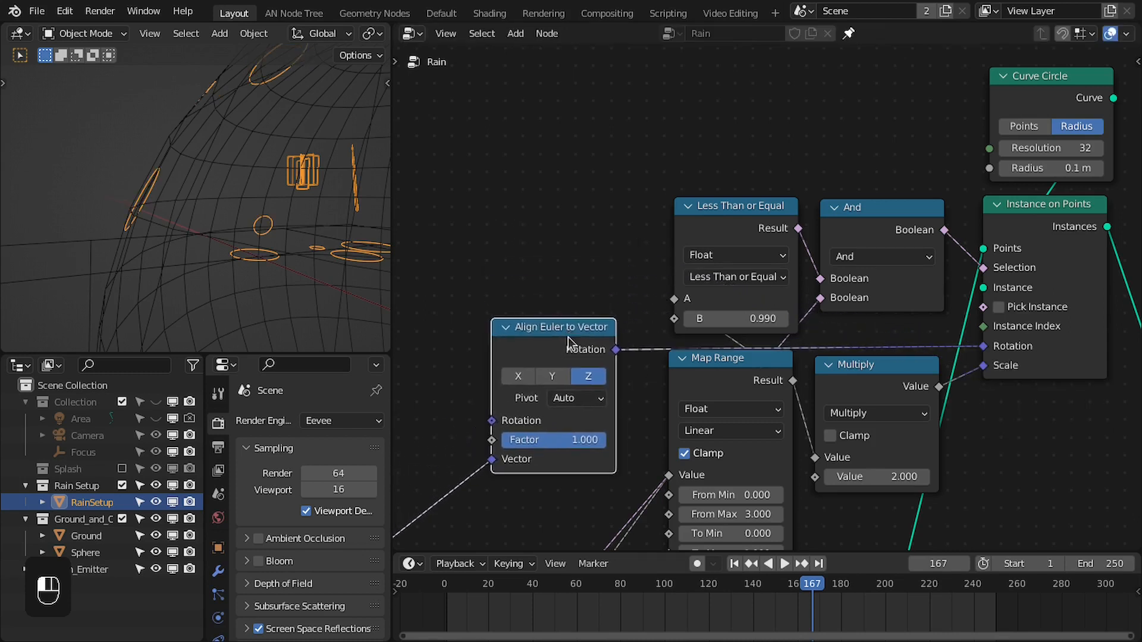
scroll(566, 337, down, 4)
middle_drag(416, 314, 546, 262)
scroll(183, 224, down, 3)
Play the animation, nudge Align Euler to Vector closer to Map Range, and check the circles' alignment to the sphere's surface
key(space)
mouse_move(183, 225)
middle_down()
mouse_move(234, 229)
mouse_move(184, 222)
middle_up()
drag(724, 278, 740, 275)
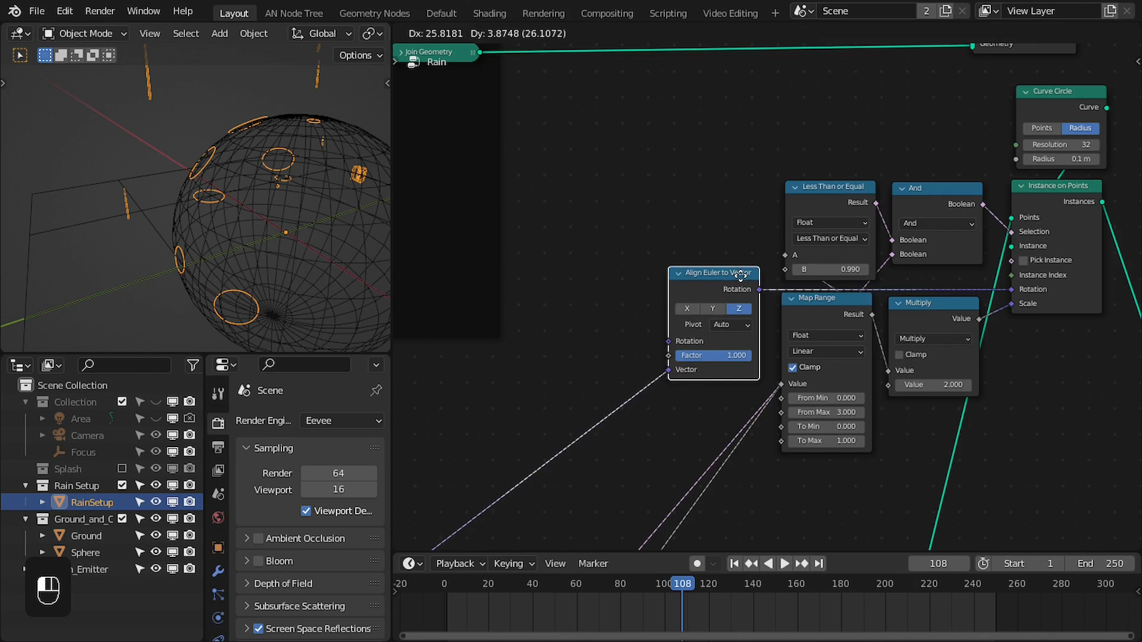
middle_drag(351, 288, 234, 228)
middle_drag(212, 266, 177, 177)
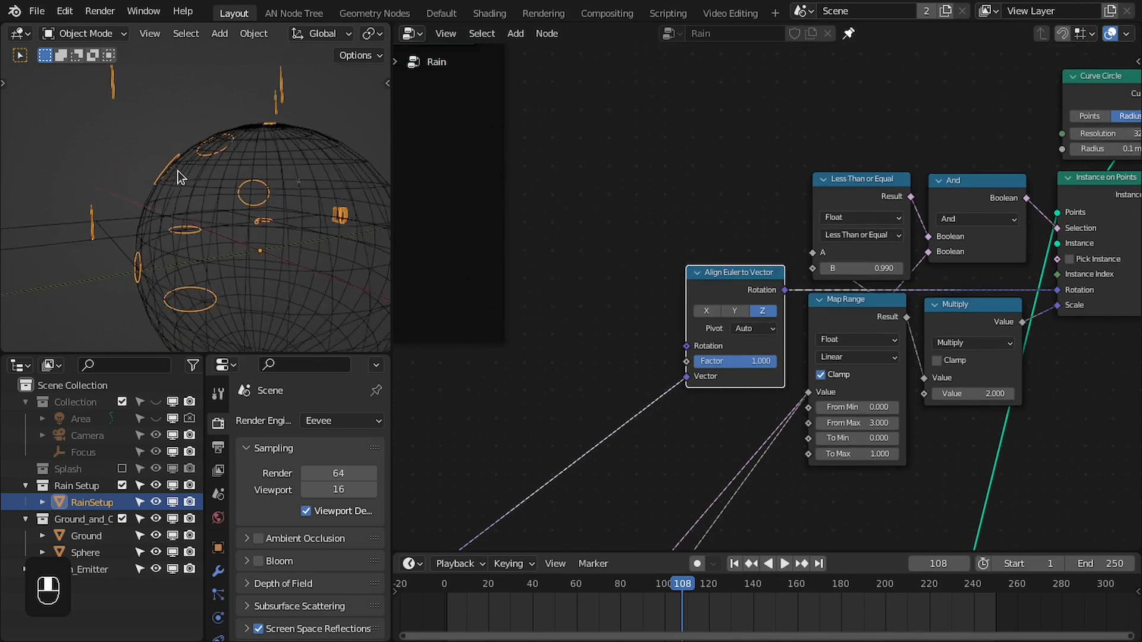
scroll(179, 171, up, 2)
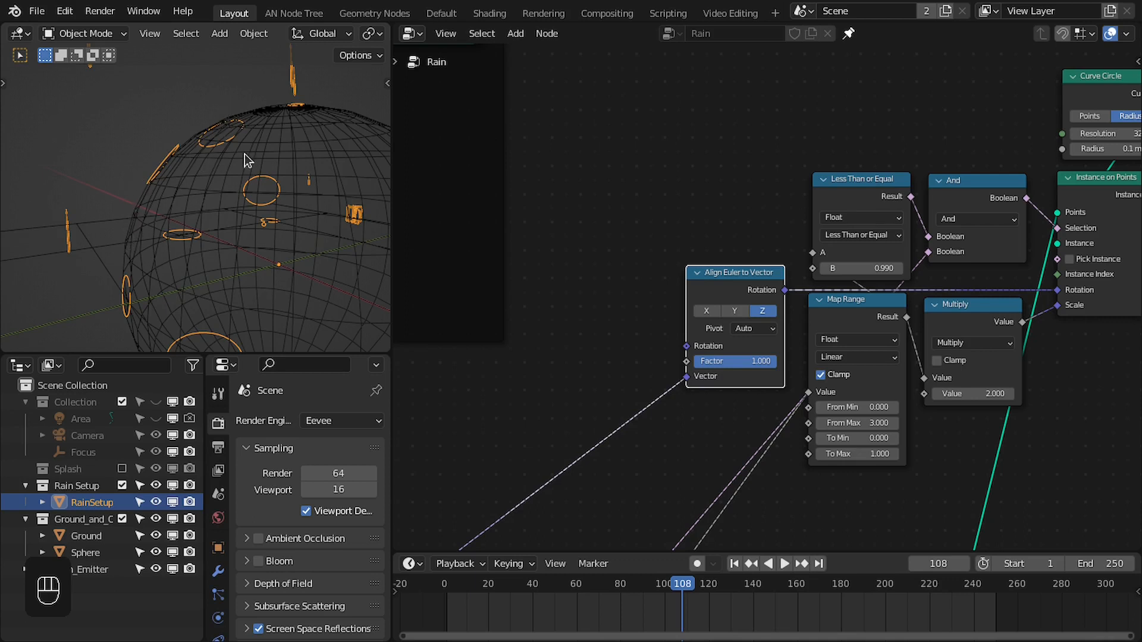
scroll(599, 186, up, 1)
key(shift+a)
key(s)
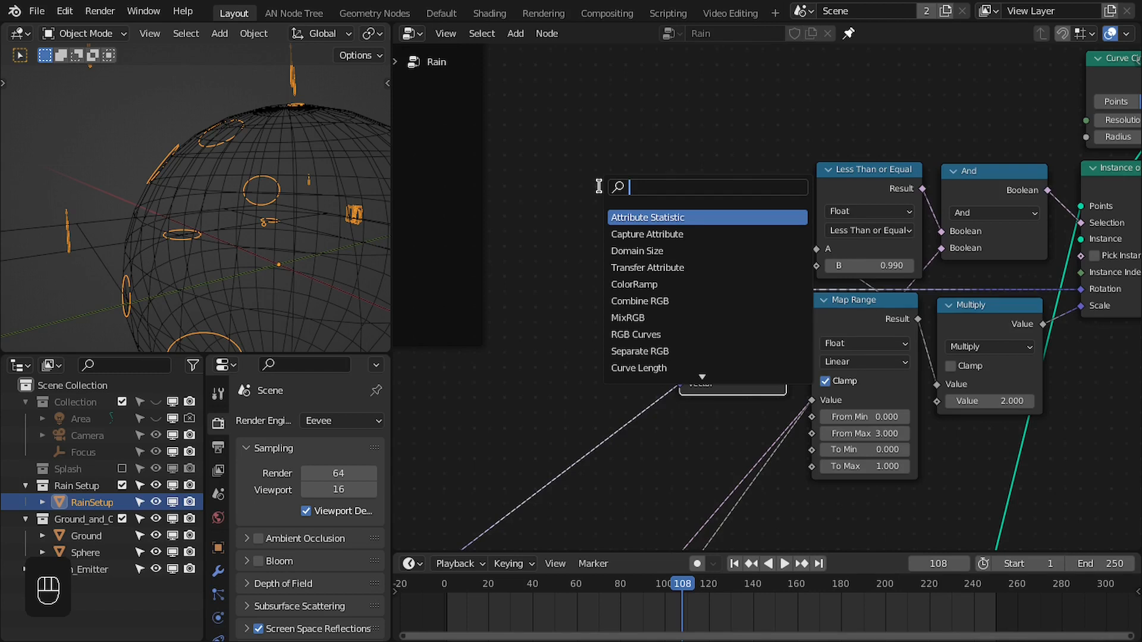
text(coma)
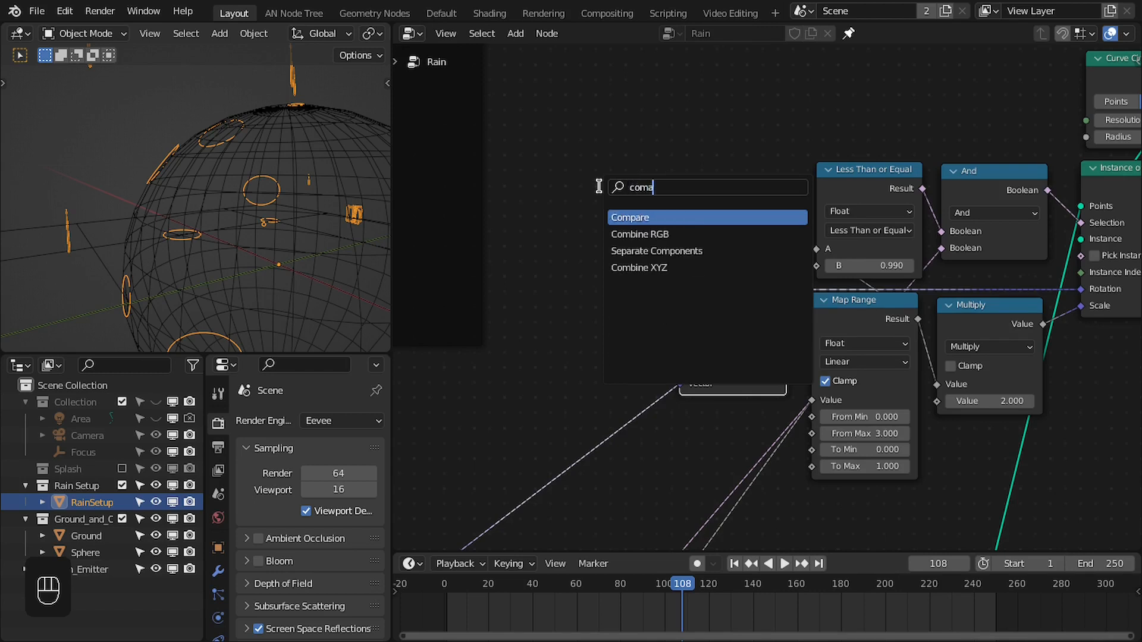
key(Escape)
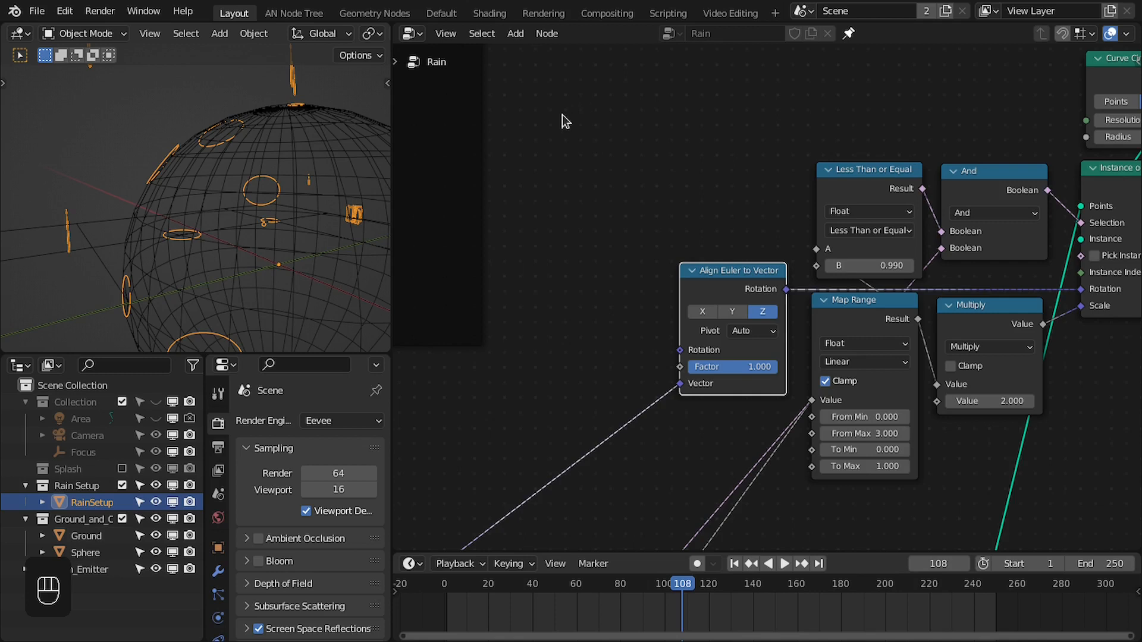
Branch the hit normal link through a reroute into input A of a new vector Direction Compare node left of the ripple nodes
drag(584, 457, 582, 202)
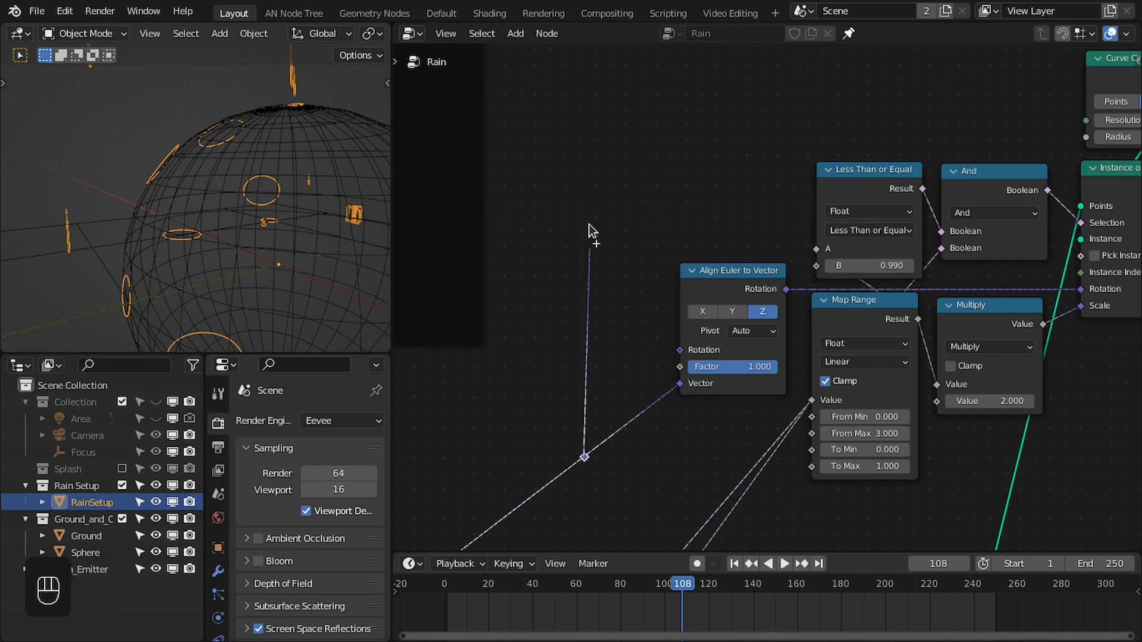
text(coma)
key(Return)
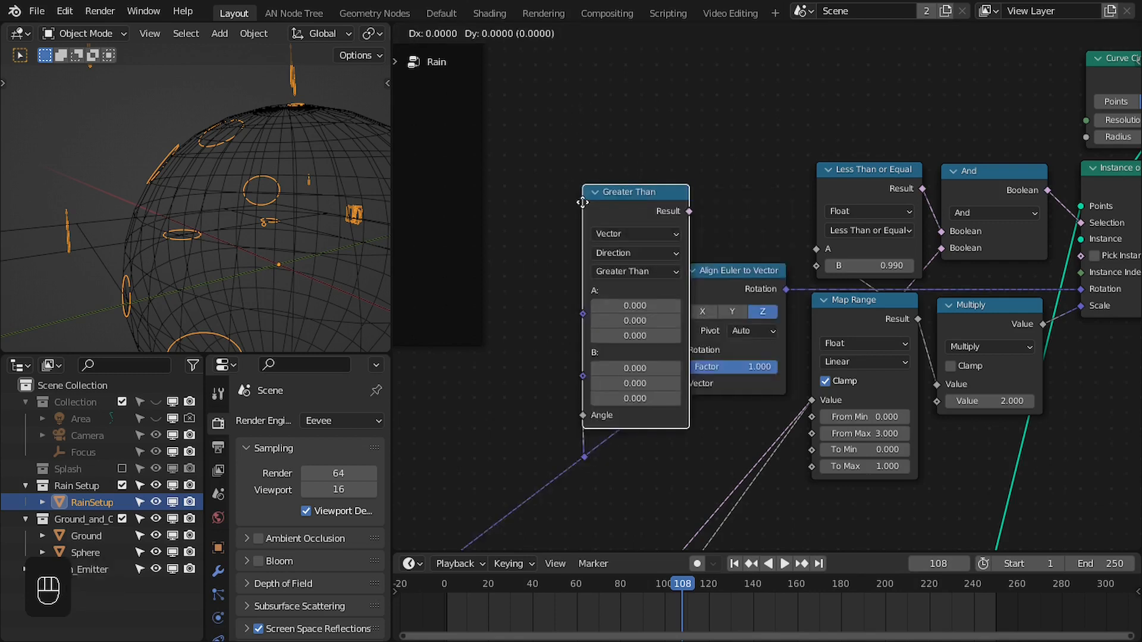
click(546, 130)
drag(546, 245, 546, 242)
middle_drag(576, 234, 552, 264)
scroll(538, 223, up, 1)
drag(554, 139, 550, 143)
Set the direction Compare node's B vector Z to 1, its operation to Less Than or Equal, and its Angle to 45°
click(541, 303)
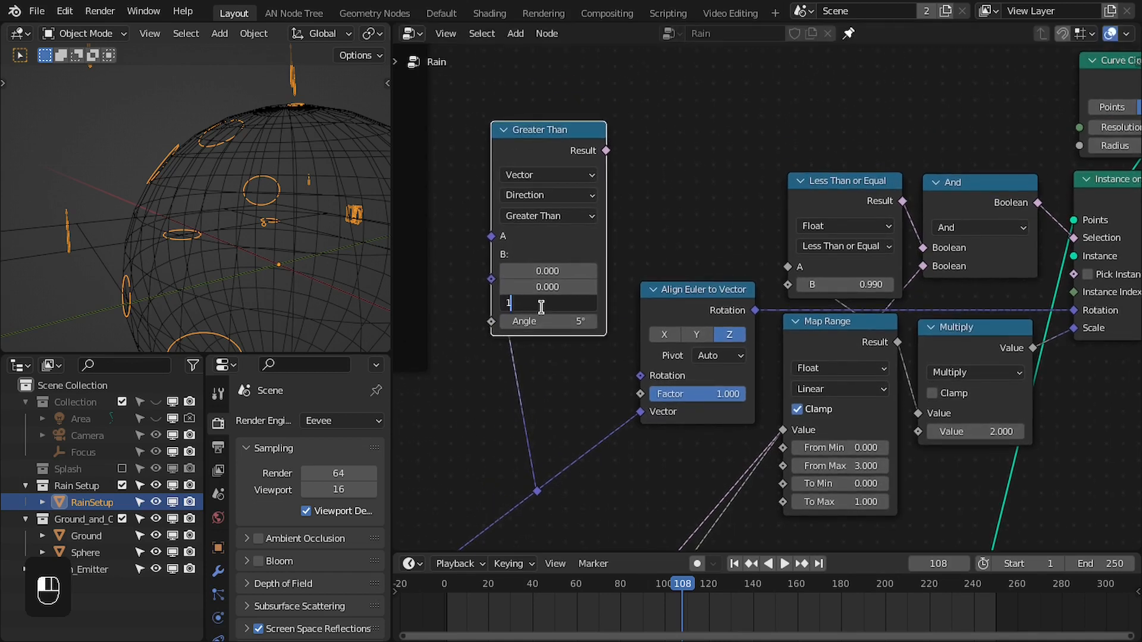
middle_drag(547, 207, 647, 197)
scroll(649, 196, up, 1)
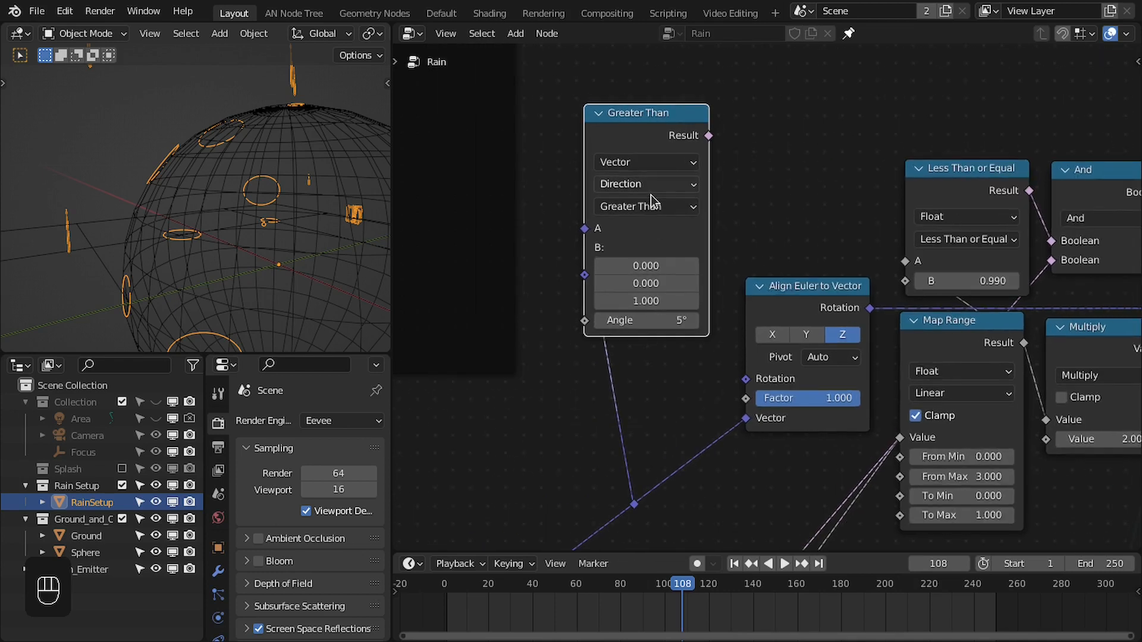
click(653, 204)
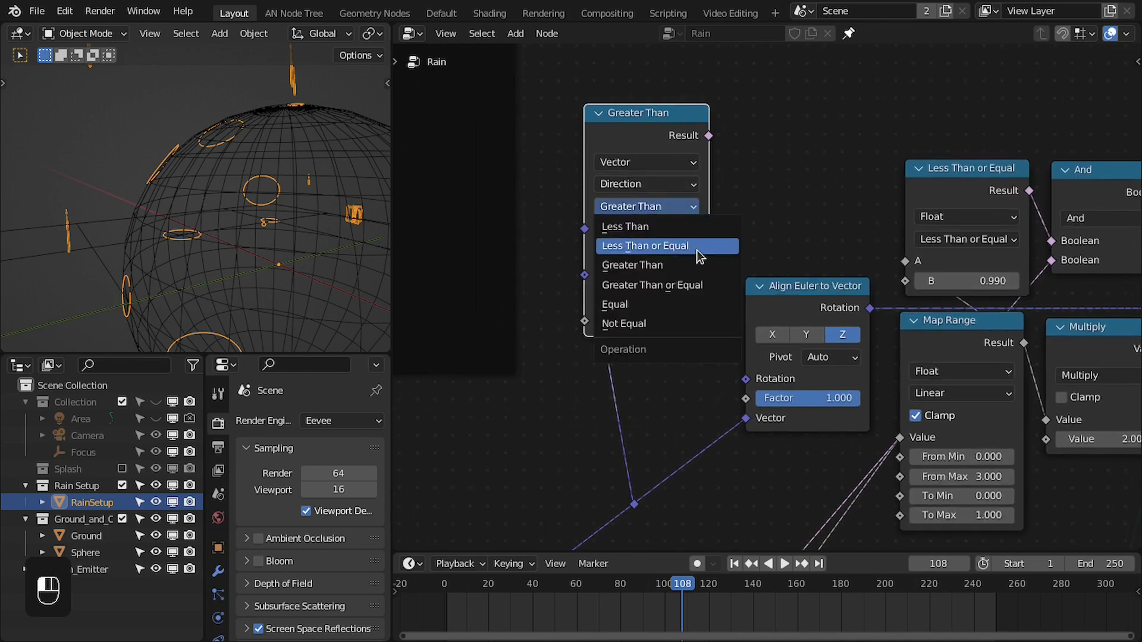
click(697, 249)
click(661, 322)
text(4)
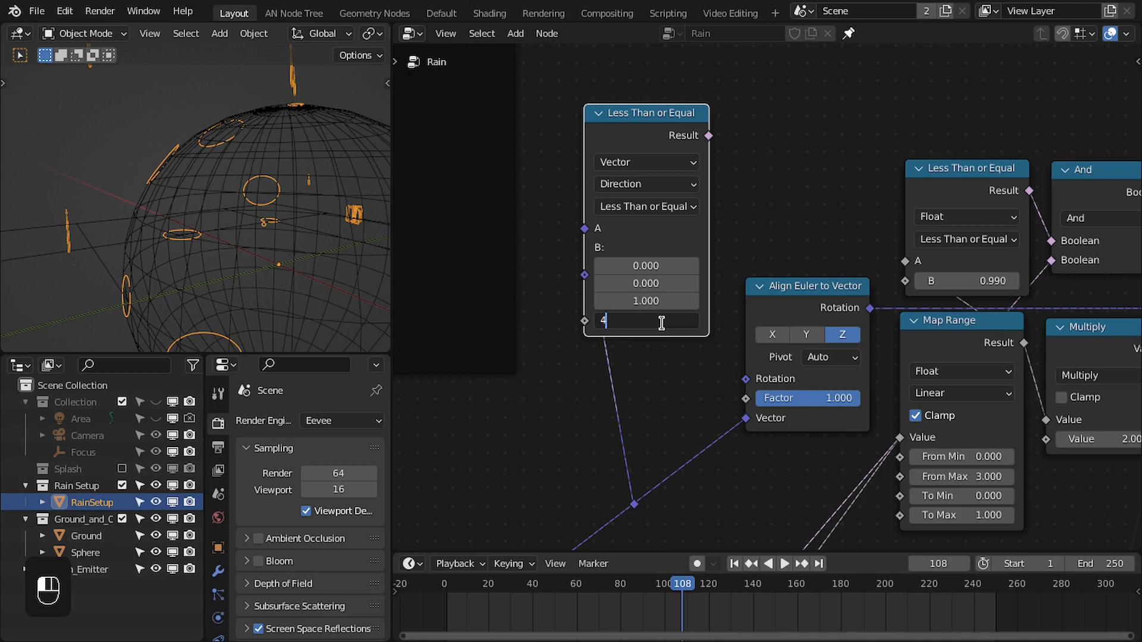
text(5)
key(Return)
Duplicate the ripple And node, link the direction comparison result to the copy, and place it above the original And
middle_drag(665, 209, 608, 225)
scroll(296, 217, down, 2)
middle_drag(296, 216, 139, 212)
drag(576, 136, 587, 163)
middle_drag(707, 177, 581, 196)
click(936, 217)
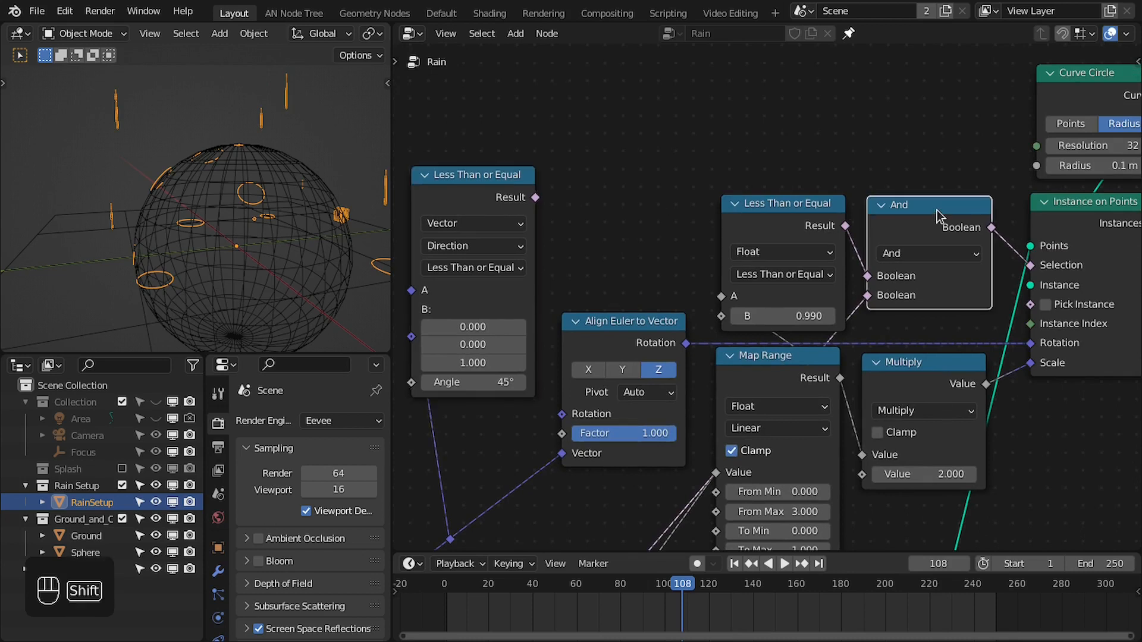
key(shift+d)
click(648, 193)
drag(528, 204, 594, 256)
drag(629, 193, 914, 93)
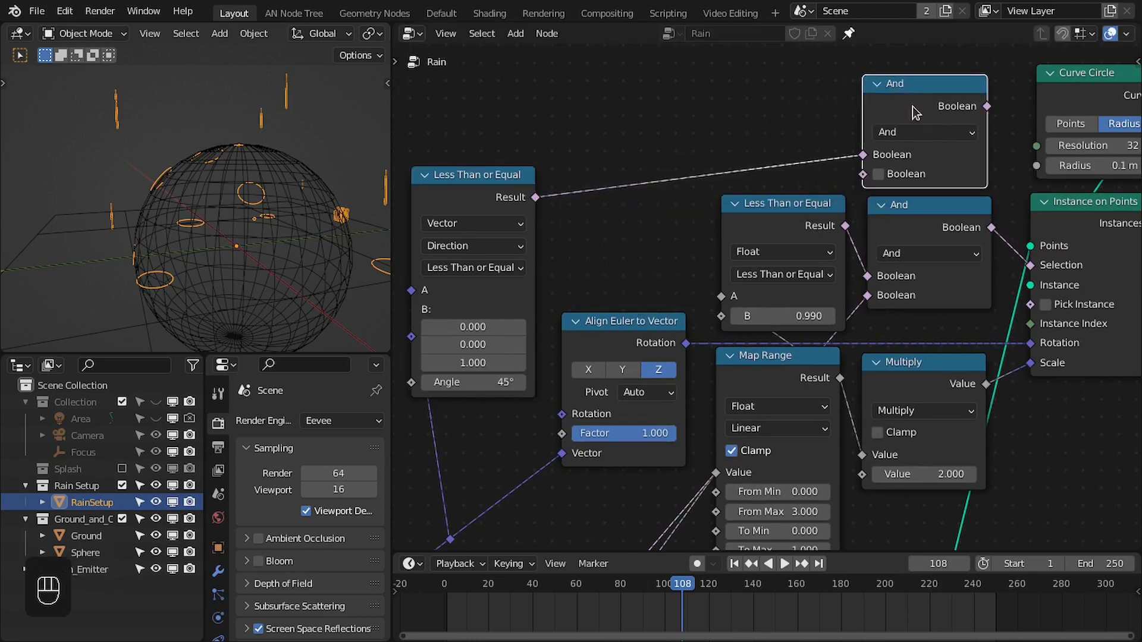
Combine the original And result into the copied And, drive the ripple Selection with it, and collapse the copy above the original
click(987, 233)
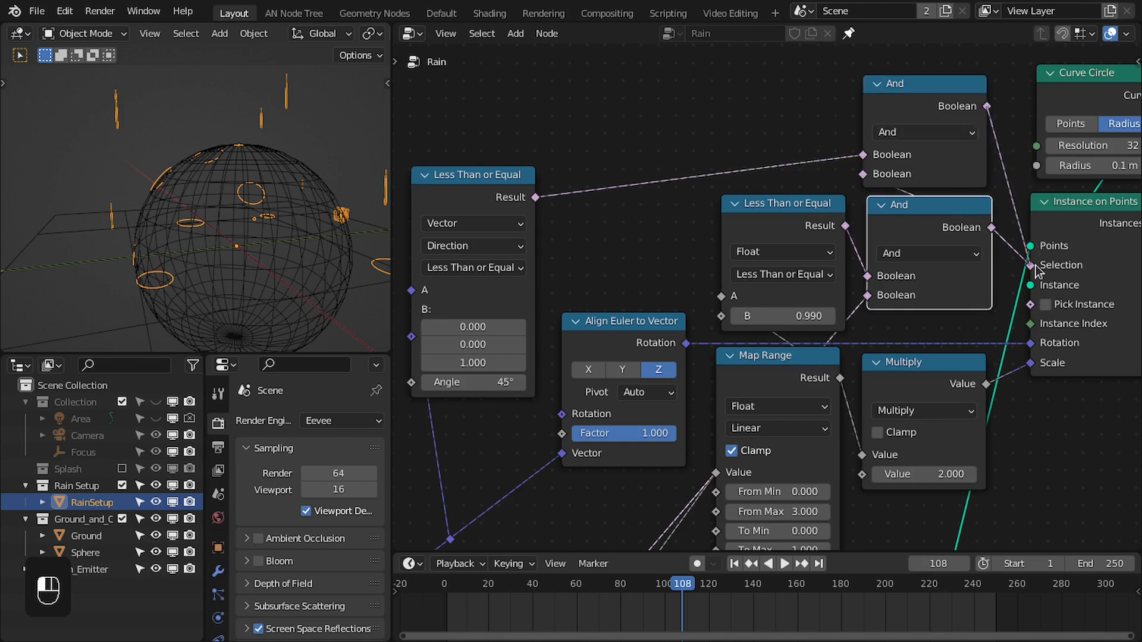
click(878, 87)
drag(922, 83, 925, 173)
middle_drag(651, 217, 737, 197)
Play the animation in a shaded viewport and check from several angles which parts of the sphere receive ripples
mouse_move(208, 243)
middle_down()
mouse_move(154, 258)
mouse_move(290, 232)
mouse_move(166, 278)
mouse_move(233, 253)
mouse_move(250, 189)
mouse_move(98, 181)
mouse_move(240, 249)
mouse_move(179, 238)
mouse_move(141, 193)
middle_up()
key(space)
key(z)
key(space)
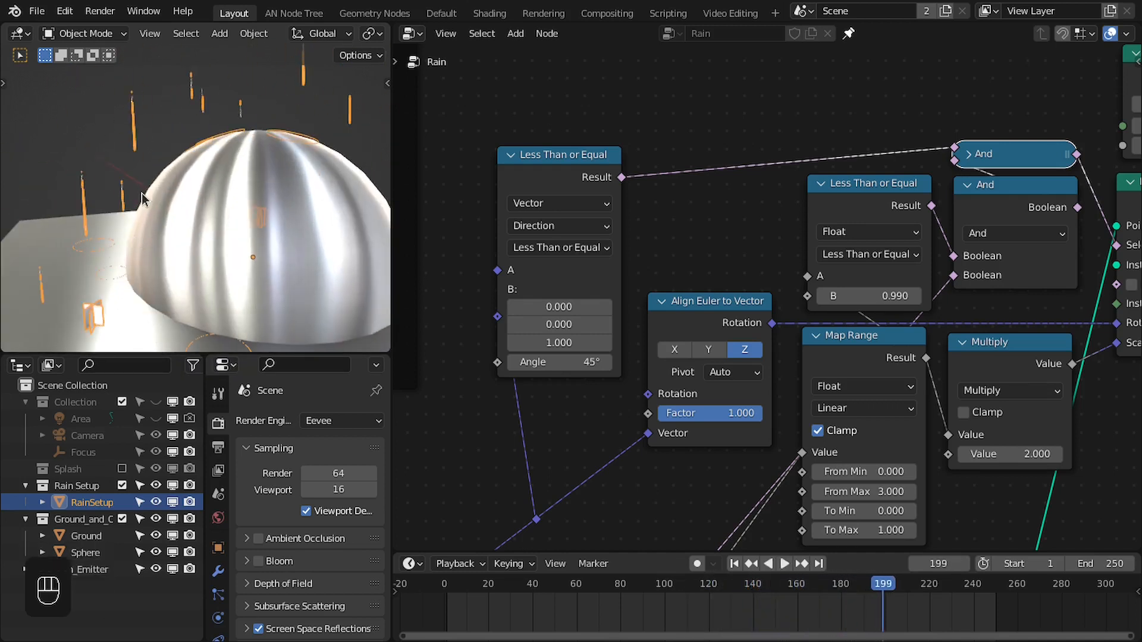
middle_drag(128, 262, 233, 223)
key(space)
key(space)
middle_drag(322, 250, 408, 265)
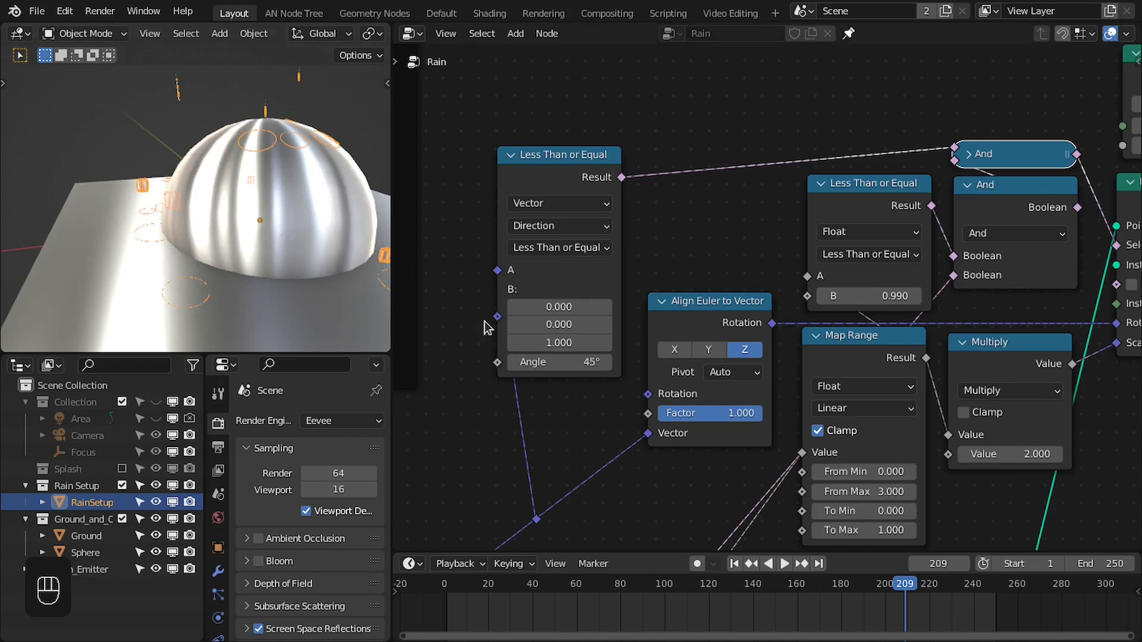
Set the direction comparison's Angle to 35° and play the animation to check the ripples on the sphere
click(574, 361)
text(35)
key(Return)
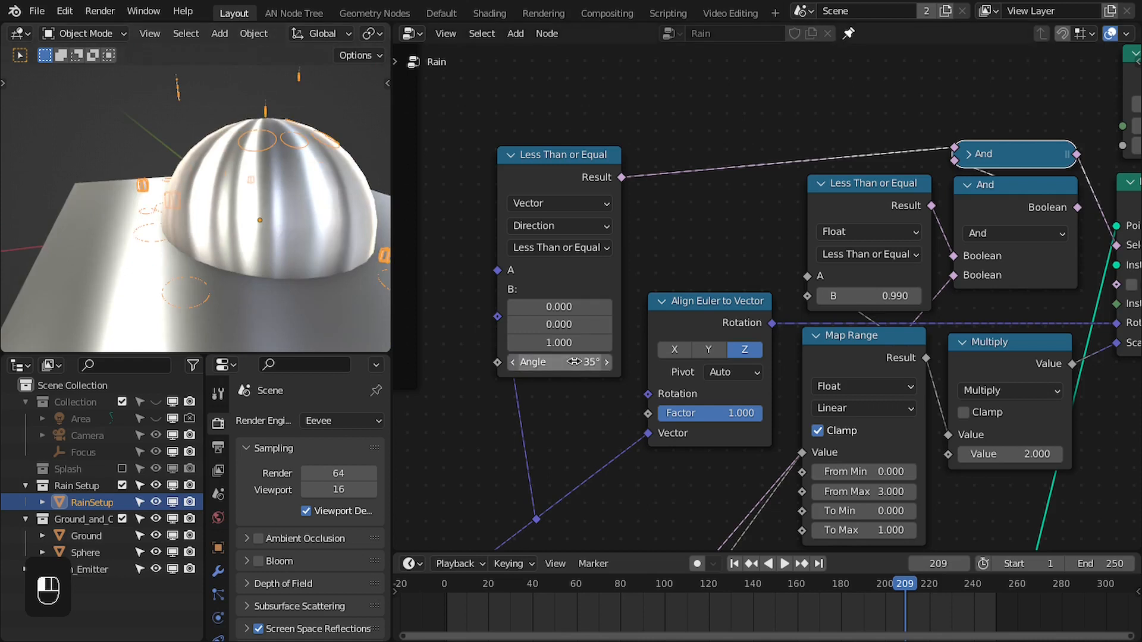
key(space)
middle_drag(313, 217, 164, 226)
key(space)
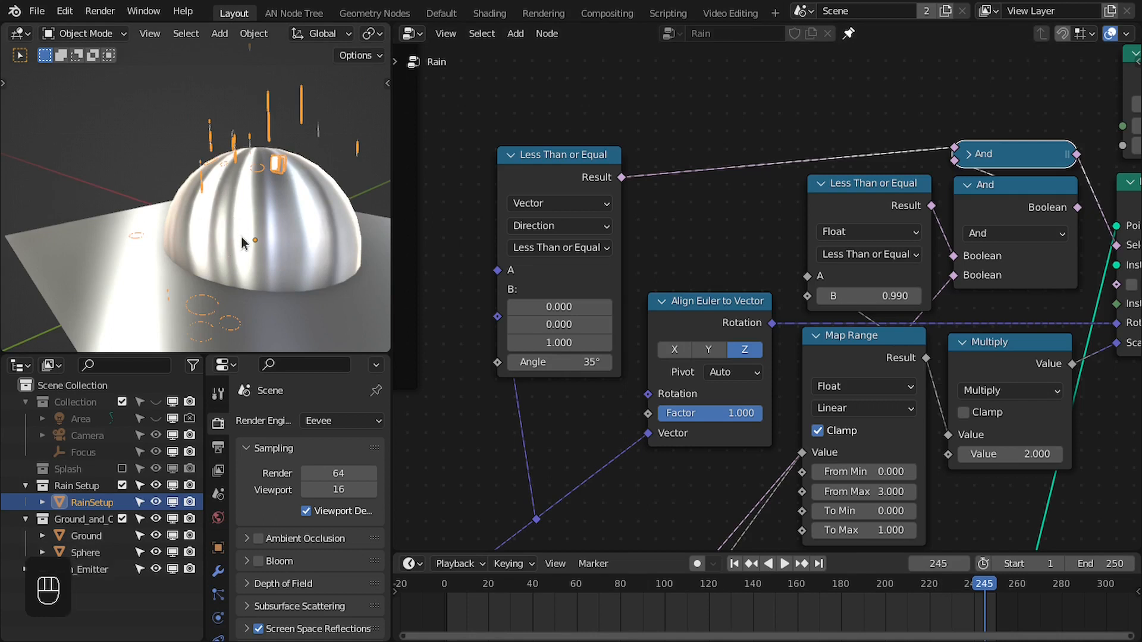
Switch the viewport back to wireframe and examine the angle-limited ripple circles around the sphere
key(z)
click(187, 244)
mouse_move(187, 244)
middle_down()
mouse_move(183, 227)
mouse_move(169, 255)
middle_up()
key(alt+a)
click(91, 269)
middle_drag(92, 268, 269, 276)
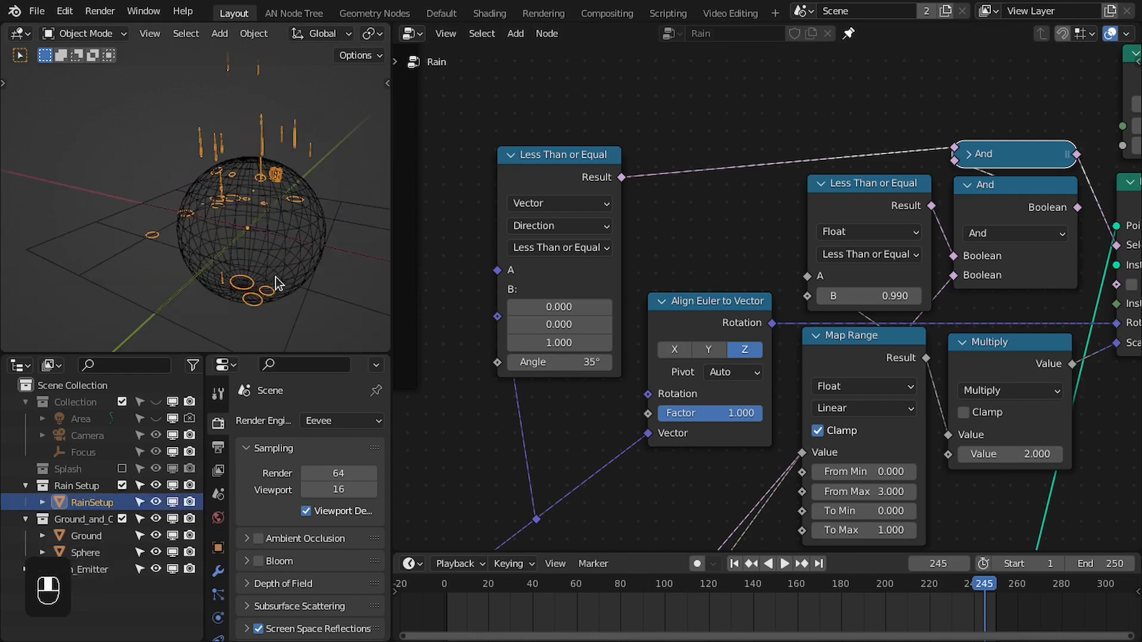
Set the ripple scale's Multiply value to 1.000 and play the animation to check the smaller circles
middle_drag(847, 377, 645, 292)
click(806, 362)
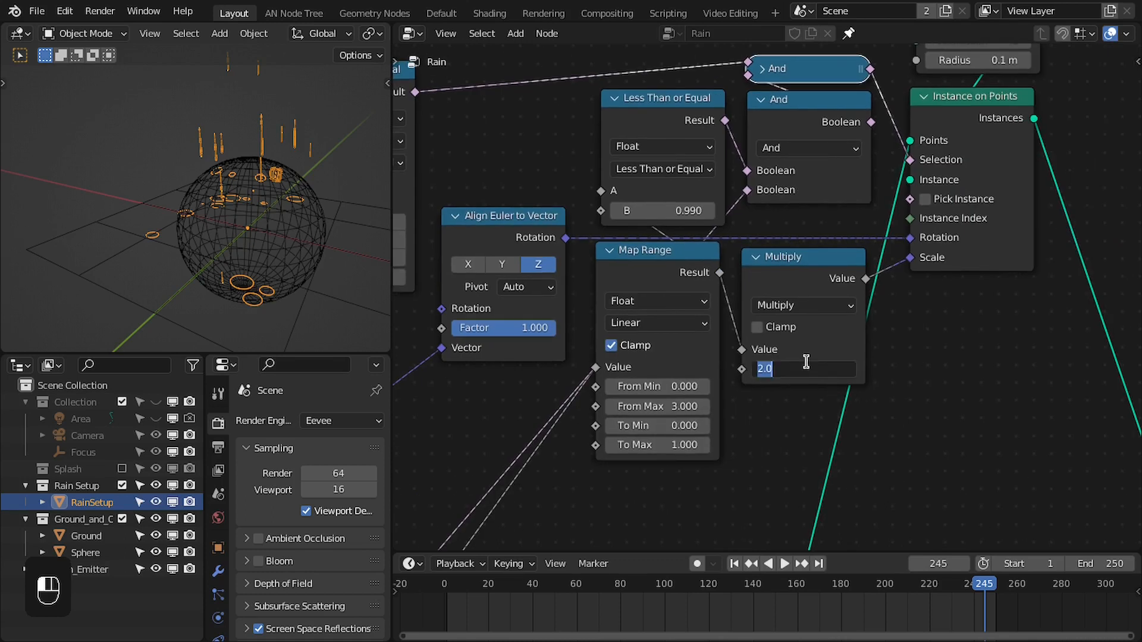
key(Return)
key(space)
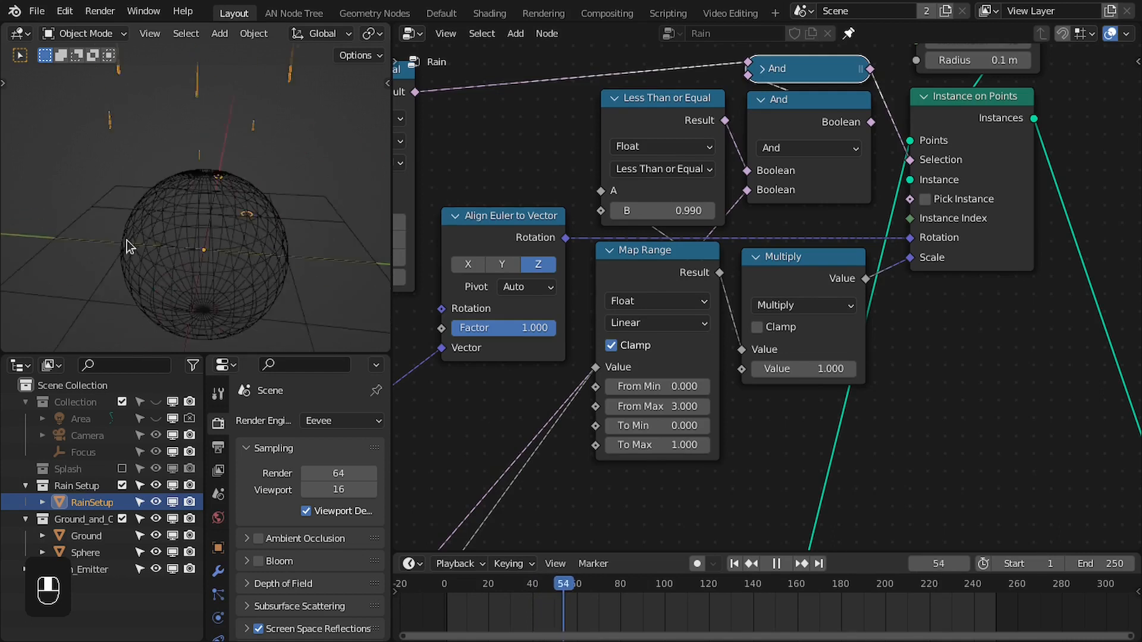
Stop the playback and move the direction comparison node directly above the Align Euler to Vector node
key(space)
scroll(485, 173, down, 2)
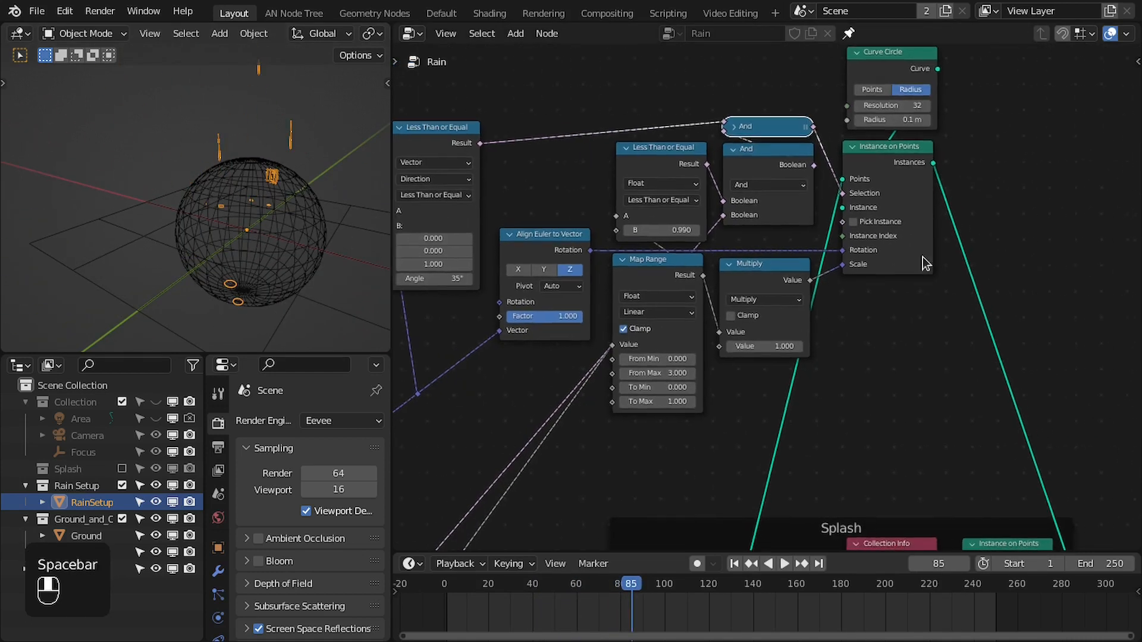
middle_drag(485, 173, 554, 231)
drag(476, 196, 624, 110)
scroll(1070, 399, down, 2)
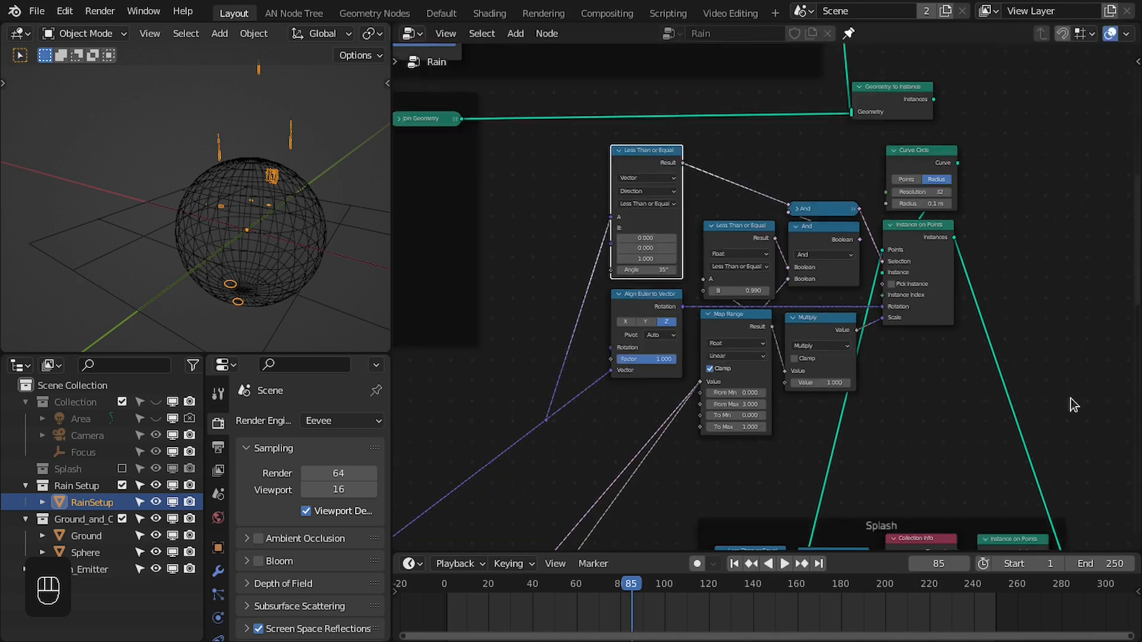
Add a vector math Scale node near the ripple instancing, fed by the Random Value output of the Drops frame
middle_drag(1071, 400, 876, 261)
scroll(714, 311, up, 1)
middle_drag(714, 311, 723, 248)
middle_drag(772, 399, 762, 158)
scroll(745, 459, down, 2)
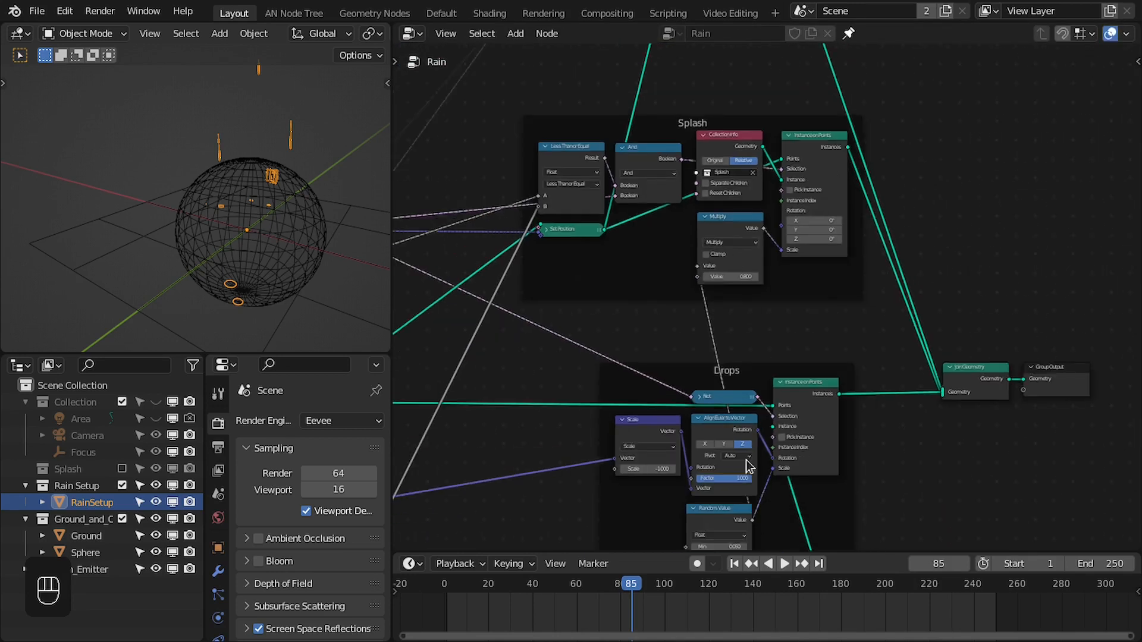
scroll(745, 505, down, 1)
drag(749, 505, 706, 180)
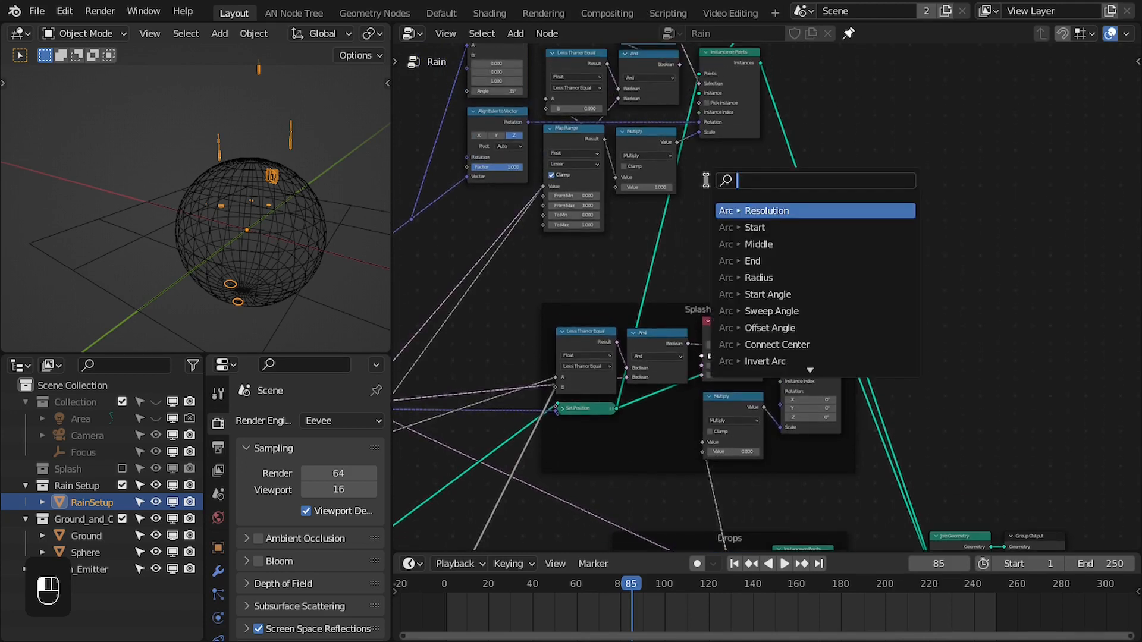
text(vectro sca)
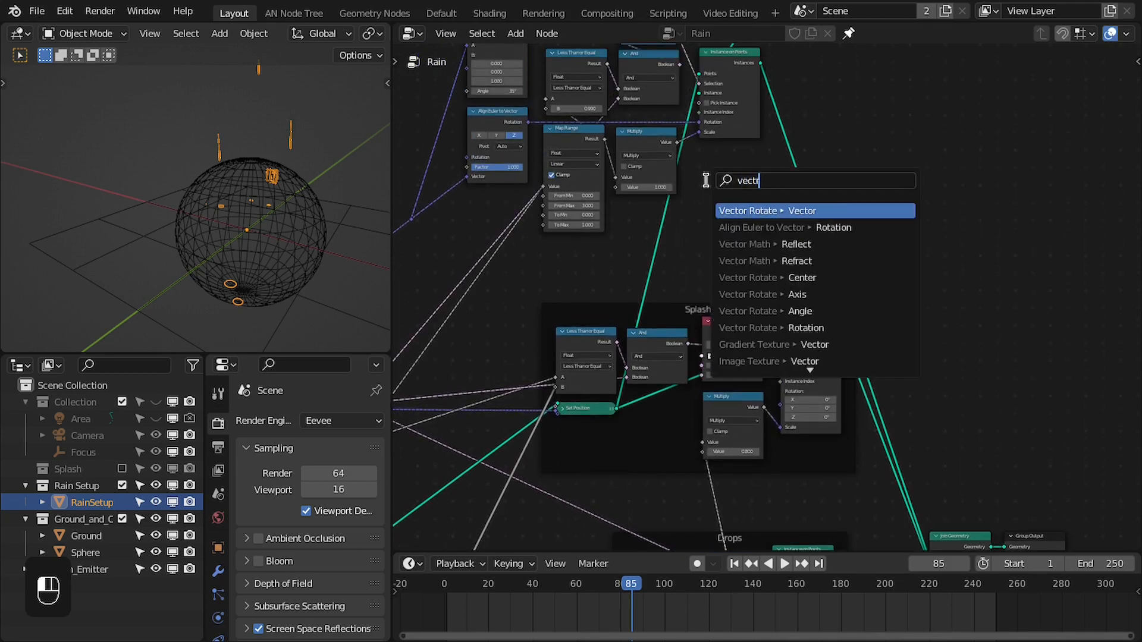
key(Return)
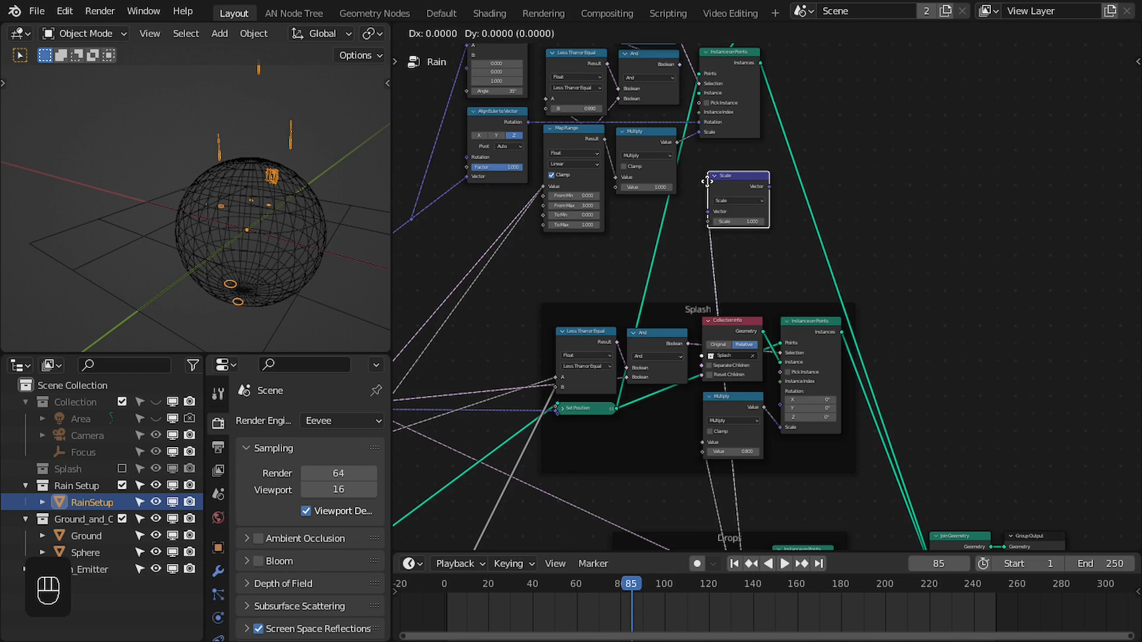
scroll(729, 351, up, 3)
scroll(724, 364, up, 2)
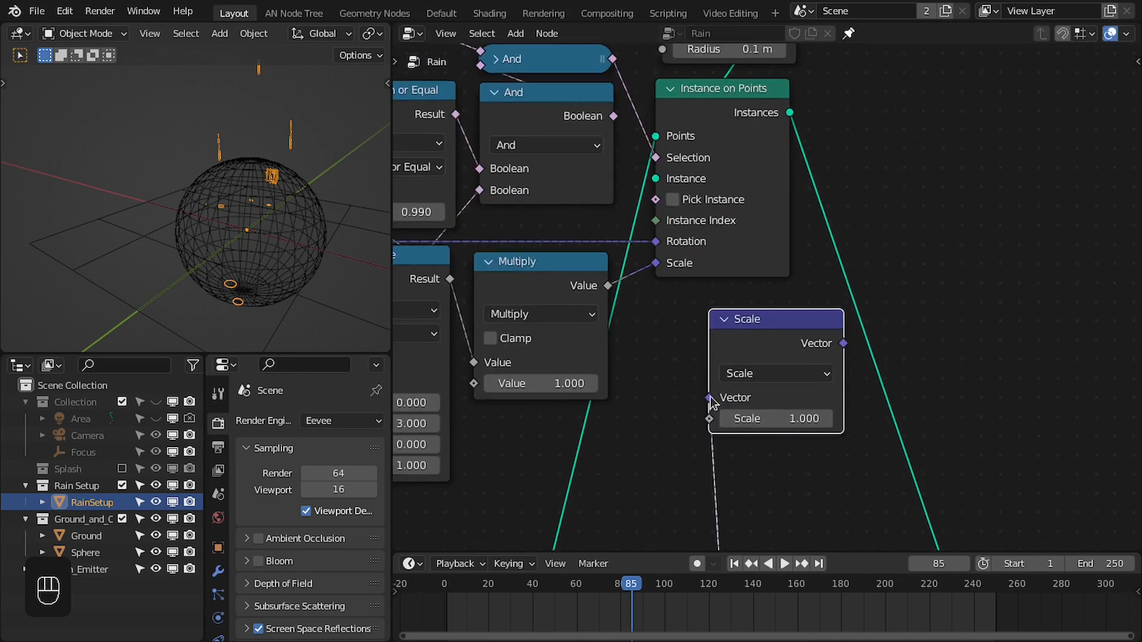
Route the ripple Multiply value through the vector Scale node into Instance on Points' Scale, using the random value as the factor
mouse_move(603, 285)
mouse_down()
mouse_move(567, 334)
mouse_move(608, 306)
mouse_up()
drag(698, 428, 701, 428)
drag(578, 315, 568, 300)
click(831, 352)
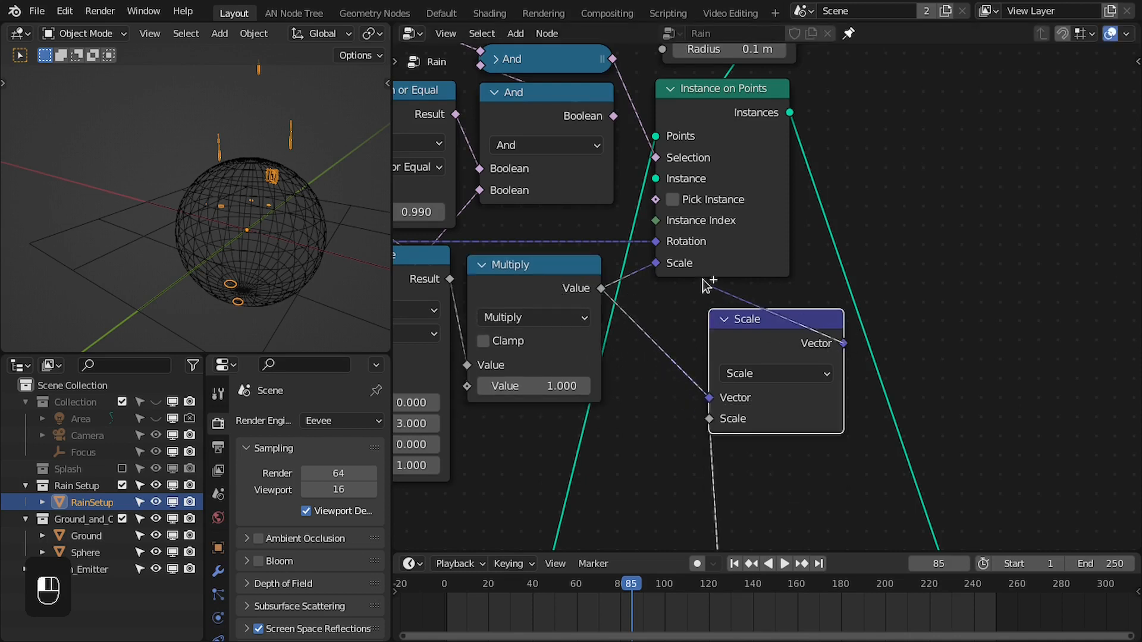
drag(746, 322, 702, 308)
scroll(671, 420, down, 1)
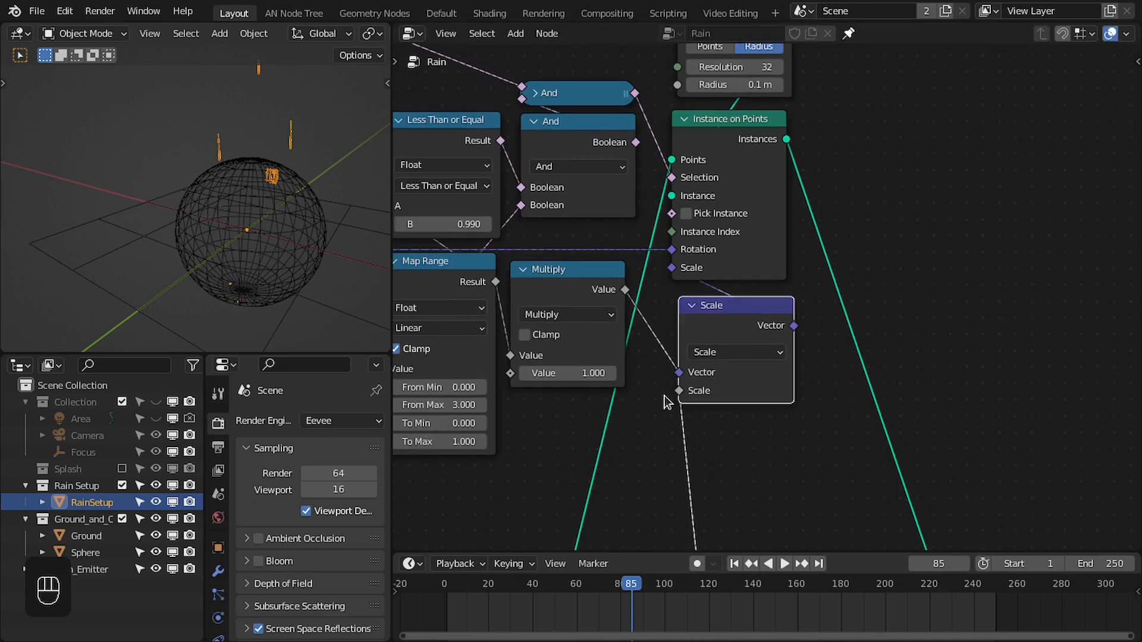
Set the ripple scale's Multiply value to 4.000 and play the animation to check the randomly sized circles
middle_drag(226, 256, 268, 279)
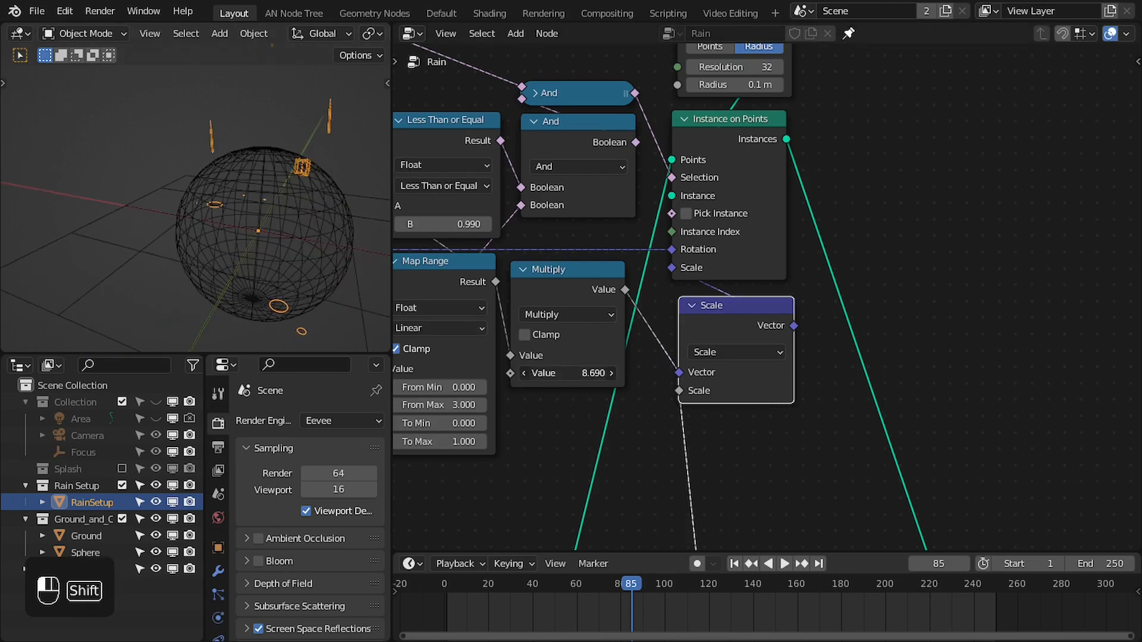
key(space)
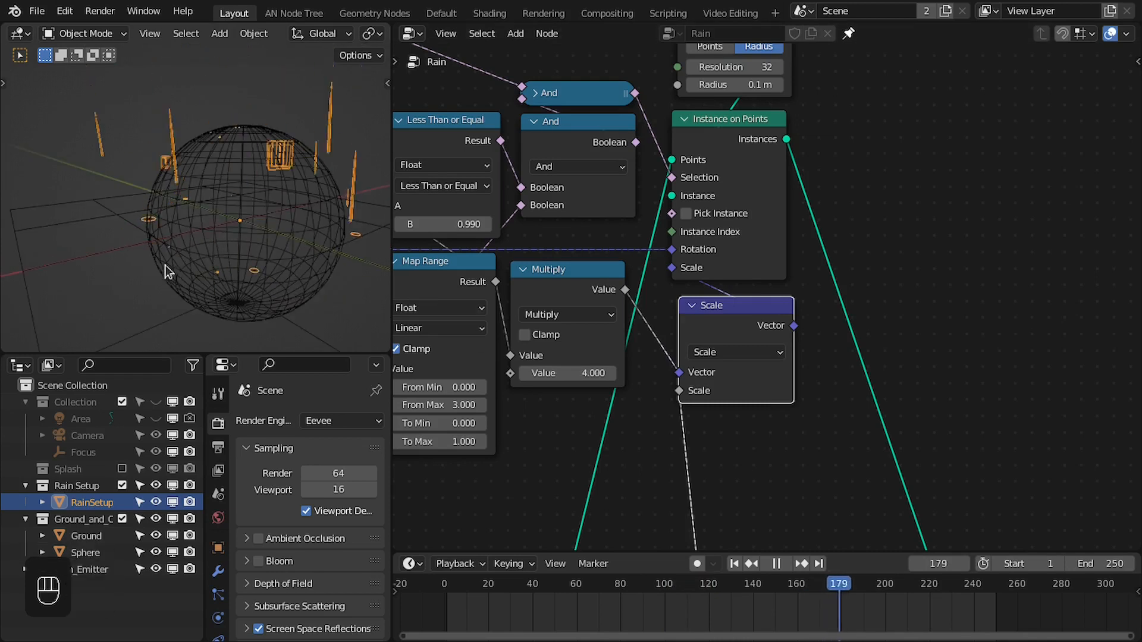
scroll(165, 265, down, 2)
shift+middle_drag(166, 265, 204, 224)
middle_drag(227, 232, 232, 243)
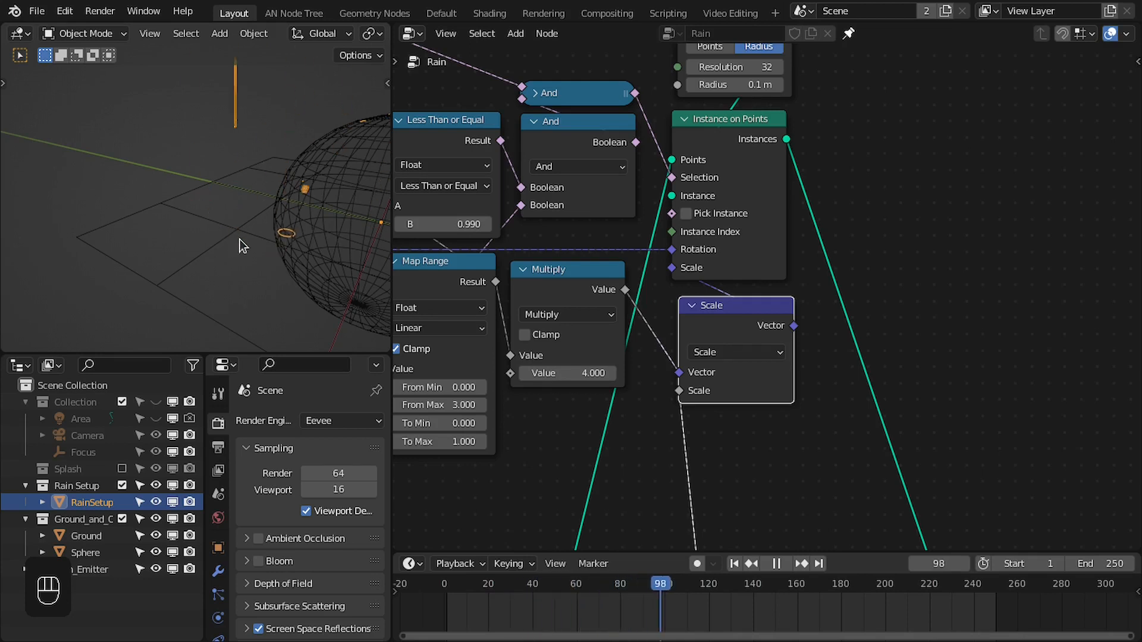
scroll(813, 248, down, 4)
key(space)
Join all ripple nodes into a frame, label it "Ripples" and save the file
scroll(814, 249, up, 1)
drag(452, 184, 816, 421)
drag(726, 205, 782, 241)
key(ctrl+j)
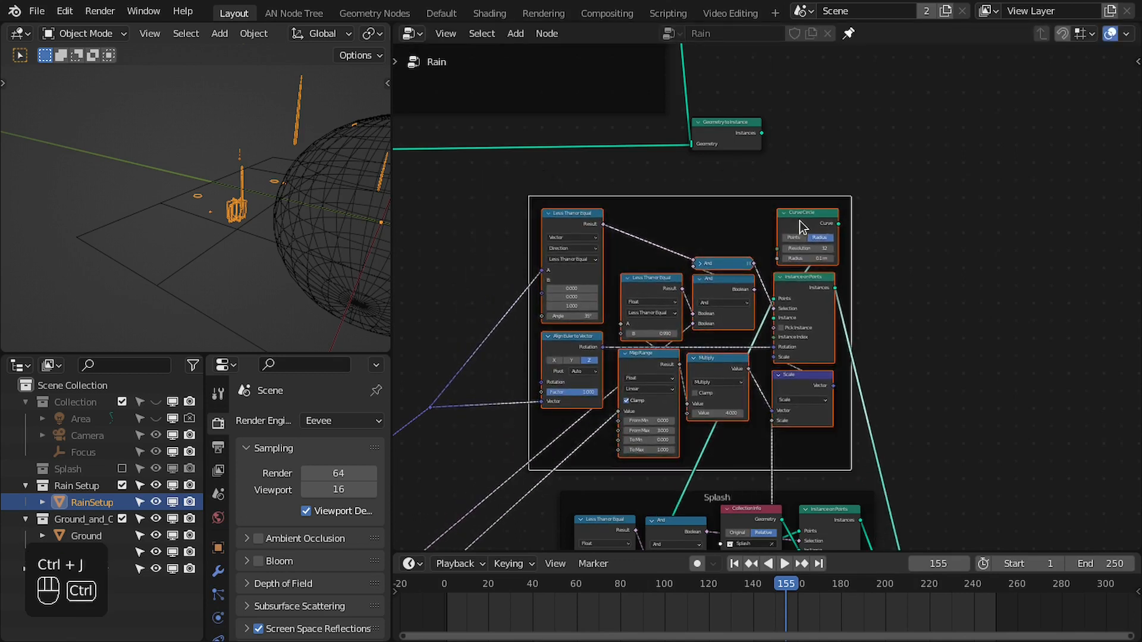
mouse_move(849, 212)
mouse_down()
mouse_move(869, 197)
mouse_move(866, 211)
mouse_up()
scroll(732, 202, up, 2)
middle_drag(731, 202, 661, 302)
key(F2)
text(Ripples)
key(Return)
key(ctrl+s)
Hide the ground and collision collection and show the rain setup from the front
scroll(814, 401, down, 3)
scroll(815, 401, up, 1)
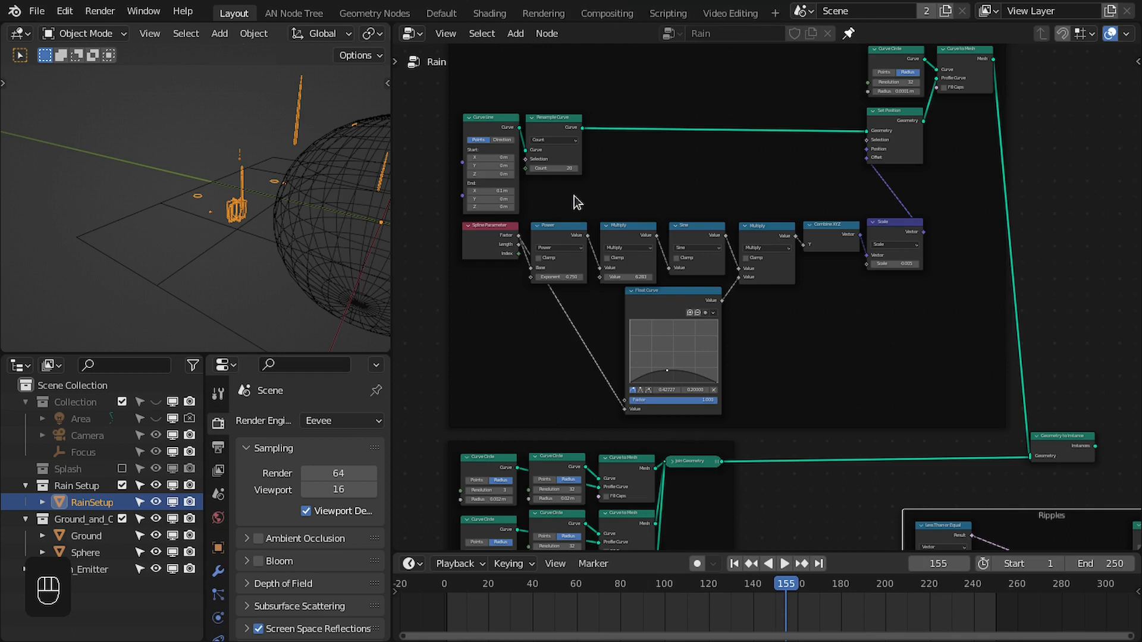
scroll(573, 199, up, 2)
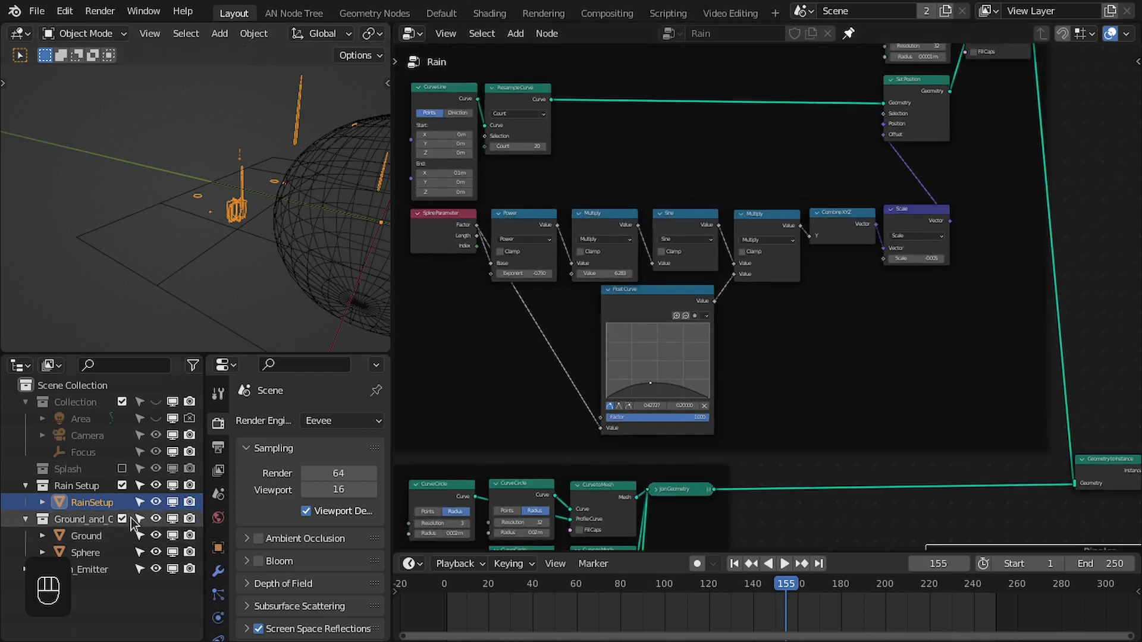
click(156, 518)
shift+middle_drag(233, 228, 160, 230)
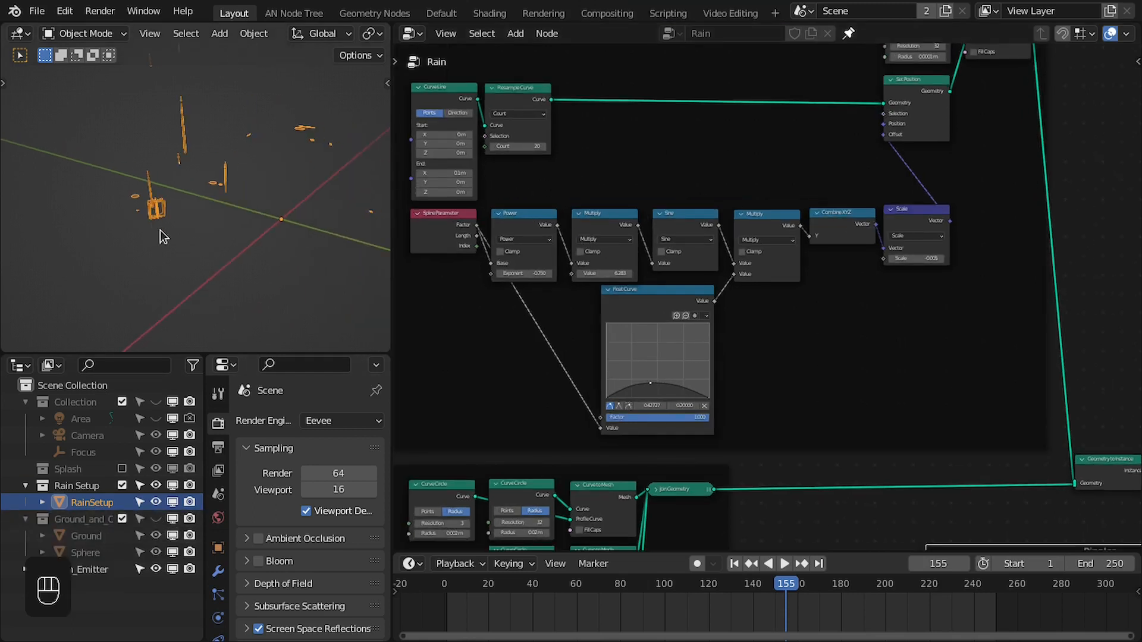
key(KP_1)
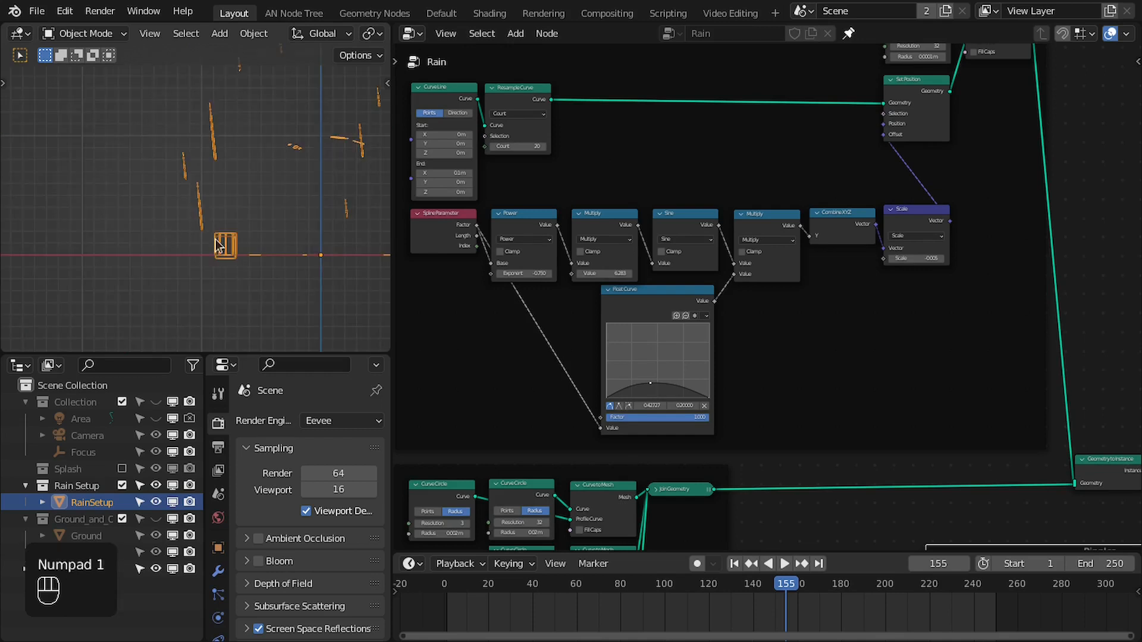
shift+middle_drag(321, 251, 144, 201)
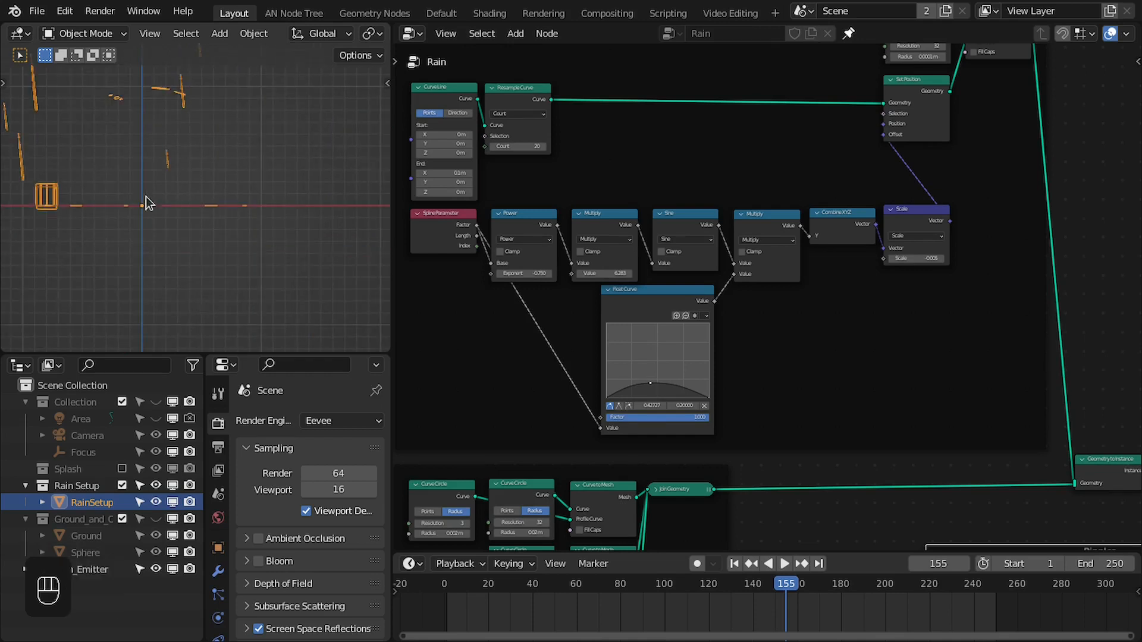
Preview the wave setup's Curve Line node output in the viewport
alt+shift+click(523, 177)
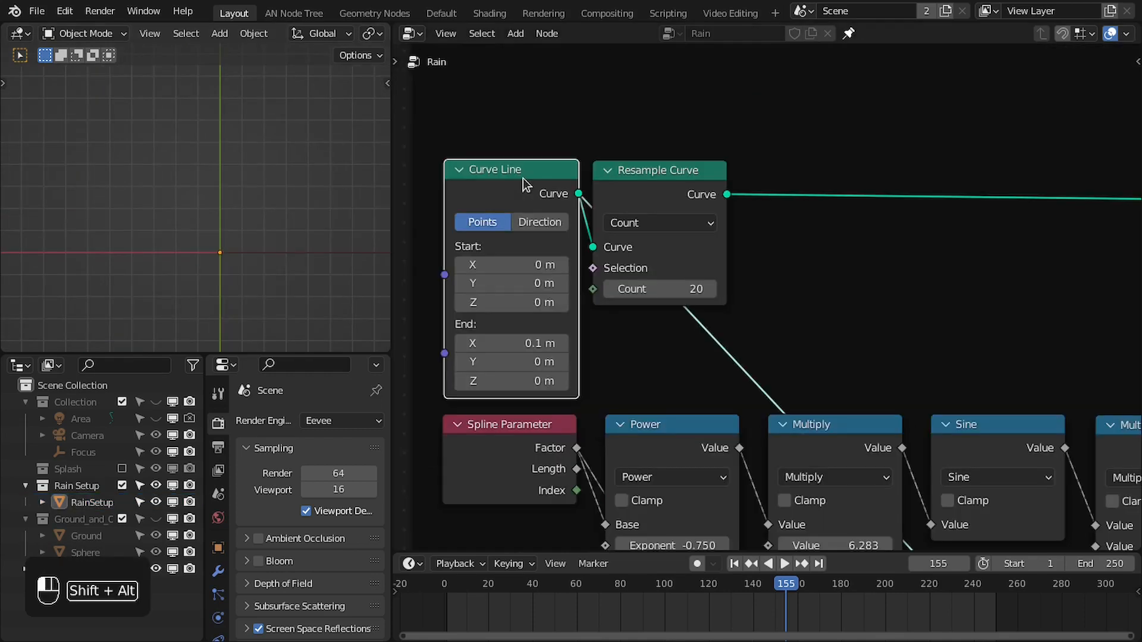
shift+middle_drag(283, 258, 129, 202)
click(144, 212)
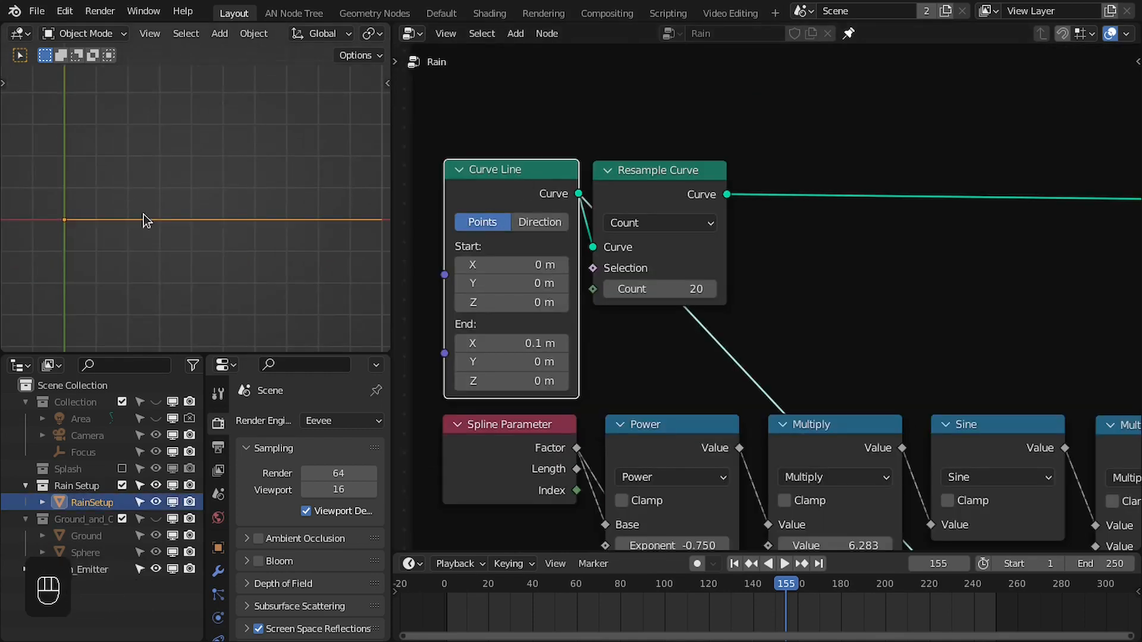
scroll(214, 196, down, 3)
scroll(676, 216, down, 1)
Preview the Resample Curve output and look over the Spline Parameter, Sine and Float Curve nodes that shape it
middle_drag(677, 216, 531, 201)
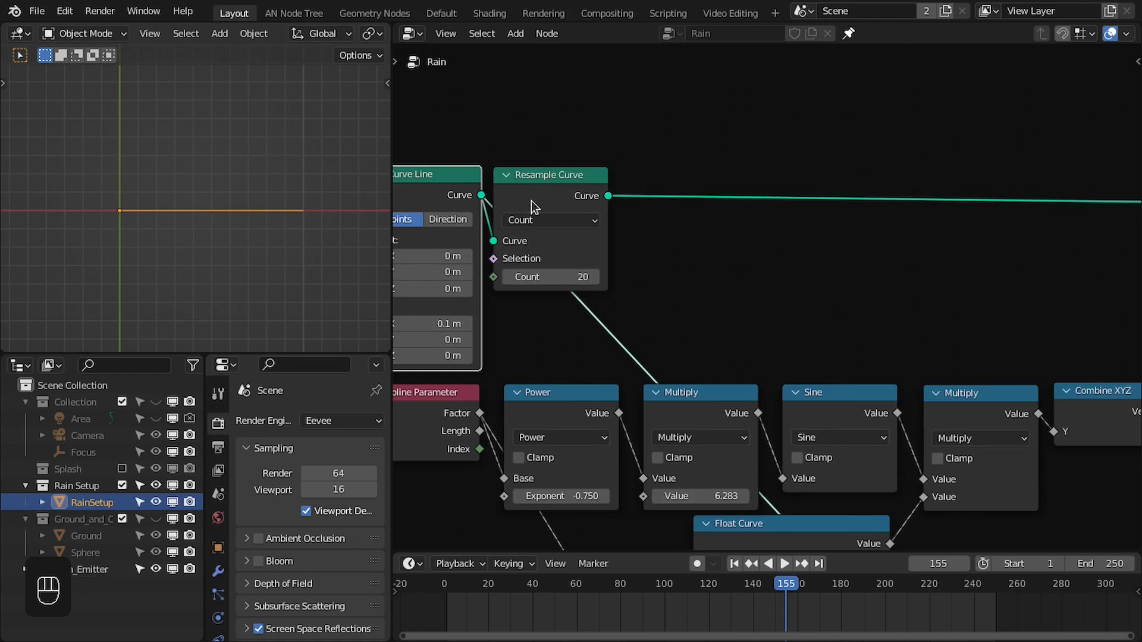
key(Home)
alt+shift+click(572, 199)
scroll(714, 258, down, 1)
middle_drag(715, 259, 611, 277)
scroll(208, 191, up, 1)
middle_drag(654, 363, 771, 339)
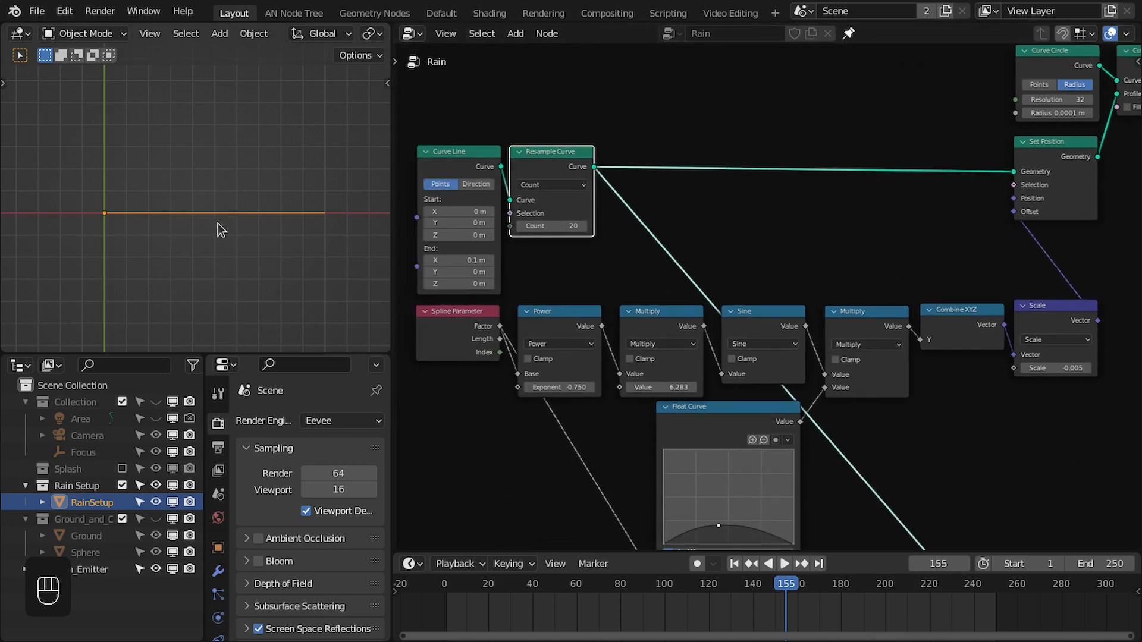
Preview the Set Position output to examine the wavy ripple profile up close
alt+shift+click(1068, 165)
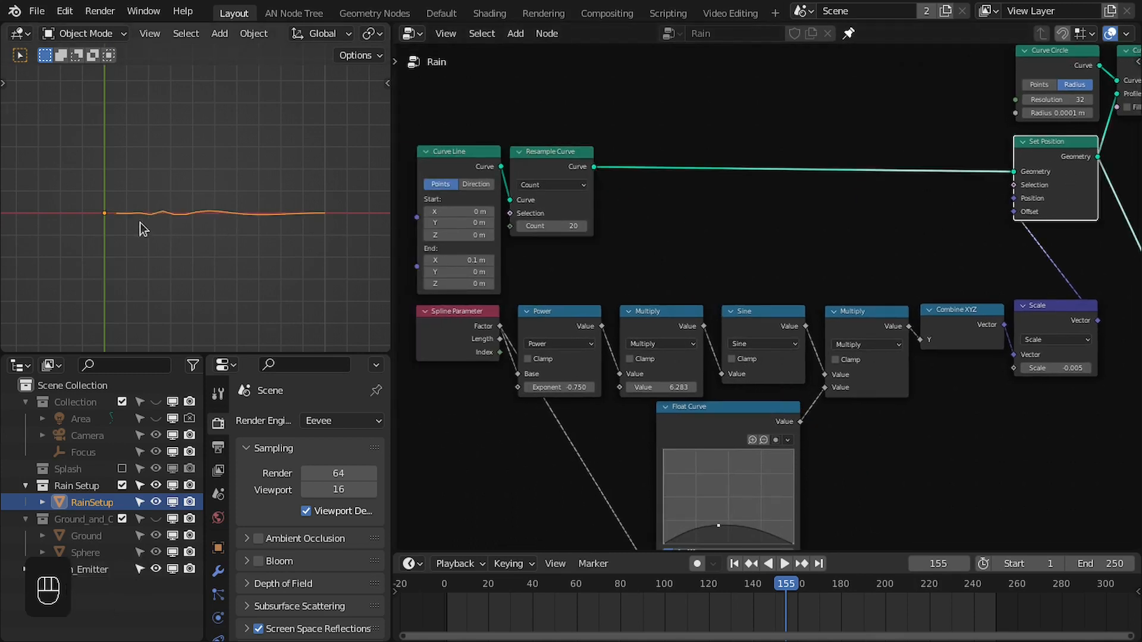
scroll(137, 232, up, 2)
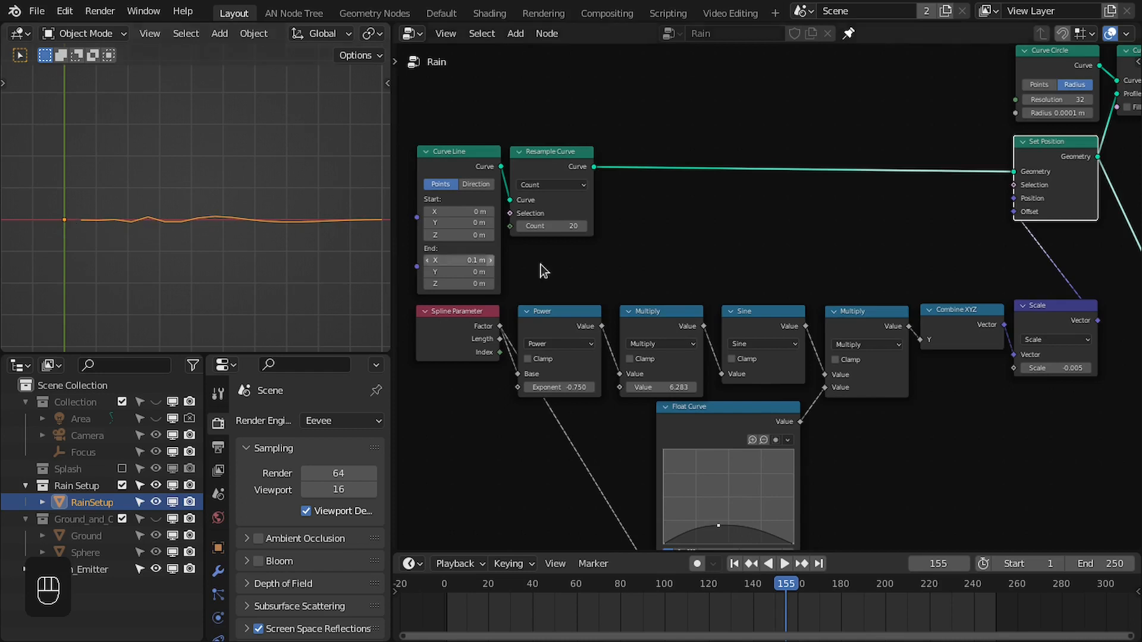
scroll(862, 299, down, 3)
scroll(726, 348, up, 3)
middle_drag(727, 348, 816, 388)
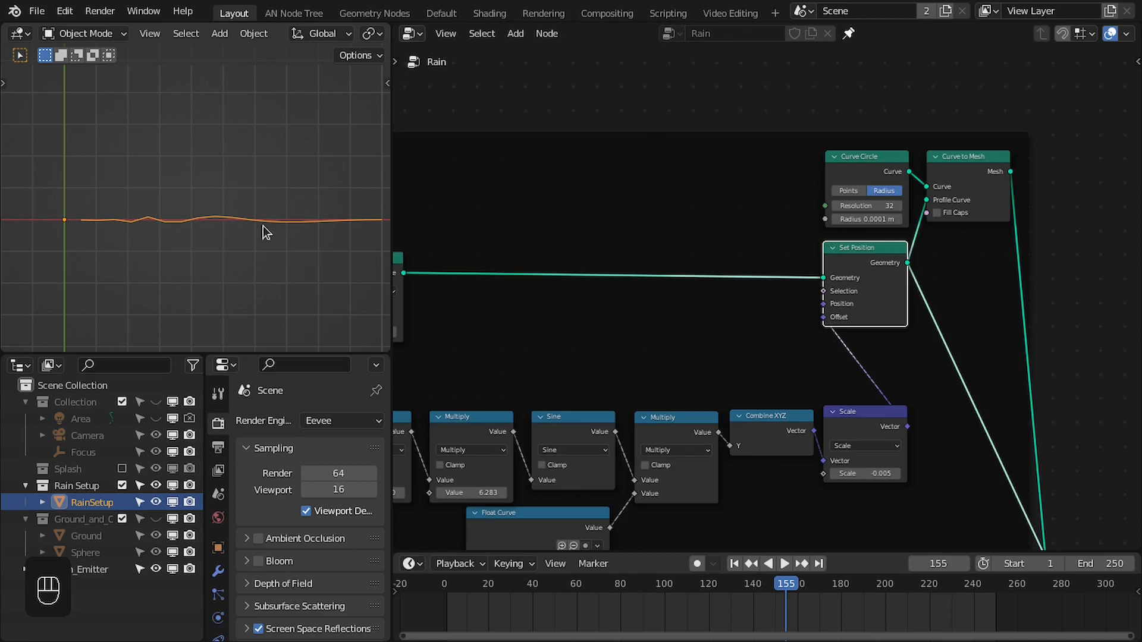
Preview the Curve to Mesh output and inspect the revolved ripple disc in a shaded viewport
middle_drag(906, 182, 655, 266)
scroll(656, 267, up, 4)
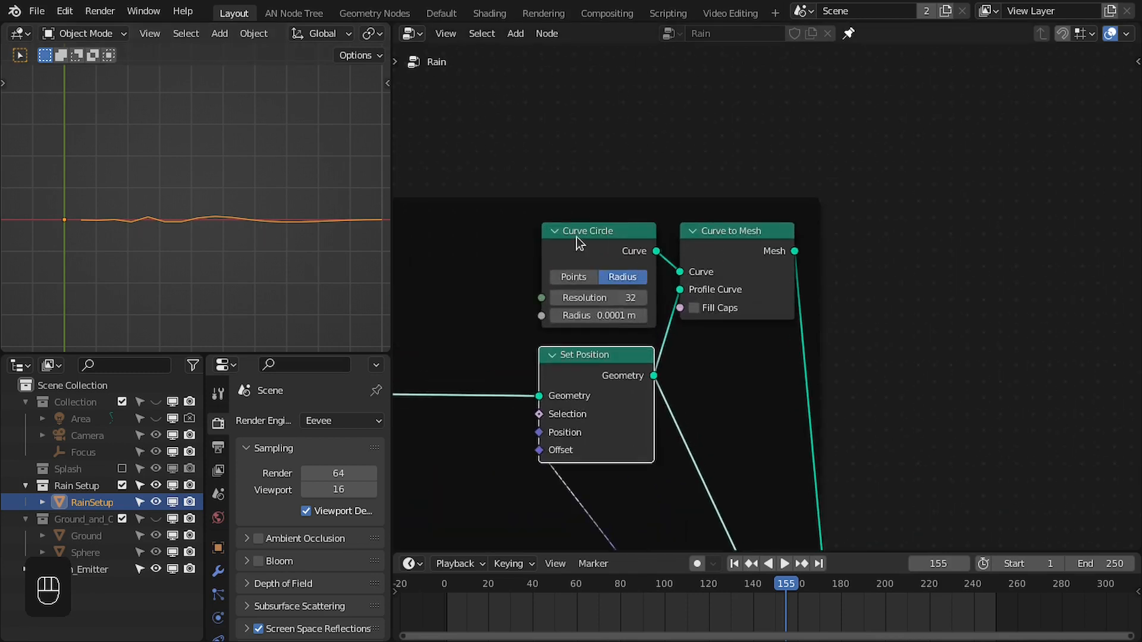
alt+shift+click(708, 235)
mouse_move(267, 285)
middle_down()
mouse_move(247, 272)
mouse_move(212, 170)
middle_up()
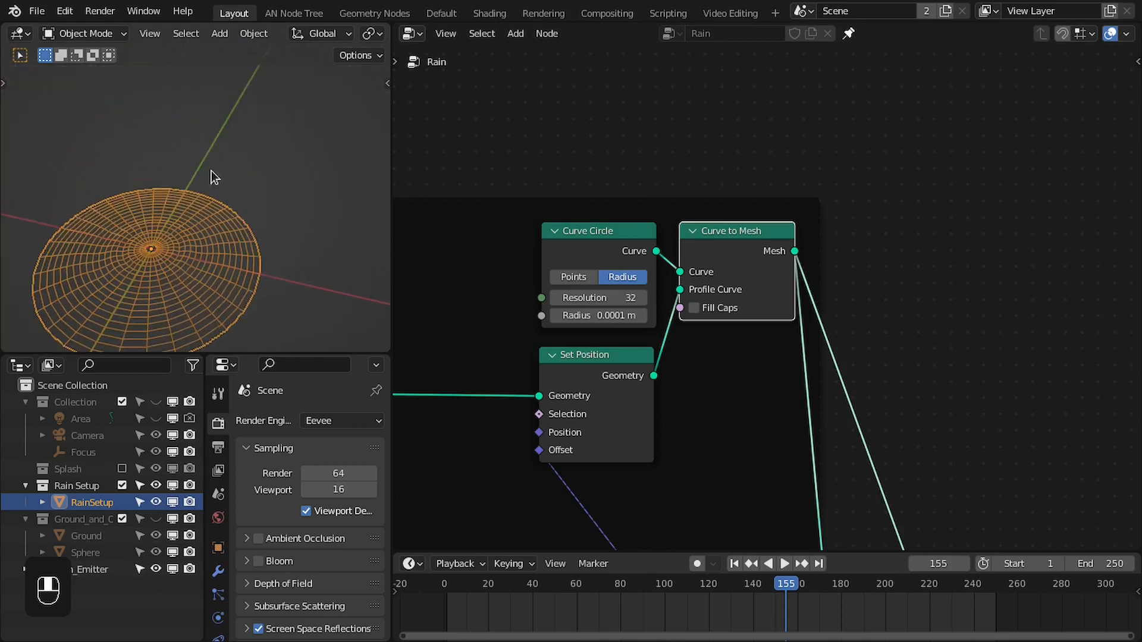
key(z)
middle_drag(353, 267, 187, 280)
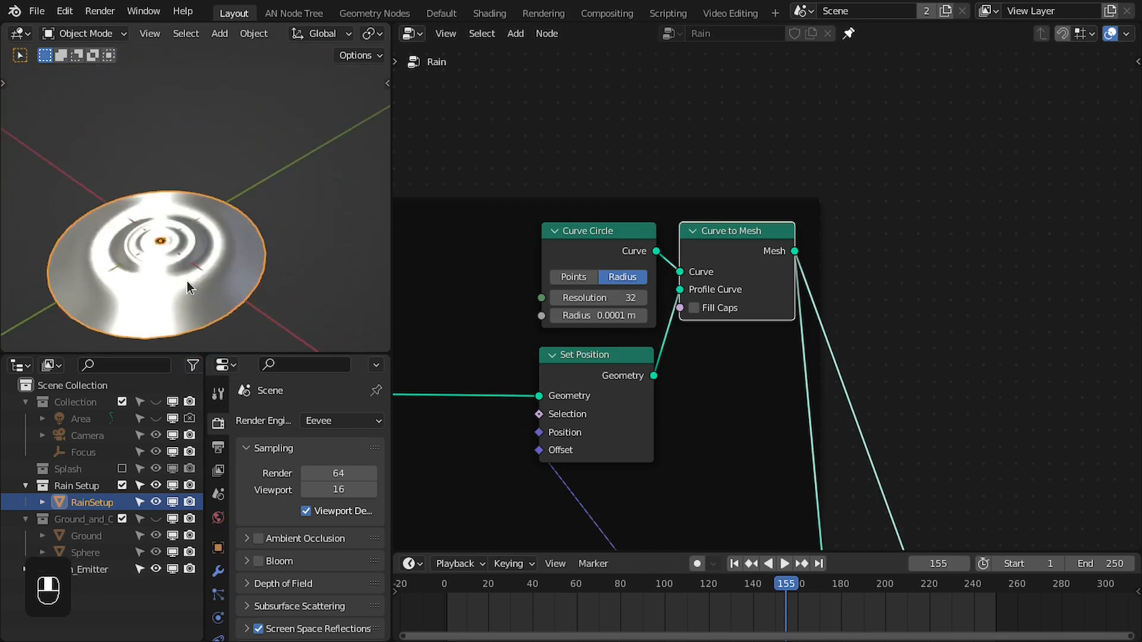
Preview the ring setup's Curve Circles and its Join Geometry output to examine the three concentric rings
scroll(764, 429, down, 2)
scroll(764, 429, down, 5)
middle_drag(765, 516, 783, 311)
middle_drag(752, 432, 822, 297)
middle_drag(616, 353, 890, 285)
scroll(891, 286, up, 4)
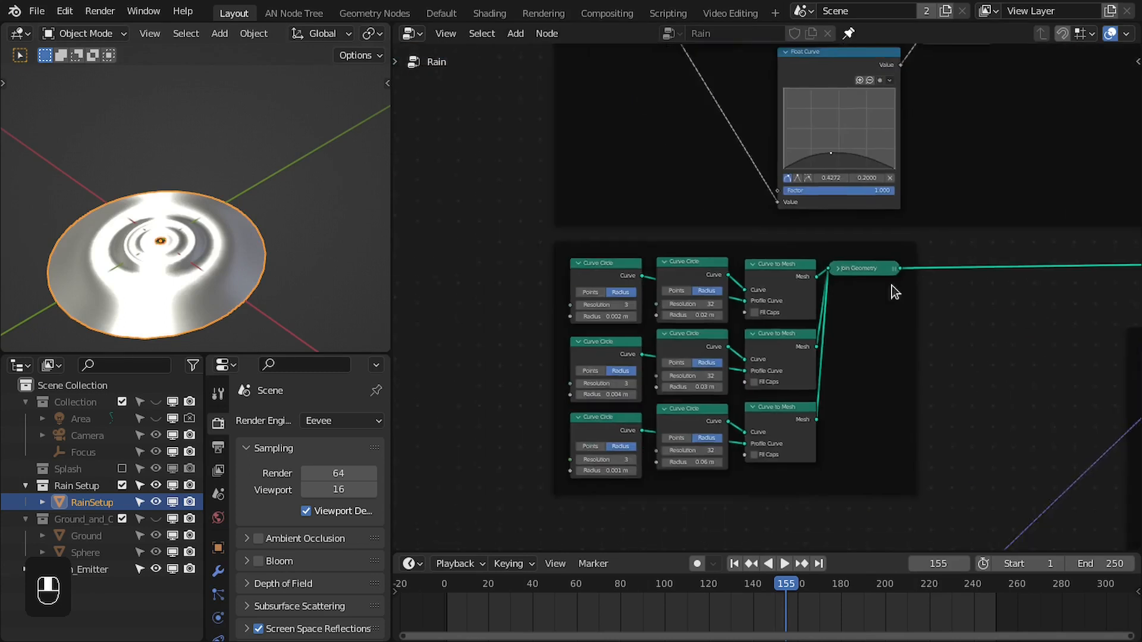
scroll(775, 283, up, 3)
mouse_move(234, 228)
middle_down()
mouse_move(215, 261)
mouse_move(241, 223)
middle_up()
middle_drag(677, 267, 653, 262)
ctrl+shift+click(611, 257)
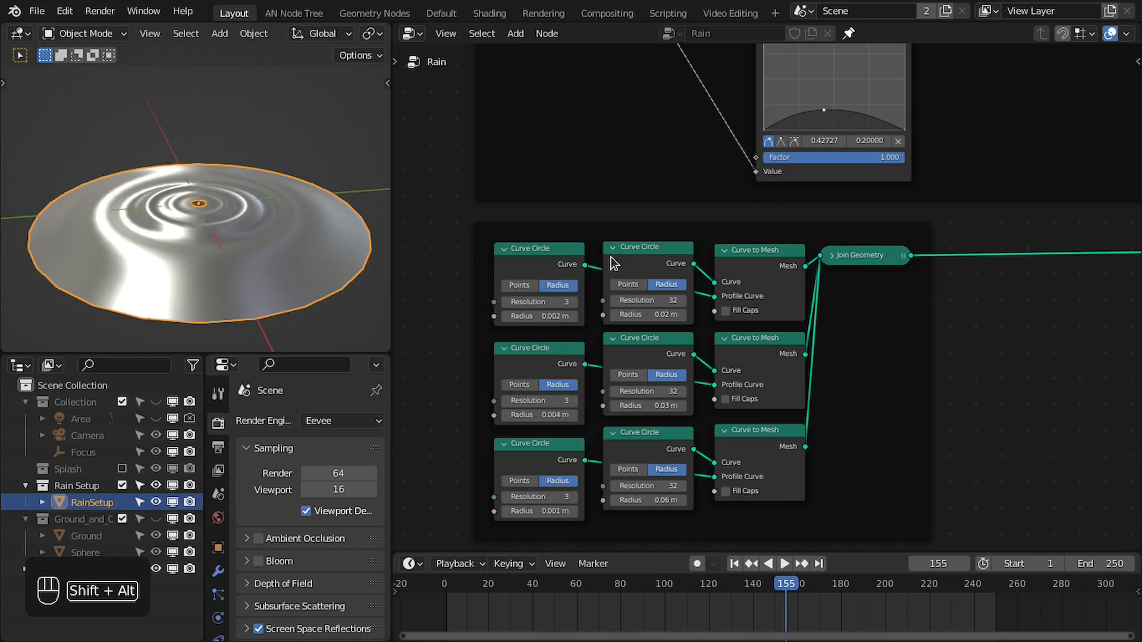
alt+shift+click(641, 350)
alt+shift+click(654, 433)
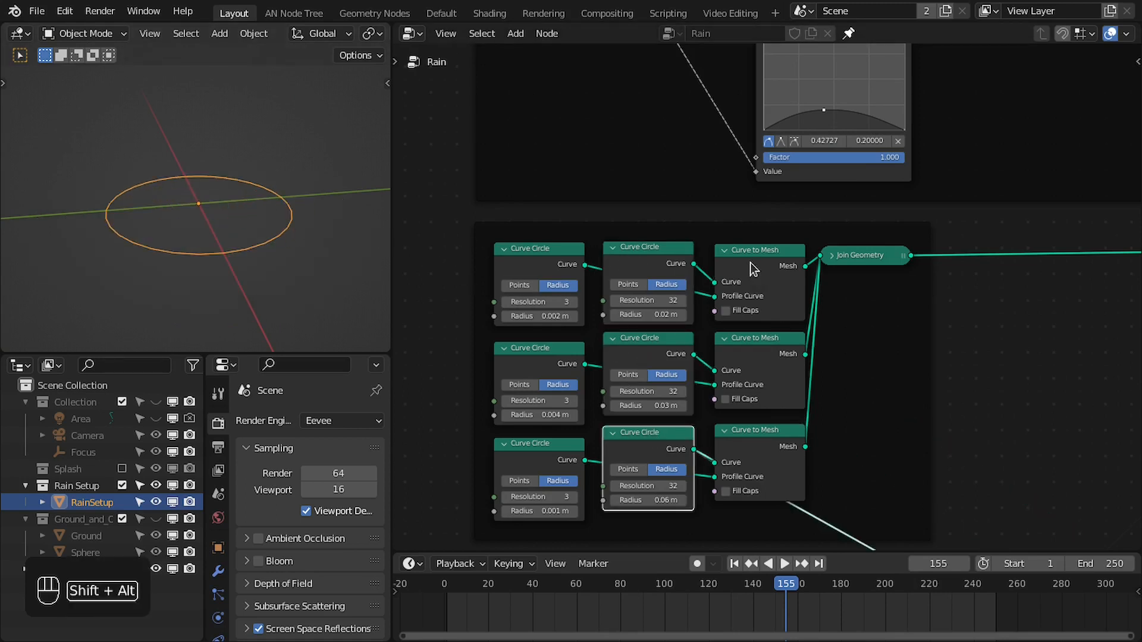
alt+shift+click(848, 259)
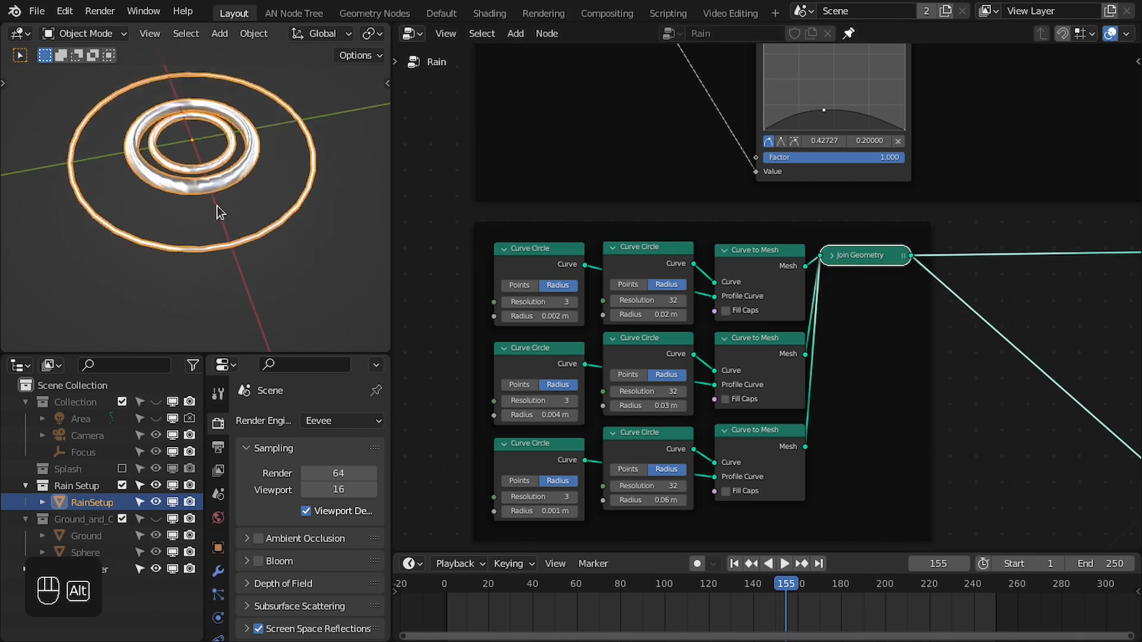
key(alt+a)
Preview the Geometry to Instance output to examine the ripple disc and the rings
scroll(1076, 286, down, 2)
middle_drag(1076, 287, 704, 287)
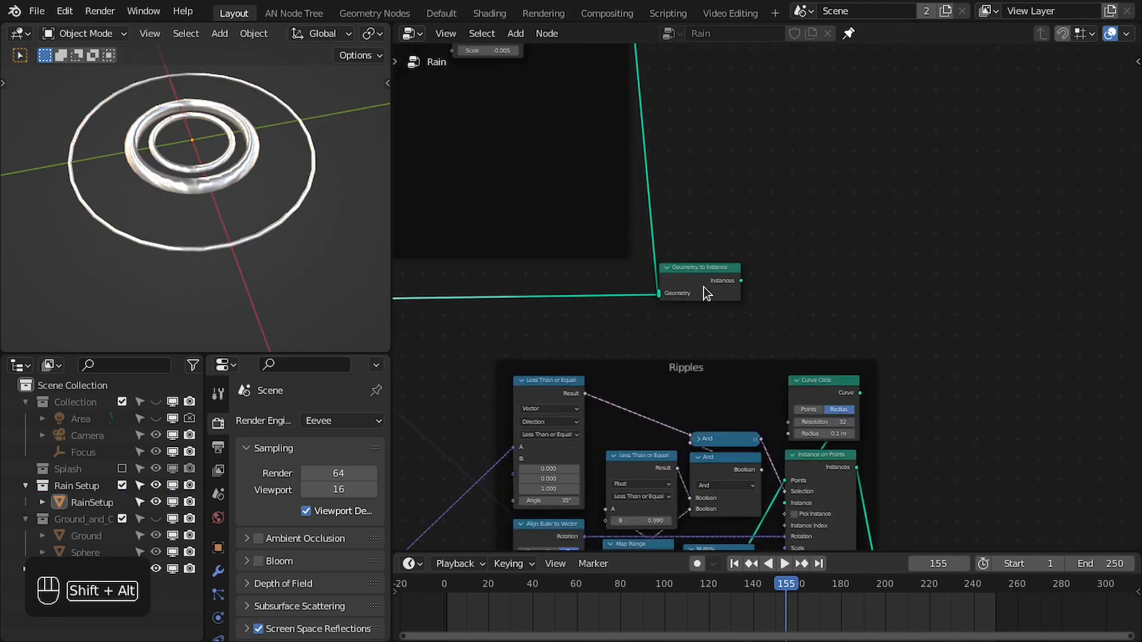
alt+shift+click(704, 287)
mouse_move(224, 202)
middle_down()
mouse_move(161, 156)
mouse_move(173, 131)
mouse_move(160, 255)
mouse_move(217, 215)
mouse_move(196, 179)
mouse_move(214, 196)
middle_up()
Delete the Curve Circle in the Ripples frame and feed Geometry to Instance into Instance on Points' Instance input
middle_drag(928, 357, 695, 273)
scroll(696, 274, up, 1)
click(696, 272)
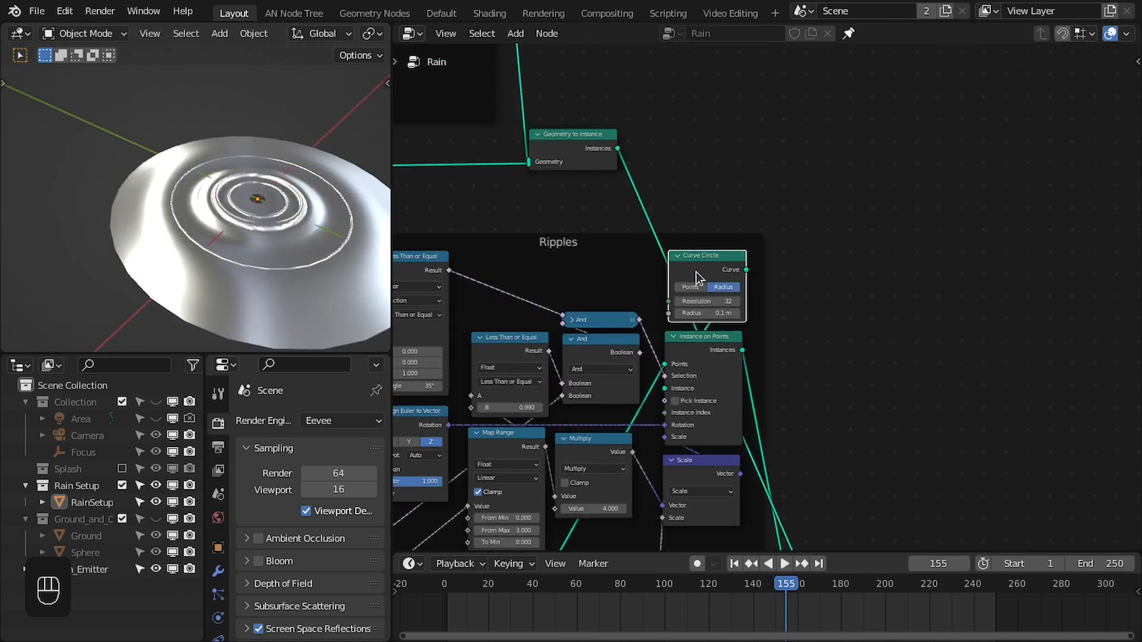
key(x)
scroll(696, 272, up, 2)
drag(559, 97, 626, 421)
scroll(906, 464, down, 3)
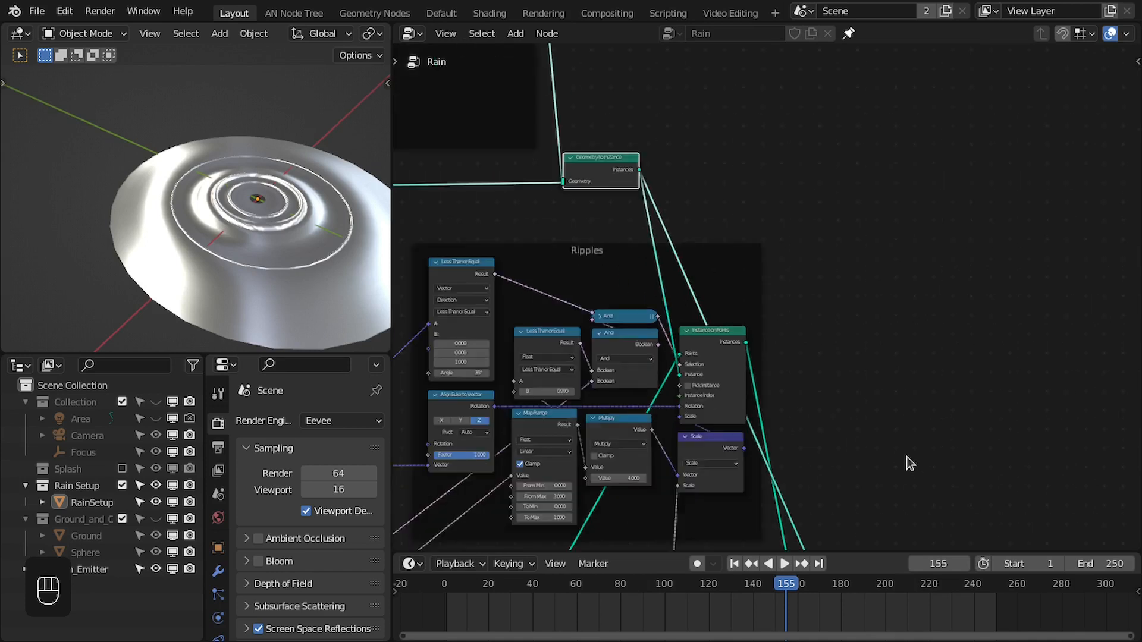
Preview the final Join Geometry output of the Rain tree and unhide the ground collection in the viewport
scroll(906, 456, down, 4)
middle_drag(906, 457, 775, 198)
alt+shift+click(718, 448)
scroll(719, 449, down, 5)
key(z)
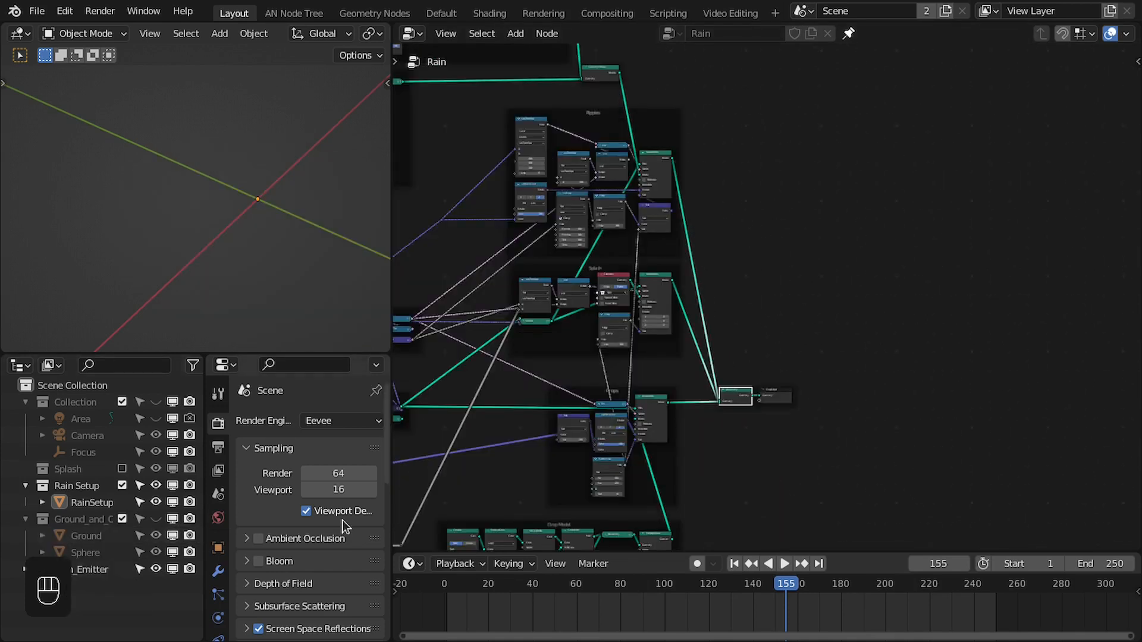
click(156, 519)
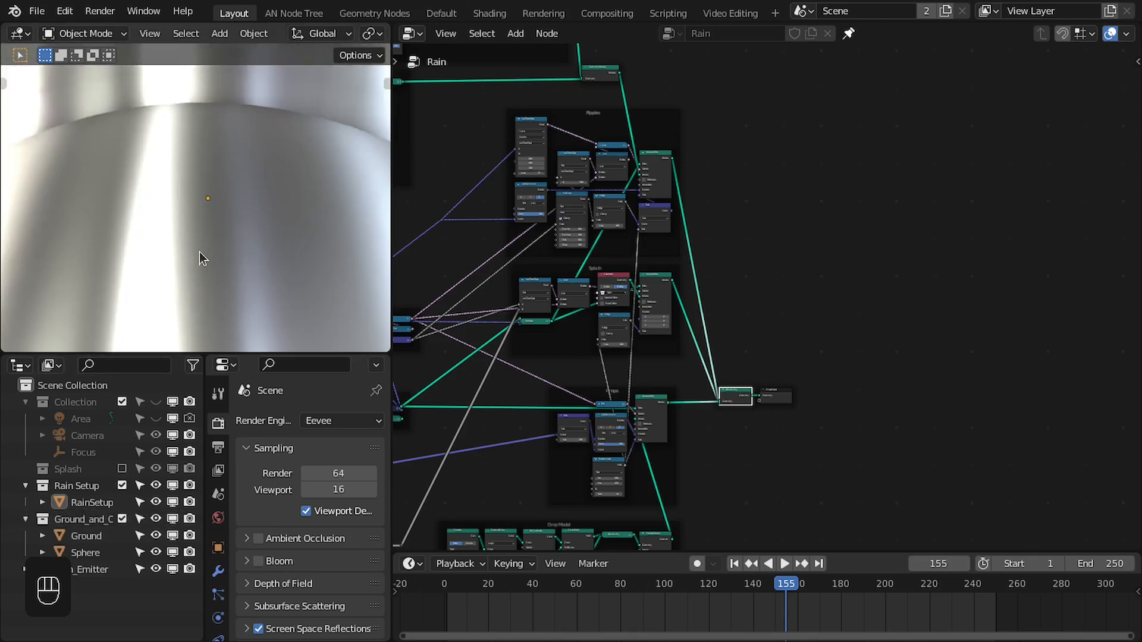
Play the animation in an enlarged viewport to examine the new ripples on the ground and the sphere
scroll(199, 252, down, 5)
scroll(240, 269, up, 6)
shift+middle_drag(241, 269, 241, 175)
key(space)
scroll(242, 187, down, 5)
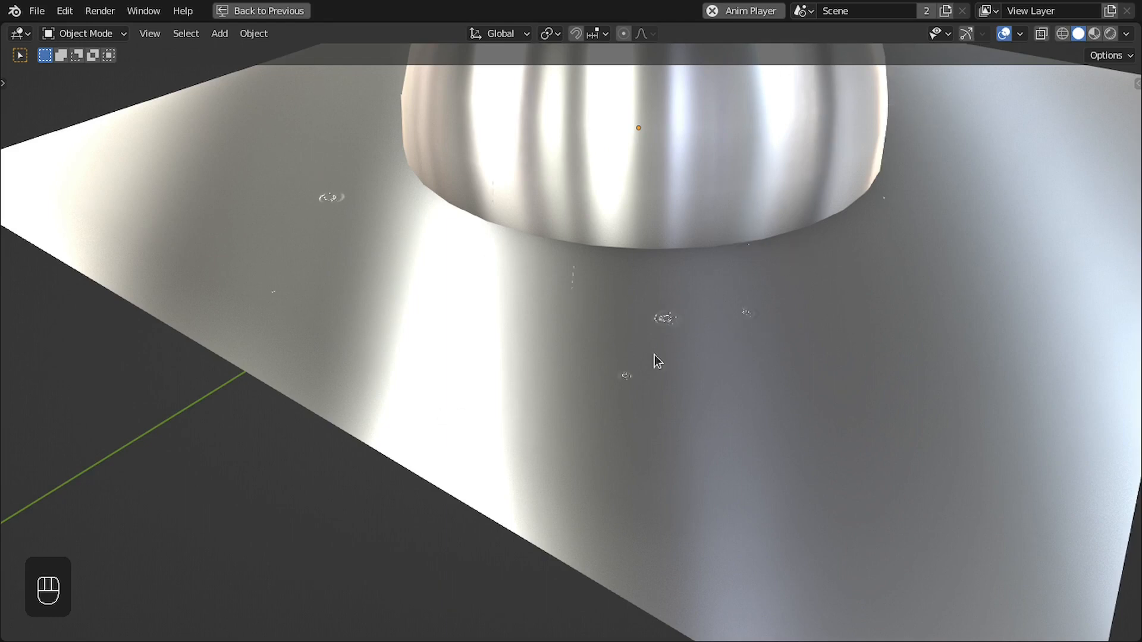
key(space)
key(ctrl+space)
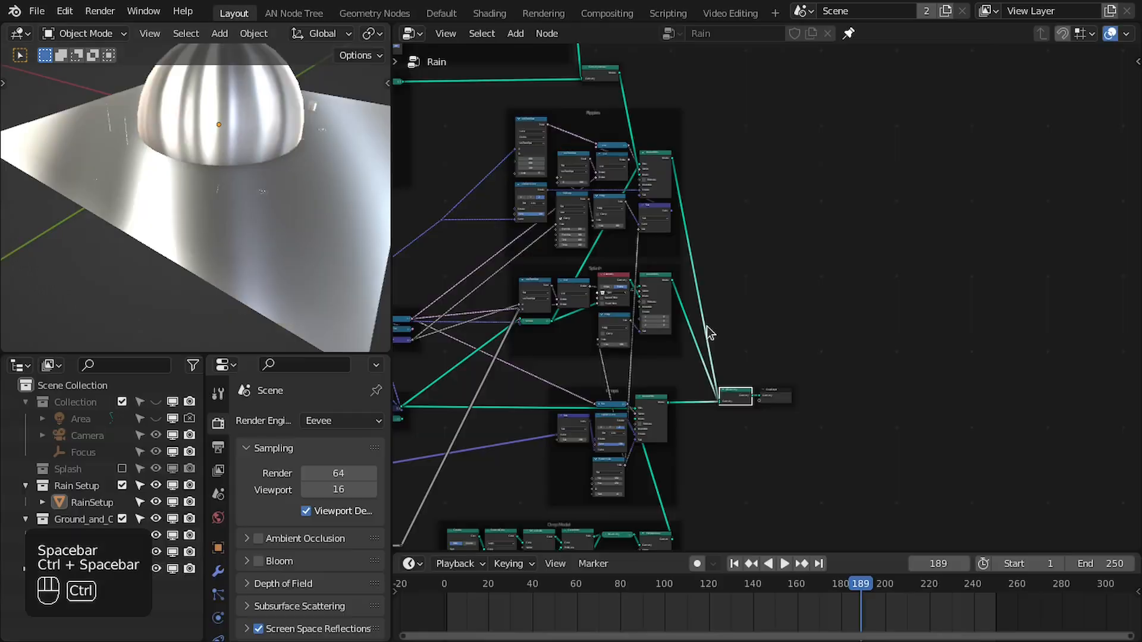
Switch to the camera view, move the Sphere out of the ground collection and hide it
key(KP_0)
scroll(266, 190, up, 3)
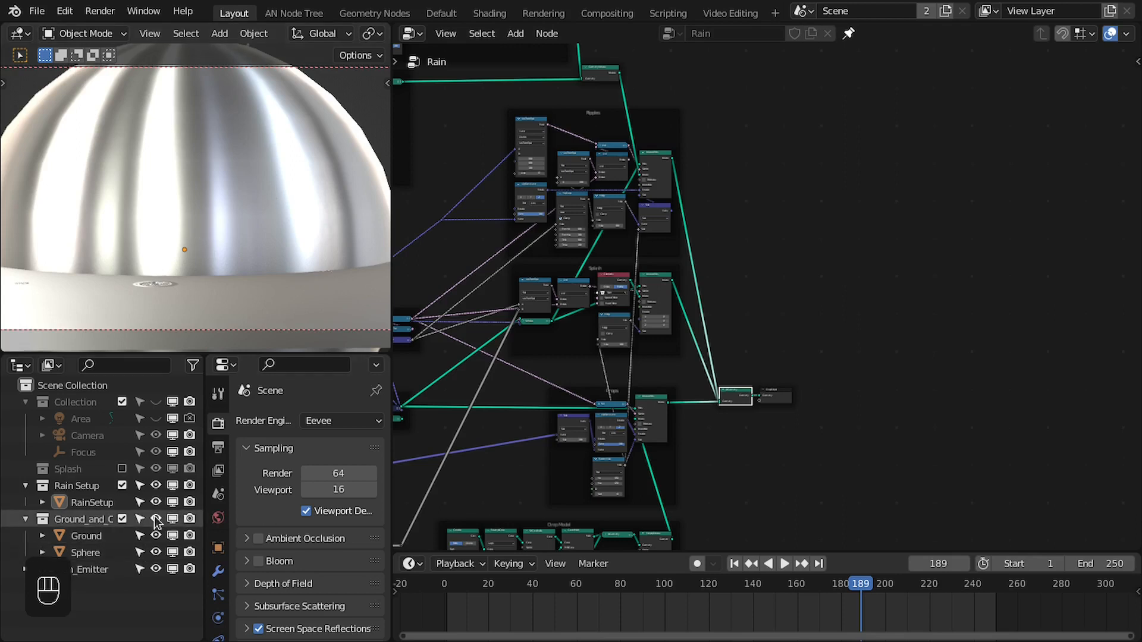
scroll(202, 251, down, 1)
shift+middle_drag(249, 231, 264, 220)
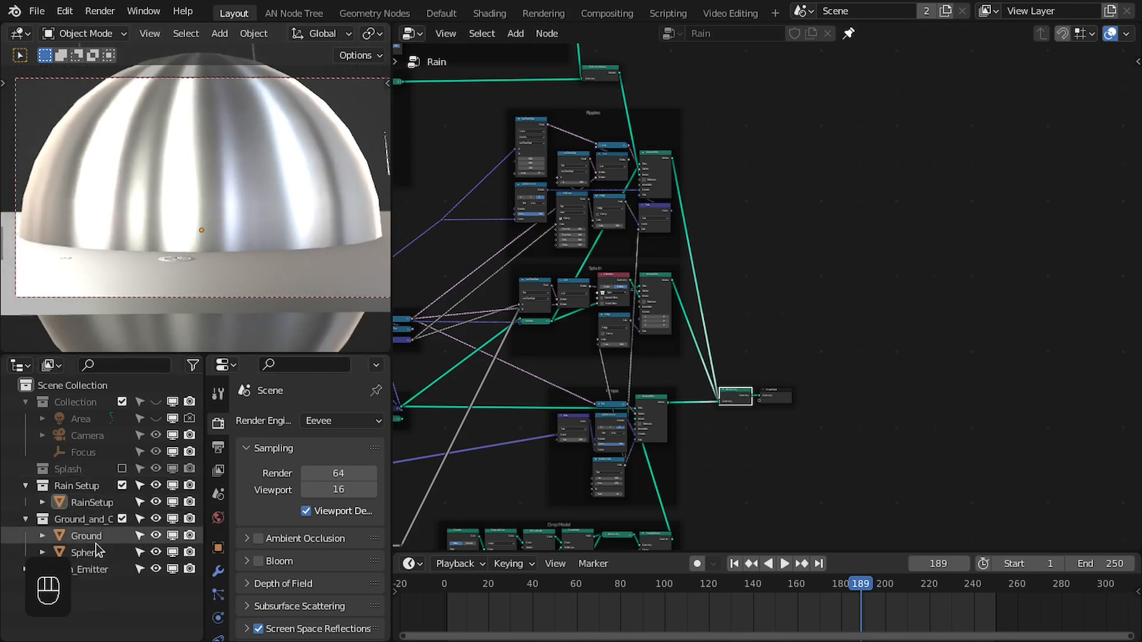
drag(95, 553, 77, 578)
click(156, 568)
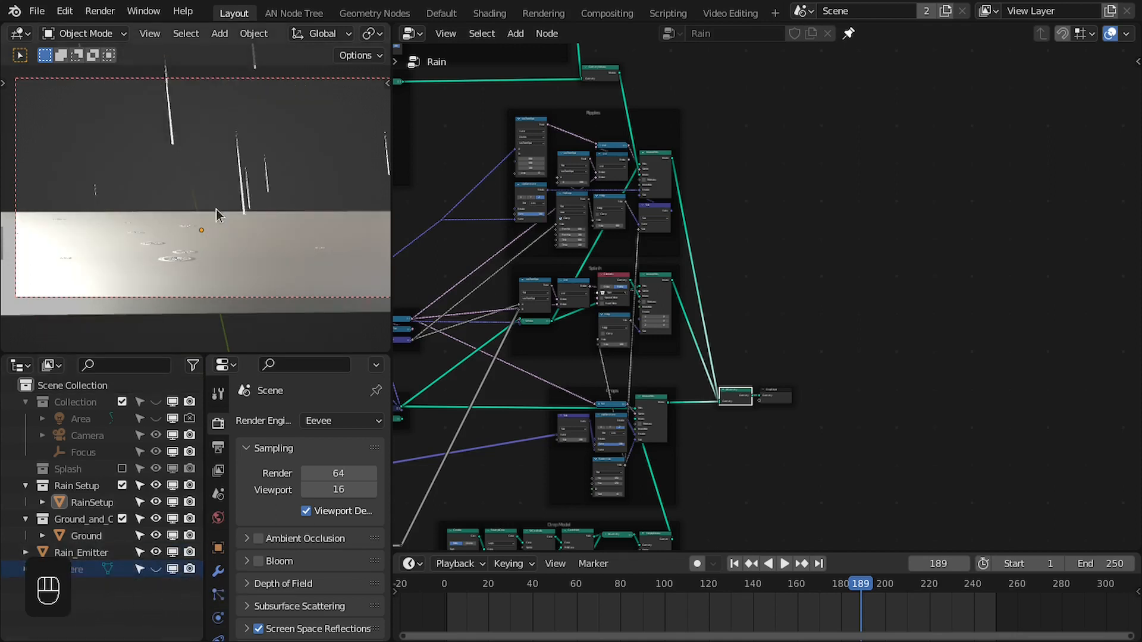
Play the rain animation, pause at frame 71 and zoom in to examine a single ripple on the ground
key(space)
key(space)
key(space)
key(space)
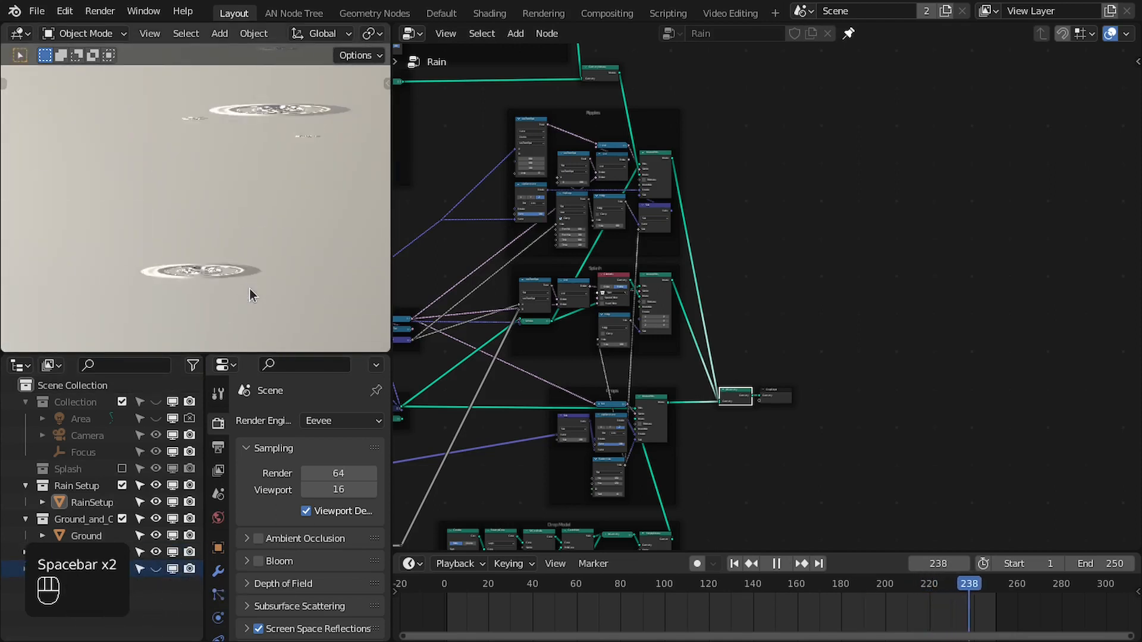
key(space)
key(space)
key(space)
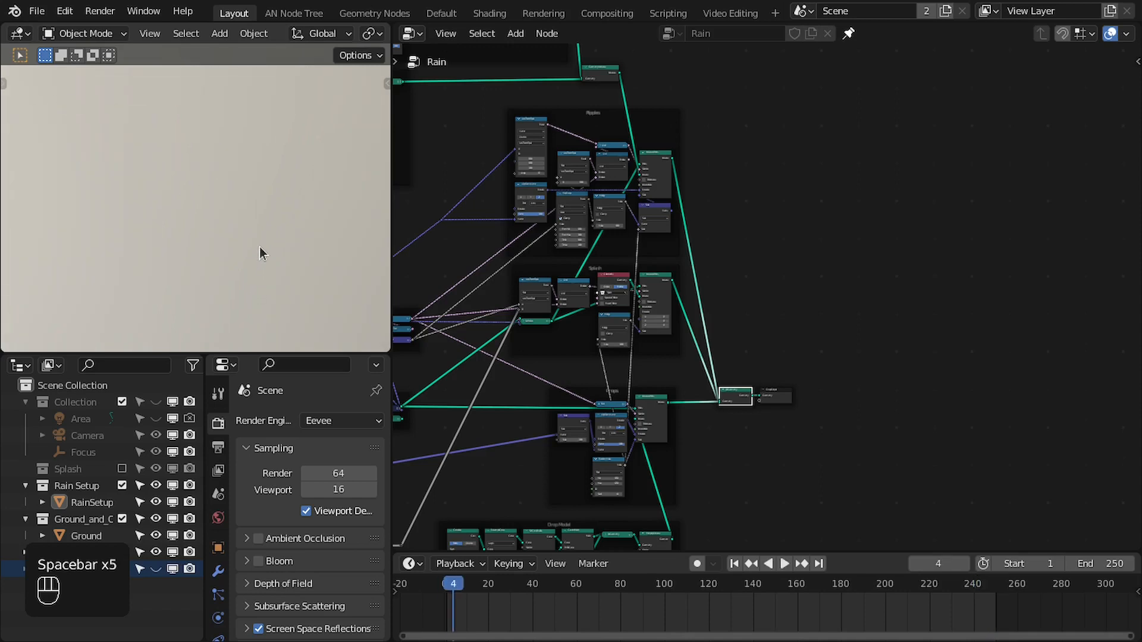
shift+middle_drag(319, 273, 159, 238)
scroll(238, 303, up, 2)
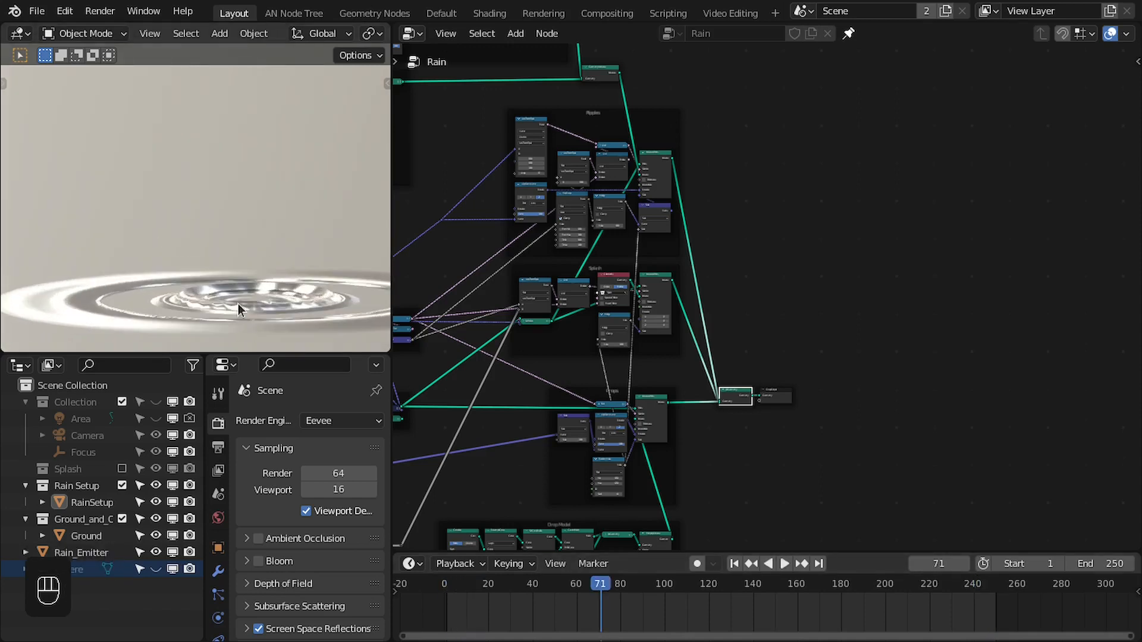
shift+middle_drag(259, 282, 109, 273)
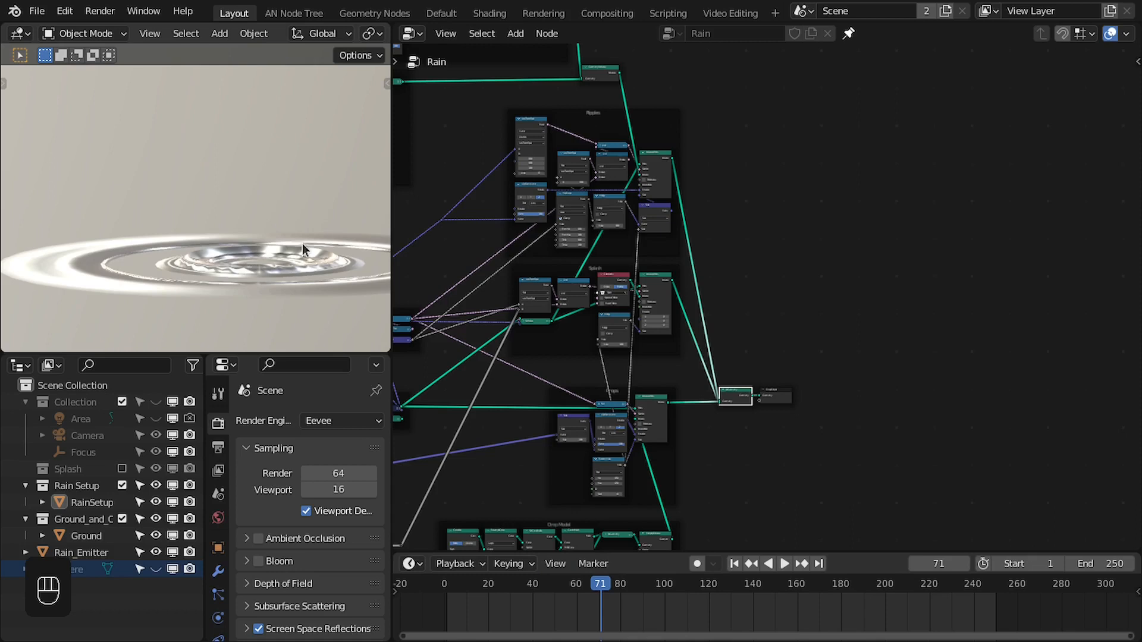
Advance to frame 72 and move the Scale node in the Ripples frame away from Multiply to make room
middle_drag(526, 317, 629, 327)
scroll(630, 326, up, 3)
middle_drag(714, 247, 629, 260)
middle_drag(613, 192, 619, 383)
scroll(619, 383, up, 1)
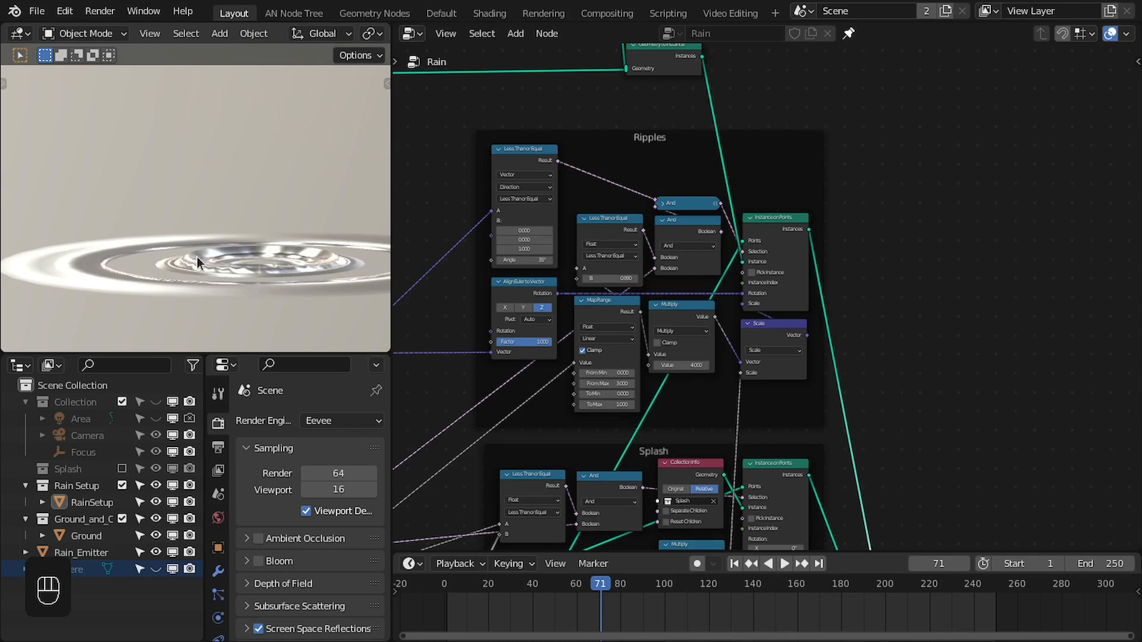
key(space)
drag(634, 607, 603, 619)
middle_drag(803, 293, 717, 279)
scroll(663, 286, up, 4)
scroll(716, 279, up, 2)
drag(624, 336, 805, 326)
middle_drag(755, 330, 782, 231)
scroll(672, 280, up, 1)
key(shift+a)
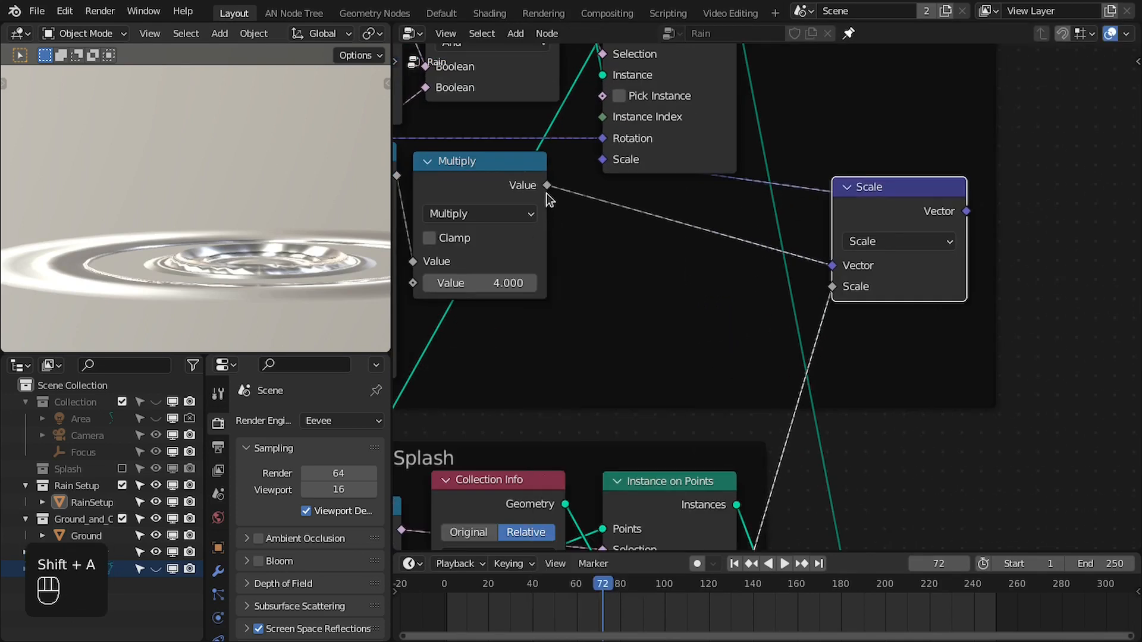
Add a Combine XYZ node beside the Ripples Multiply node and set its X, Y and Z to 1.000
drag(546, 186, 612, 275)
text(xy)
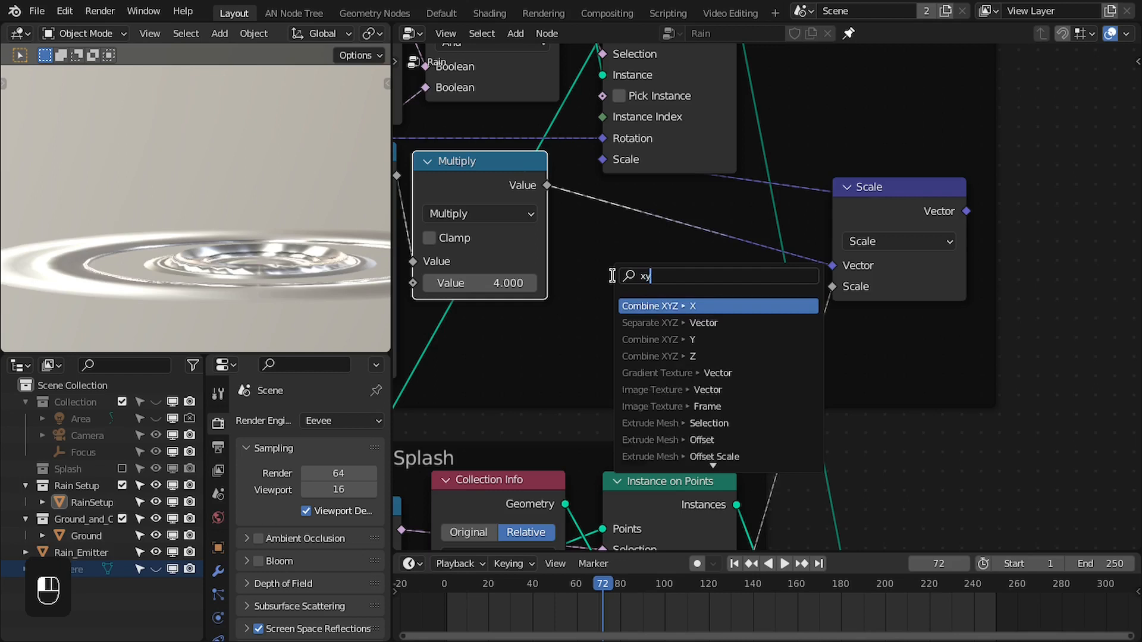
key(Down)
key(Down)
key(Return)
drag(680, 314, 676, 336)
key(Return)
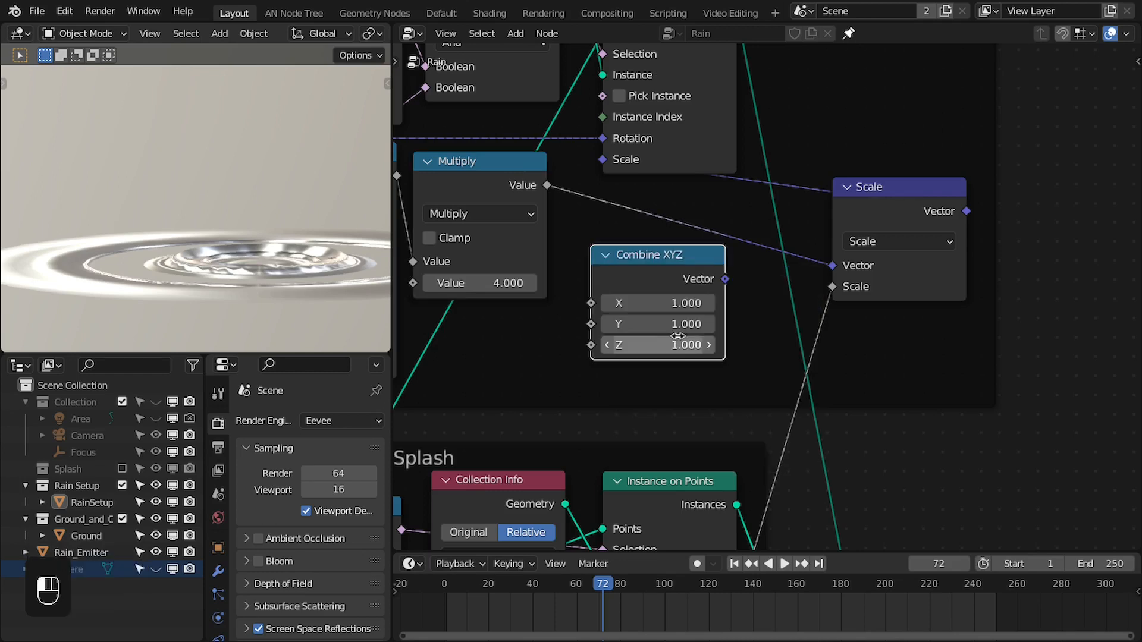
Add a Float Curve node with its Value input fed by Map Range's Result in the Ripples setup
scroll(672, 330, down, 3)
middle_drag(451, 215, 726, 280)
scroll(726, 280, up, 2)
key(g)
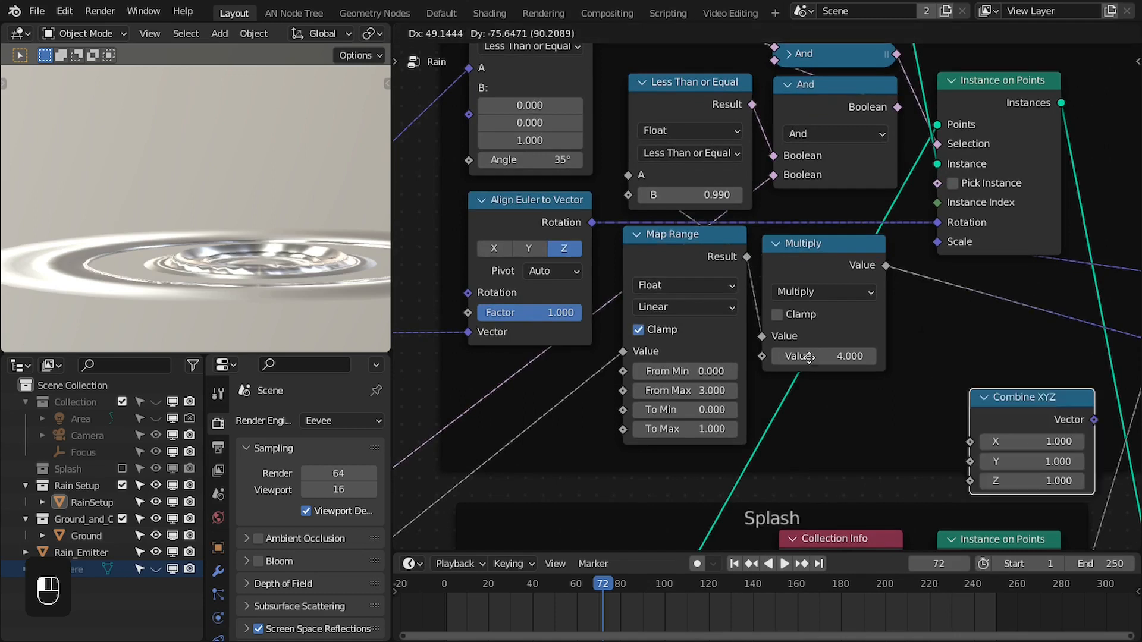
click(756, 263)
drag(536, 145, 598, 230)
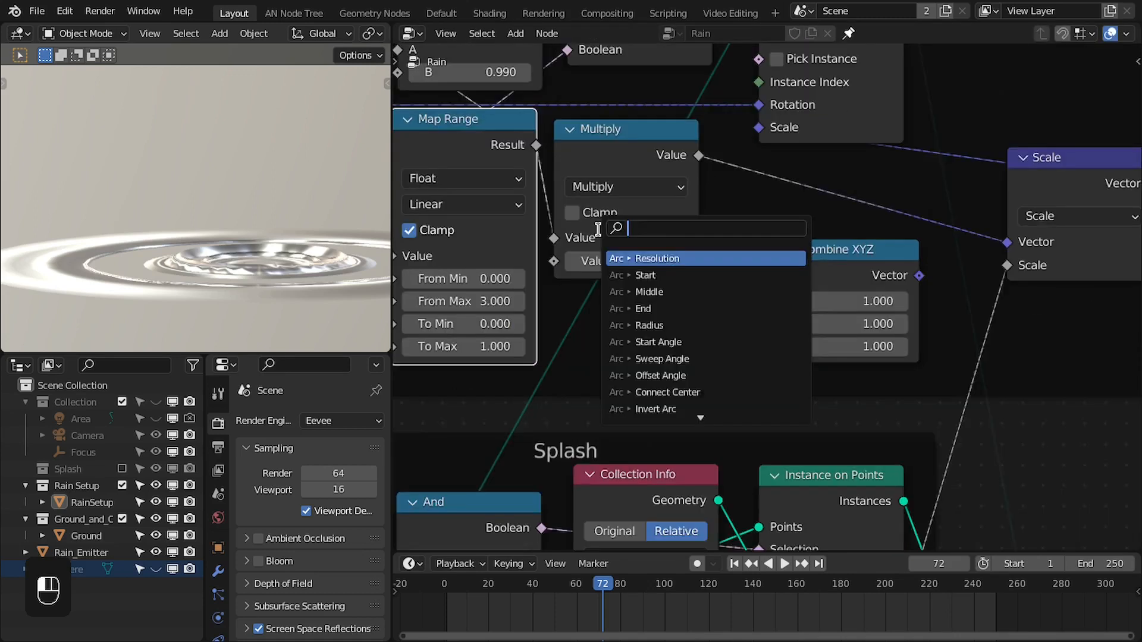
text(floa)
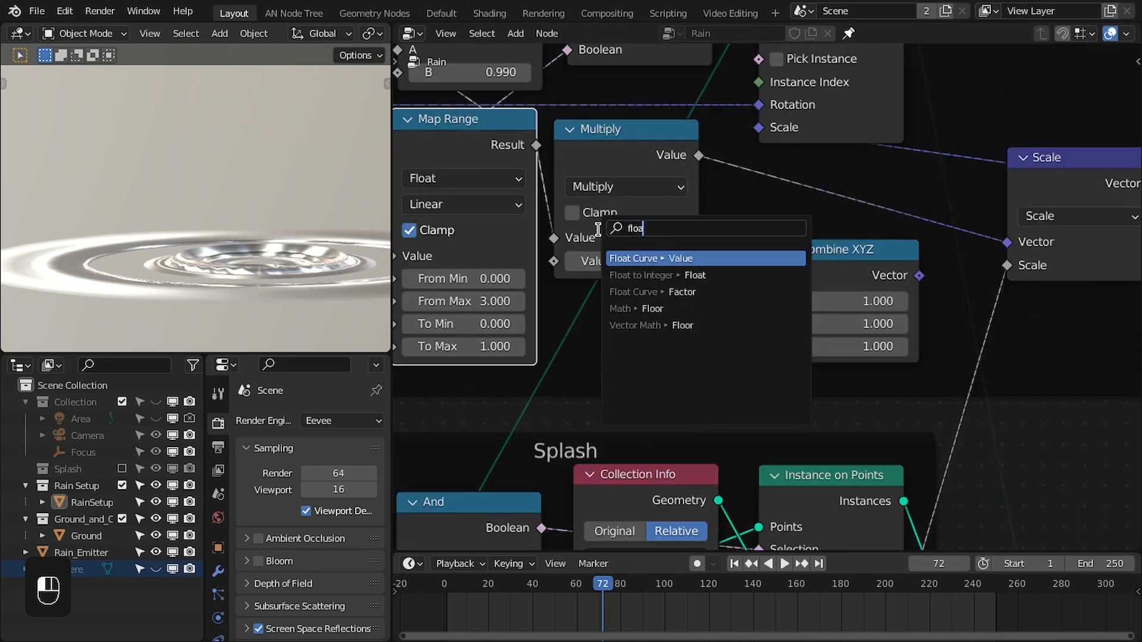
key(Return)
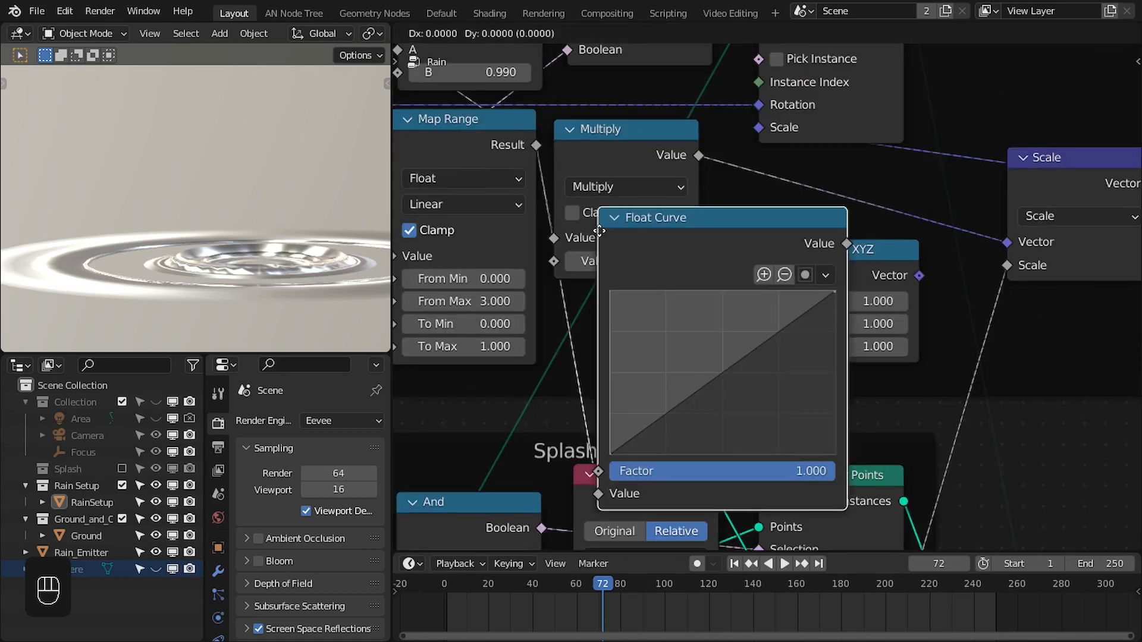
click(575, 123)
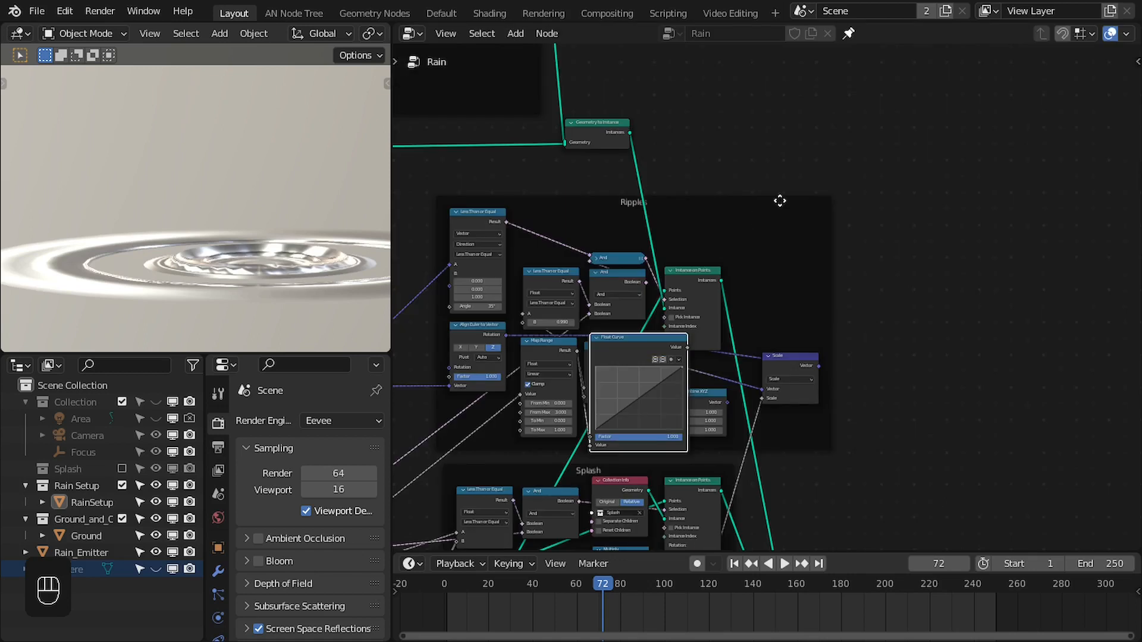
Shift the Ripples frame up and connect the Float Curve's Value output to Combine XYZ's Z input
middle_drag(780, 201, 783, 159)
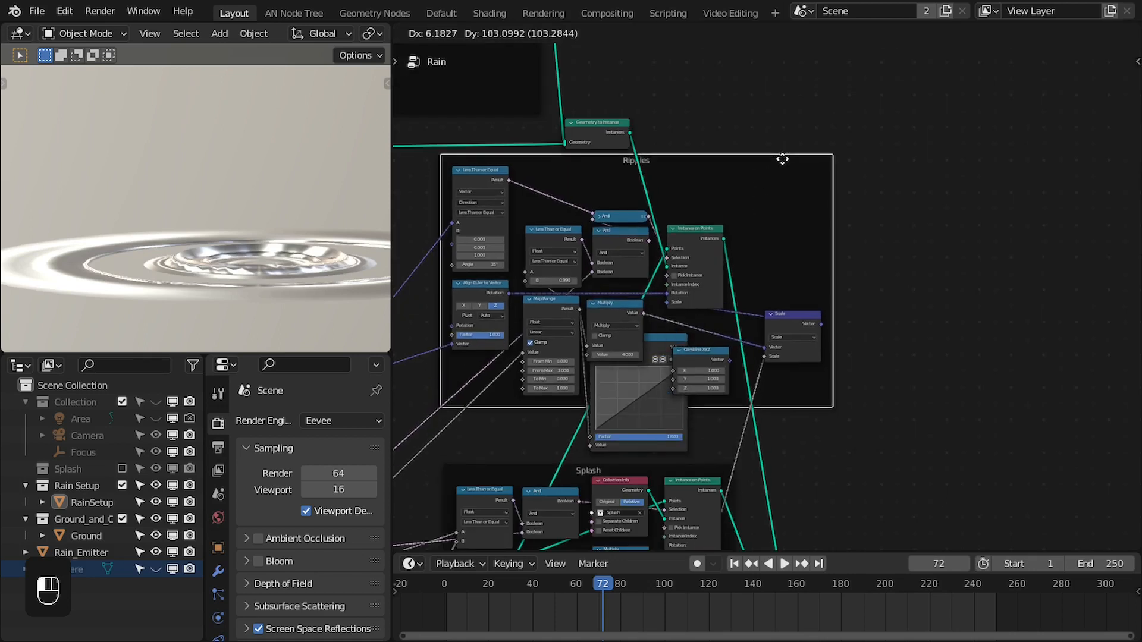
scroll(721, 298, up, 7)
drag(595, 206, 886, 291)
drag(588, 183, 836, 376)
drag(910, 288, 726, 243)
scroll(678, 227, down, 3)
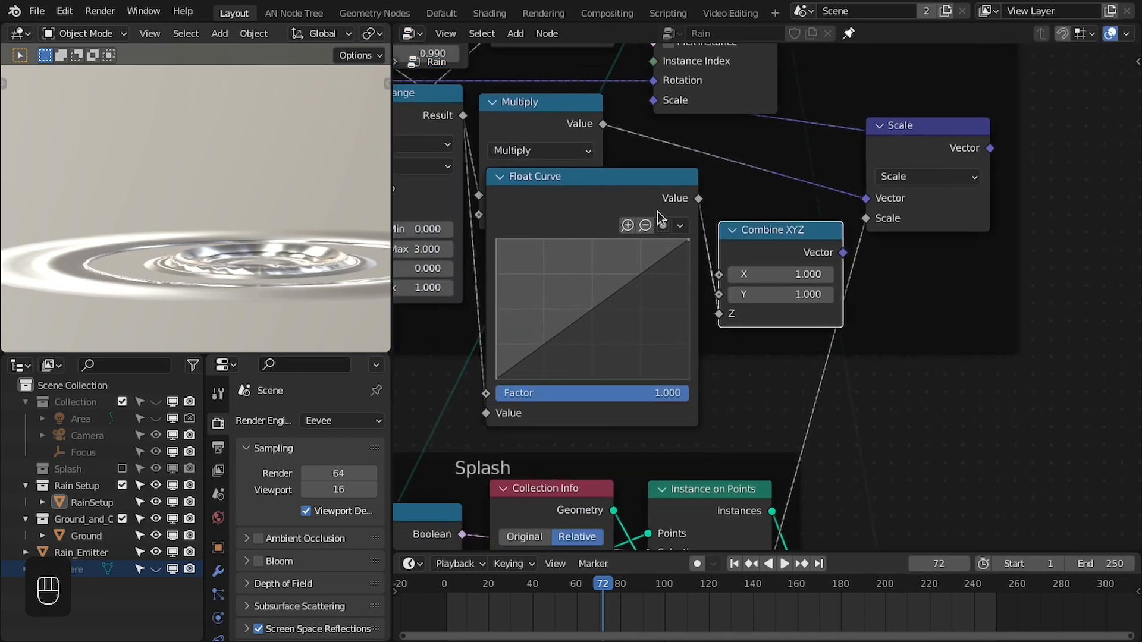
Insert a Vector Math node set to Multiply between the Ripples Multiply and Scale nodes
scroll(657, 212, up, 2)
key(shift+a)
click(666, 184)
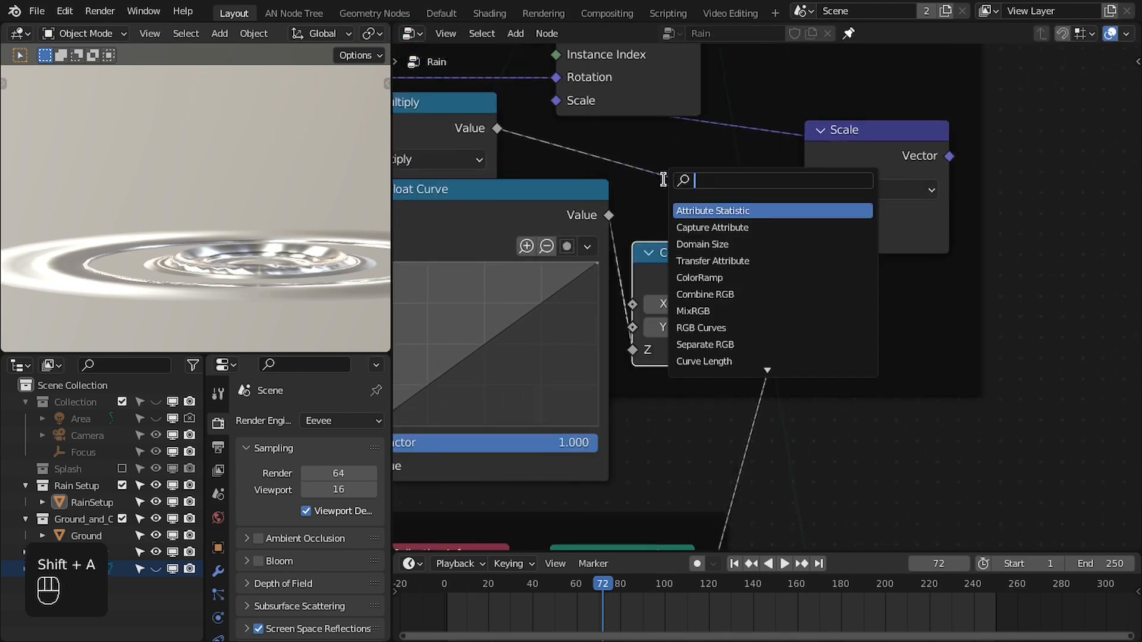
text(m)
key(BackSpace)
key(BackSpace)
text(vectro)
key(Down)
key(Down)
key(Down)
key(Down)
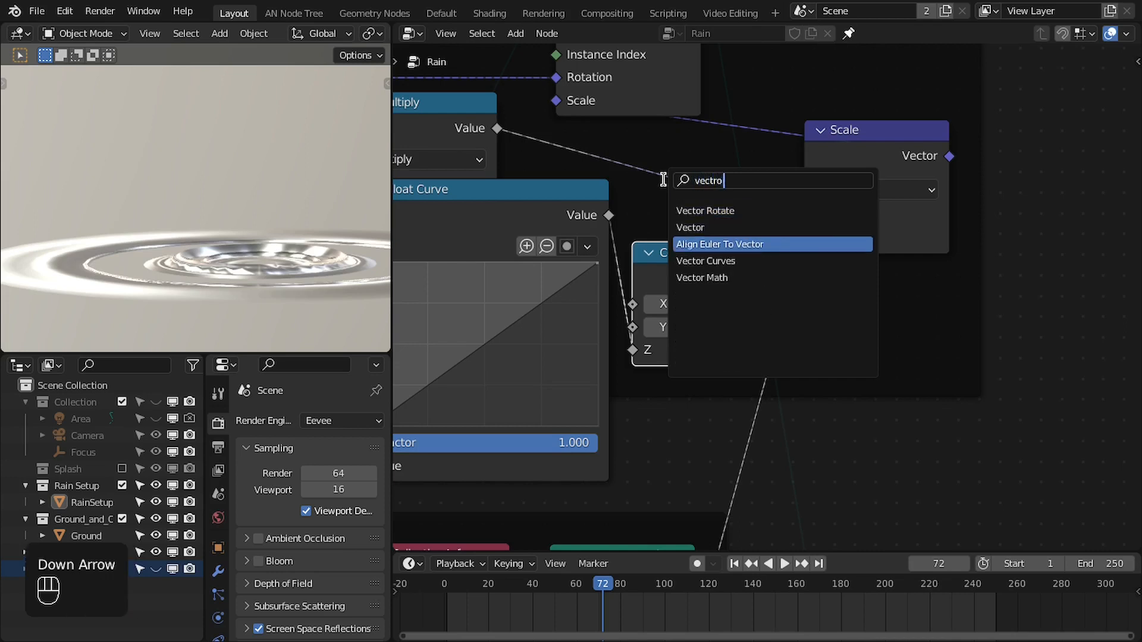
key(Return)
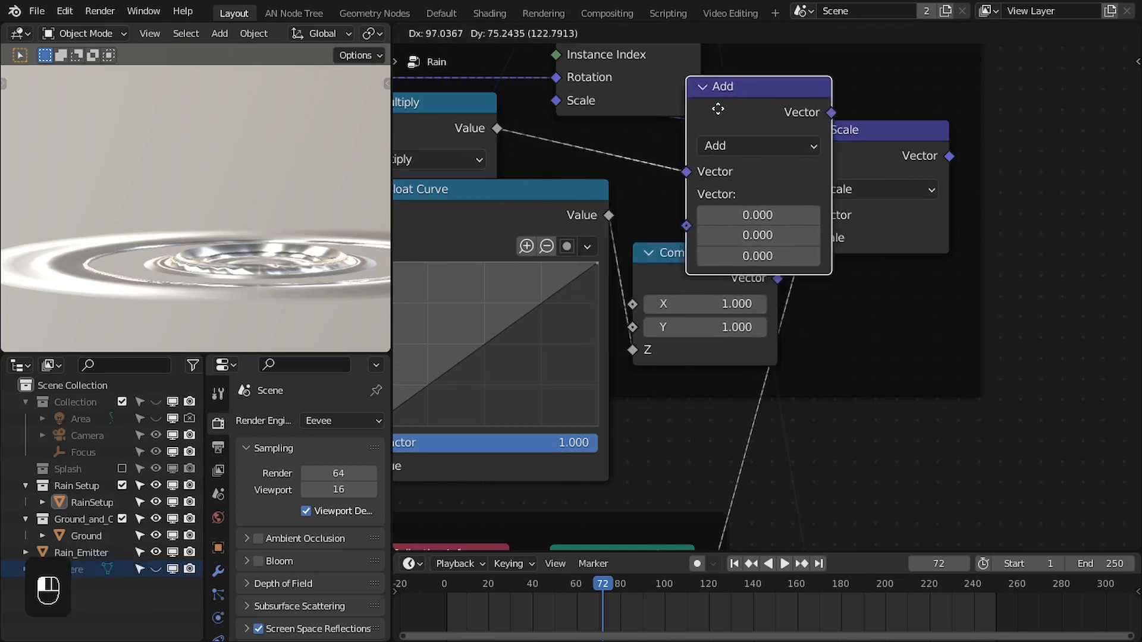
click(721, 108)
click(727, 146)
click(728, 214)
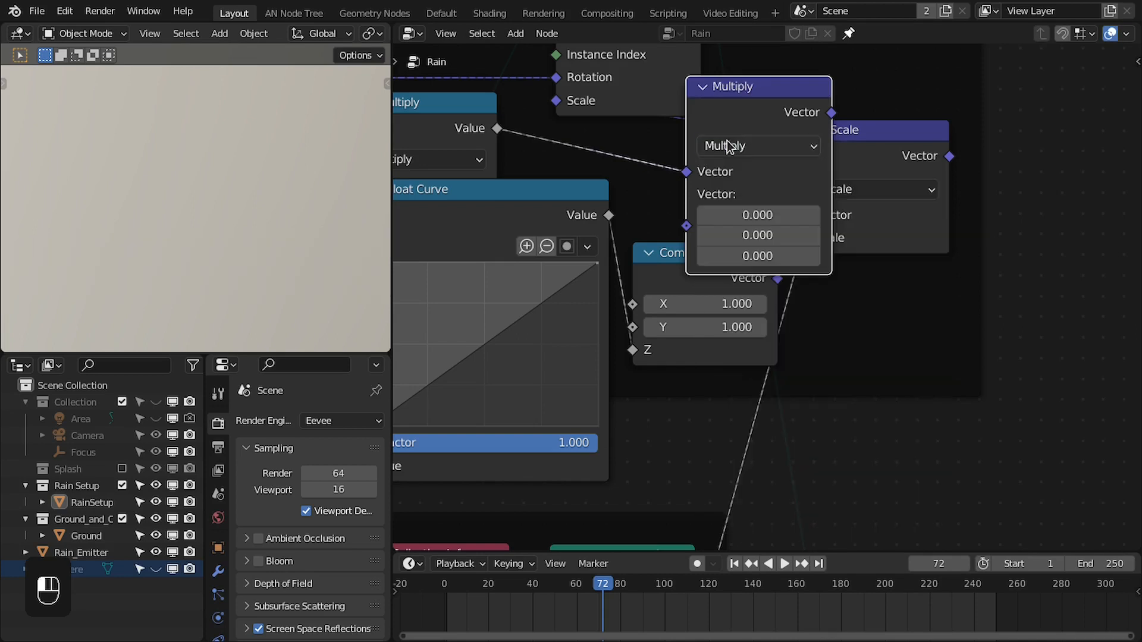
Connect Combine XYZ's Vector to the vector Multiply's second input, then collapse and reposition the Multiply node
drag(681, 264, 670, 318)
drag(767, 331, 686, 226)
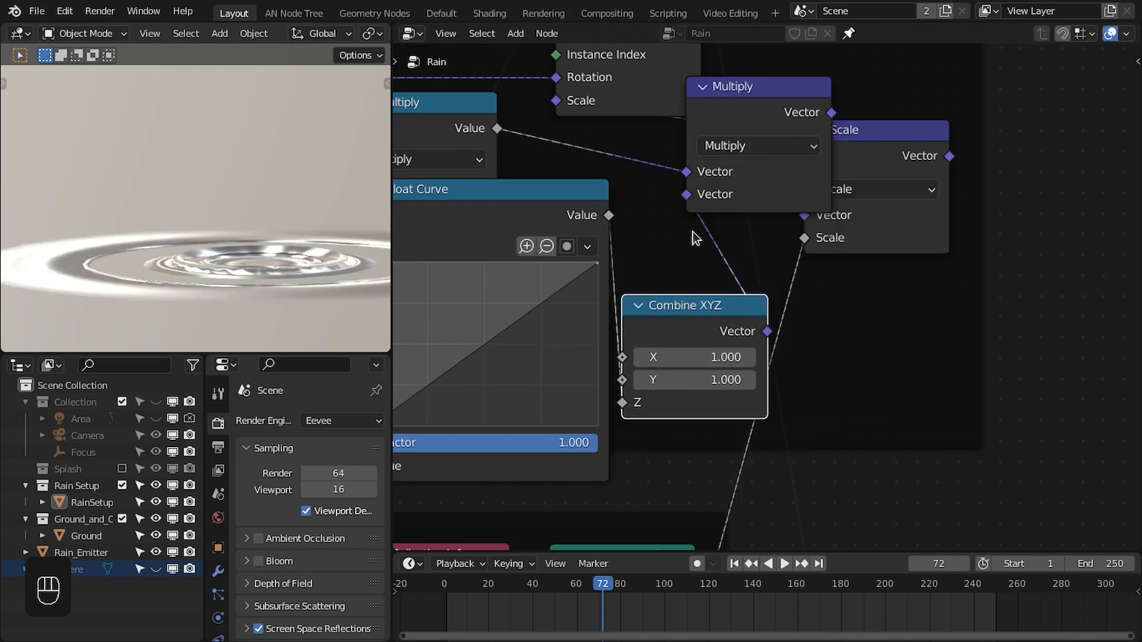
click(702, 88)
drag(707, 115, 582, 132)
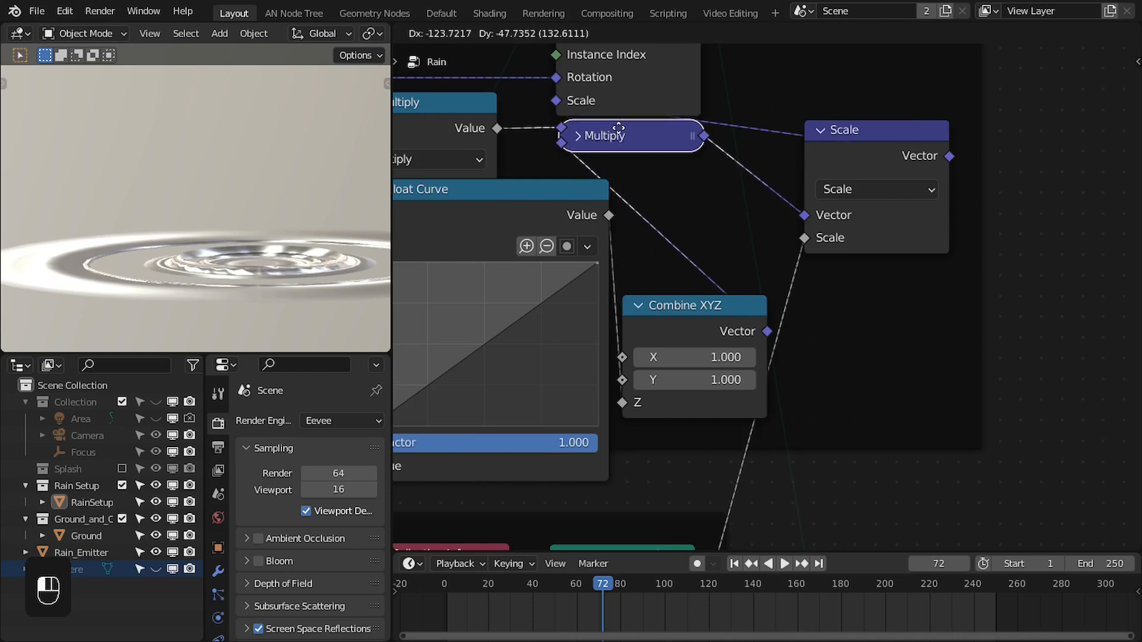
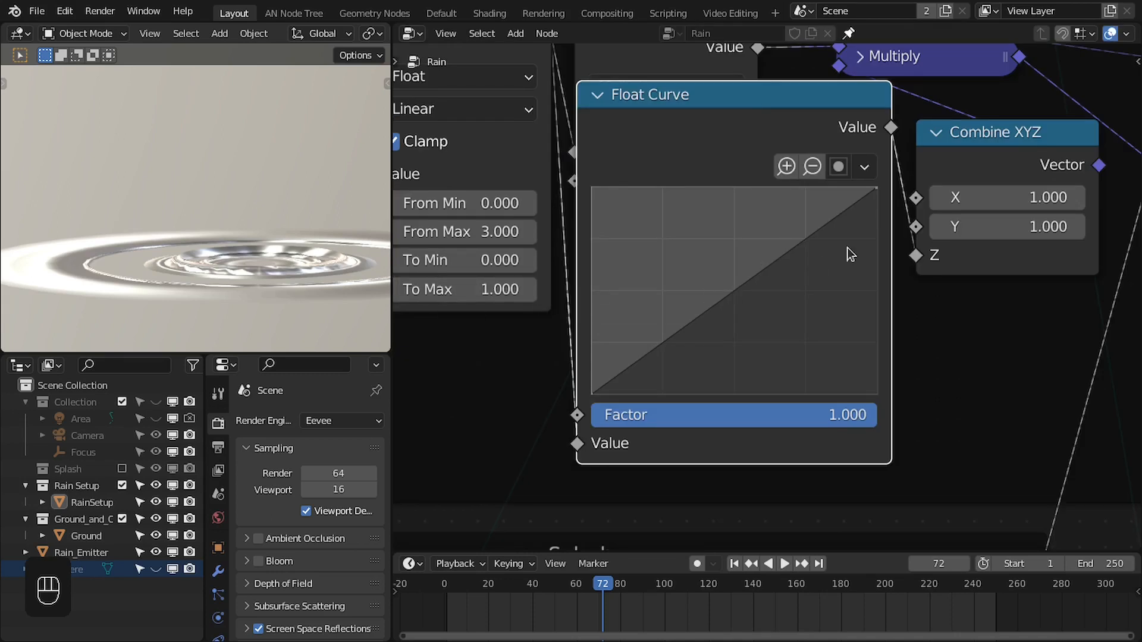
Shape the Float Curve as a hump ending at (1, 0), with a middle point at about (0.27, 0.36)
drag(869, 189, 874, 374)
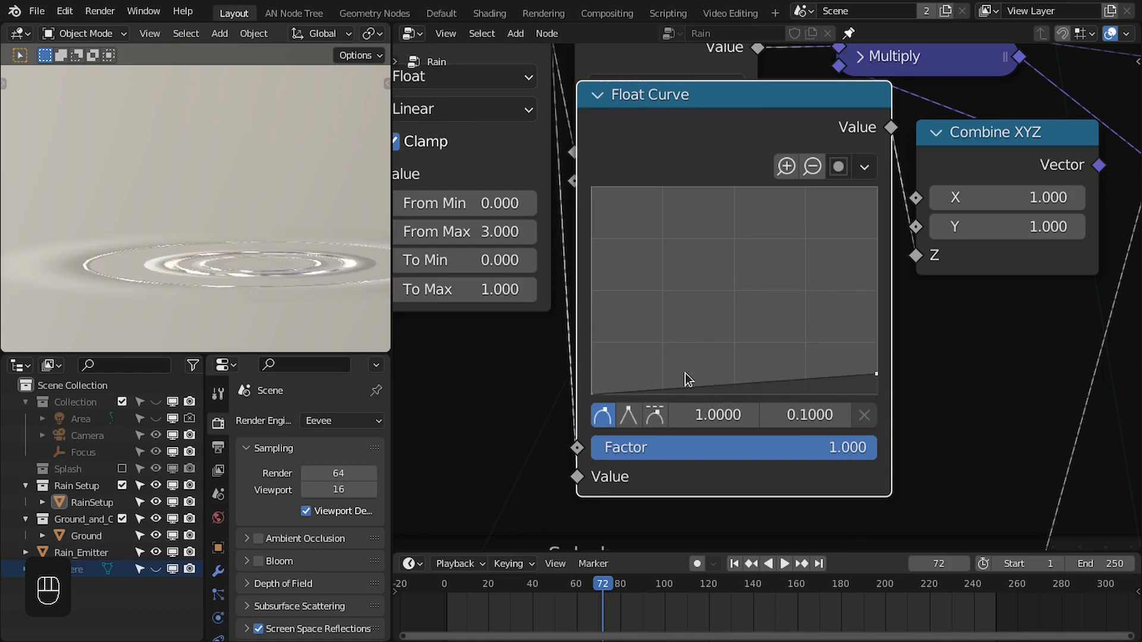
drag(669, 387, 666, 333)
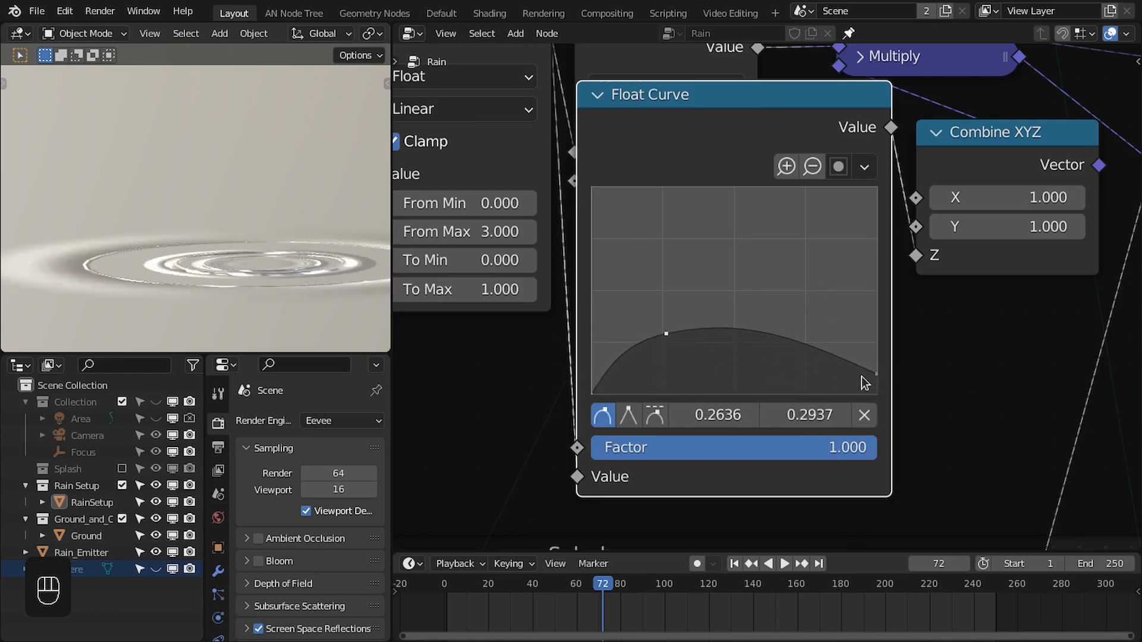
drag(876, 376, 876, 393)
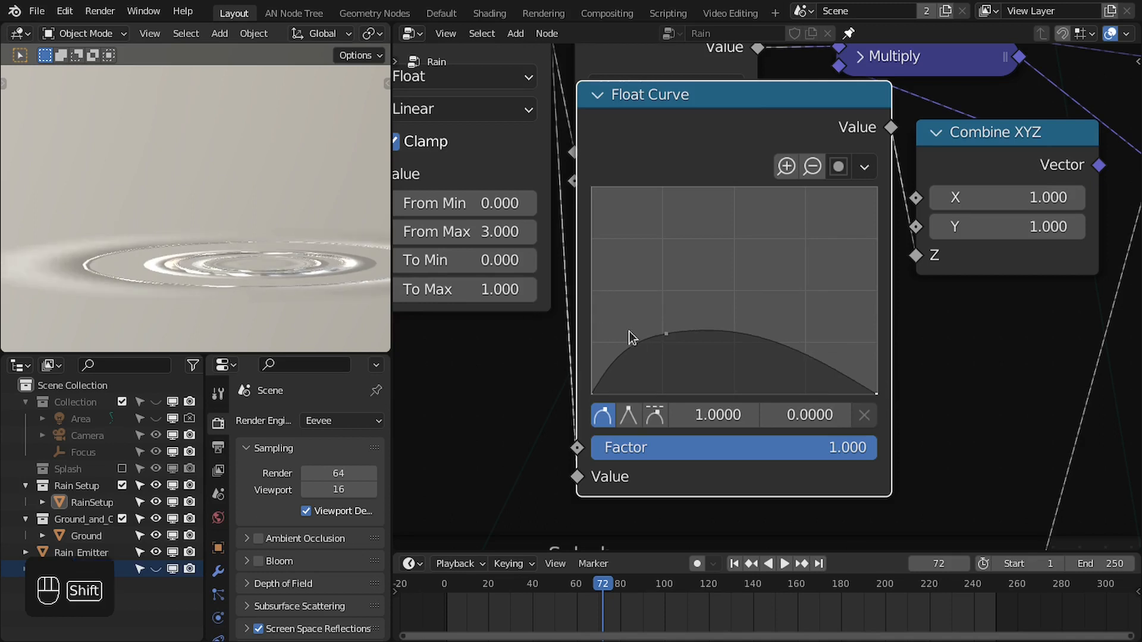
drag(668, 335, 671, 294)
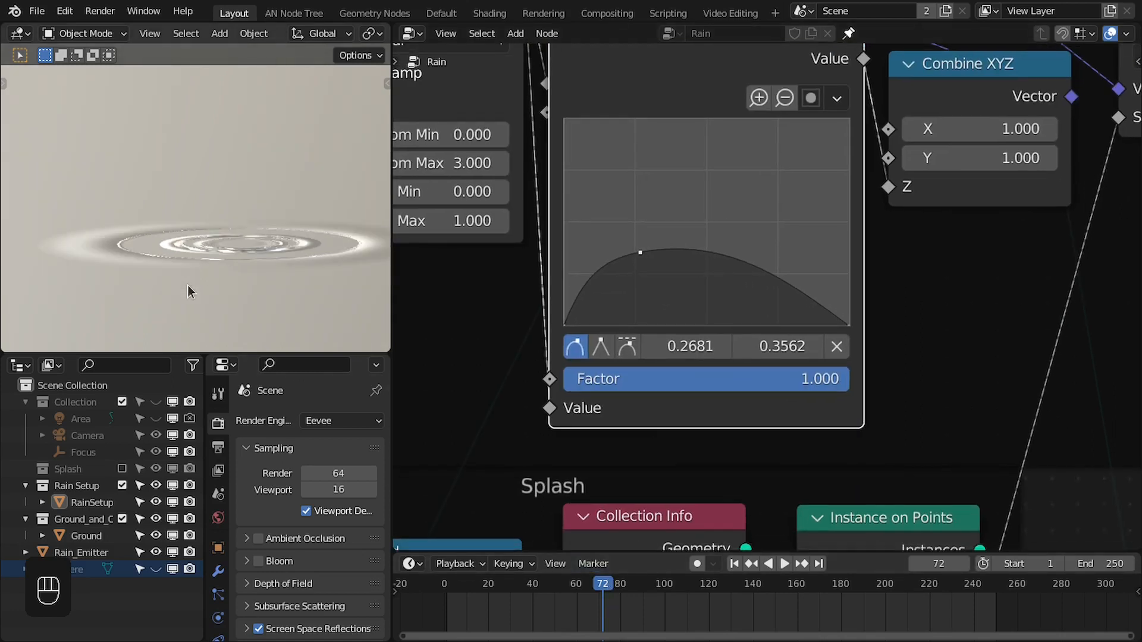
Step back and forth through the frames around 70 to examine how the ripple's height changes as it grows
key(Right)
key(Left)
key(Left)
key(Left)
key(Left)
key(Left)
key(Left)
key(Left)
key(Left)
key(Left)
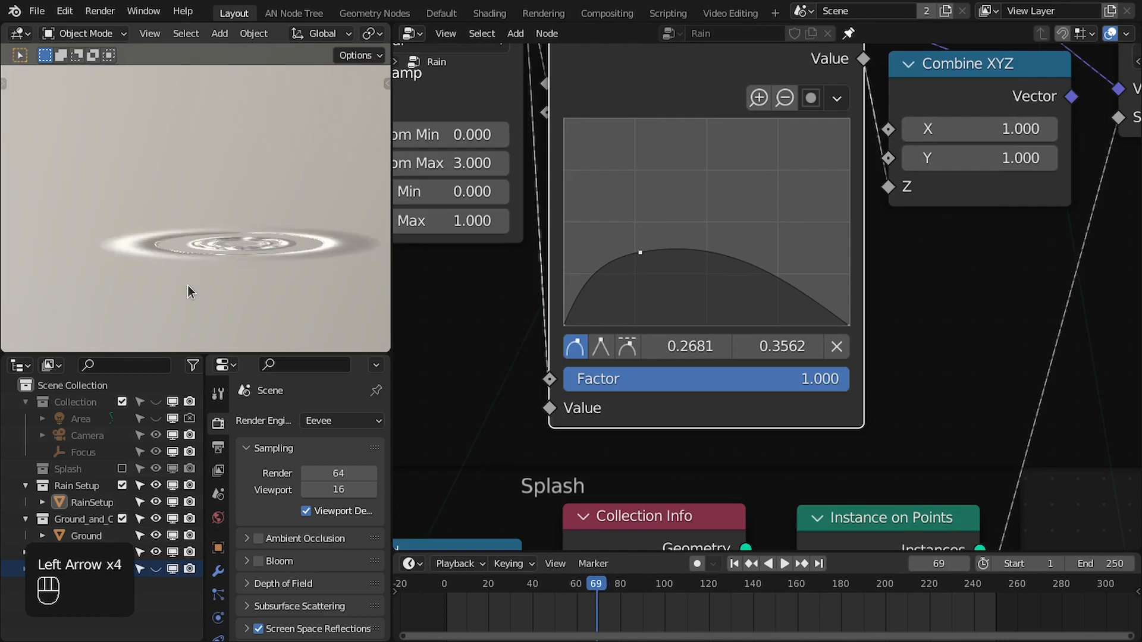
key(Right)
key(Right)
key(Right)
key(Right)
key(Right)
key(Right)
key(Right)
key(Right)
key(Right)
key(Right)
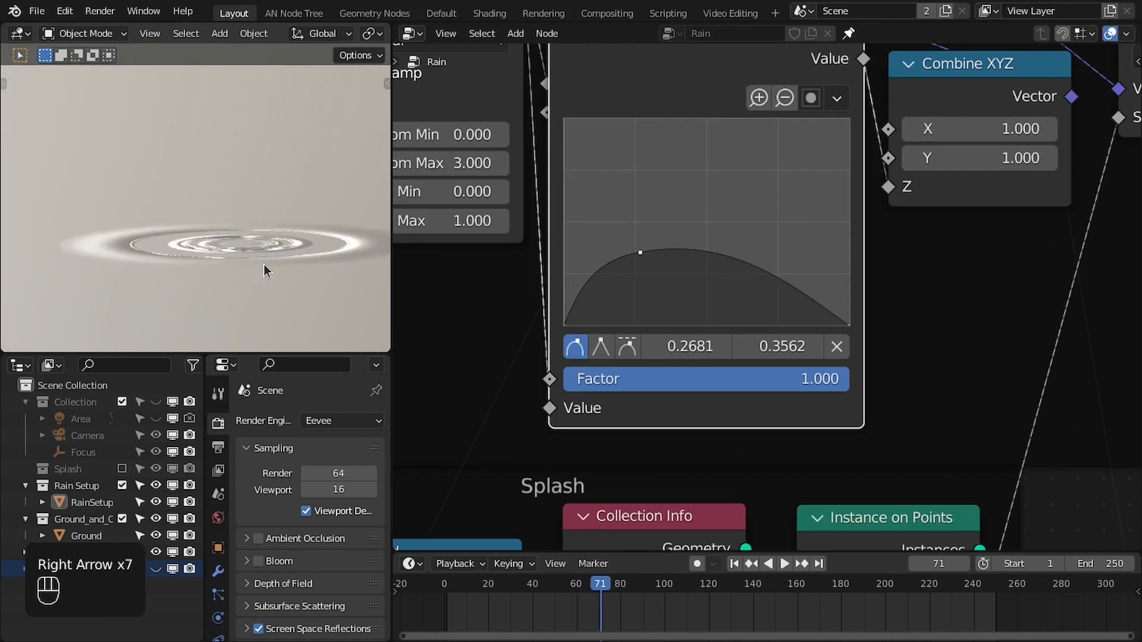
Cut the link from the Splash Instance on Points node to Join Geometry to isolate the ripple
key(Left)
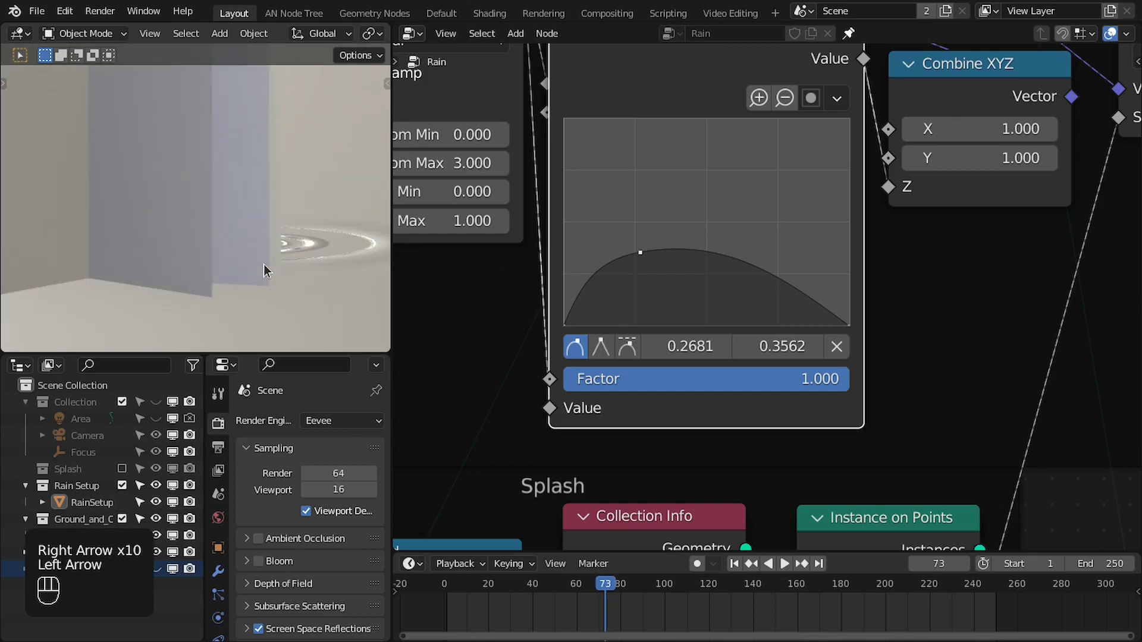
scroll(744, 309, down, 4)
middle_drag(945, 498, 785, 258)
scroll(785, 258, up, 1)
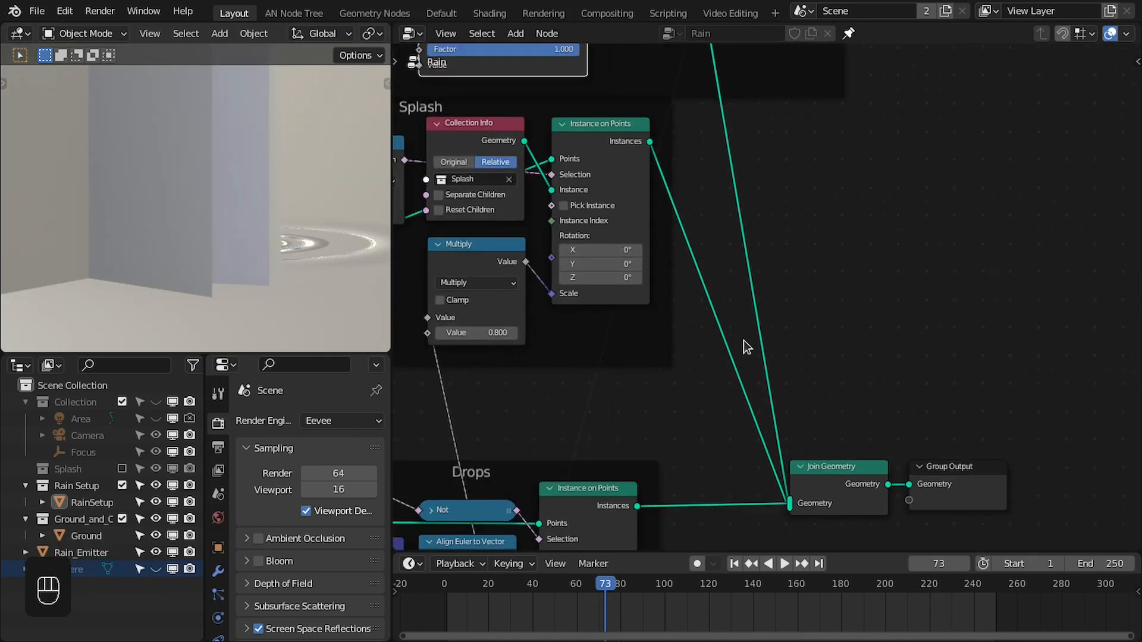
ctrl+right_drag(743, 341, 709, 378)
scroll(183, 252, up, 3)
shift+middle_drag(183, 251, 273, 212)
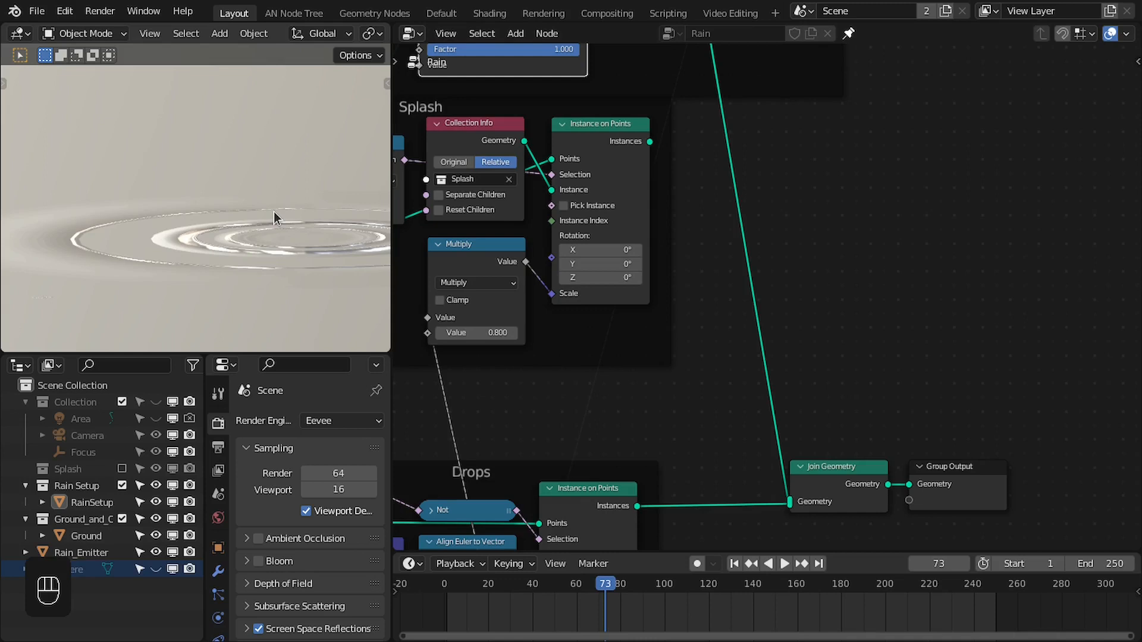
Lower the middle point of the ripple's Float Curve to about (0.25, 0.25)
middle_drag(568, 193, 752, 357)
middle_drag(655, 216, 647, 312)
scroll(647, 313, up, 3)
scroll(647, 313, up, 1)
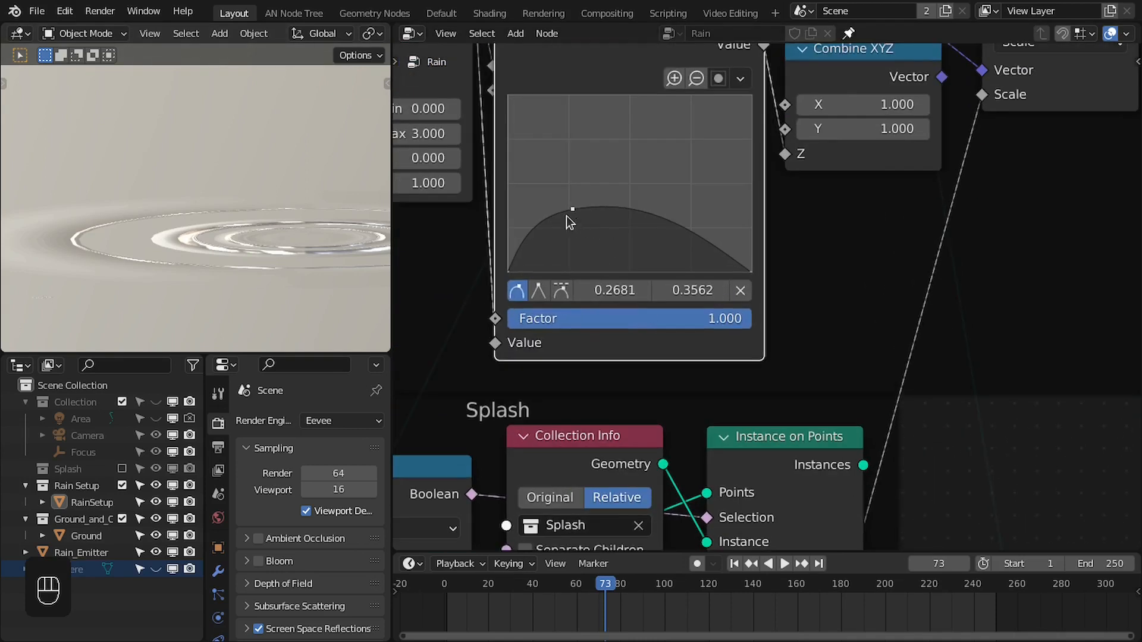
drag(576, 209, 573, 229)
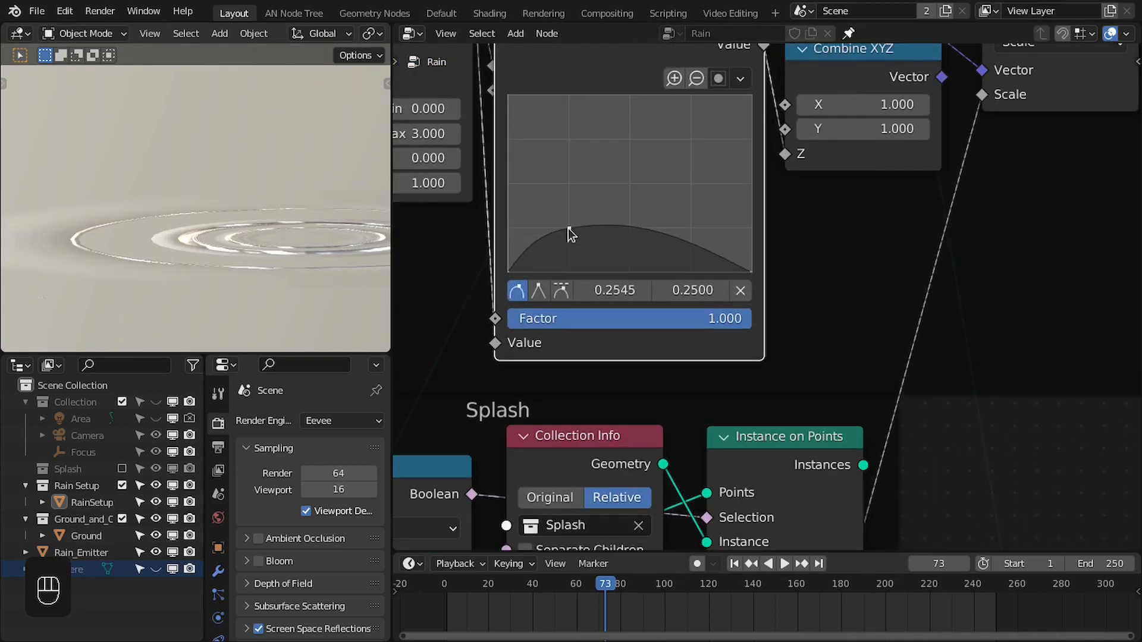
Step back and forth through the frames around 73 to examine the ripple's height with the lowered curve
key(Left)
key(Left)
key(Left)
key(Left)
key(Left)
key(Right)
key(Right)
key(Right)
key(Right)
key(Right)
key(Right)
key(Left)
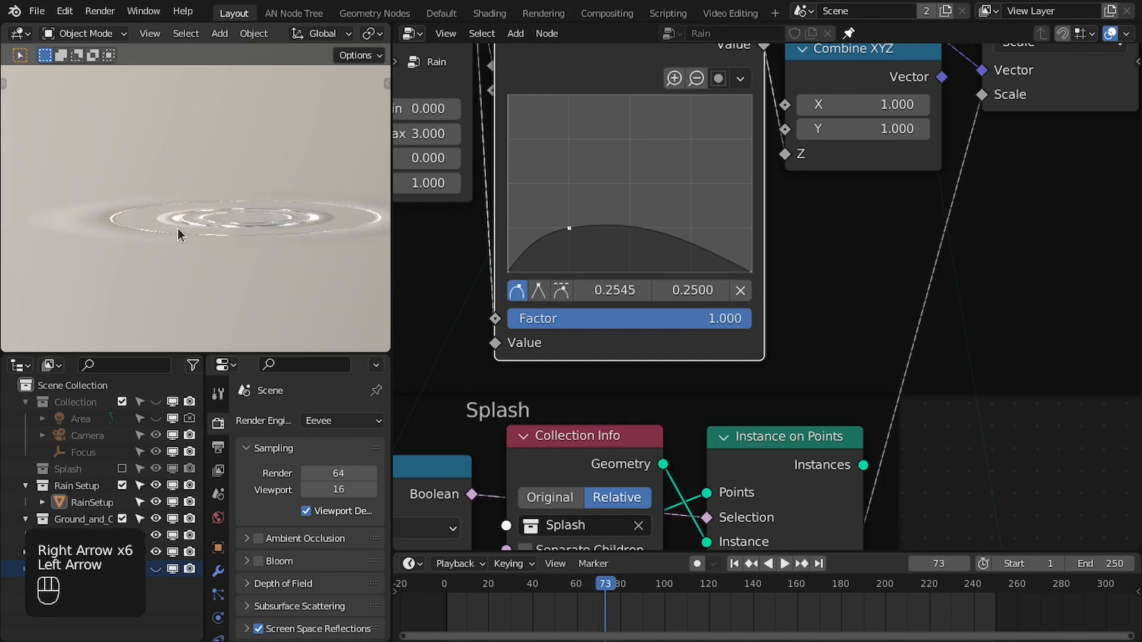
key(Right)
key(Left)
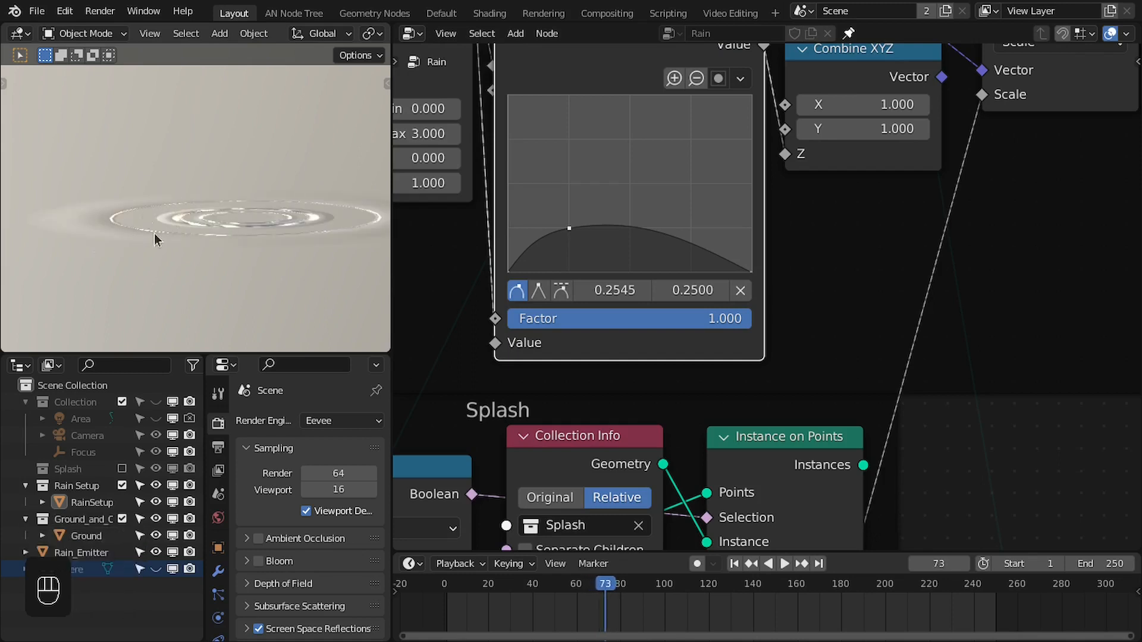
Reconnect the Splash Instance on Points node's Instances output to Join Geometry
scroll(226, 236, down, 3)
scroll(580, 258, down, 8)
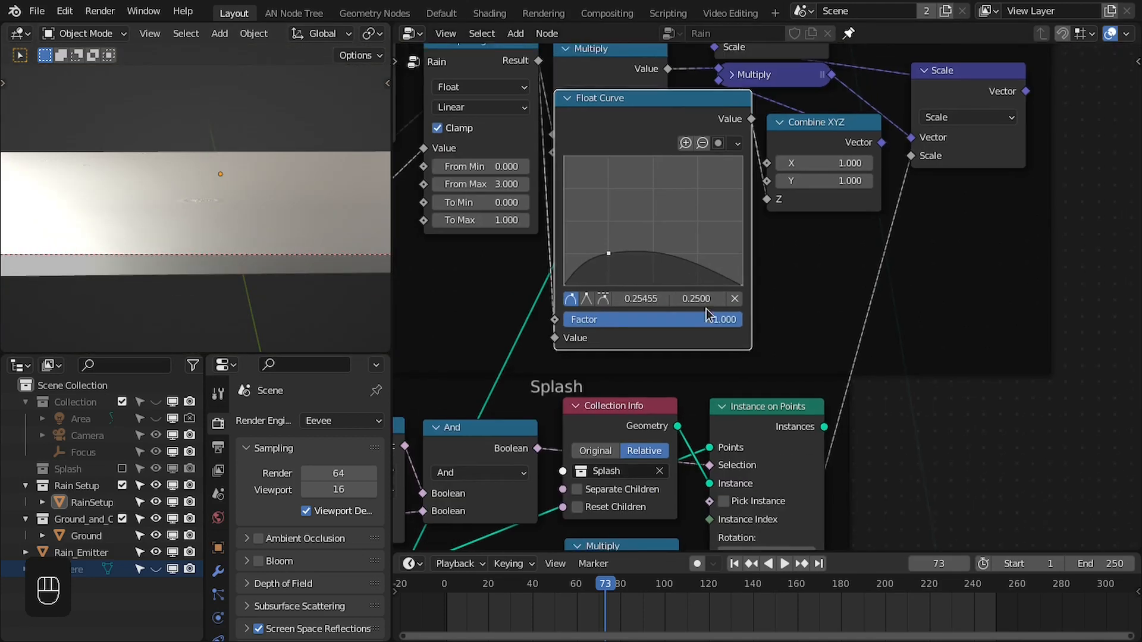
drag(737, 254, 809, 439)
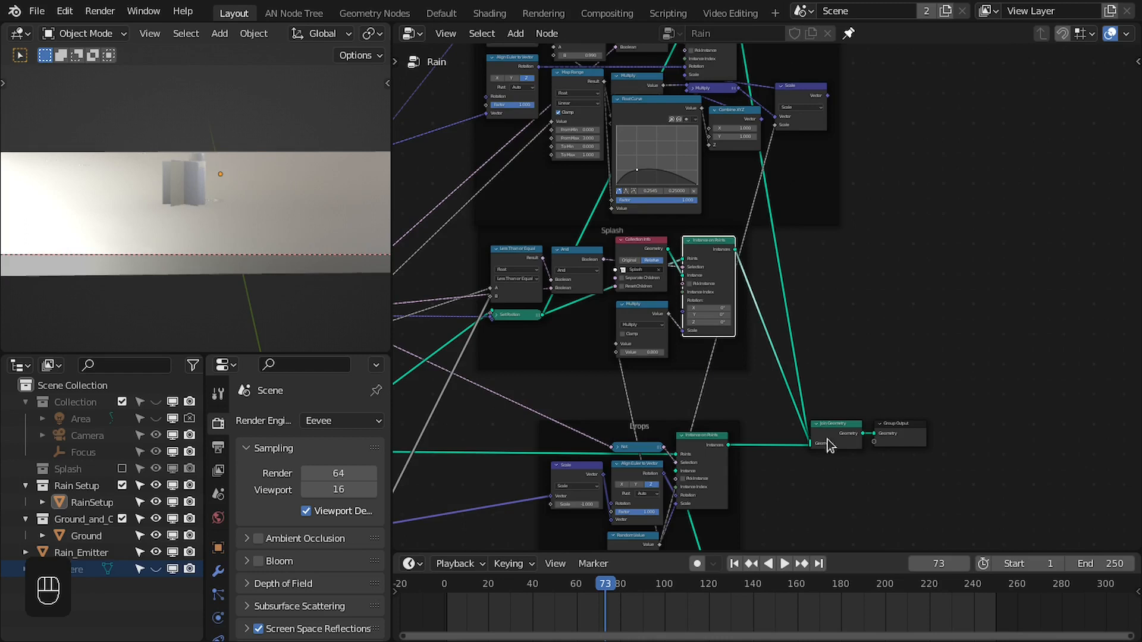
Switch the viewport to rendered shading and examine the splash and ripple materials up close
key(z)
click(315, 119)
scroll(571, 267, down, 4)
middle_drag(534, 276, 667, 280)
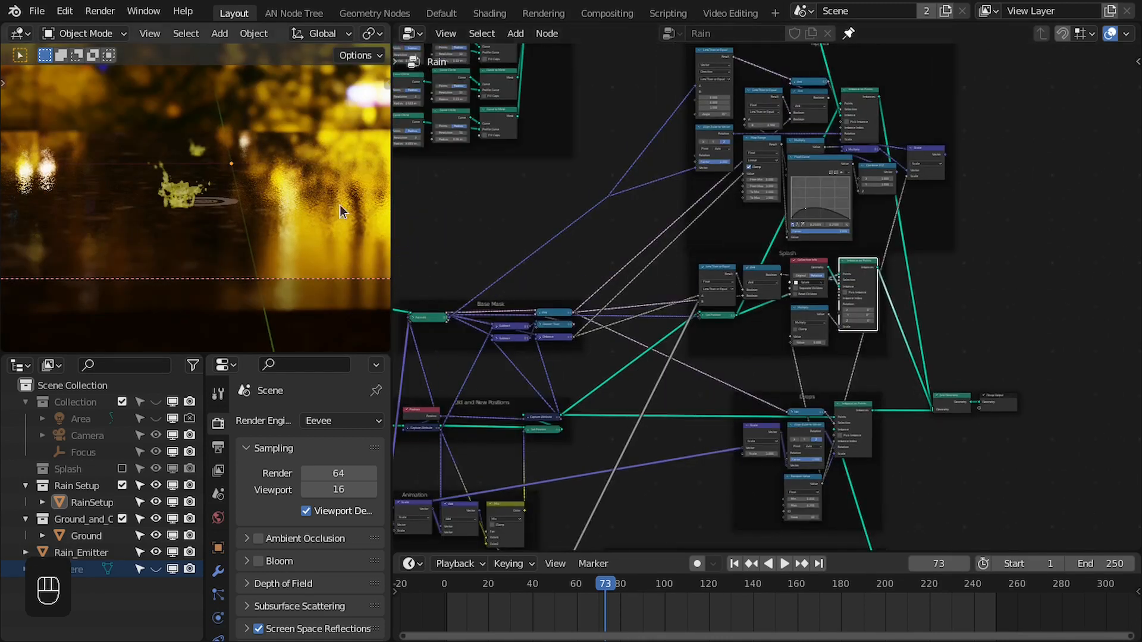
scroll(267, 218, up, 2)
scroll(255, 212, up, 3)
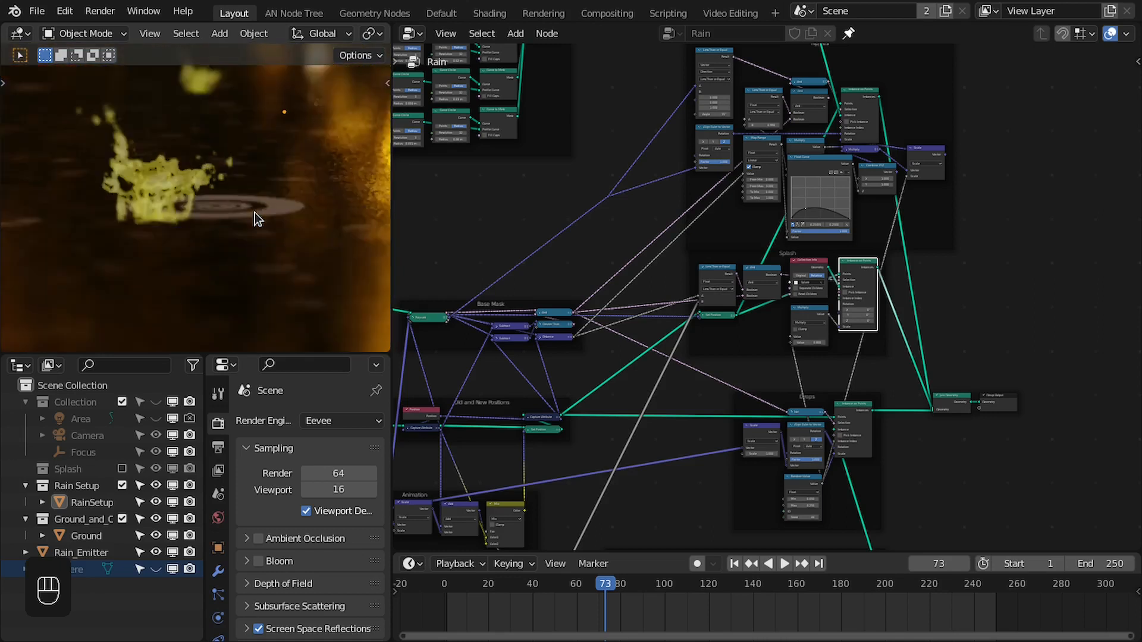
scroll(255, 211, up, 2)
scroll(581, 323, up, 5)
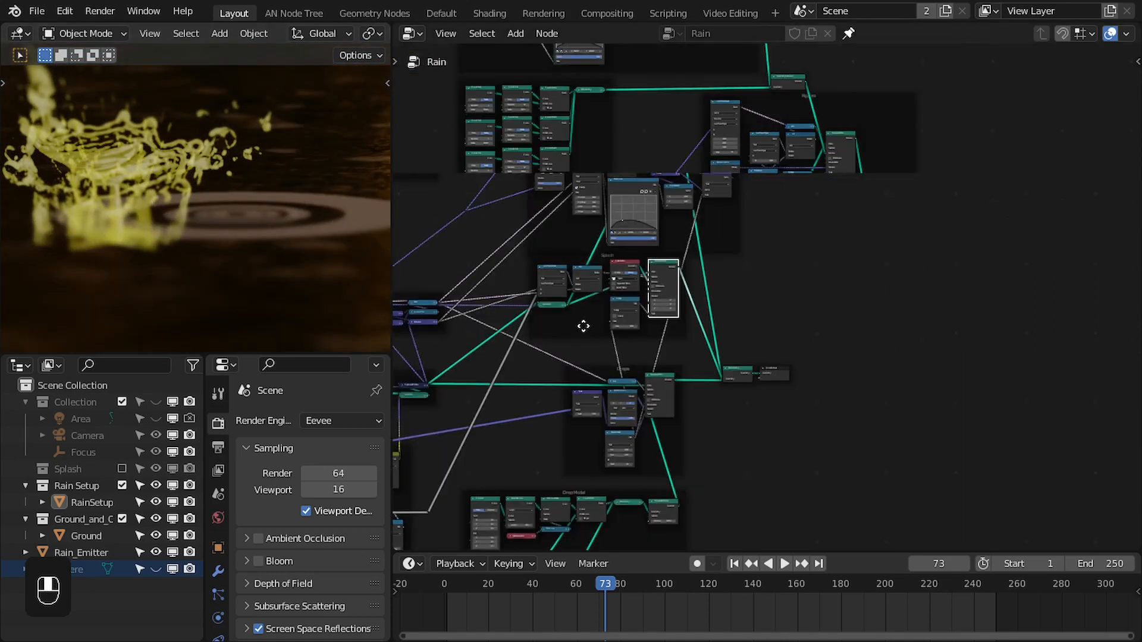
Insert a Set Material node on the link from the Ripples Instance on Points node to Join Geometry
middle_drag(612, 375, 683, 329)
scroll(726, 274, up, 2)
scroll(727, 270, down, 3)
drag(655, 268, 918, 340)
scroll(690, 250, up, 3)
middle_drag(677, 244, 720, 333)
key(shift+a)
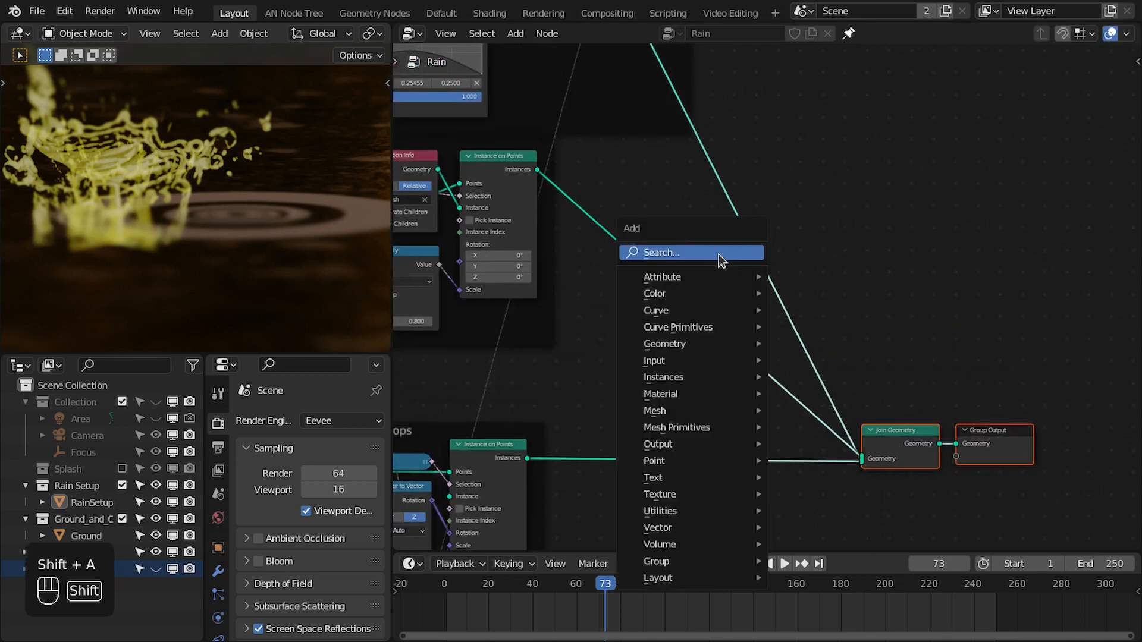
text(set mat)
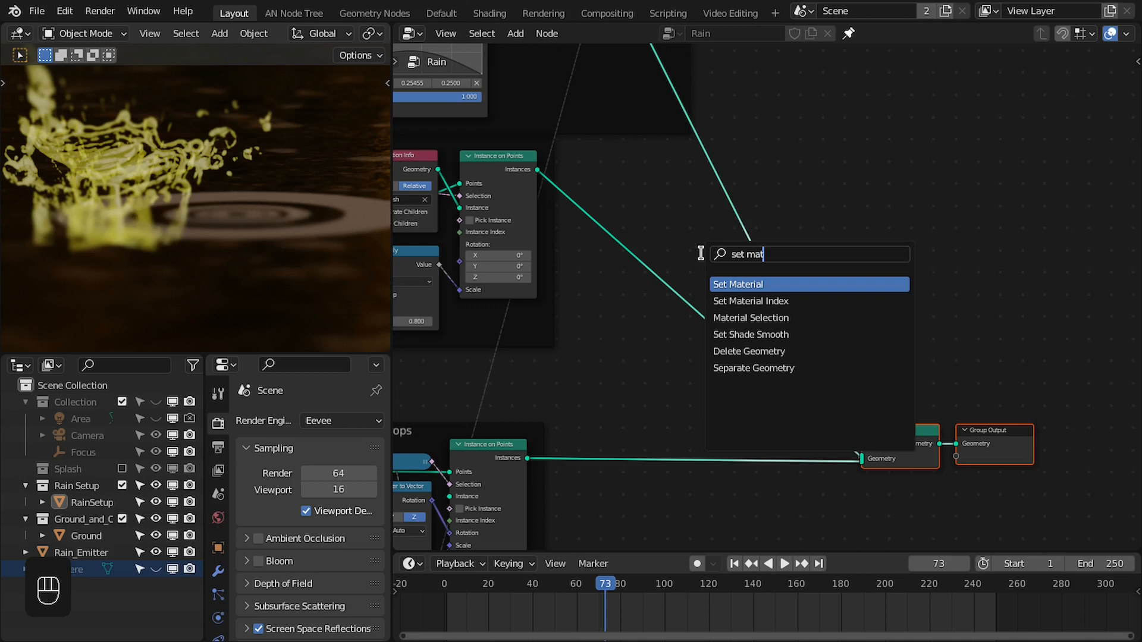
key(Return)
click(767, 257)
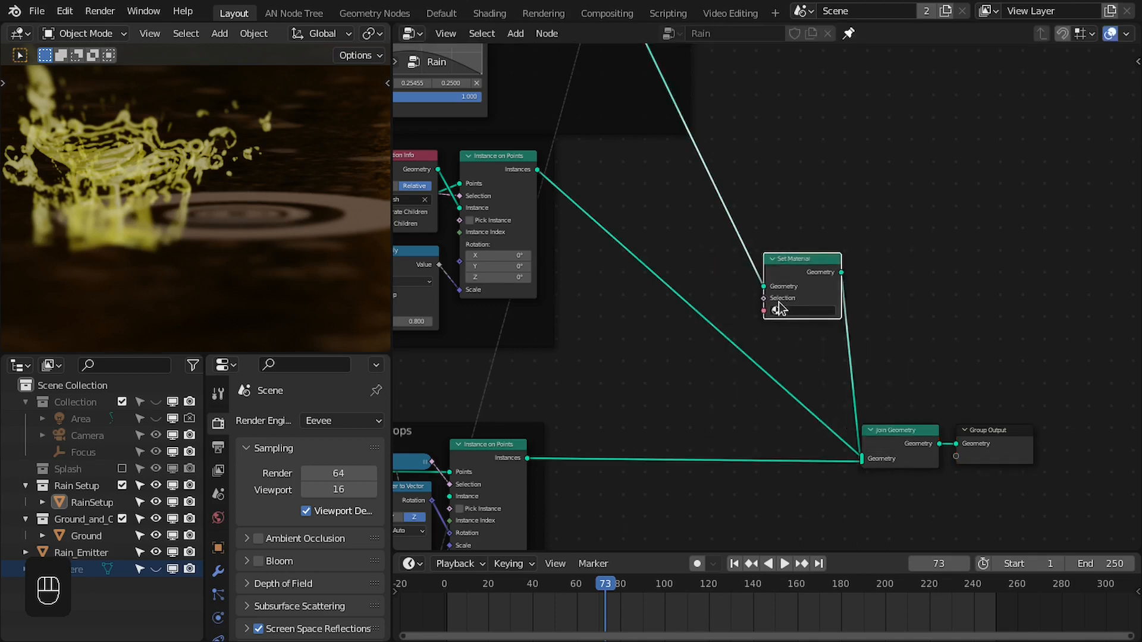
Assign the Drop material in the ripples' Set Material node
scroll(767, 286, up, 2)
click(816, 316)
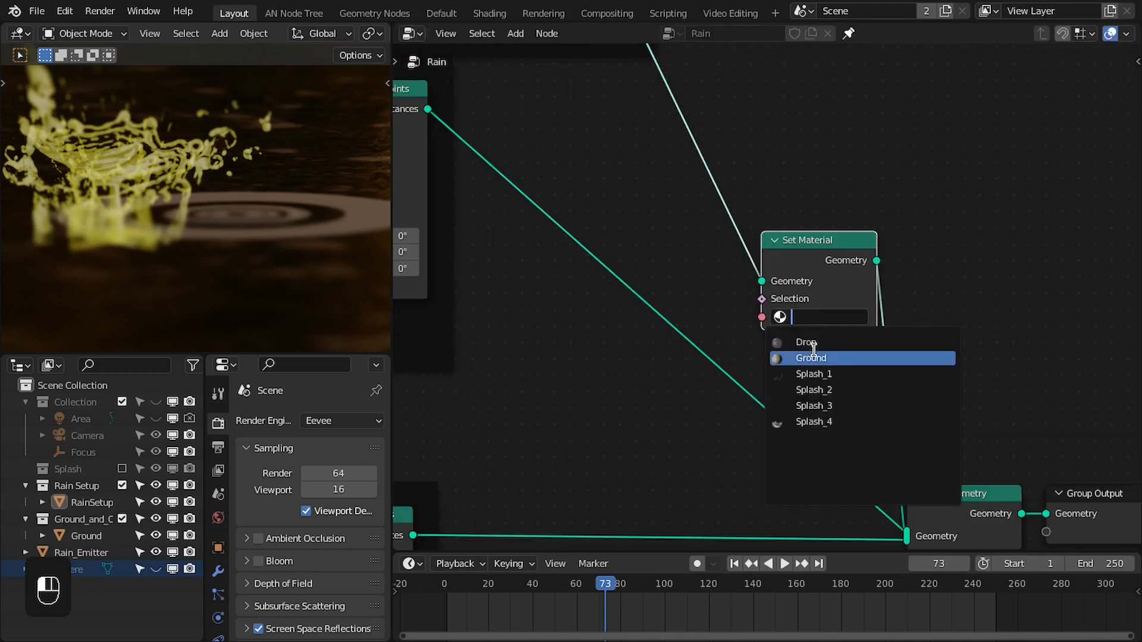
click(812, 342)
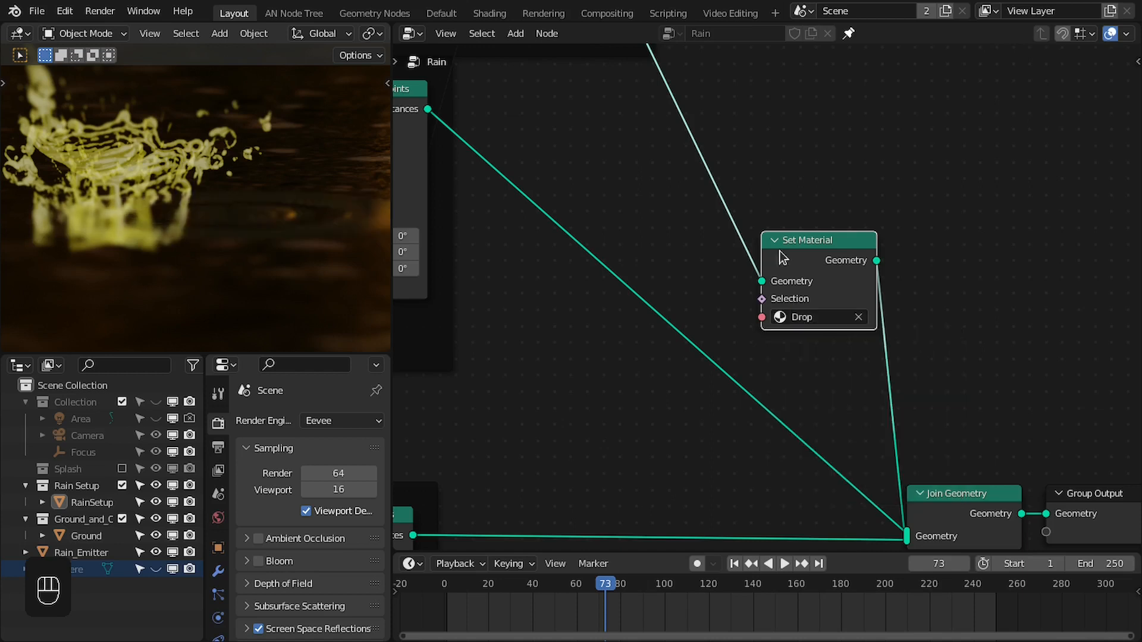
middle_drag(742, 240, 765, 132)
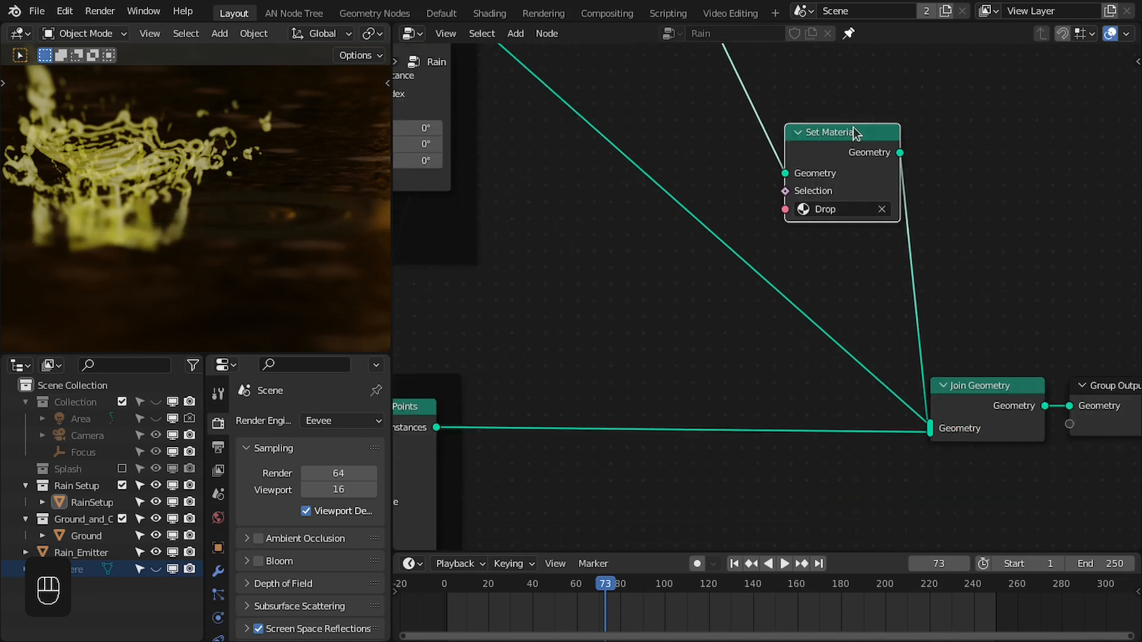
Duplicate the Set Material node with the Drop material onto the link between the Drops Instance on Points node and Join Geometry
key(shift+d)
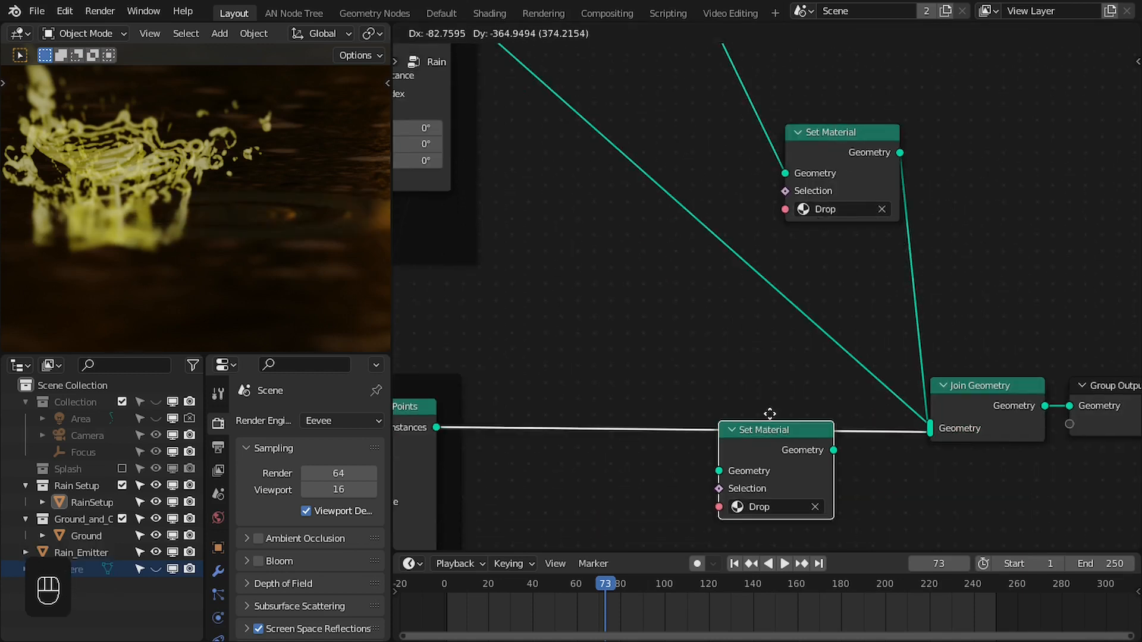
click(799, 416)
drag(820, 402, 853, 385)
Step through the frames around 73 in the rendered view to examine the falling drops and their material
scroll(209, 245, down, 10)
shift+middle_drag(175, 185, 223, 235)
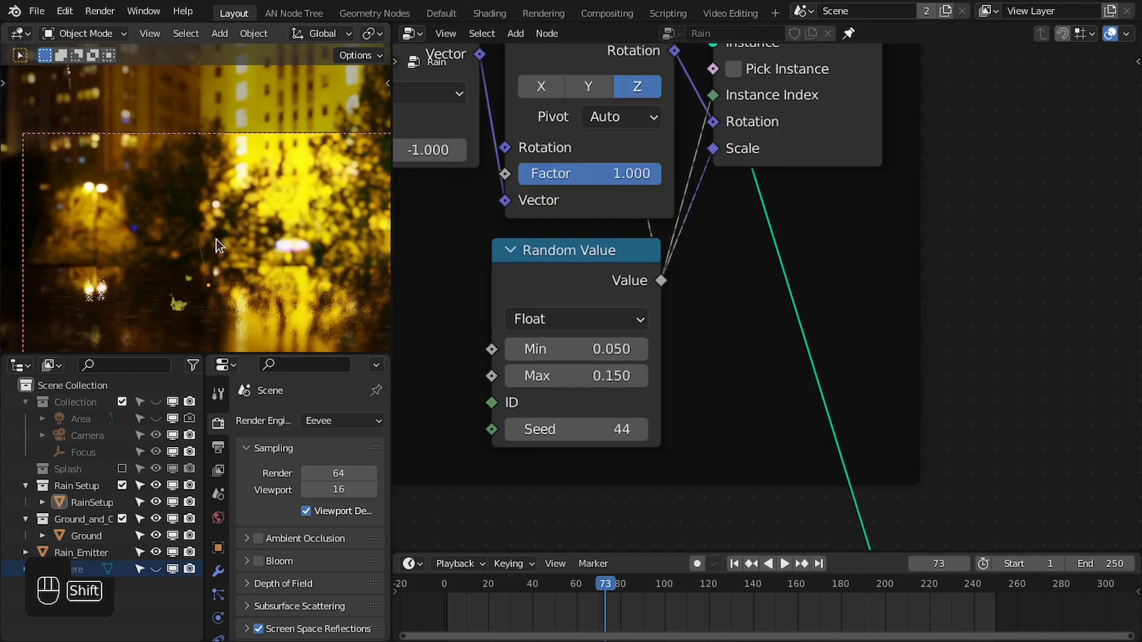
shift+middle_drag(216, 239, 241, 142)
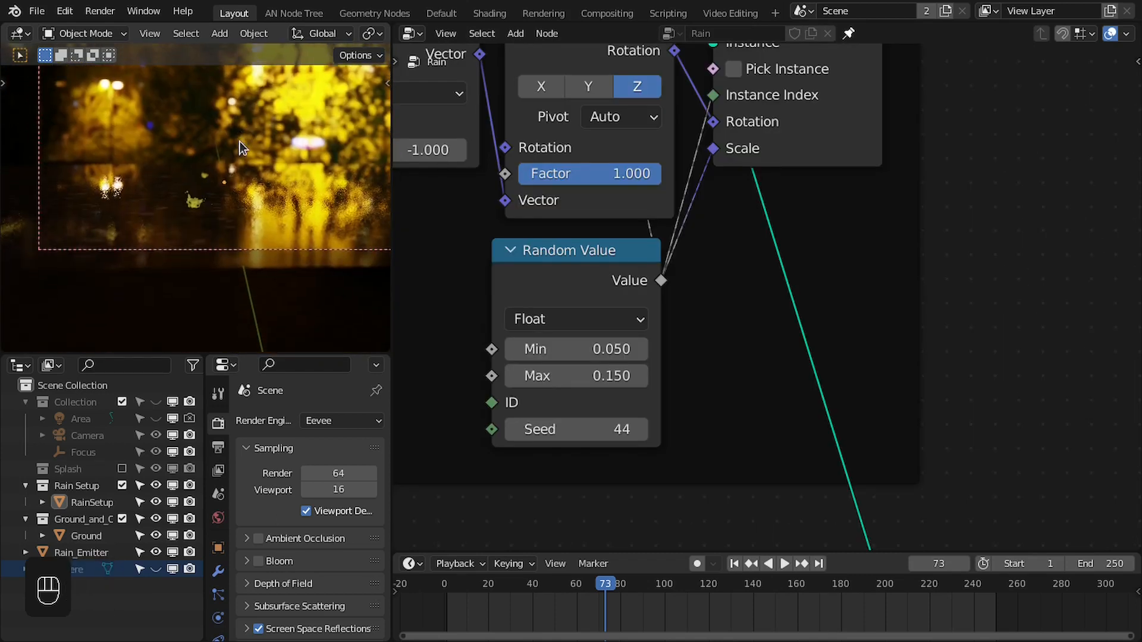
key(Right)
key(Right)
key(Left)
key(Left)
key(Left)
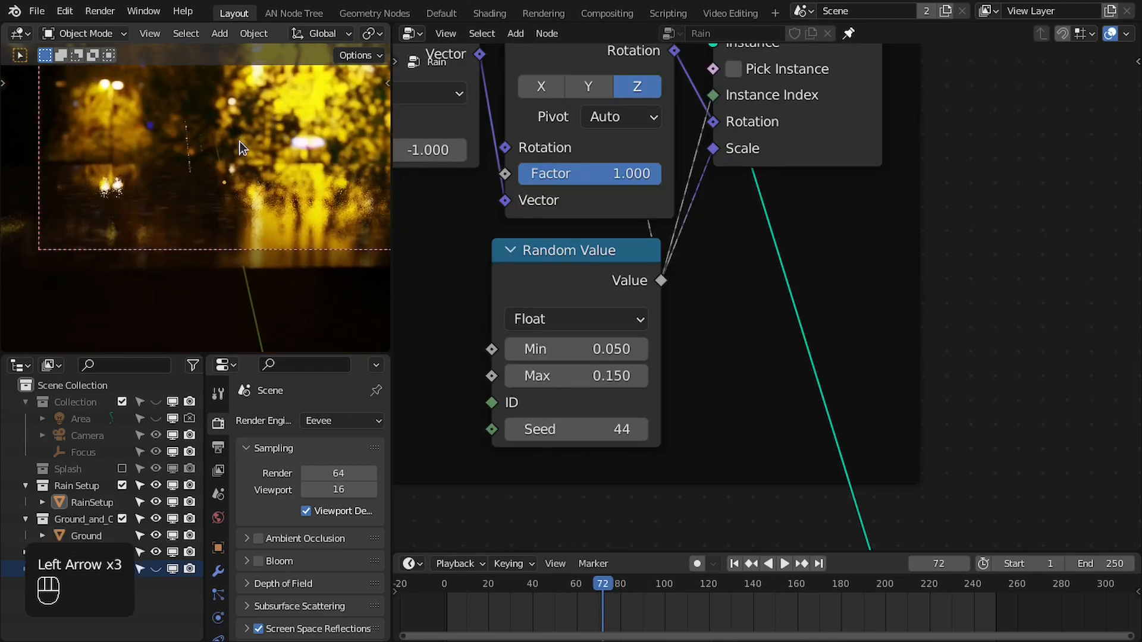
scroll(236, 165, up, 6)
shift+middle_drag(213, 152, 223, 211)
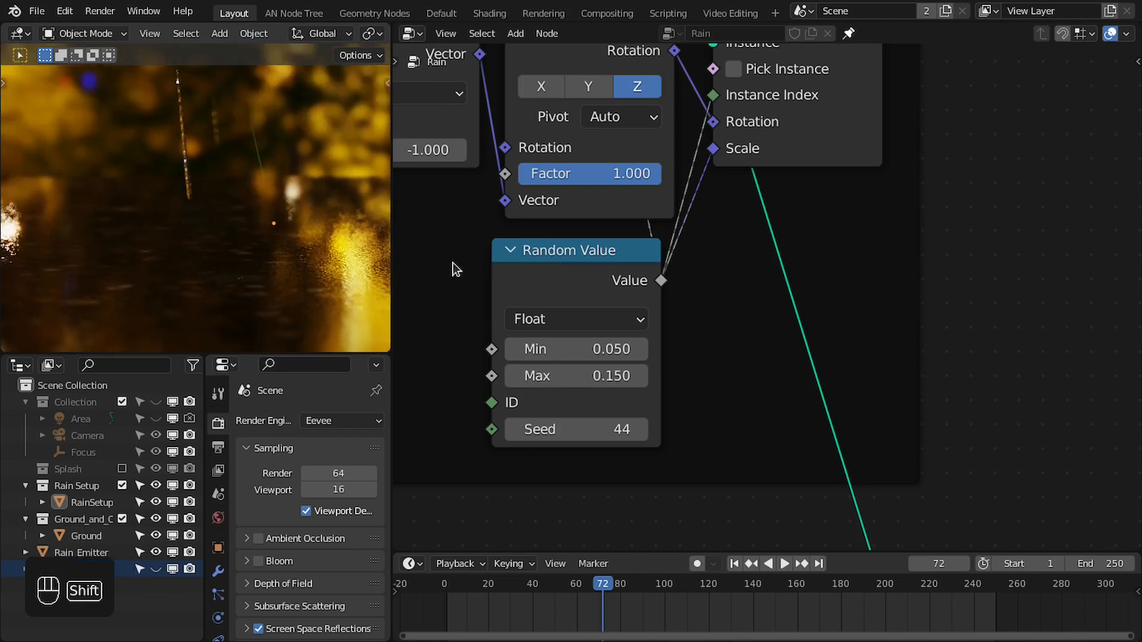
Set the Splash Multiply node's second value to 0.75
scroll(731, 208, down, 4)
middle_drag(722, 256, 718, 455)
middle_drag(721, 172, 700, 391)
scroll(678, 296, up, 1)
scroll(678, 296, up, 1)
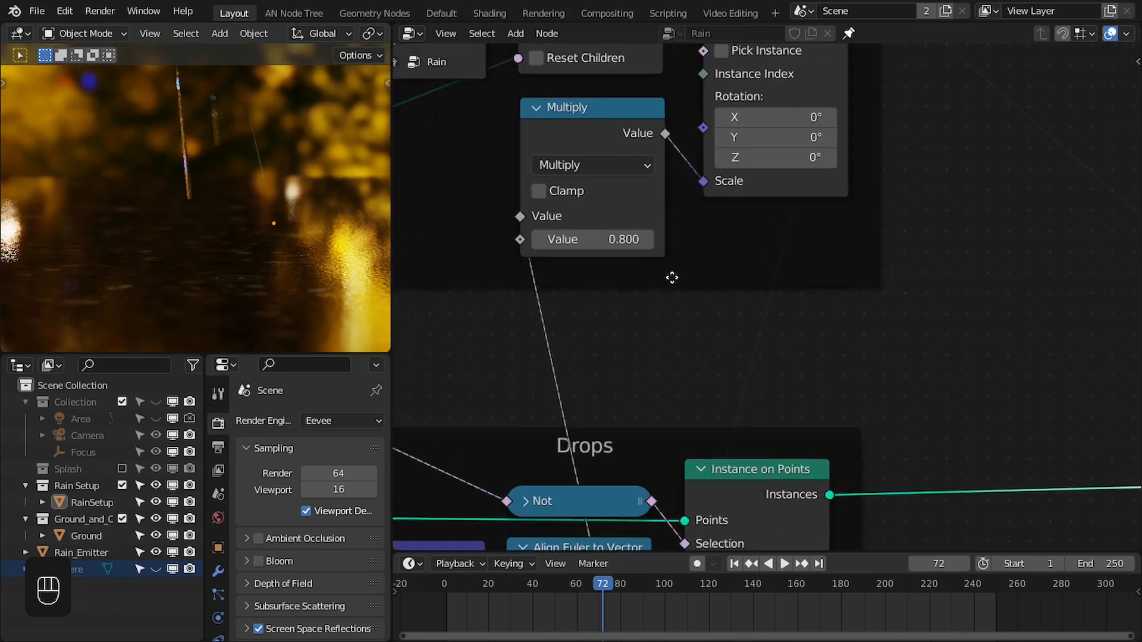
double_click(618, 239)
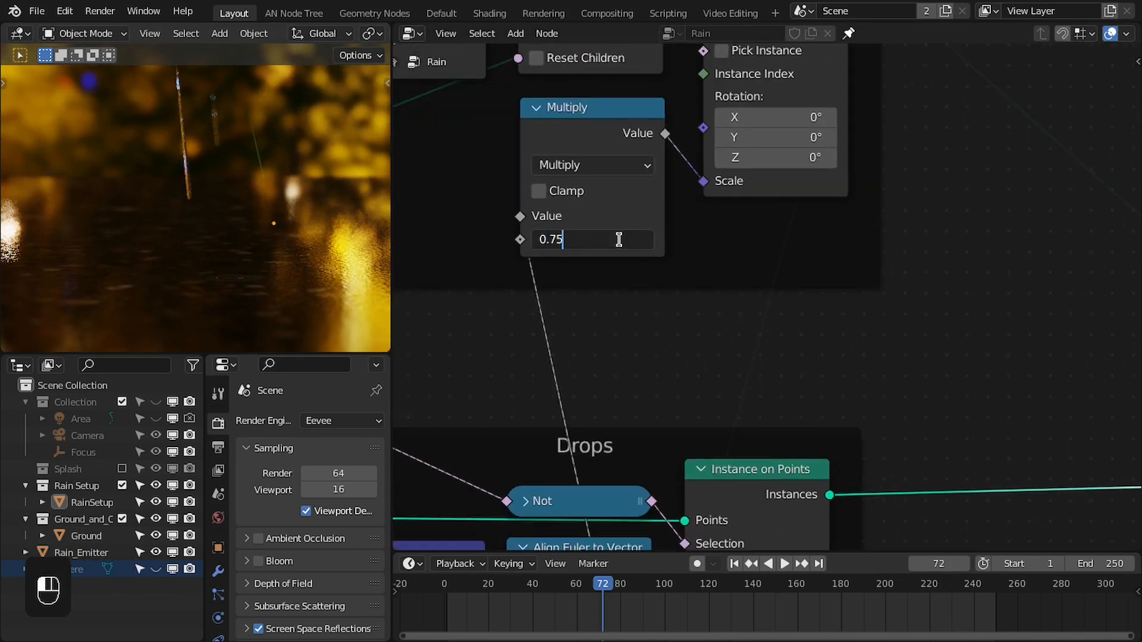
key(Return)
Step through the frames from 72 to 83 to examine the size of the splashes in the rendered view
key(Right)
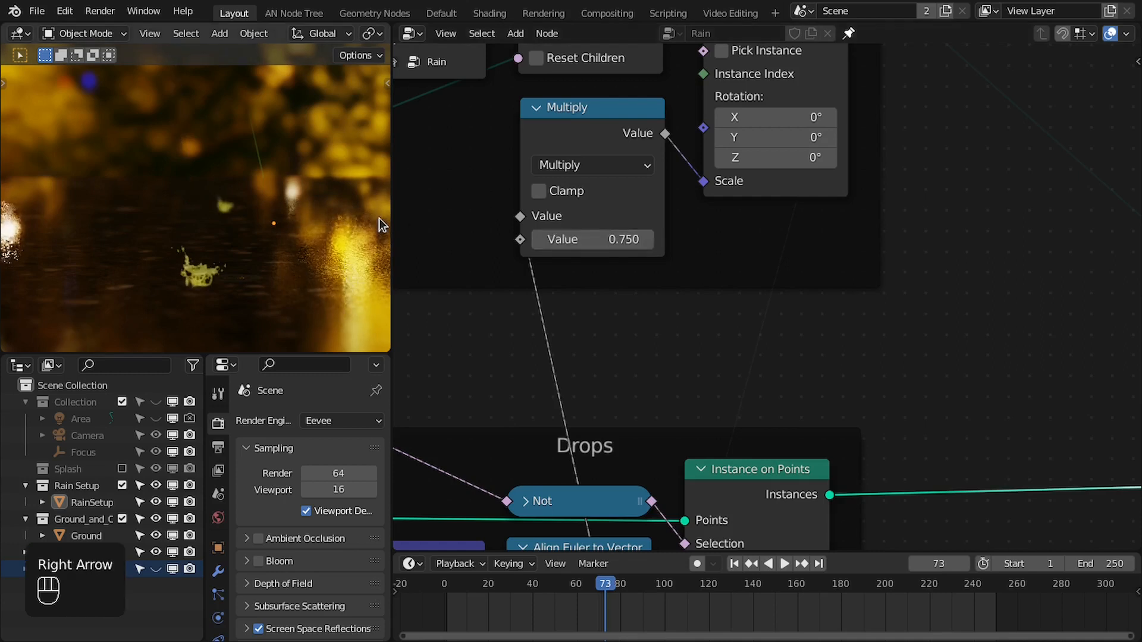
key(Left)
key(Right)
key(Right)
key(Right)
key(Right)
key(Right)
key(Right)
key(Right)
key(Right)
key(Right)
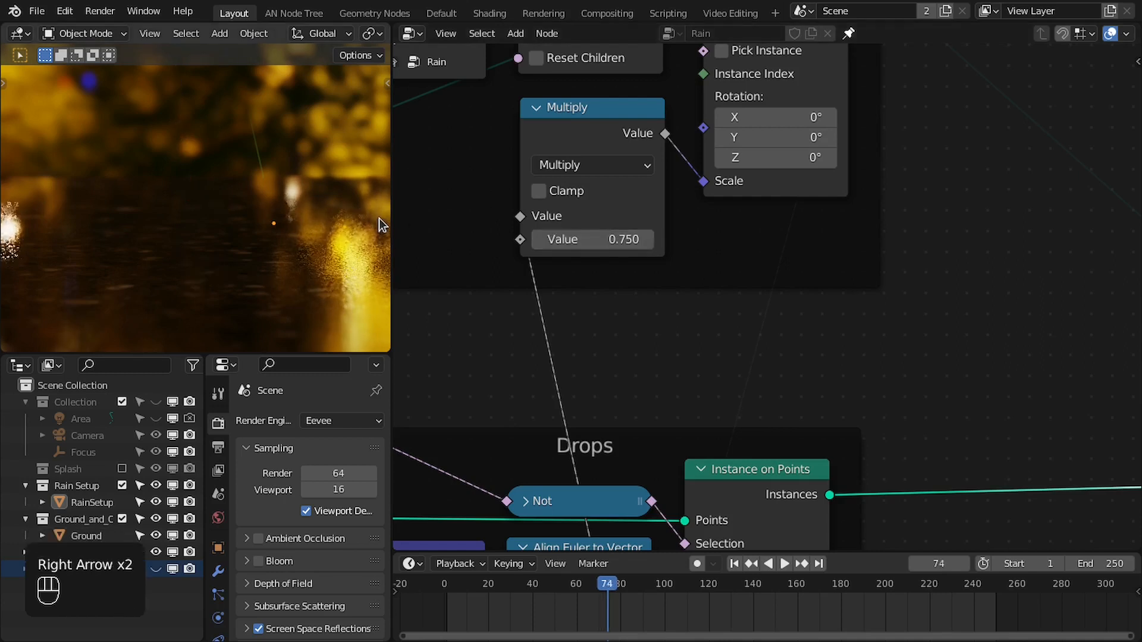
key(Right)
key(Right)
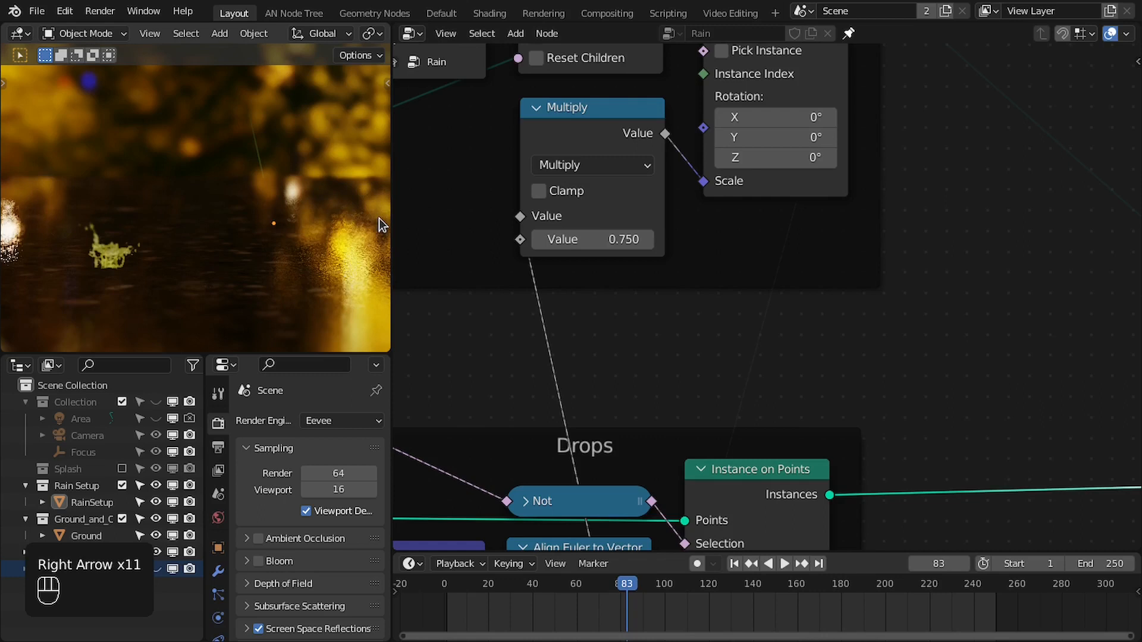
Nudge the Drops Set Material node into place beside Join Geometry and save the file
scroll(829, 219, down, 6)
middle_drag(839, 222, 715, 231)
scroll(714, 232, down, 5)
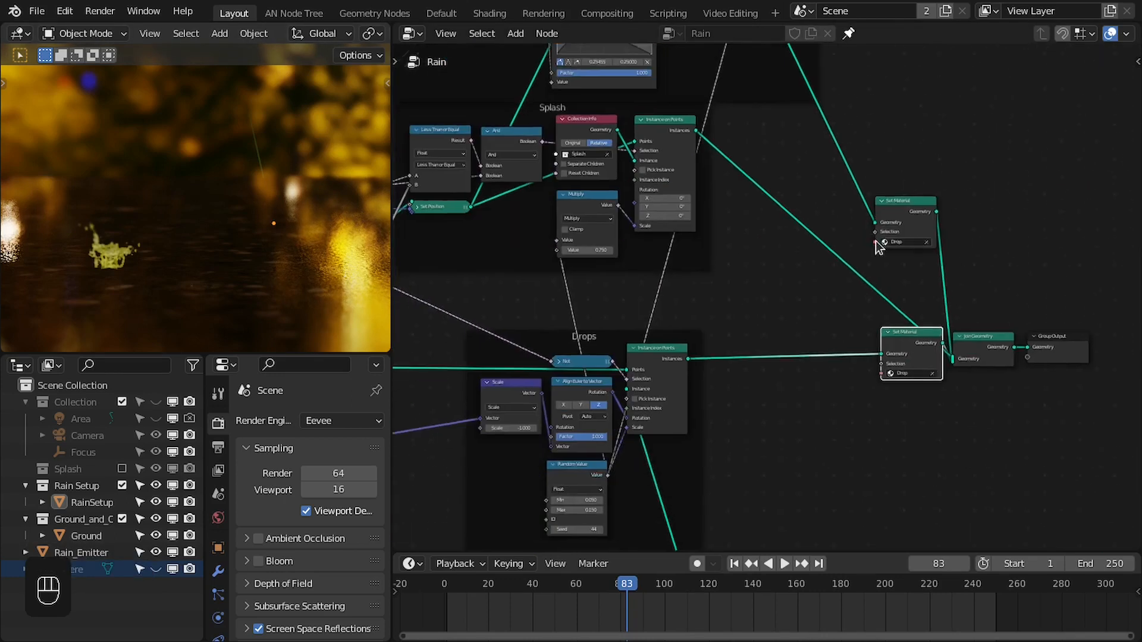
scroll(779, 309, up, 4)
drag(942, 349, 938, 354)
scroll(741, 293, down, 2)
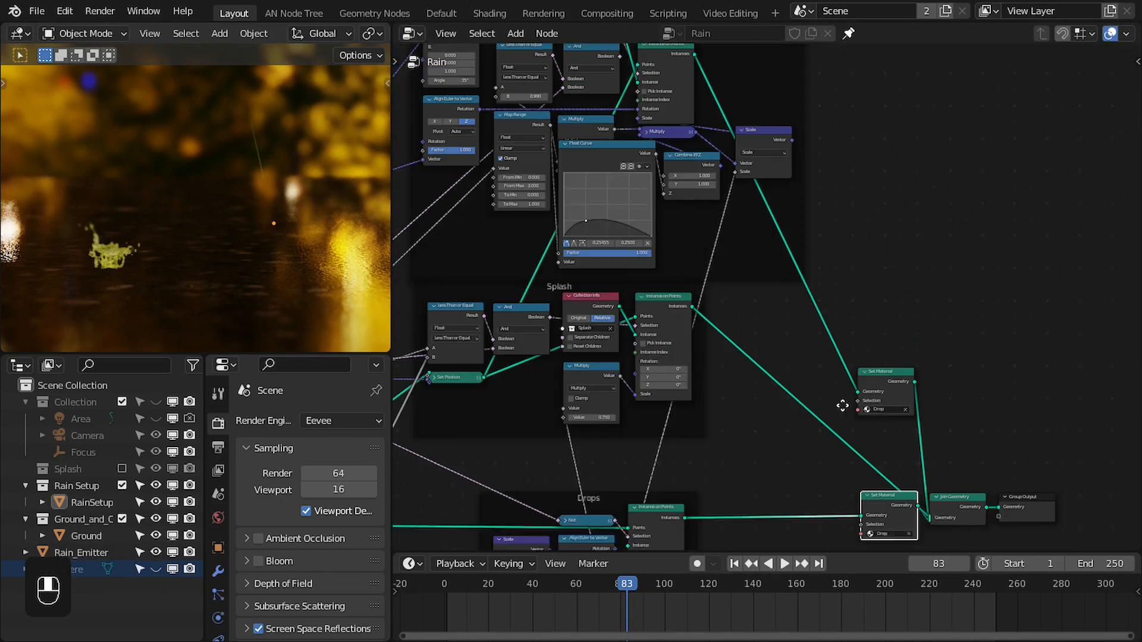
key(ctrl+s)
Open the Shading workspace and select the ground plane to bring up the Ground material's nodes
scroll(206, 240, down, 2)
key(z)
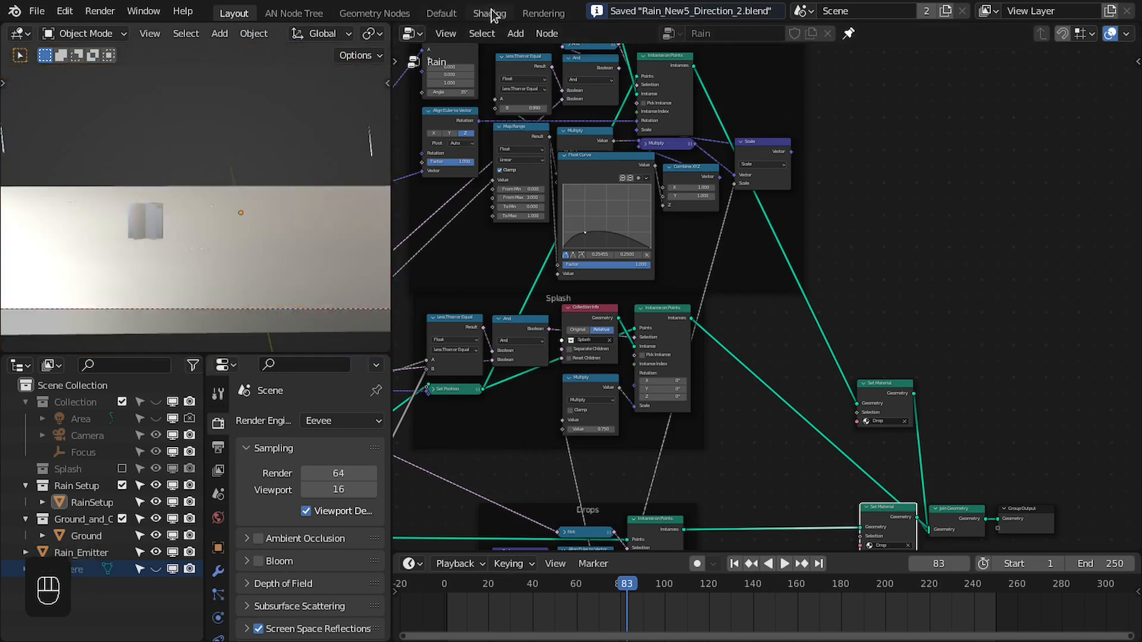
click(492, 16)
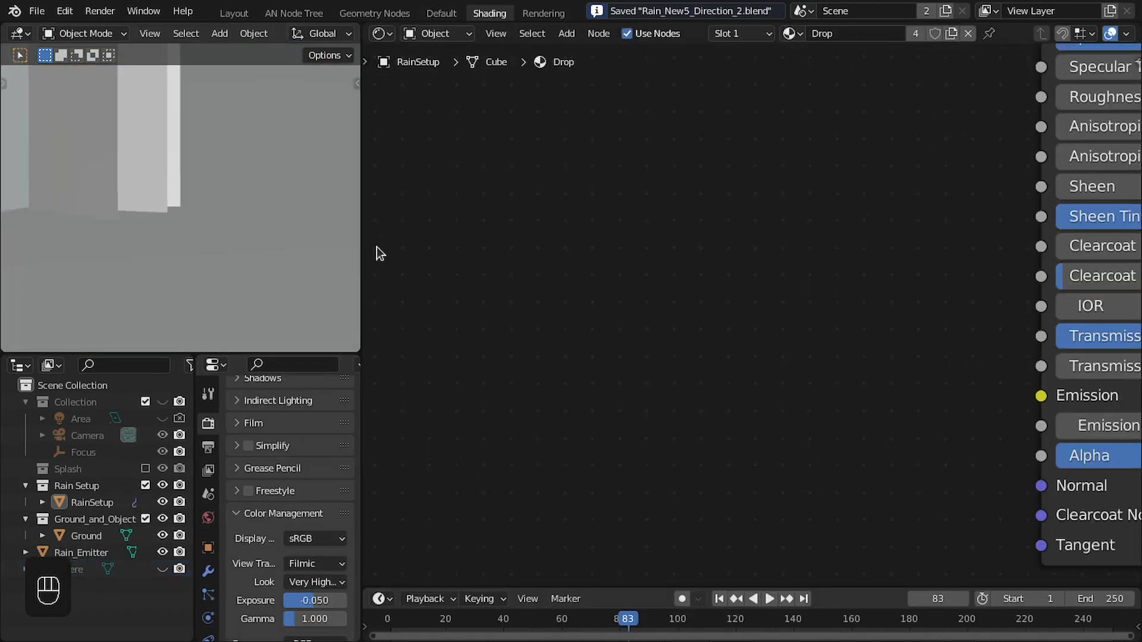
scroll(377, 252, down, 5)
scroll(271, 248, down, 2)
click(271, 247)
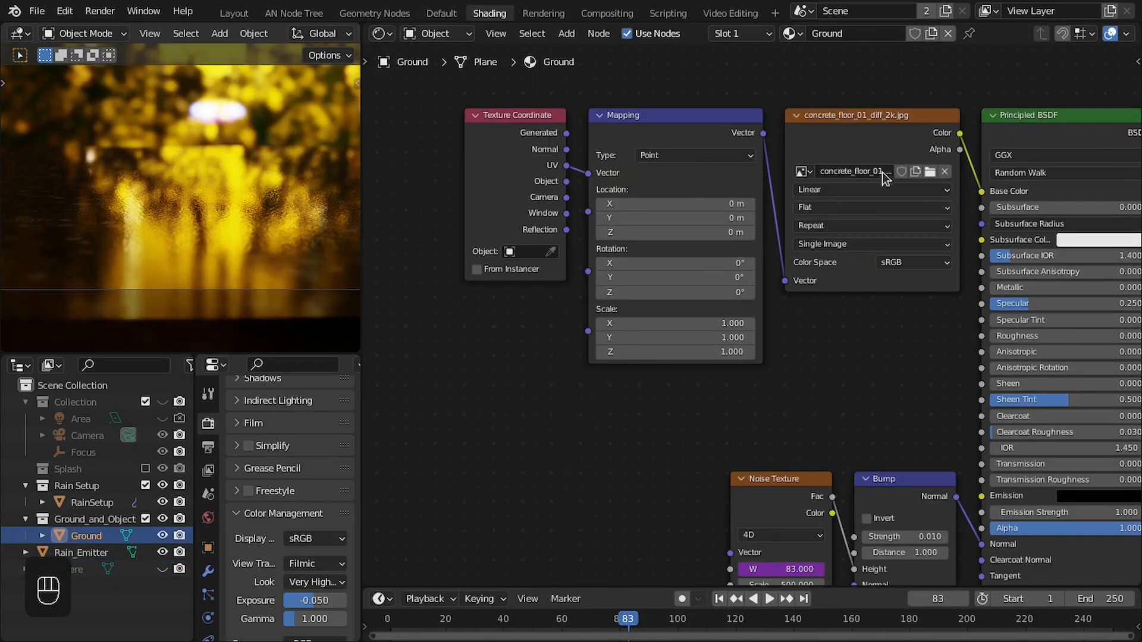
middle_drag(881, 173, 712, 268)
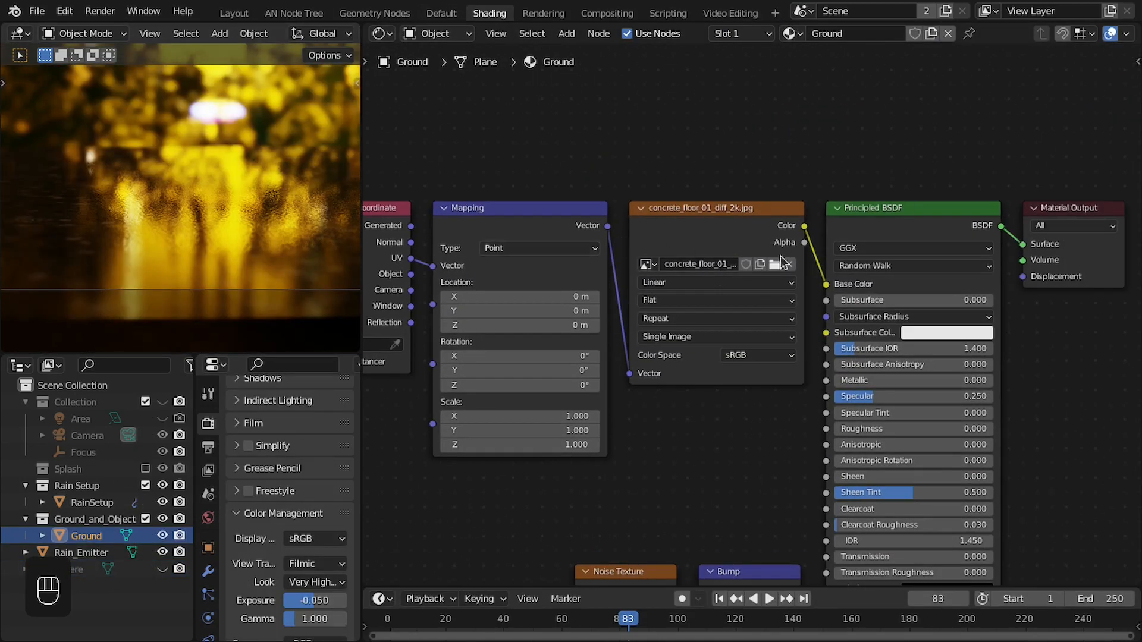
scroll(767, 262, up, 2)
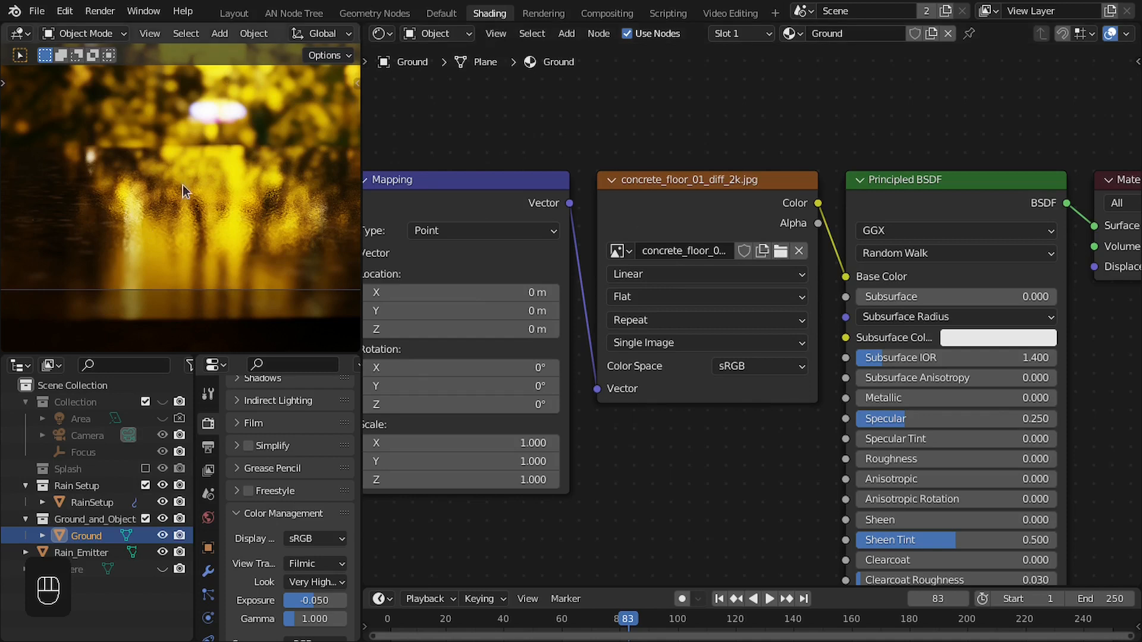
Examine the Noise Texture and Bump nodes that feed the Normal input of the Ground material's Principled BSDF
middle_drag(885, 399, 844, 243)
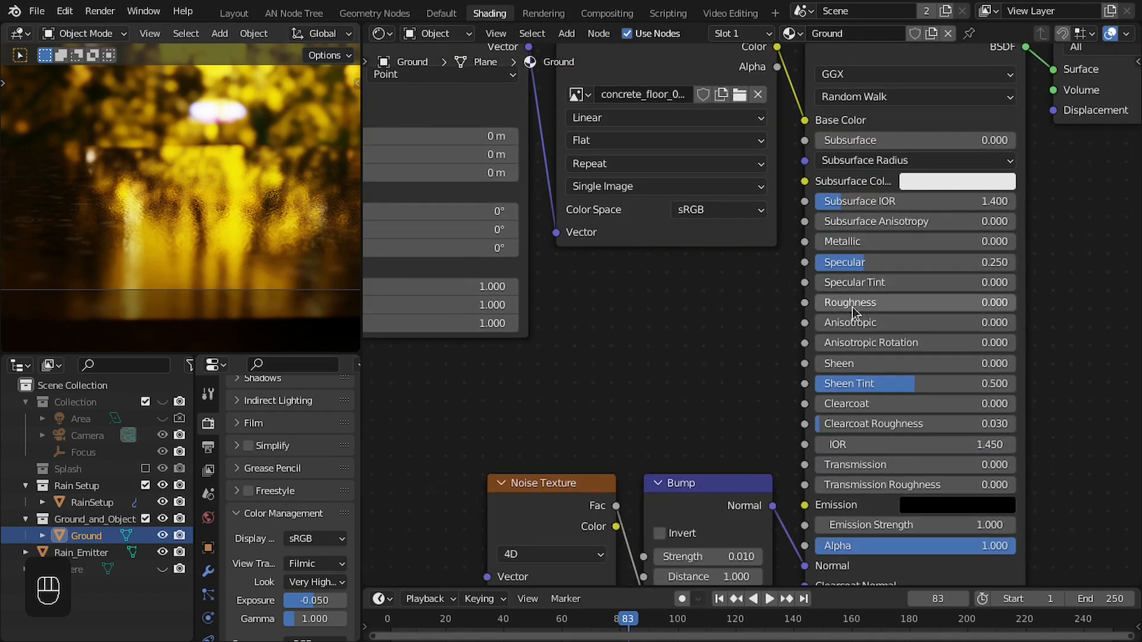
middle_drag(611, 498, 589, 294)
scroll(588, 294, up, 3)
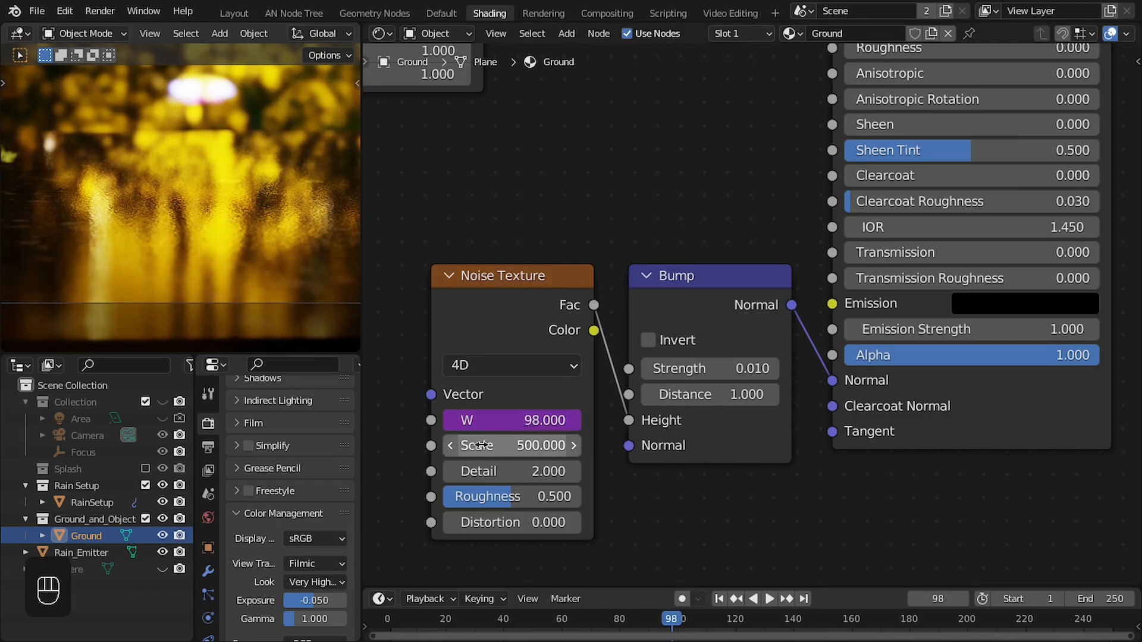
scroll(582, 317, up, 3)
middle_drag(582, 317, 738, 218)
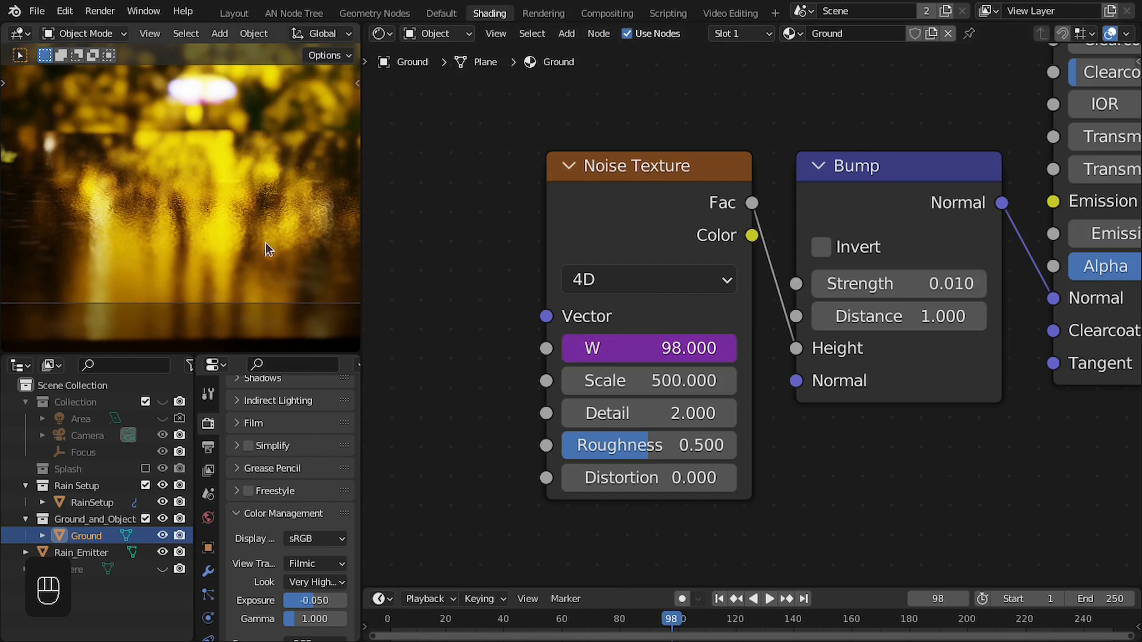
Inspect the bumpy ground reflections in the rendered view close up and play the animation to check their movement
shift+middle_drag(276, 232, 190, 234)
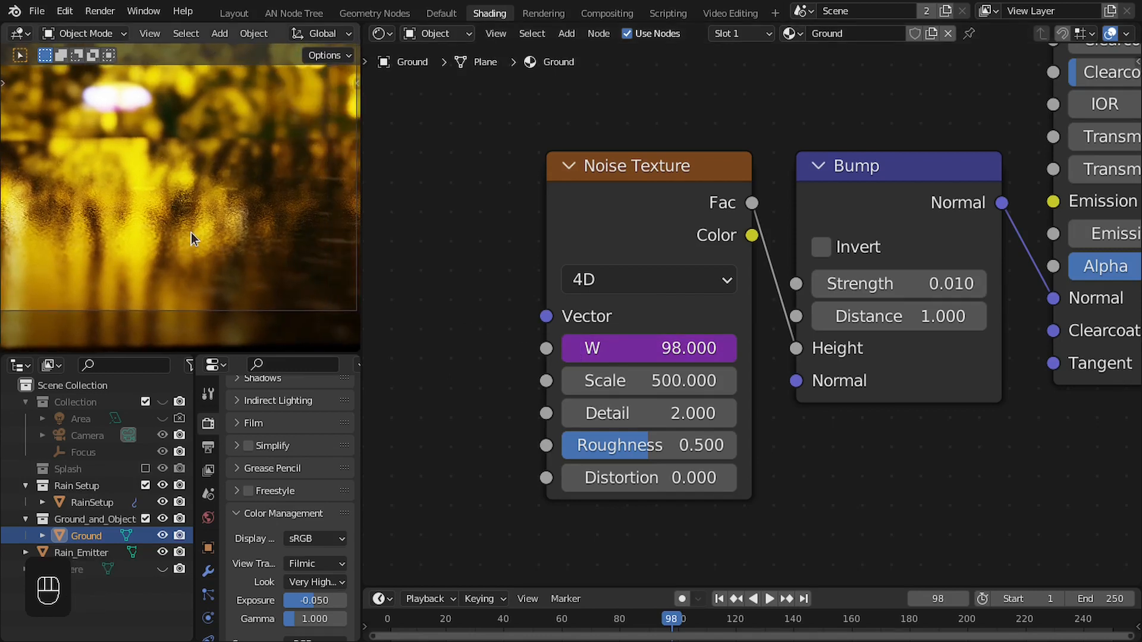
scroll(216, 250, up, 2)
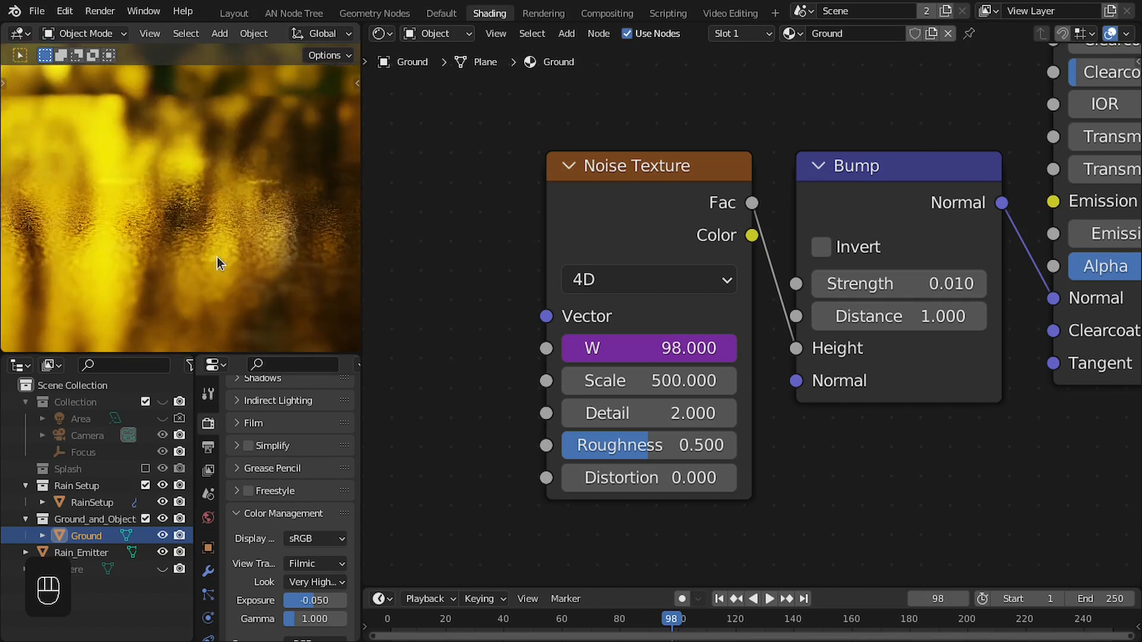
shift+middle_drag(235, 257, 229, 209)
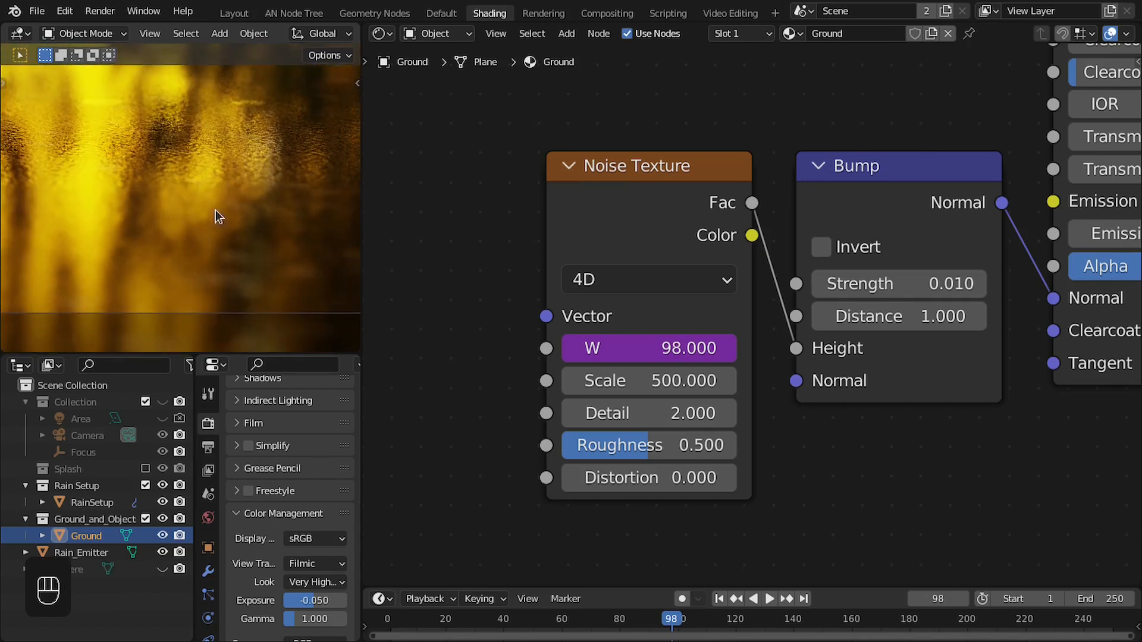
scroll(208, 226, down, 1)
key(space)
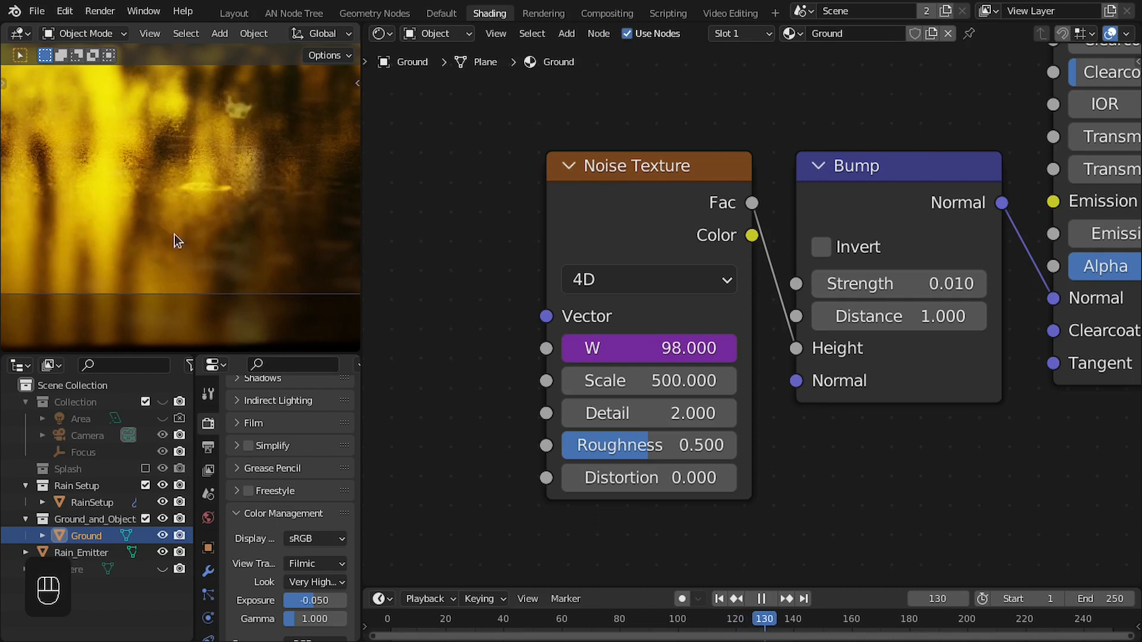
key(space)
Return to the Layout workspace and look over the Rain node tree from its lower frames up to the Ripples frame
scroll(660, 307, down, 6)
middle_drag(660, 307, 664, 316)
scroll(696, 356, up, 5)
scroll(683, 368, down, 4)
scroll(184, 208, down, 5)
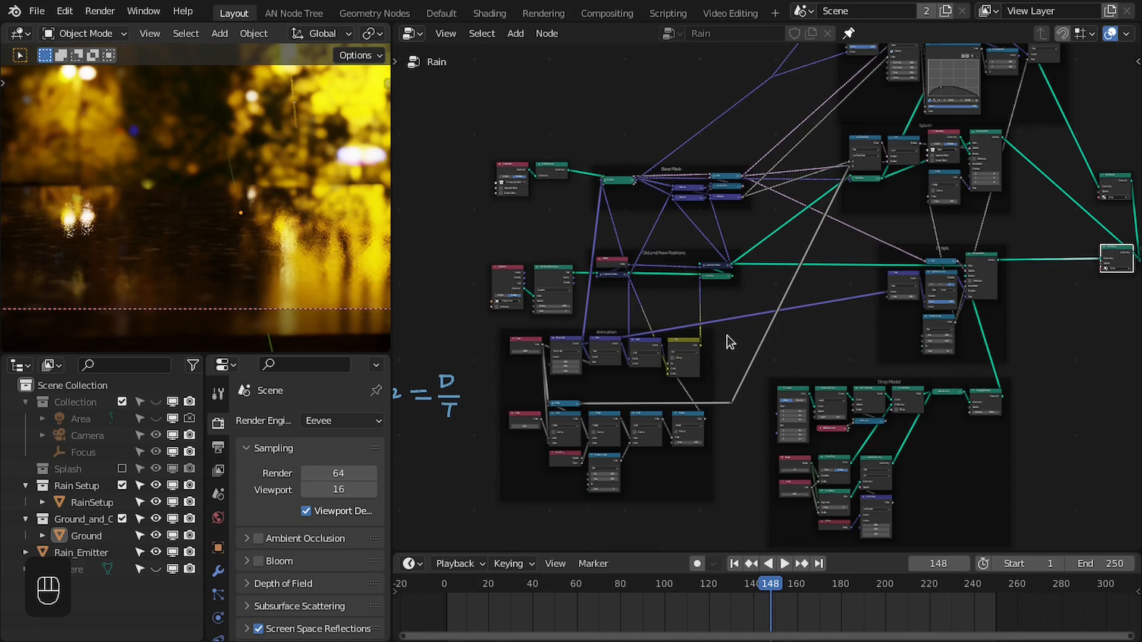
scroll(749, 262, down, 3)
middle_drag(767, 259, 686, 300)
middle_drag(649, 147, 600, 375)
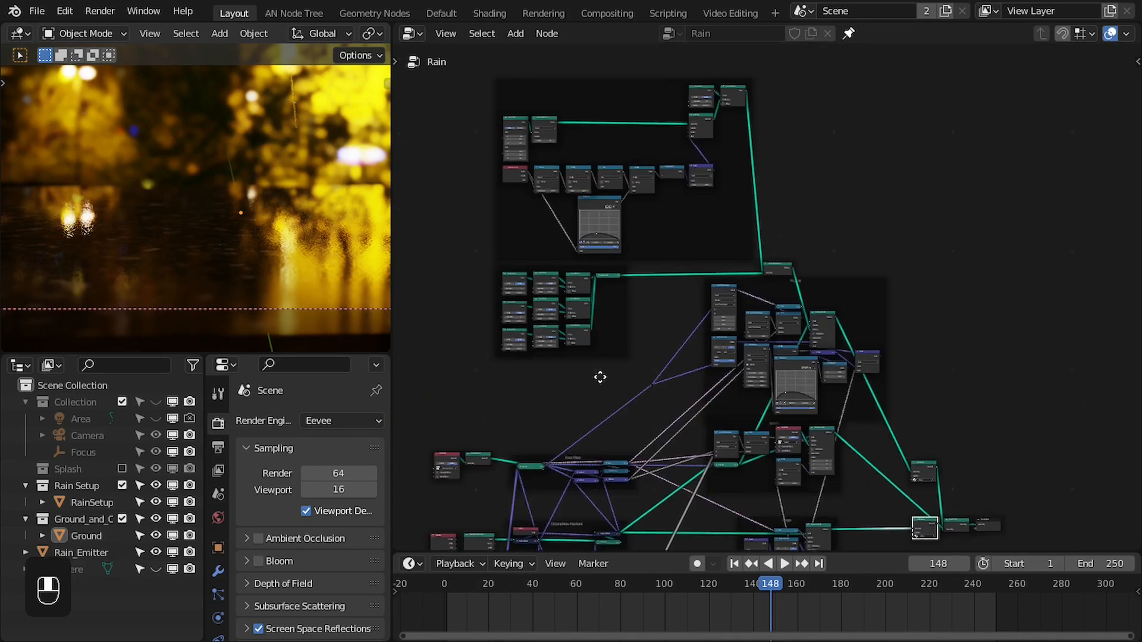
scroll(784, 340, up, 9)
middle_drag(794, 464, 733, 376)
scroll(719, 347, up, 2)
scroll(746, 285, up, 1)
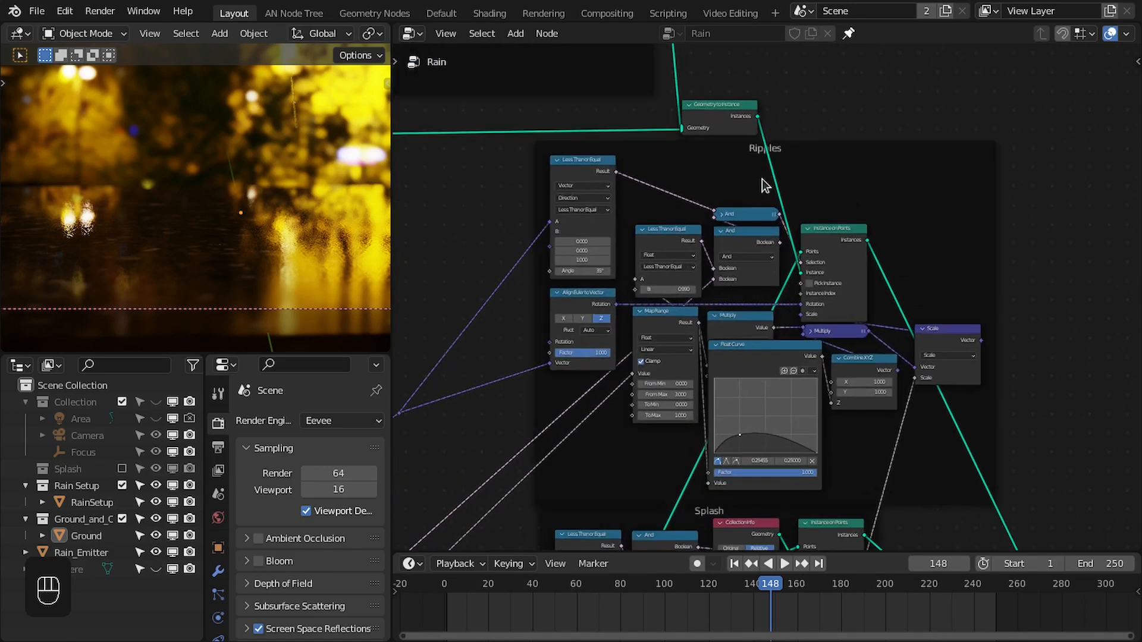
Nudge the Align Euler to Vector and Map Range nodes in the Ripples frame so that they line up side by side
drag(564, 306, 558, 322)
scroll(594, 315, up, 4)
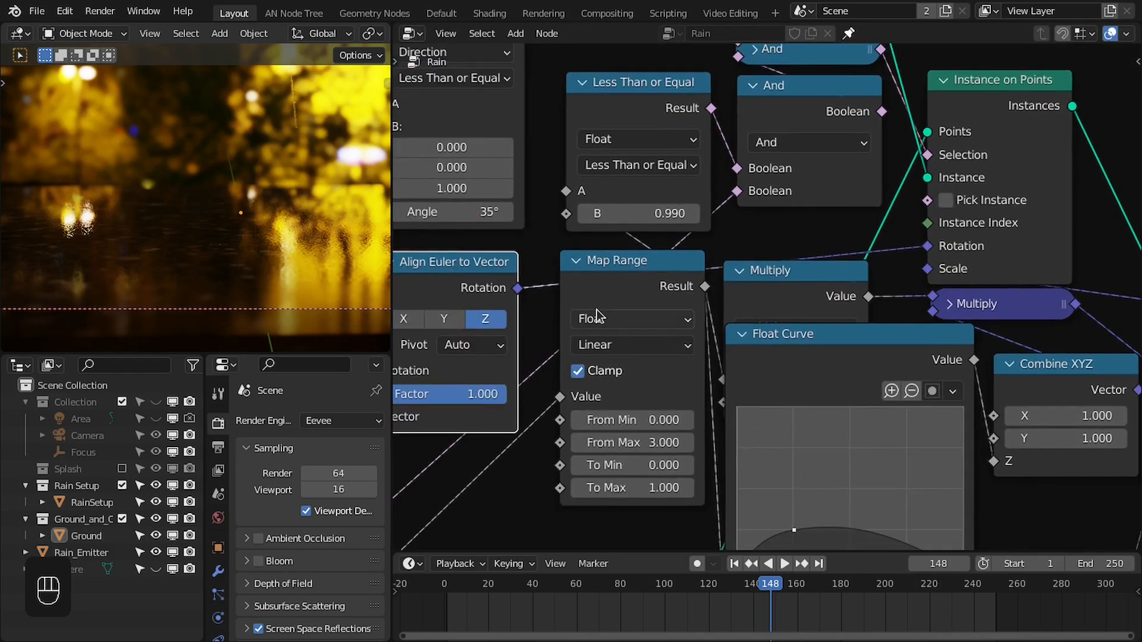
mouse_move(637, 282)
mouse_down()
mouse_move(618, 285)
mouse_move(627, 285)
mouse_up()
Move the Splash frame down about 64 units to sit between the Ripples and Drops frames
scroll(635, 288, down, 3)
middle_drag(635, 289, 608, 343)
scroll(619, 359, down, 3)
middle_drag(567, 443, 596, 410)
scroll(600, 416, down, 2)
middle_drag(623, 529, 639, 197)
scroll(651, 245, up, 1)
drag(681, 392, 683, 433)
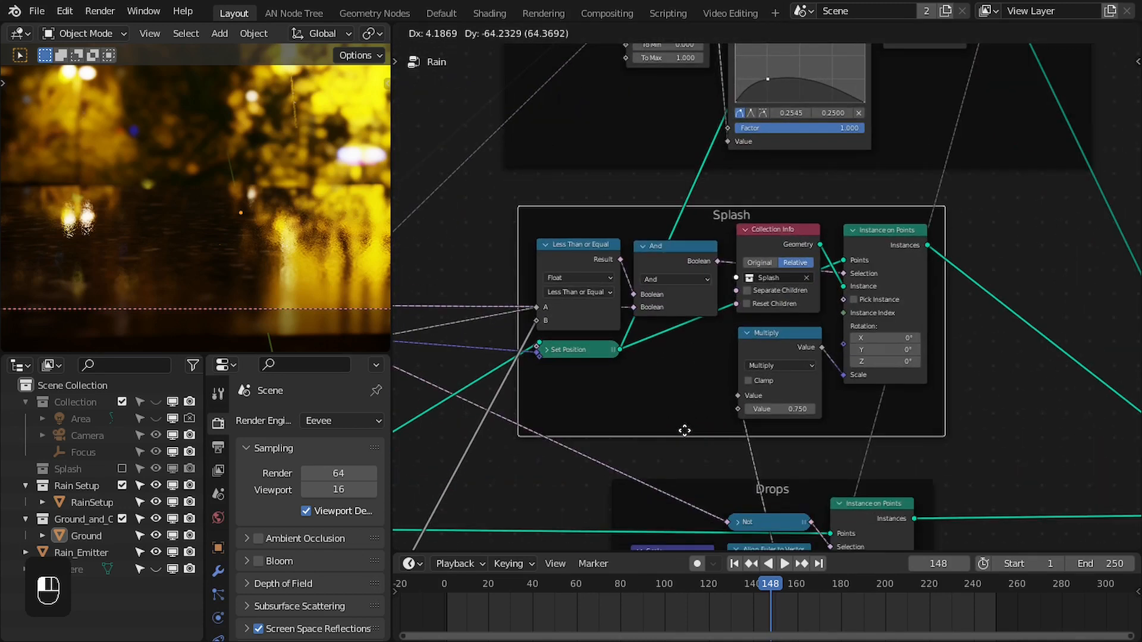
Examine the Splash frame's comparison, Collection Info, Multiply and Instance on Points nodes and the links coming into them
scroll(721, 190, up, 1)
scroll(759, 227, down, 4)
middle_drag(742, 230, 820, 238)
scroll(762, 241, up, 2)
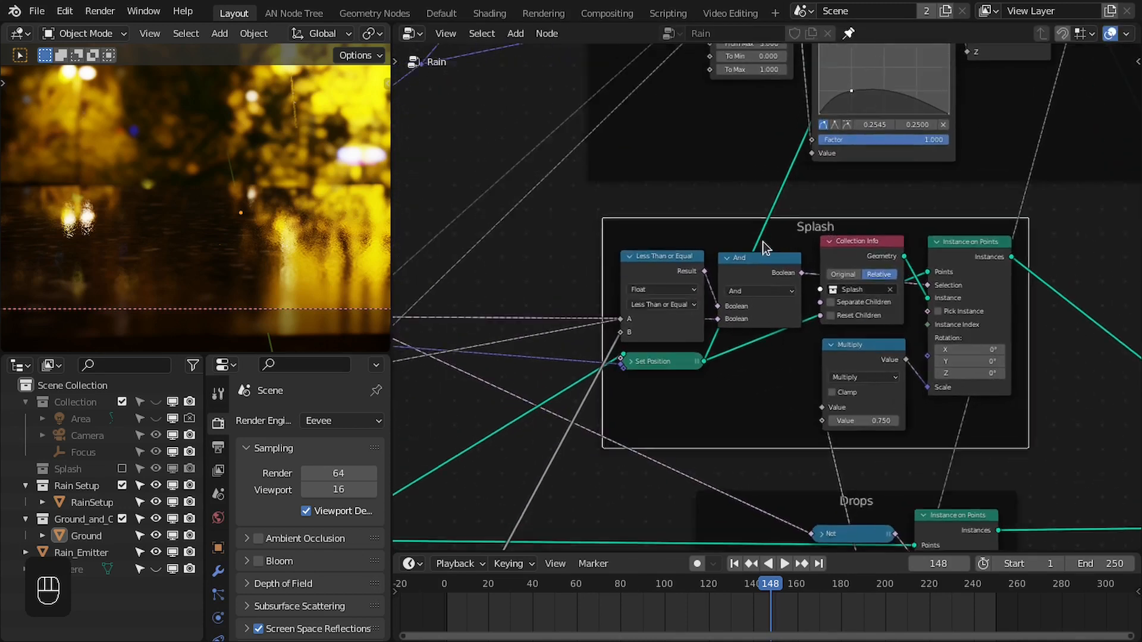
scroll(645, 309, up, 3)
middle_drag(649, 317, 701, 287)
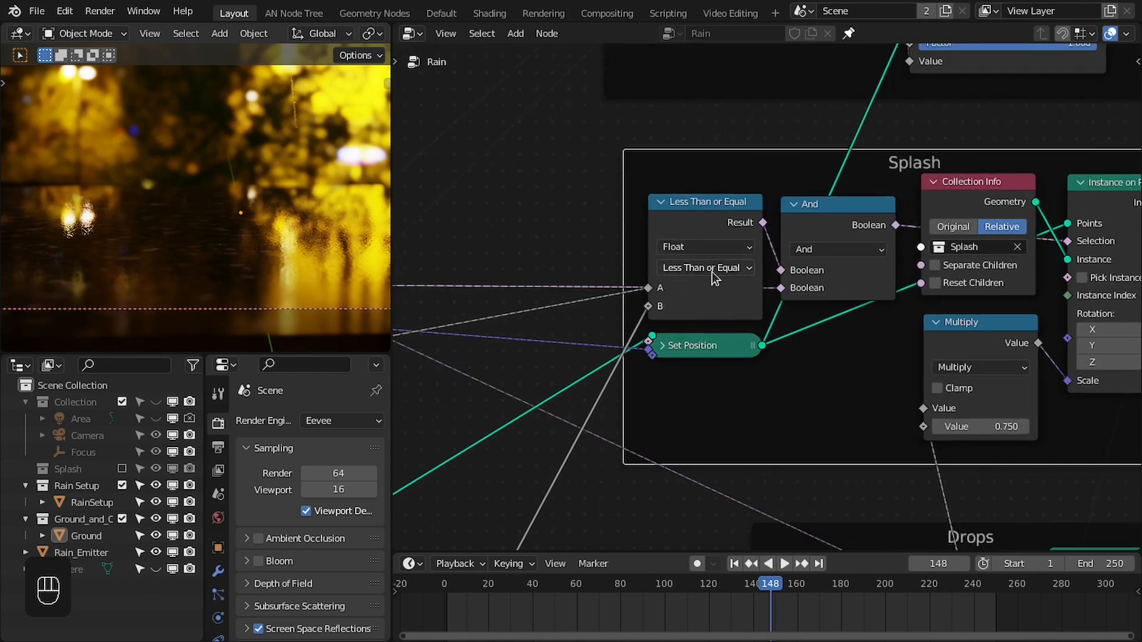
scroll(705, 249, down, 1)
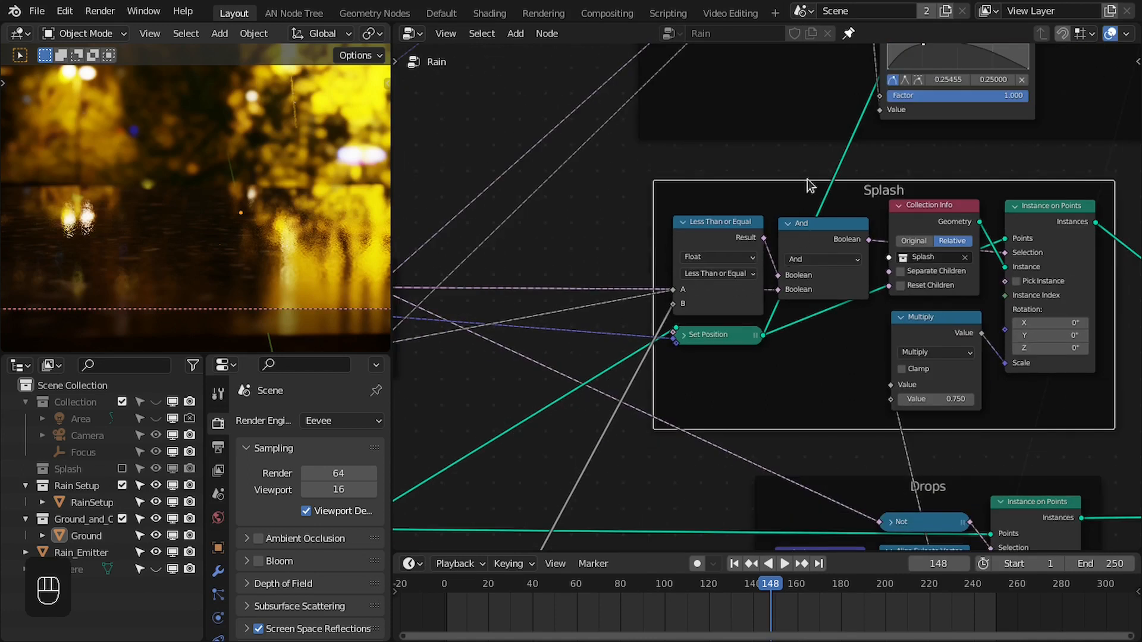
middle_drag(808, 180, 706, 254)
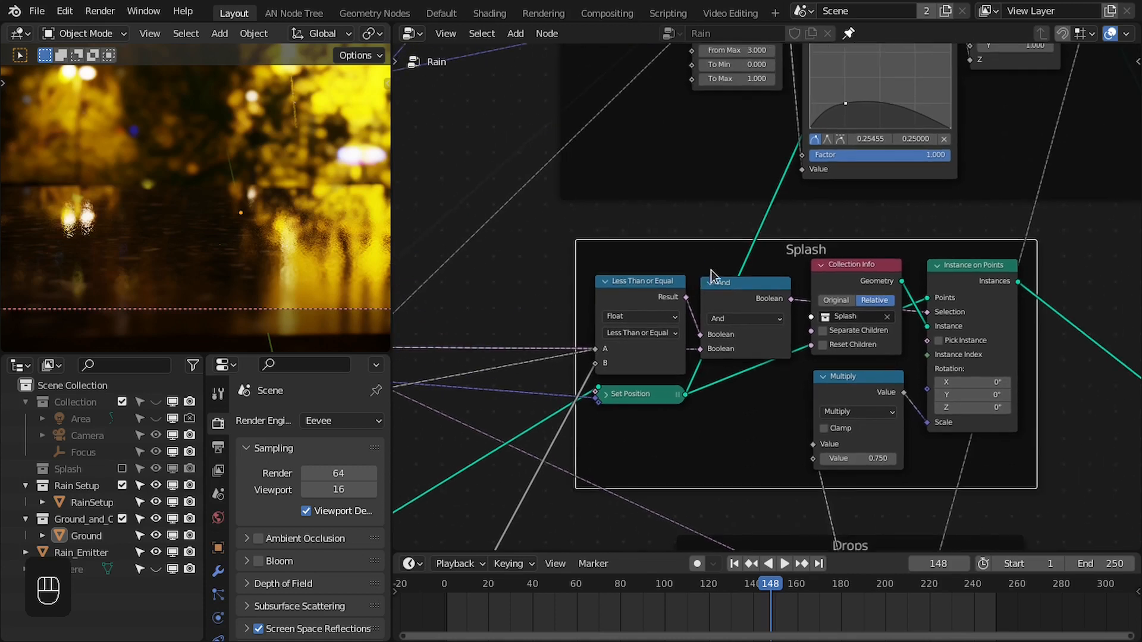
scroll(684, 264, down, 2)
middle_drag(592, 241, 670, 280)
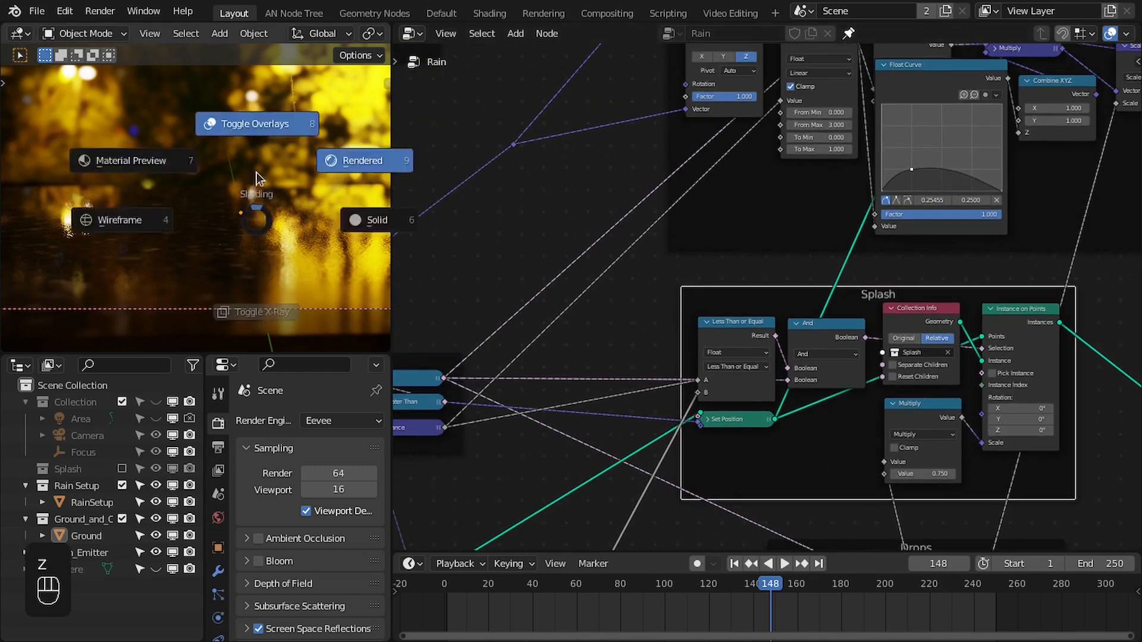
Turn off the viewport overlays, play the rain animation briefly and step forward to frame 156
key(space)
key(space)
key(Right)
key(Right)
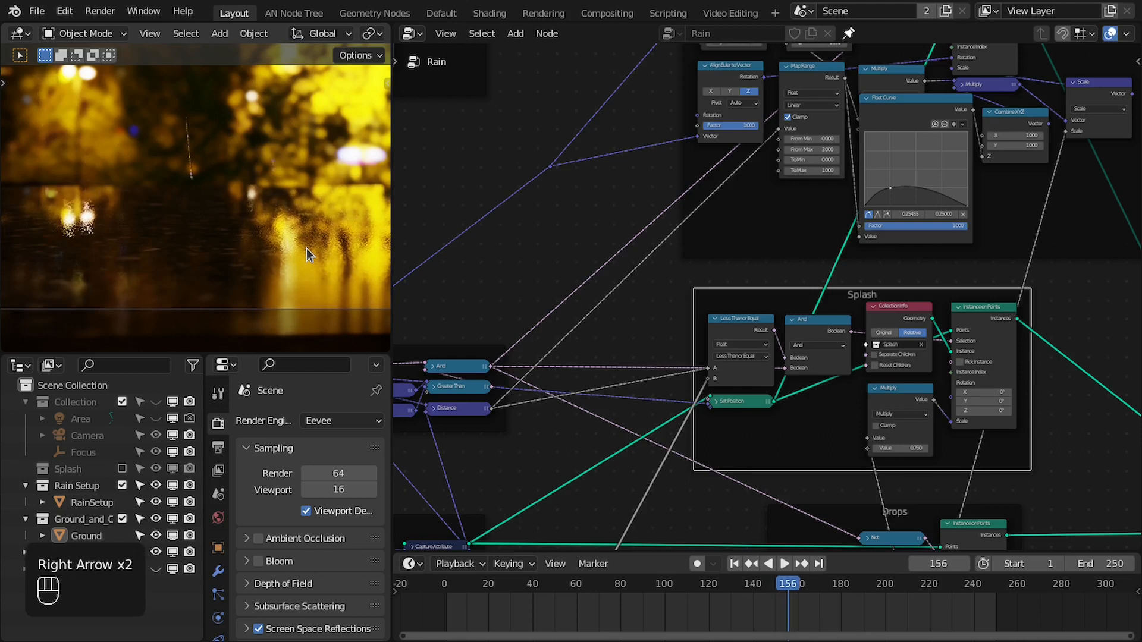
Select the Collection Info and Realize Instances nodes before the Base Mask frame and nudge them down slightly
scroll(890, 351, down, 6)
scroll(887, 344, up, 1)
middle_drag(691, 315, 750, 291)
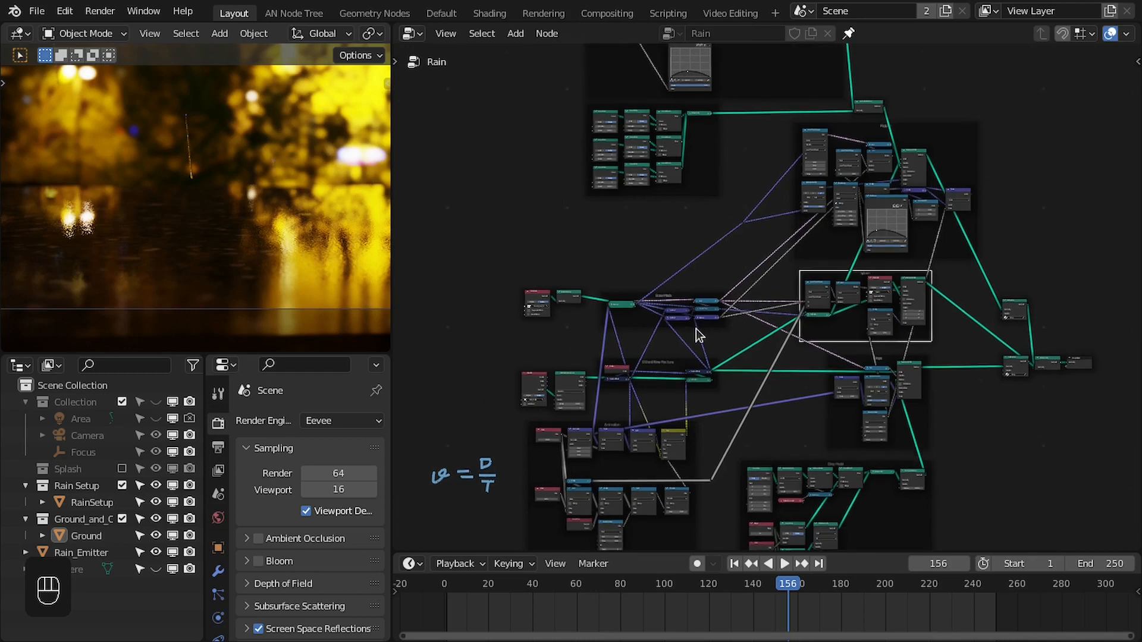
scroll(642, 314, up, 2)
middle_drag(521, 285, 680, 289)
scroll(679, 289, up, 2)
drag(508, 248, 638, 345)
drag(625, 306, 622, 320)
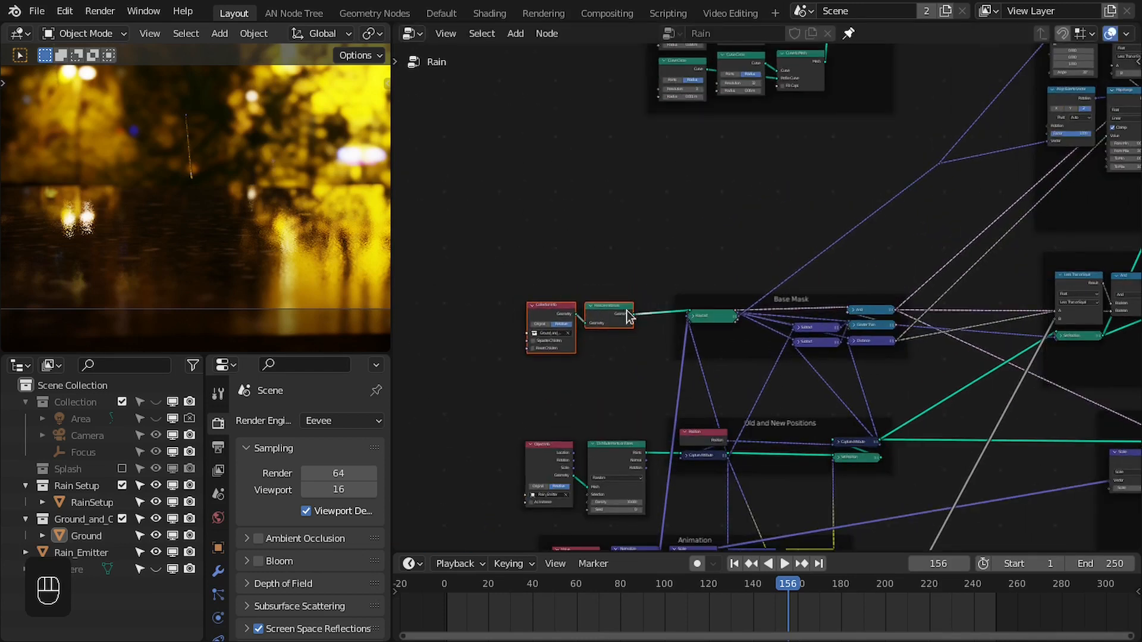
Select the ground's Collection Info node and the Rain_Emitter Object Info node together
scroll(623, 320, down, 7)
scroll(713, 295, down, 1)
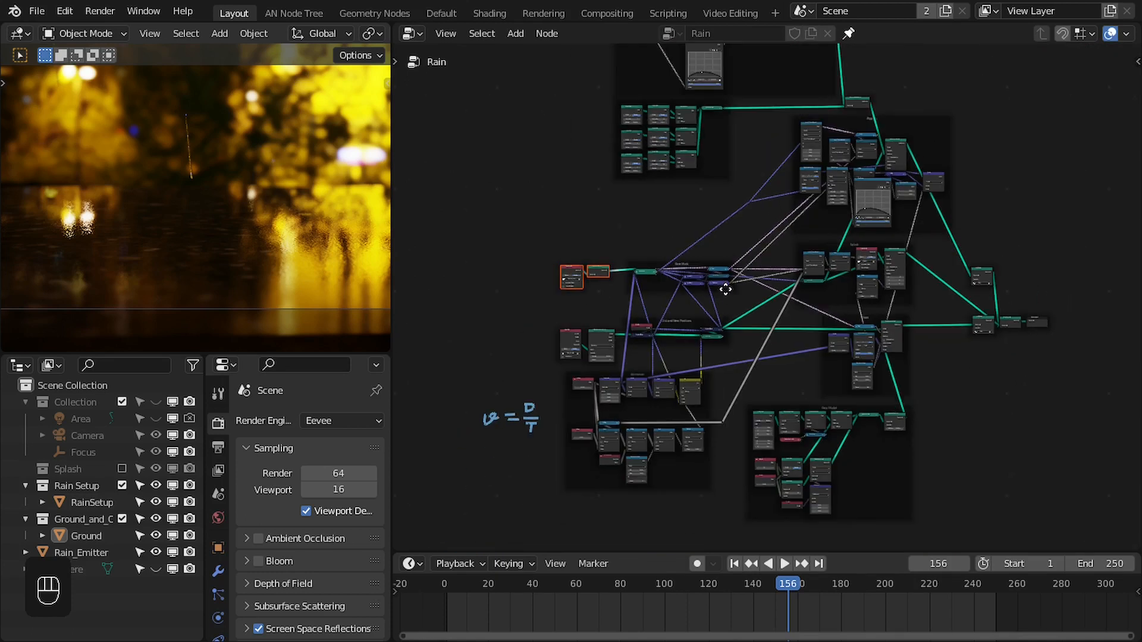
scroll(719, 273, up, 3)
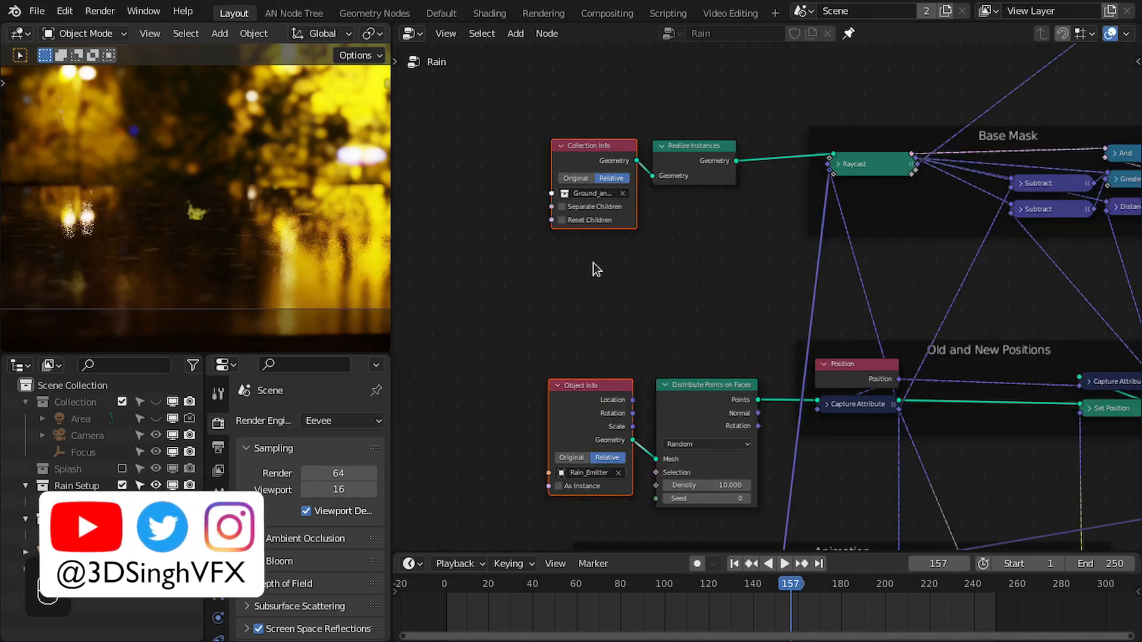
drag(501, 183, 603, 400)
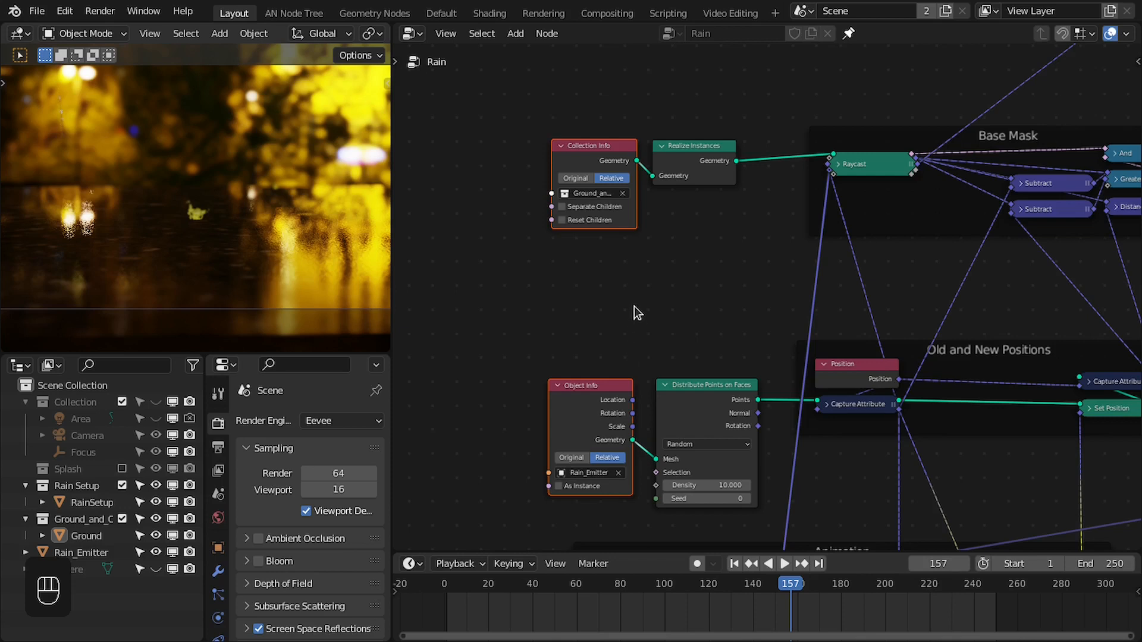